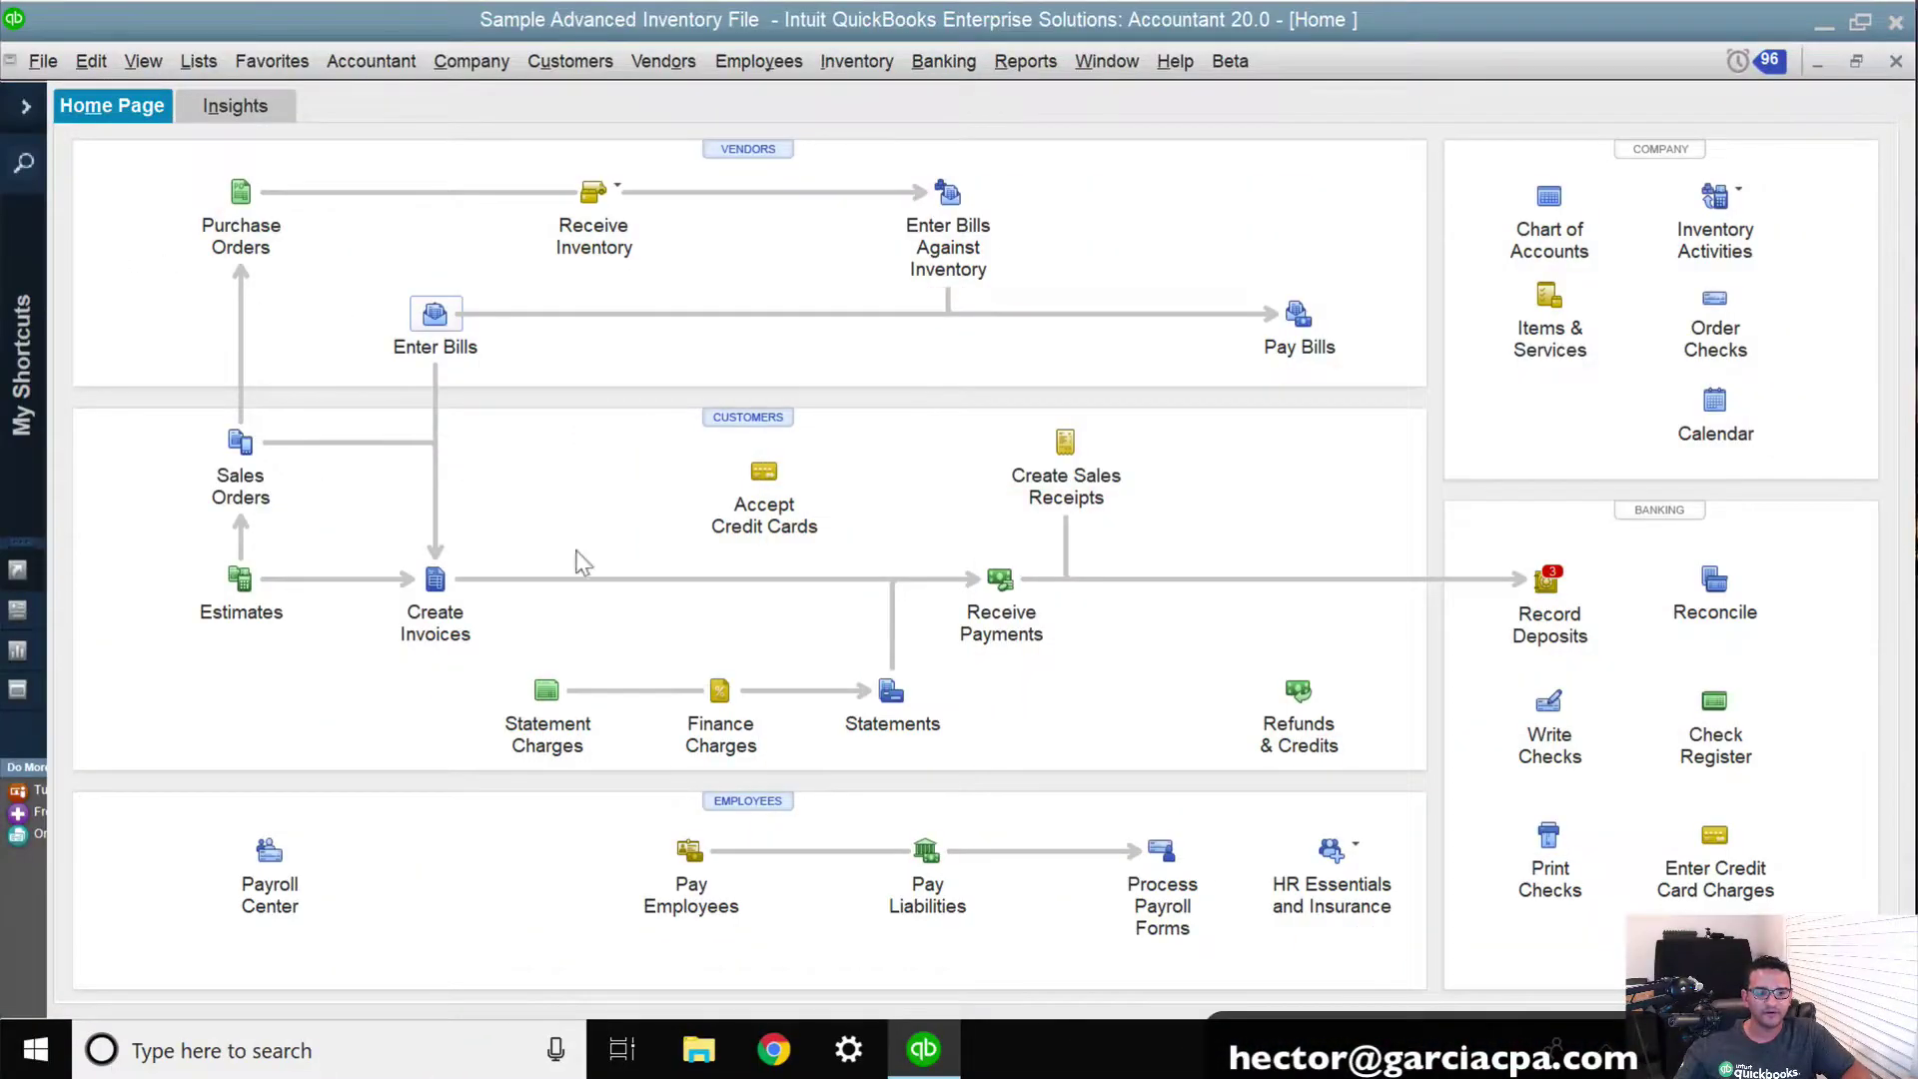
Step: Start a new invoice billed to the Pool Depot Middleton Store customer, skipping sales orders
{"action": "left_click", "coordinate": [434, 581]}
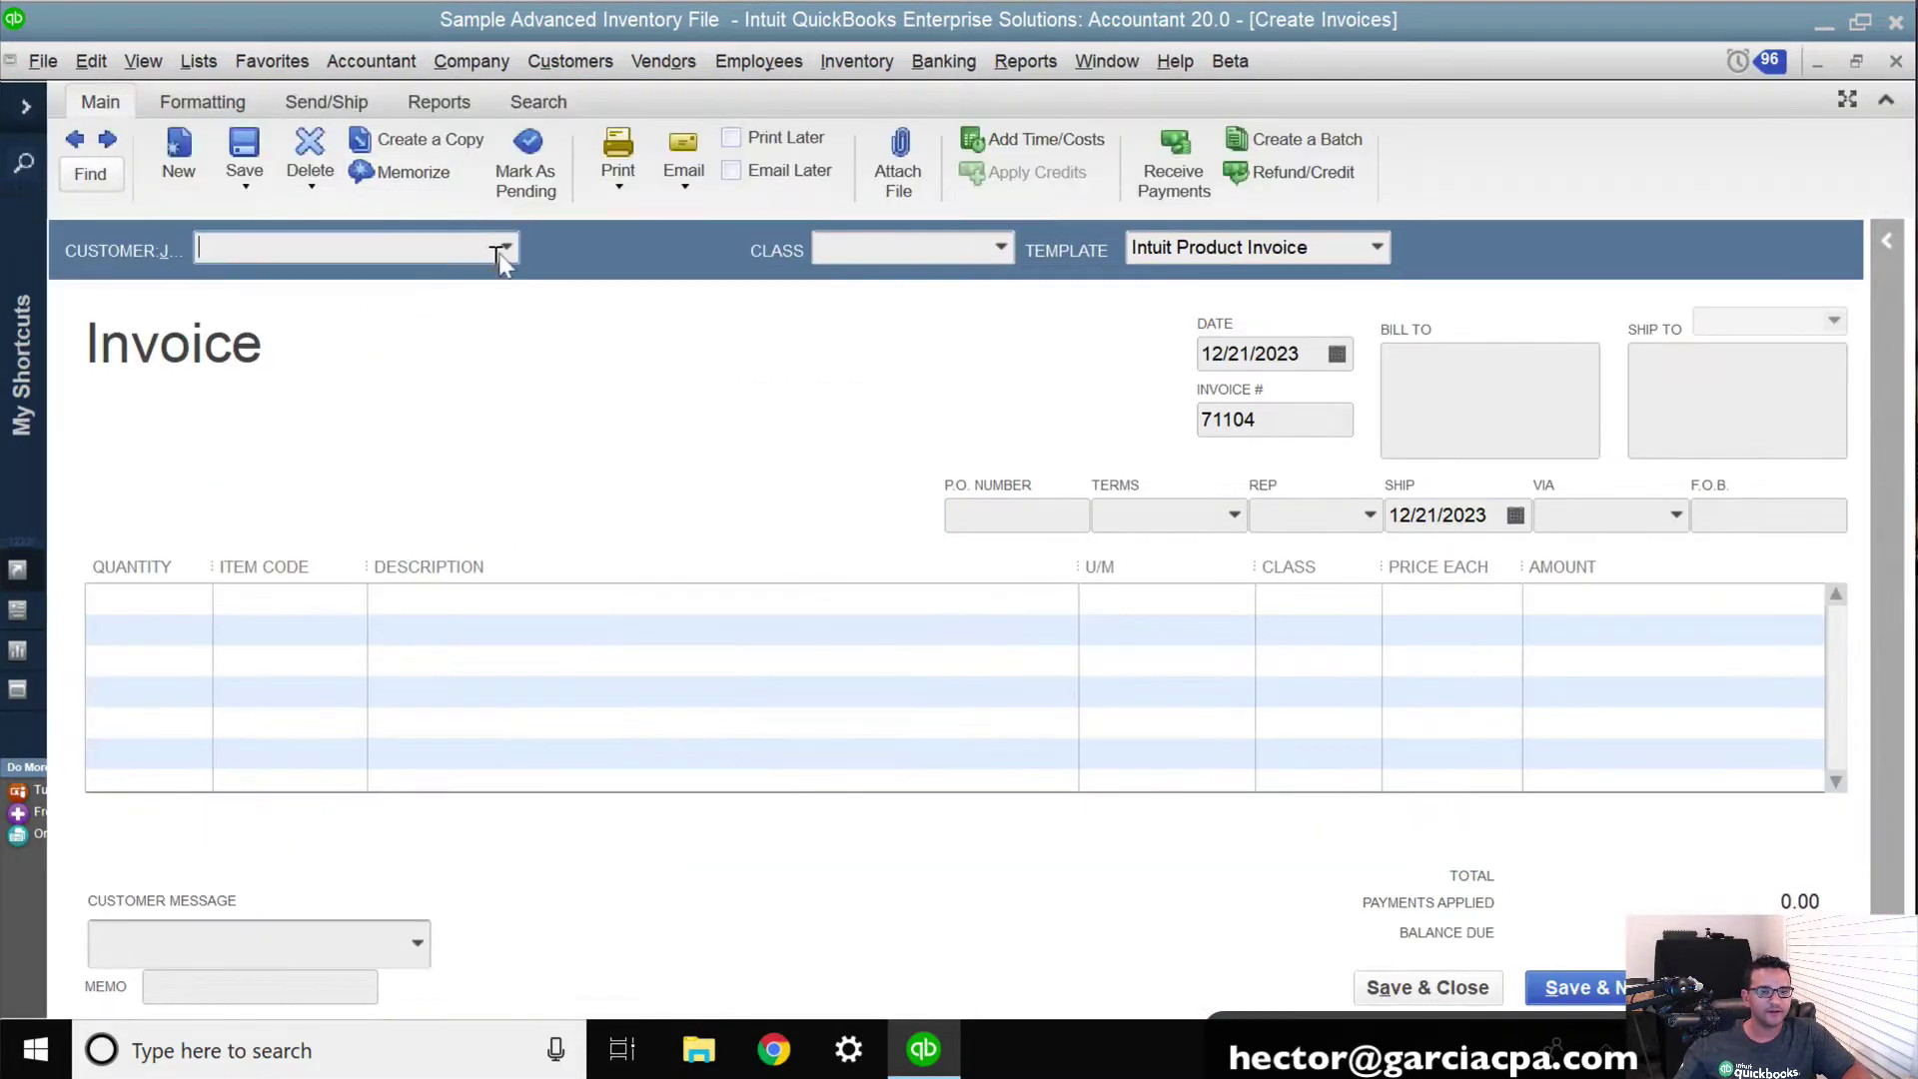
{"action": "left_click", "coordinate": [504, 247]}
{"action": "left_click", "coordinate": [333, 655]}
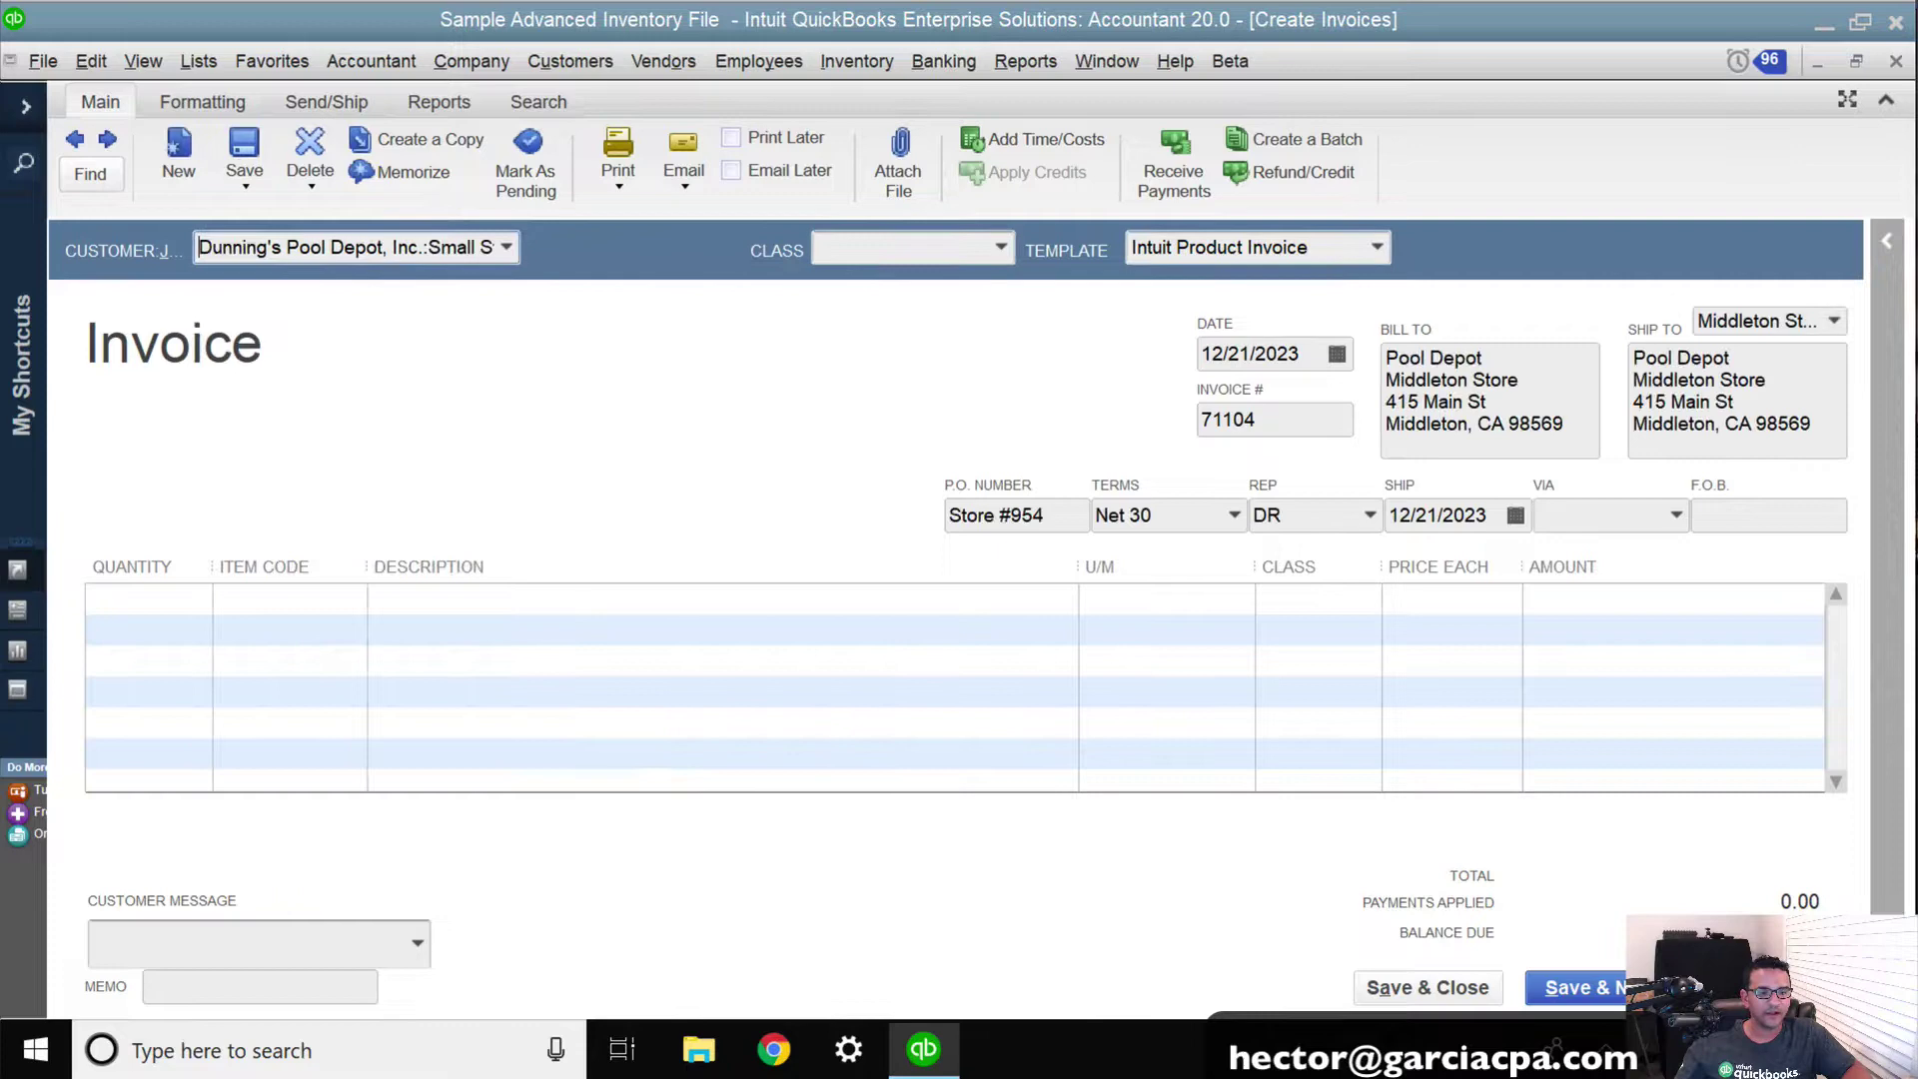
{"action": "left_click", "coordinate": [926, 314]}
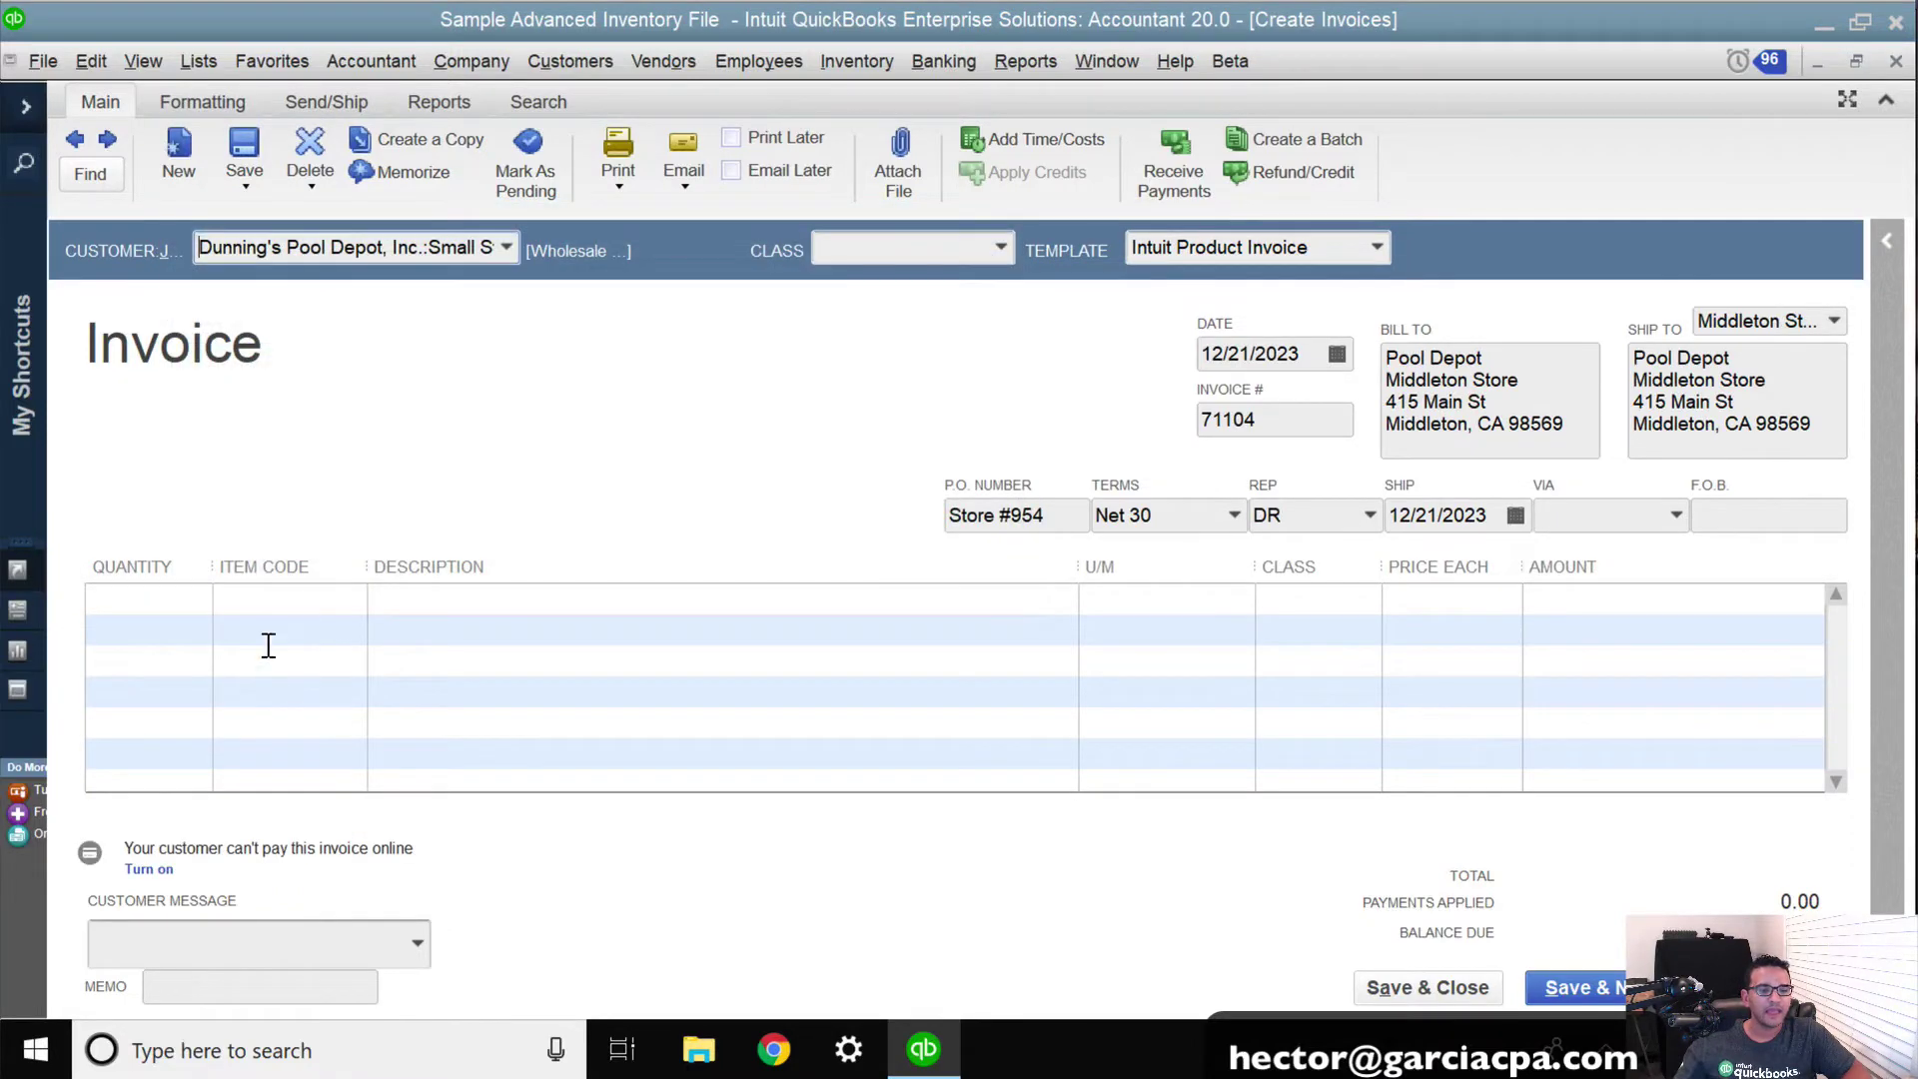
Step: Put Edge - CL (Leading Edge, Clear) on the first line in place of Base - BL, priced 8.00
{"action": "left_click", "coordinate": [353, 599]}
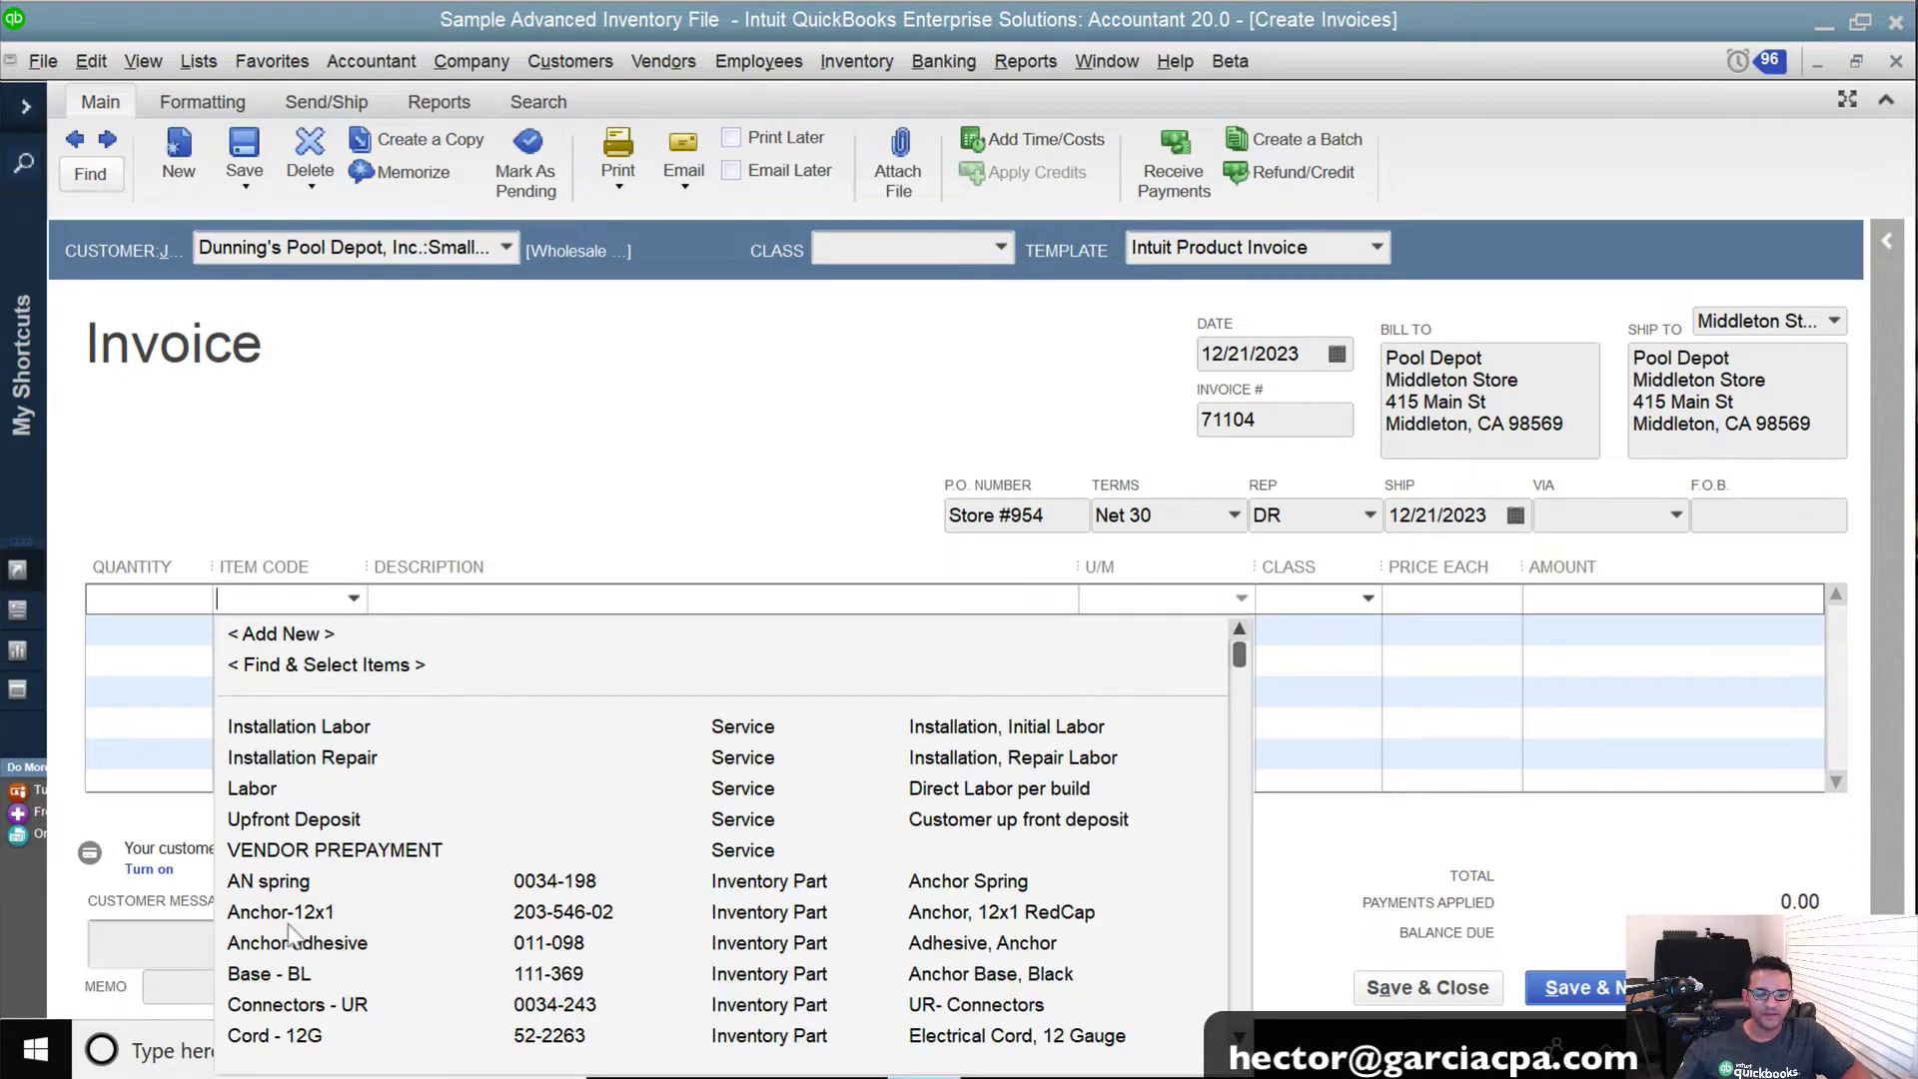
{"action": "left_click", "coordinate": [315, 977]}
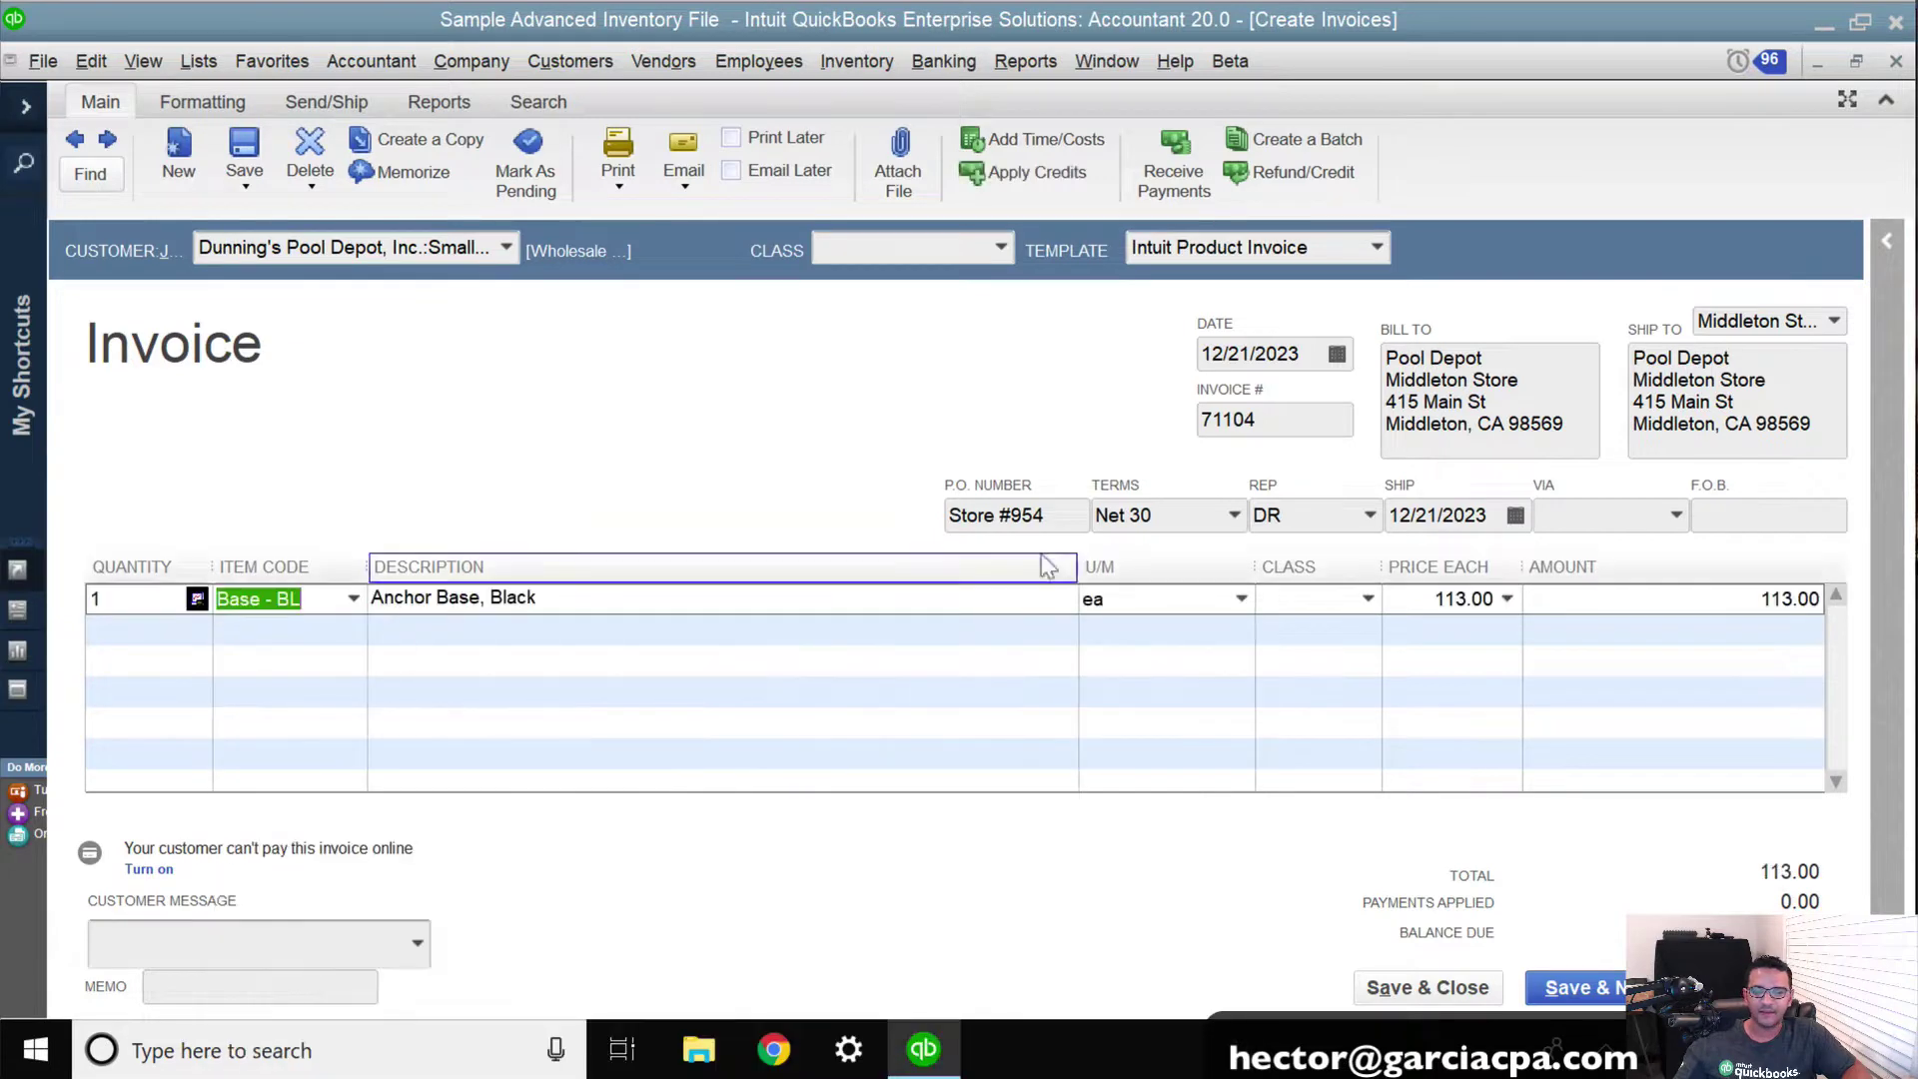
{"action": "left_click", "coordinate": [353, 598]}
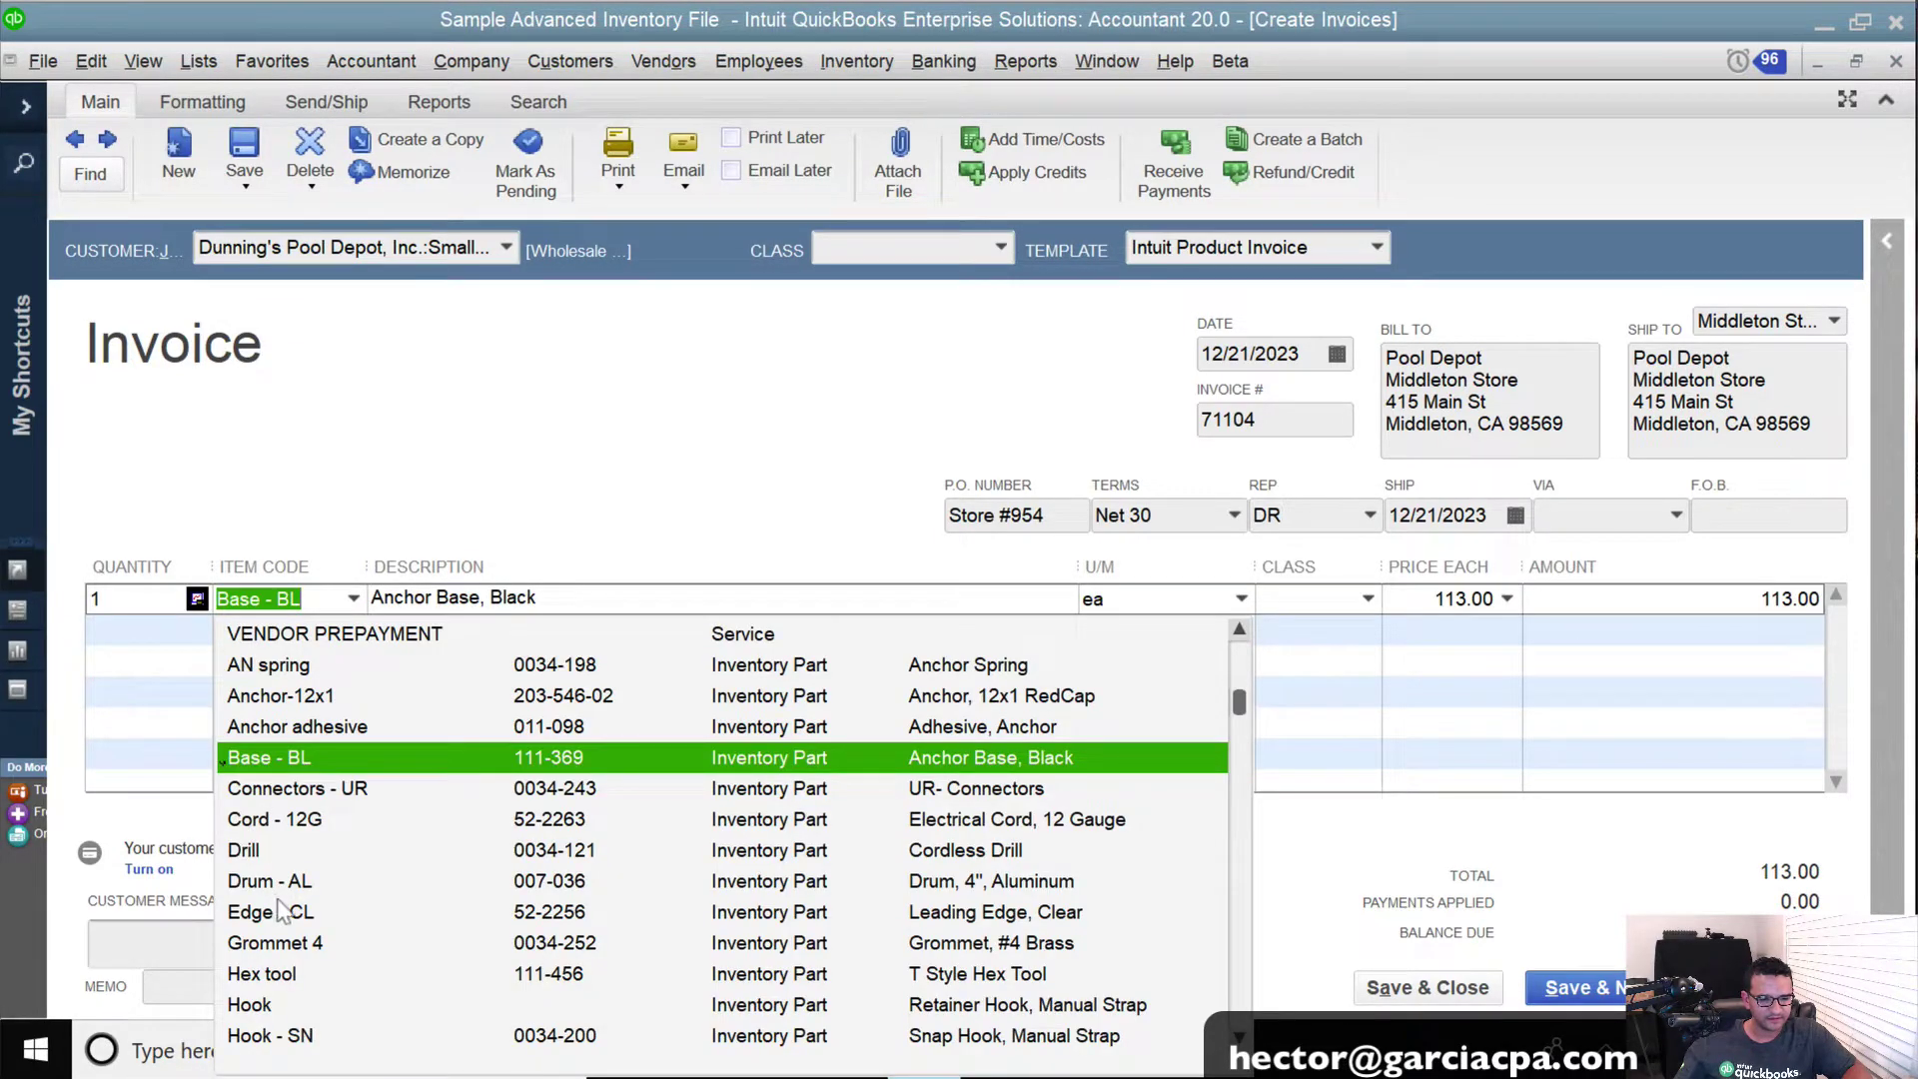
{"action": "left_click", "coordinate": [285, 911]}
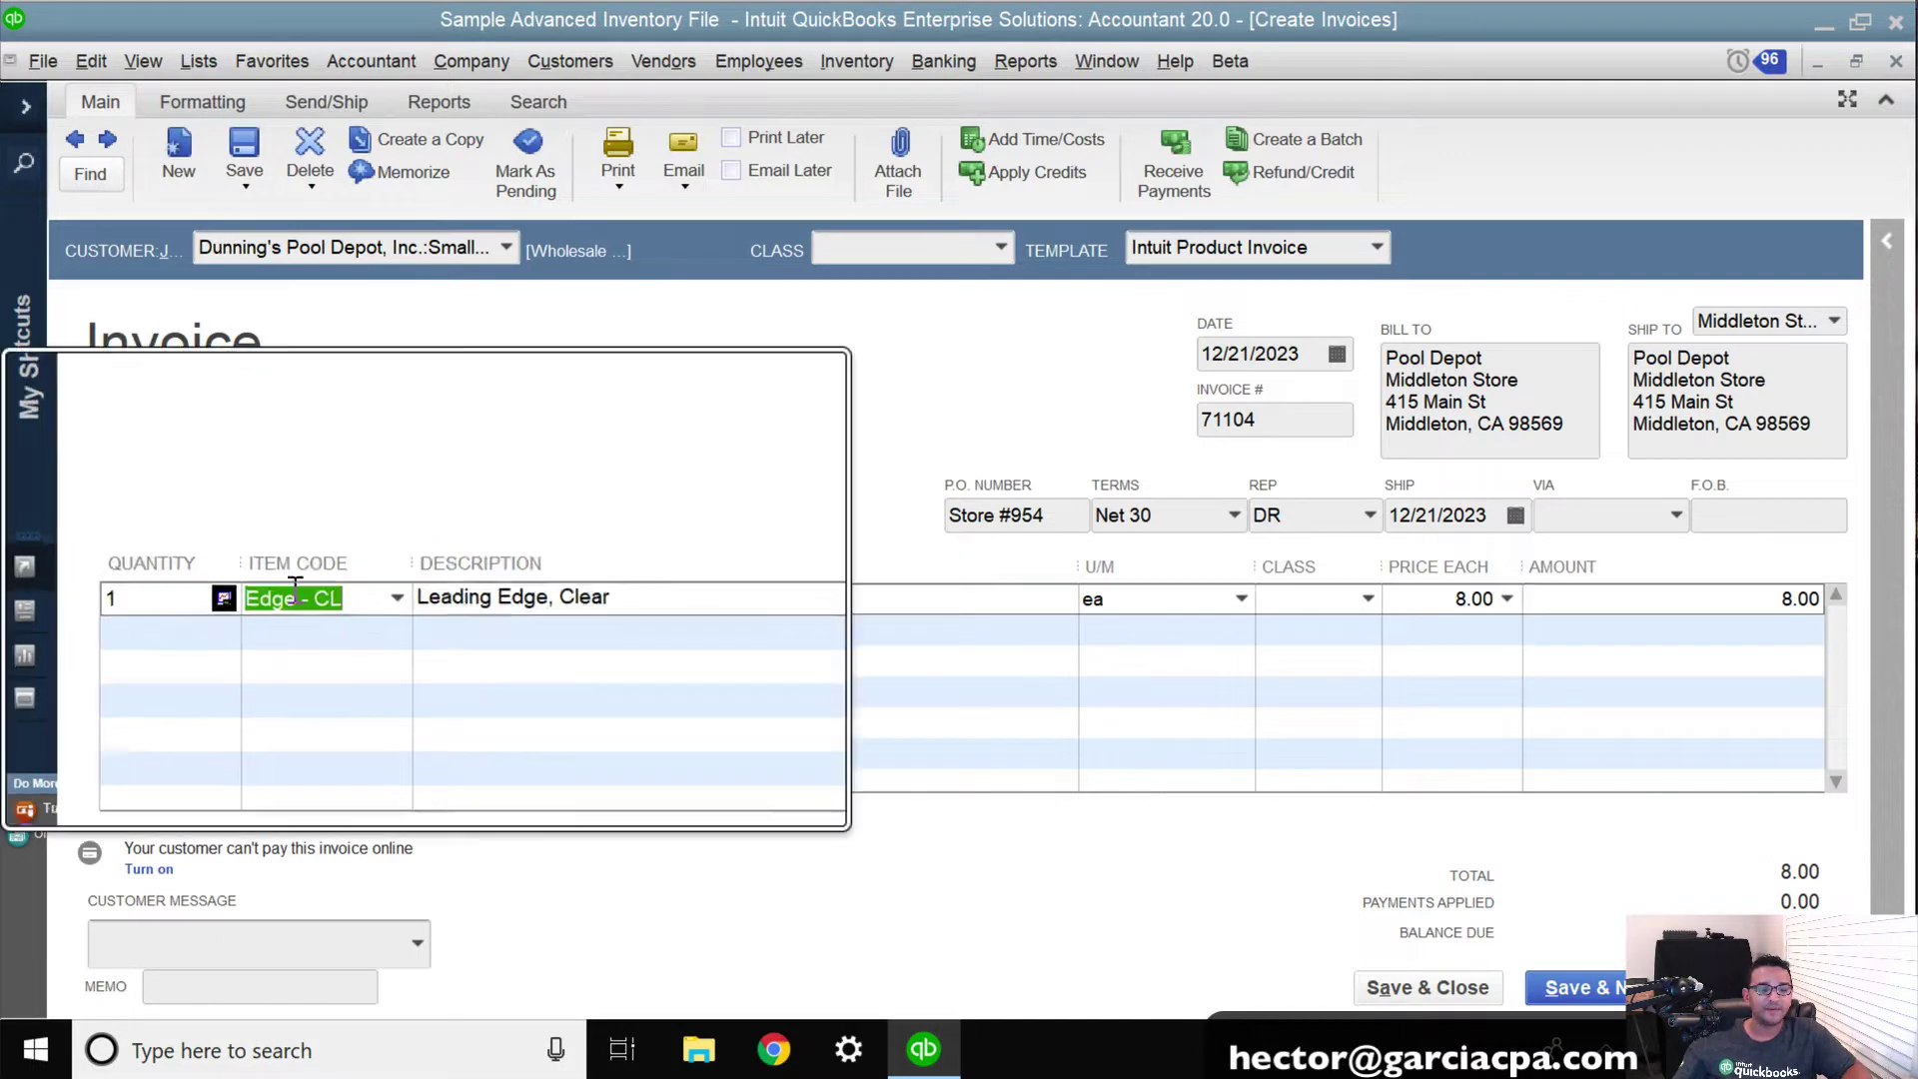
{"action": "double_click", "coordinate": [1464, 599]}
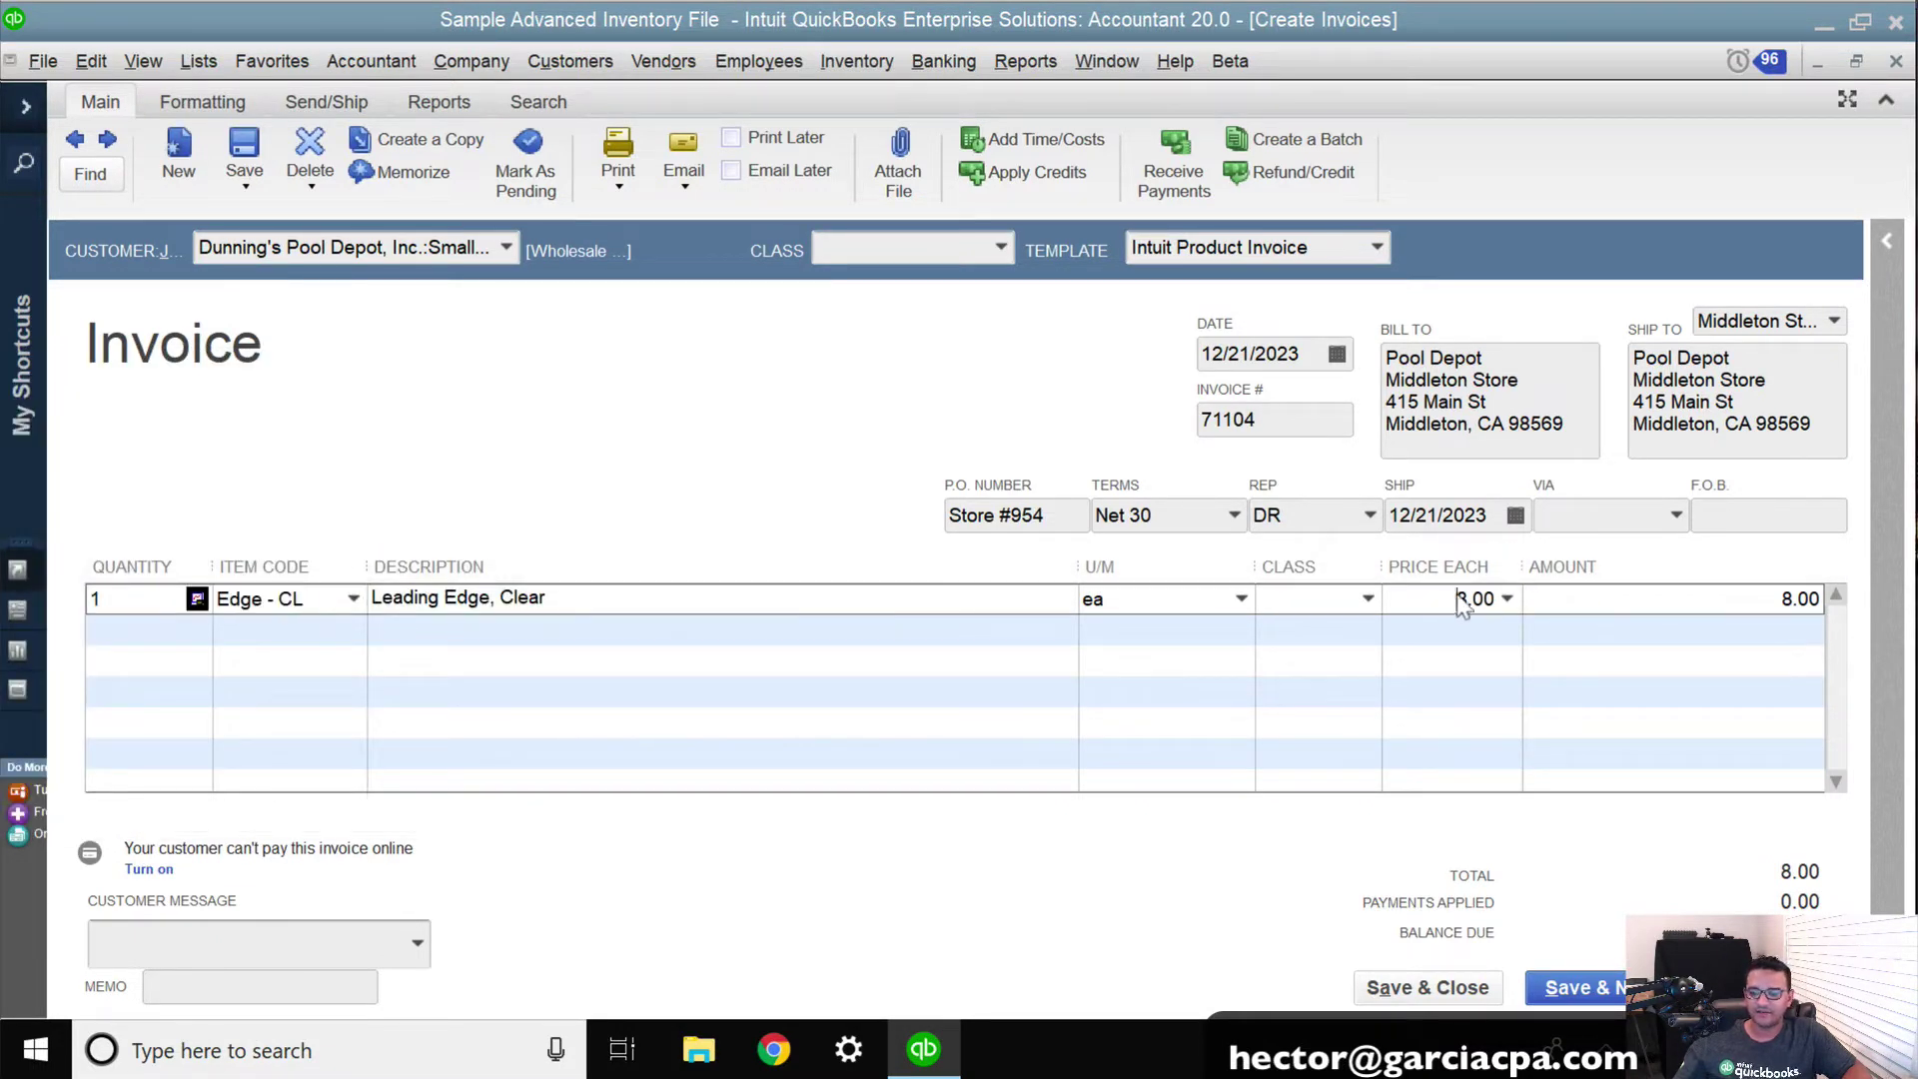
{"action": "left_click", "coordinate": [1506, 598]}
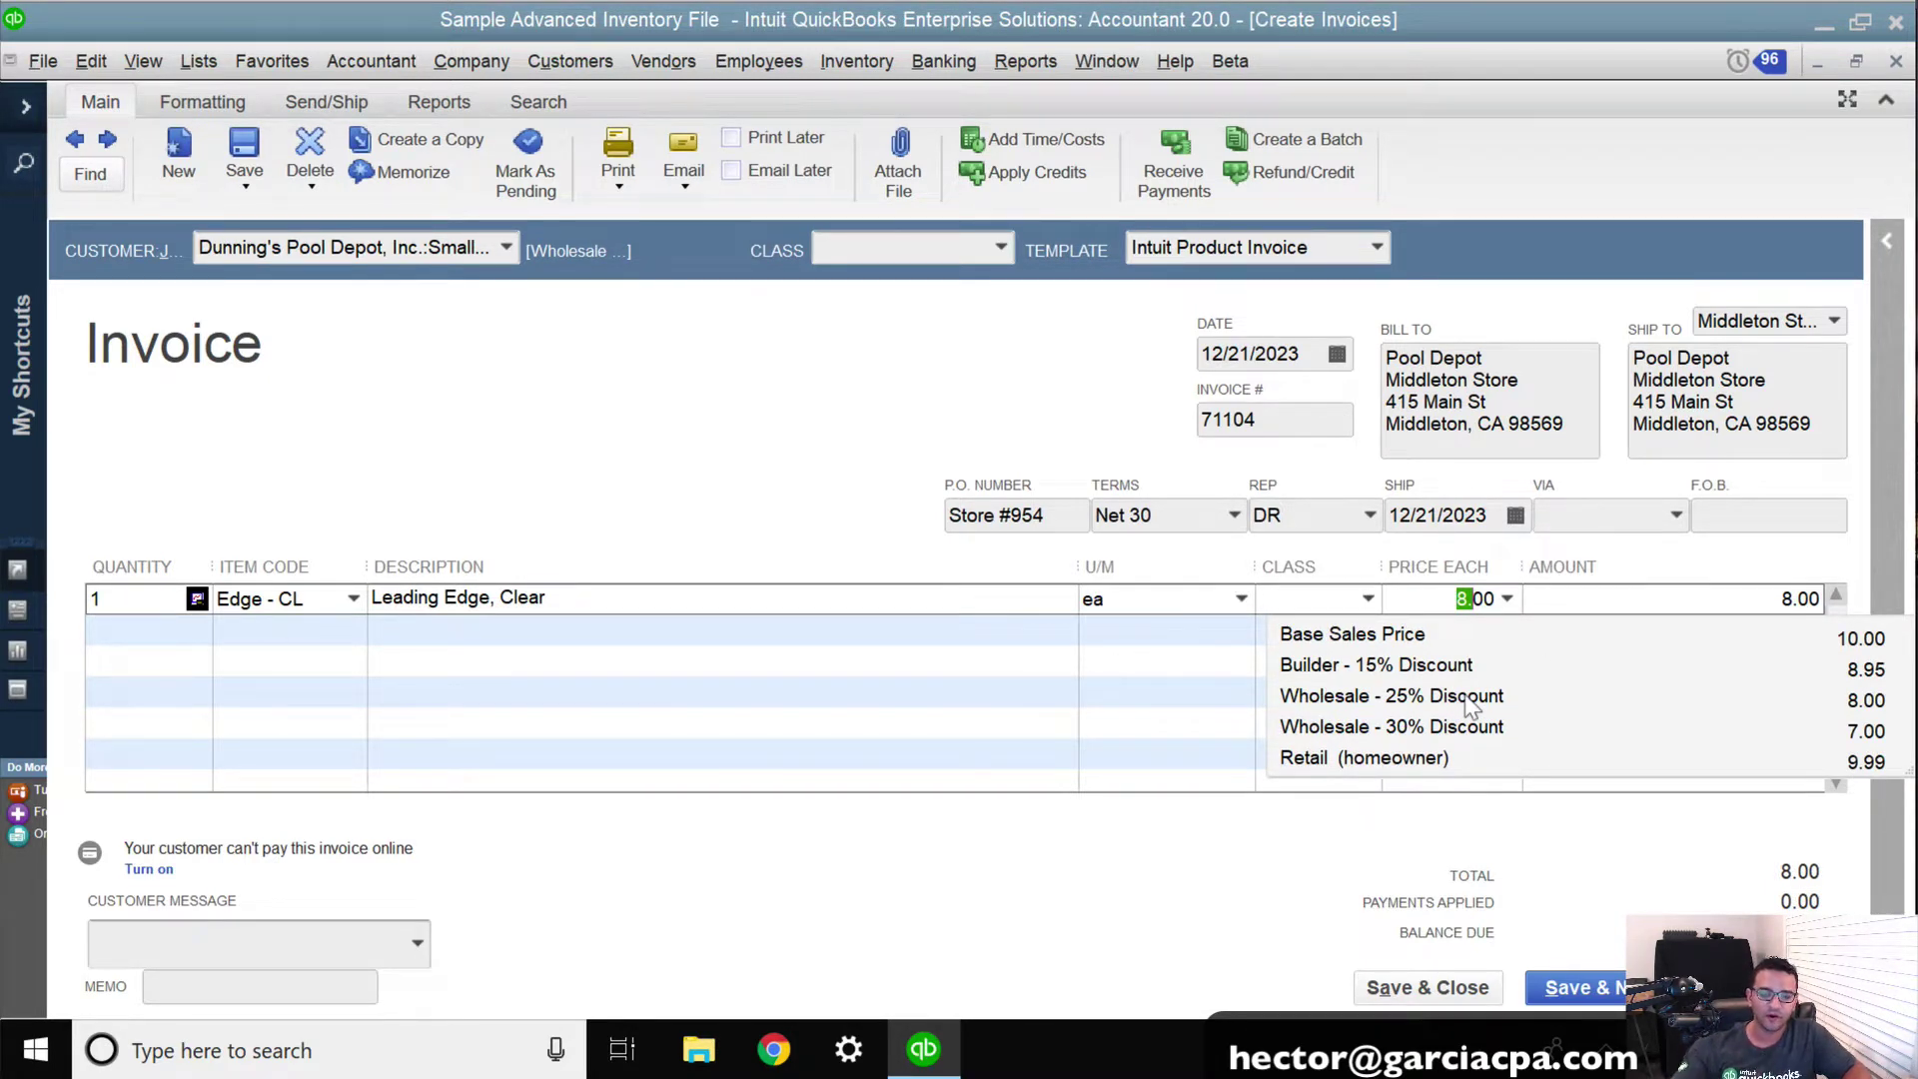
Step: Compare Wholesale - 25% Discount (8.00) with Base Sales Price, settling Edge - CL at 10.00
{"action": "left_click", "coordinate": [1391, 647]}
{"action": "left_click", "coordinate": [1506, 599]}
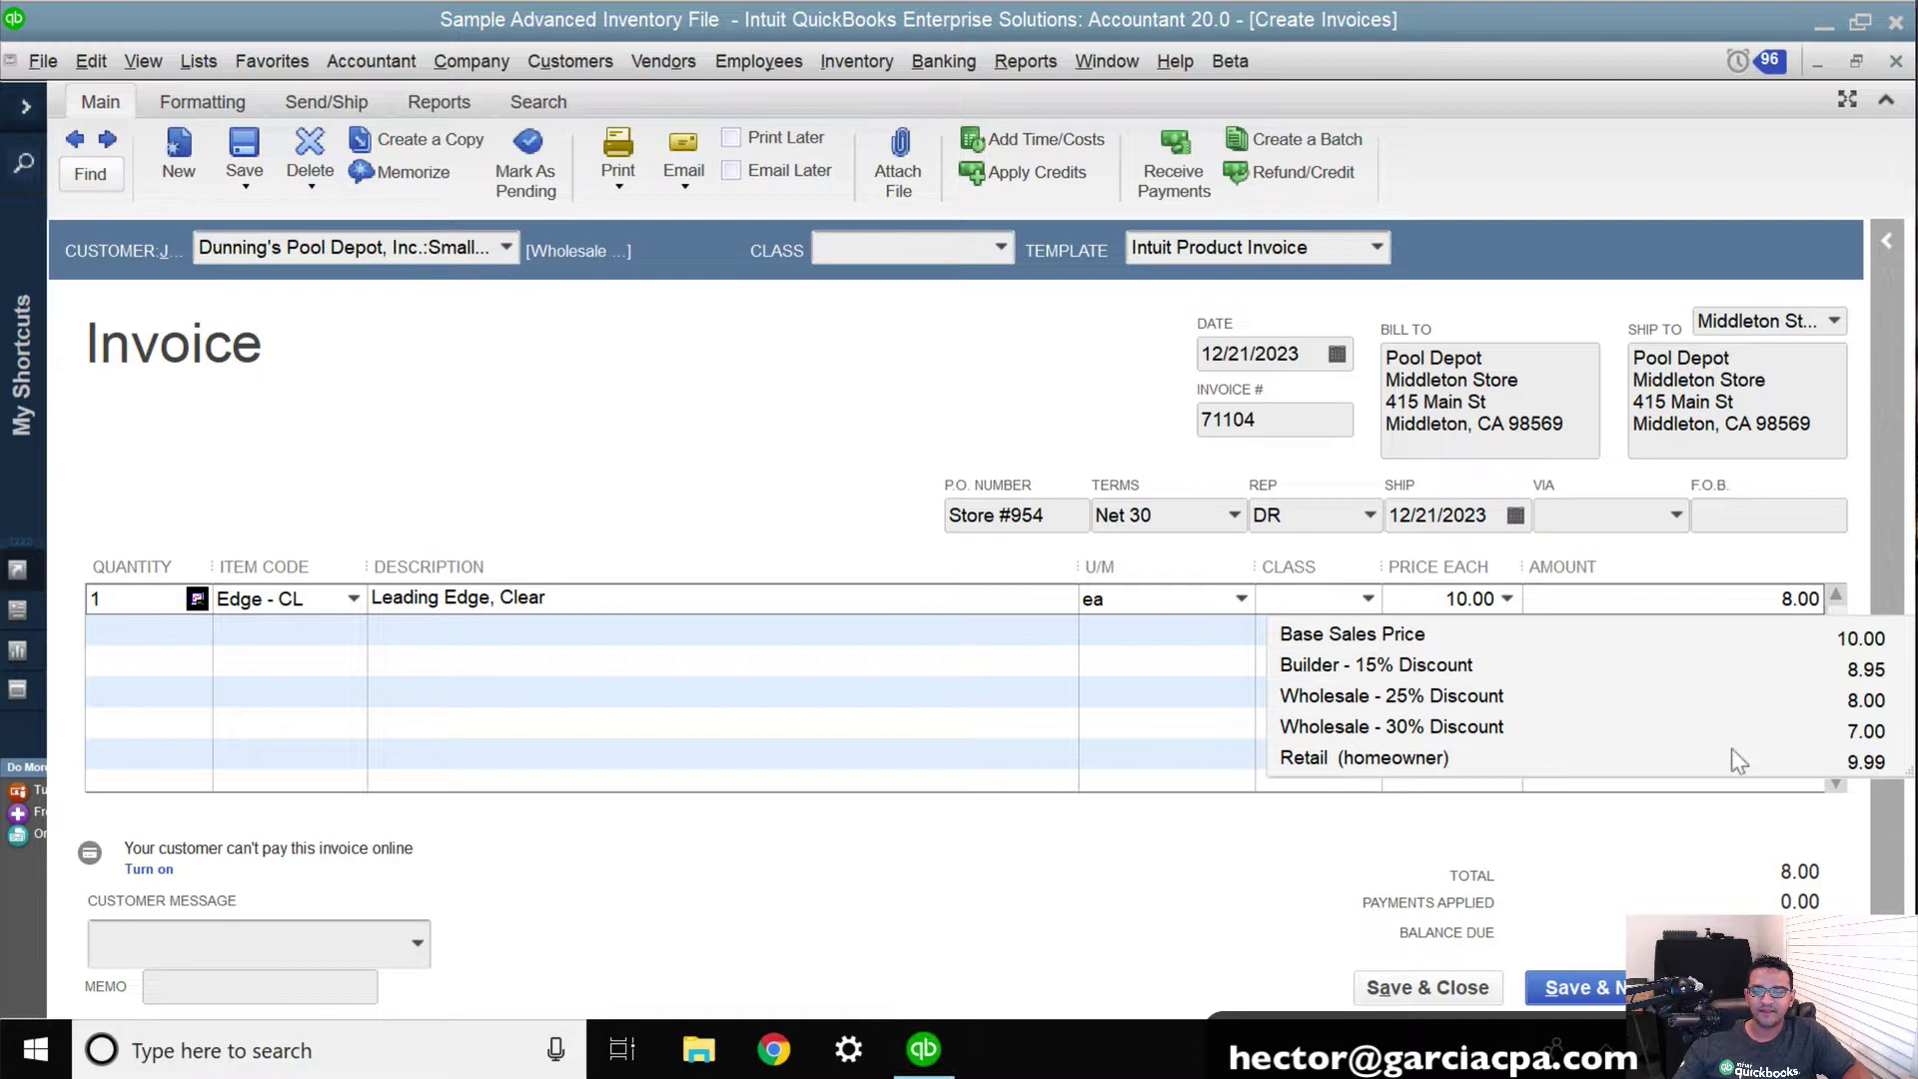
{"action": "left_click_drag", "start_coordinate": [1898, 771], "coordinate": [1891, 817]}
{"action": "left_click", "coordinate": [1438, 696]}
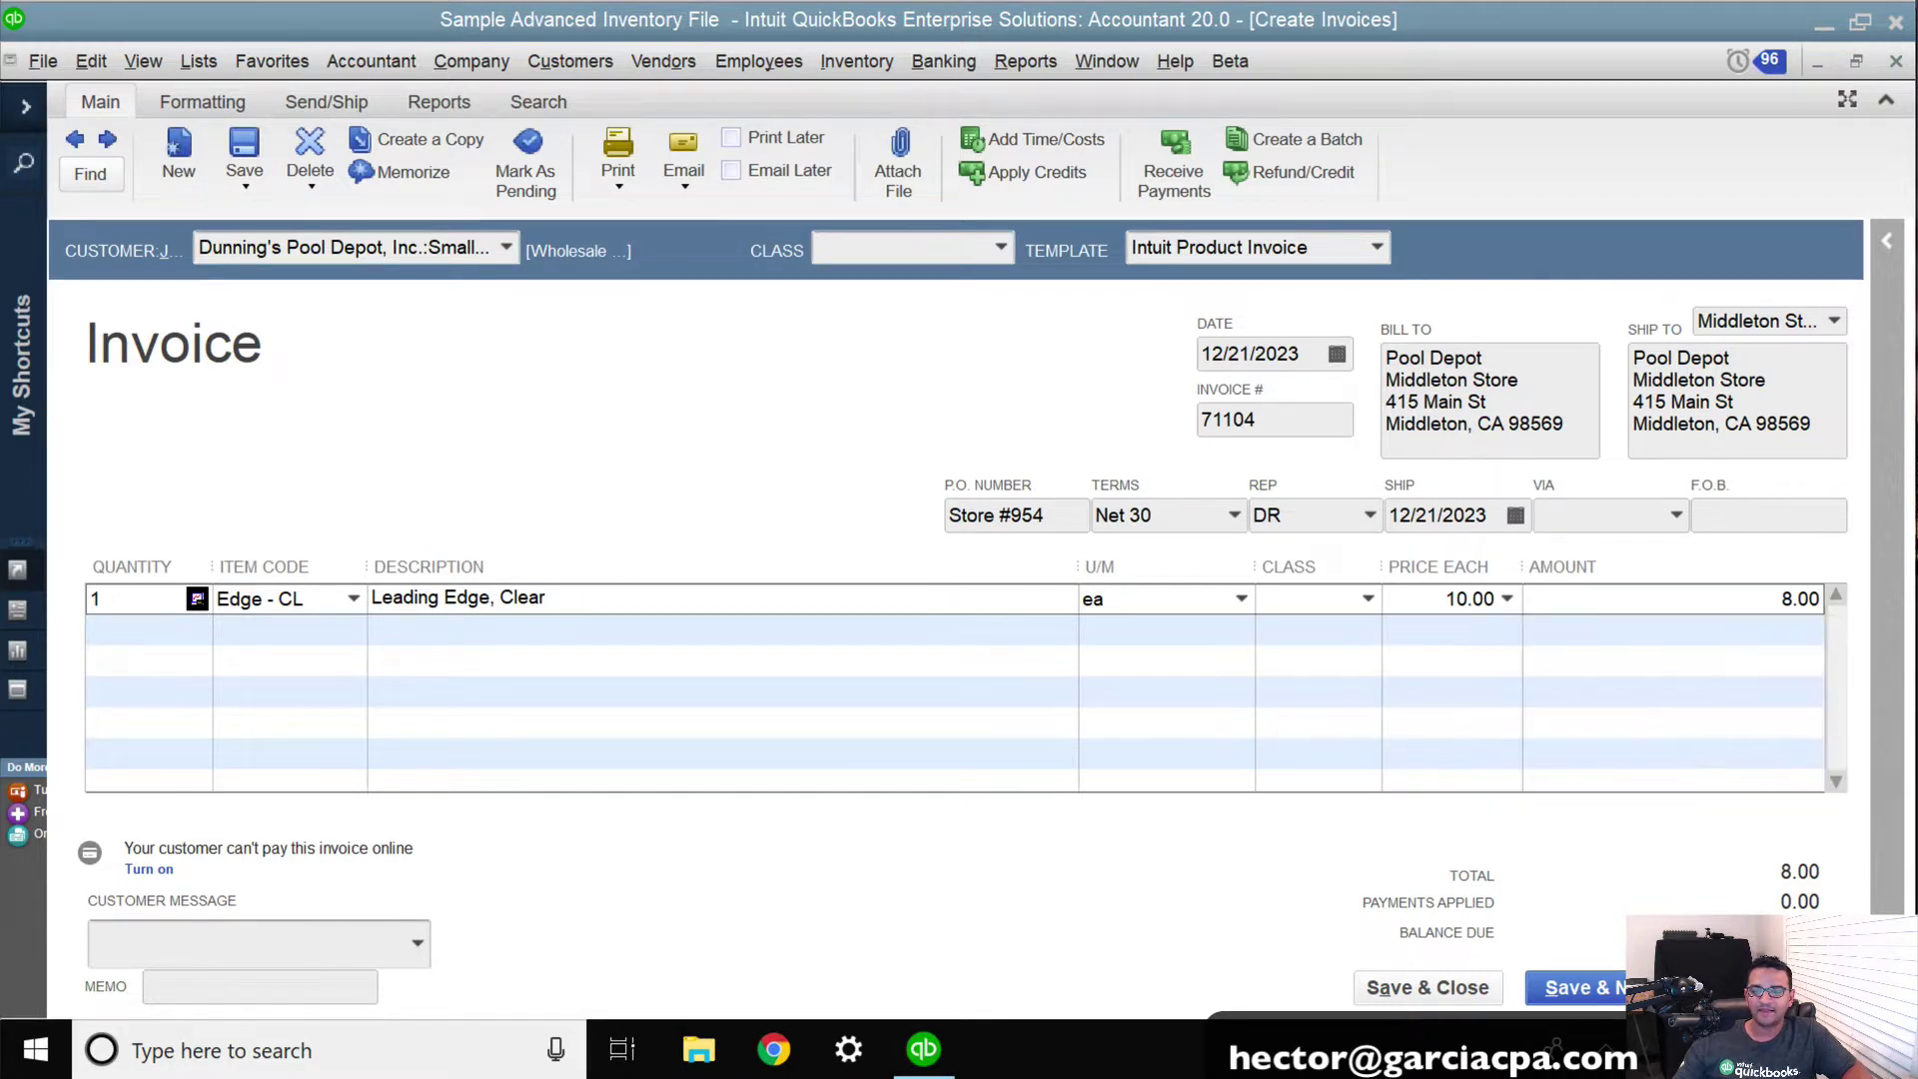
{"action": "left_click", "coordinate": [1443, 636]}
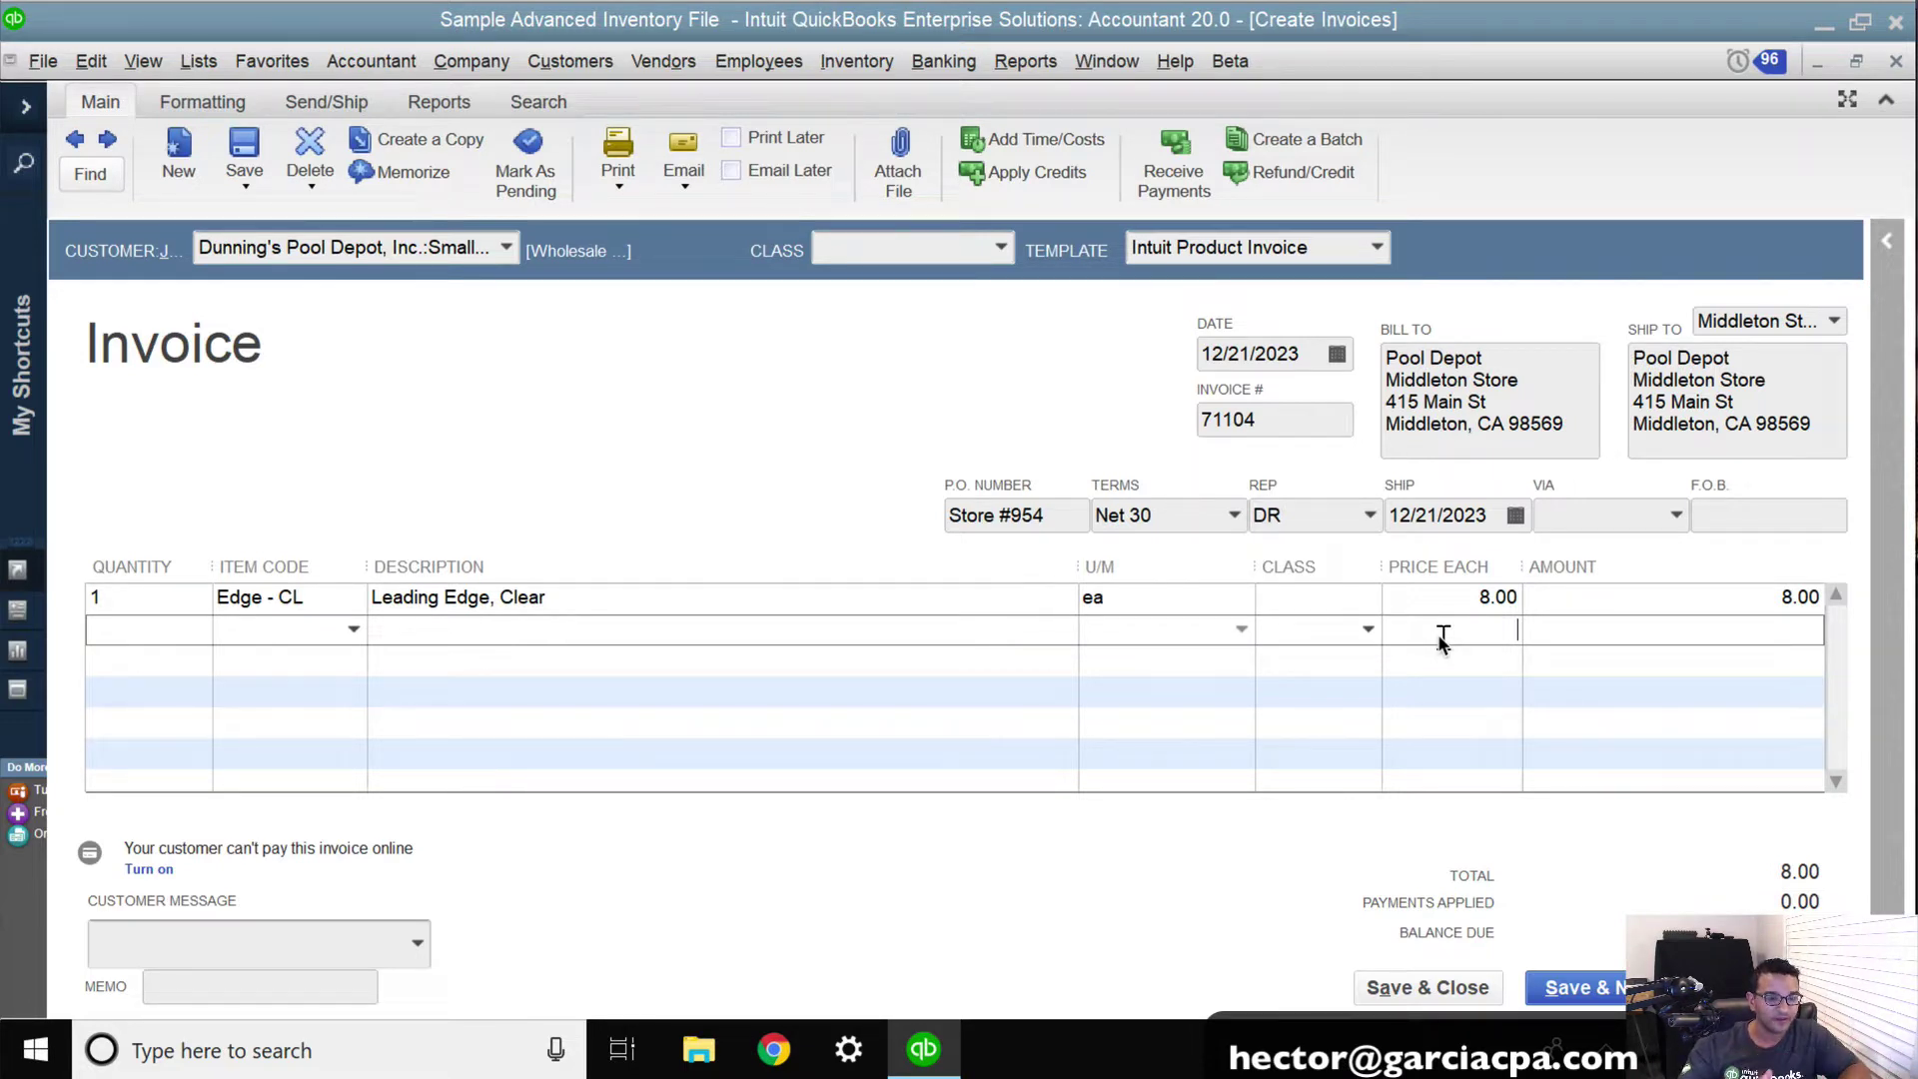
{"action": "left_click", "coordinate": [1493, 599]}
{"action": "left_click", "coordinate": [1508, 599]}
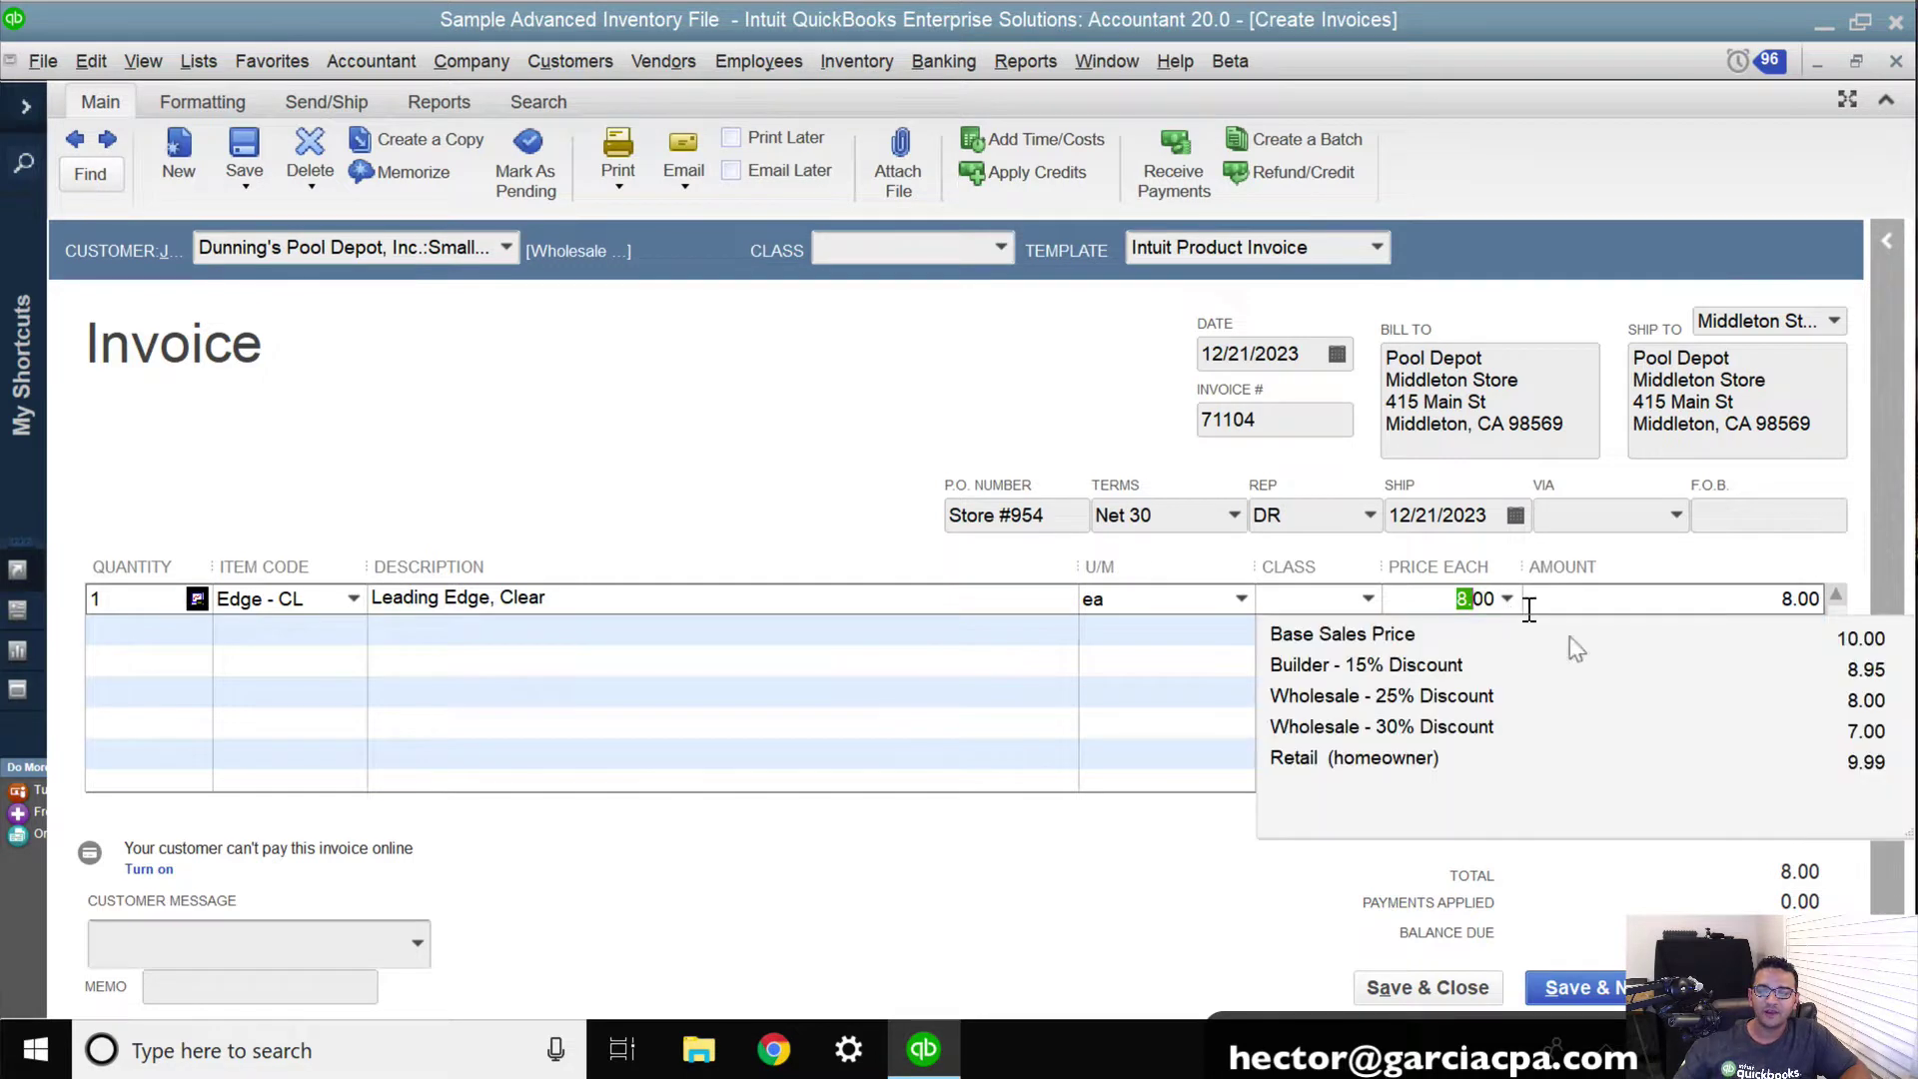
{"action": "left_click", "coordinate": [1361, 633]}
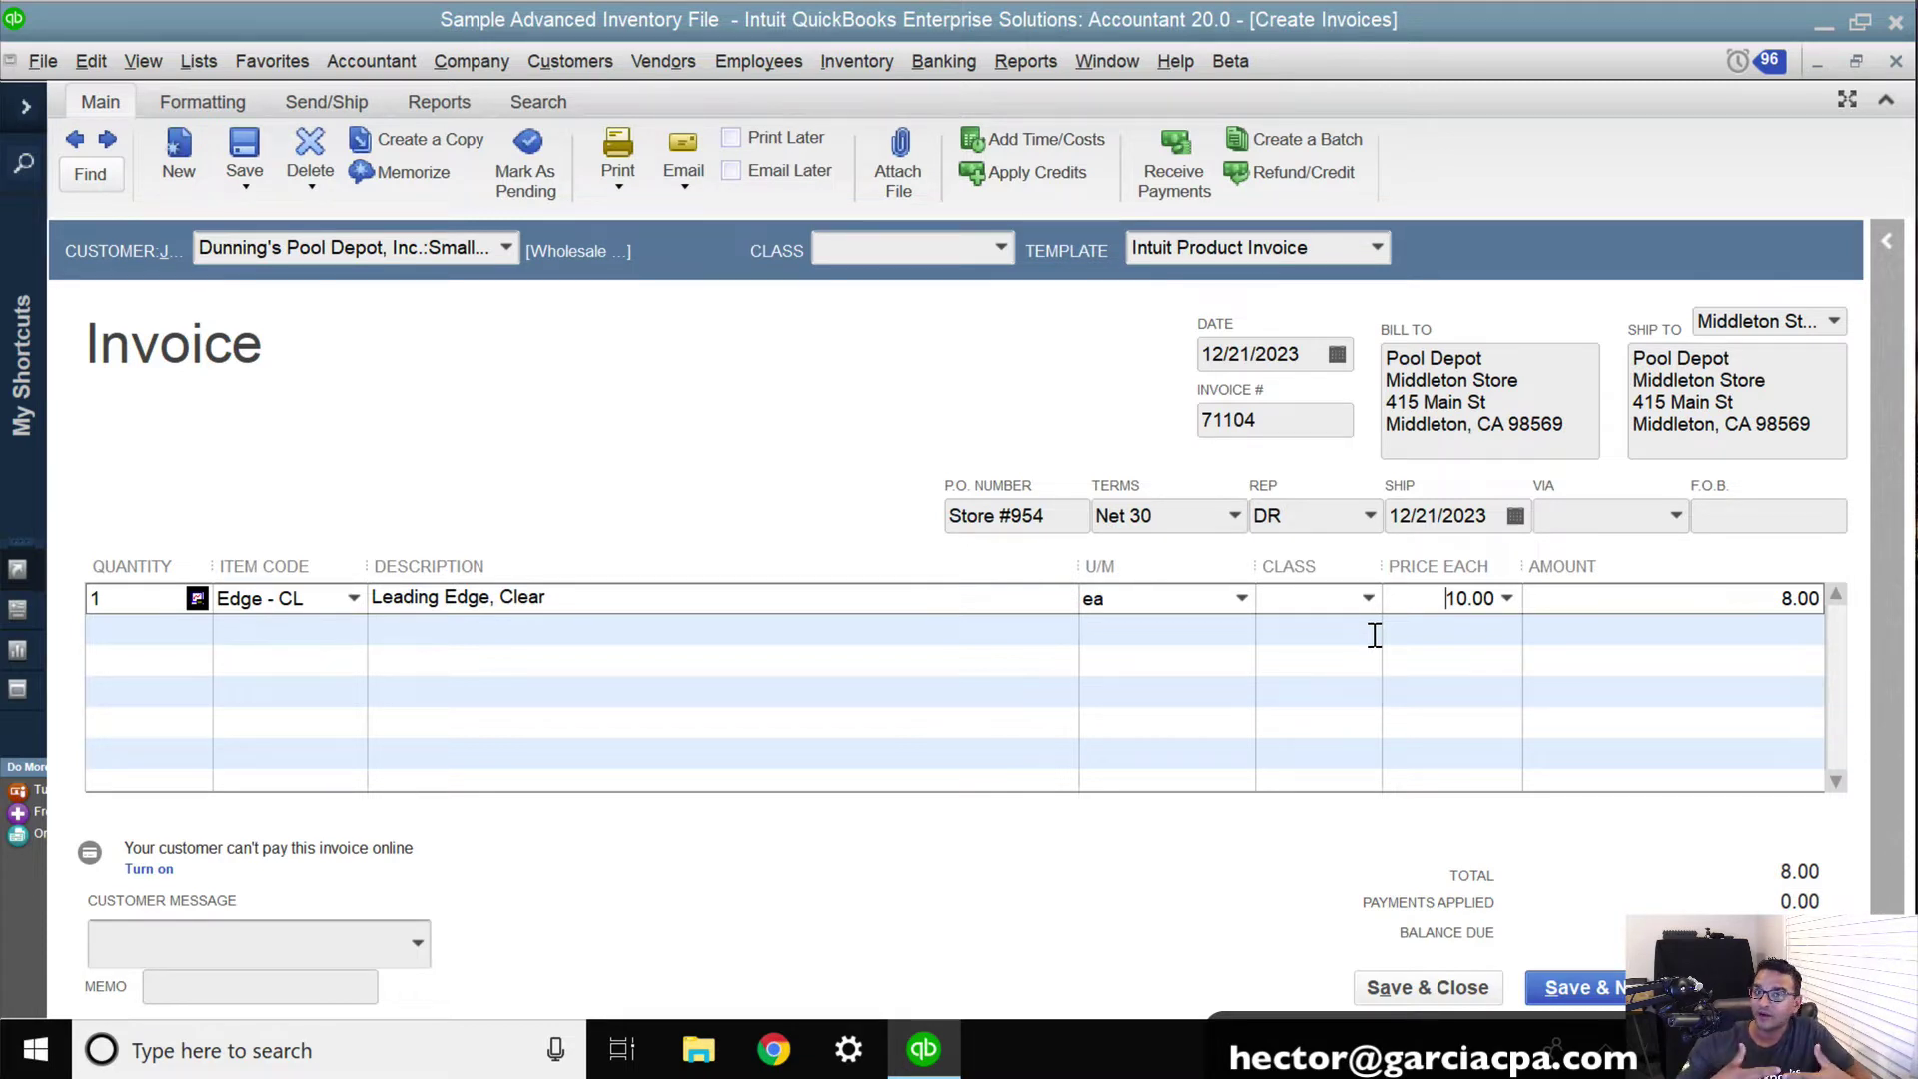
{"action": "left_click", "coordinate": [327, 633]}
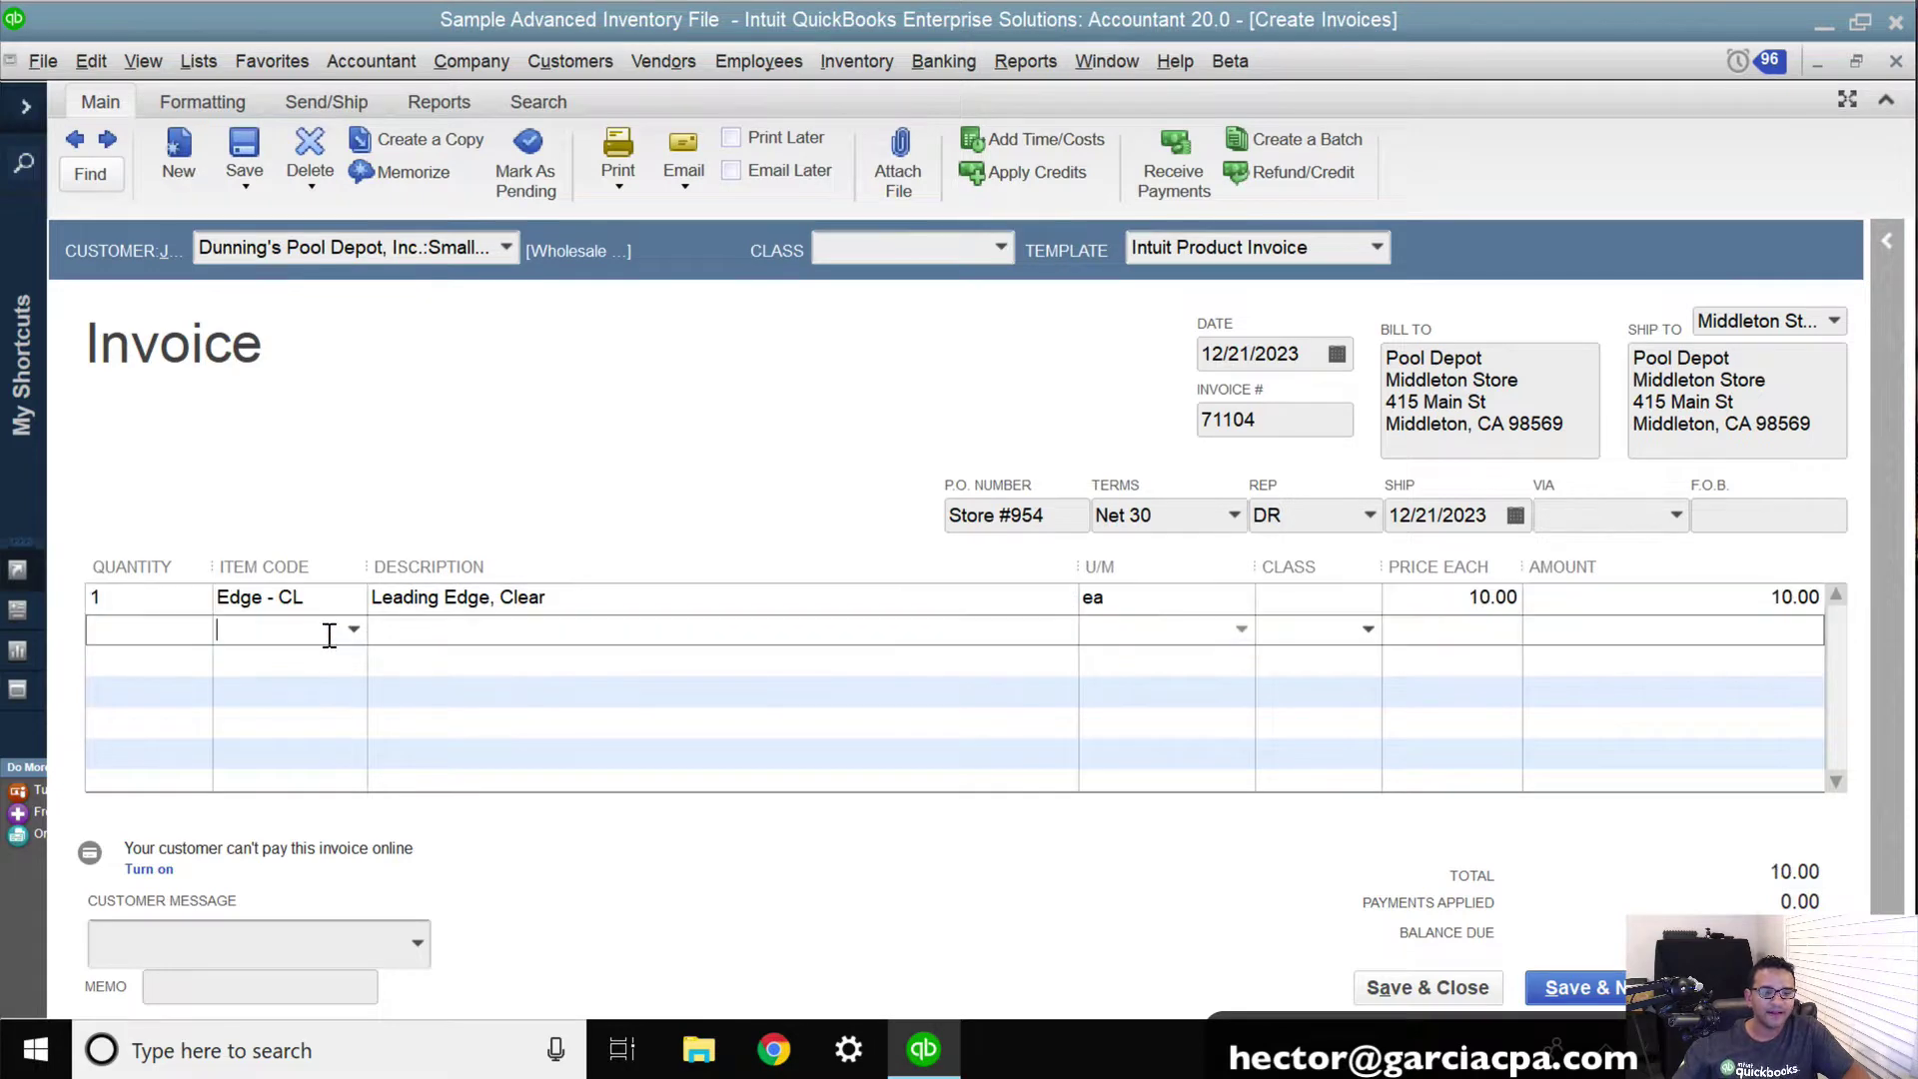
{"action": "left_click", "coordinate": [353, 630]}
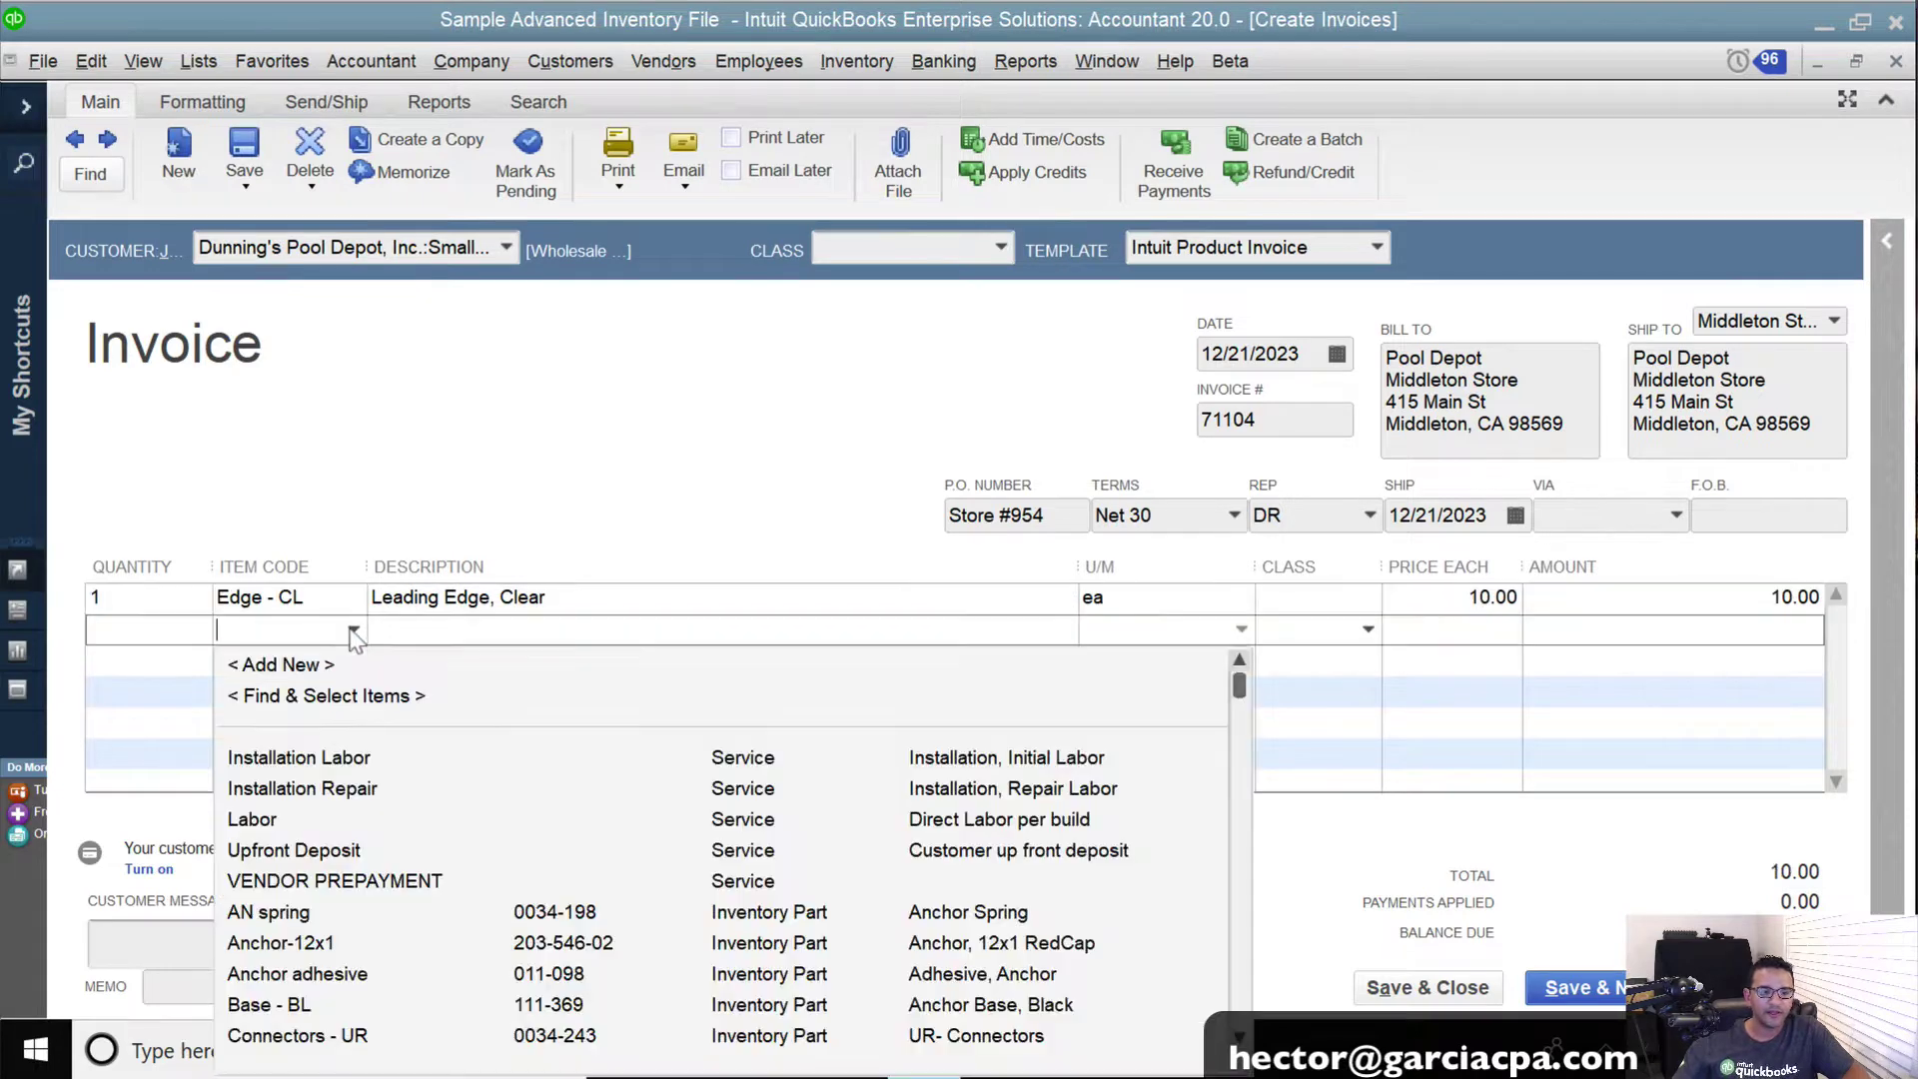
Step: Start a new item from the line's item list with type Other Charge
{"action": "left_click", "coordinate": [285, 665]}
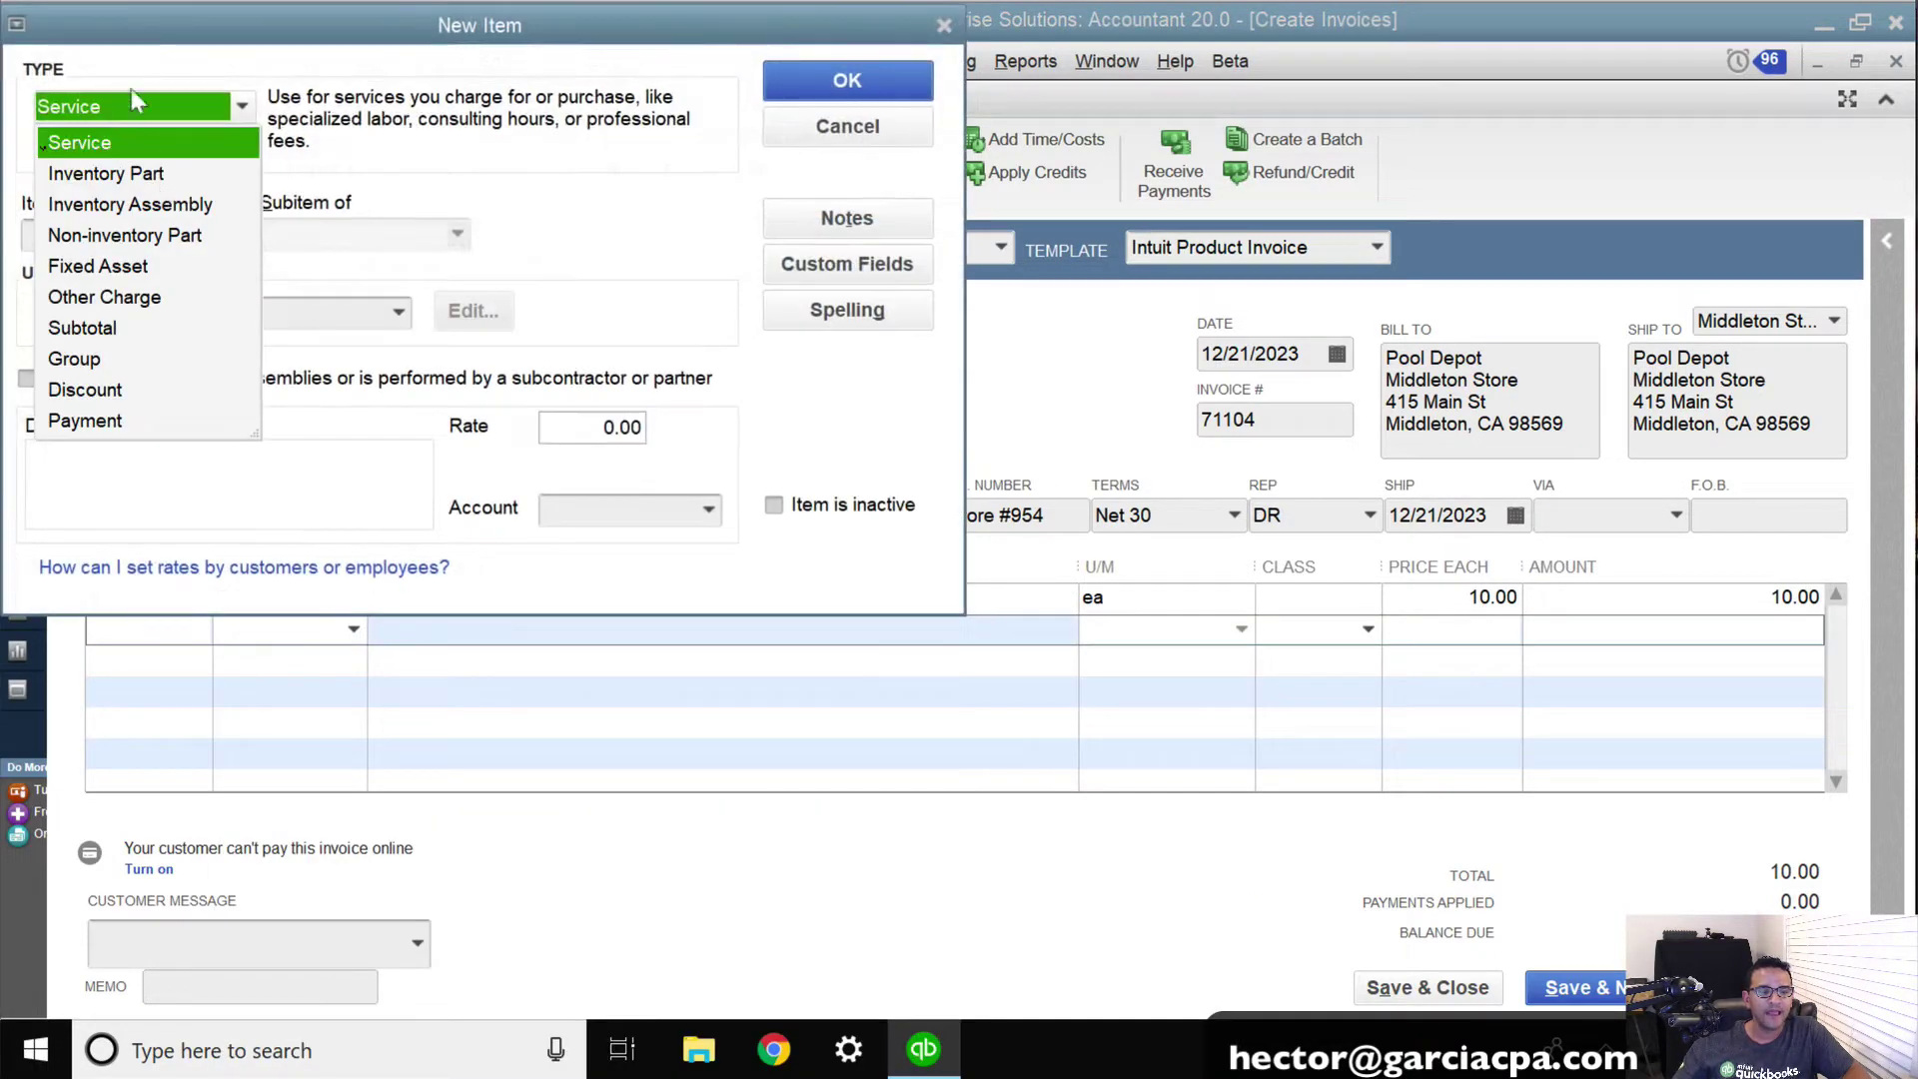
{"action": "left_click", "coordinate": [149, 40]}
{"action": "left_click_drag", "start_coordinate": [150, 40], "coordinate": [285, 78]}
{"action": "left_click", "coordinate": [268, 146]}
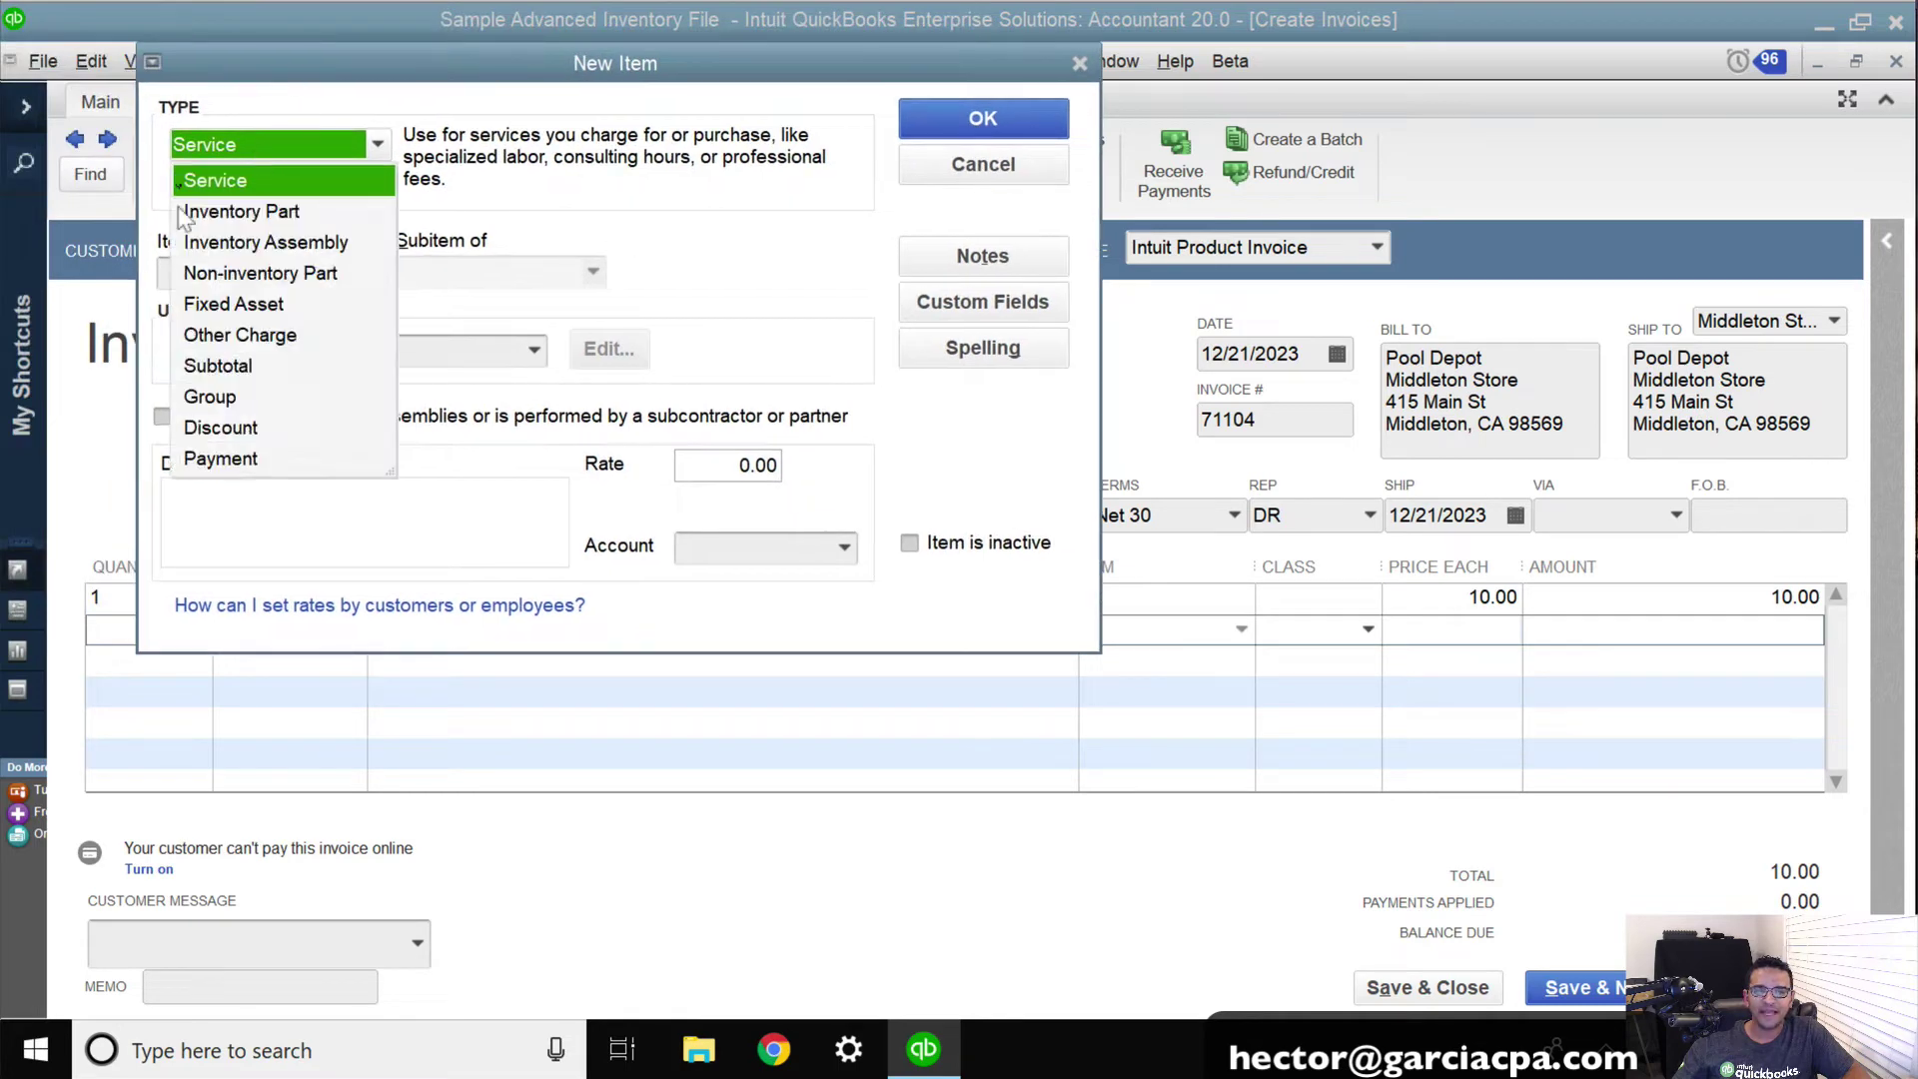
{"action": "left_click", "coordinate": [261, 339]}
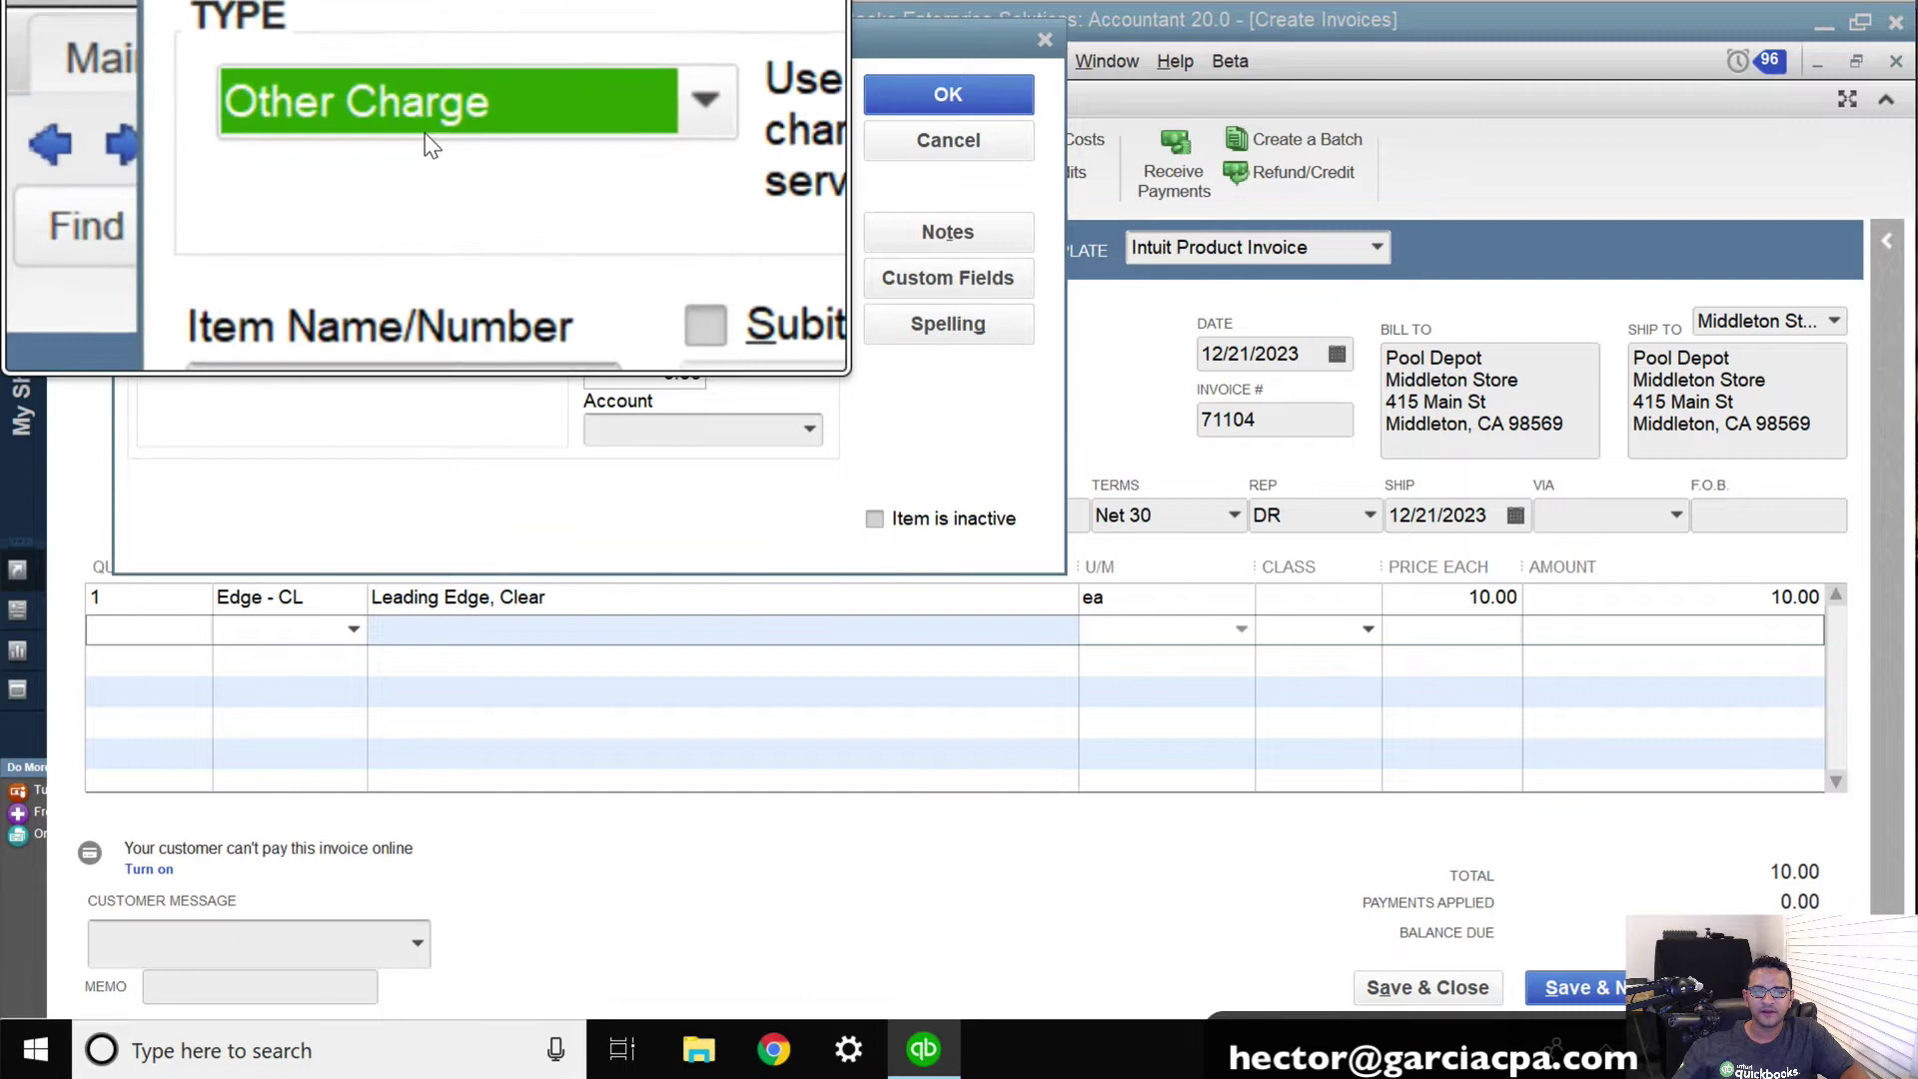
Step: Name the new item VR Edge - CL and move on to choosing its account
{"action": "left_click", "coordinate": [172, 248]}
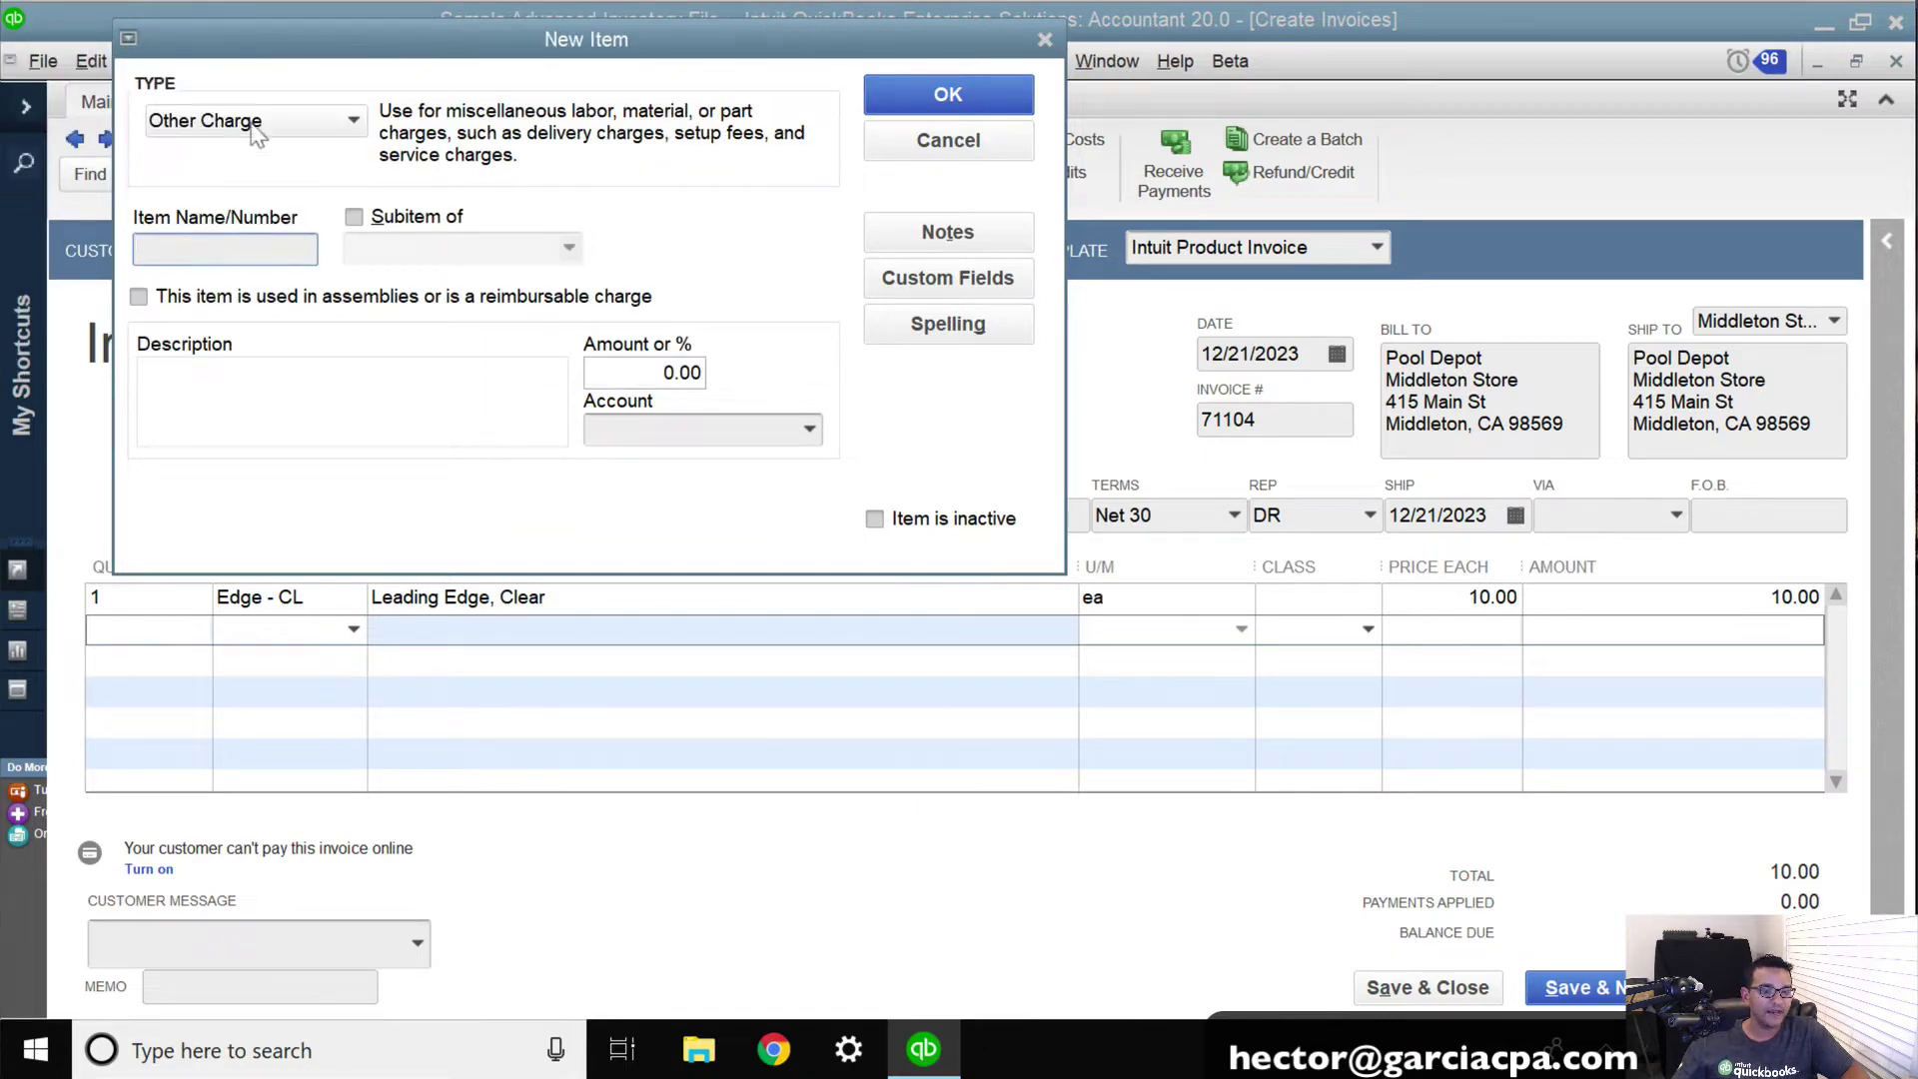
{"action": "left_click_drag", "start_coordinate": [239, 55], "coordinate": [392, 57]}
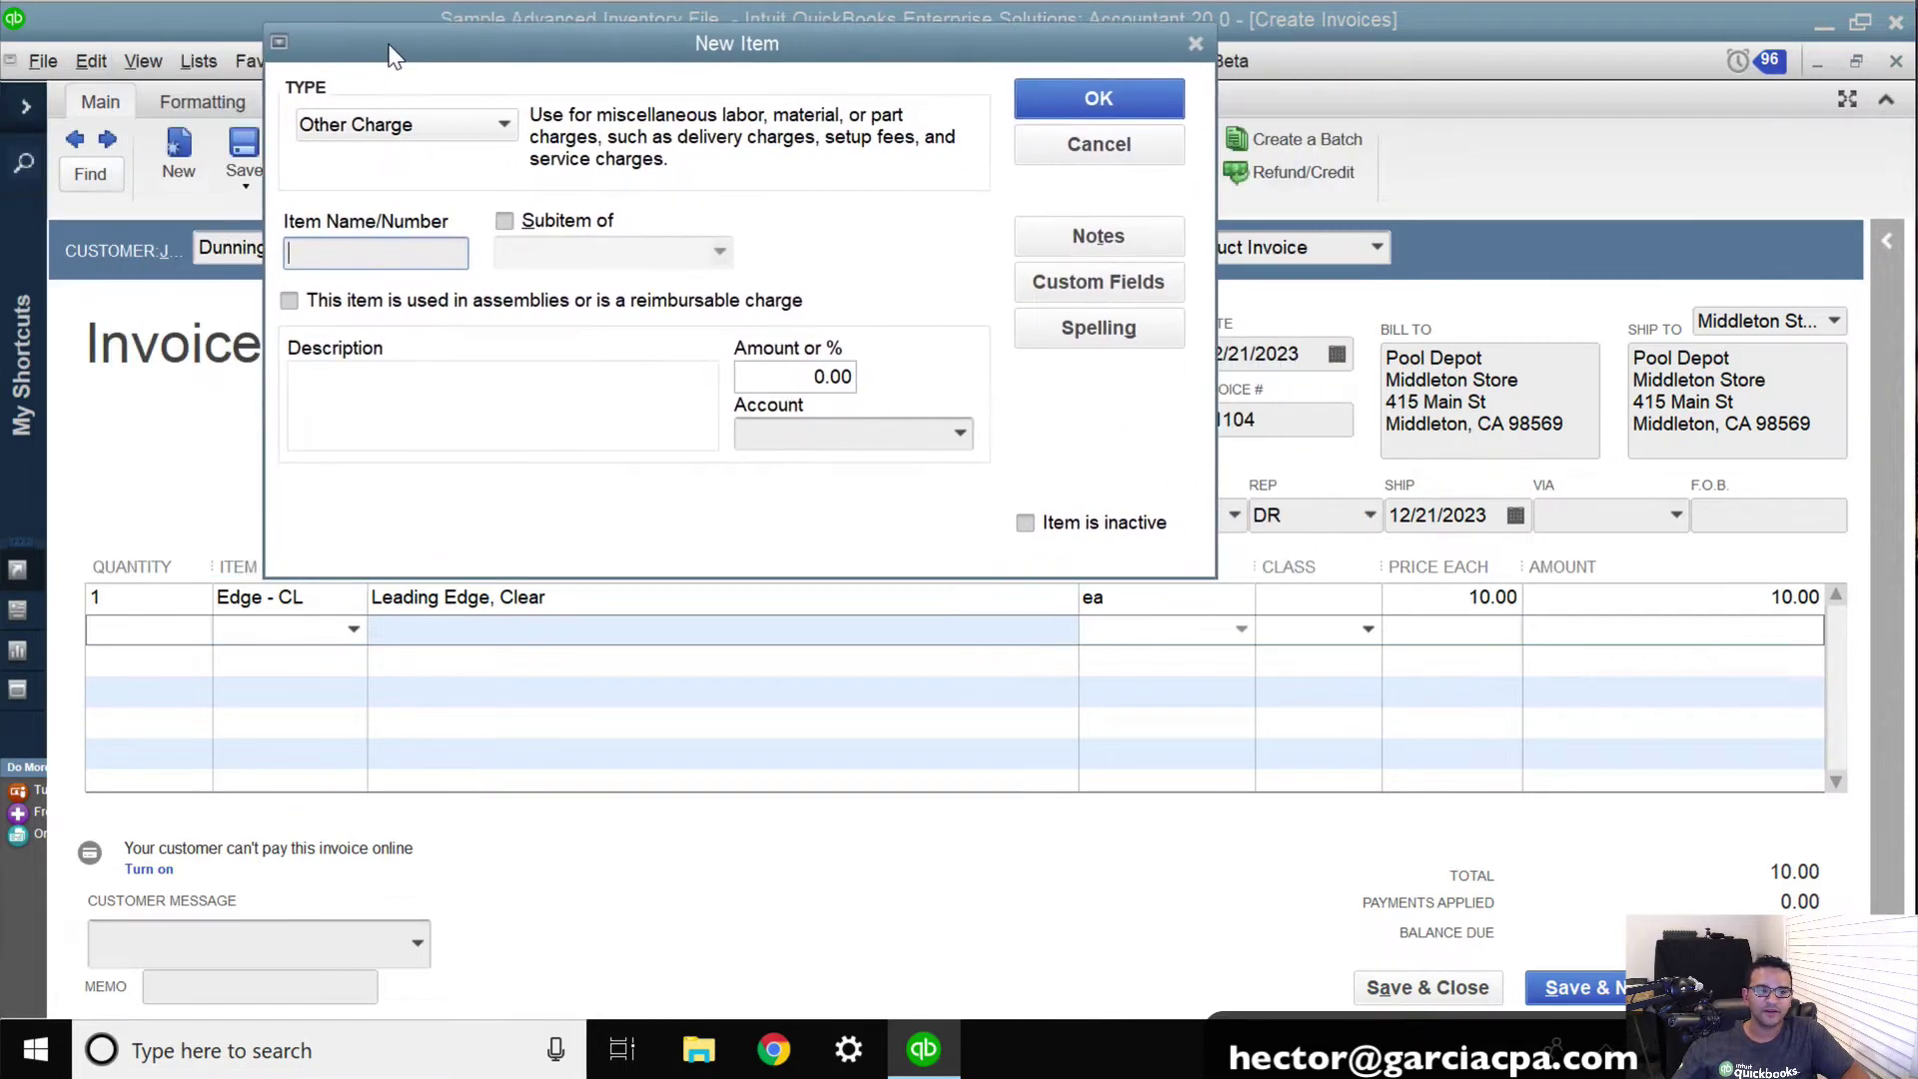
{"action": "type", "text": "VR"}
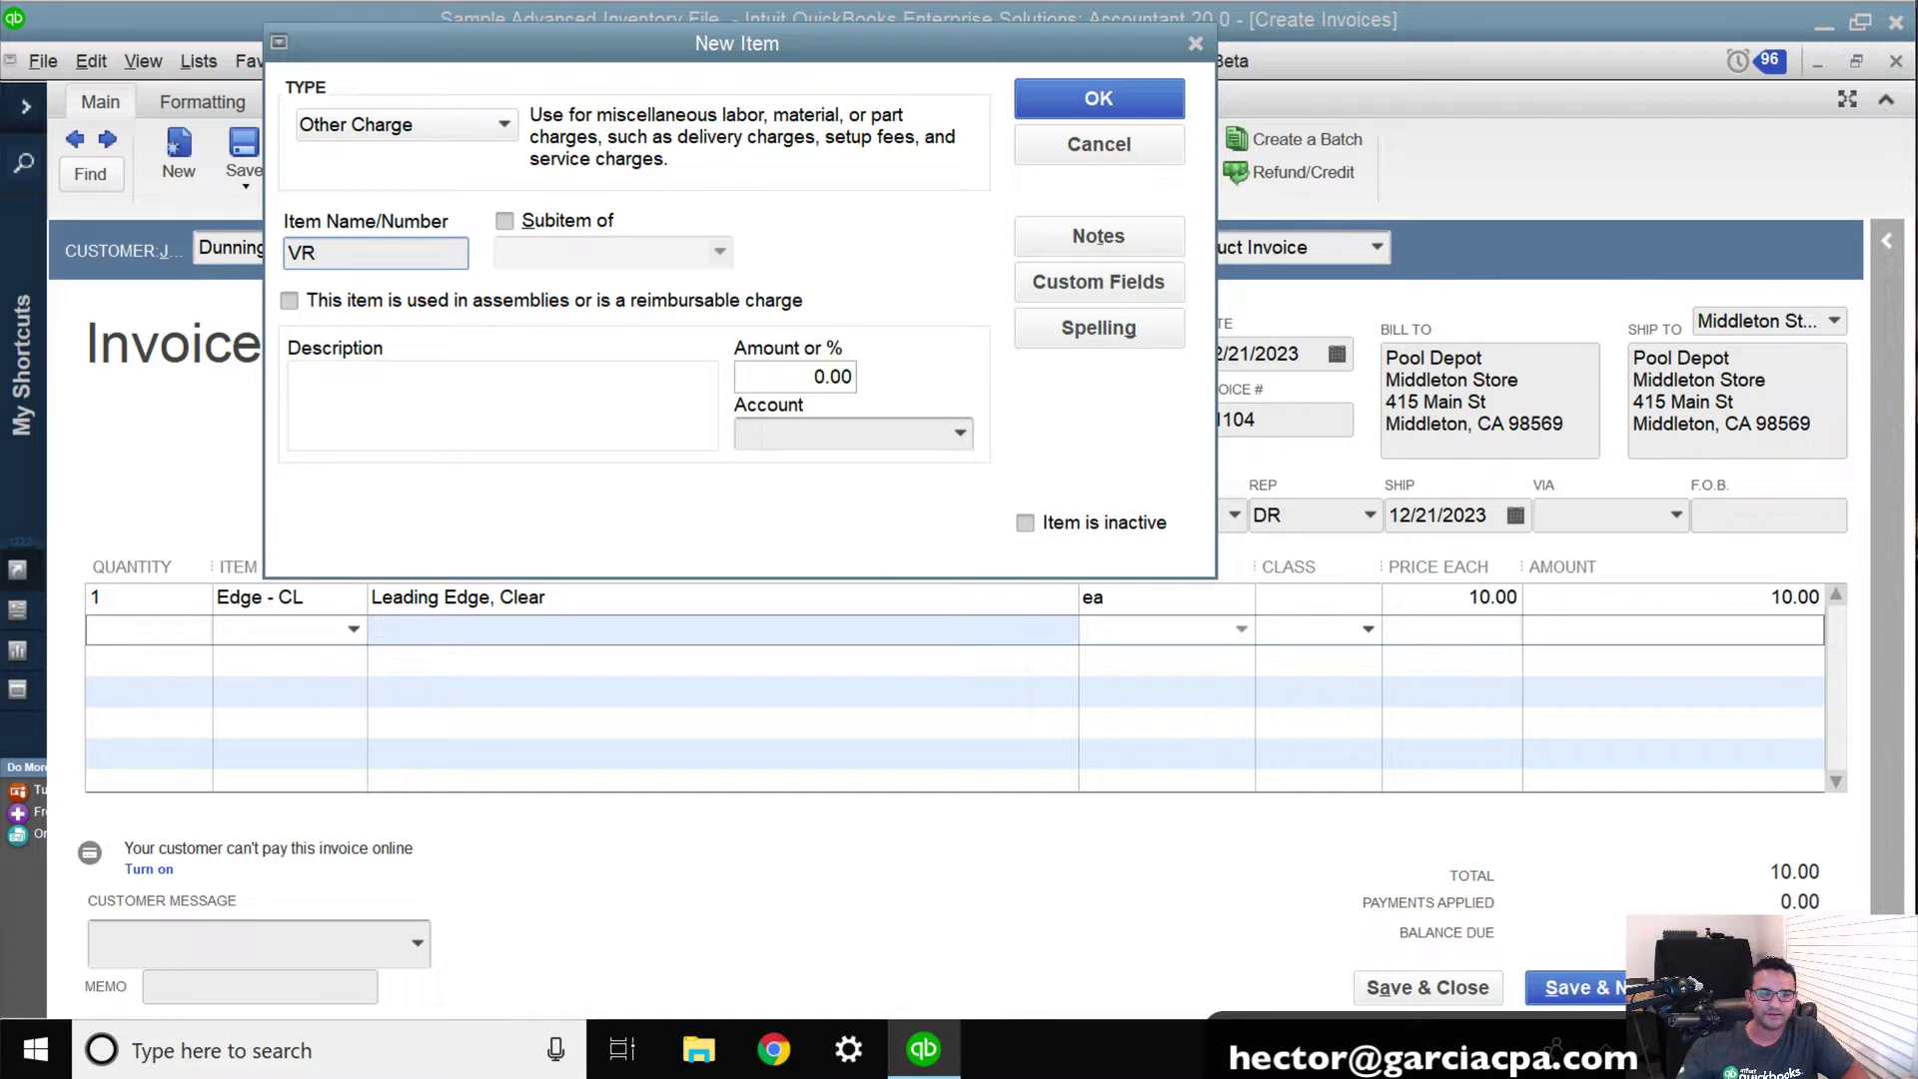
{"action": "left_click_drag", "start_coordinate": [325, 252], "coordinate": [254, 247]}
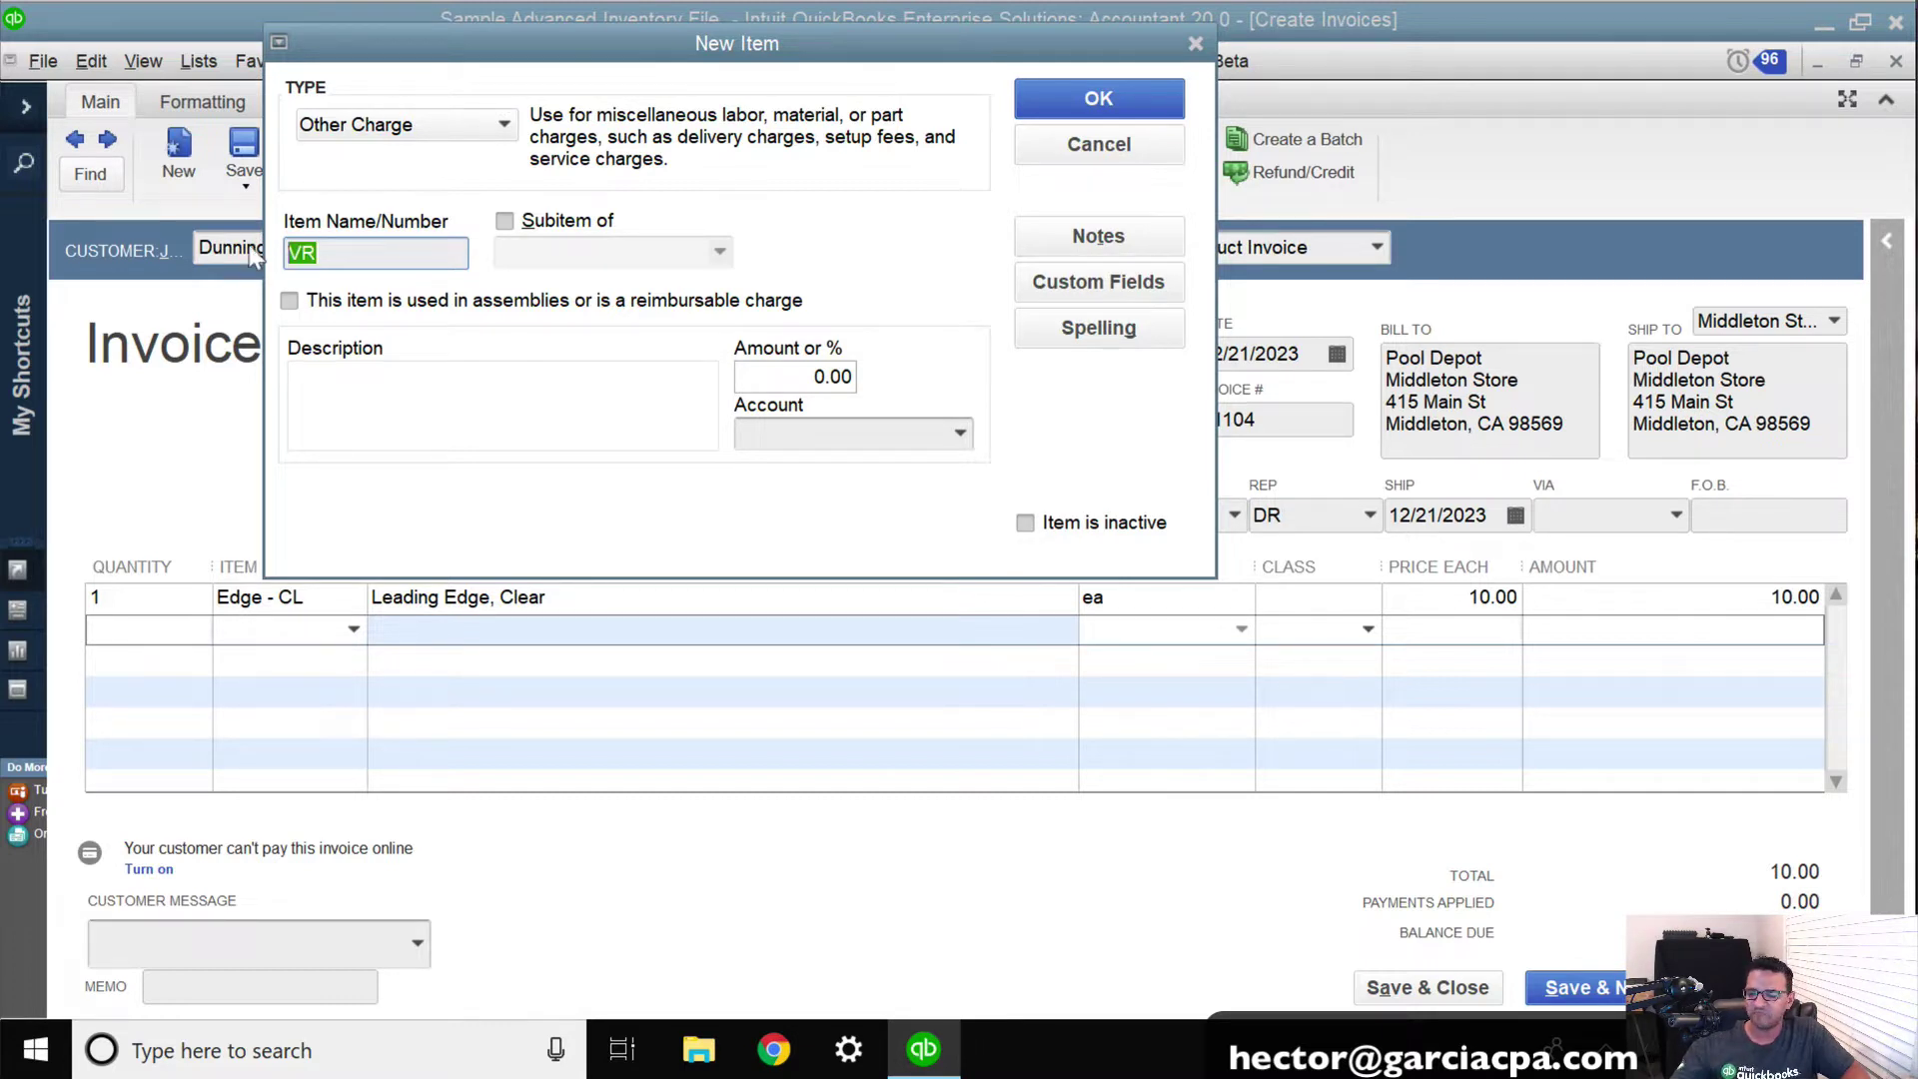
{"action": "left_click", "coordinate": [370, 260]}
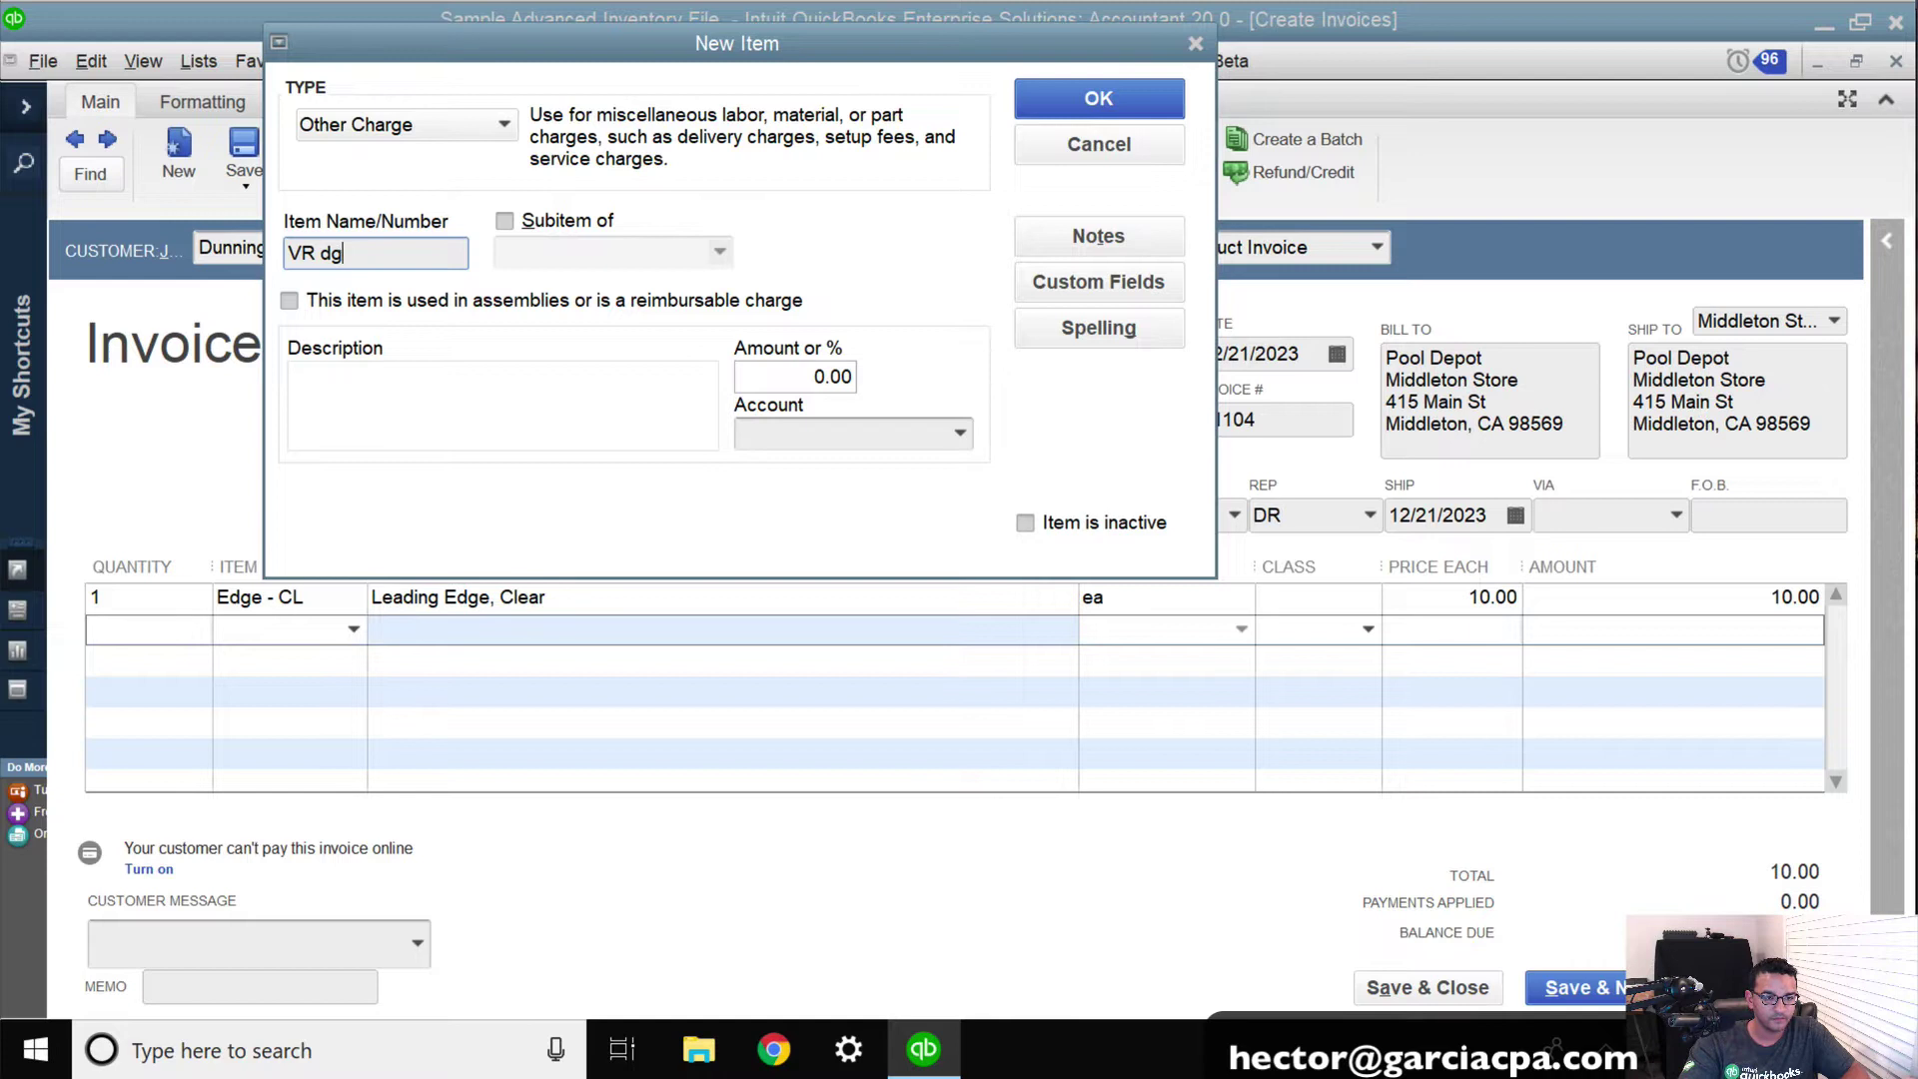
{"action": "type", "text": "Edge - CL"}
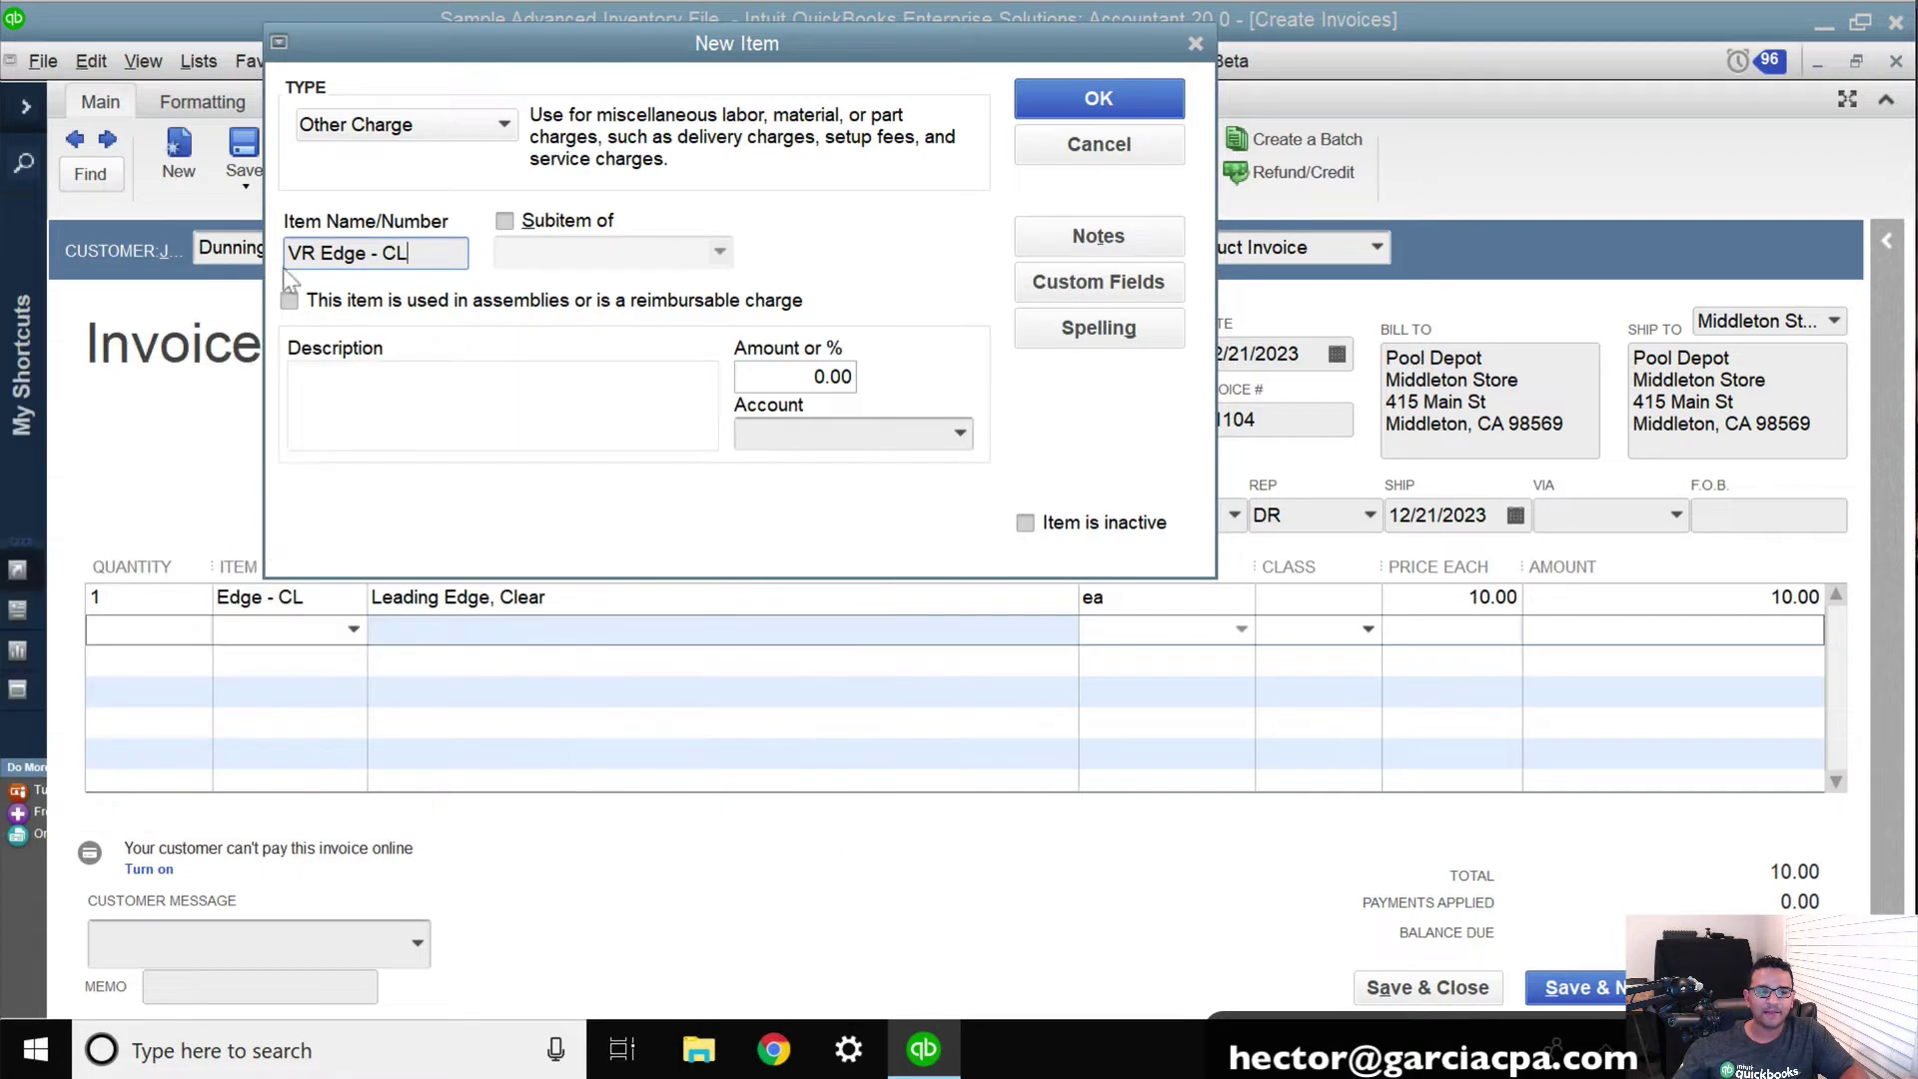
{"action": "left_click_drag", "start_coordinate": [320, 257], "coordinate": [252, 262]}
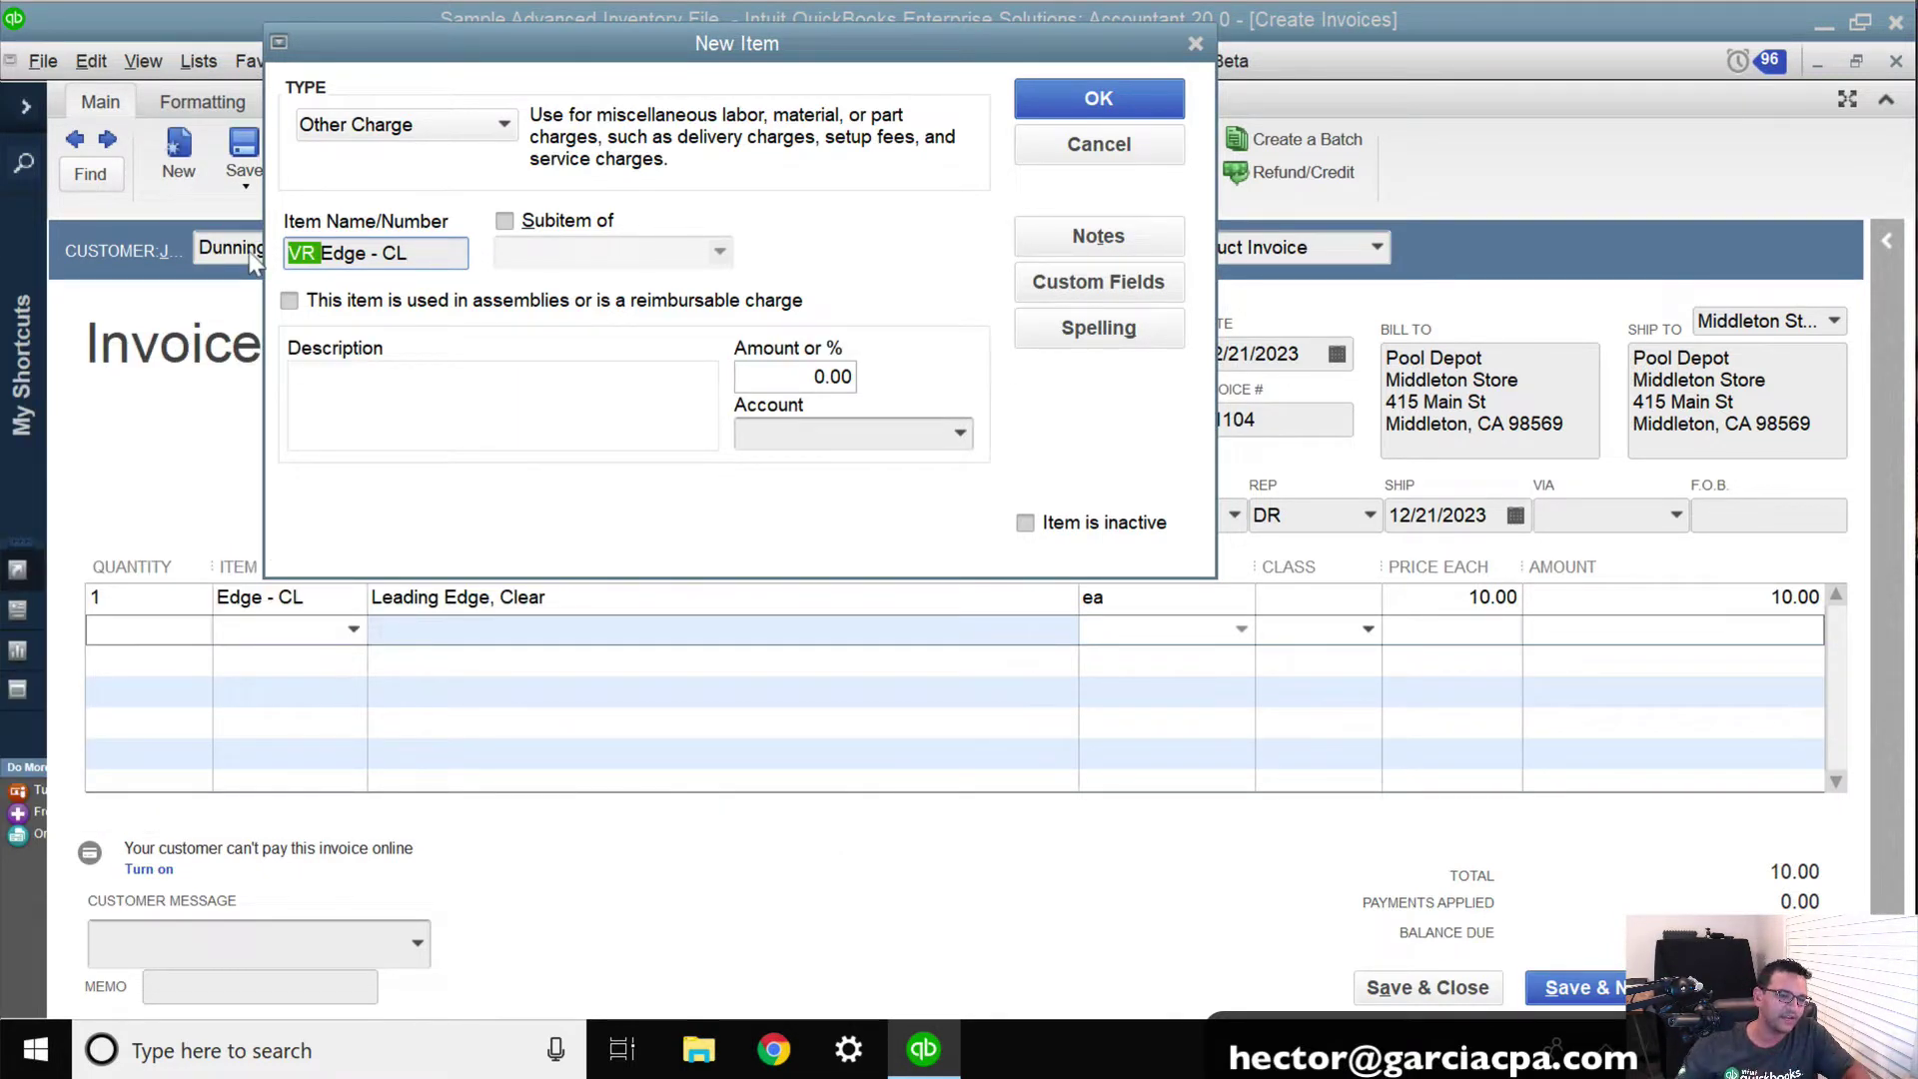
{"action": "left_click", "coordinate": [813, 433]}
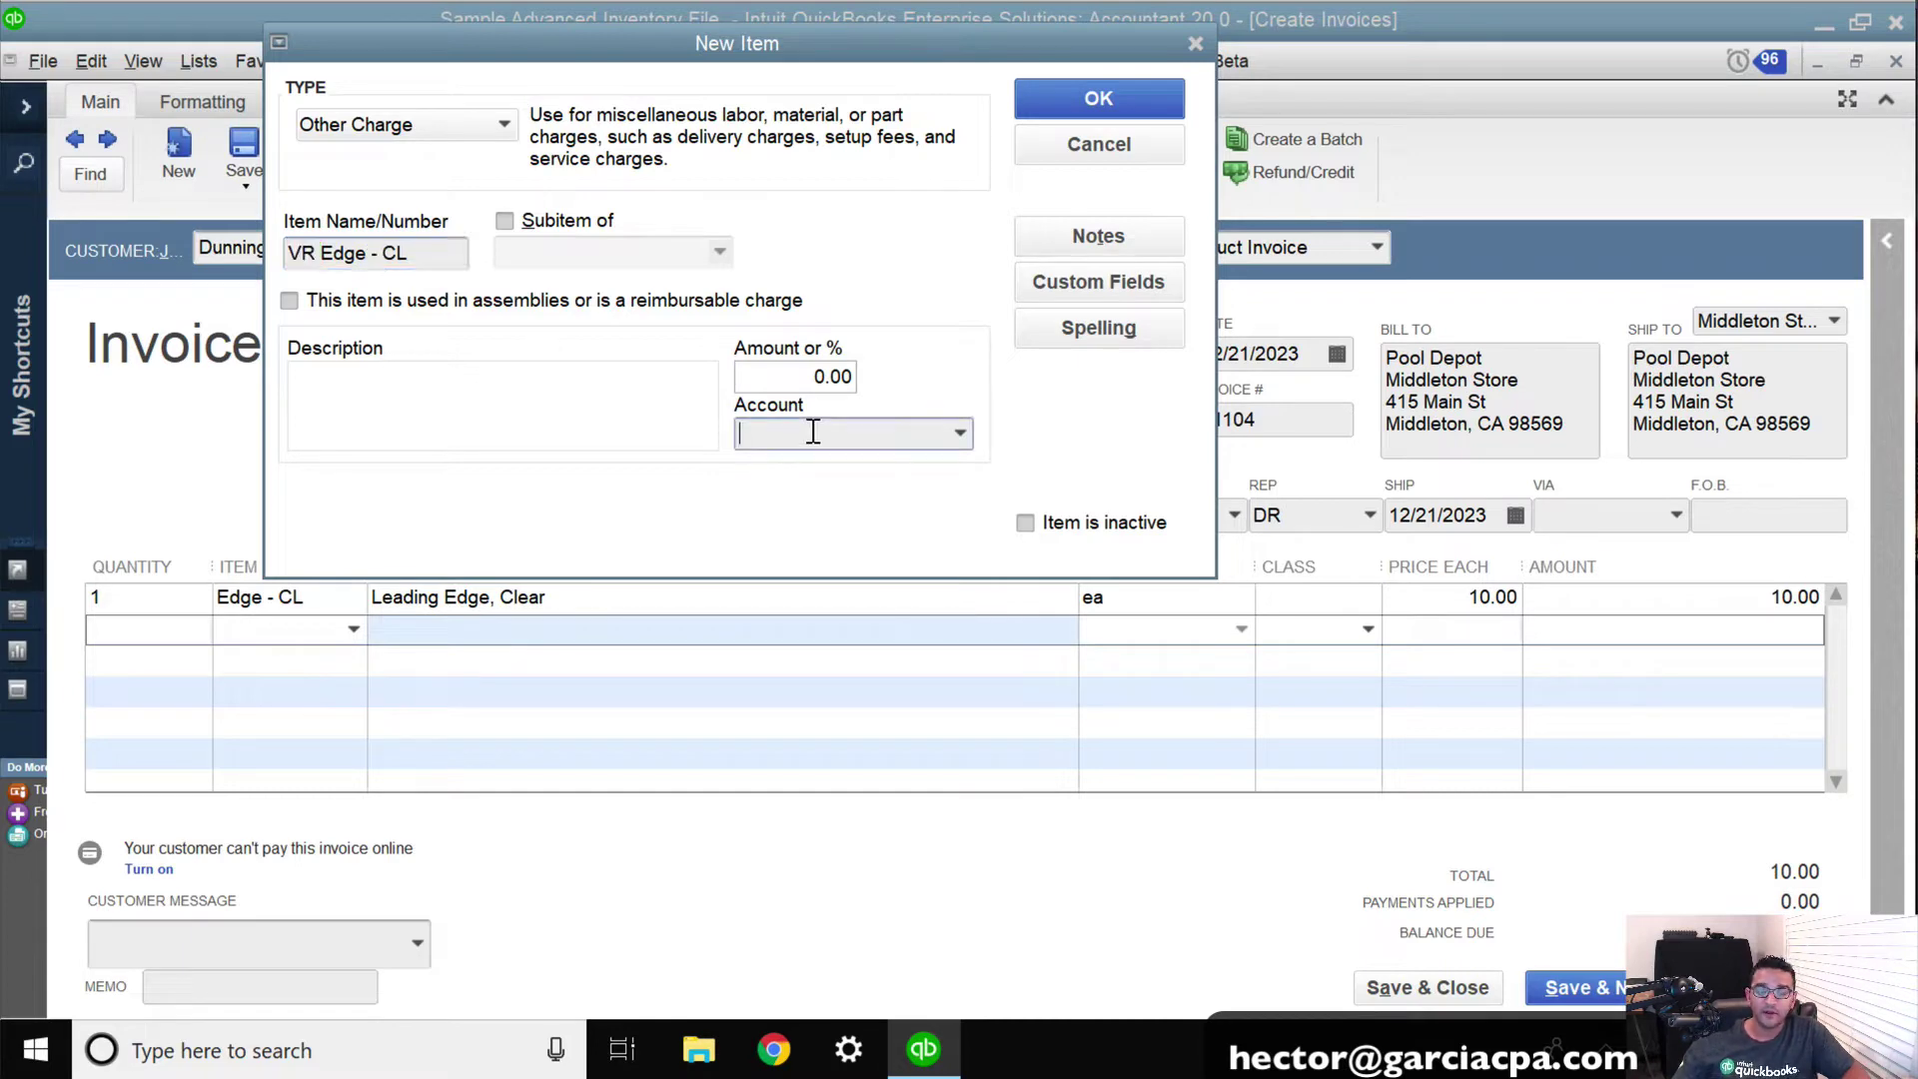
{"action": "left_click", "coordinate": [961, 433]}
{"action": "left_click_drag", "start_coordinate": [1530, 714], "coordinate": [1530, 465]}
Step: Create a Vendor Rebates Receivables Other Current Asset account and assign it to the item
{"action": "left_click", "coordinate": [799, 468]}
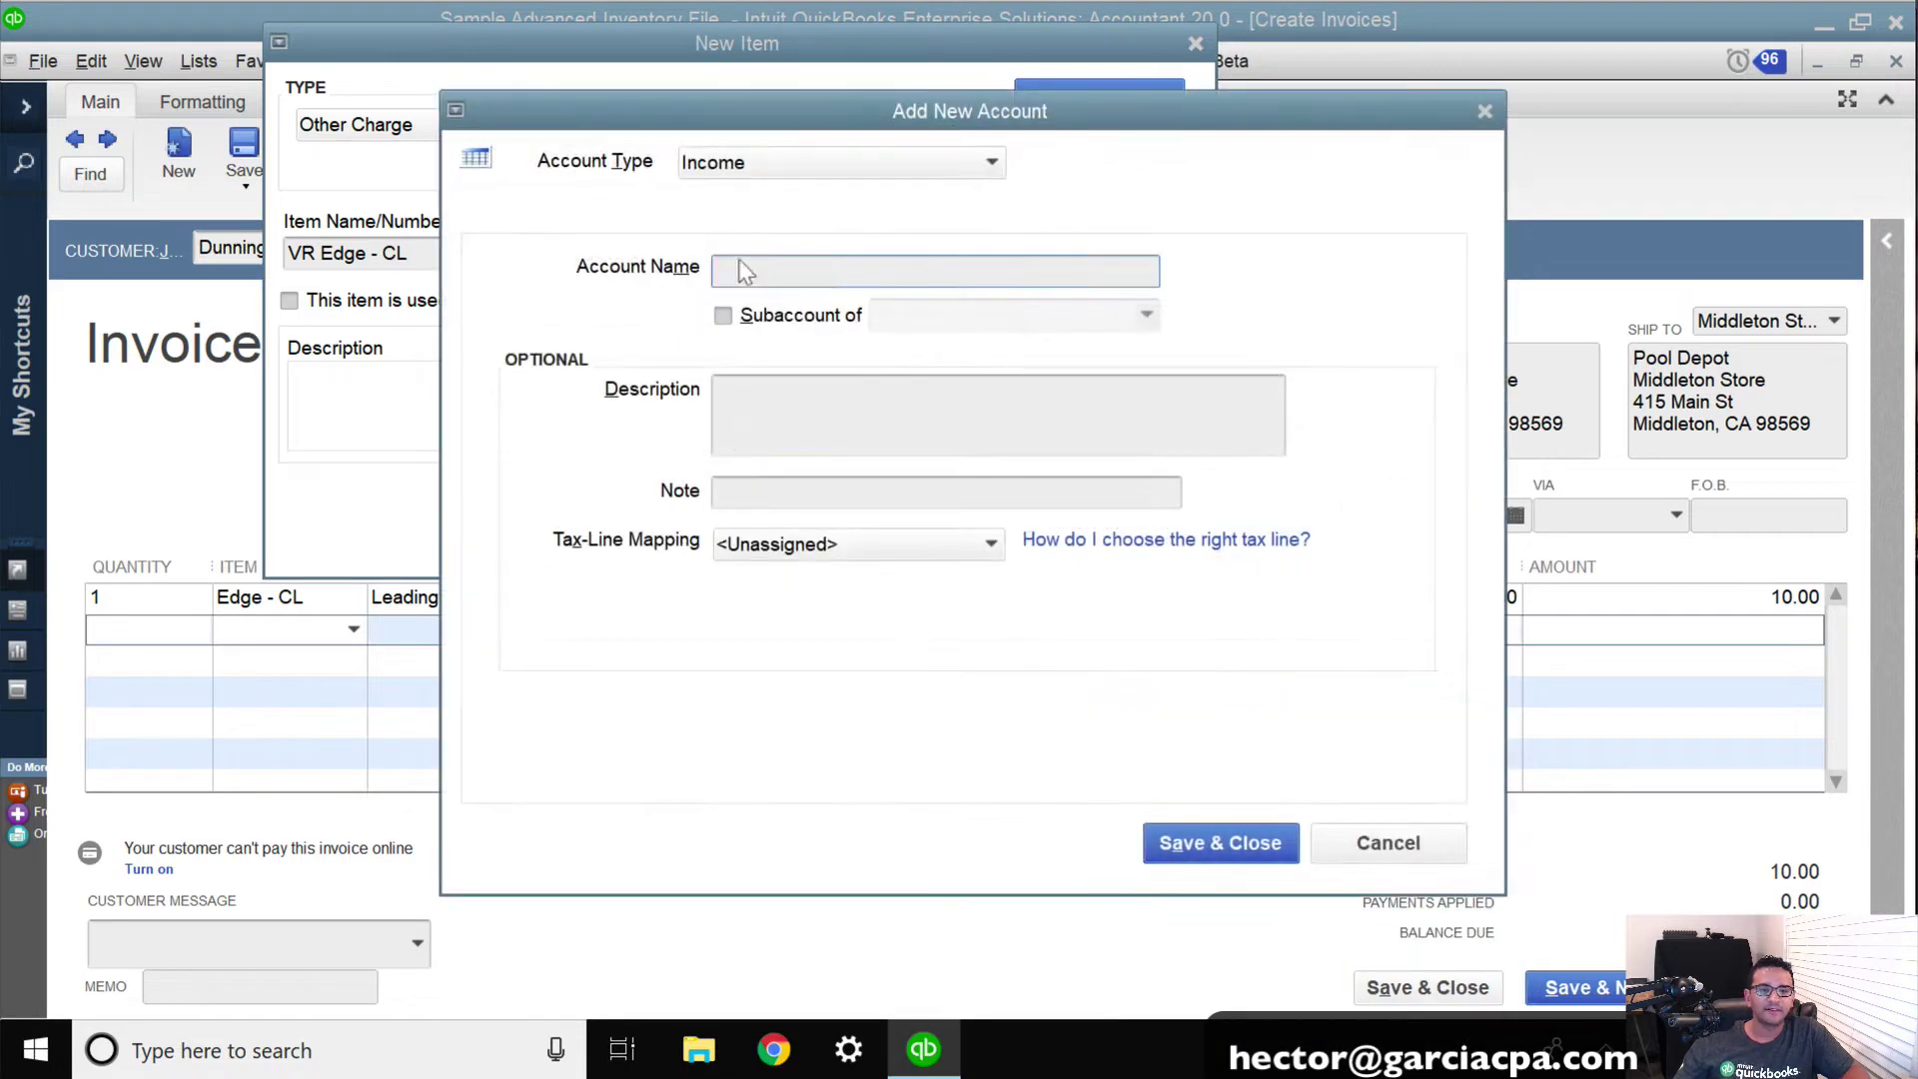
{"action": "type", "text": "Vendor Rebates Receivables"}
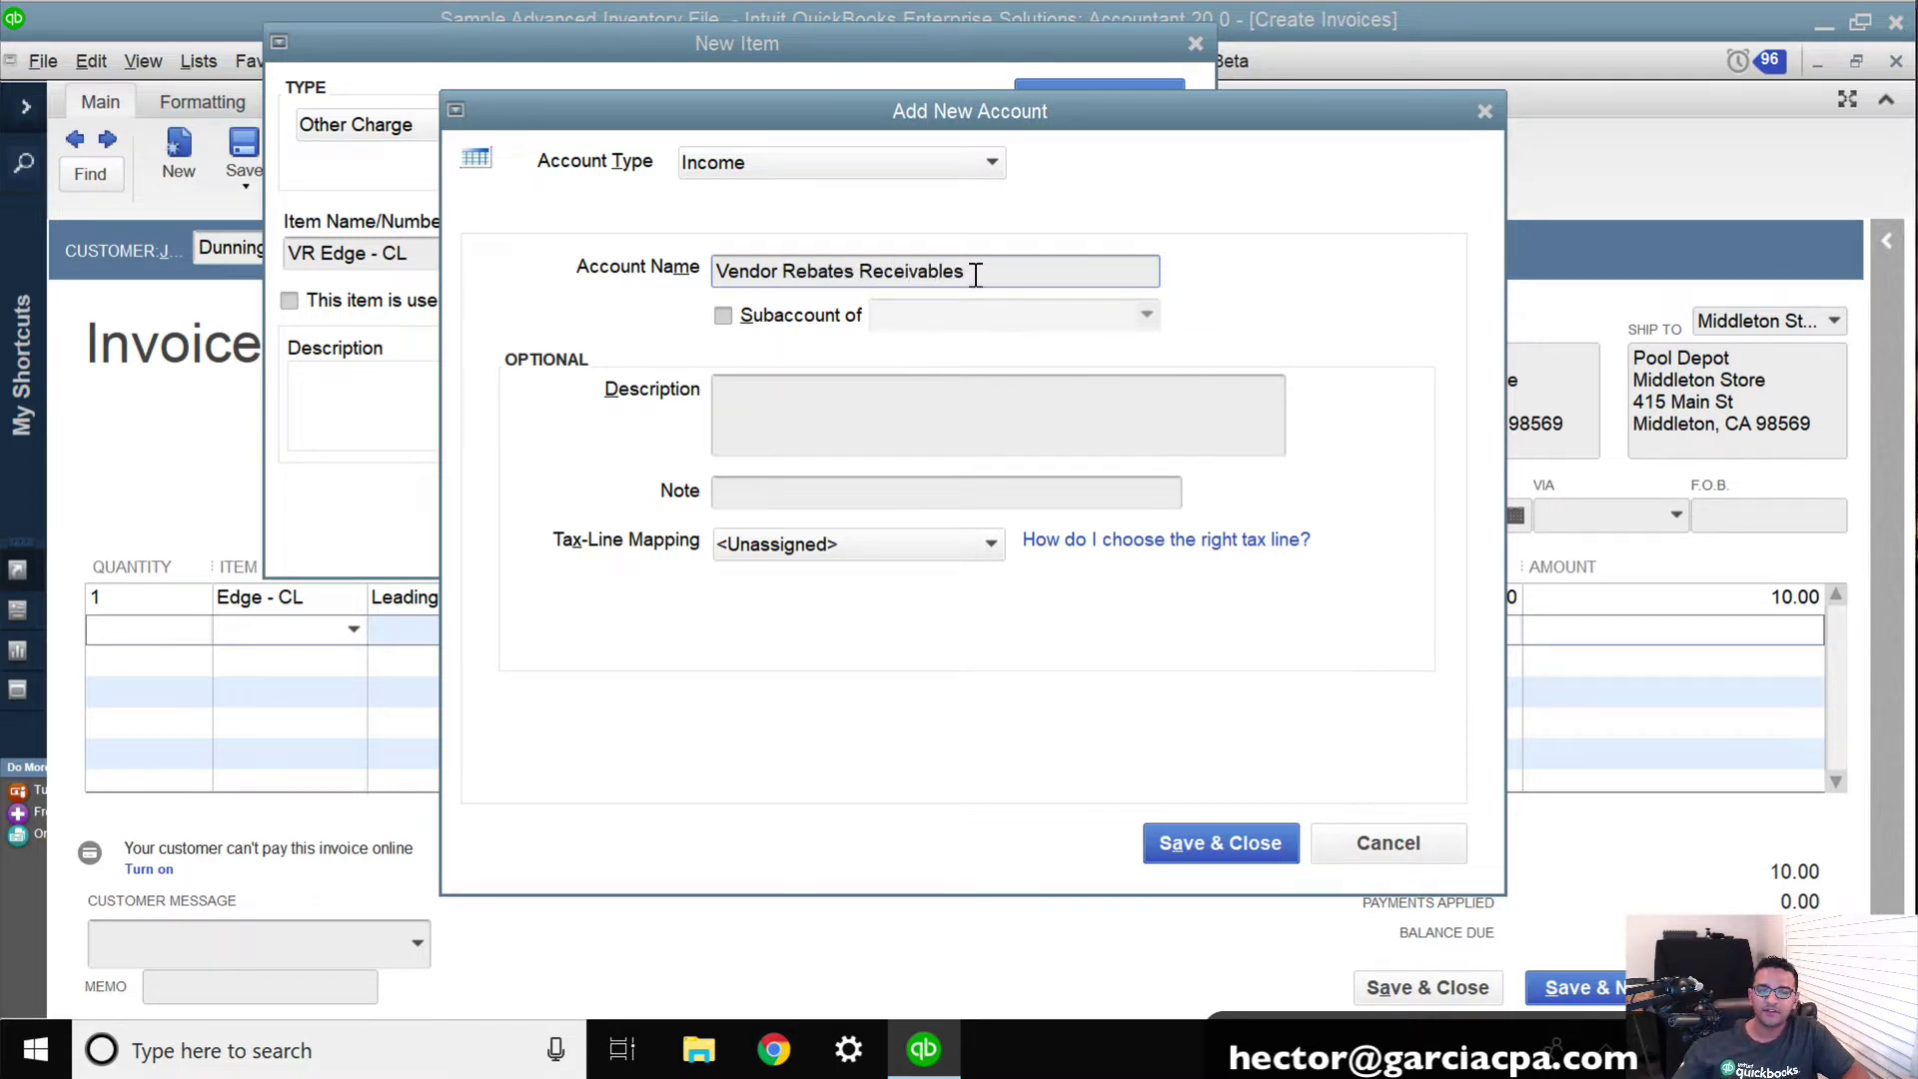
{"action": "left_click_drag", "start_coordinate": [975, 270], "coordinate": [629, 266]}
{"action": "left_click", "coordinate": [761, 165]}
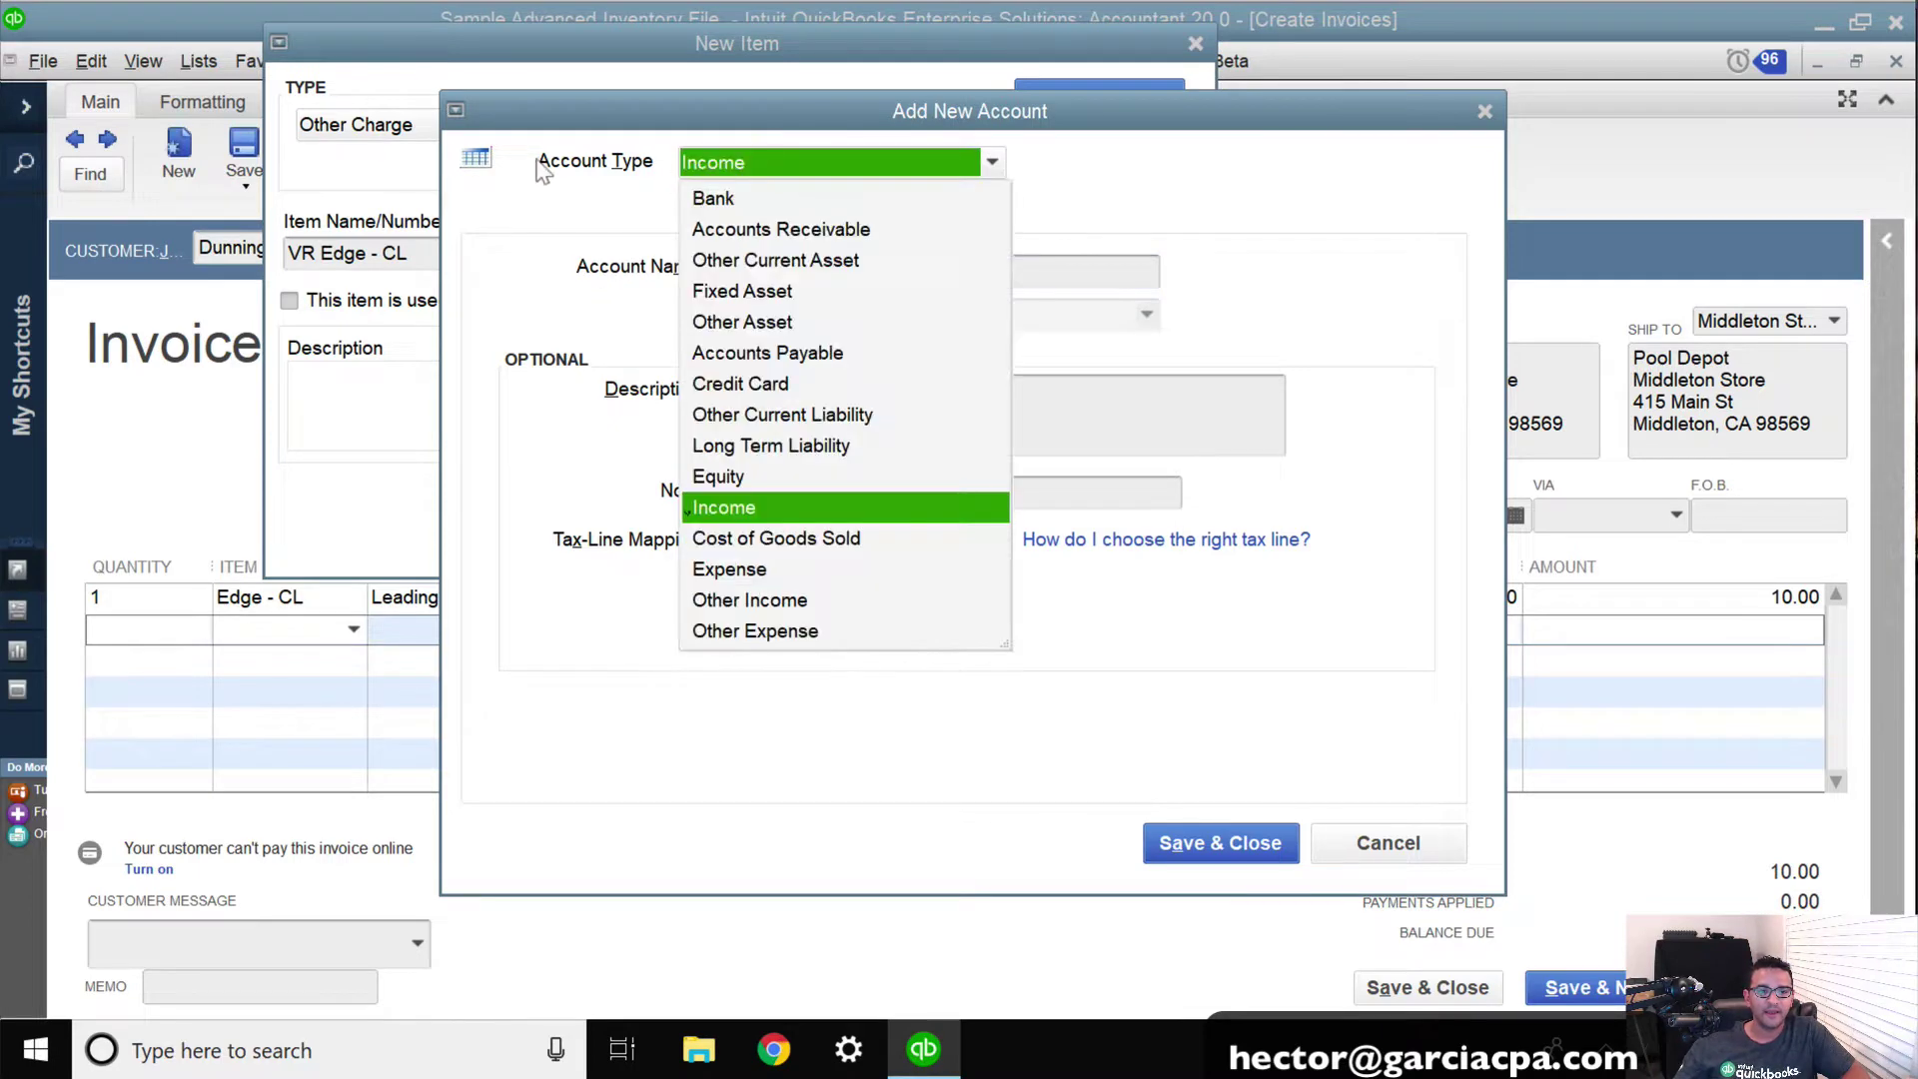
{"action": "left_click", "coordinate": [827, 265]}
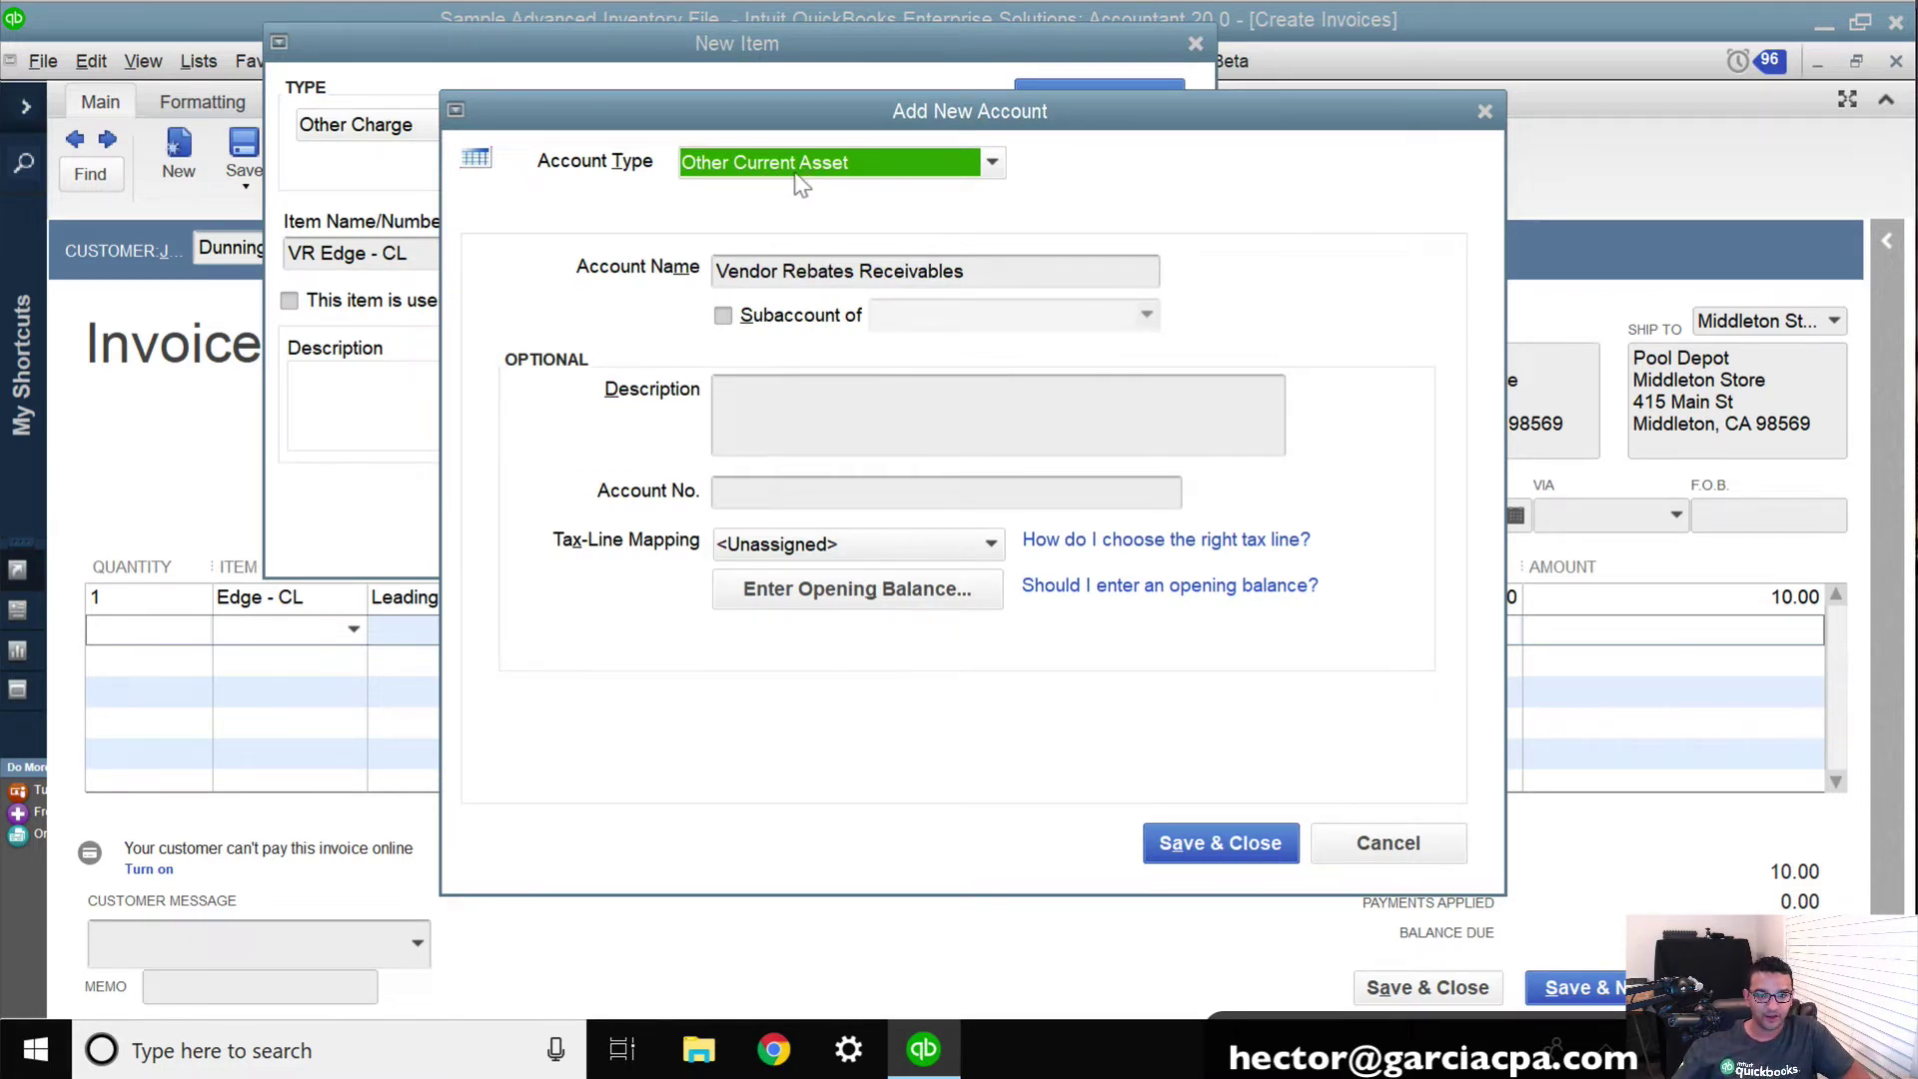
{"action": "left_click", "coordinate": [1231, 844]}
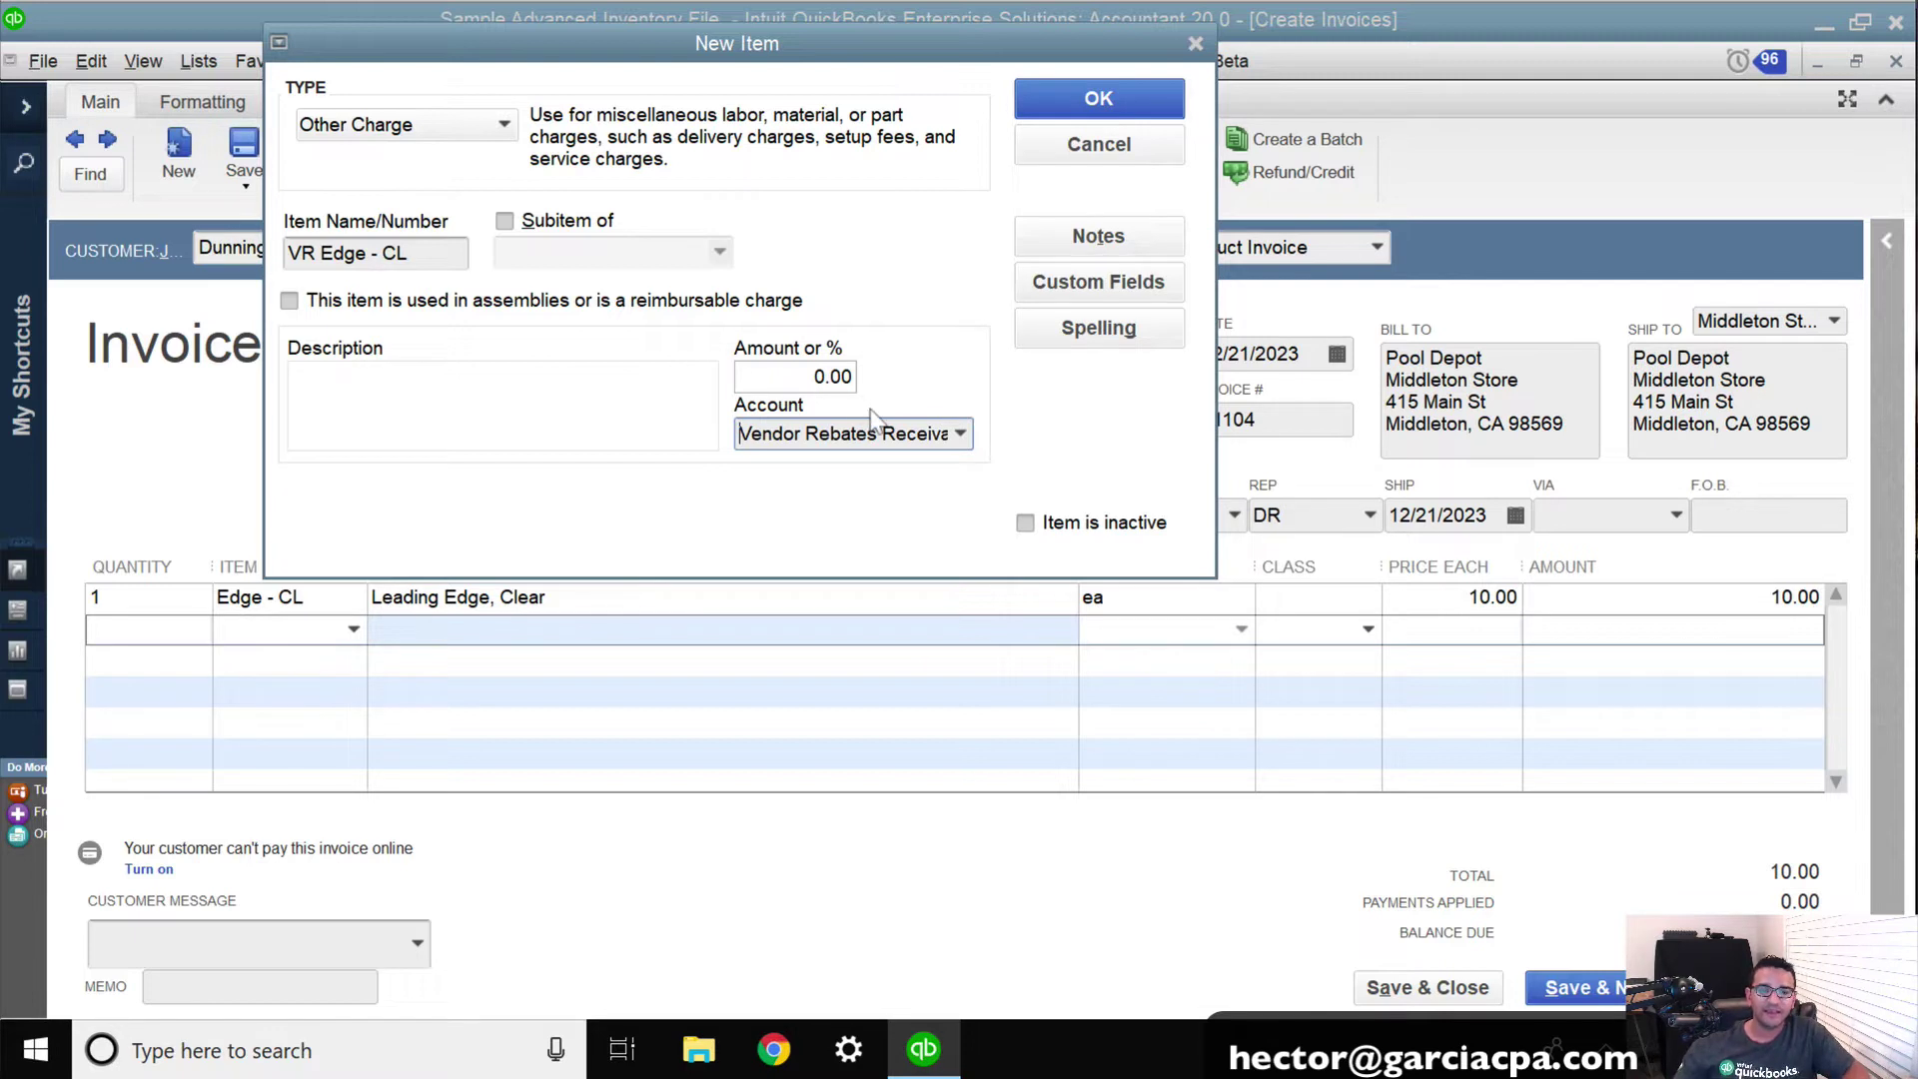
Step: Give VR Edge - CL a -2.00 amount, correcting a -25 typo, and add it to the invoice
{"action": "left_click", "coordinate": [807, 378]}
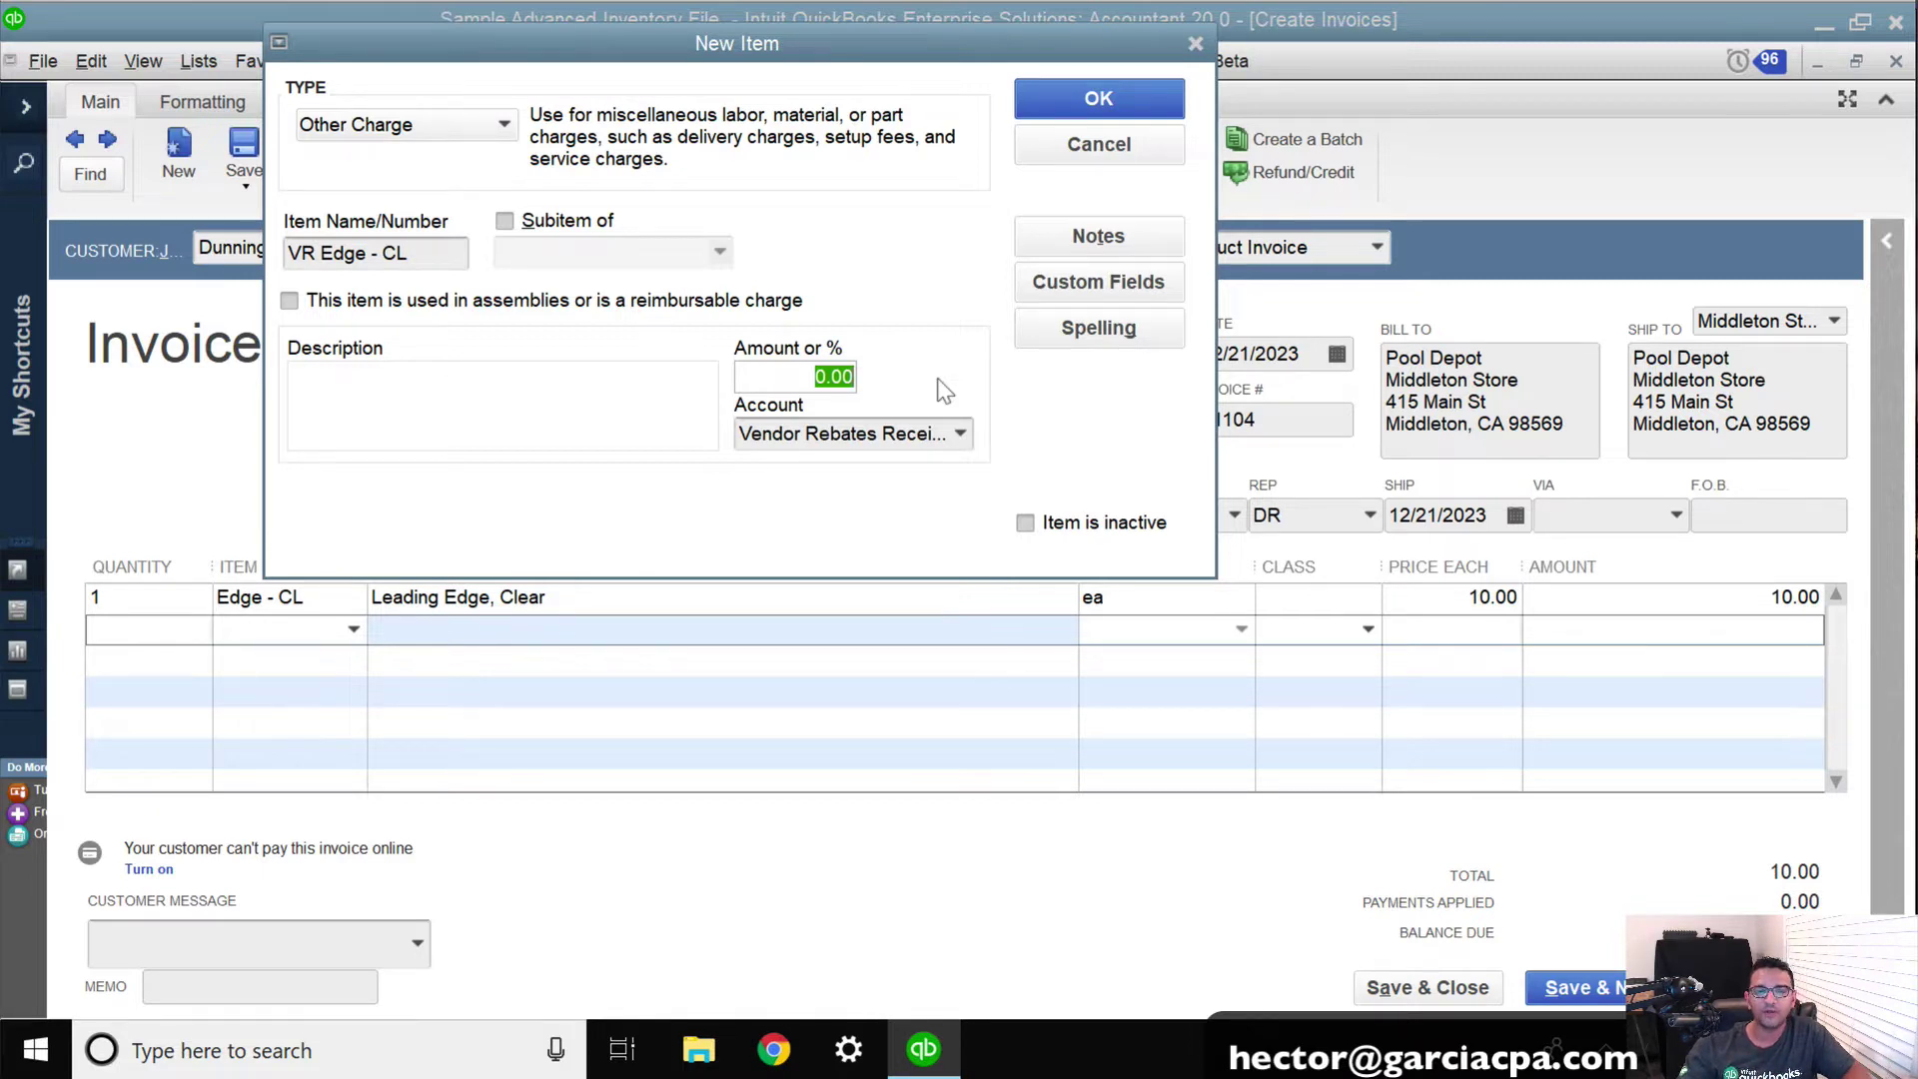
{"action": "type", "text": "-25"}
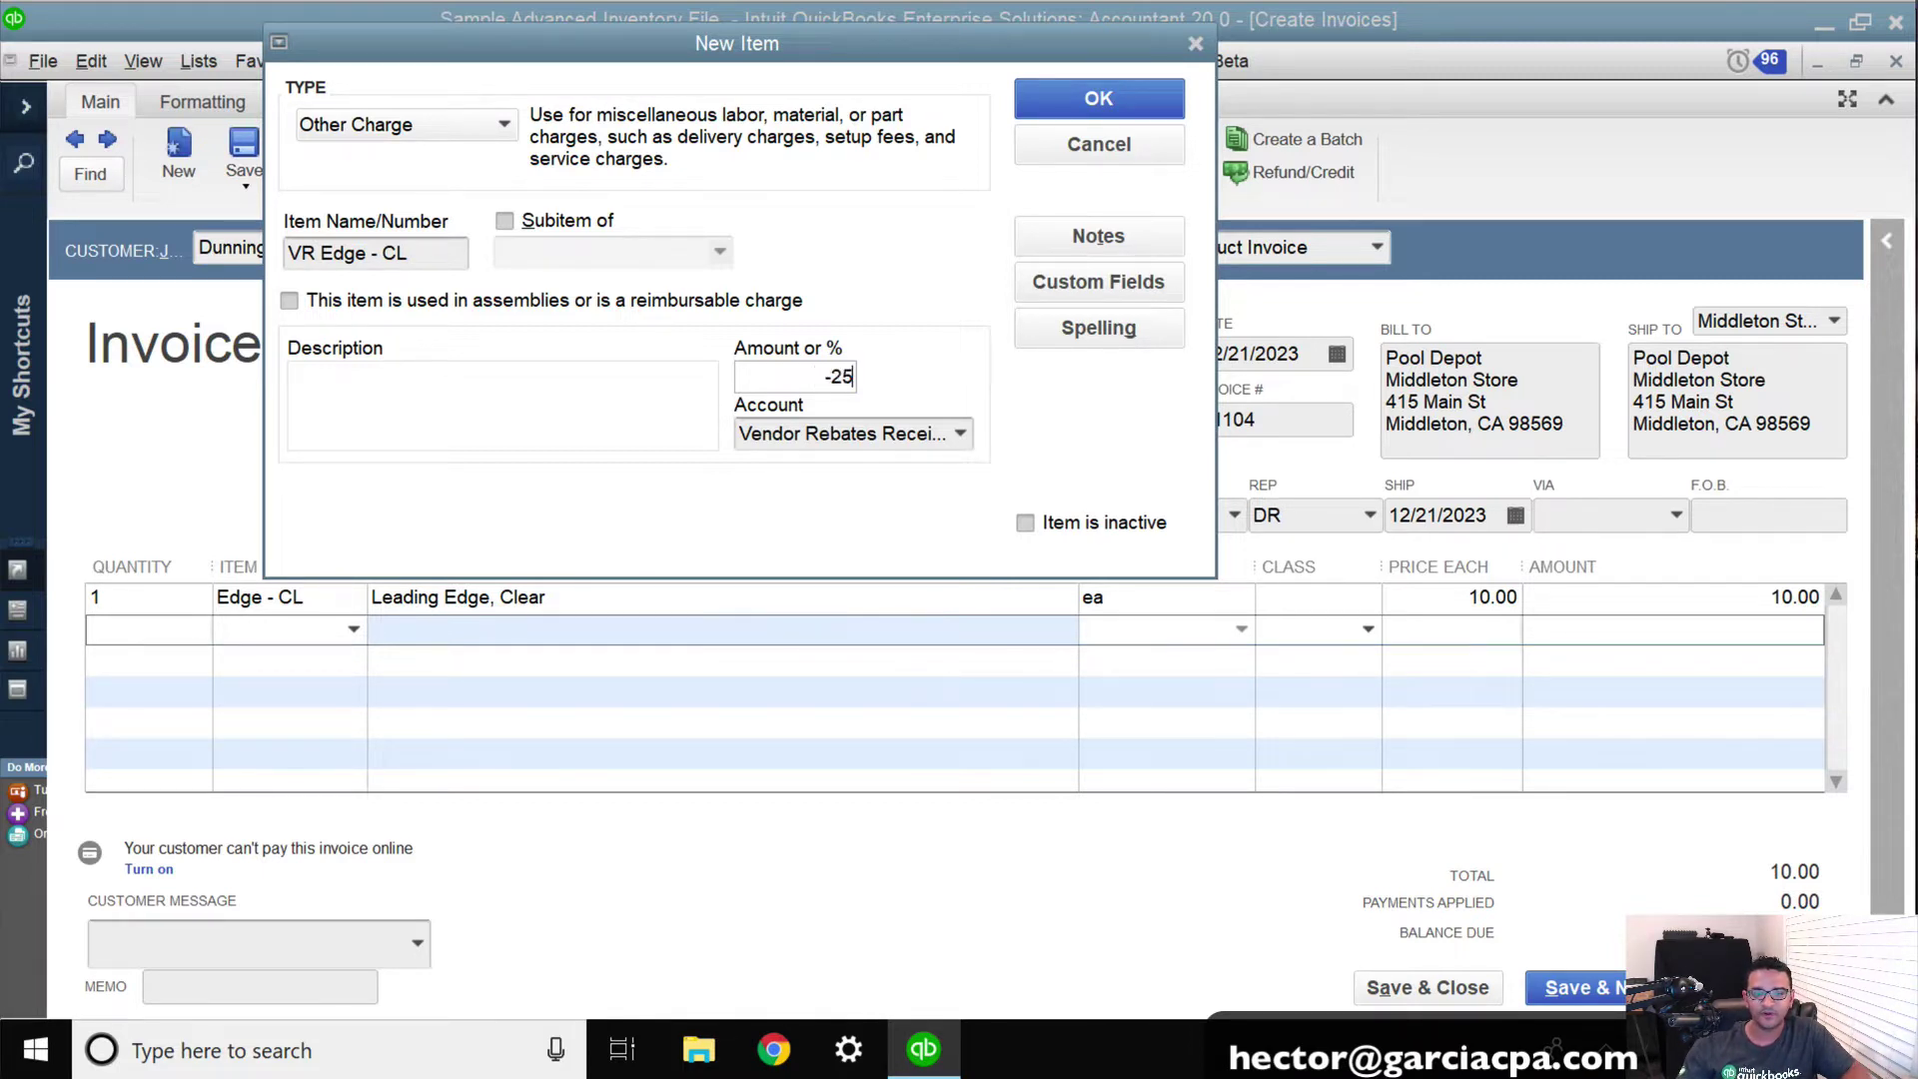
{"action": "key", "text": "Tab"}
{"action": "left_click", "coordinate": [784, 376]}
{"action": "left_click_drag", "start_coordinate": [784, 375], "coordinate": [950, 385]}
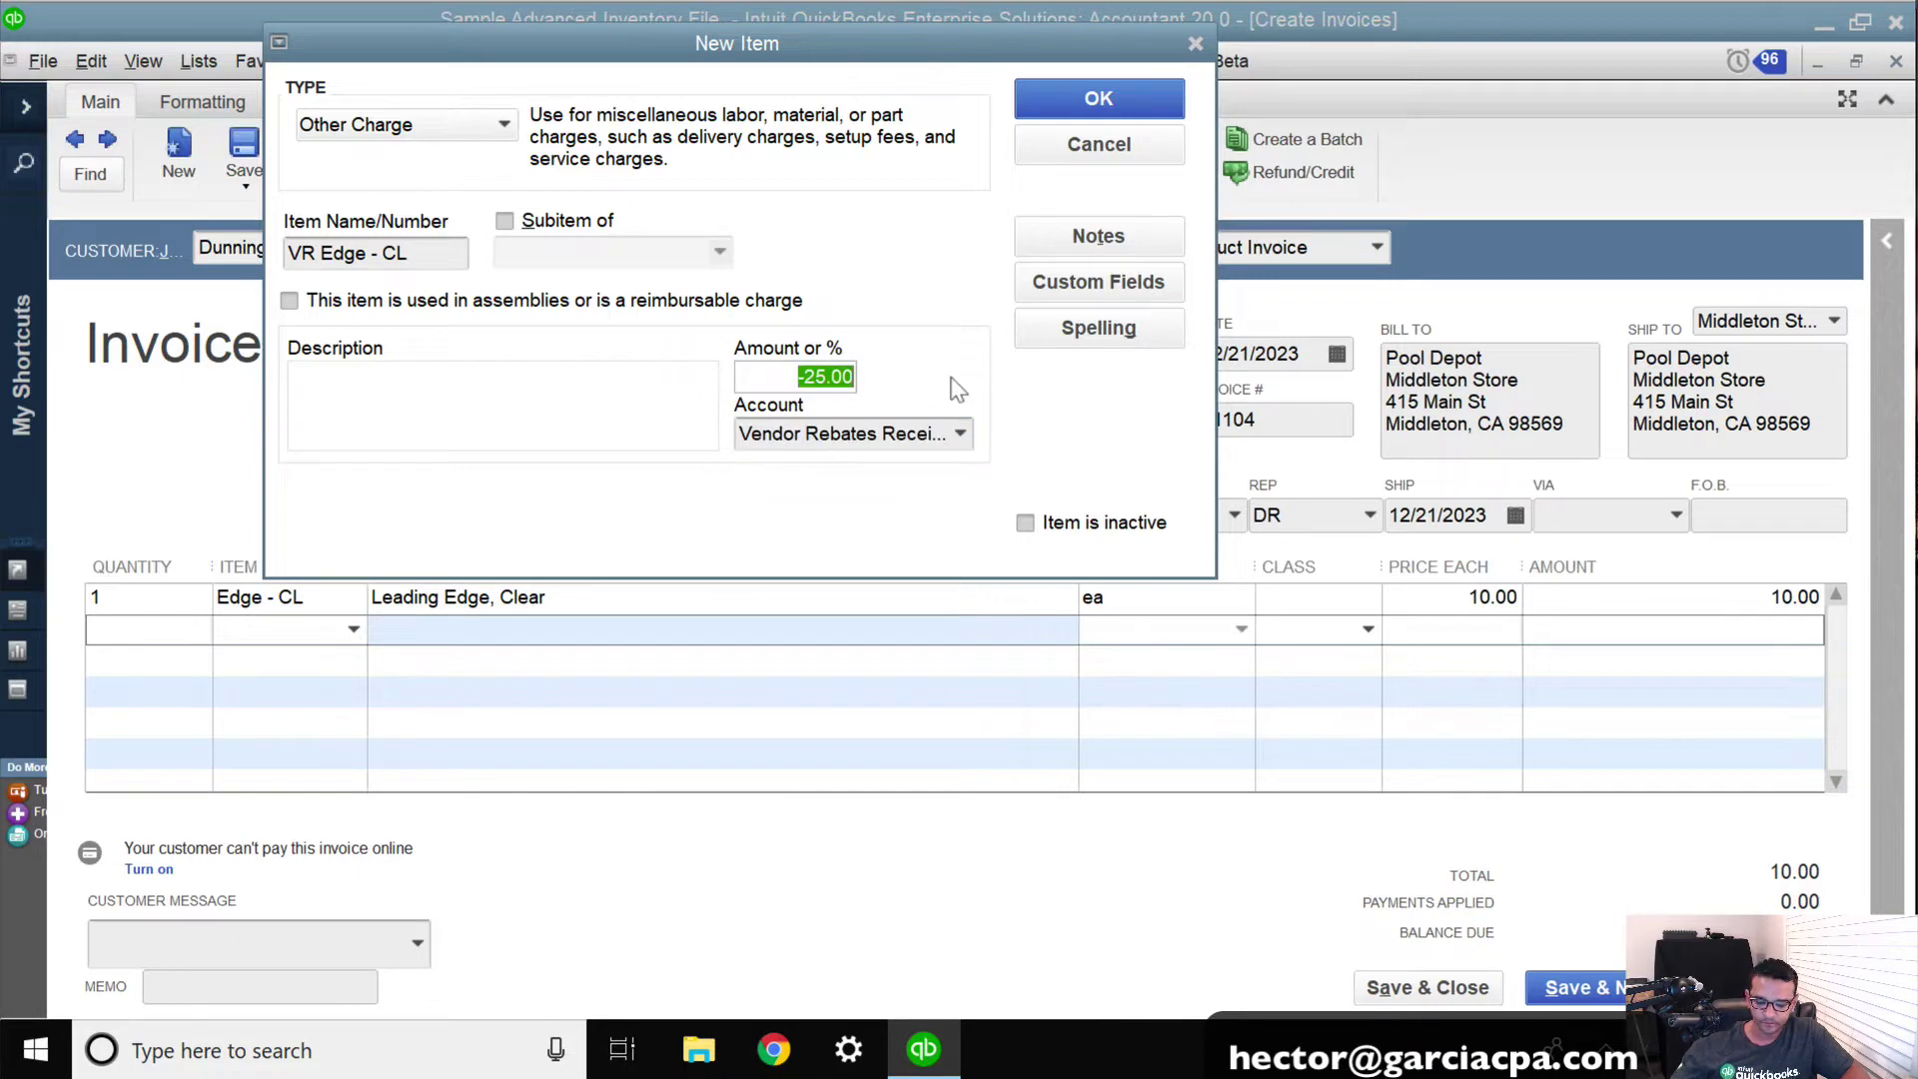
{"action": "type", "text": "-2"}
{"action": "key", "text": "Tab"}
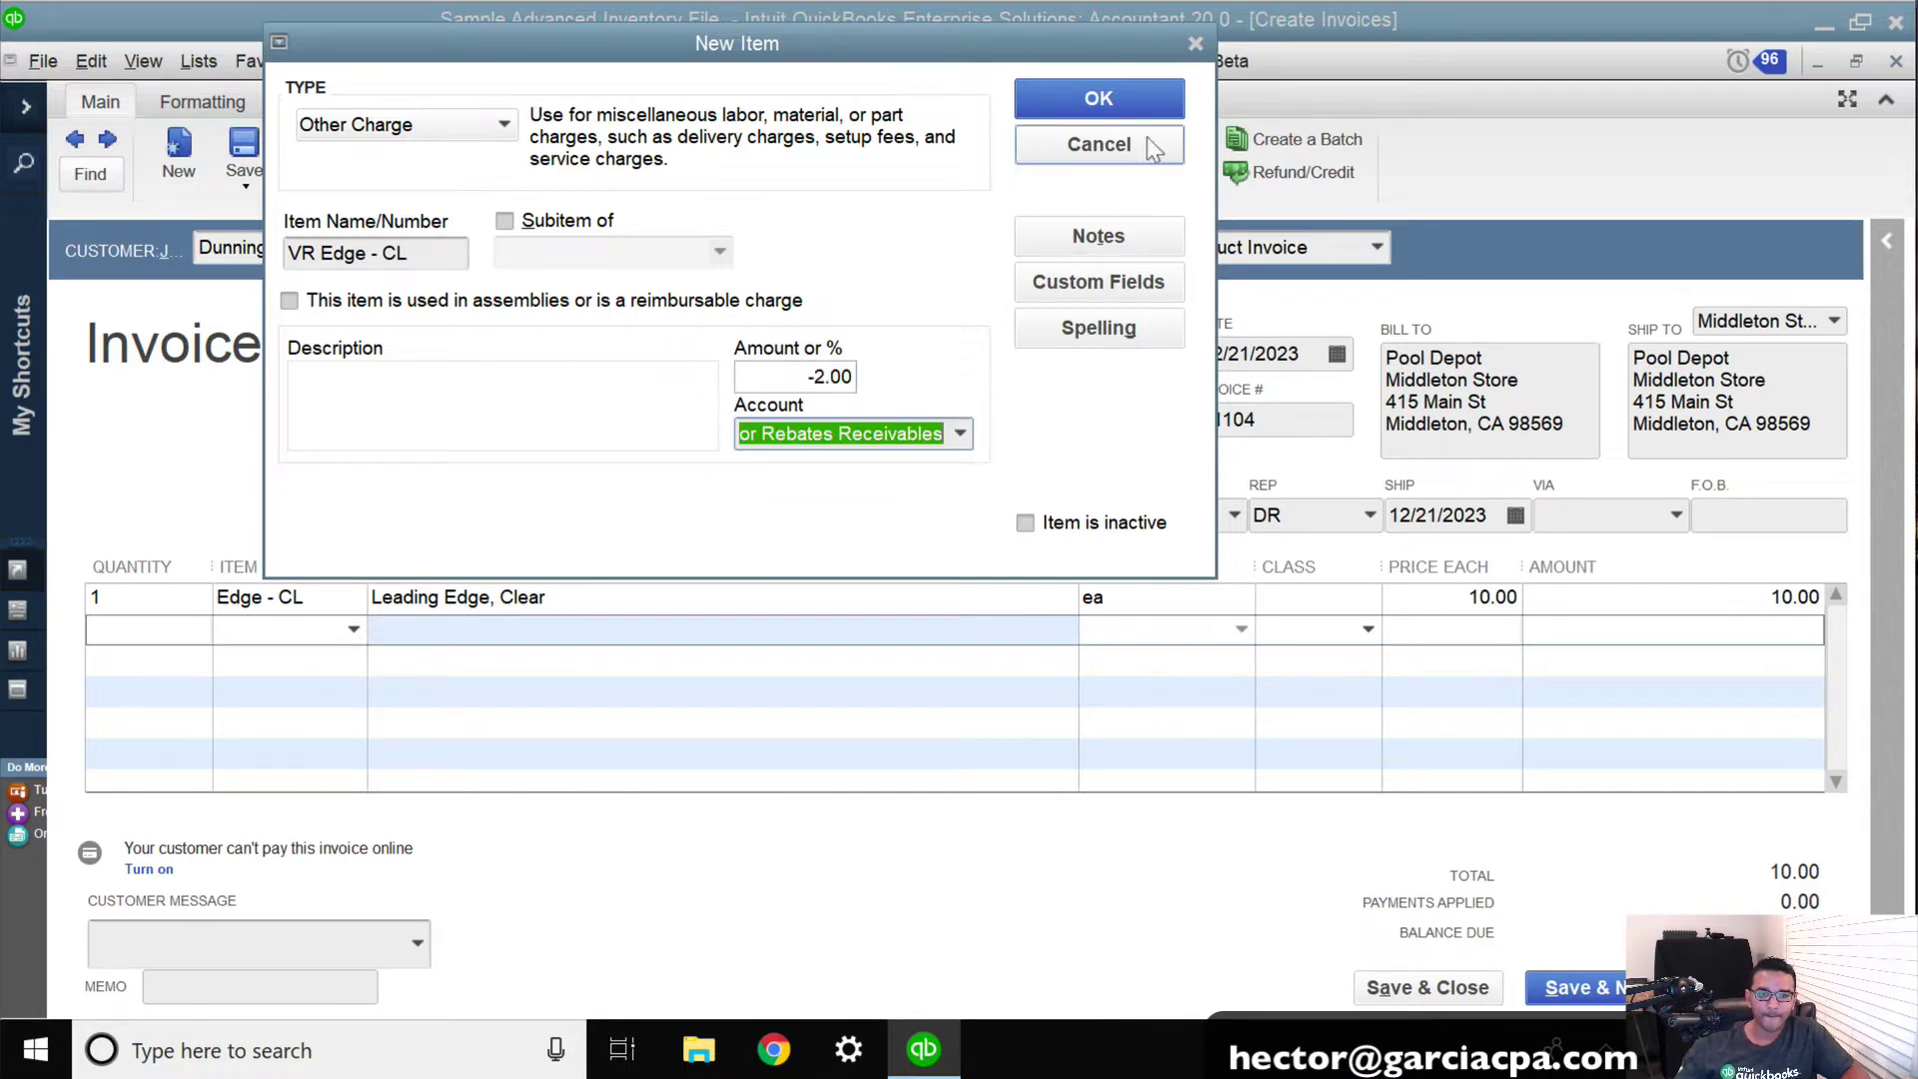
{"action": "left_click", "coordinate": [1098, 97]}
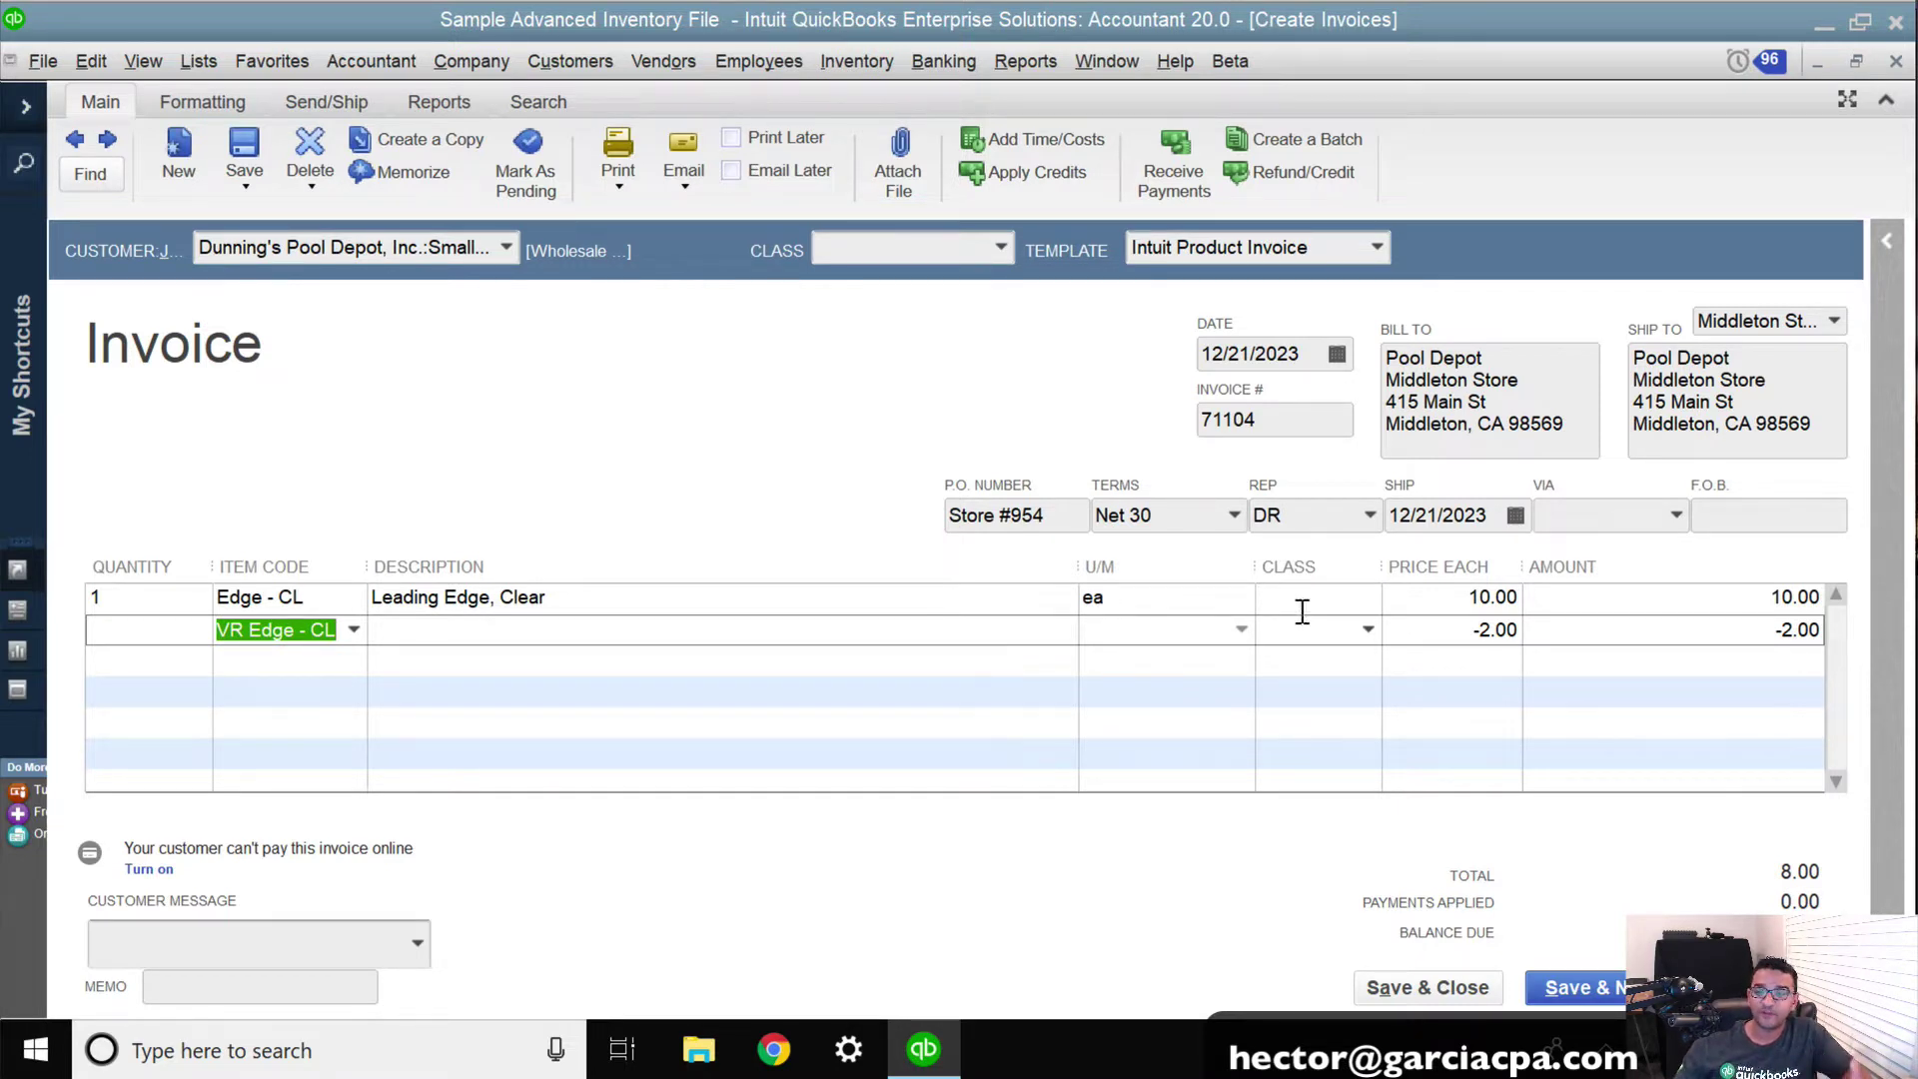
{"action": "left_click", "coordinate": [1515, 602]}
{"action": "left_click", "coordinate": [1508, 599]}
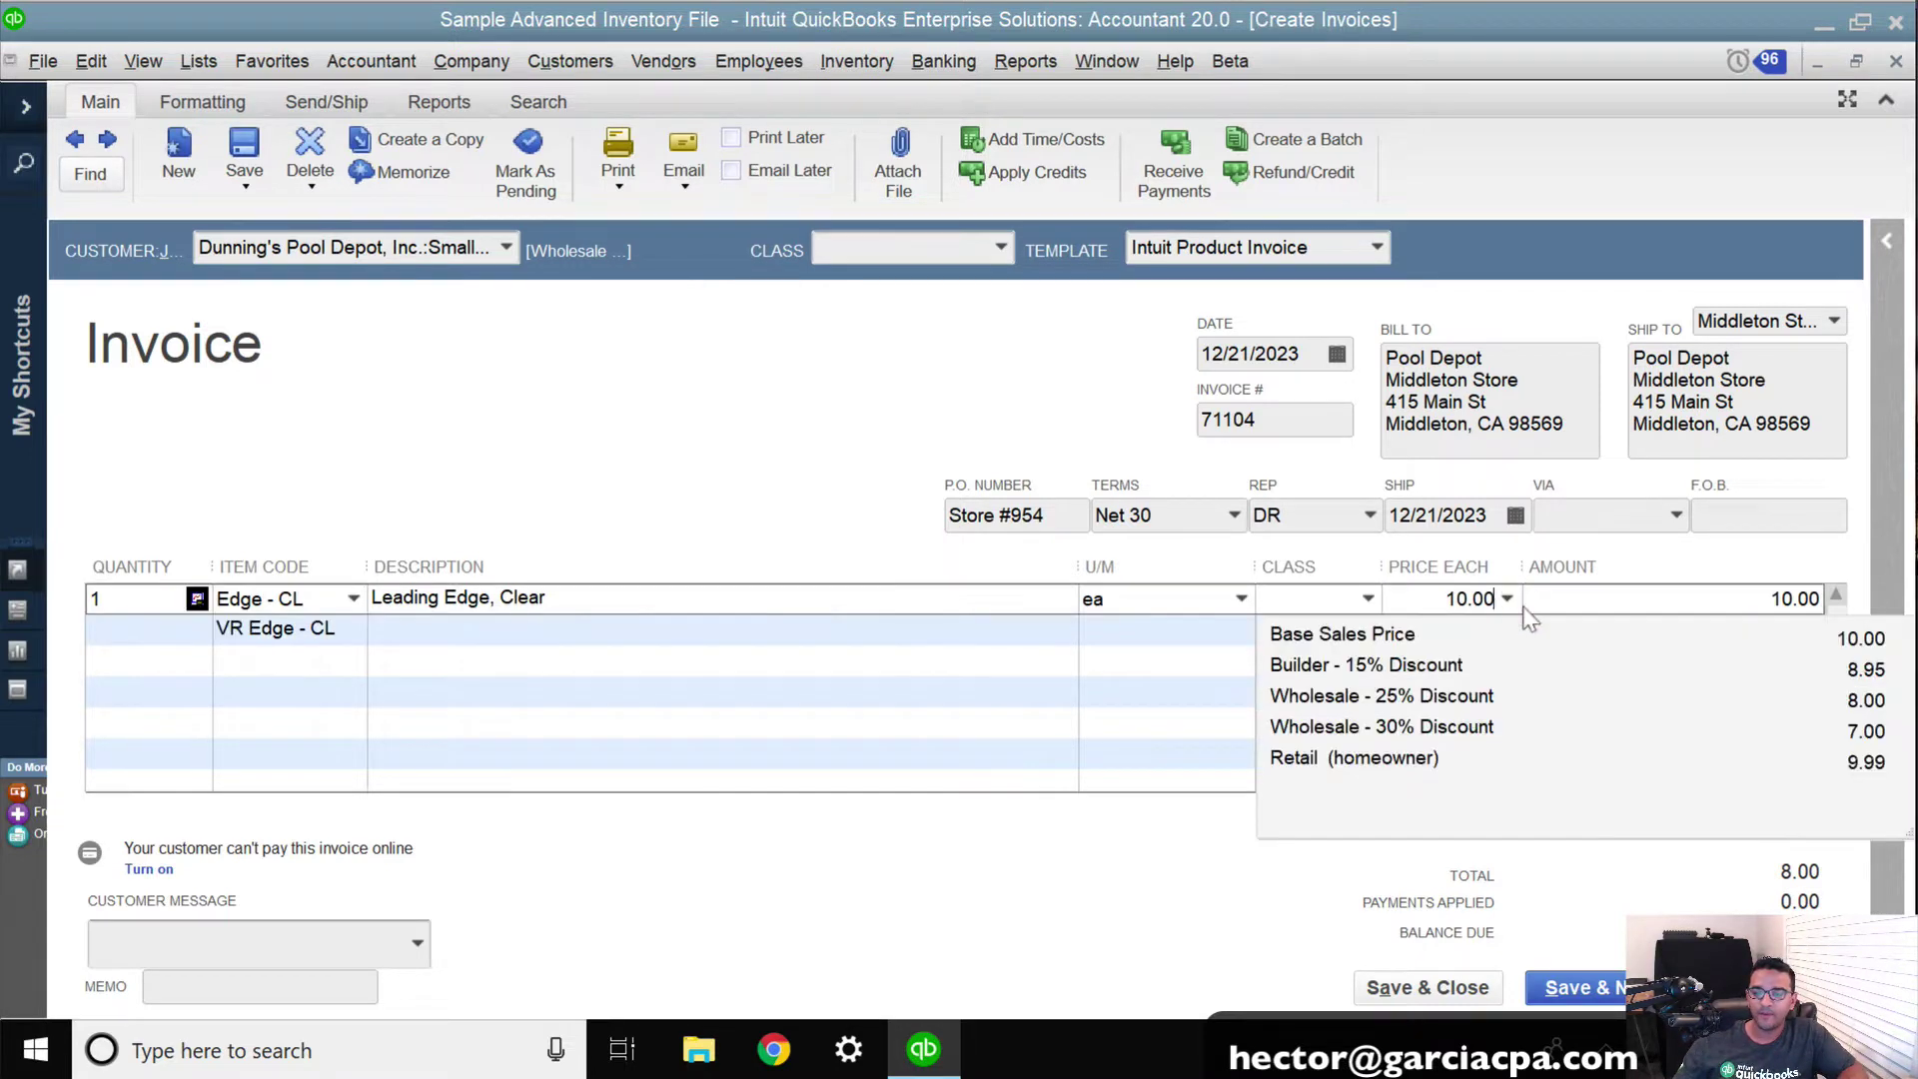
Step: Decline sorting, keeping Edge - CL at 10.00 above the -2.00 VR Edge - CL rebate line
{"action": "left_click", "coordinate": [1438, 566]}
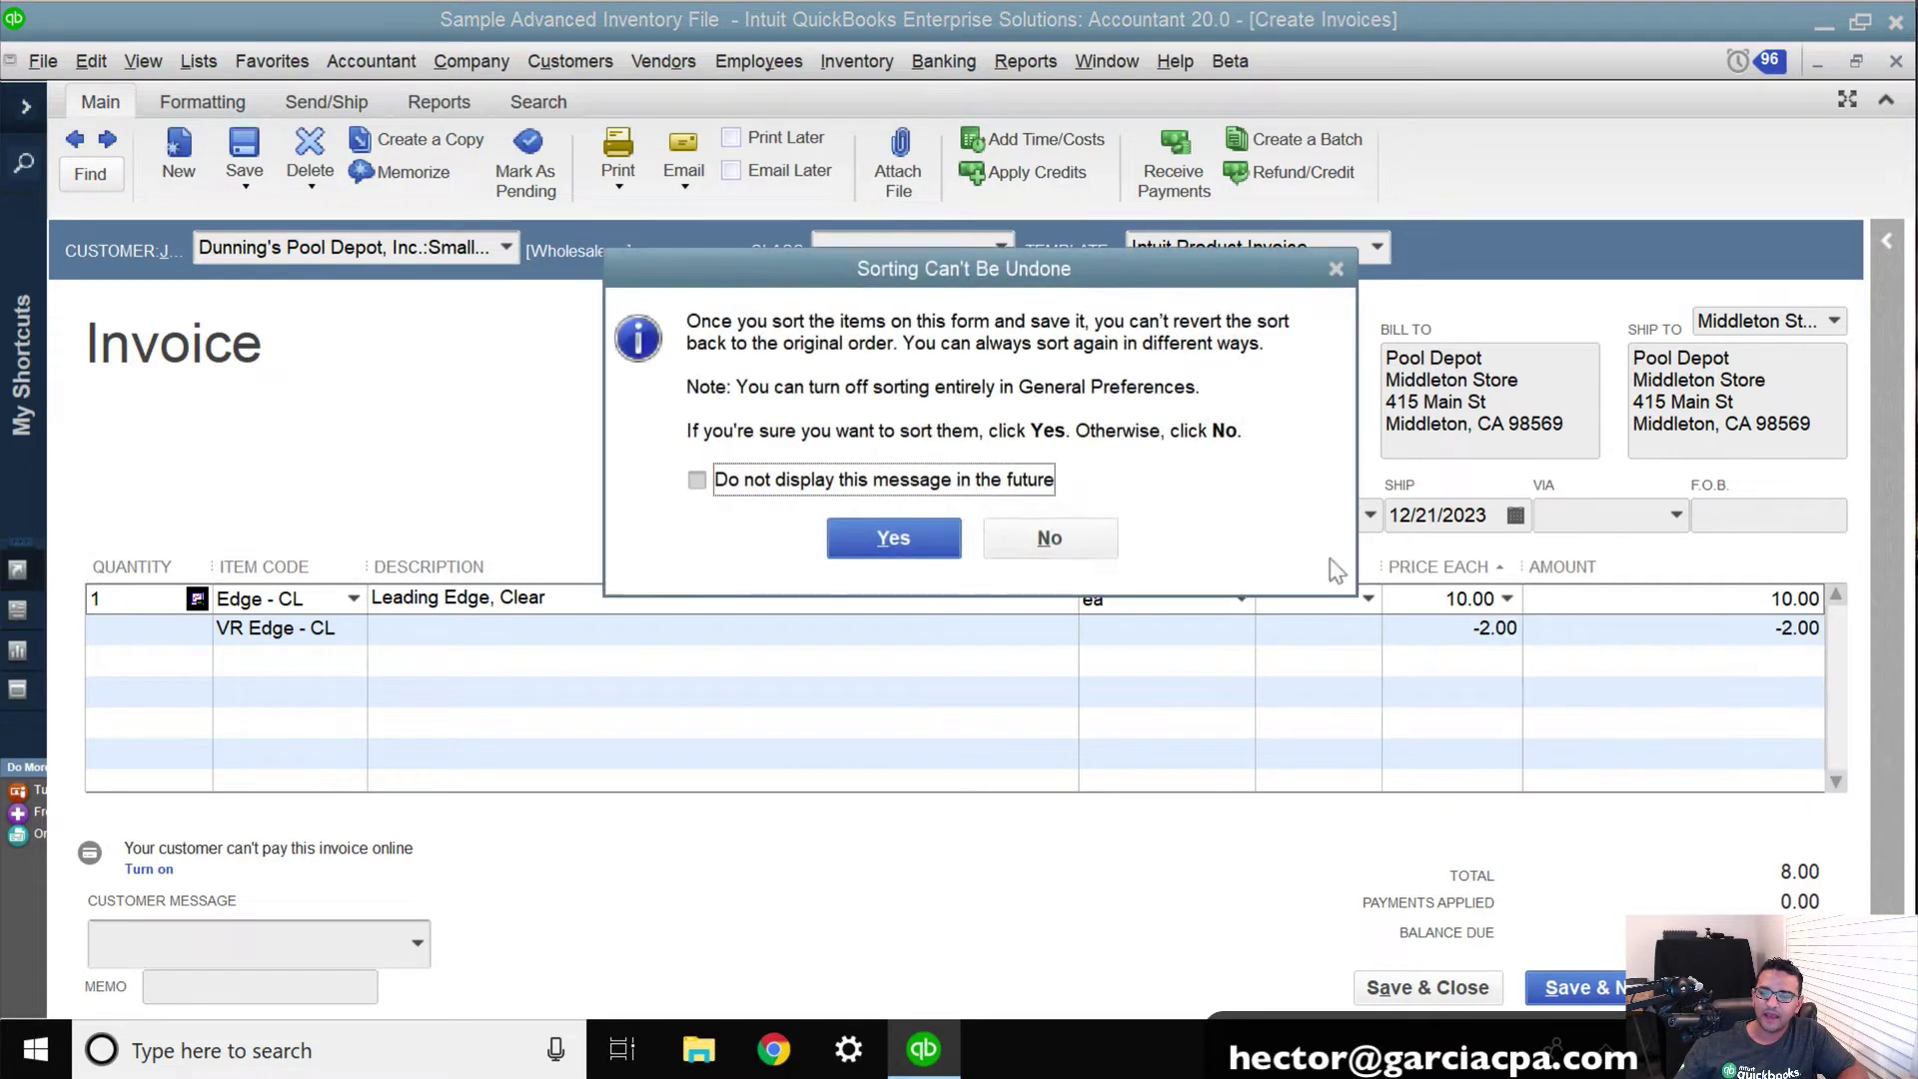
{"action": "left_click", "coordinate": [1095, 555]}
{"action": "left_click", "coordinate": [1489, 629]}
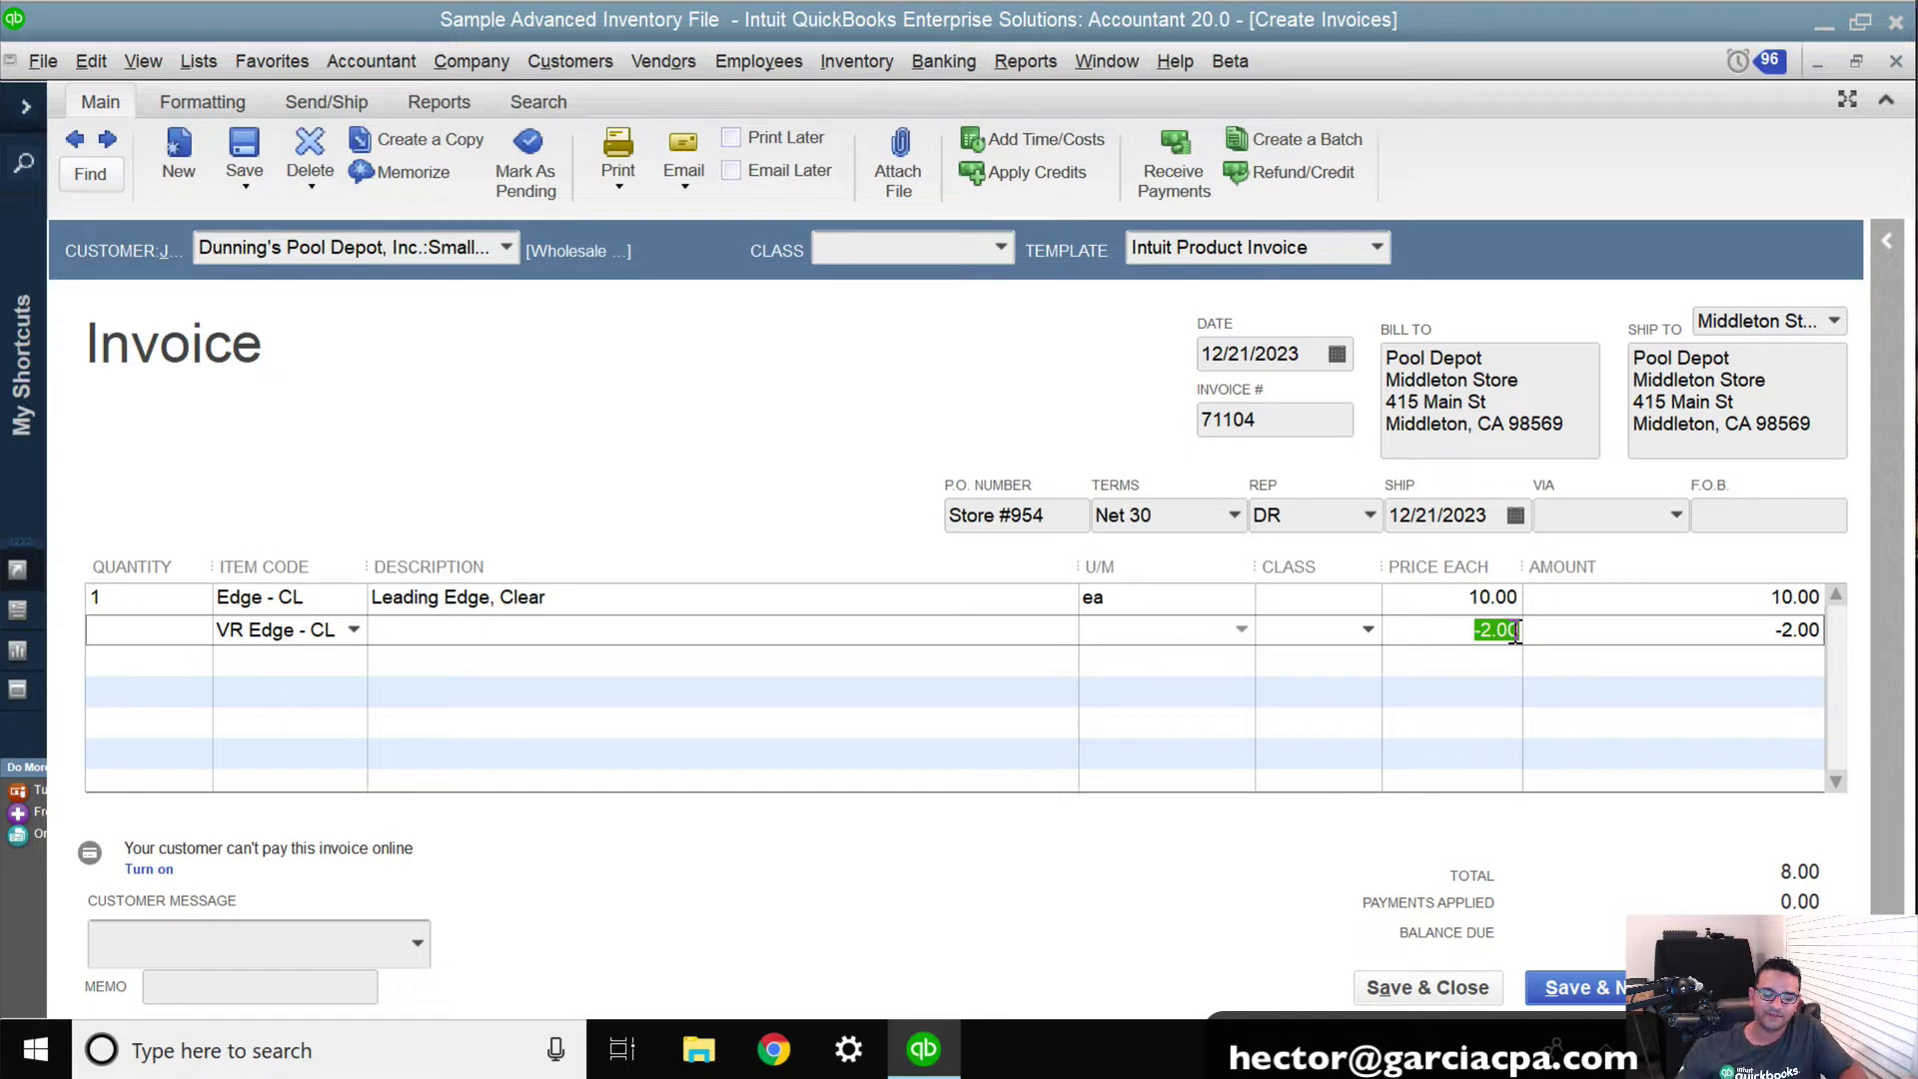
{"action": "left_click", "coordinate": [353, 629]}
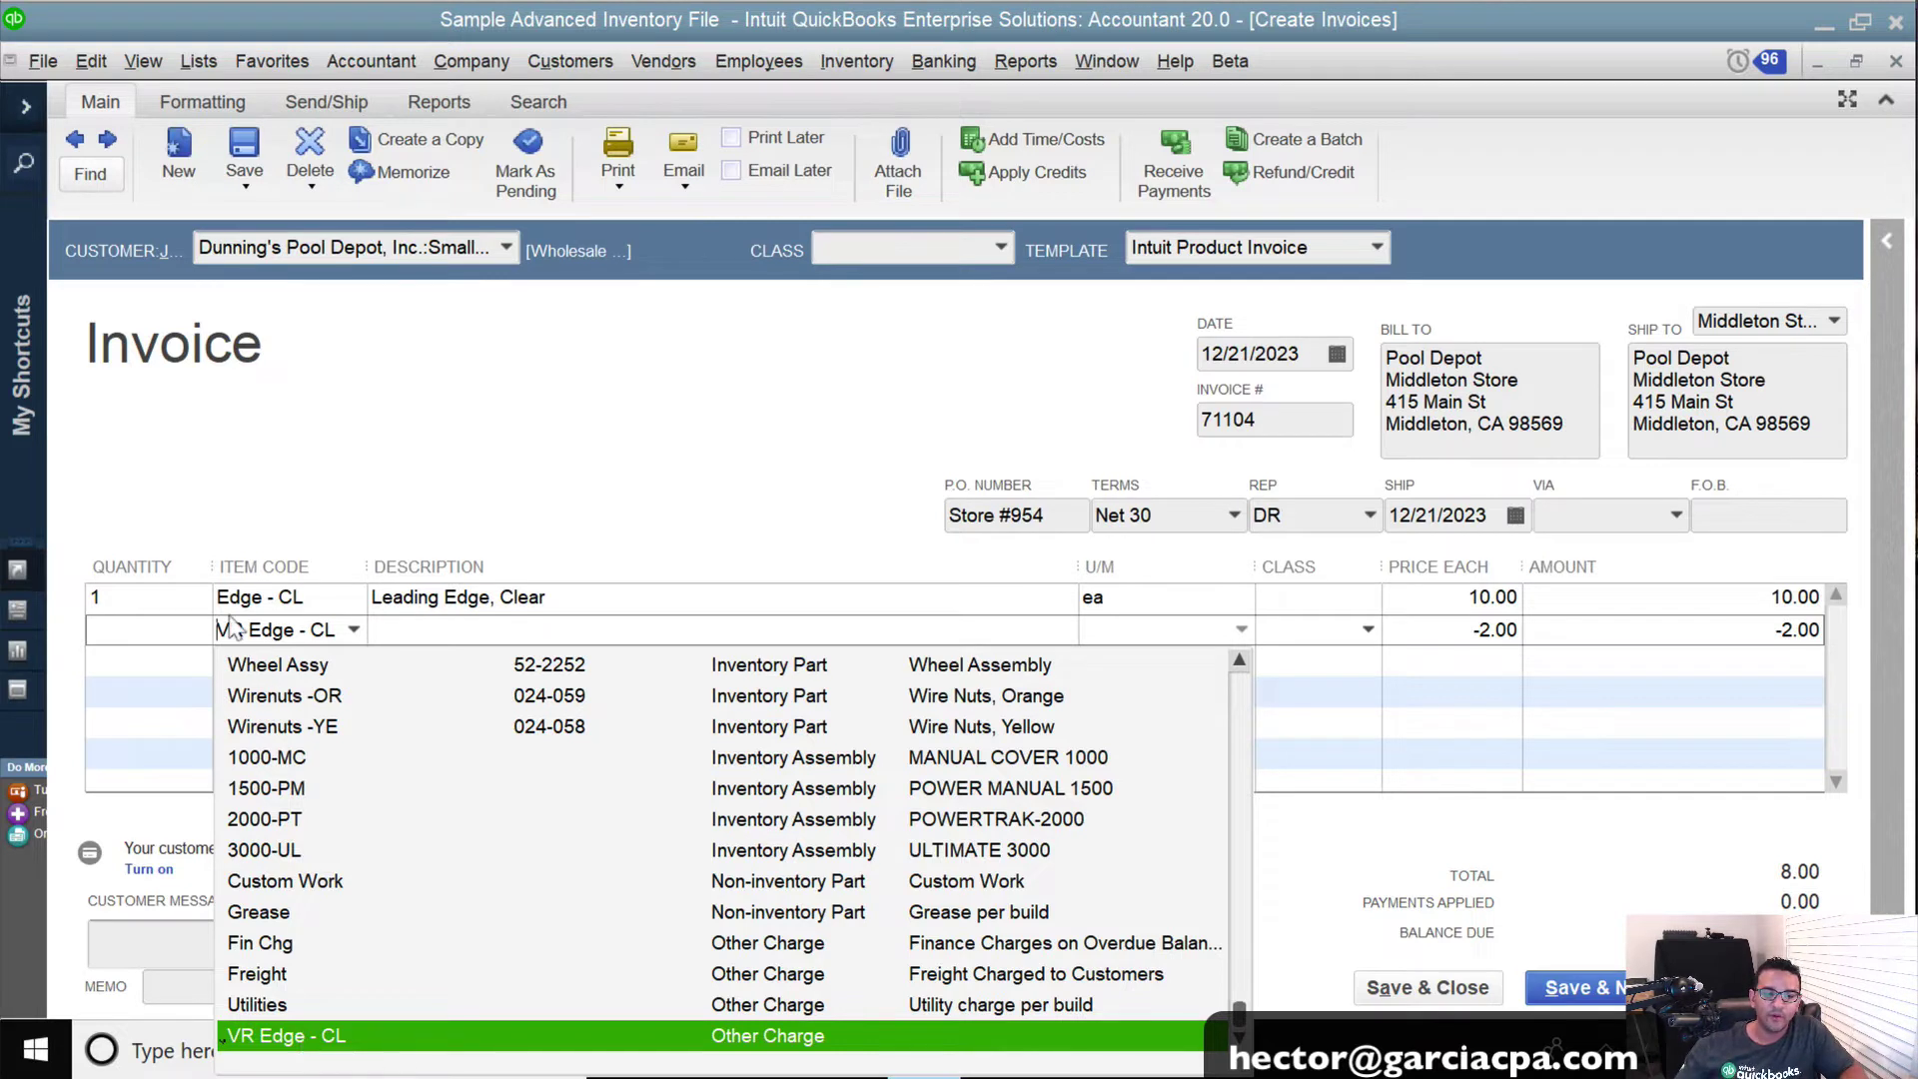
{"action": "left_click_drag", "start_coordinate": [245, 629], "coordinate": [156, 635]}
{"action": "left_click", "coordinate": [158, 637]}
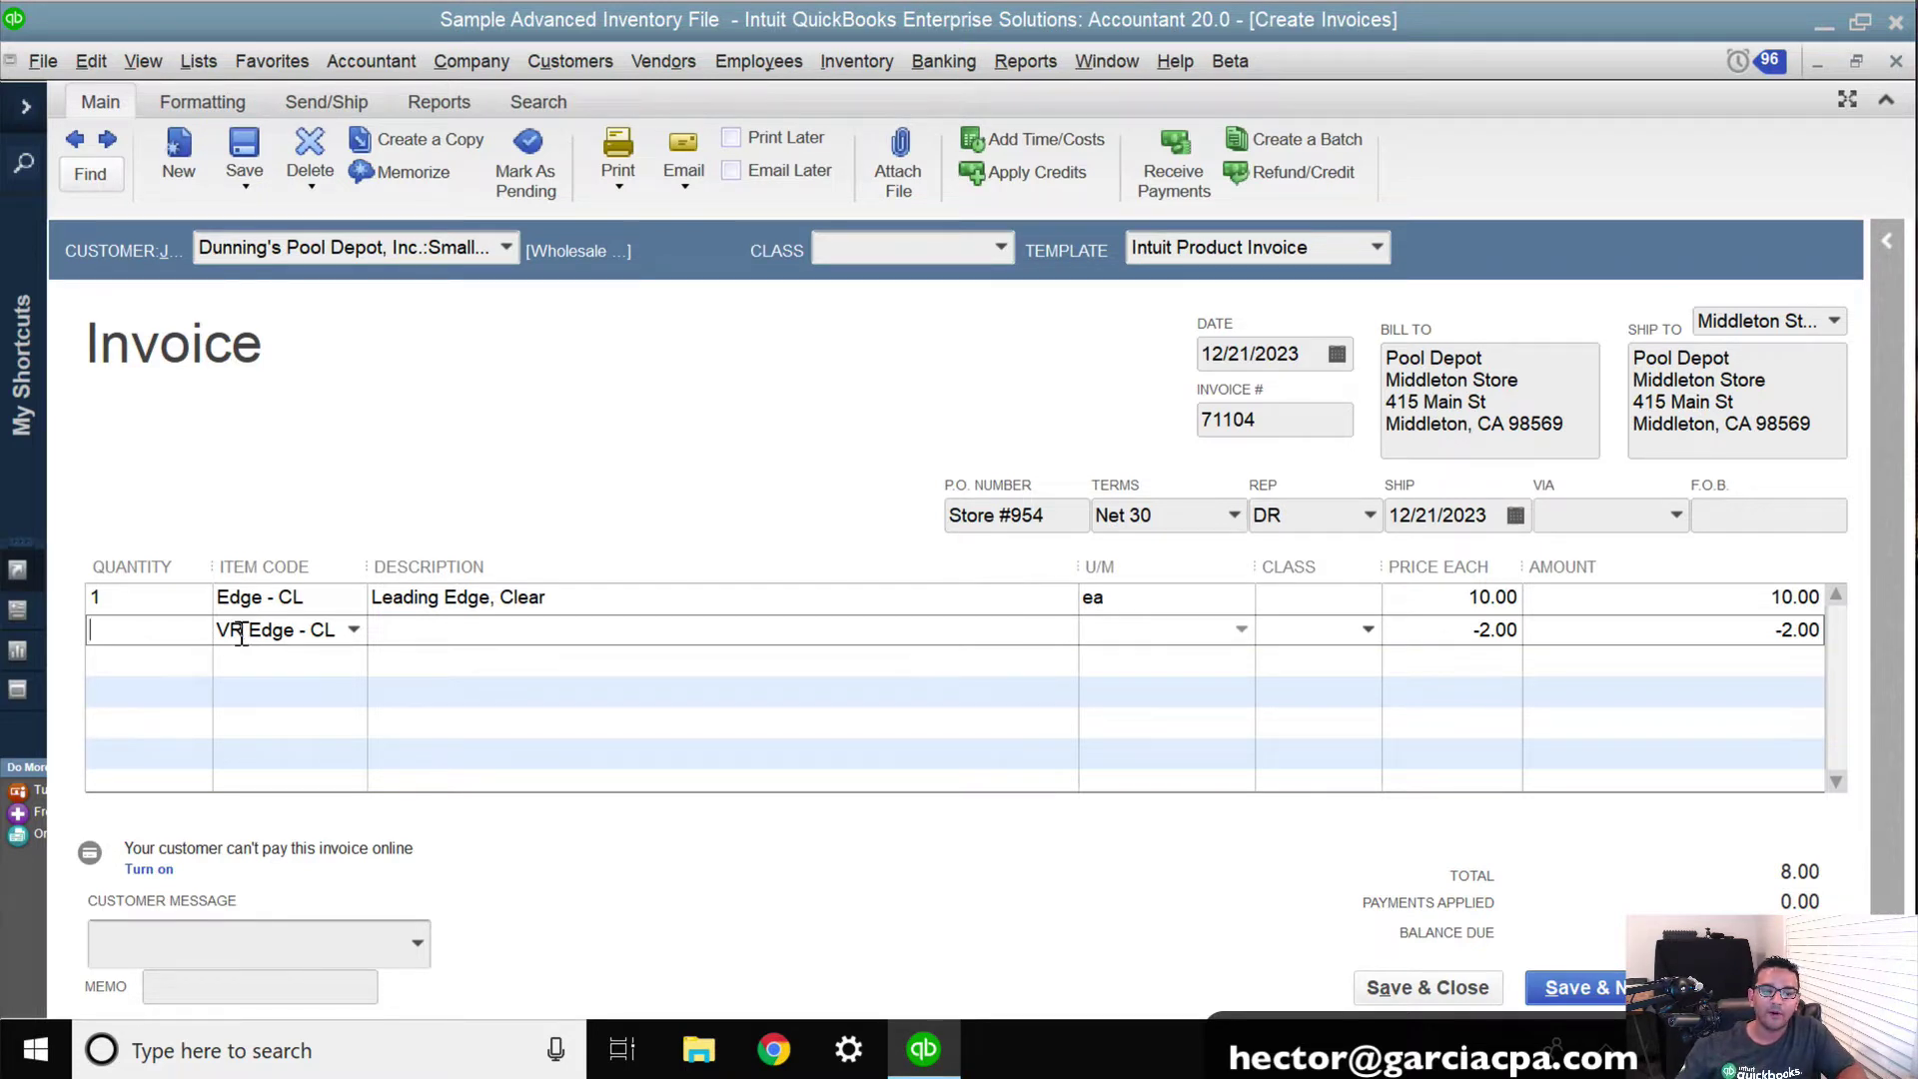
{"action": "left_click_drag", "start_coordinate": [246, 631], "coordinate": [171, 629]}
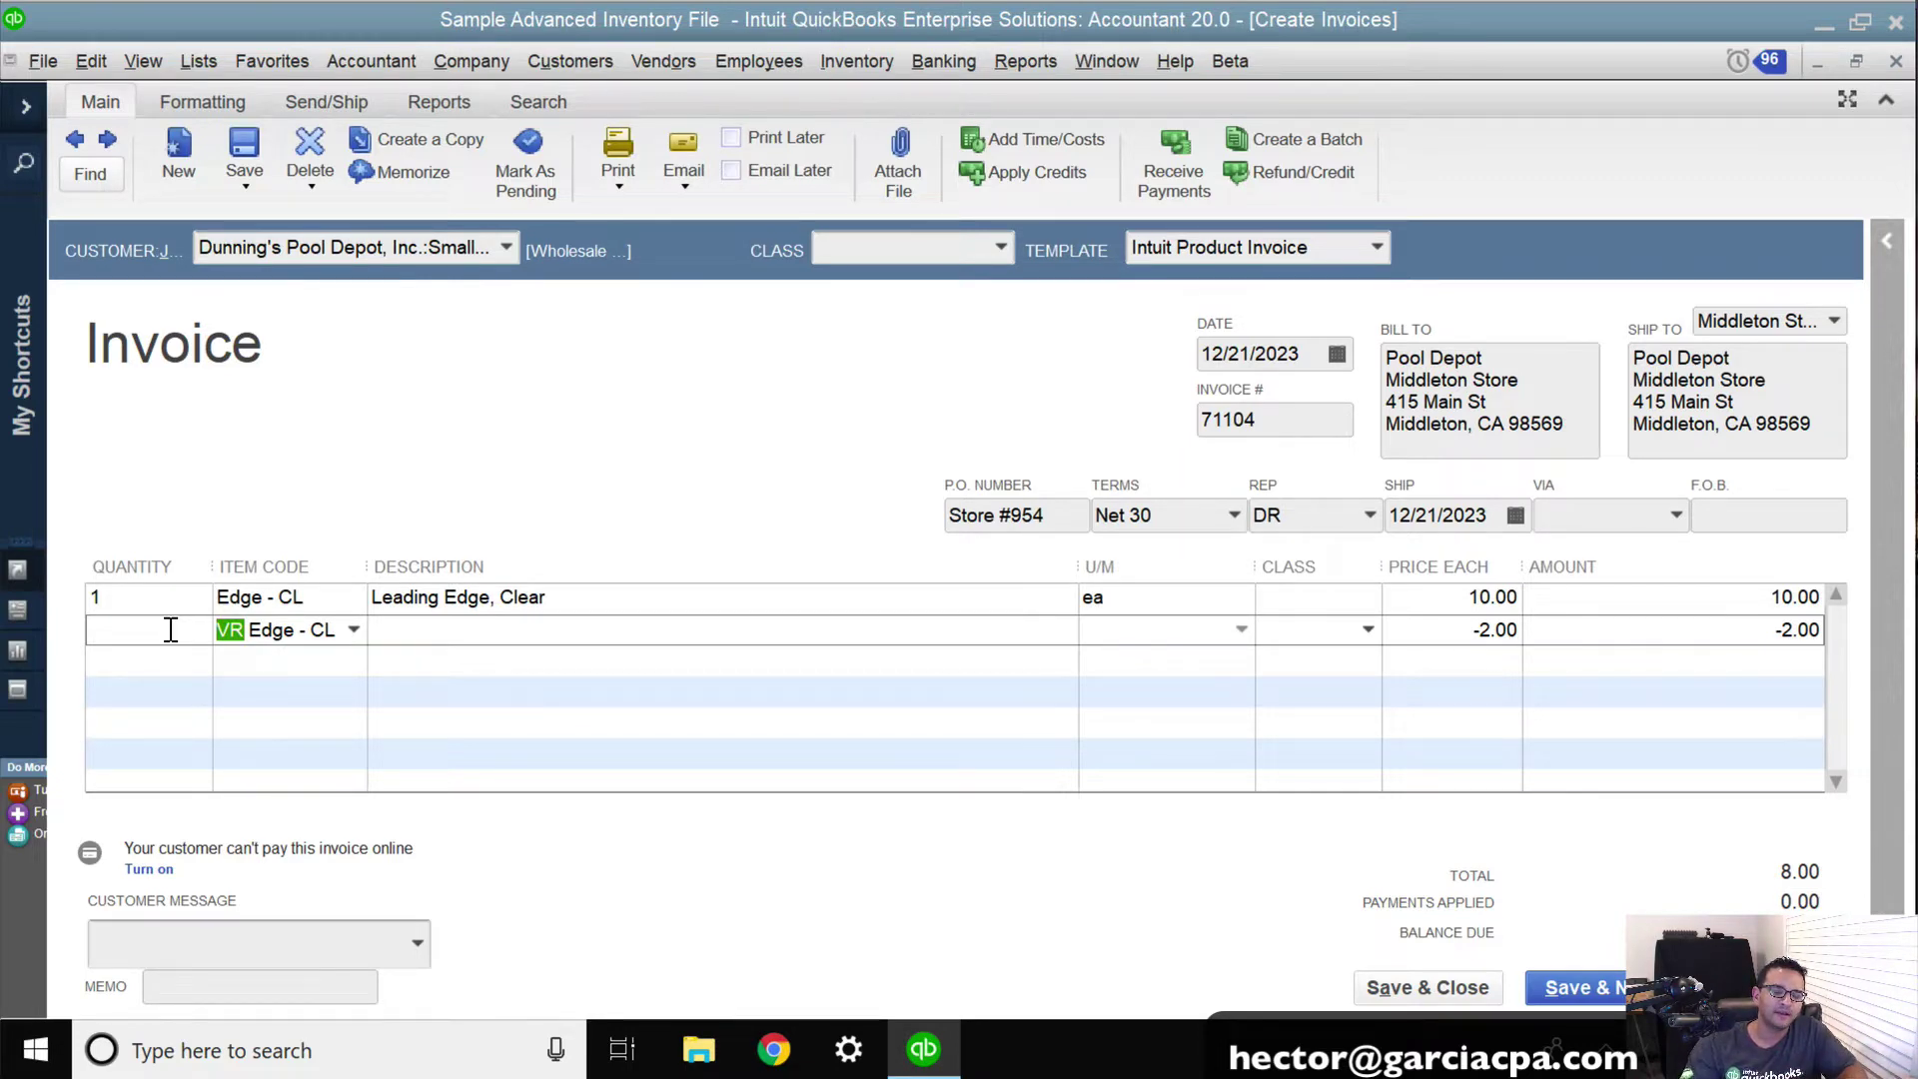
Step: Add a Connectors - UR line at 57.00, raising the invoice total to 65.00
{"action": "left_click", "coordinate": [342, 681]}
{"action": "left_click", "coordinate": [353, 691]}
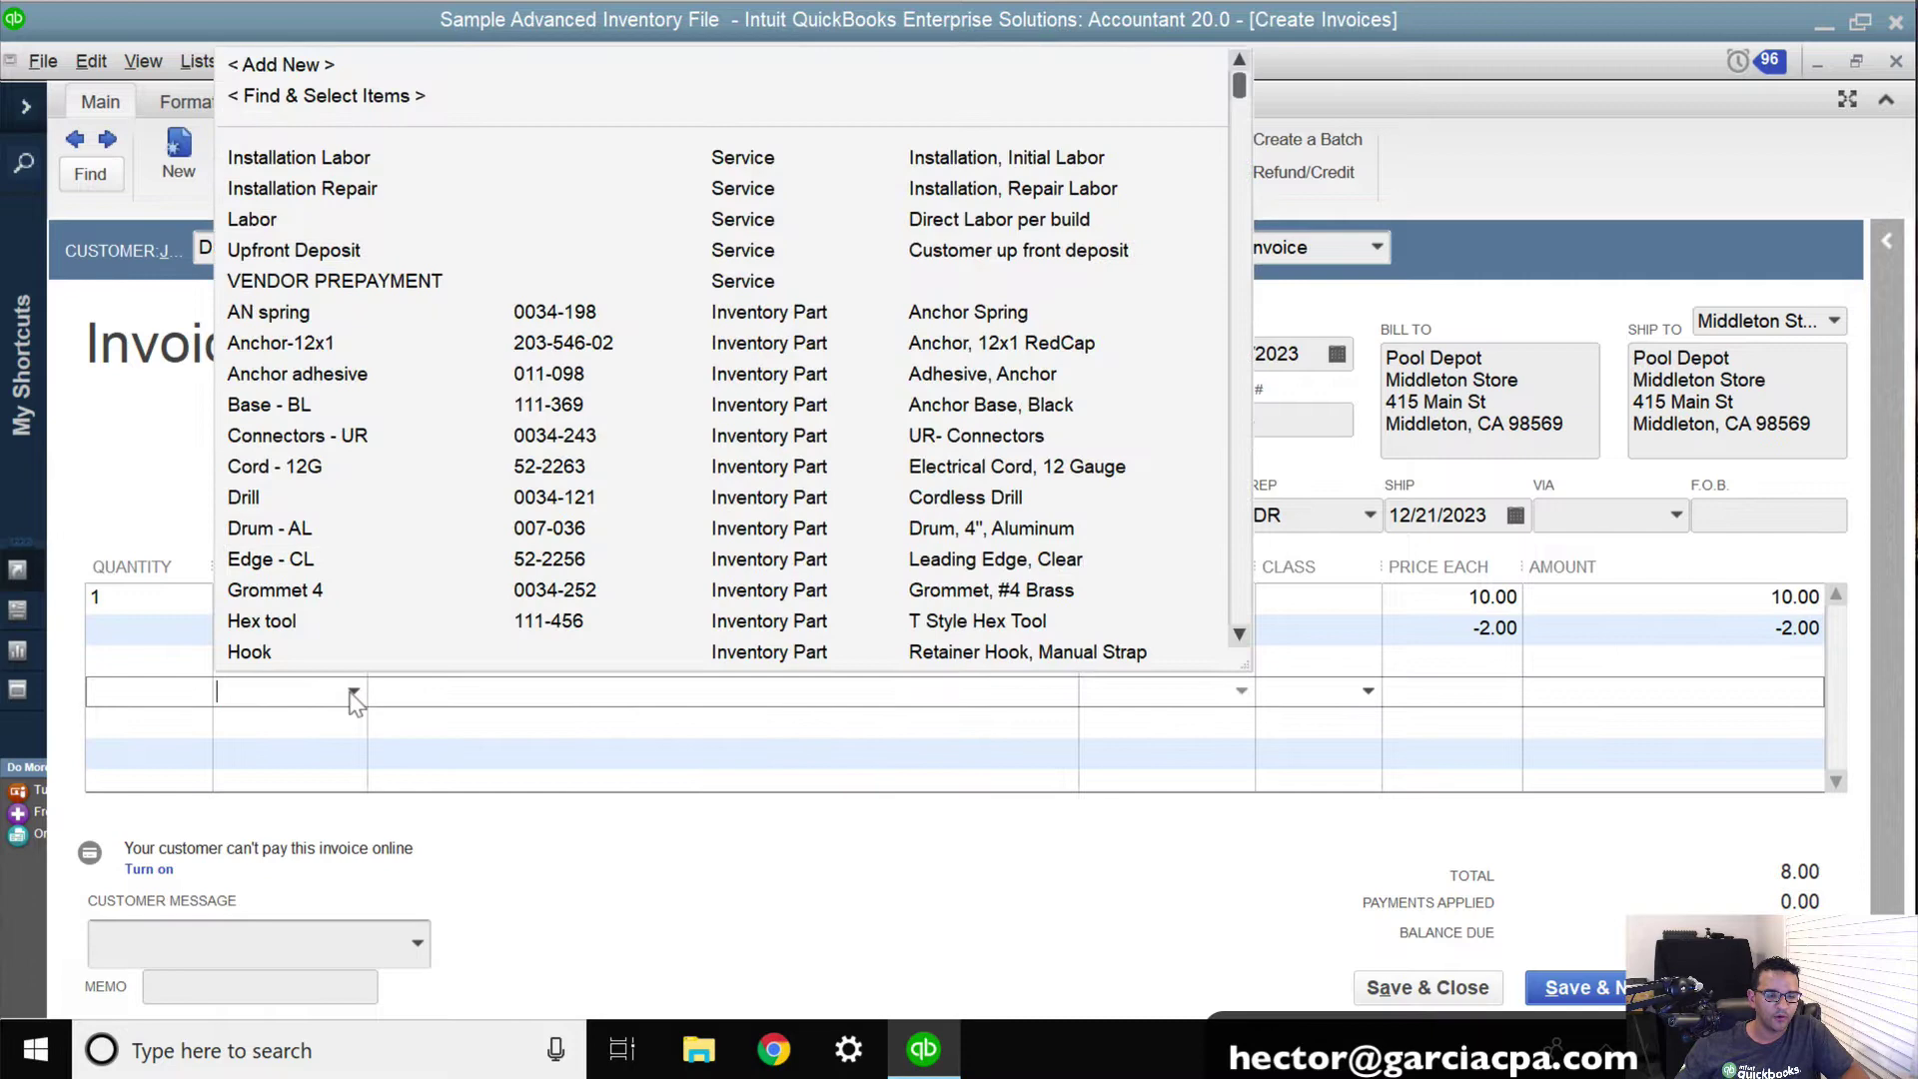
{"action": "left_click", "coordinate": [305, 440]}
{"action": "left_click", "coordinate": [242, 744]}
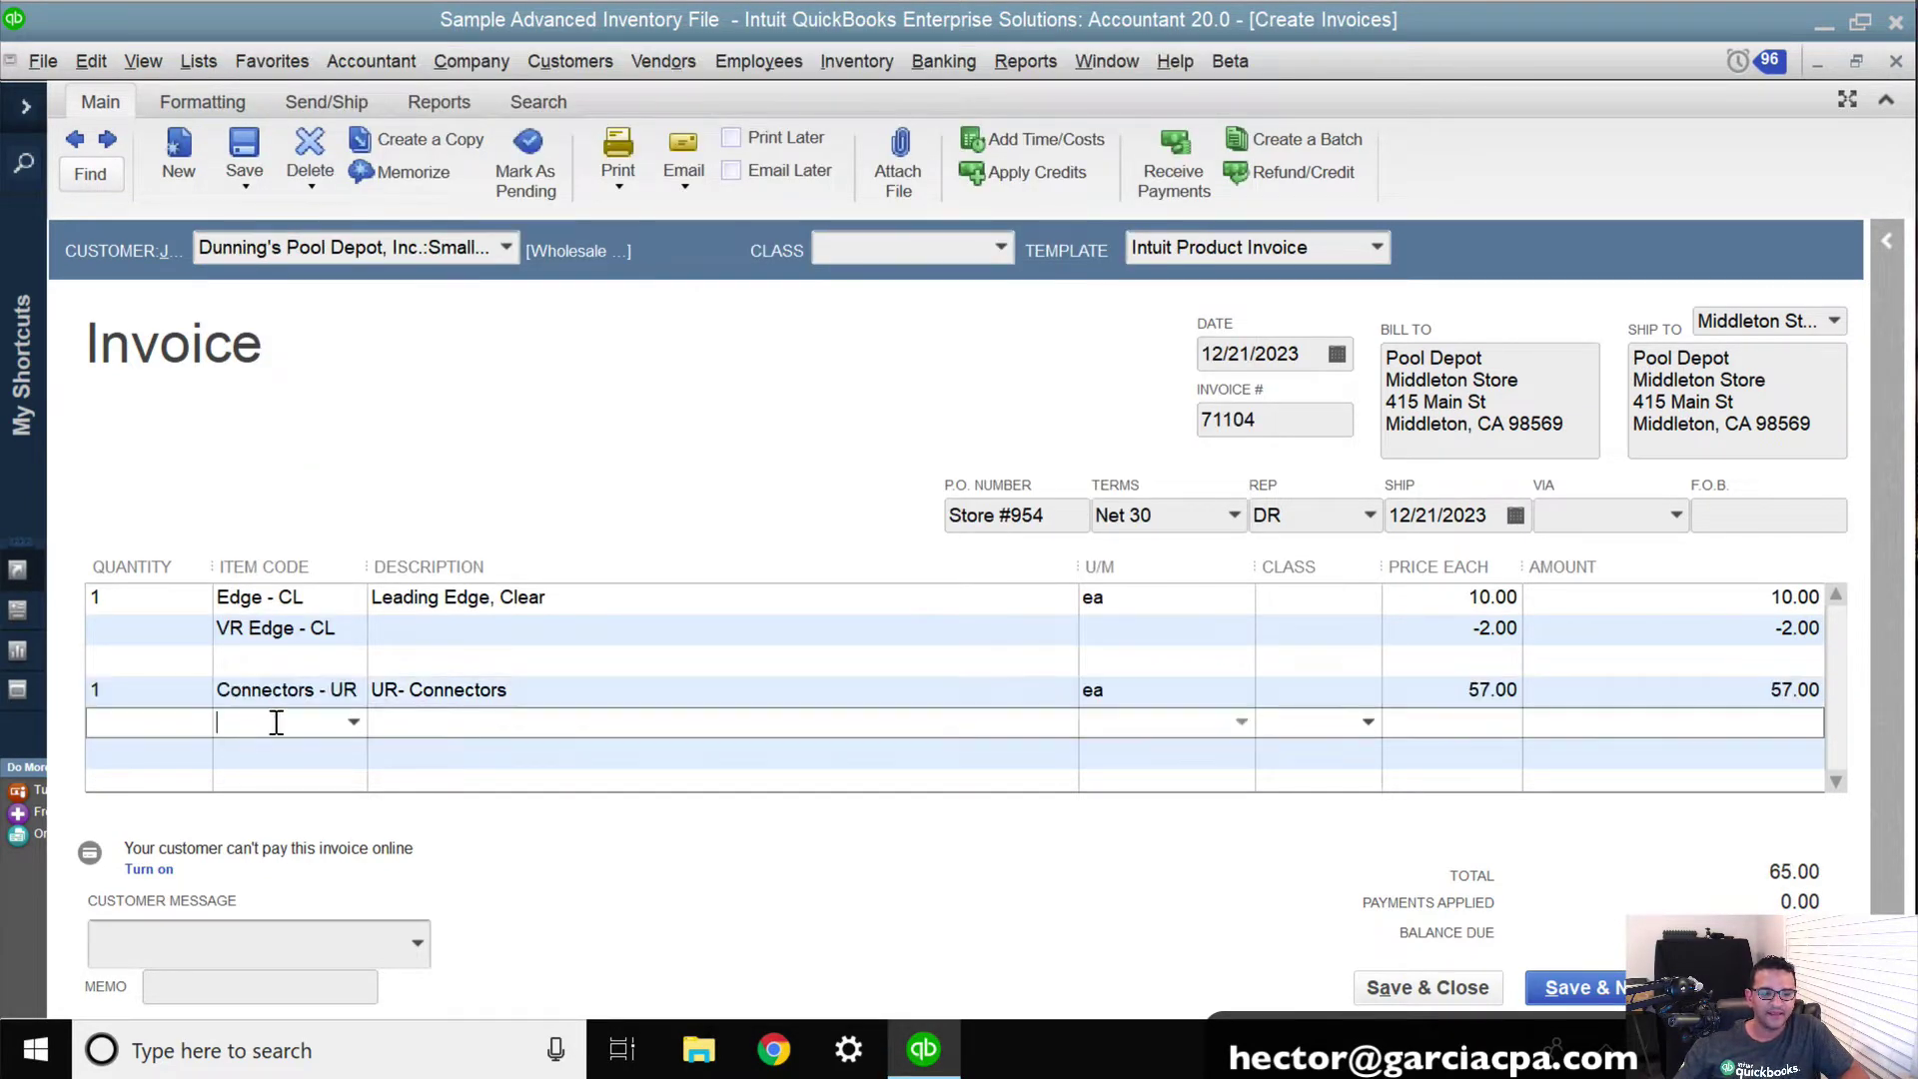
Step: Copy the Connectors - UR item code for reuse in a new item name
{"action": "left_click", "coordinate": [223, 689]}
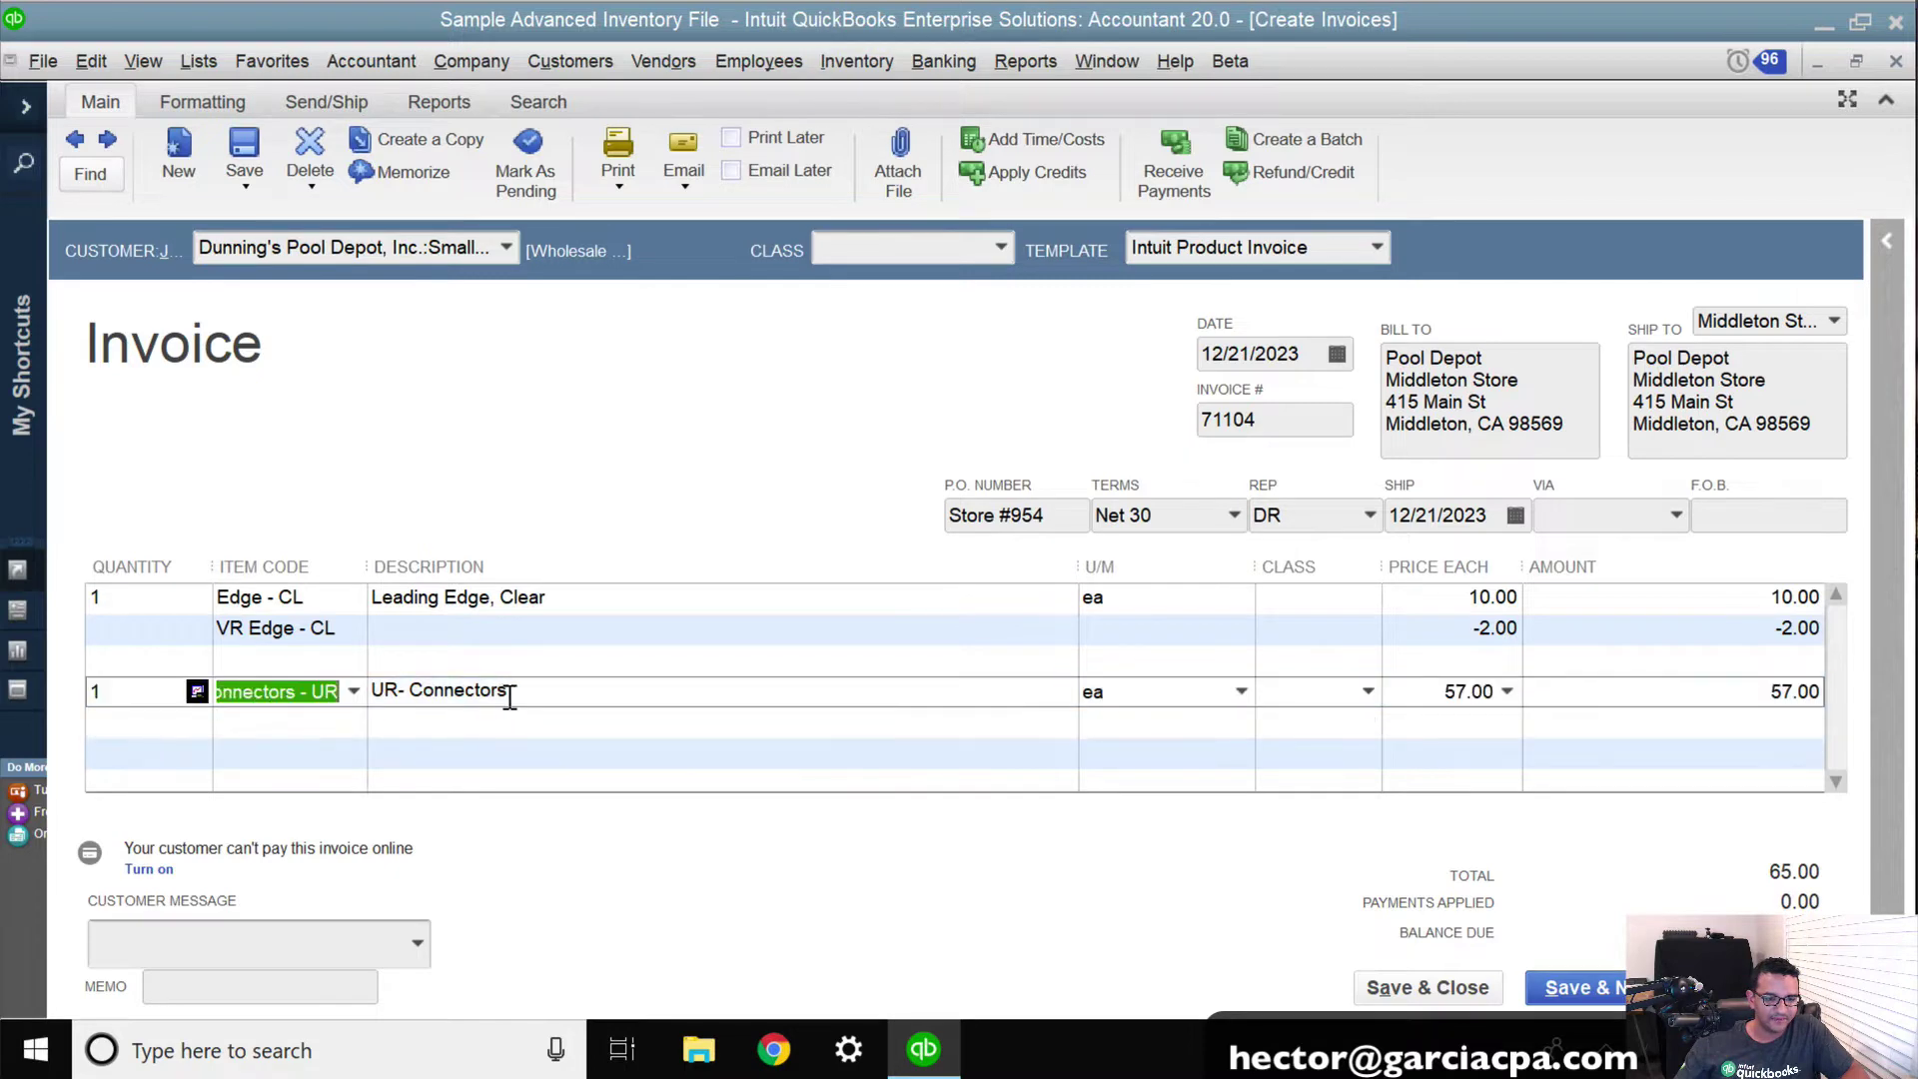
{"action": "right_click", "coordinate": [275, 696]}
{"action": "left_click", "coordinate": [338, 759]}
{"action": "left_click", "coordinate": [352, 723]}
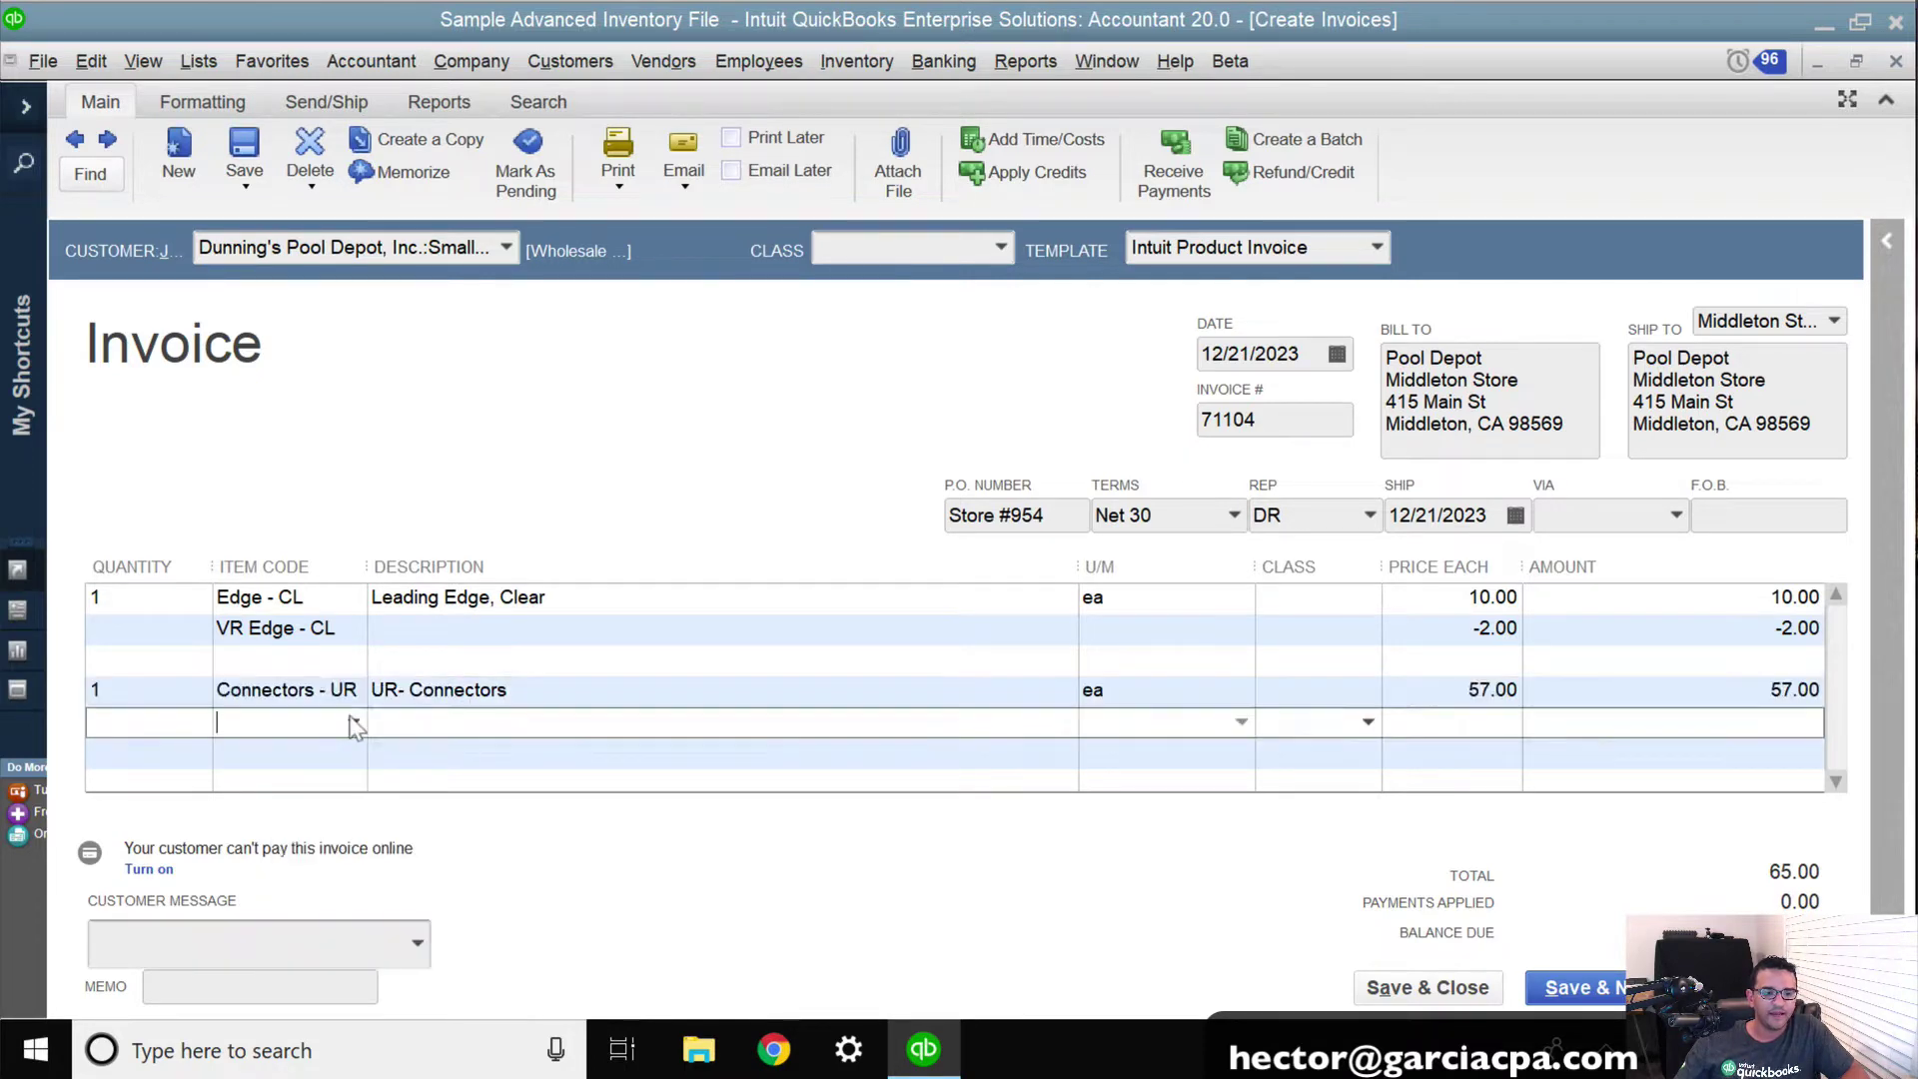
Step: Start a new Other Charge item named VRABC followed by the pasted Connectors - UR code
{"action": "left_click", "coordinate": [289, 96]}
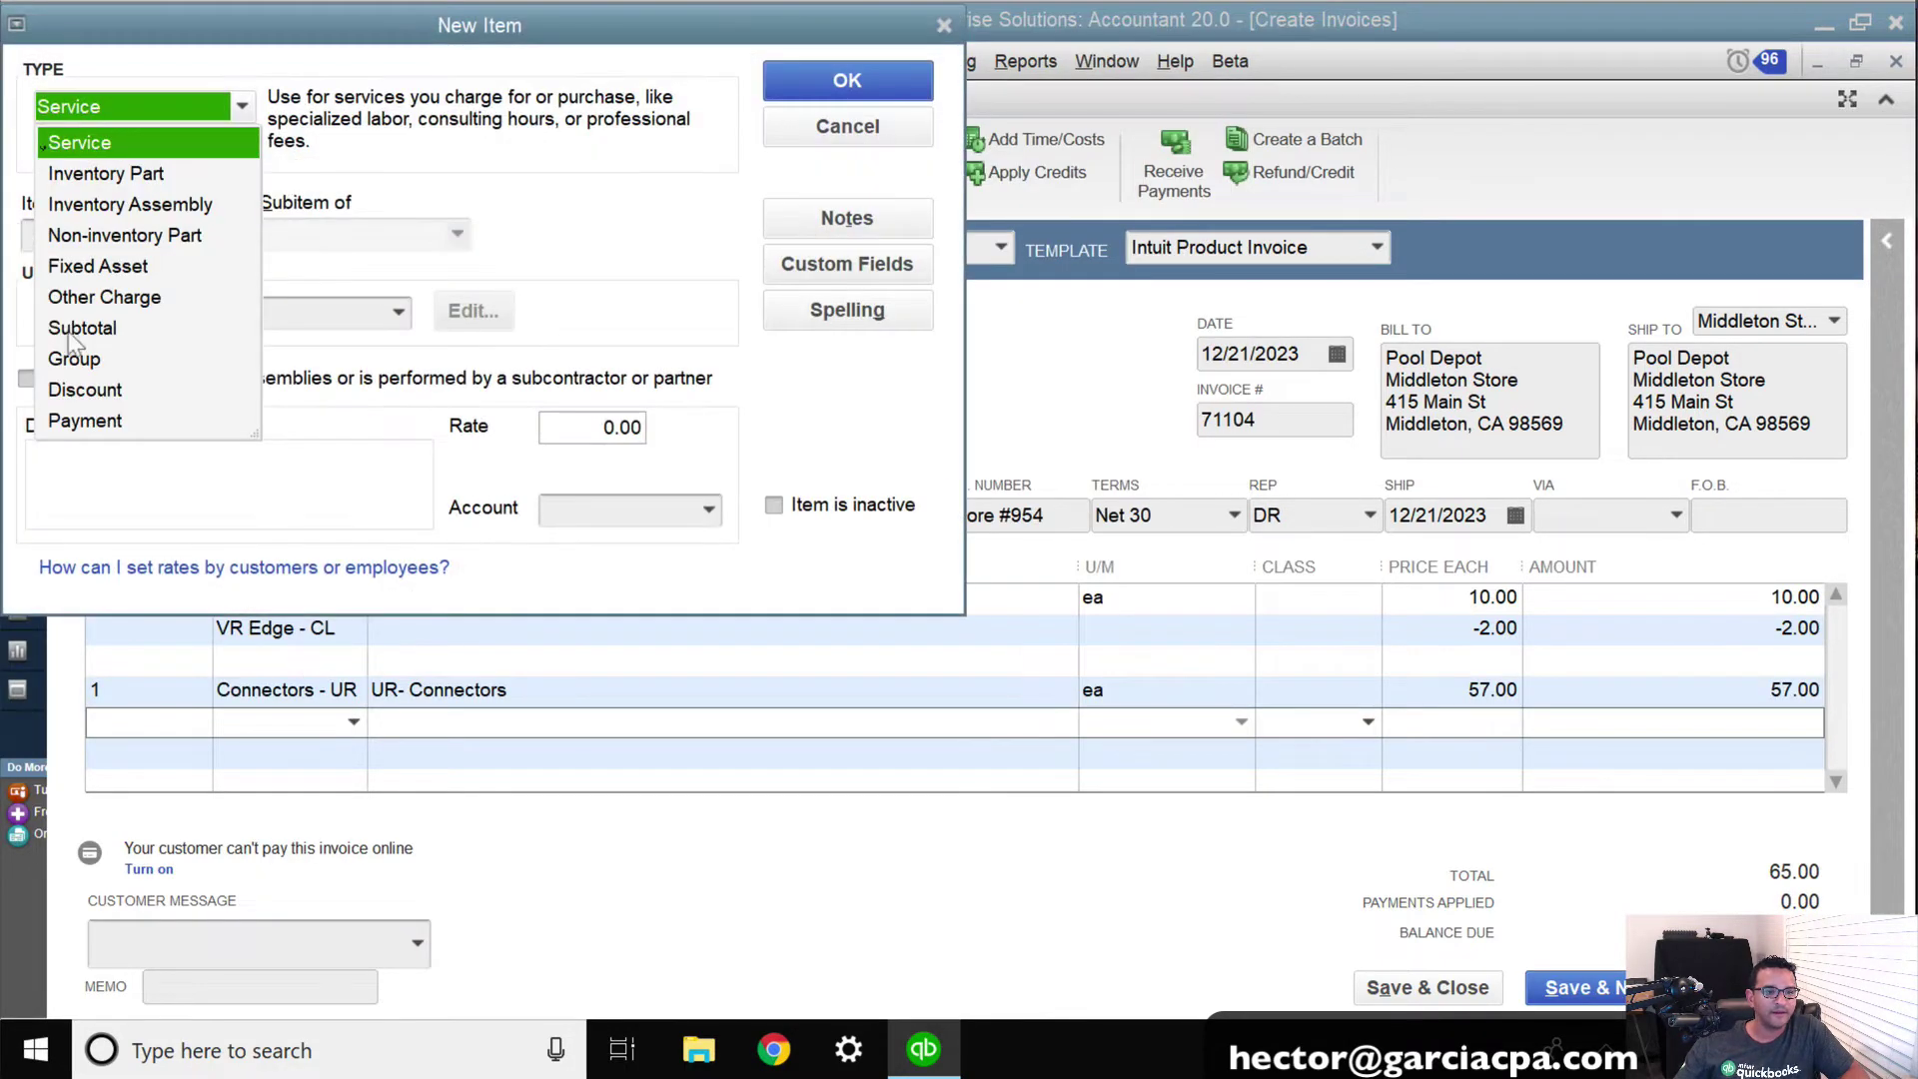
{"action": "left_click", "coordinate": [112, 299]}
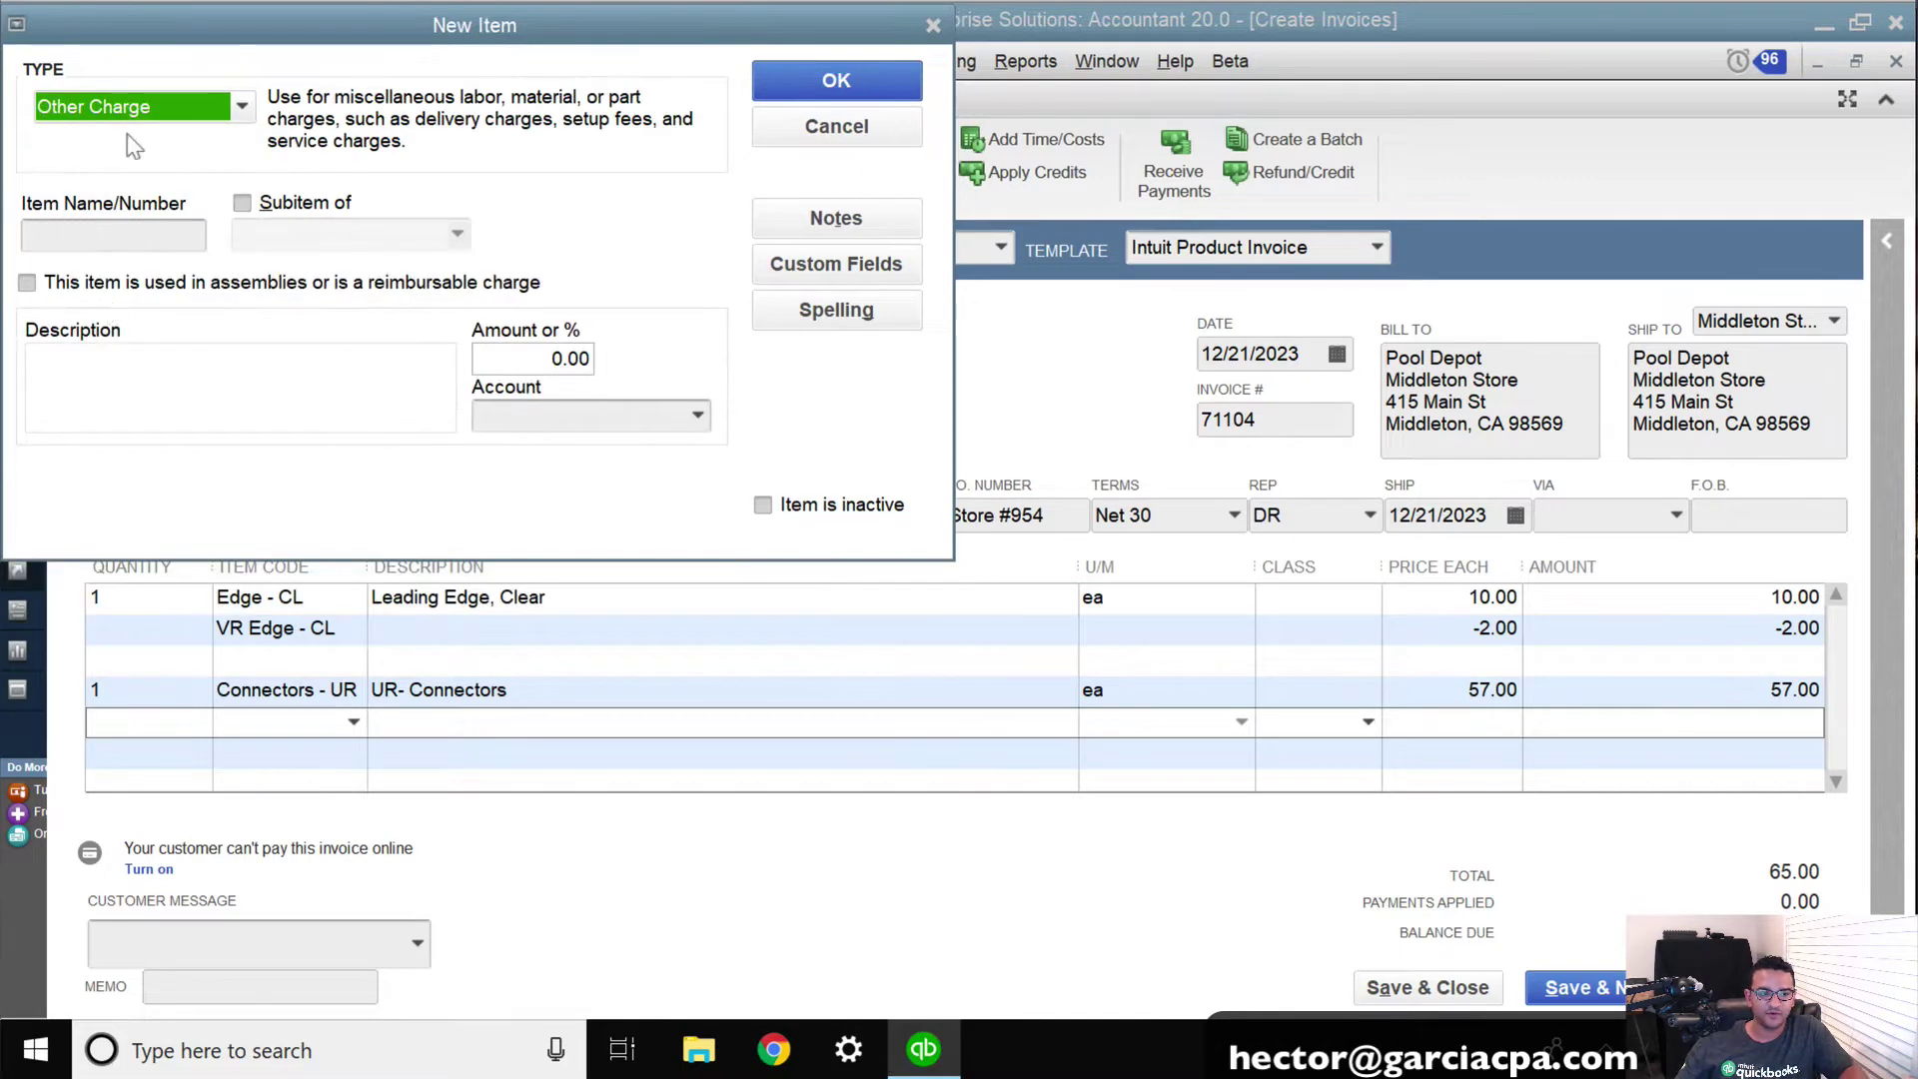
{"action": "left_click", "coordinate": [60, 237]}
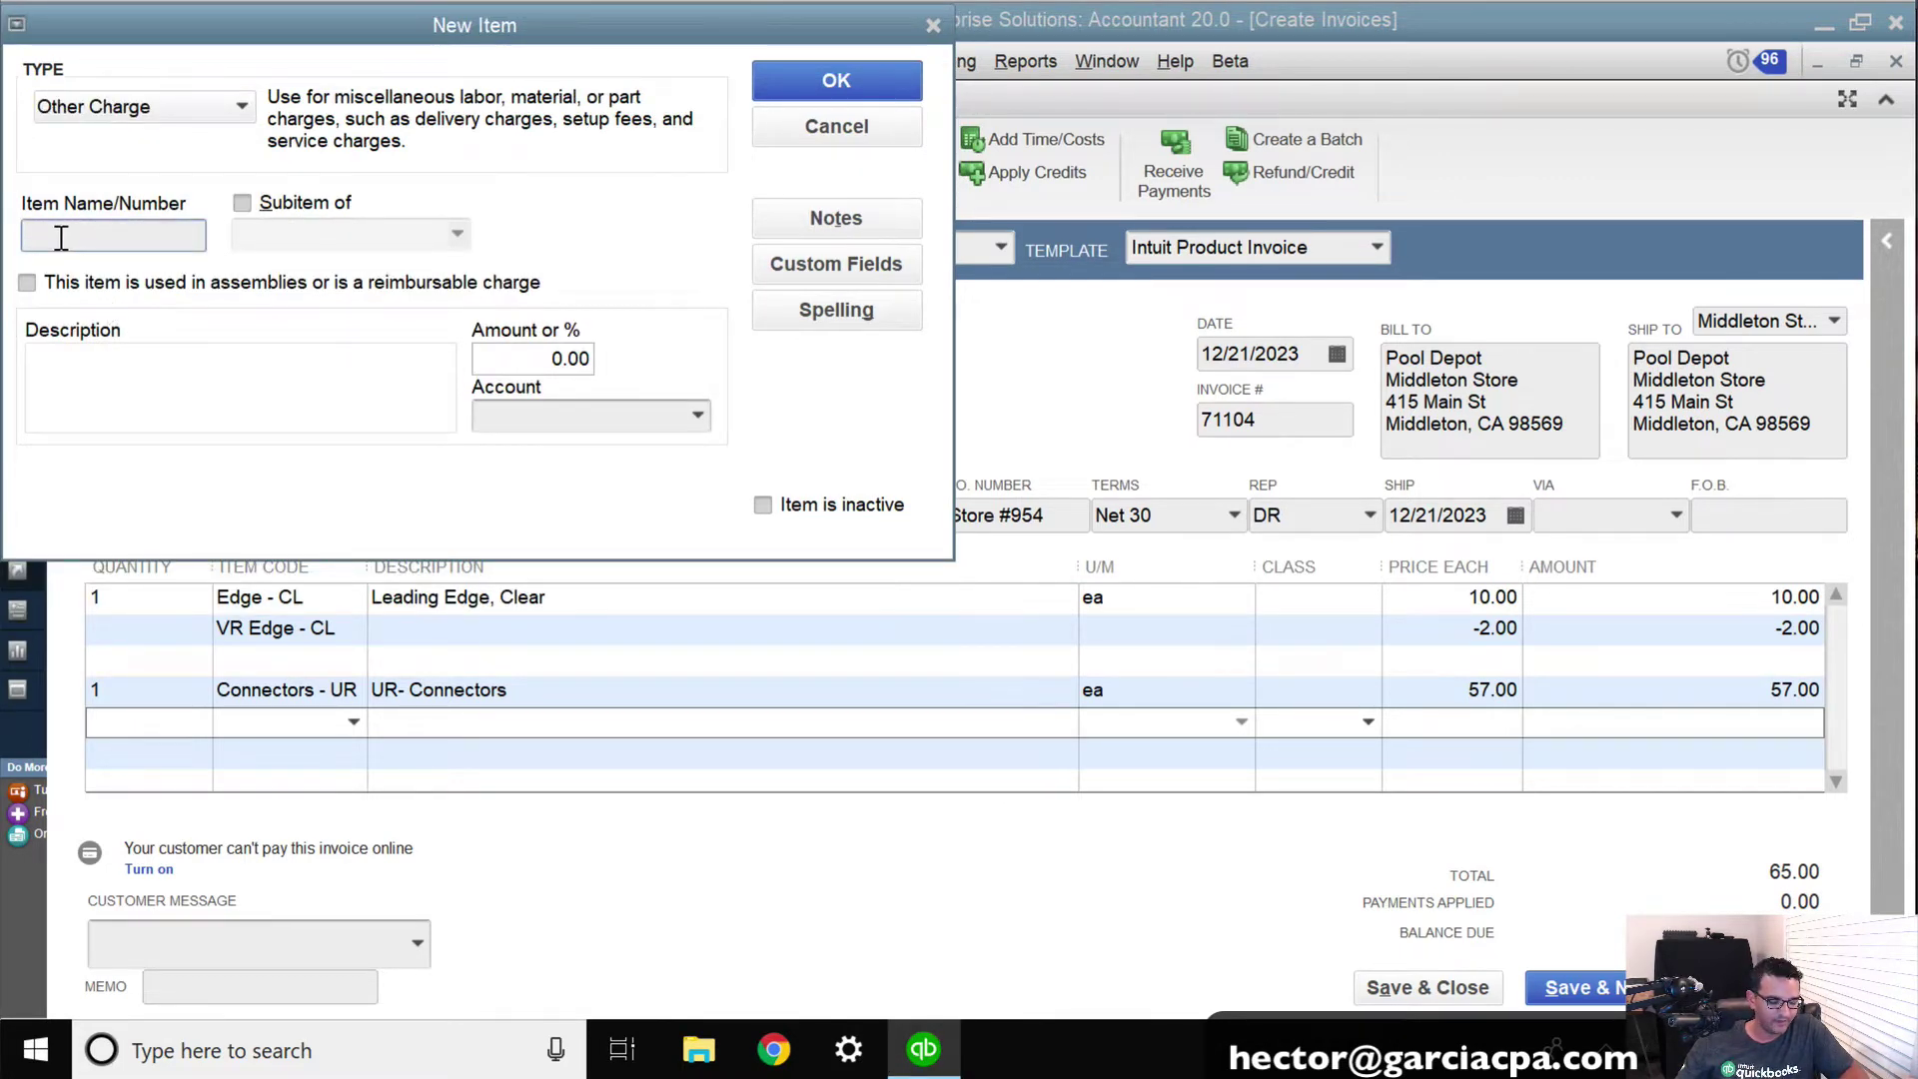
{"action": "type", "text": "ABX"}
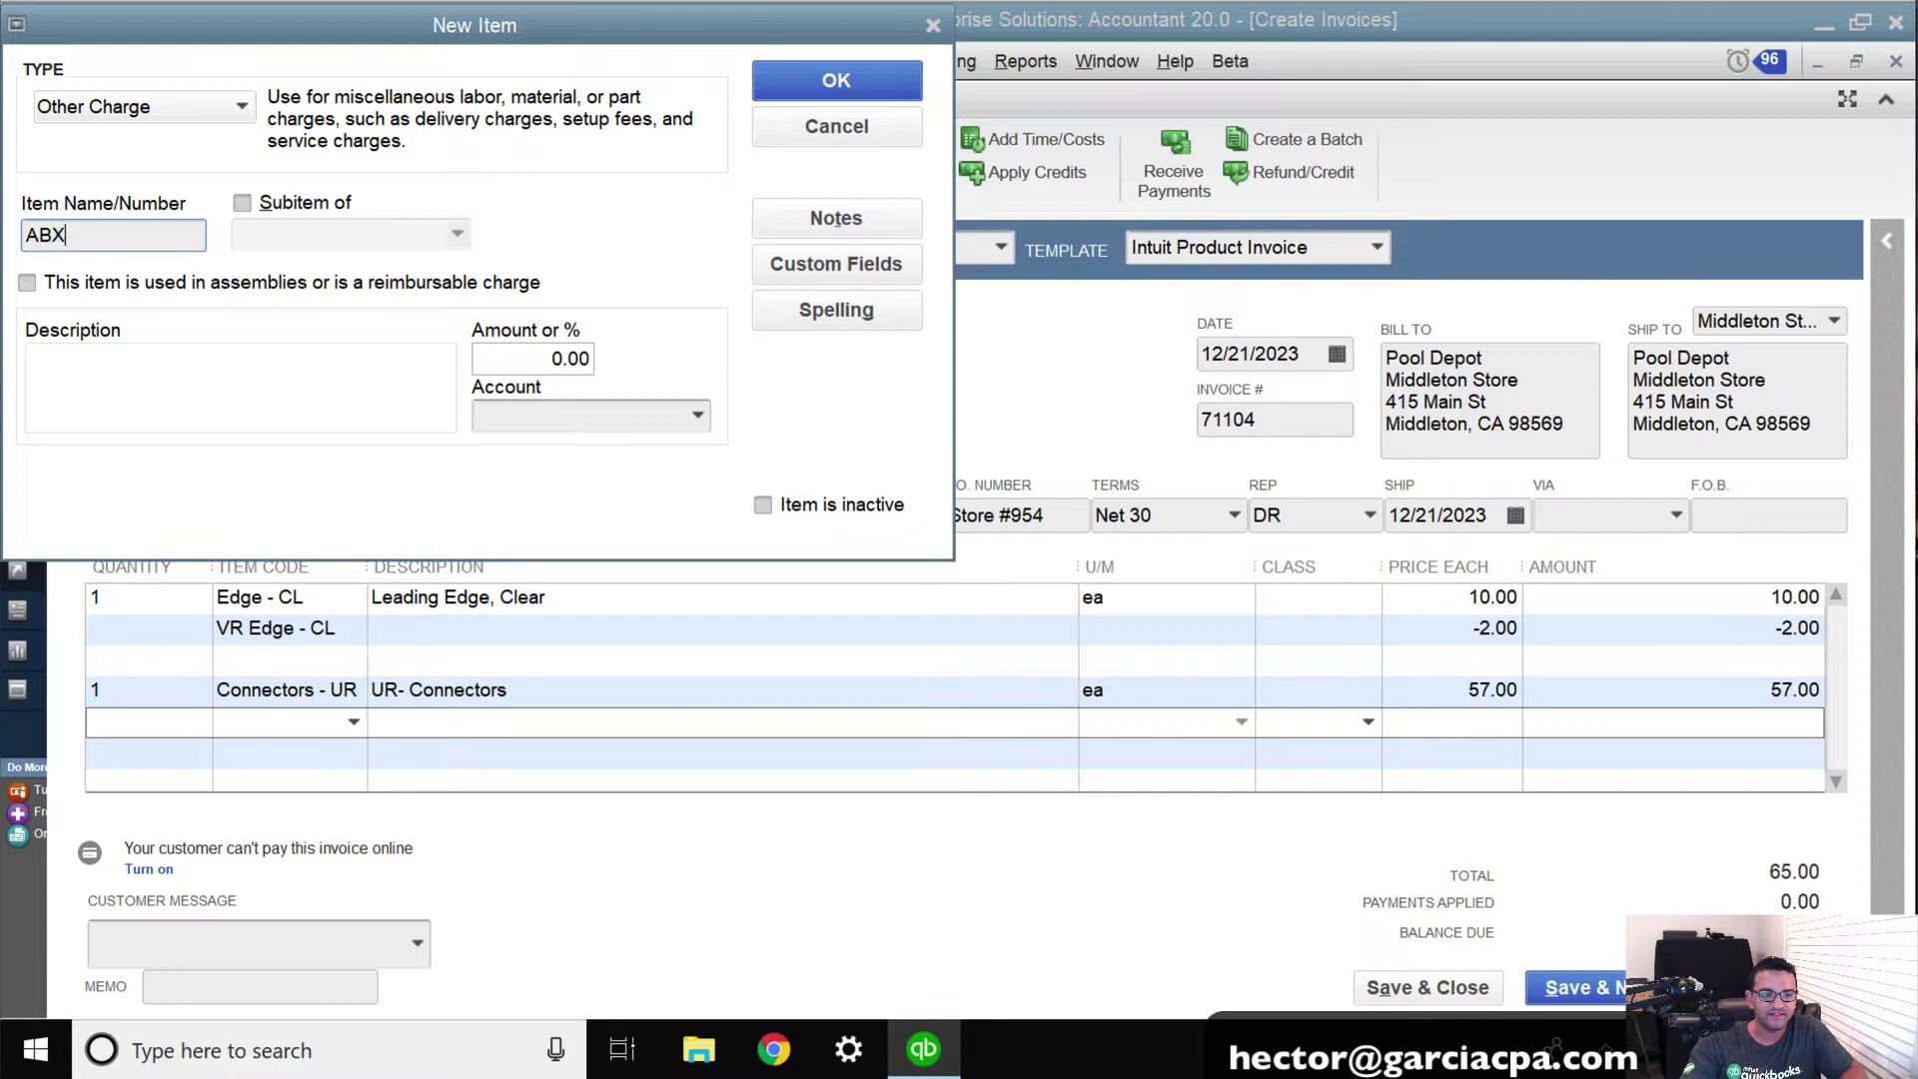
{"action": "key", "text": "BackSpace"}
{"action": "type", "text": "C"}
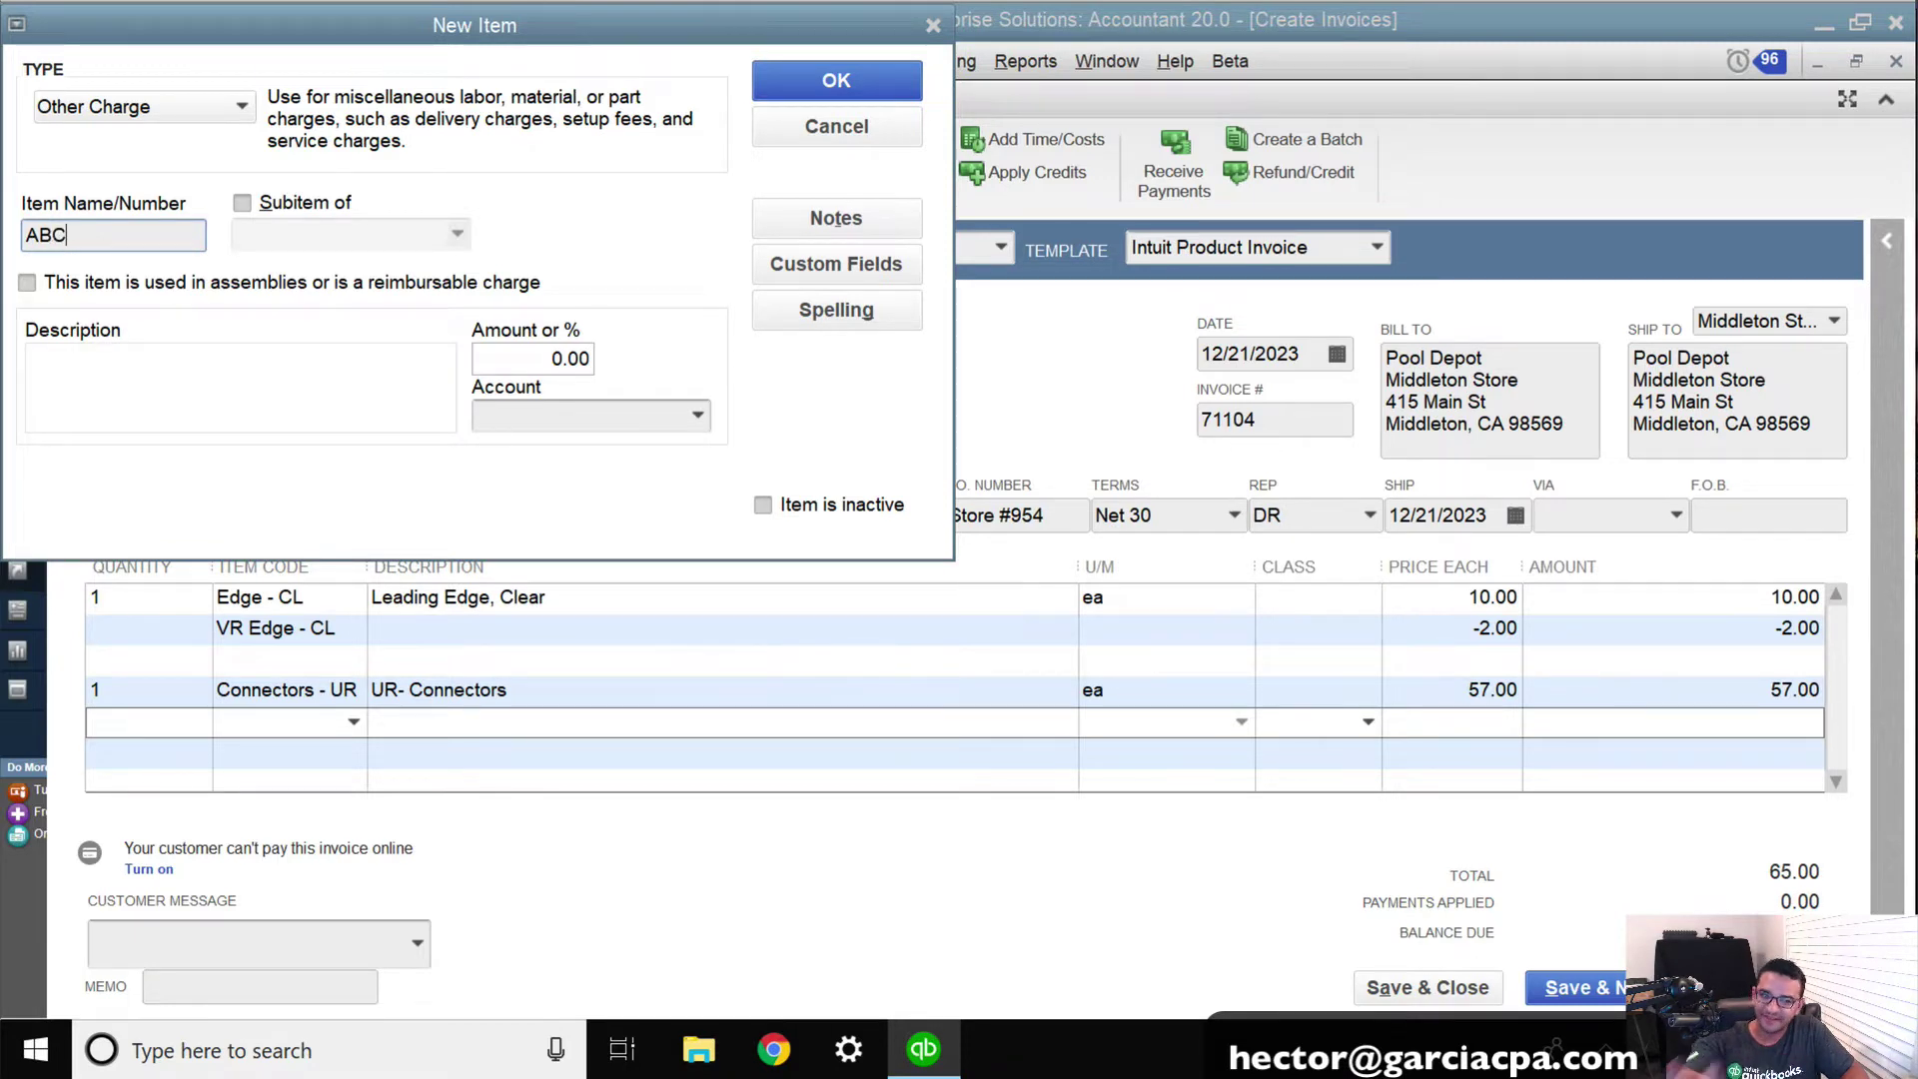
{"action": "type", "text": "Connectors - UR"}
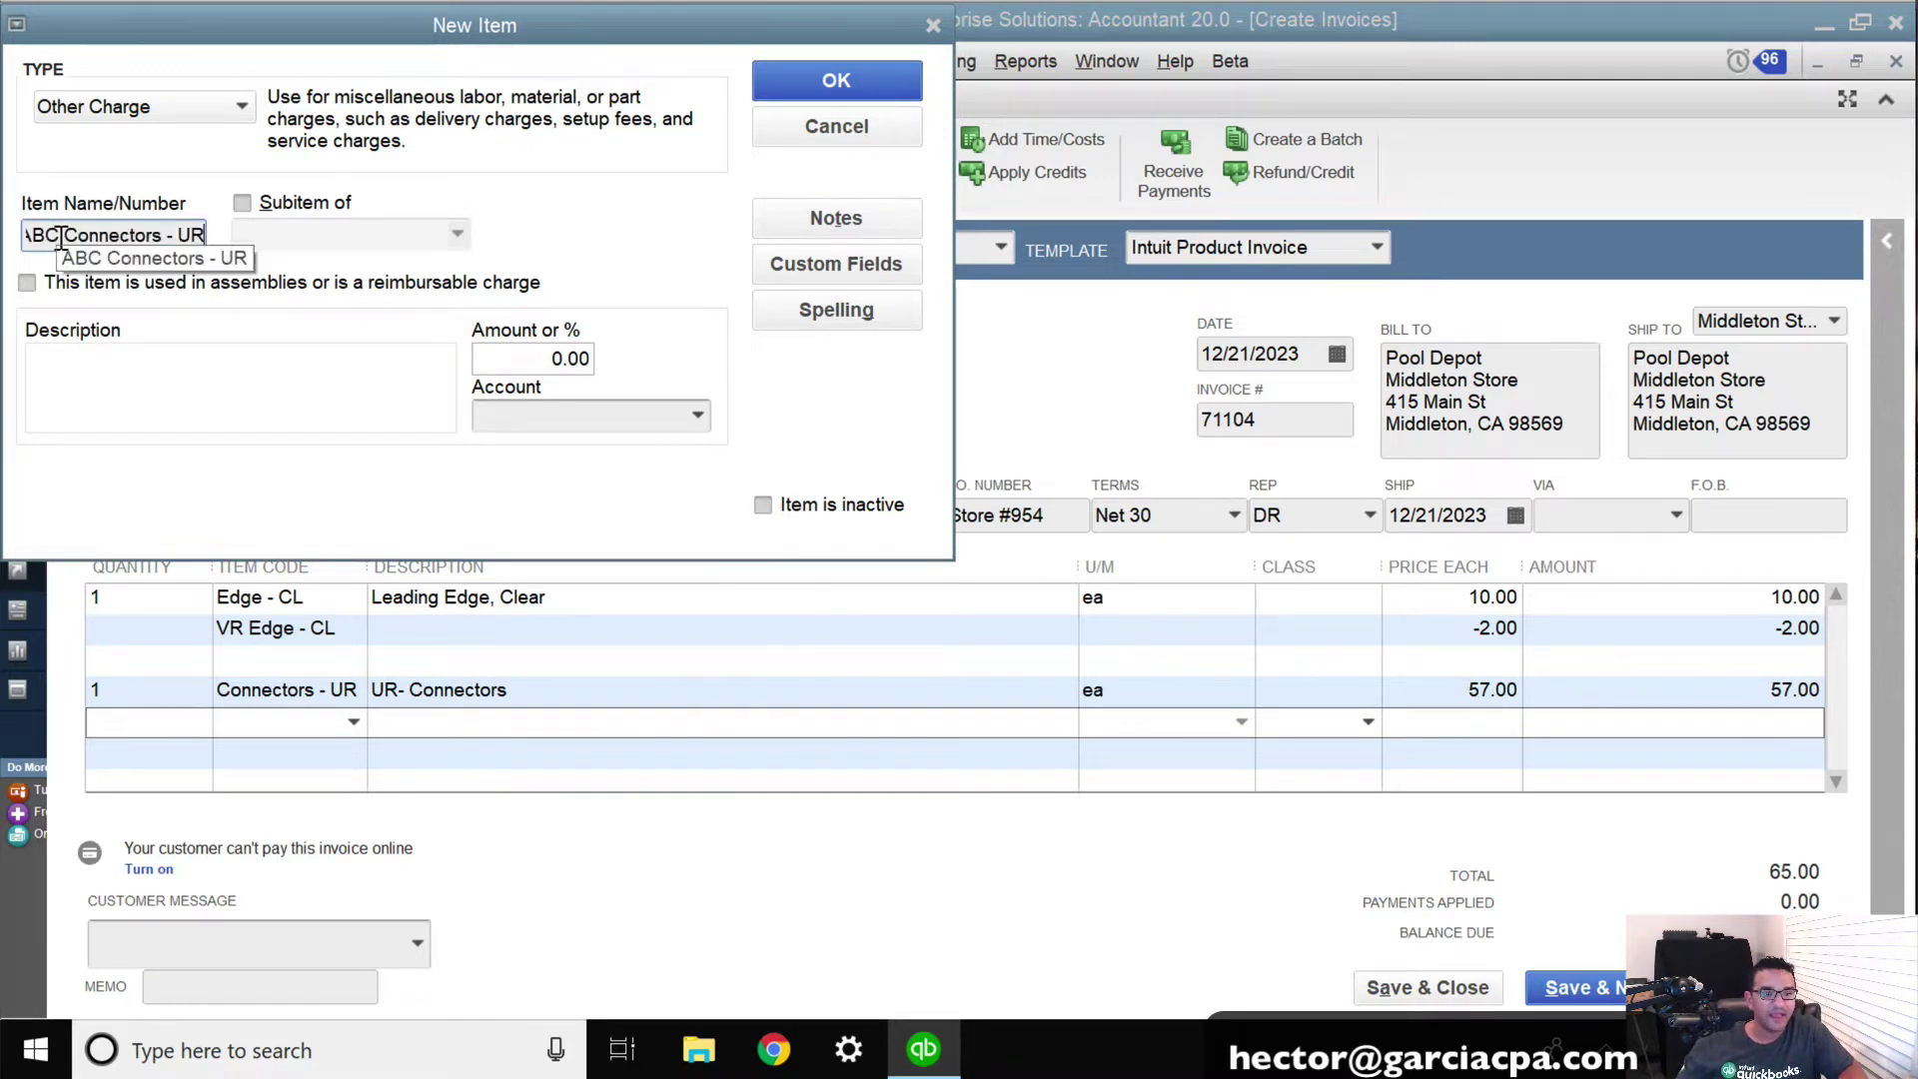
{"action": "left_click_drag", "start_coordinate": [62, 235], "coordinate": [347, 242]}
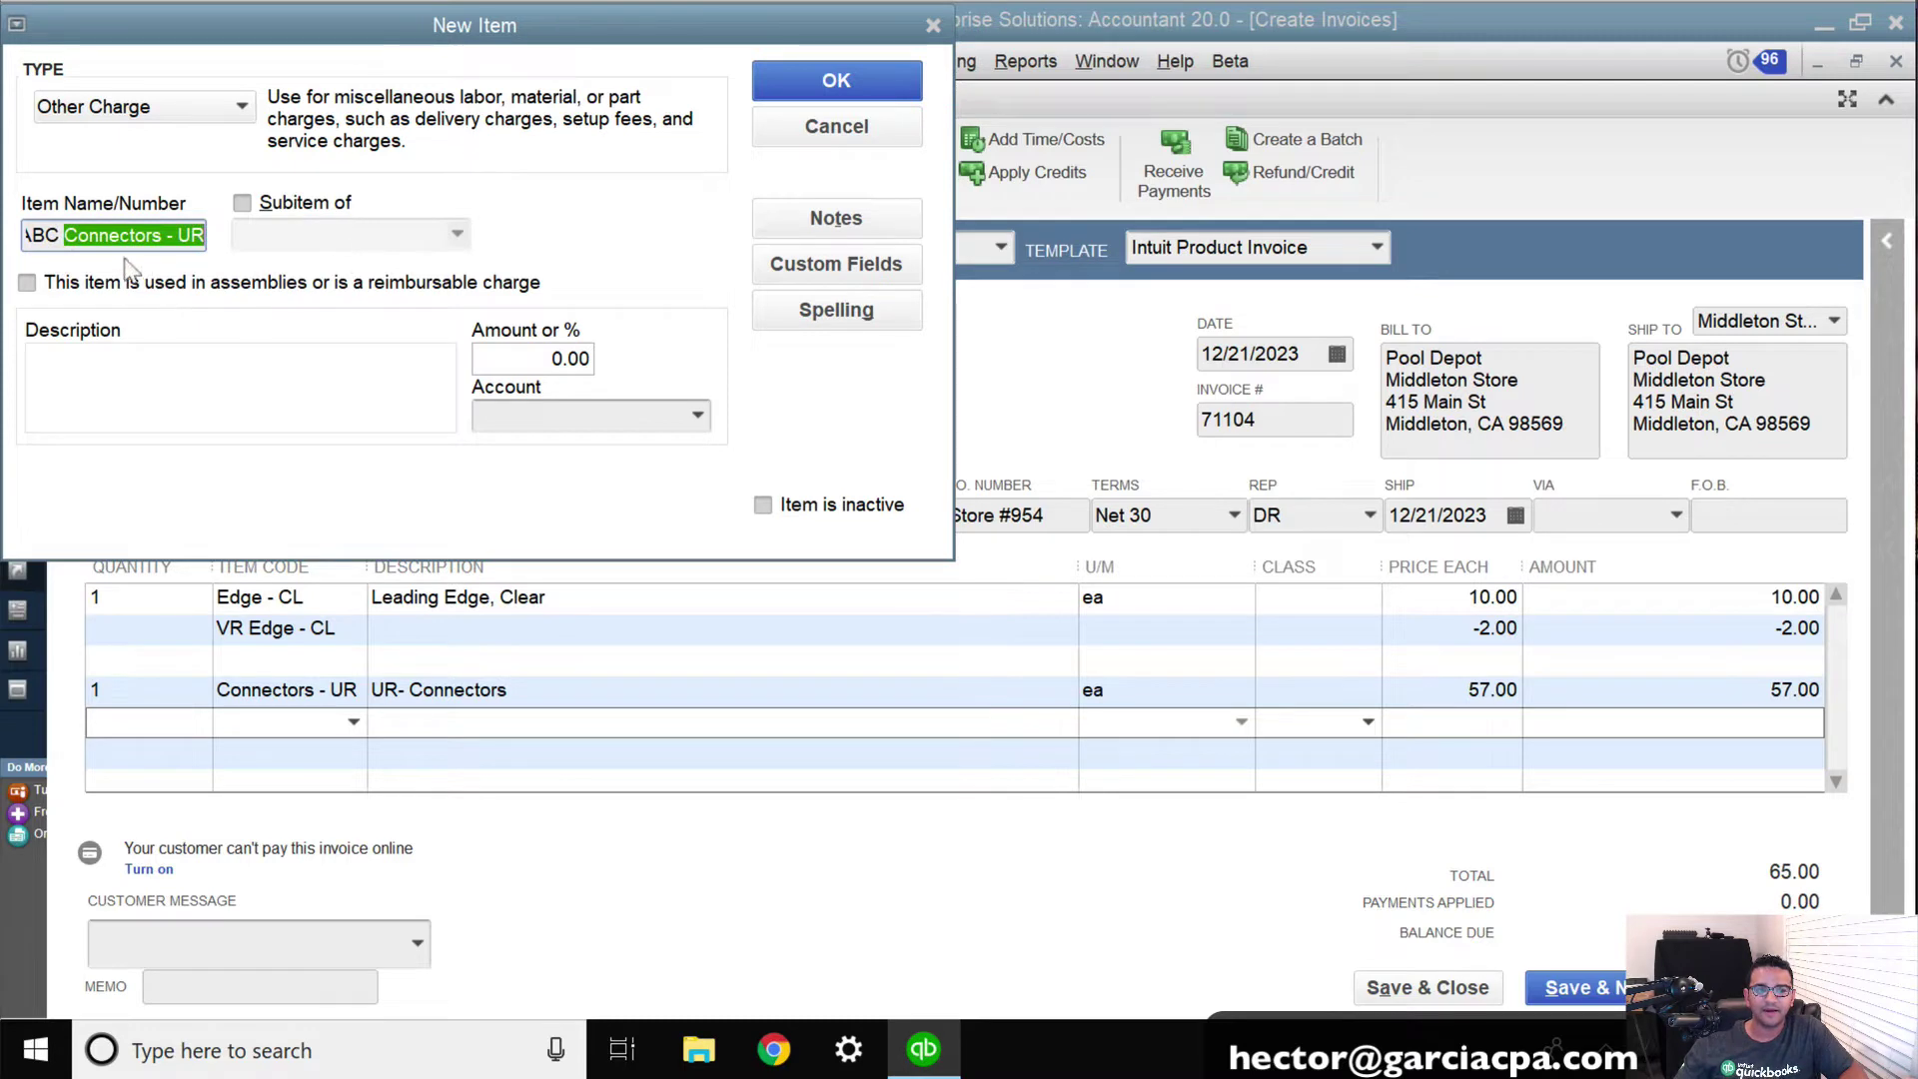
{"action": "left_click_drag", "start_coordinate": [110, 236], "coordinate": [5, 222]}
{"action": "left_click", "coordinate": [38, 231]}
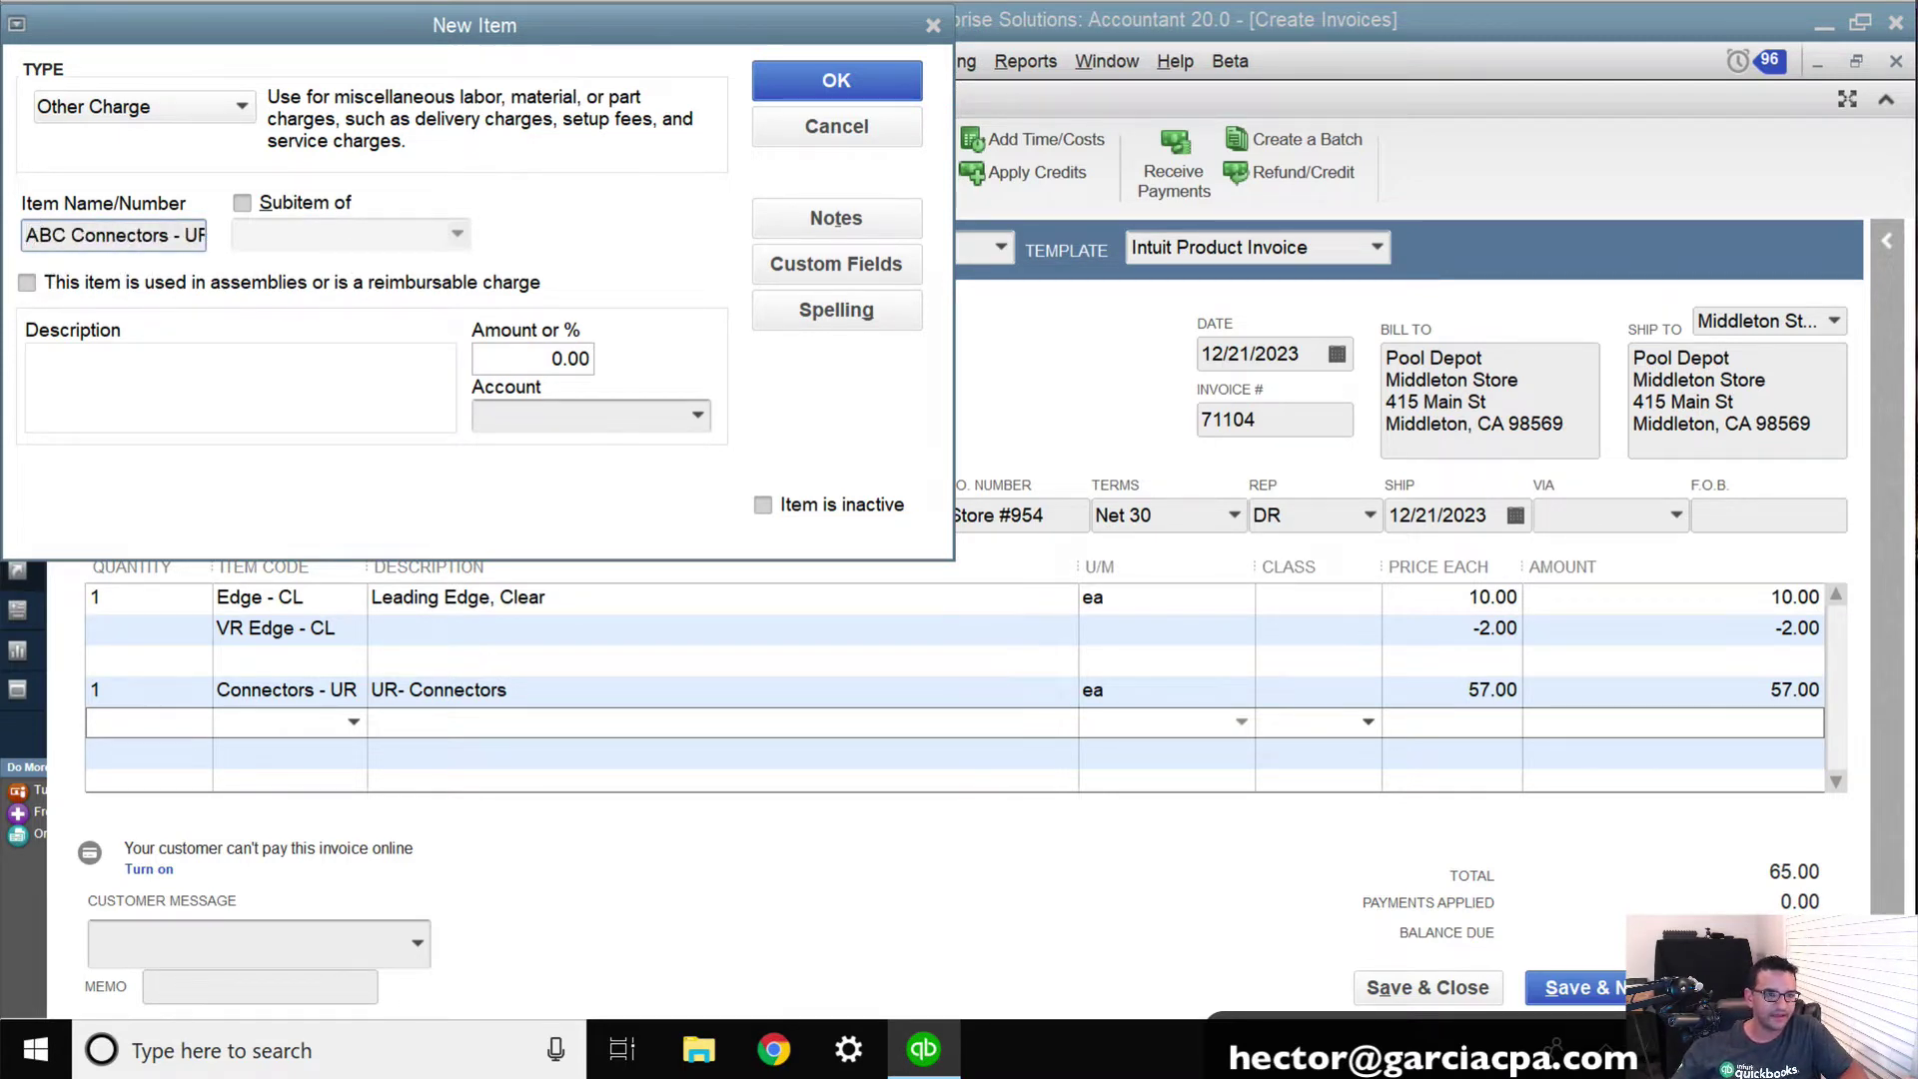
{"action": "left_click", "coordinate": [24, 236]}
{"action": "type", "text": "VR"}
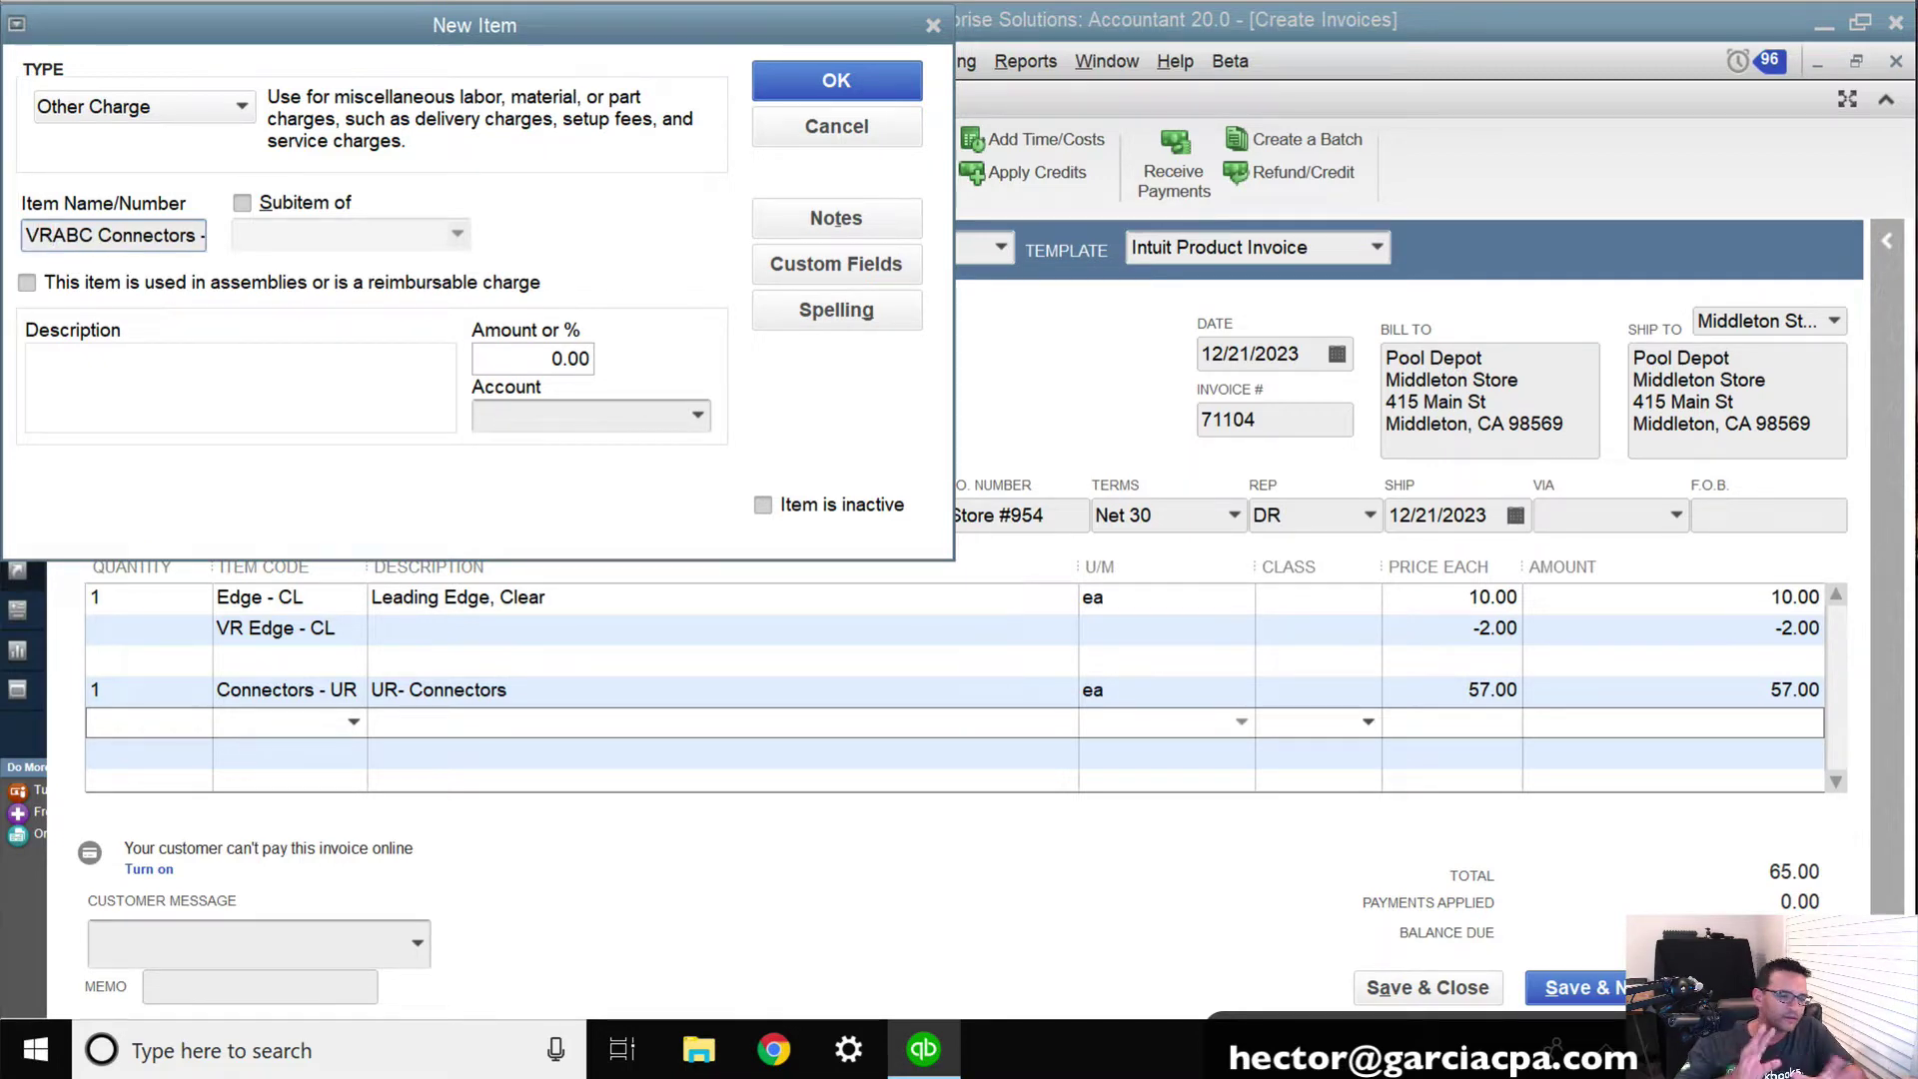
Step: Post the item to Vendor Rebates Receivables and add it to the invoice at 0.00
{"action": "left_click", "coordinate": [704, 423]}
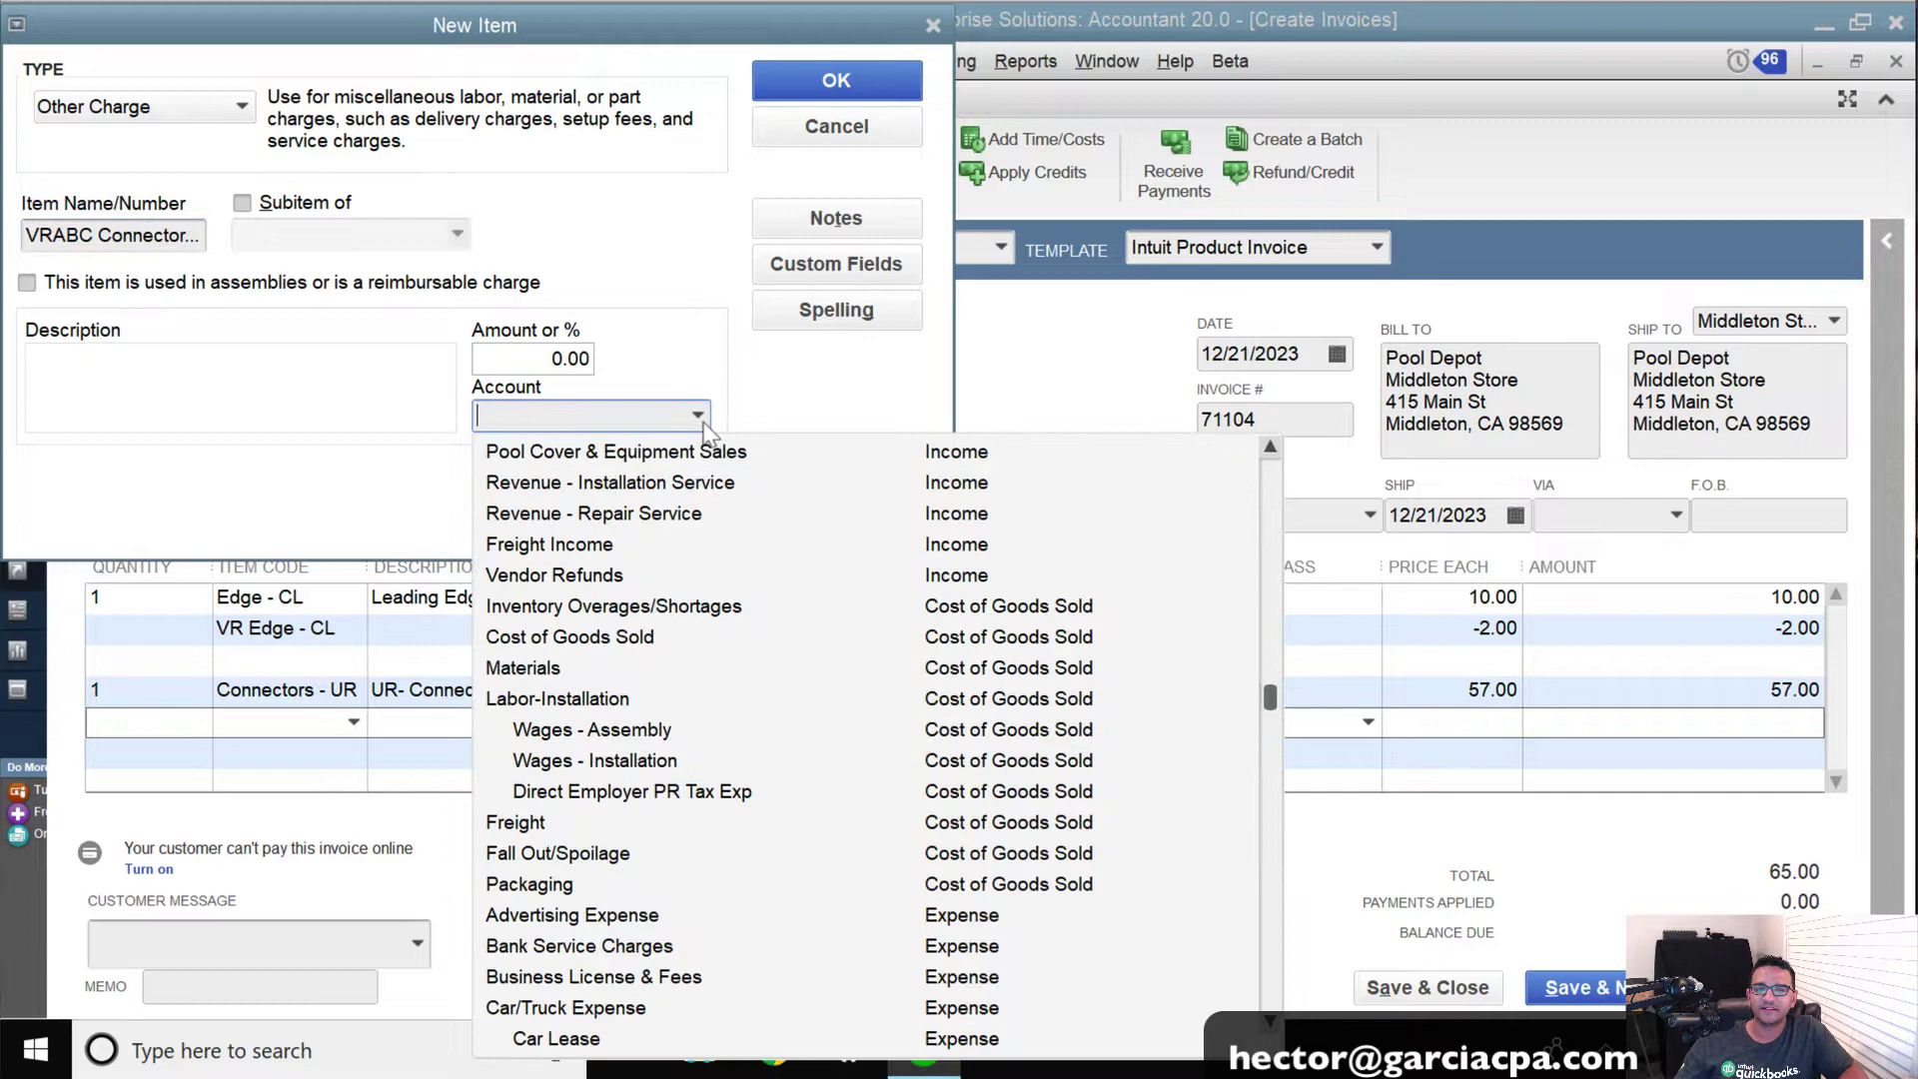
{"action": "left_click_drag", "start_coordinate": [1266, 697], "coordinate": [1264, 495]}
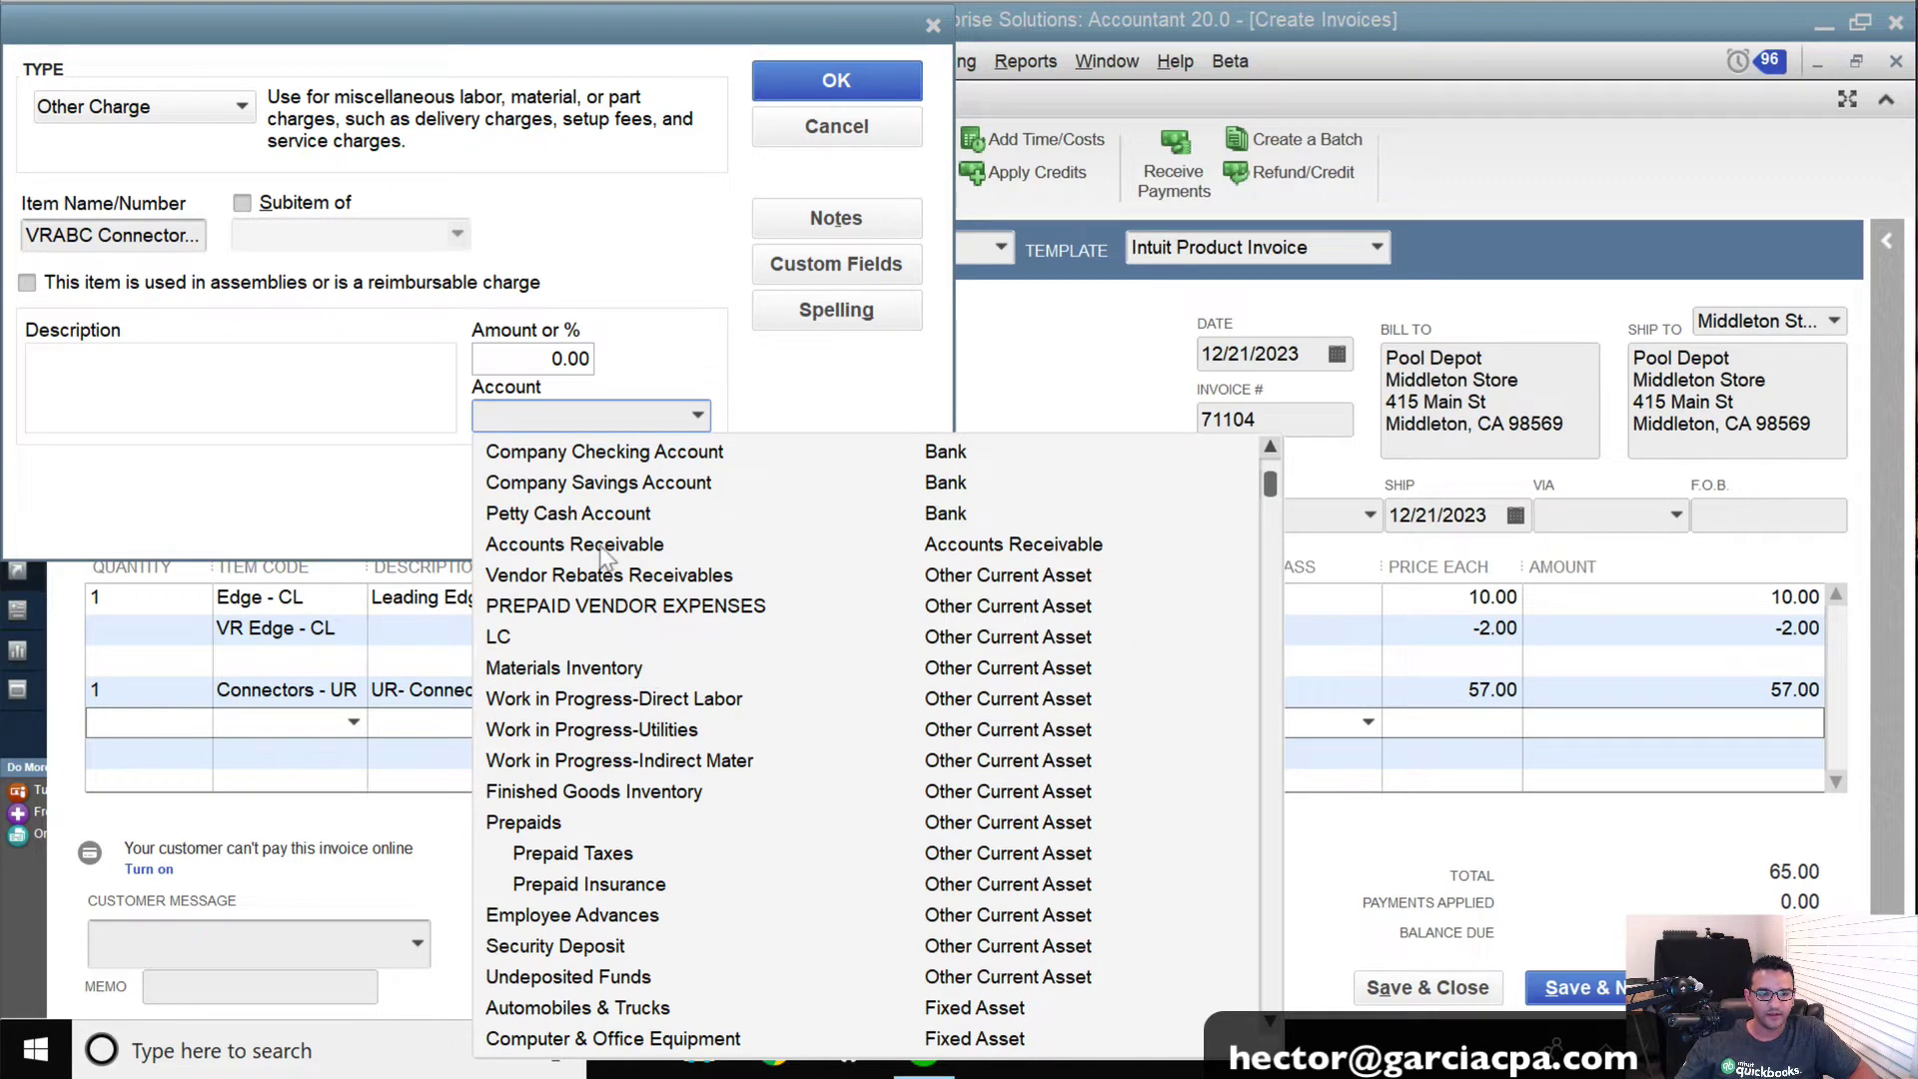
{"action": "left_click", "coordinate": [681, 578]}
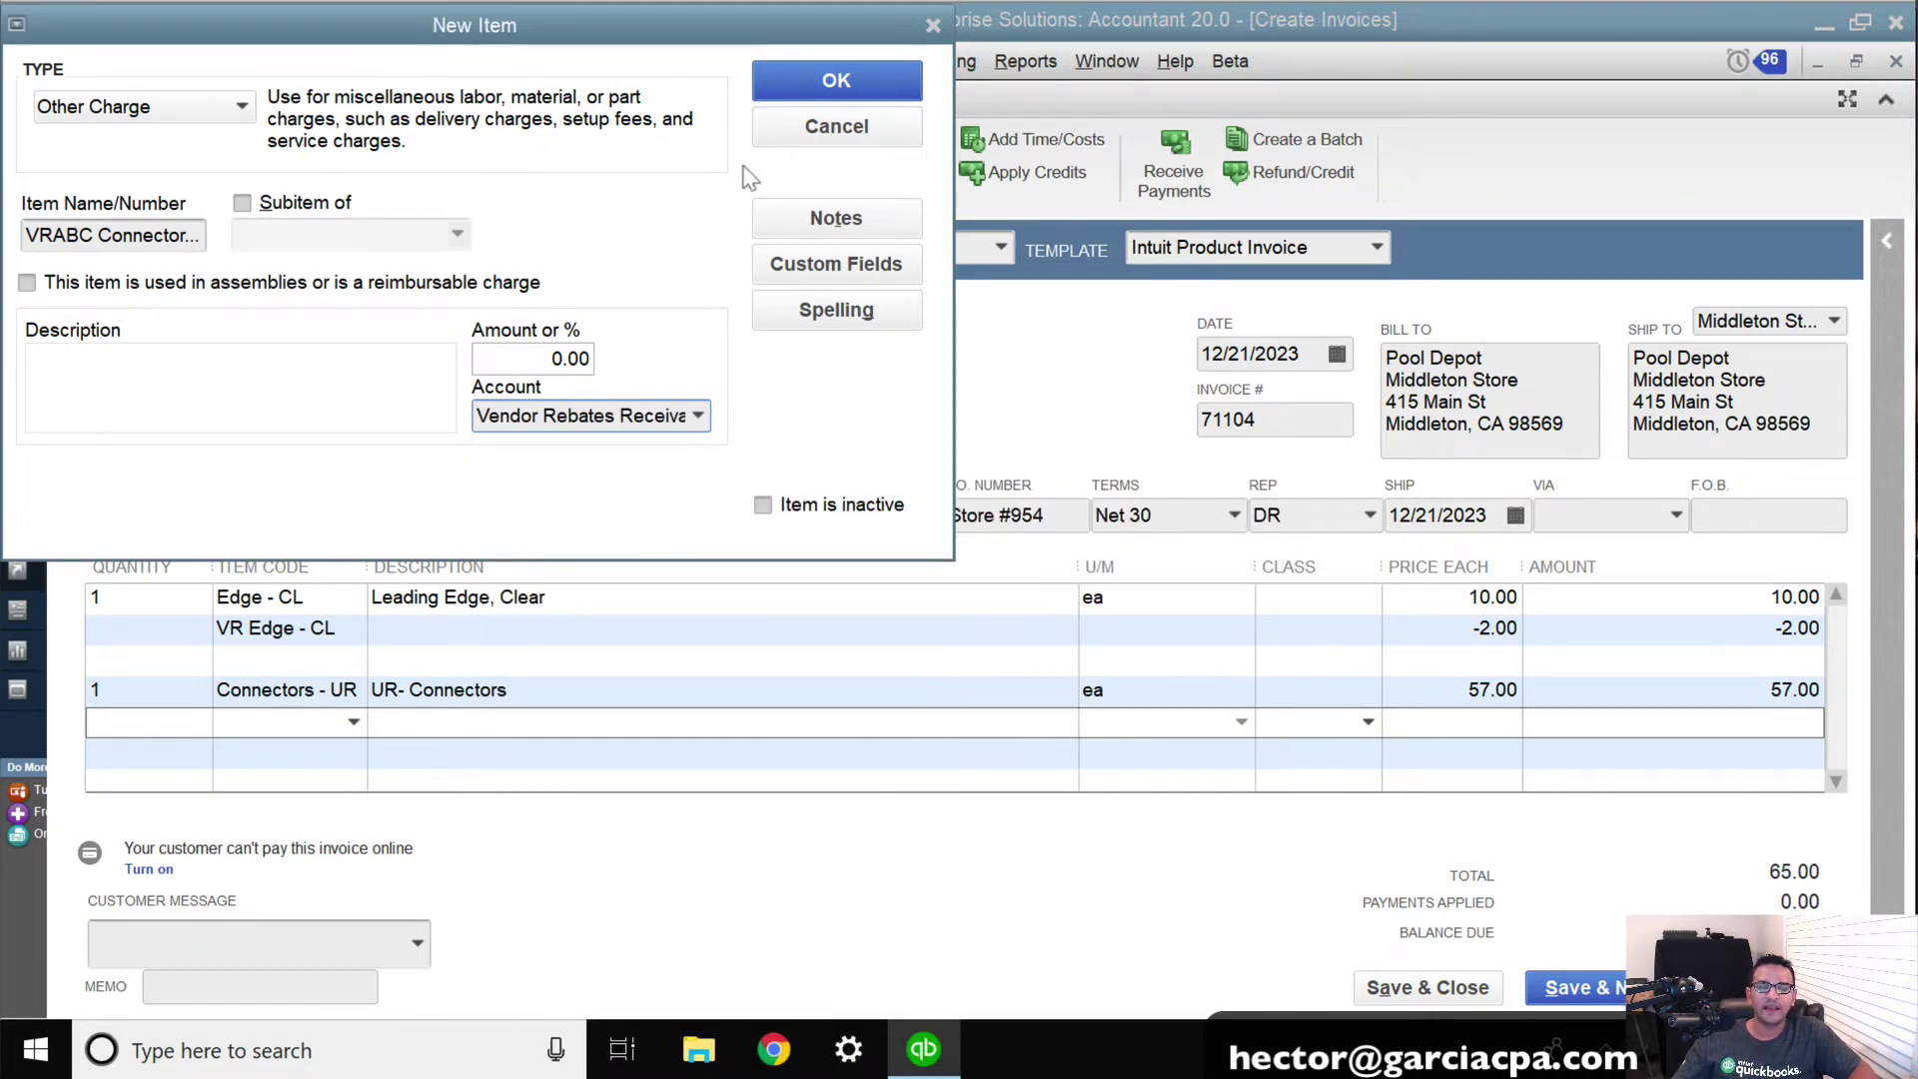
{"action": "left_click", "coordinate": [803, 88]}
{"action": "left_click", "coordinate": [328, 637]}
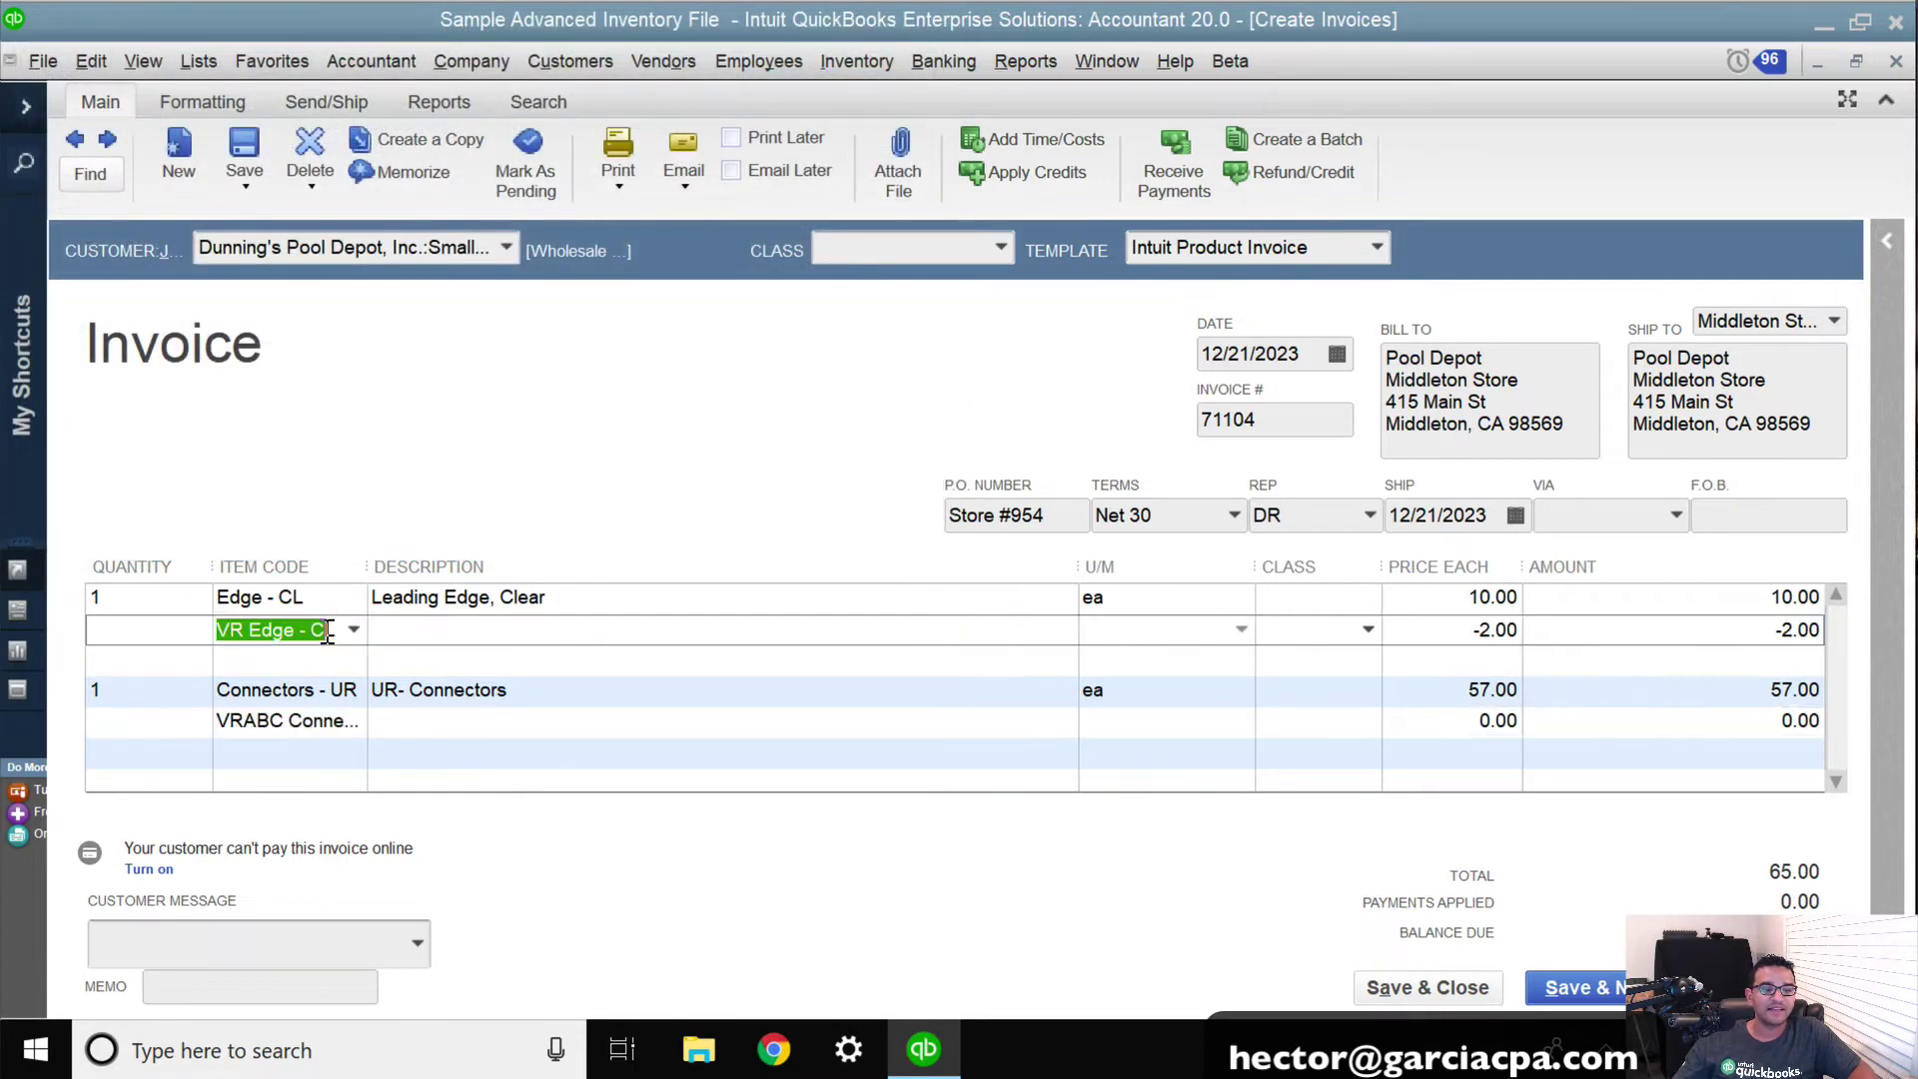
Step: Price the VRABC rebate line at -7.00 and save invoice 71104 totalling 58.00
{"action": "left_click", "coordinate": [1470, 721]}
{"action": "type", "text": "-7"}
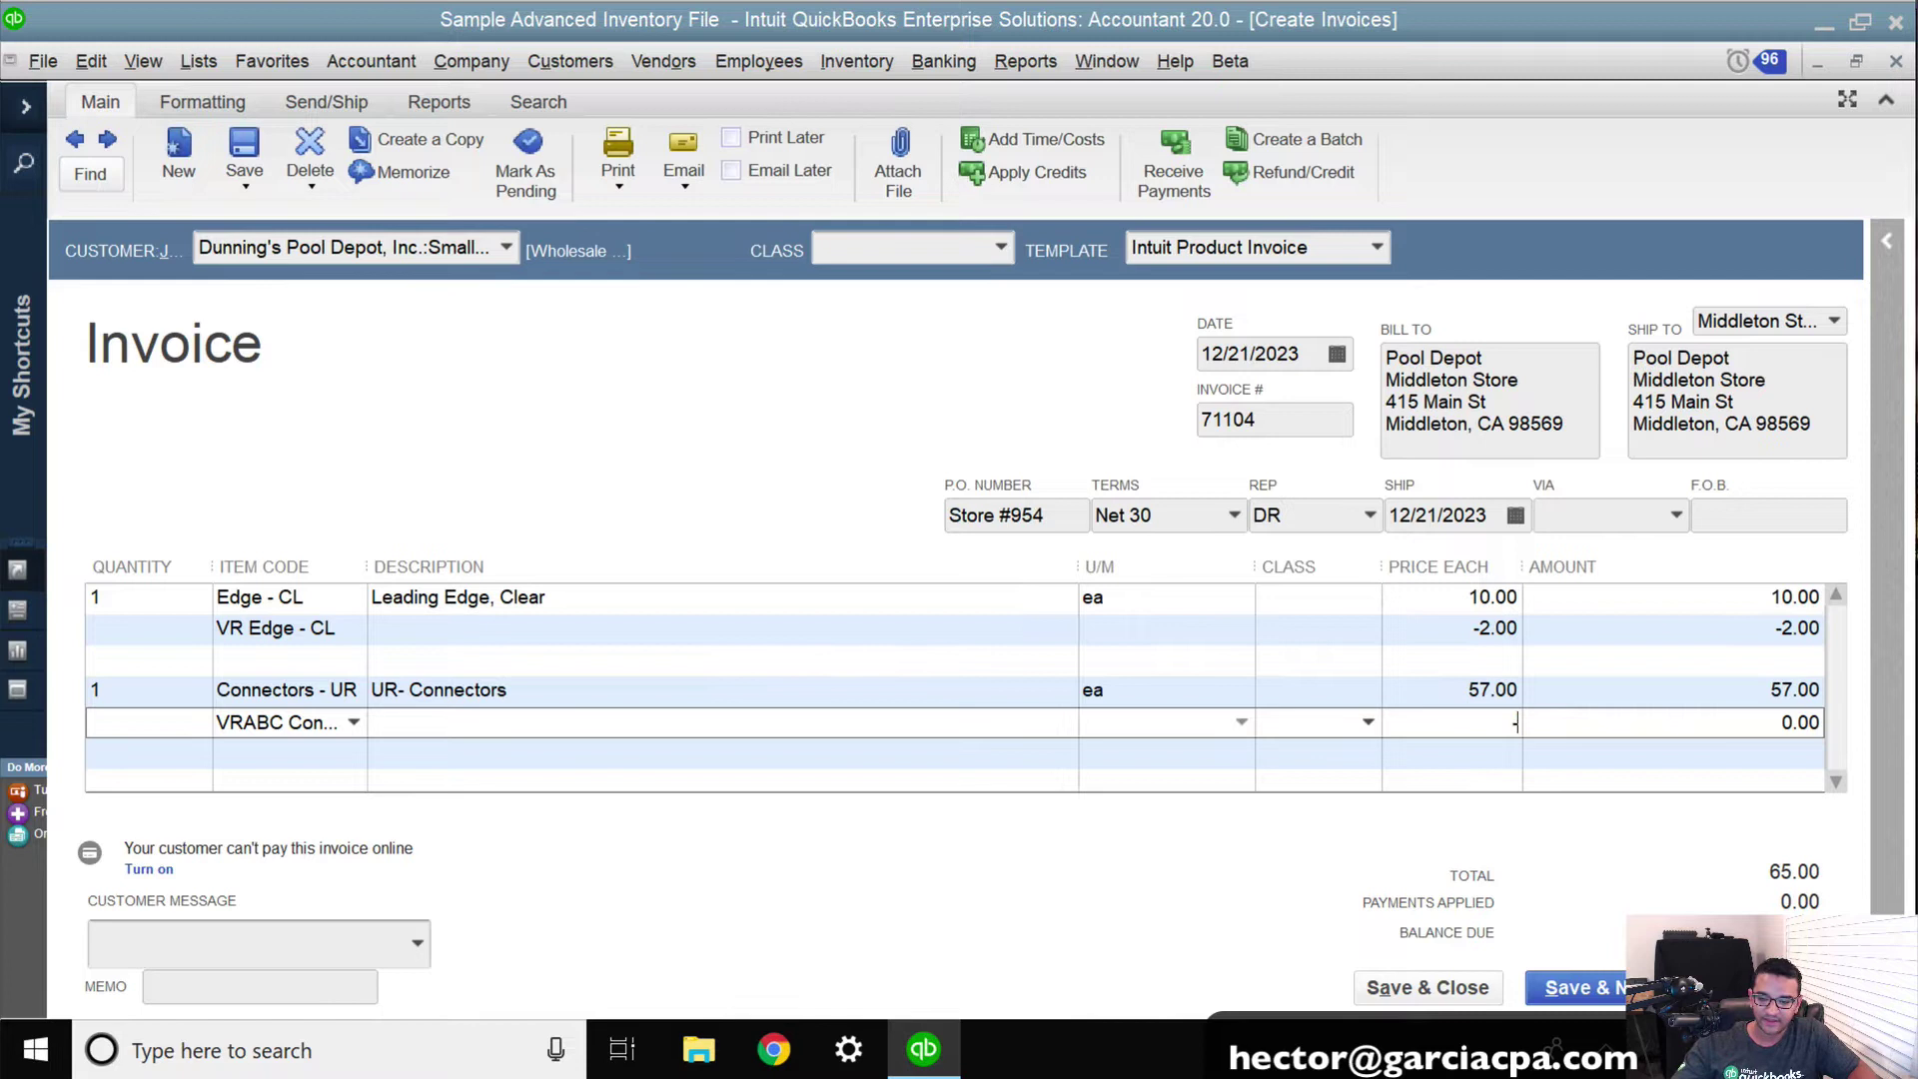
{"action": "key", "text": "Tab"}
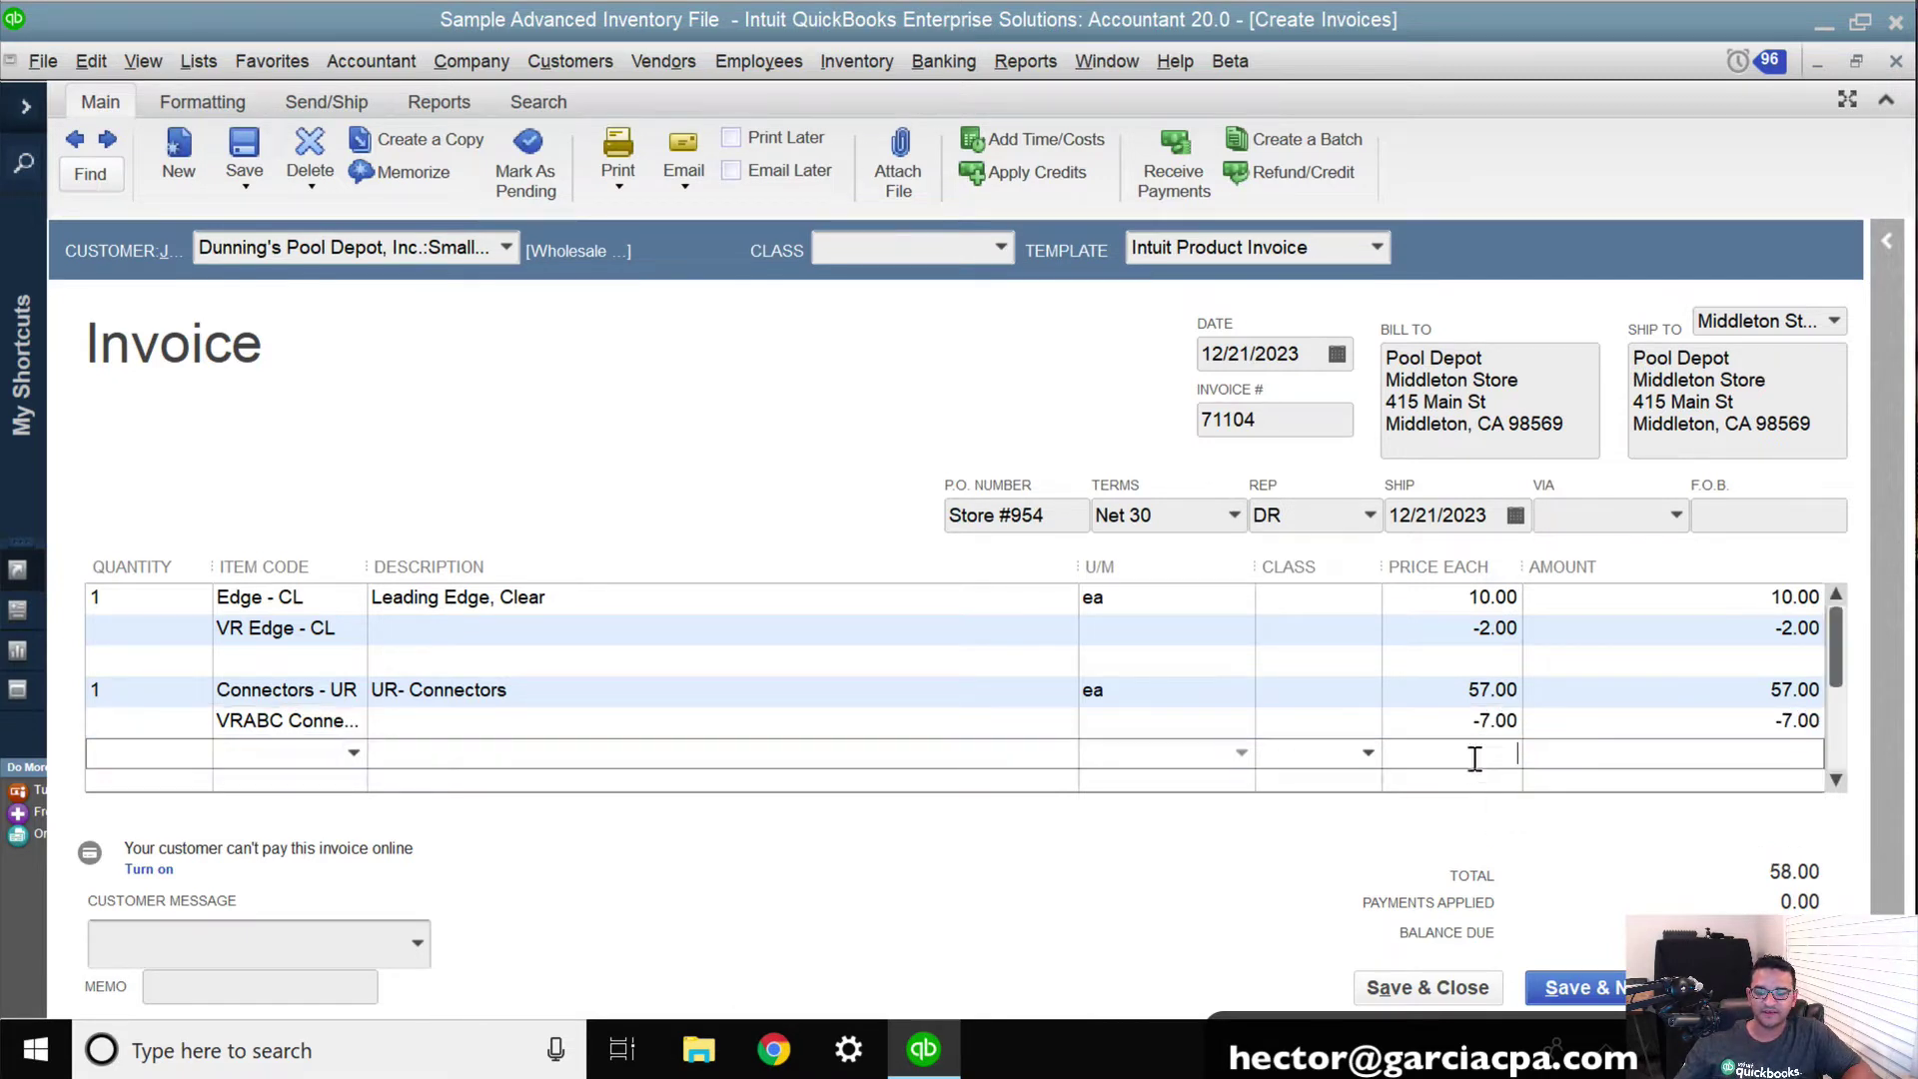
{"action": "left_click", "coordinate": [1448, 598]}
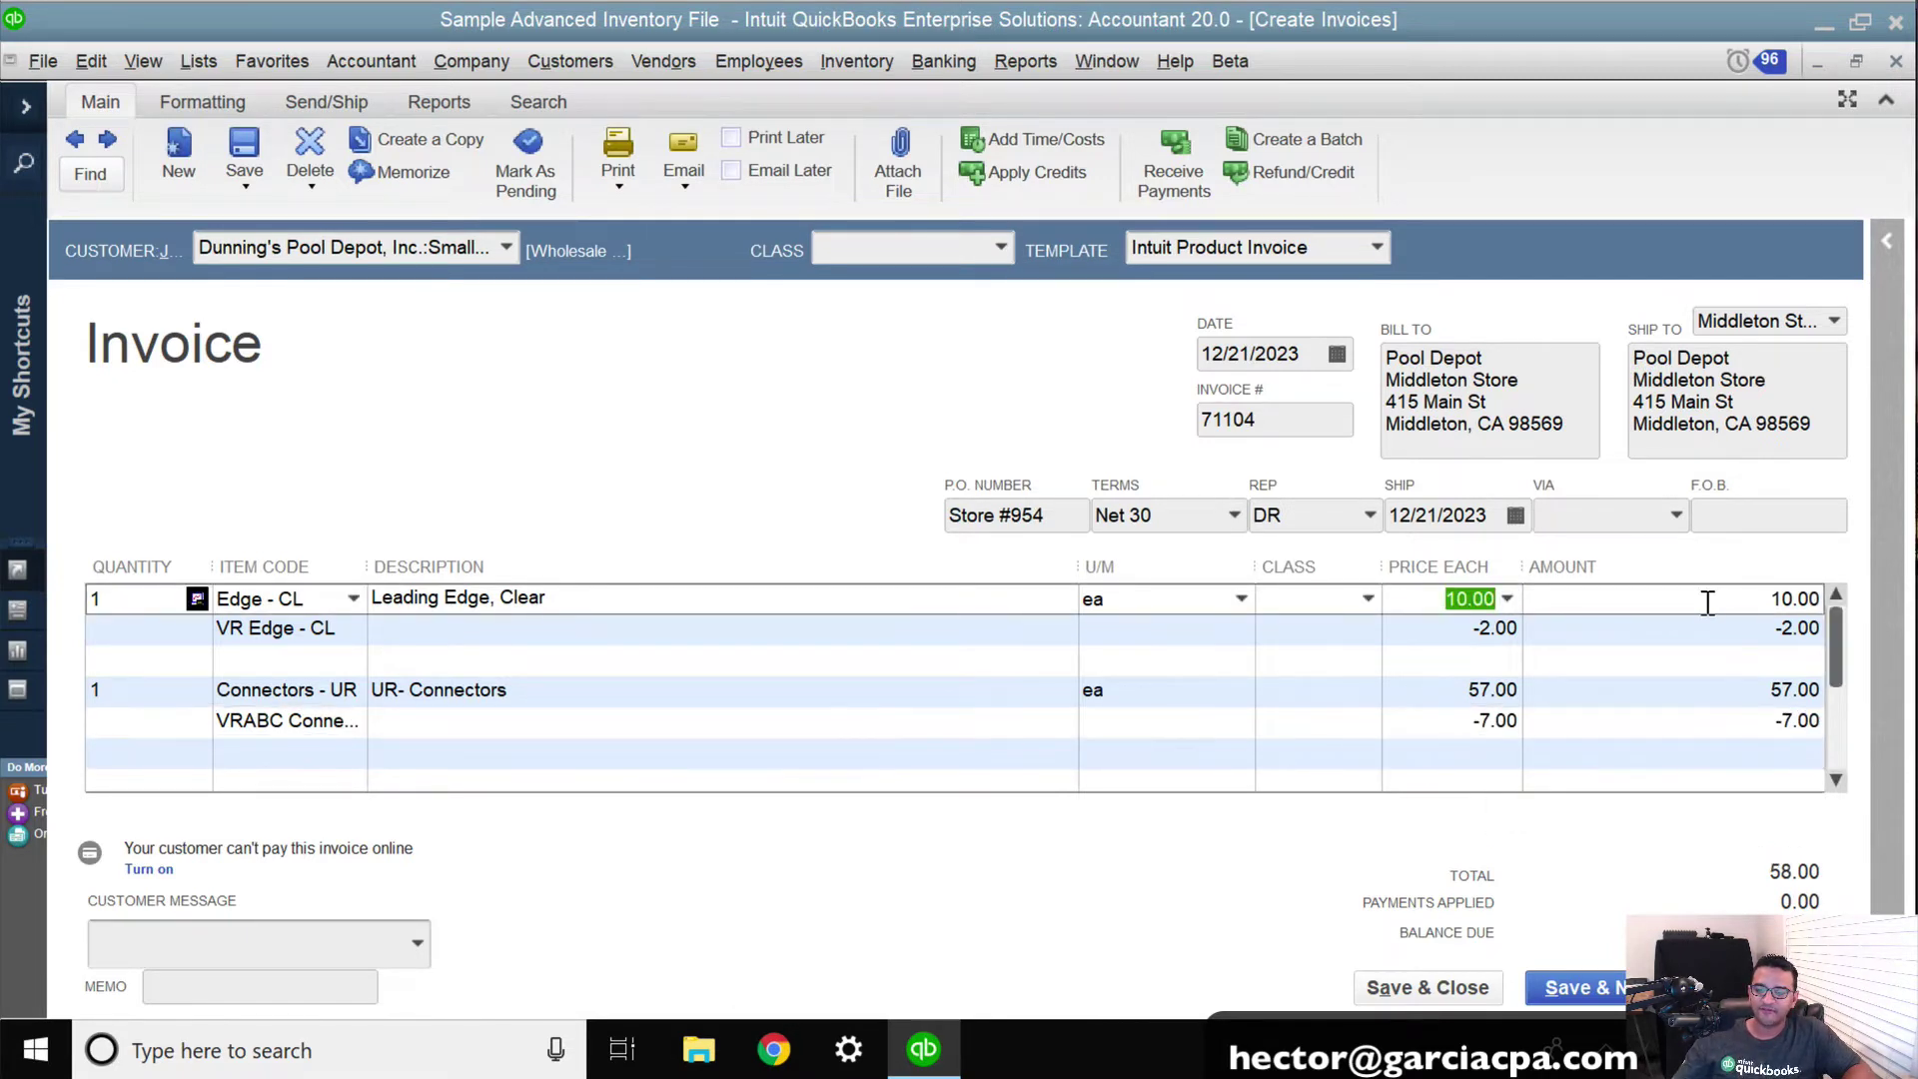
{"action": "left_click", "coordinate": [1438, 691]}
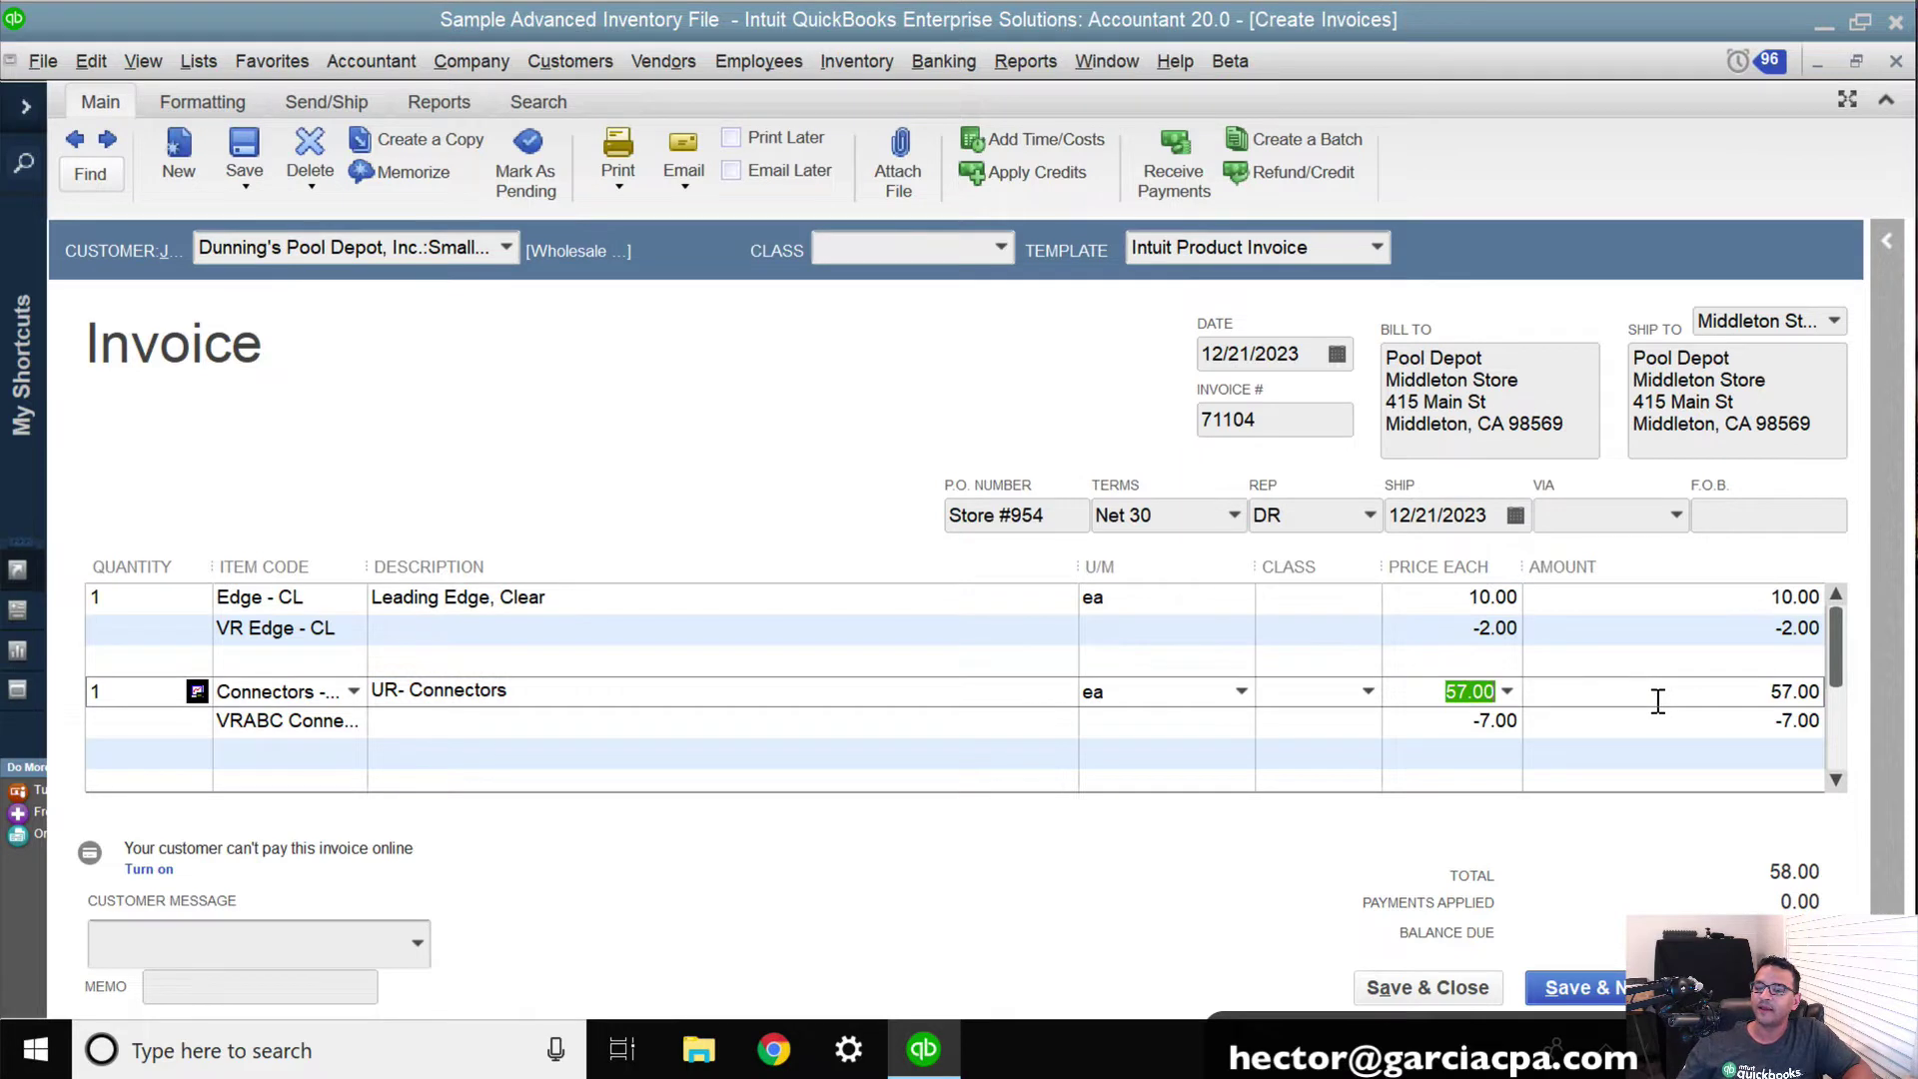
{"action": "left_click", "coordinate": [1473, 628]}
{"action": "left_click", "coordinate": [1475, 721]}
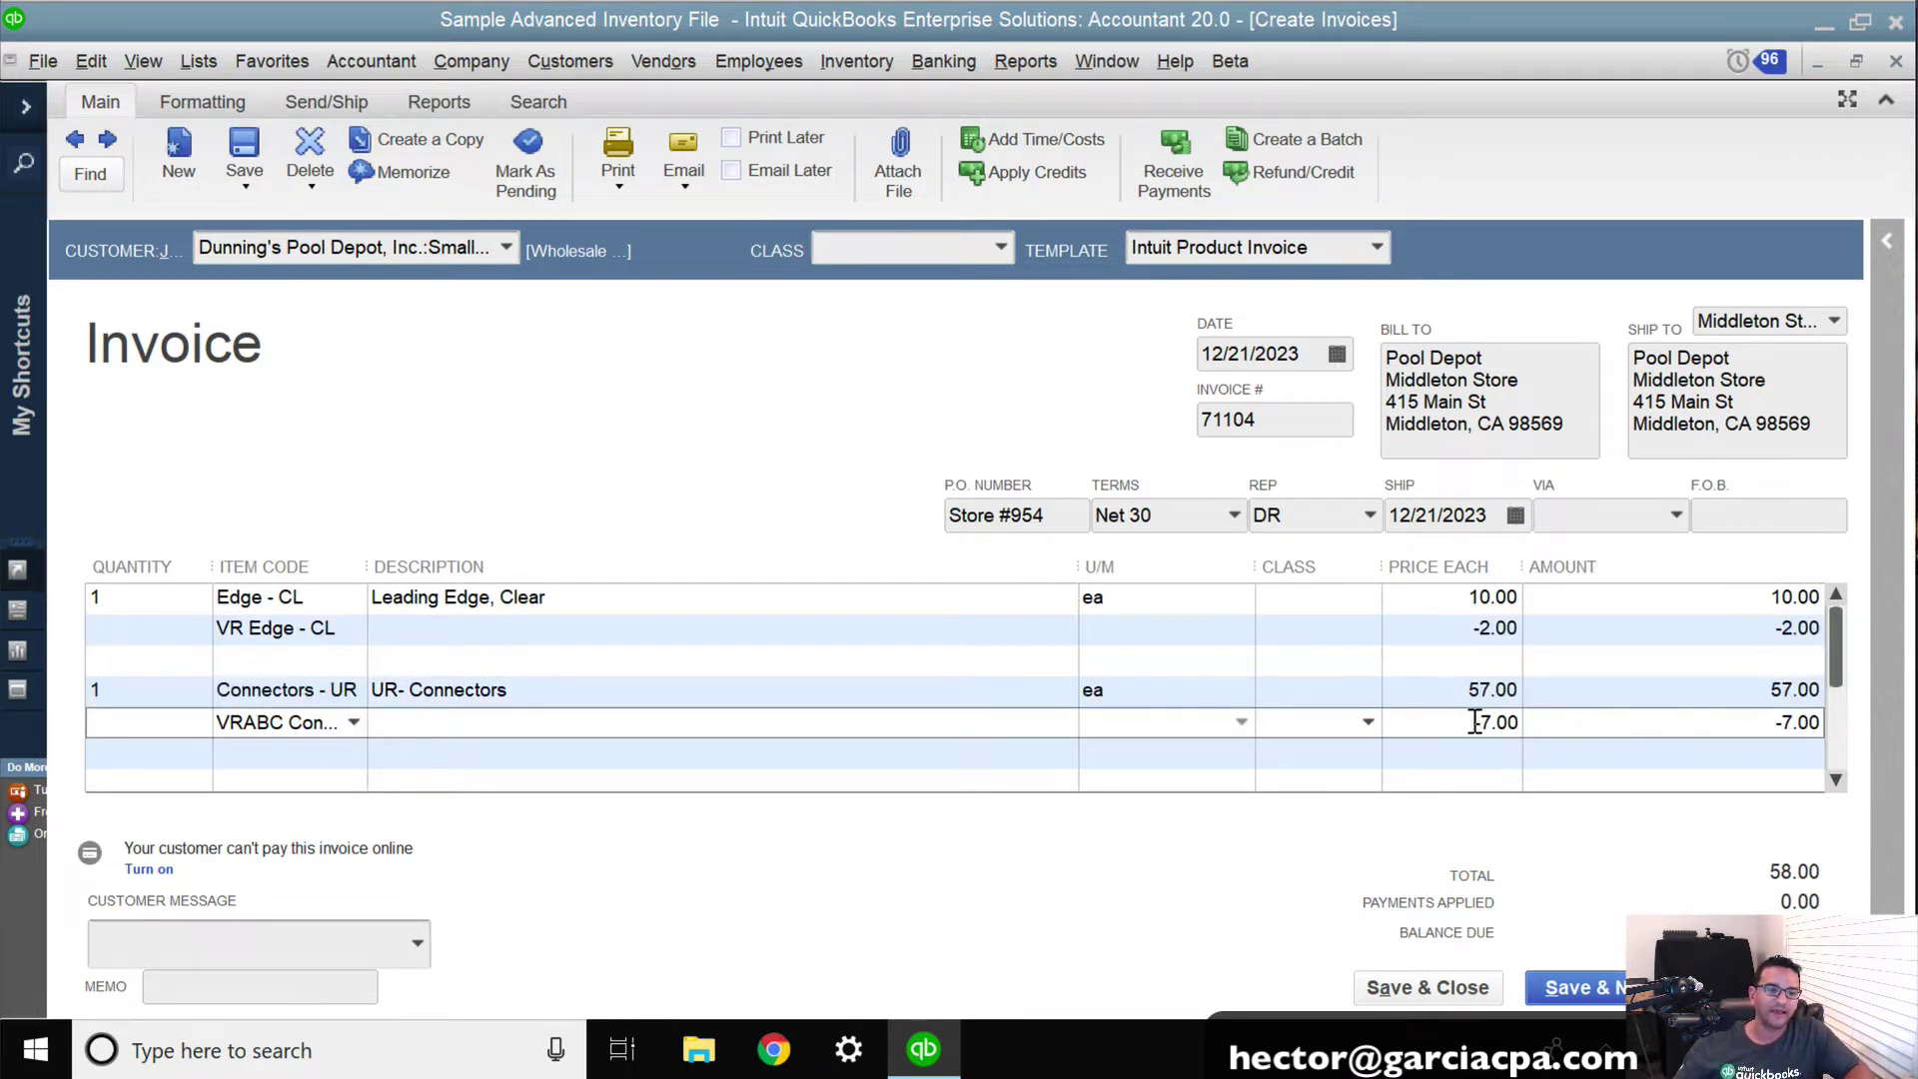
{"action": "left_click", "coordinate": [244, 152]}
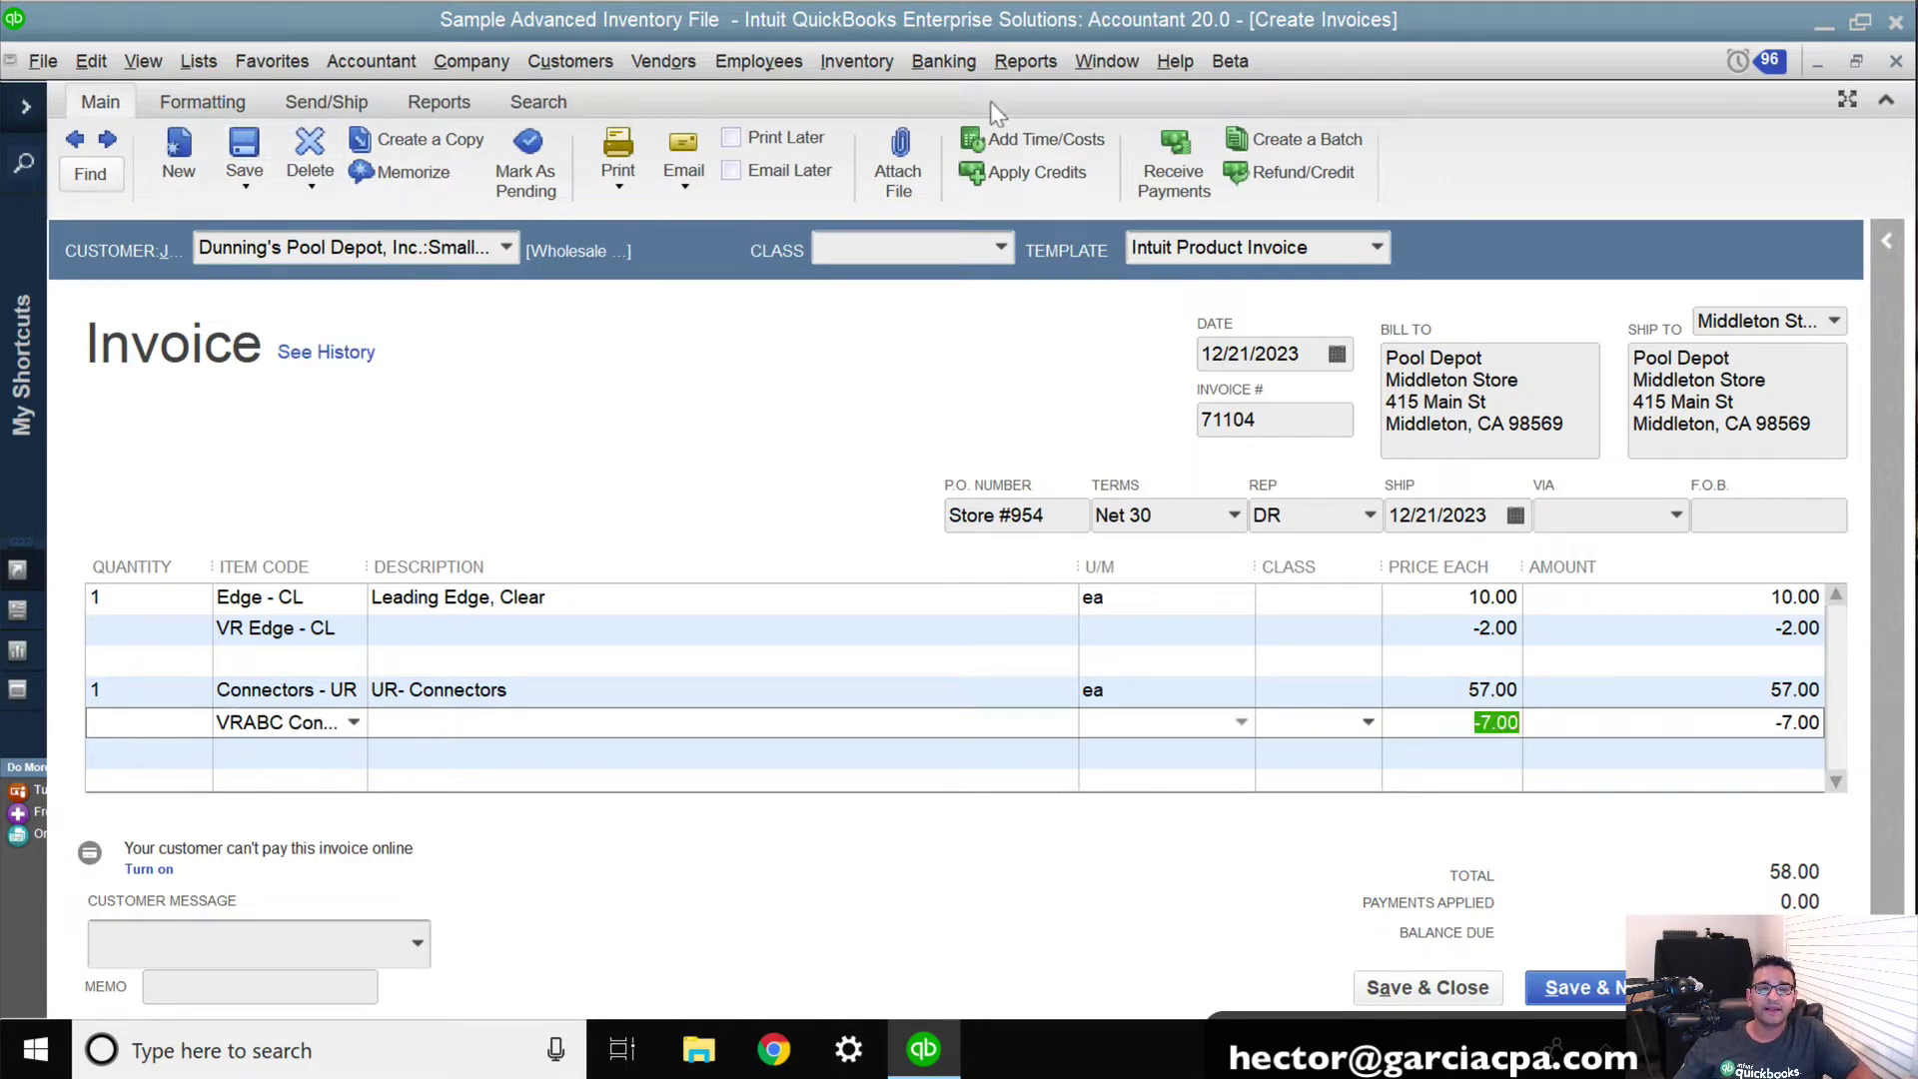
Step: Start a Custom Transaction Detail Report with the date range set to All
{"action": "left_click", "coordinate": [1022, 64]}
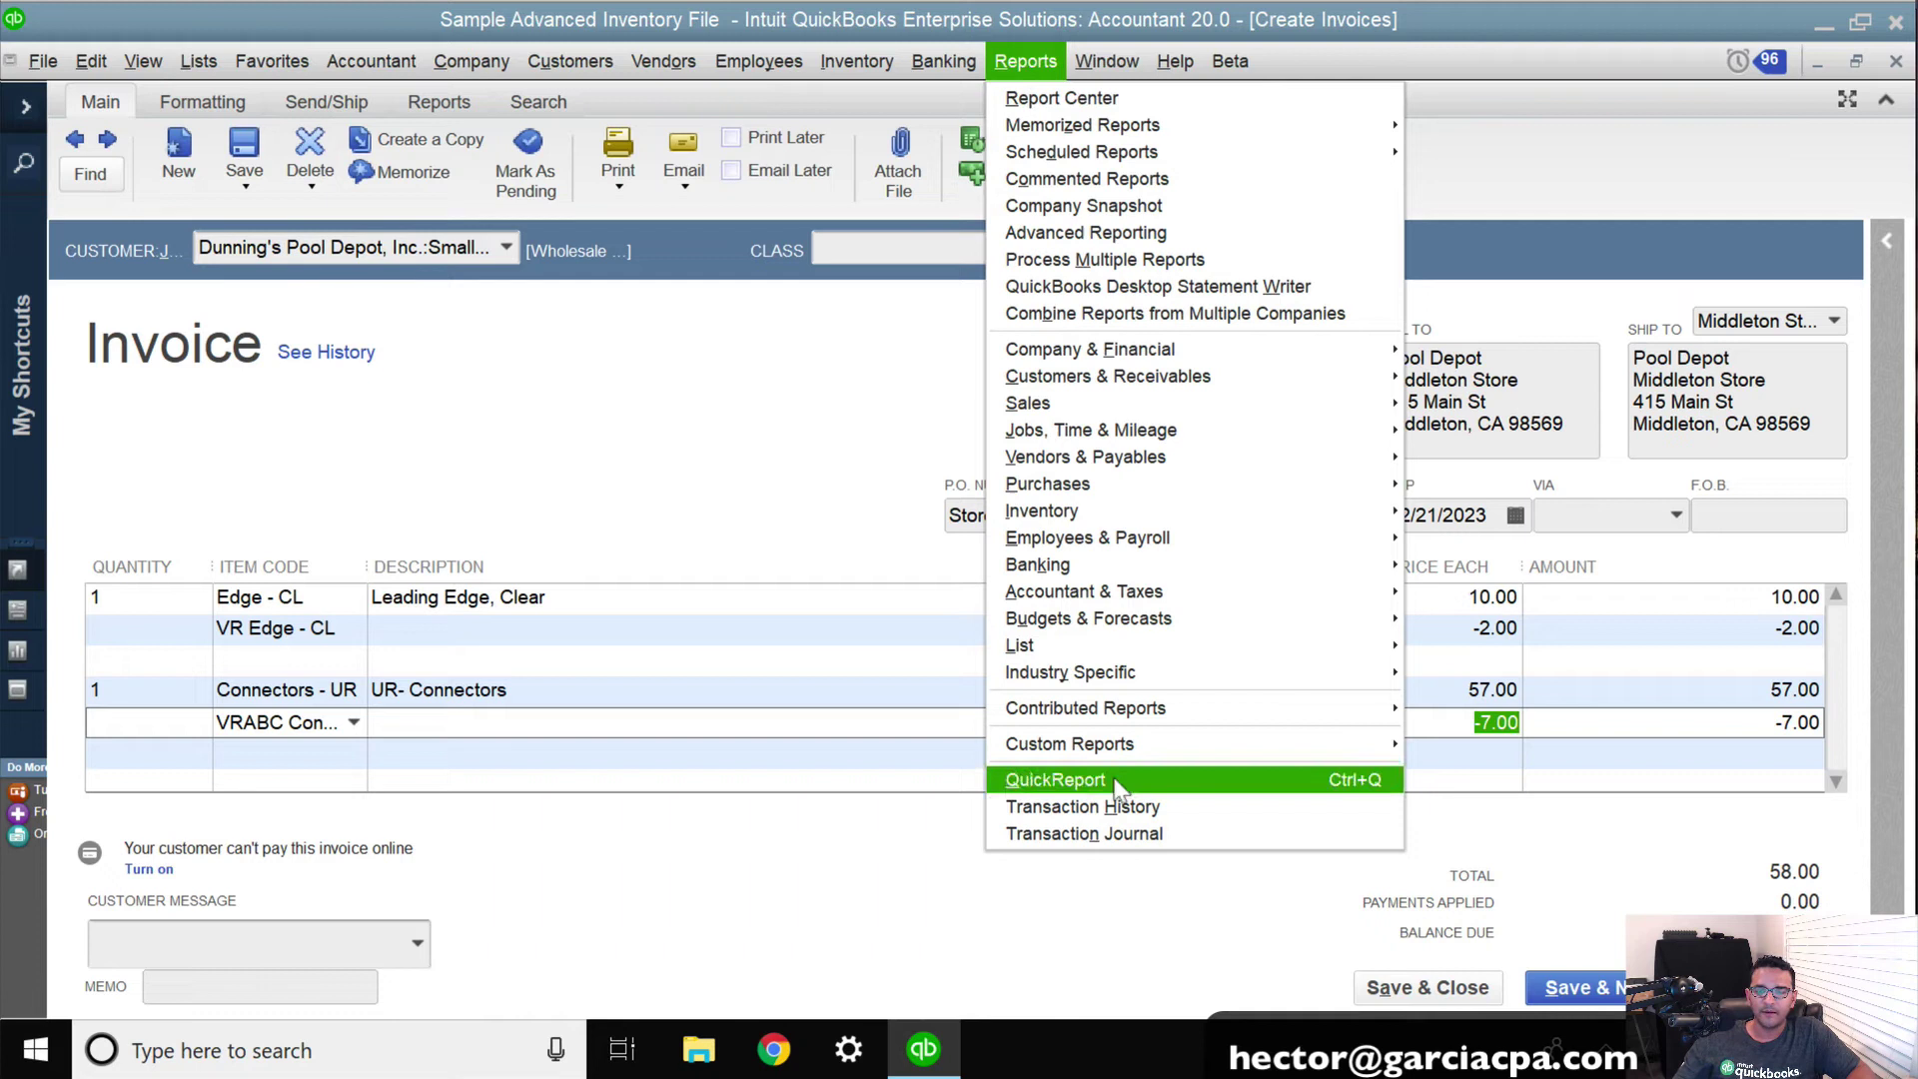
{"action": "mouse_move", "coordinate": [1119, 747]}
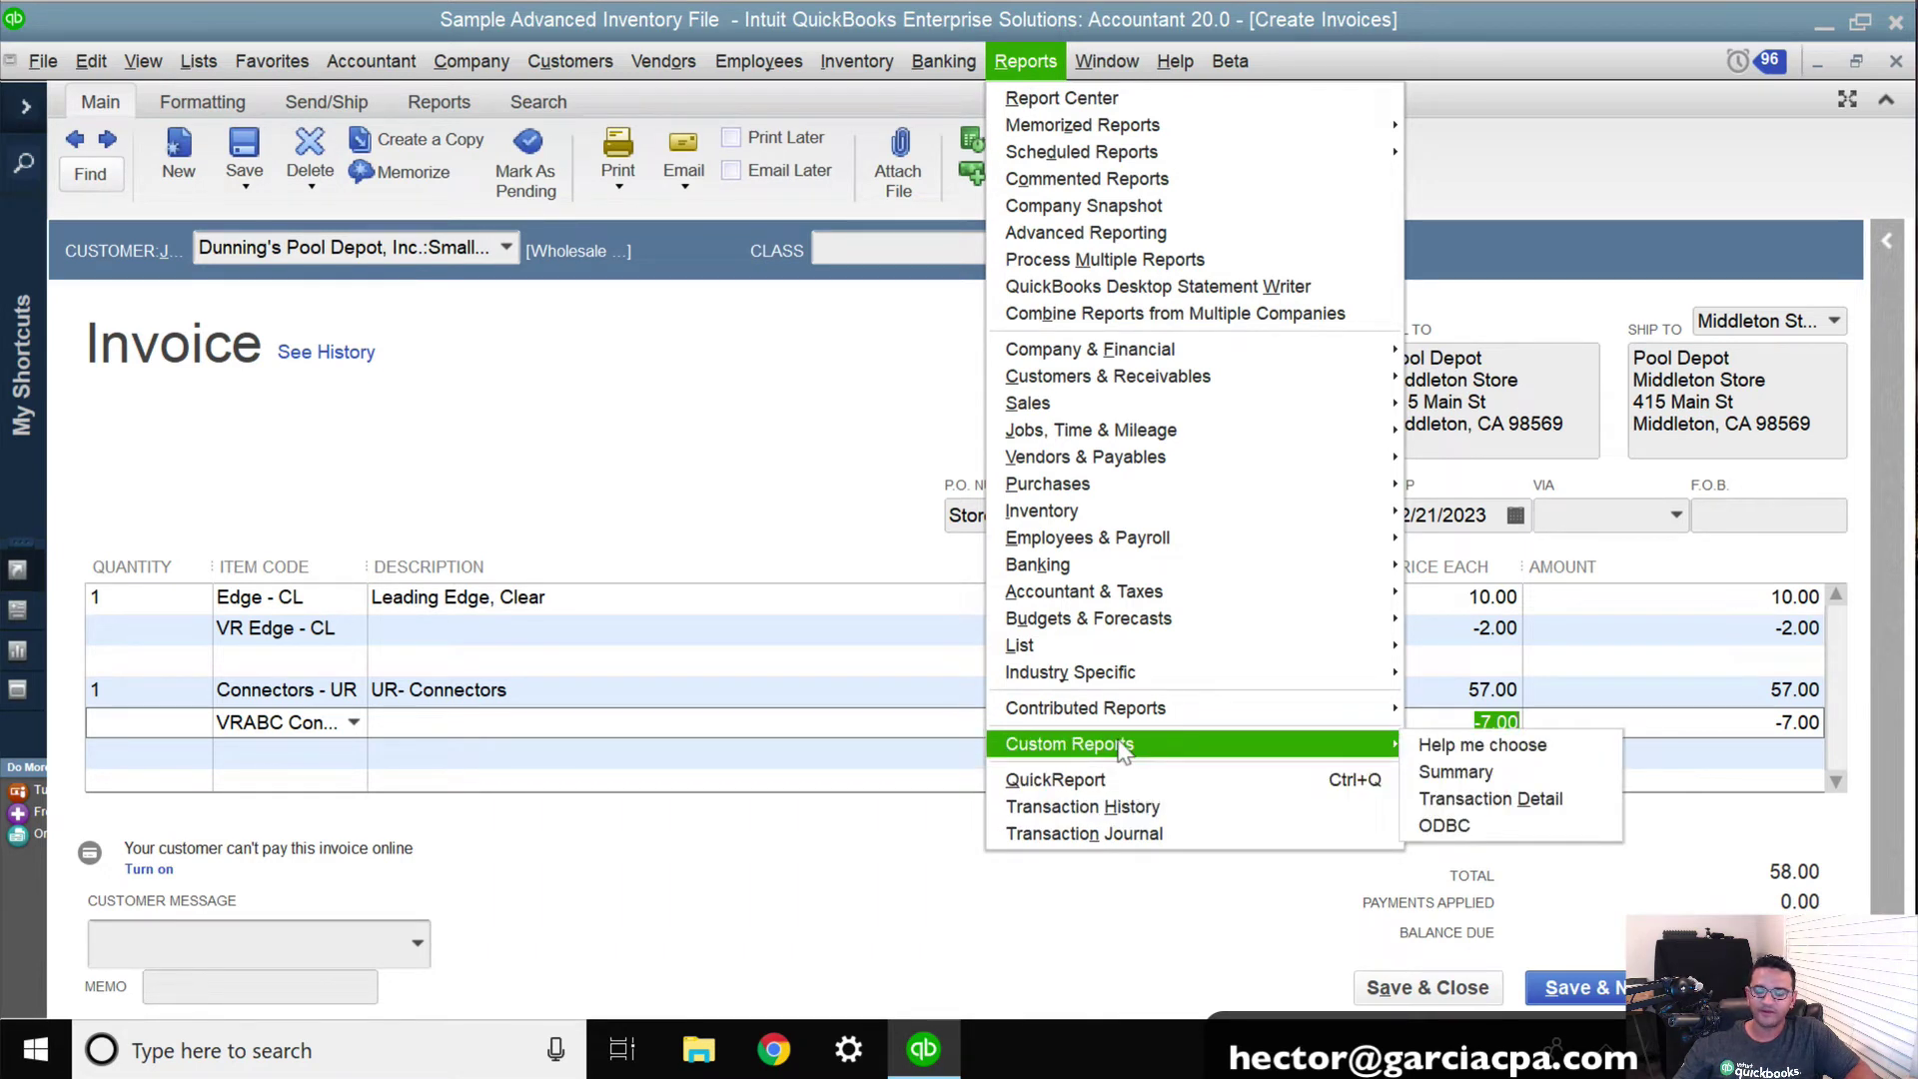
{"action": "left_click", "coordinate": [1503, 804]}
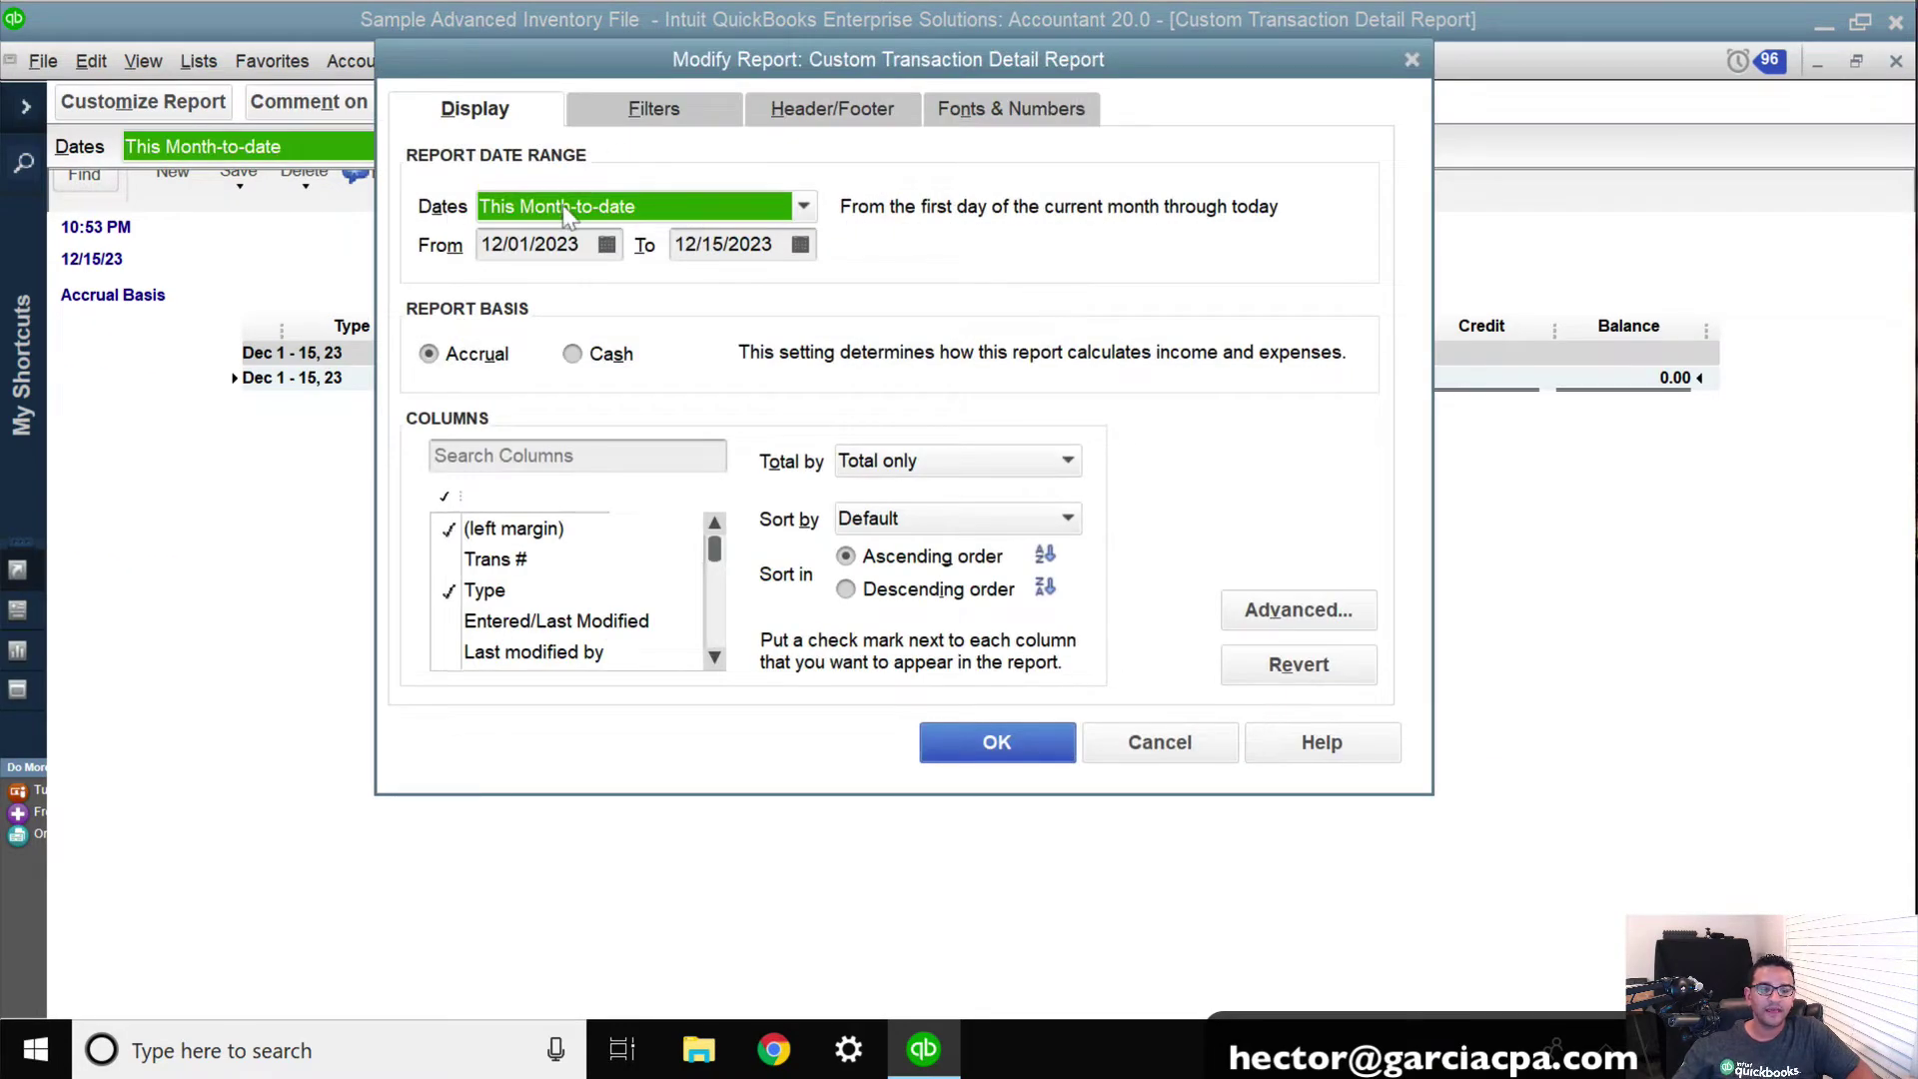
{"action": "left_click", "coordinate": [561, 206]}
{"action": "left_click", "coordinate": [530, 230]}
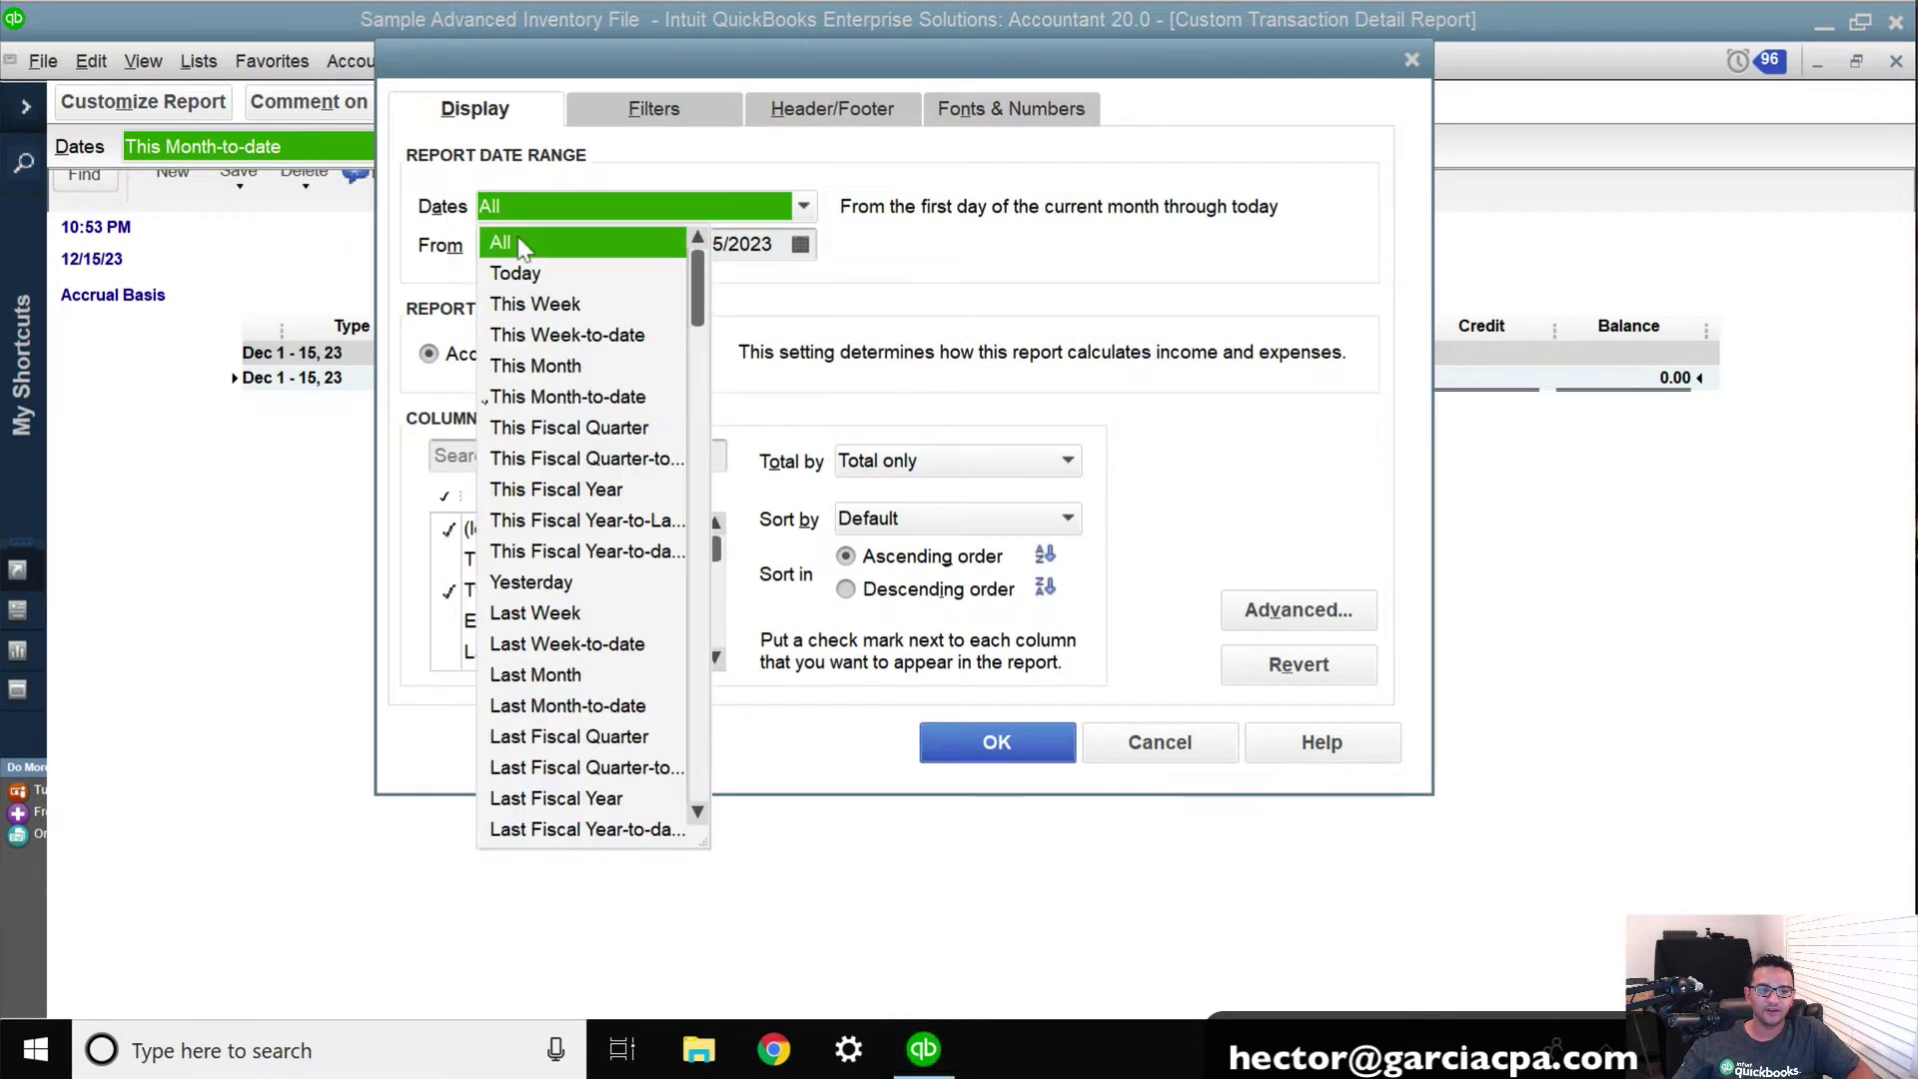
Step: Filter the report by Item to All other charges, listing the 2.00 and 7.00 rebates
{"action": "left_click", "coordinate": [654, 110]}
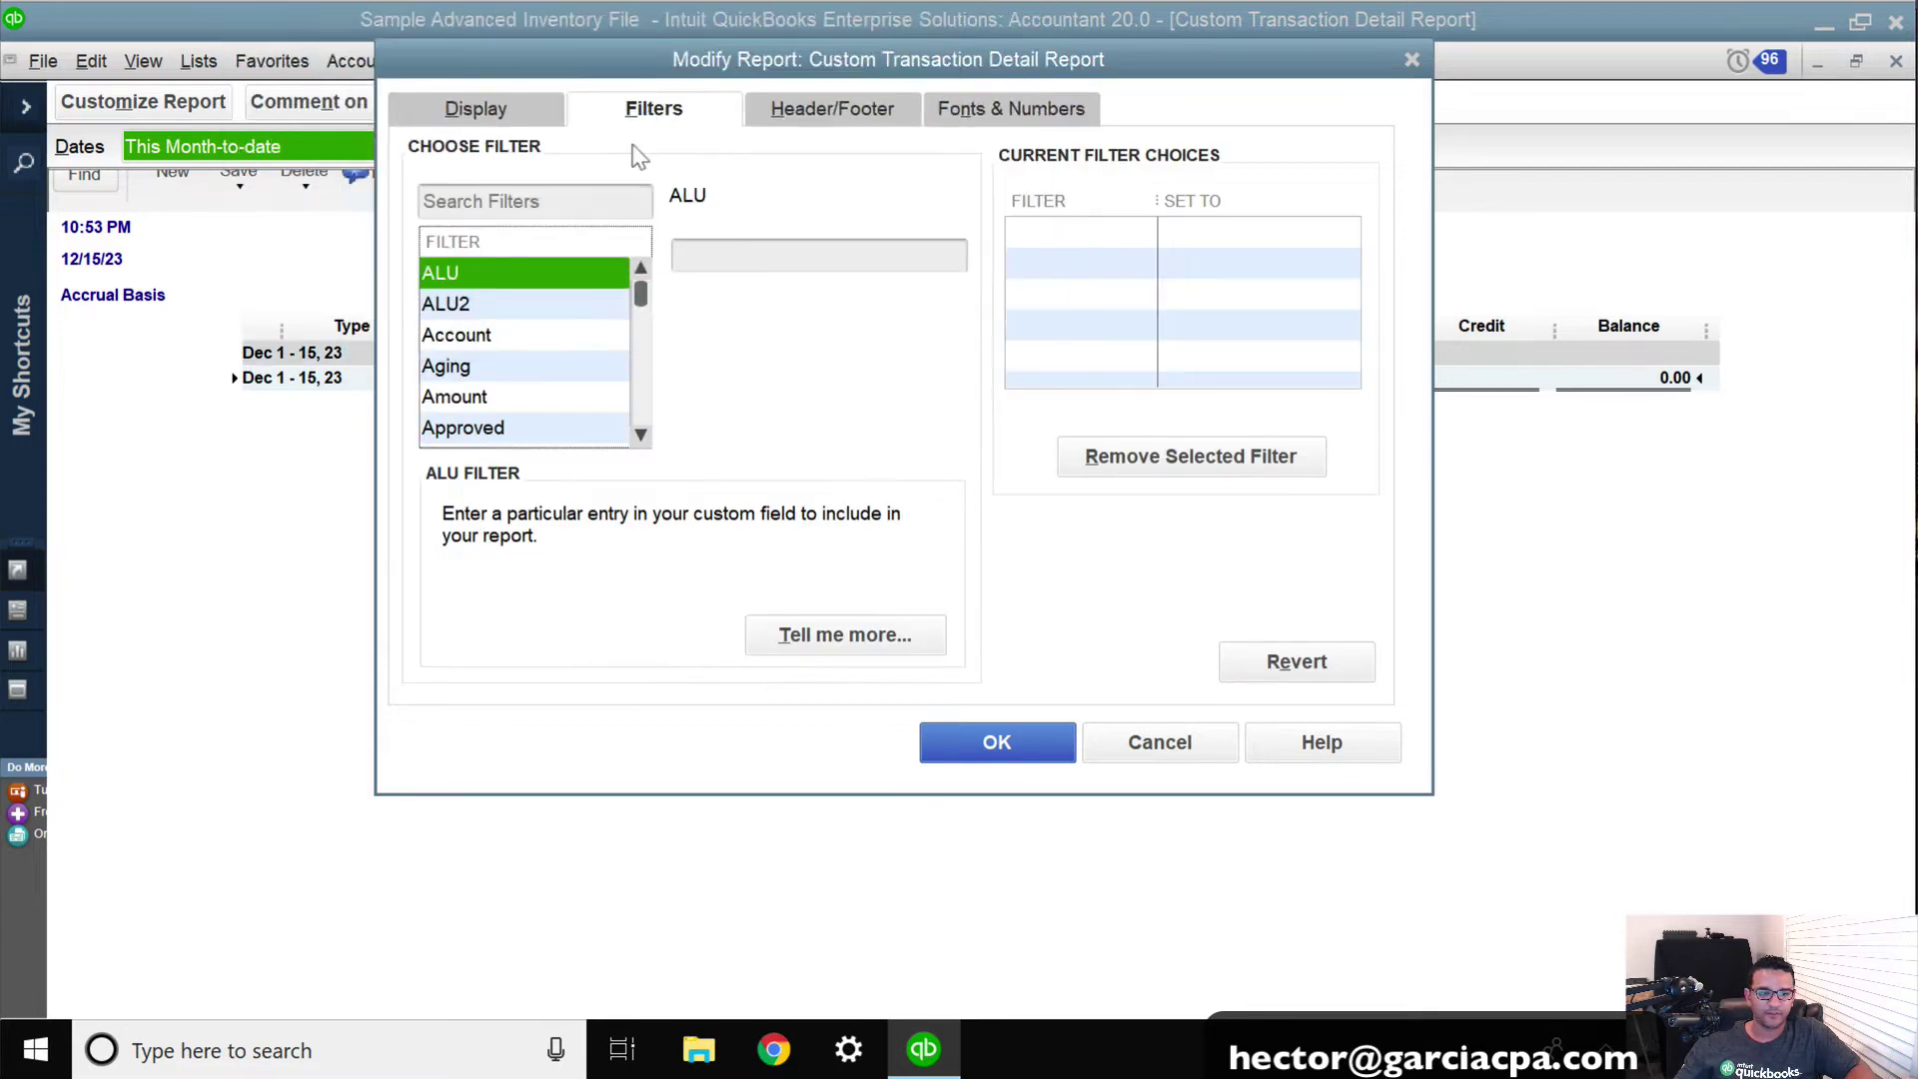
{"action": "left_click", "coordinate": [499, 369]}
{"action": "key", "text": "i"}
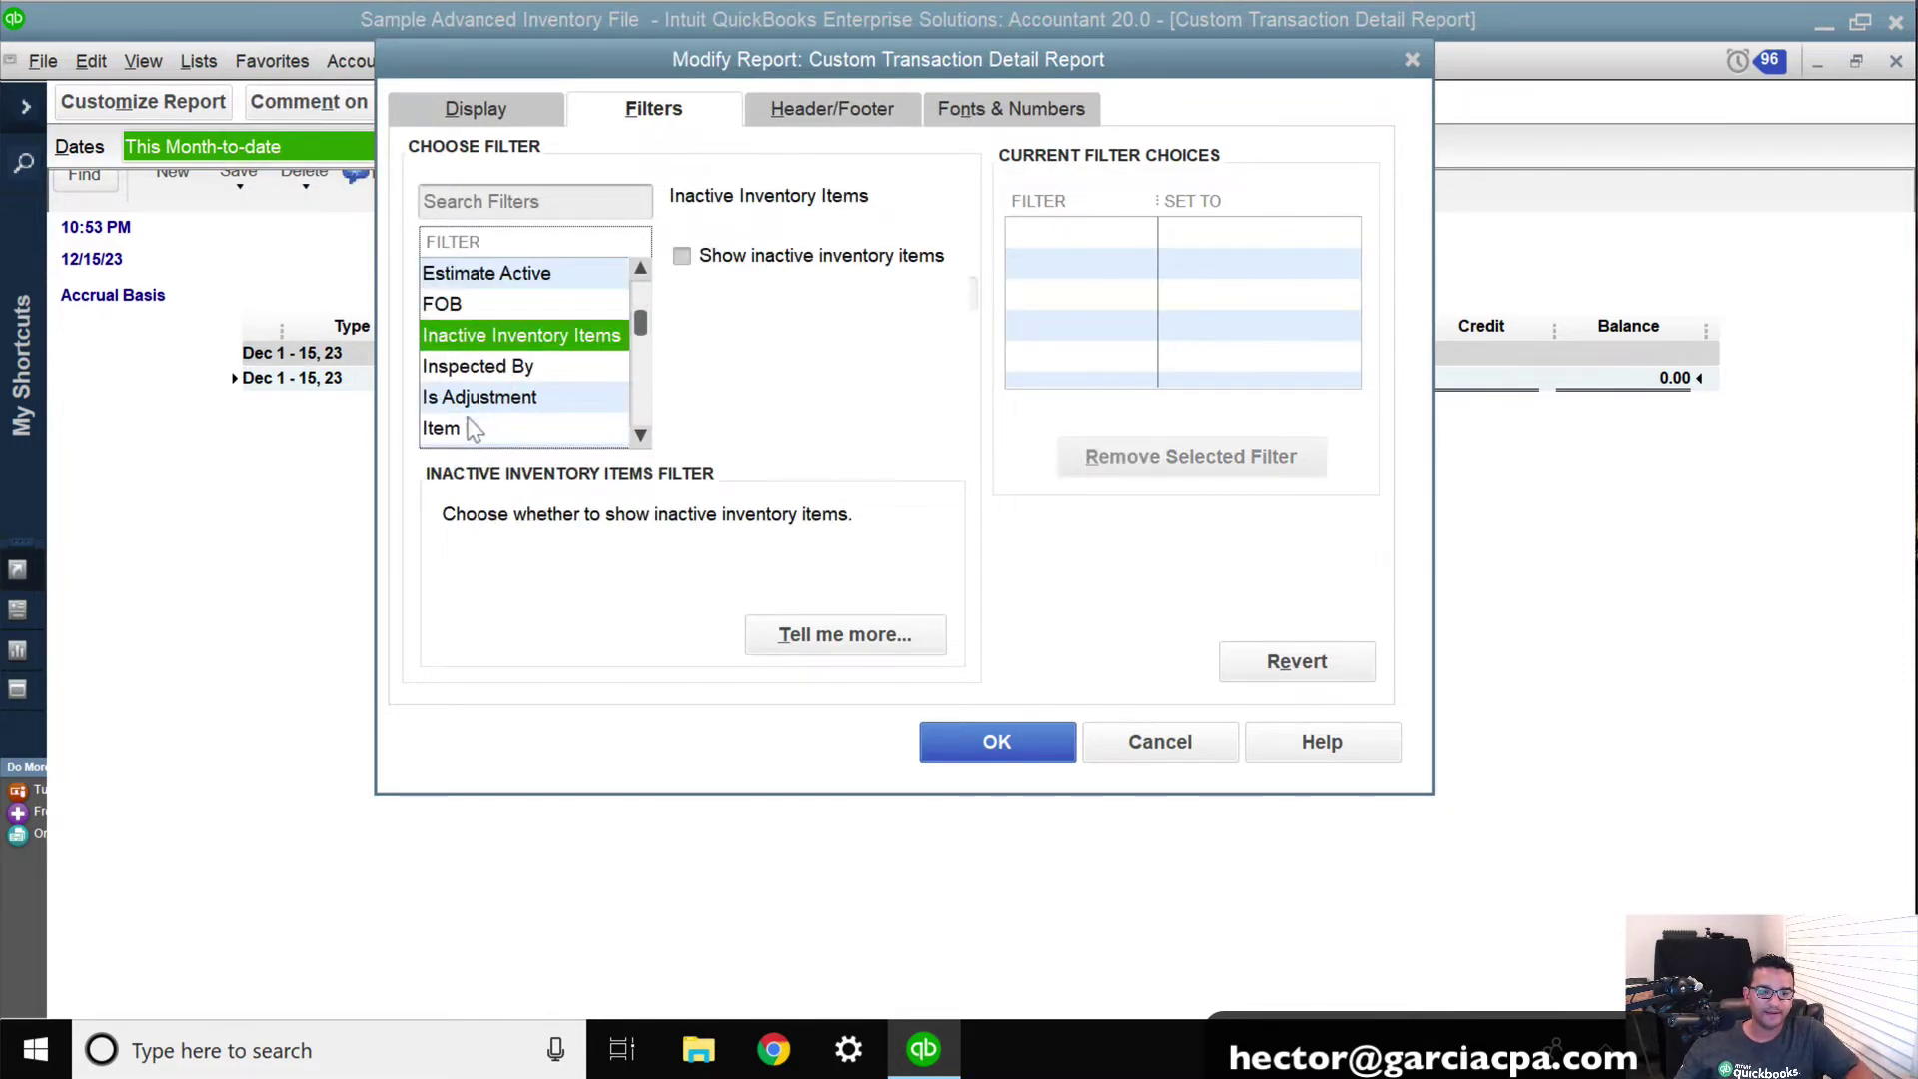
{"action": "left_click", "coordinate": [464, 430]}
{"action": "left_click", "coordinate": [953, 255]}
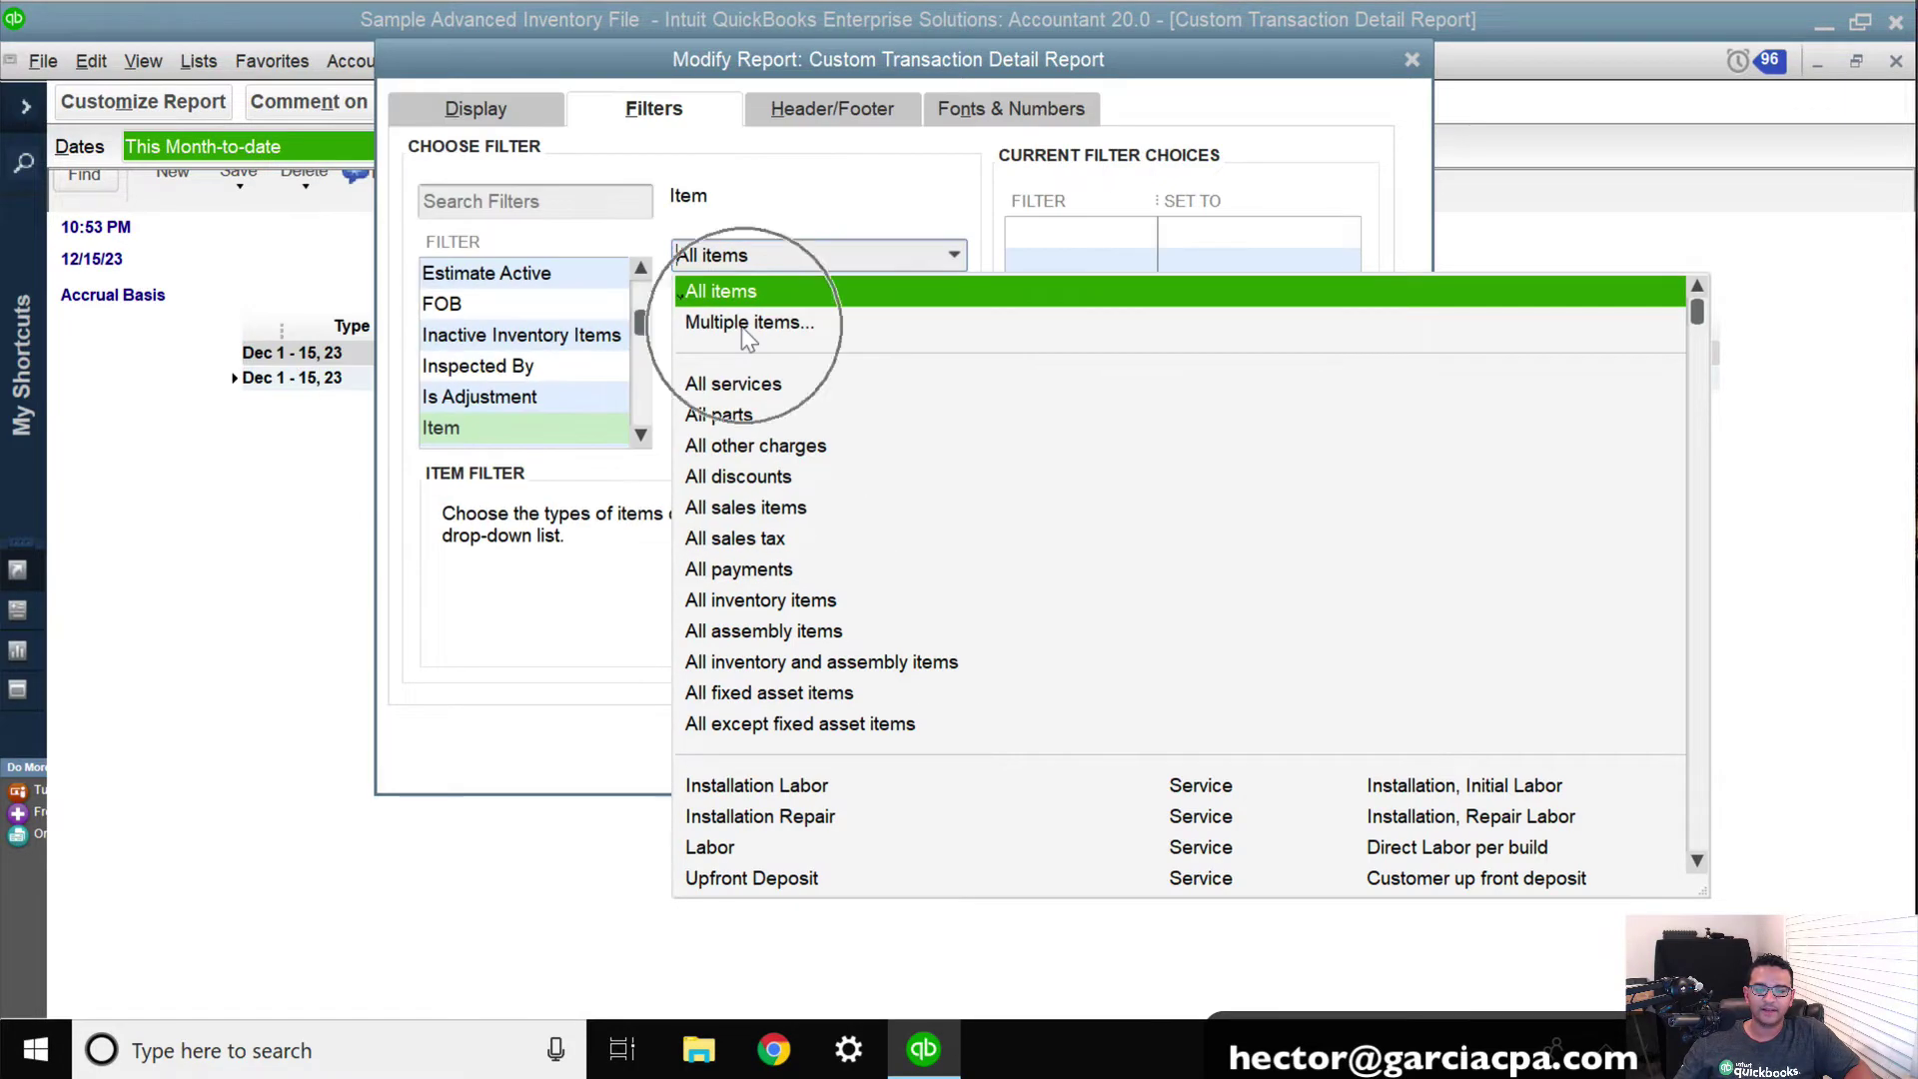
{"action": "left_click", "coordinate": [769, 446]}
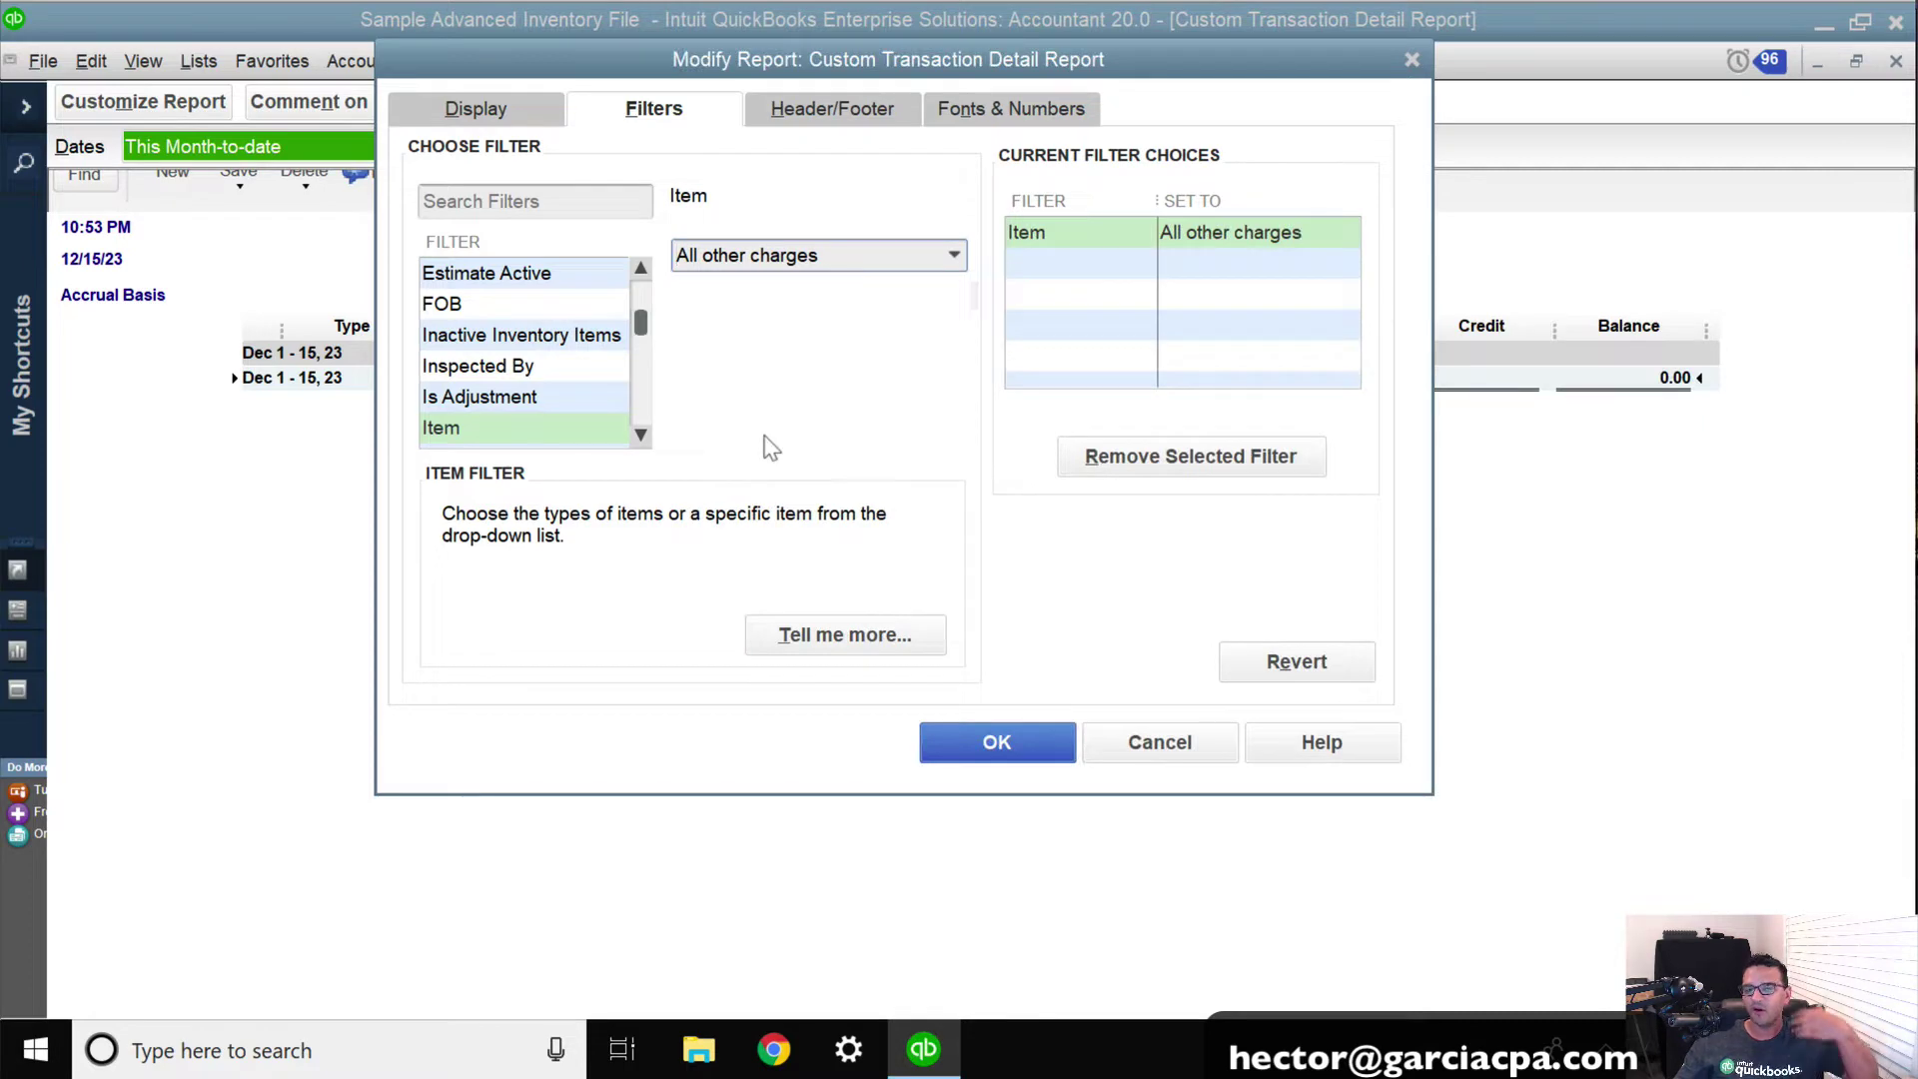
{"action": "left_click", "coordinate": [998, 744]}
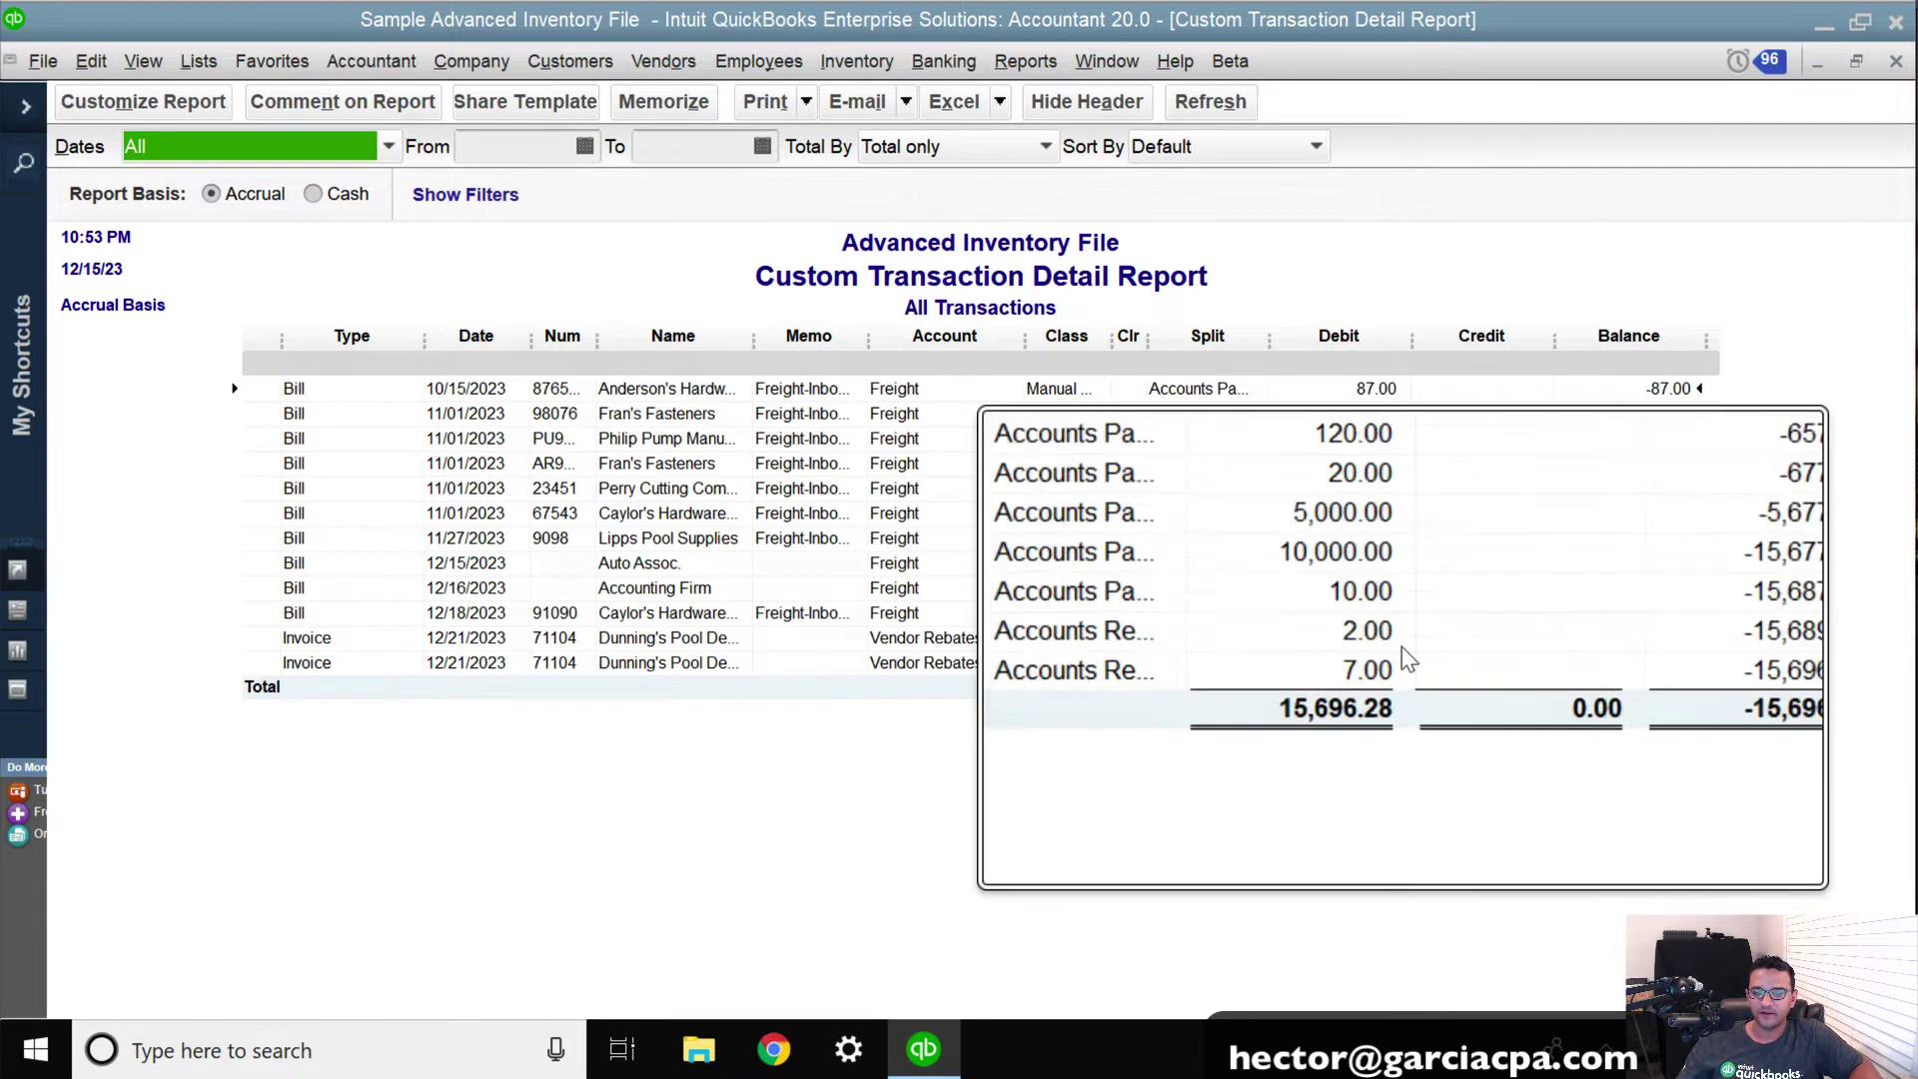
{"action": "key", "text": "super+plus"}
Step: Restrict the report's Item filter to VR Edge - CL and VRABC Connectors - UR, leaving two rows totalling 9.00
{"action": "key", "text": "super+Escape"}
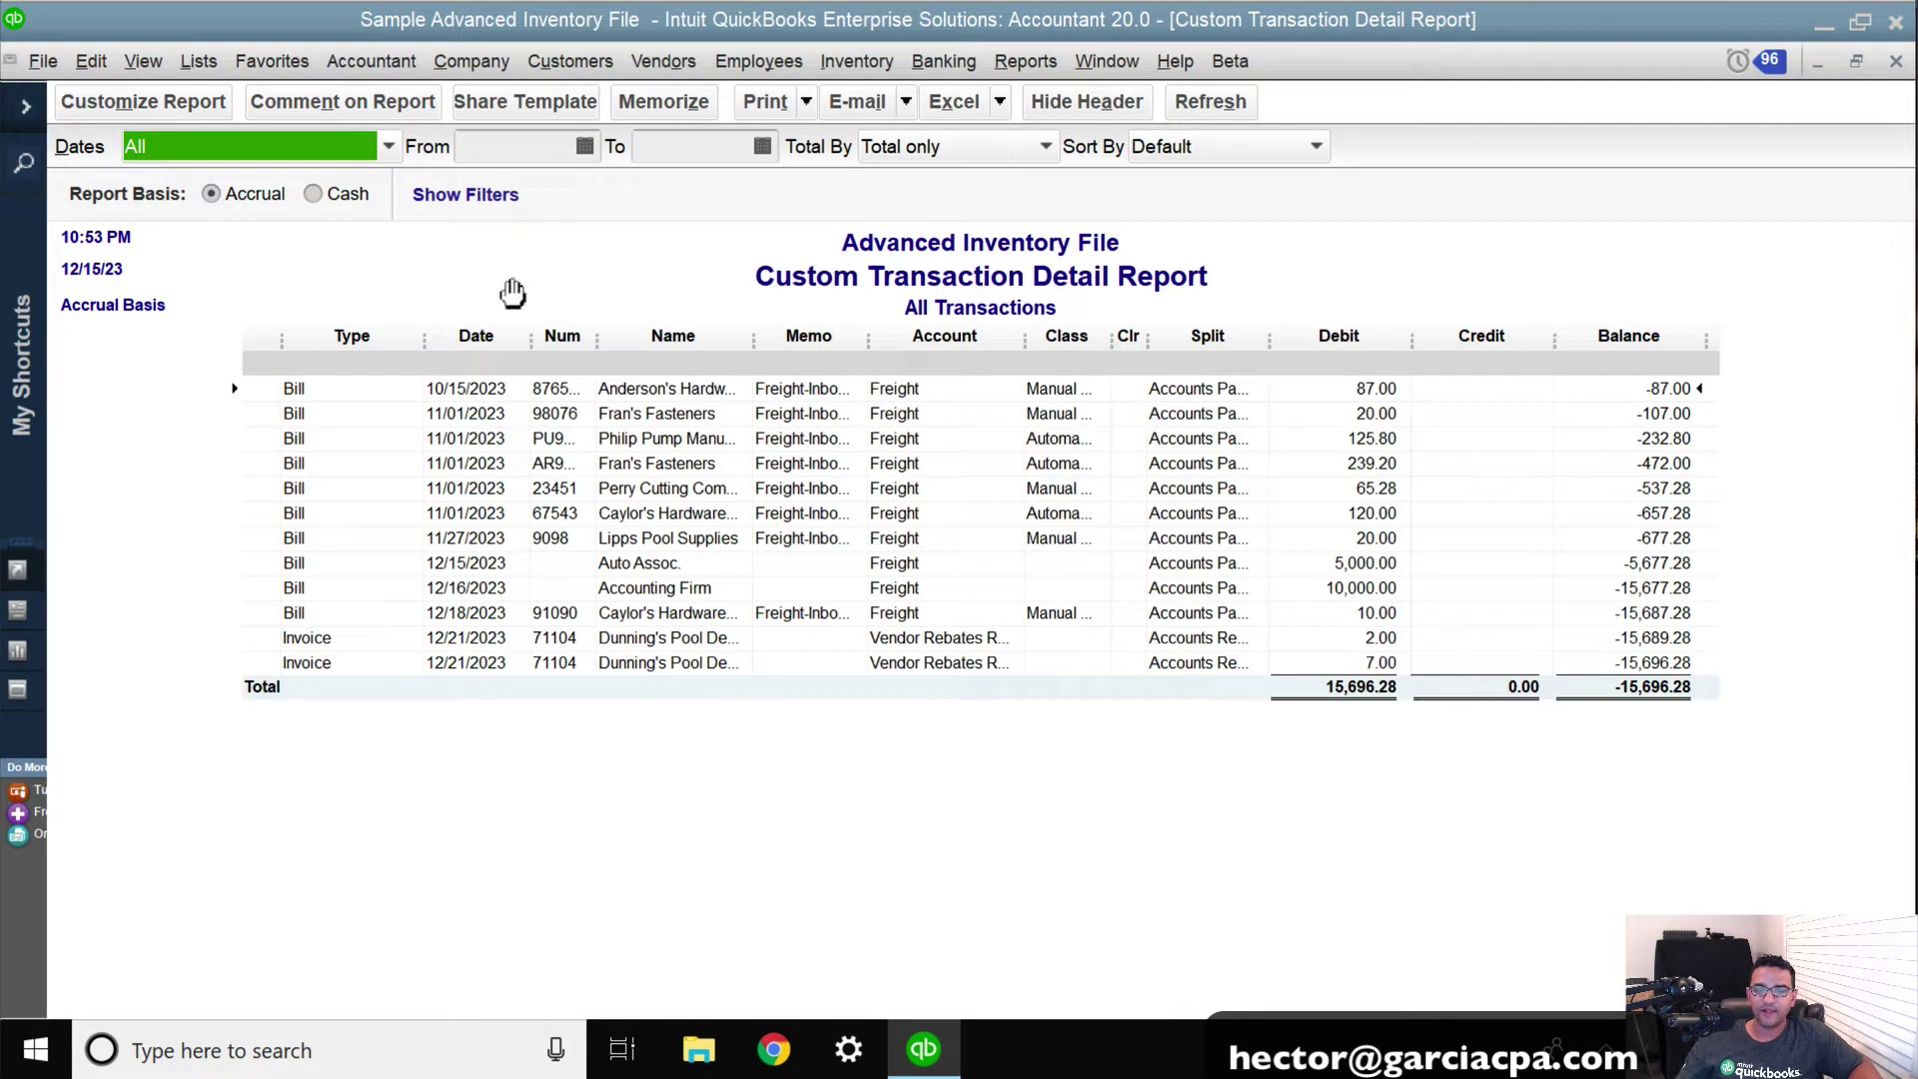
{"action": "left_click", "coordinate": [130, 106]}
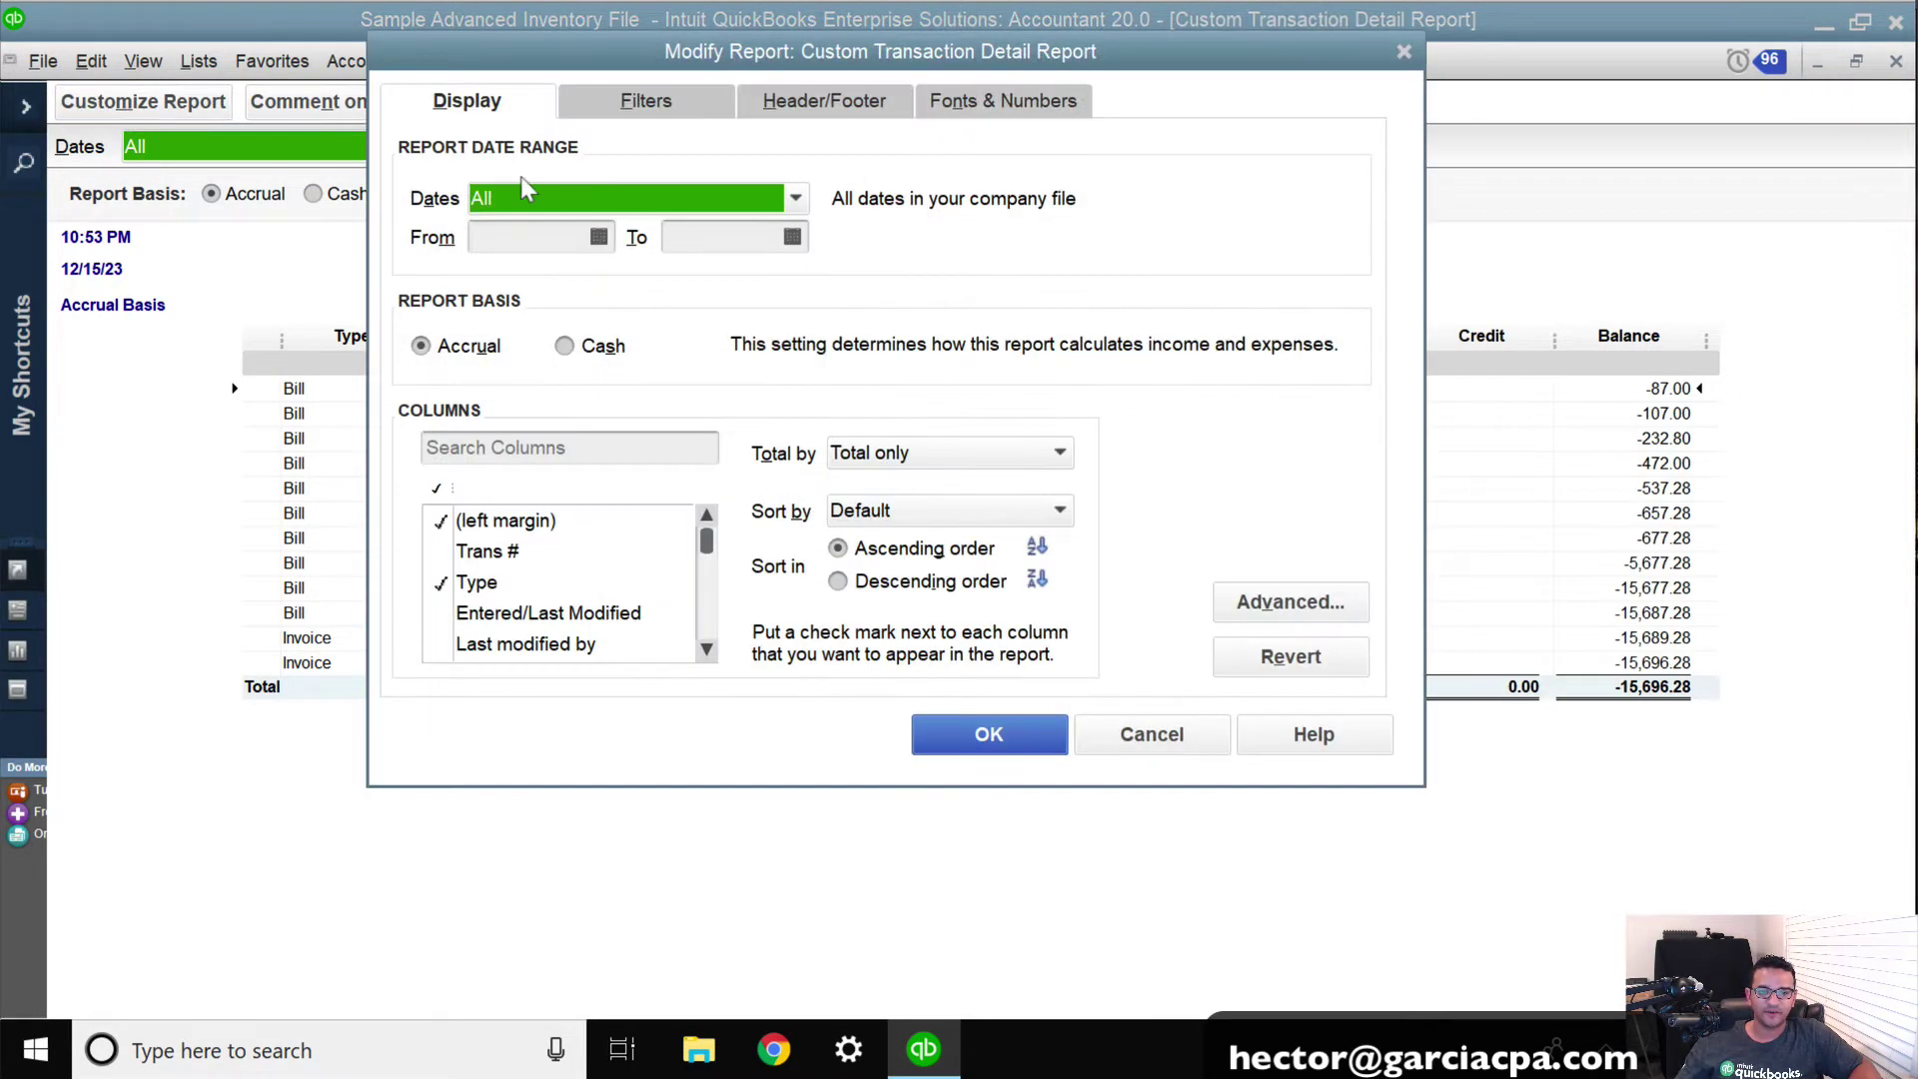
{"action": "left_click", "coordinate": [624, 110]}
{"action": "left_click", "coordinate": [1228, 224]}
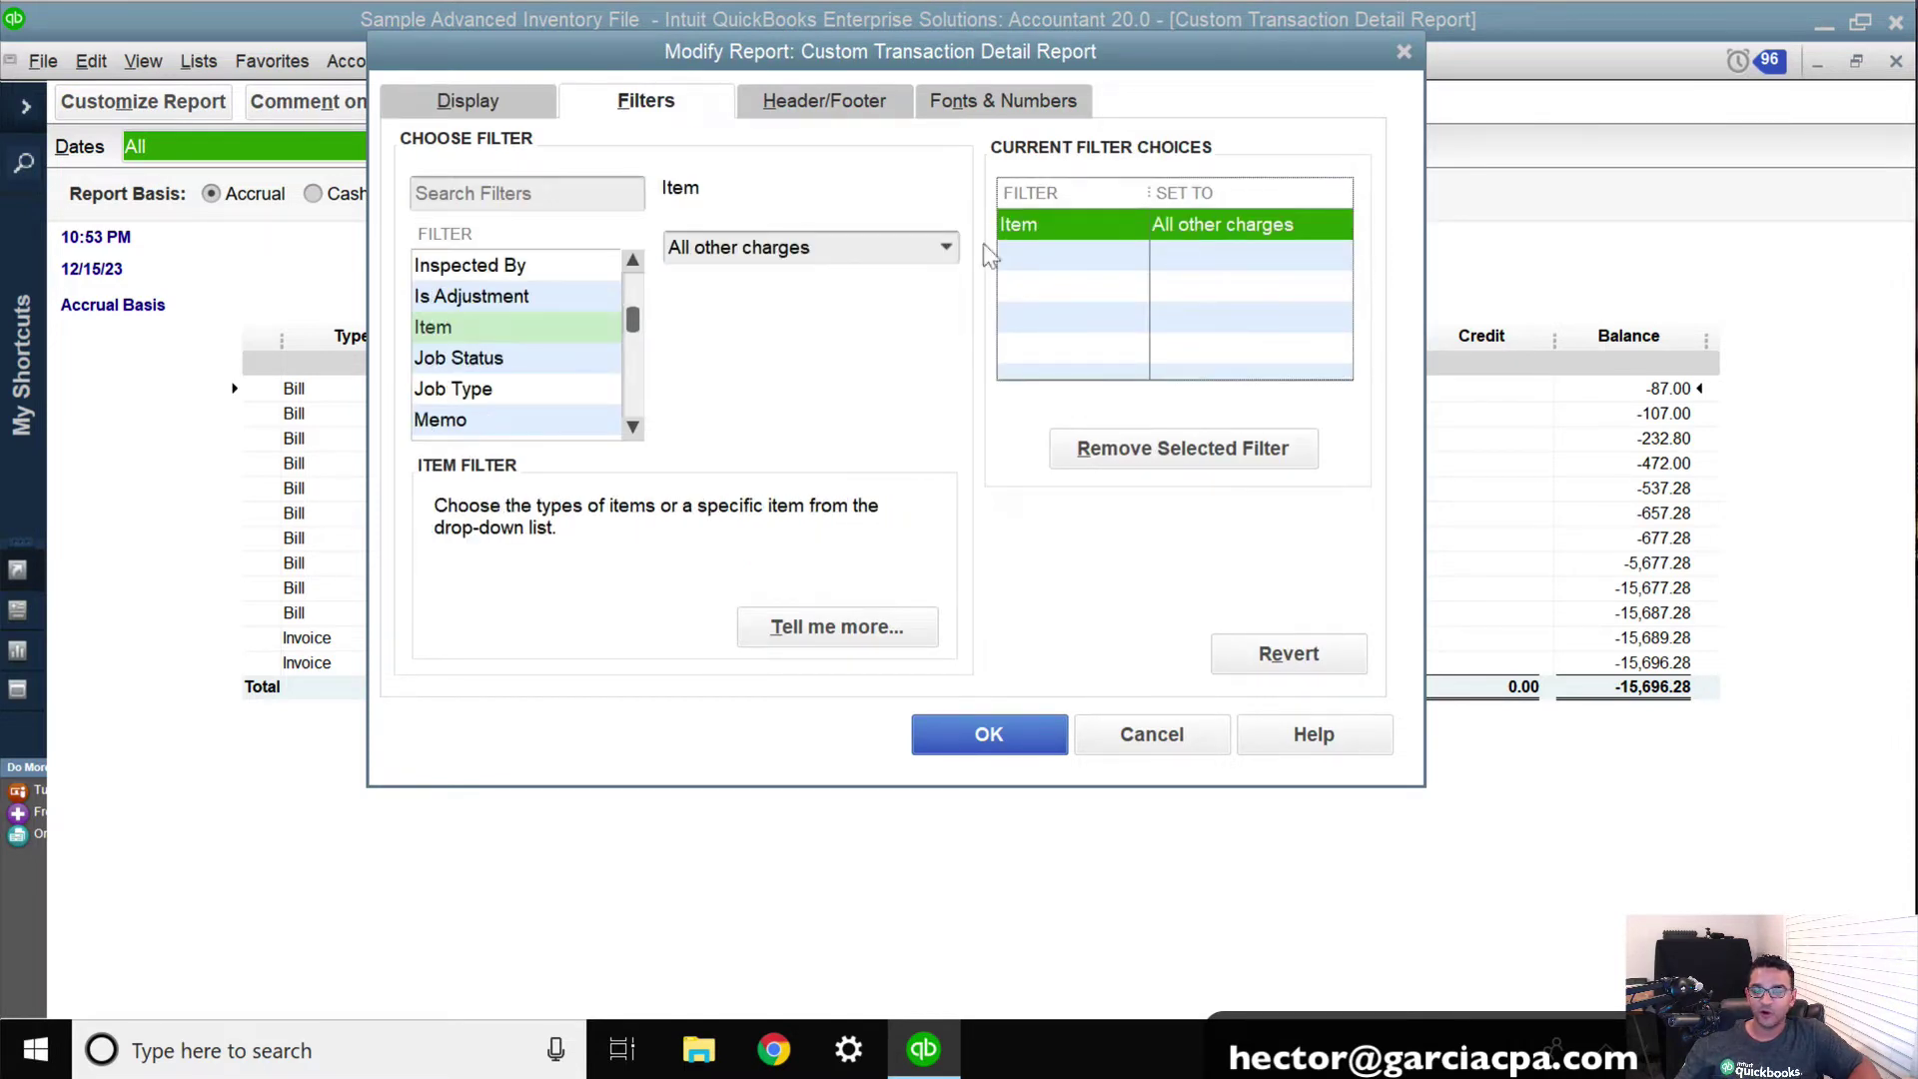
{"action": "left_click", "coordinate": [946, 247]}
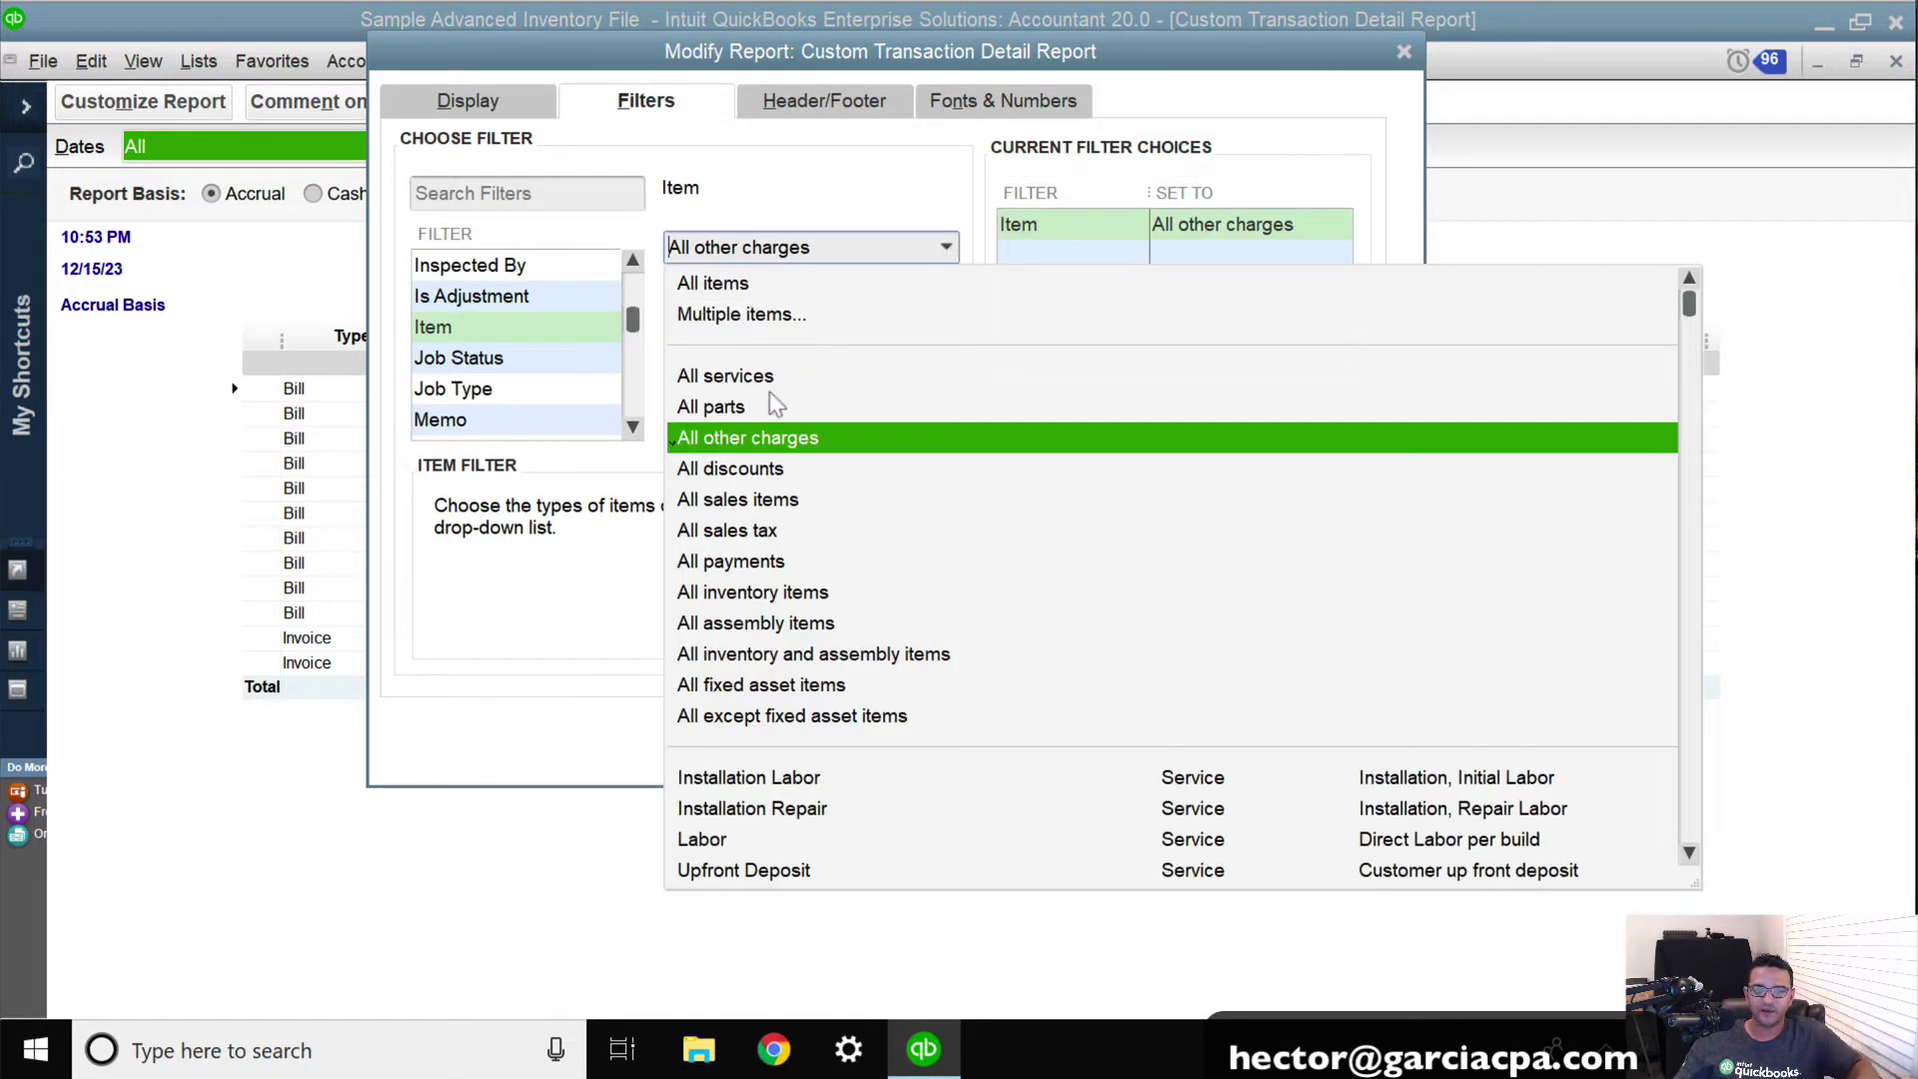
{"action": "left_click", "coordinate": [752, 315]}
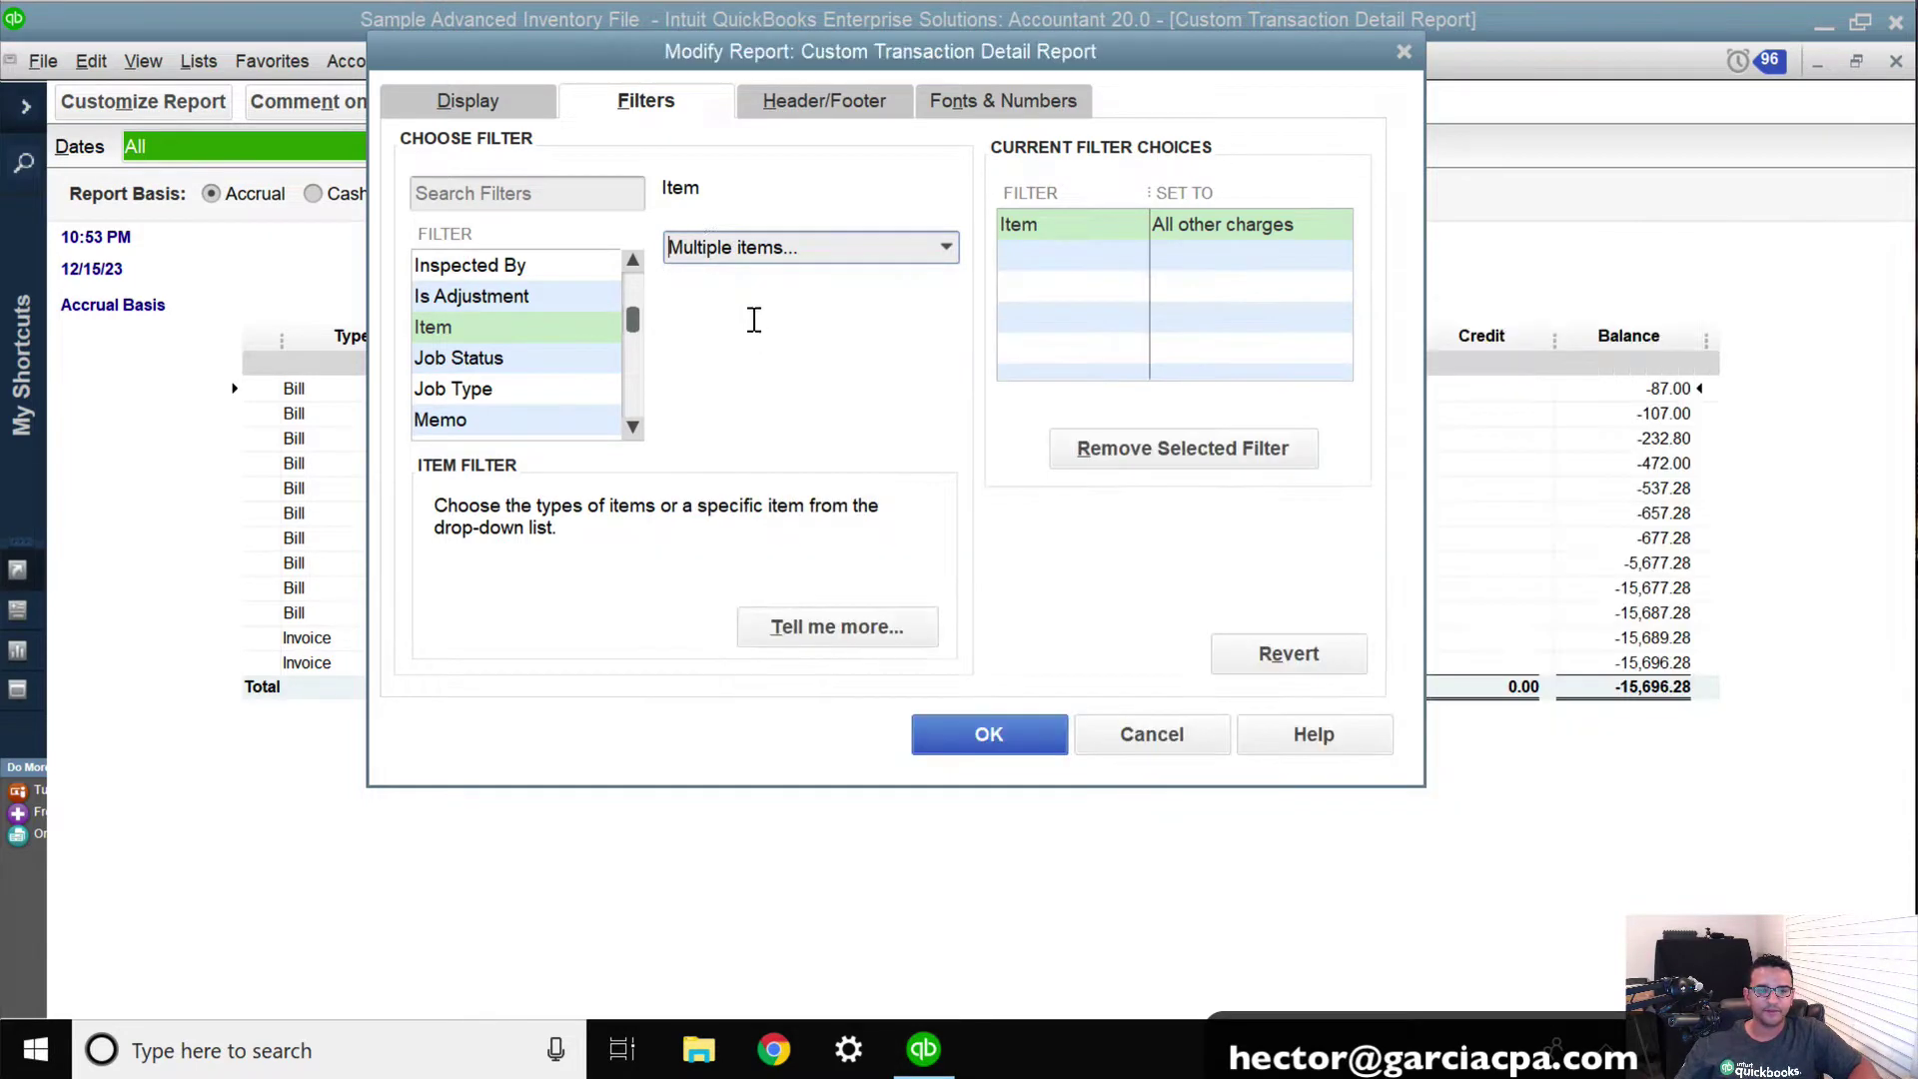
{"action": "type", "text": "VR"}
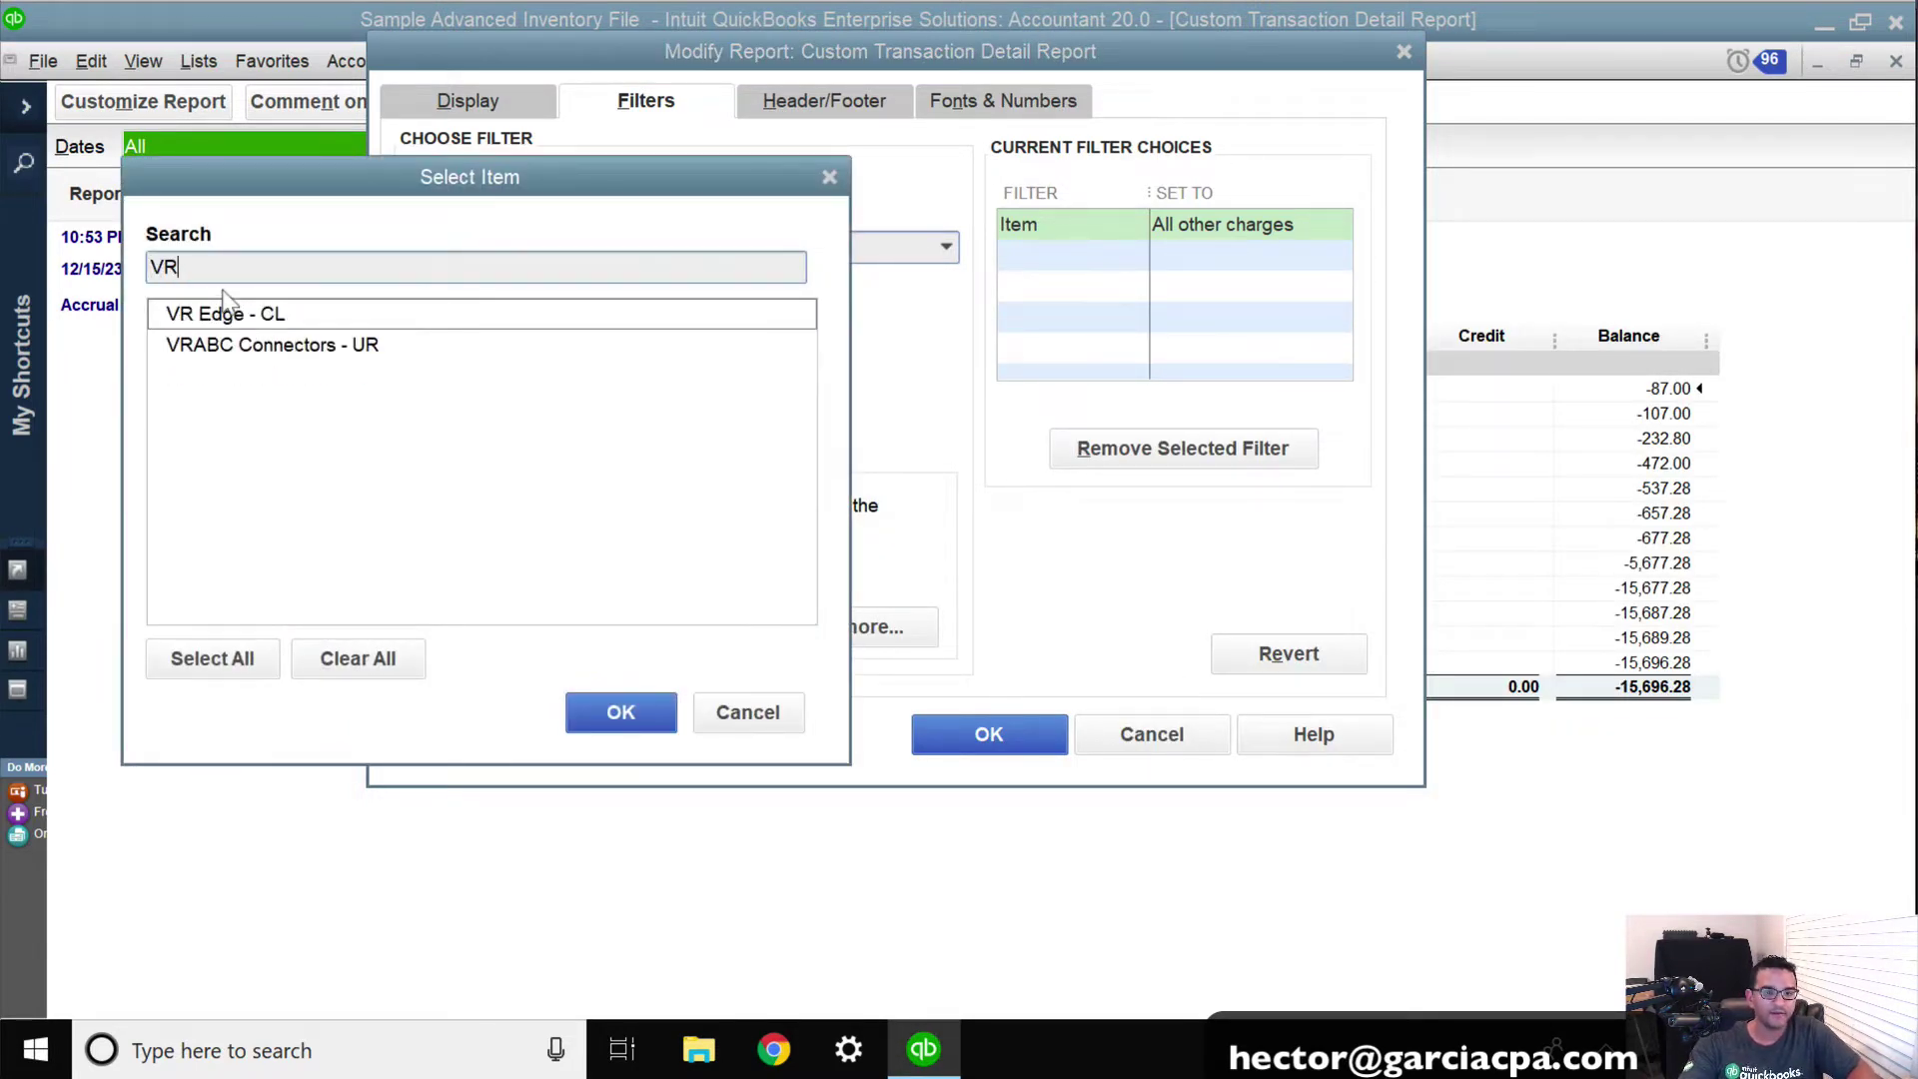
{"action": "double_click", "coordinate": [210, 265]}
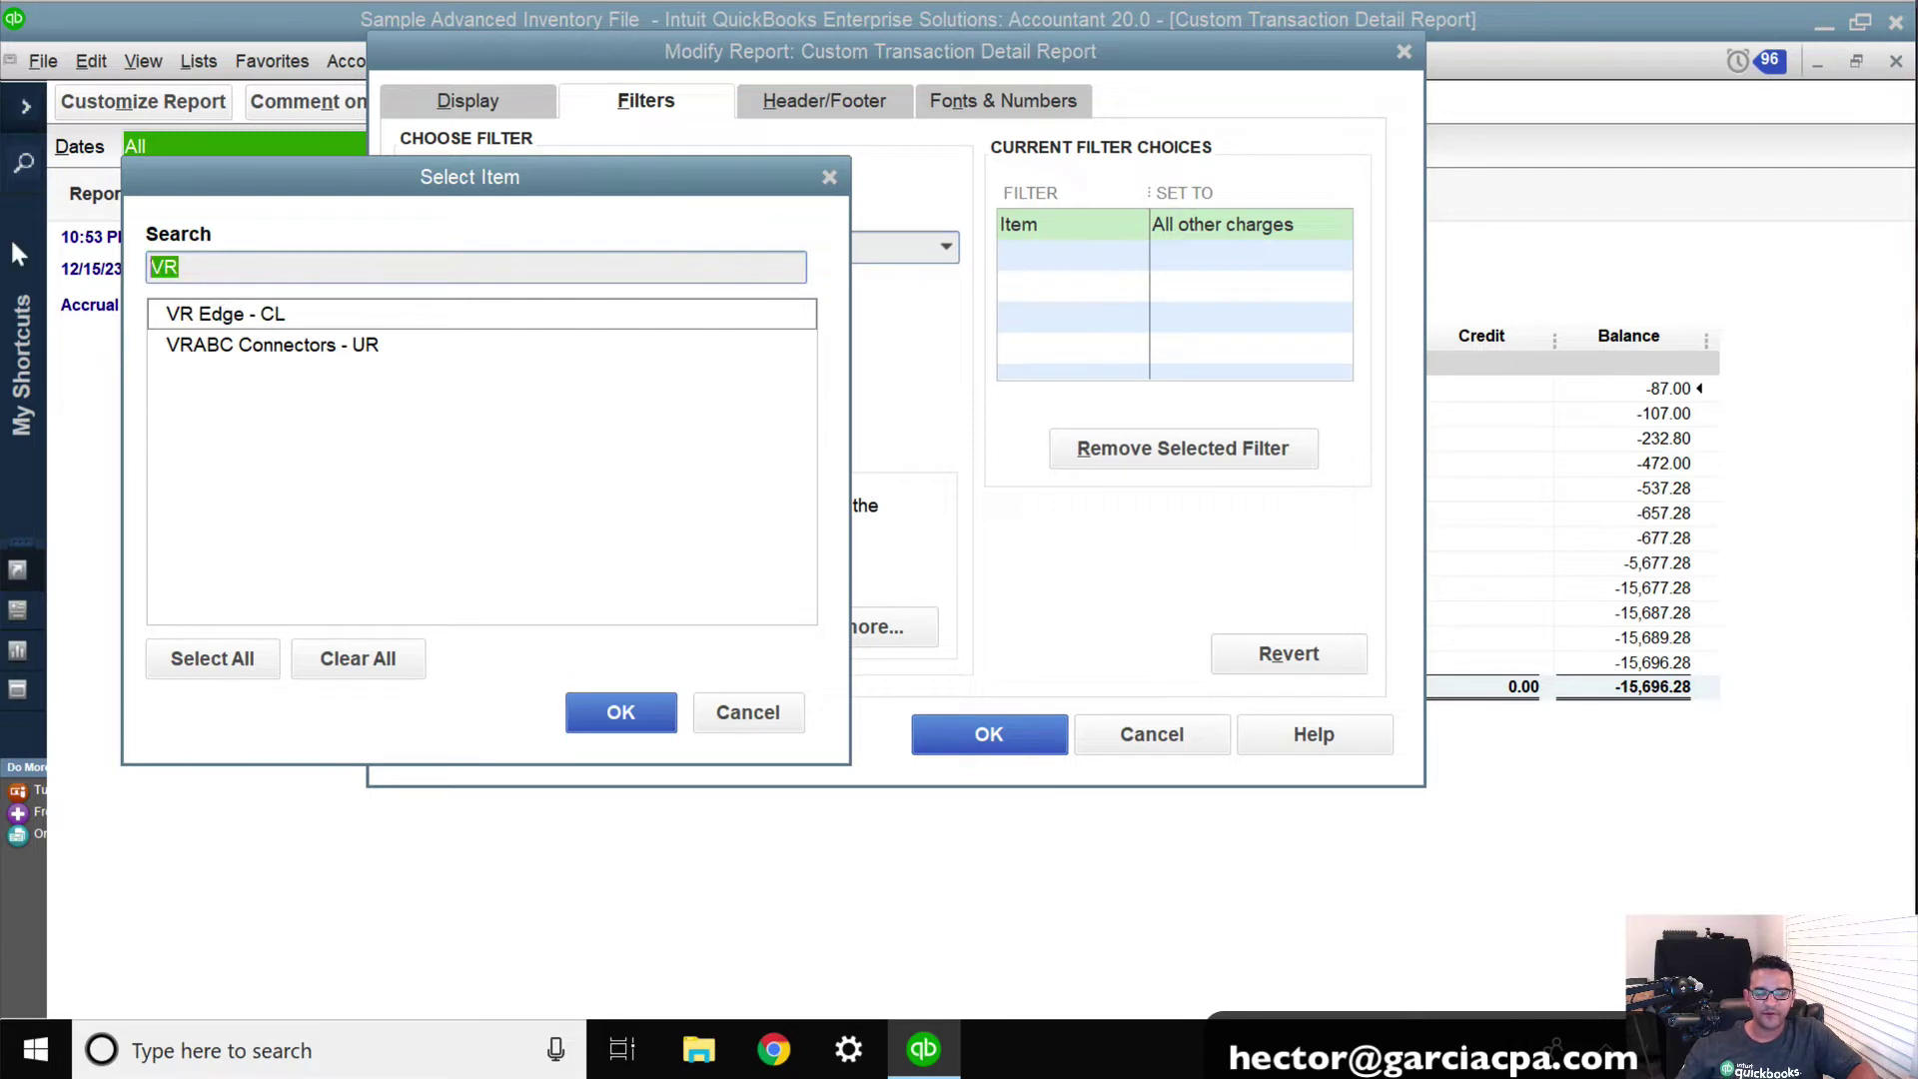
{"action": "left_click", "coordinate": [152, 314]}
{"action": "left_click", "coordinate": [149, 343]}
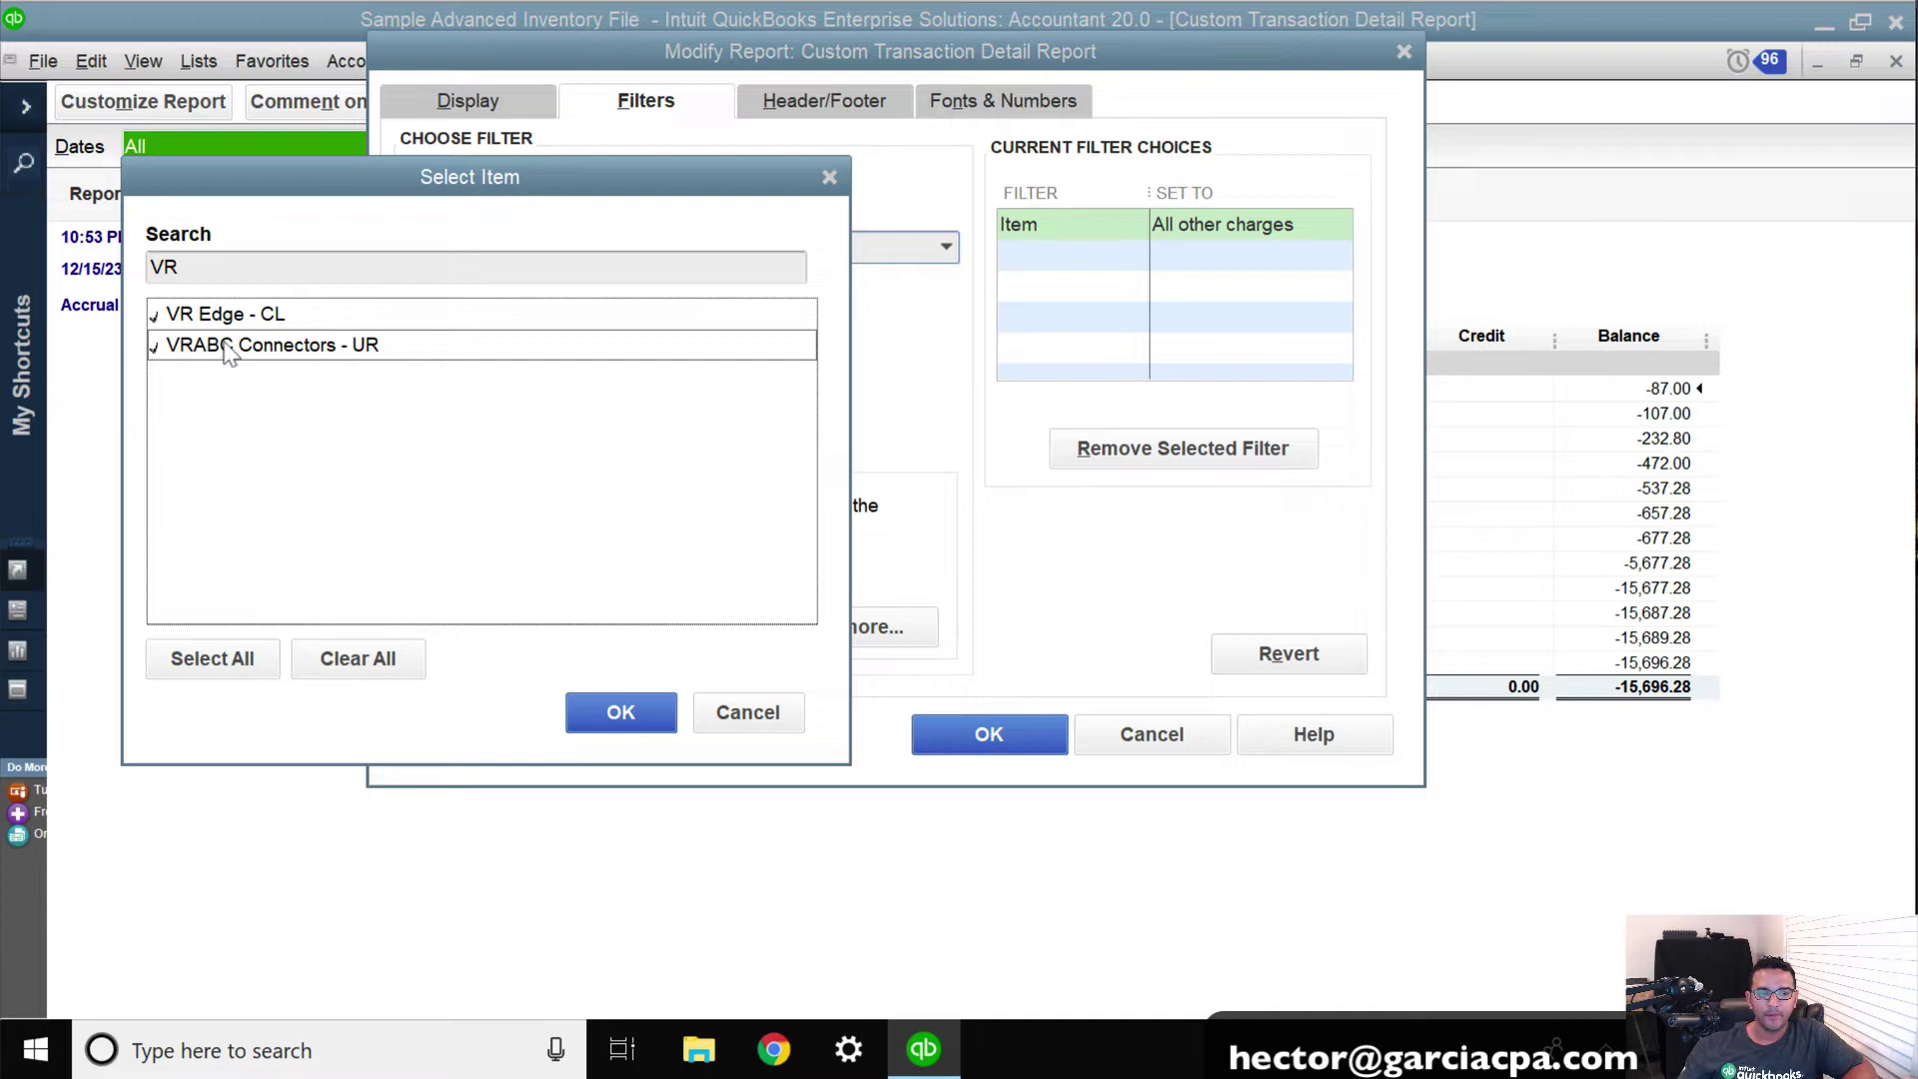
{"action": "left_click", "coordinate": [619, 711]}
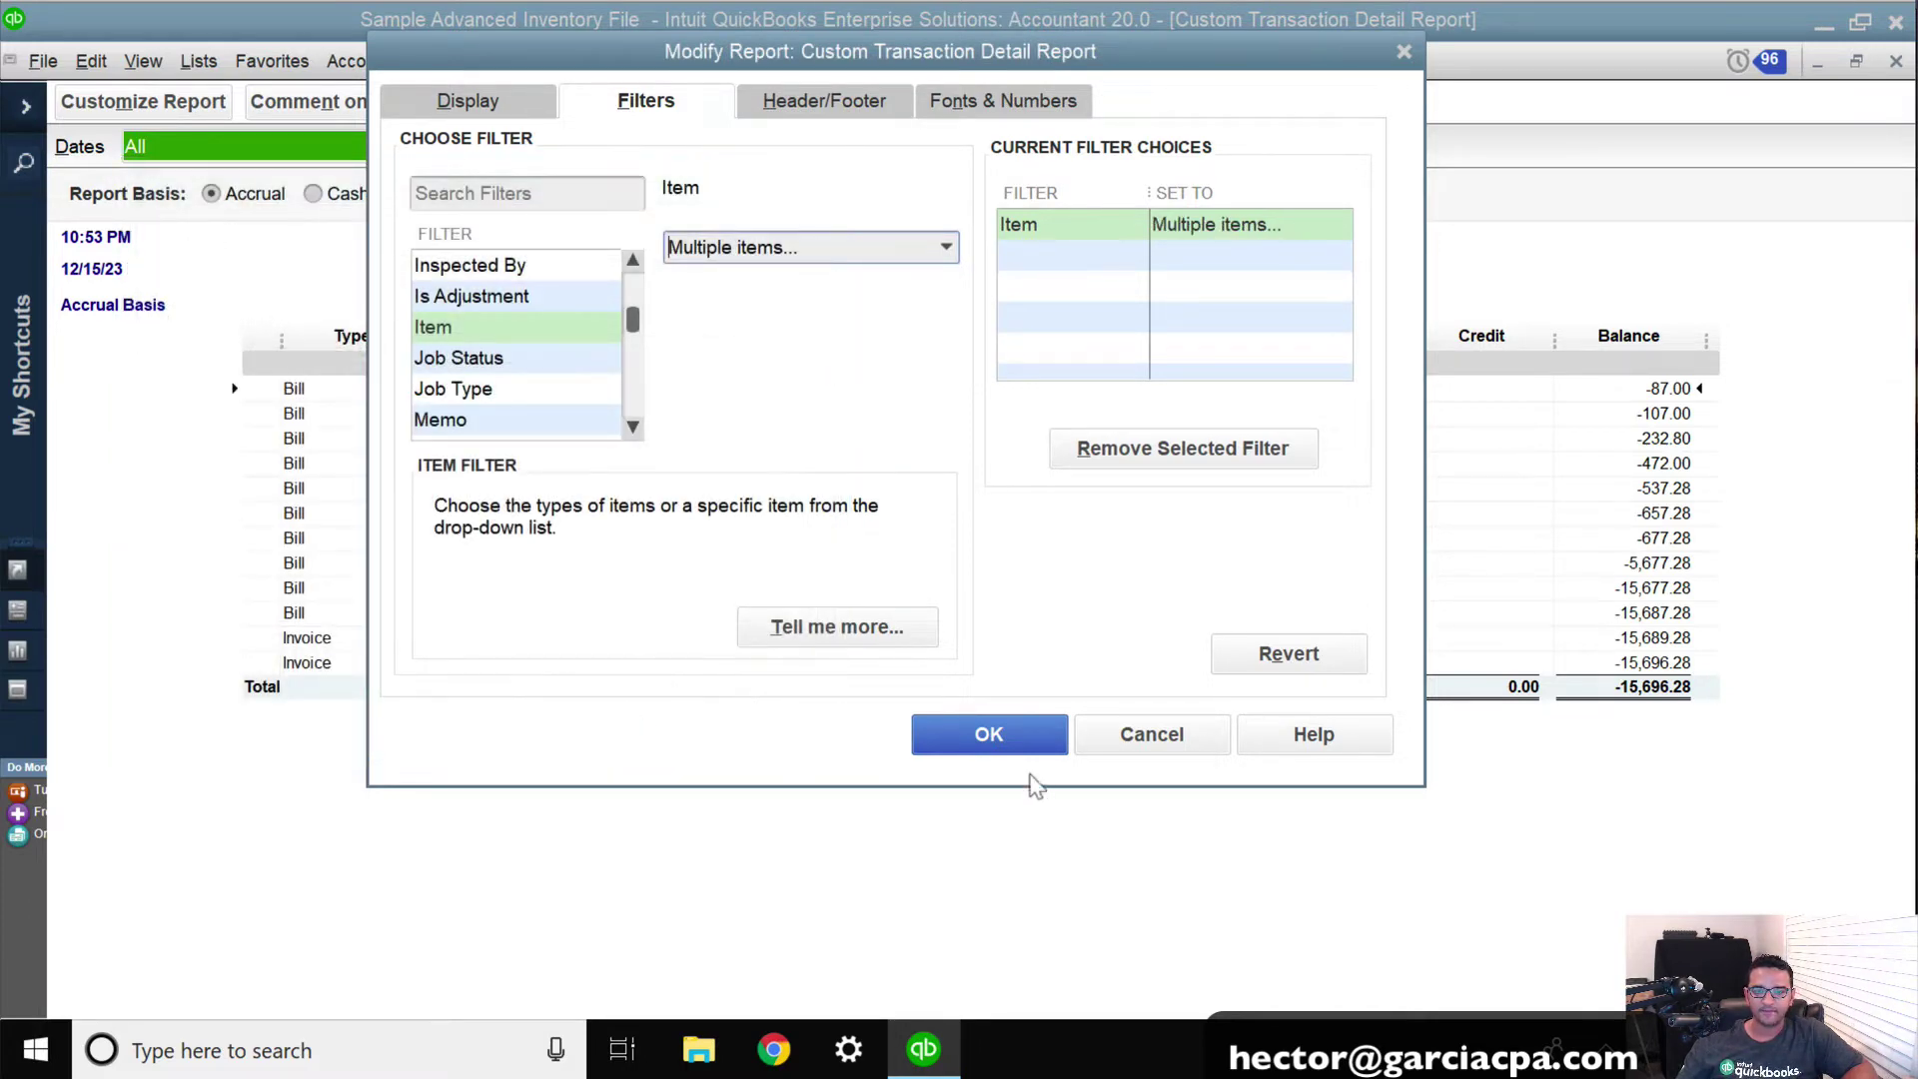
{"action": "left_click", "coordinate": [989, 734]}
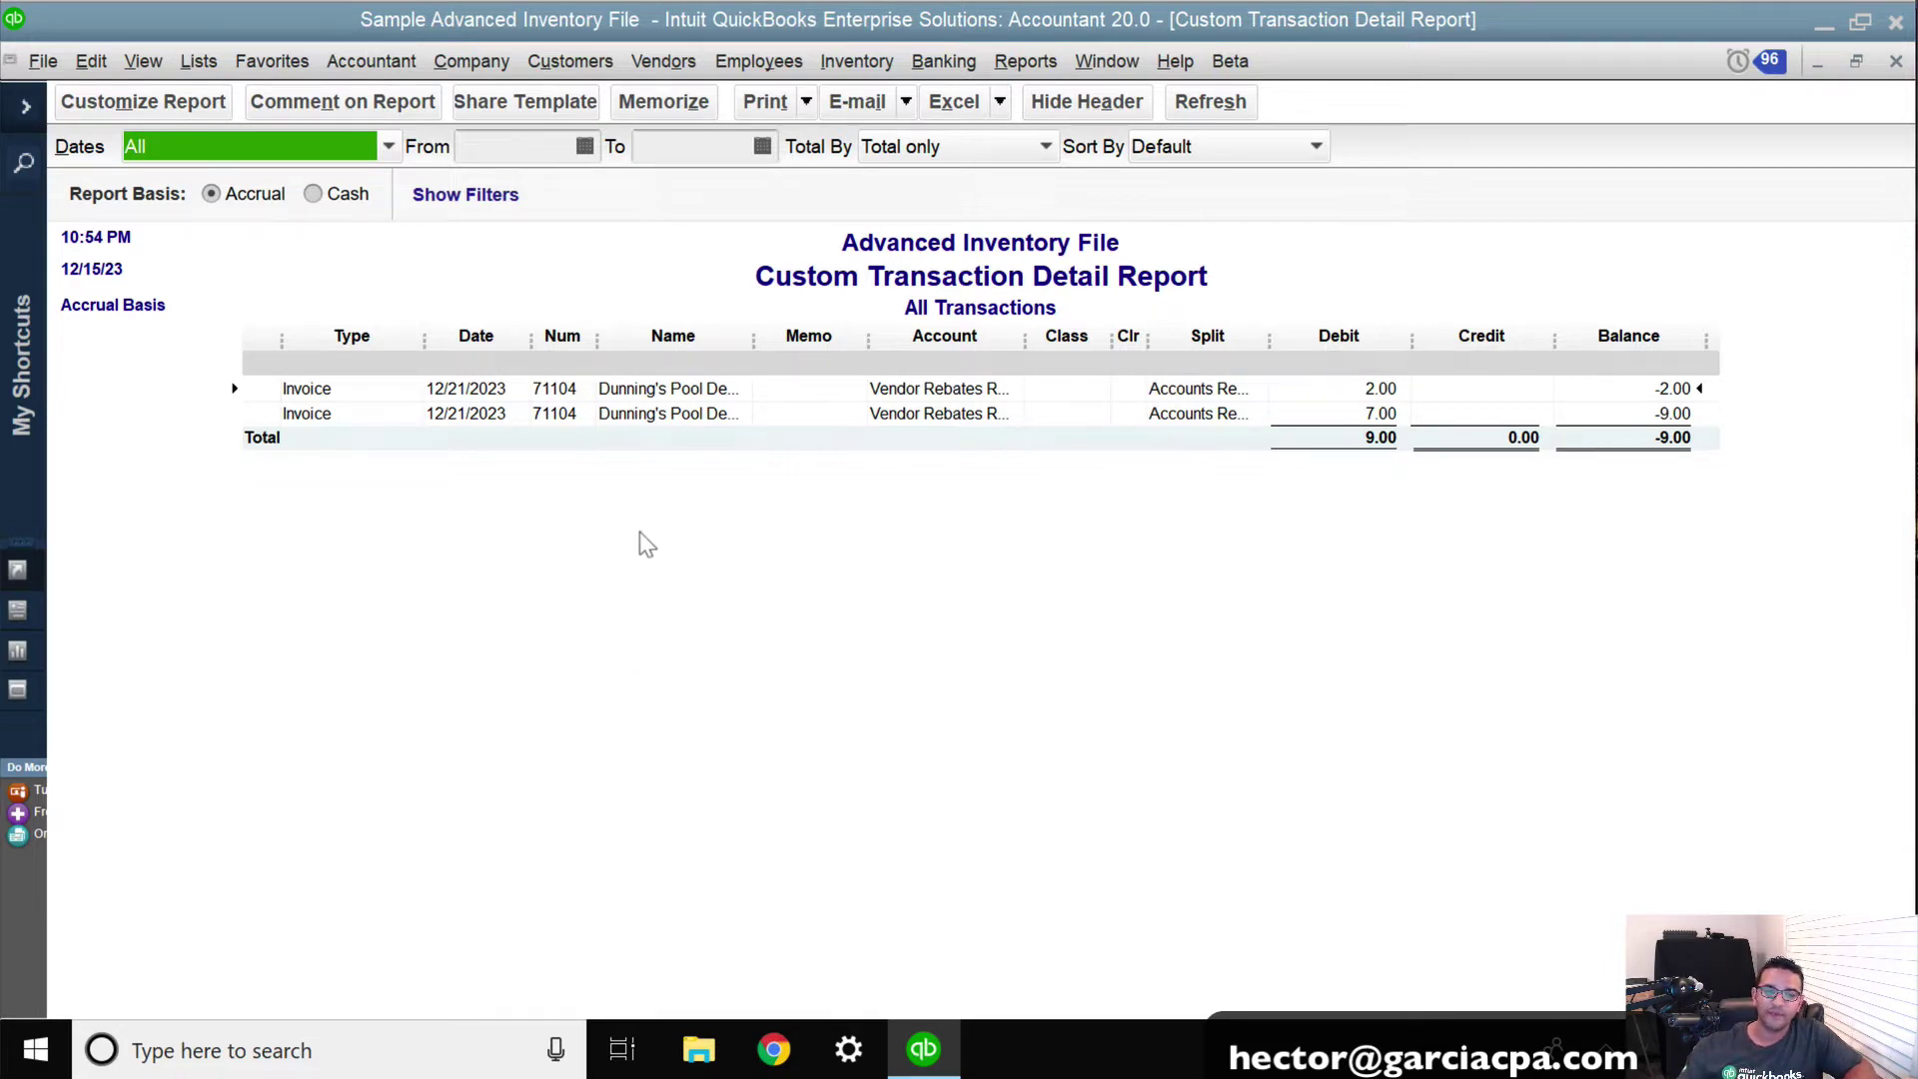
Step: Add the Item column to the report, found by searching 'ite', and widen the Item and Account columns
{"action": "left_click", "coordinate": [100, 102]}
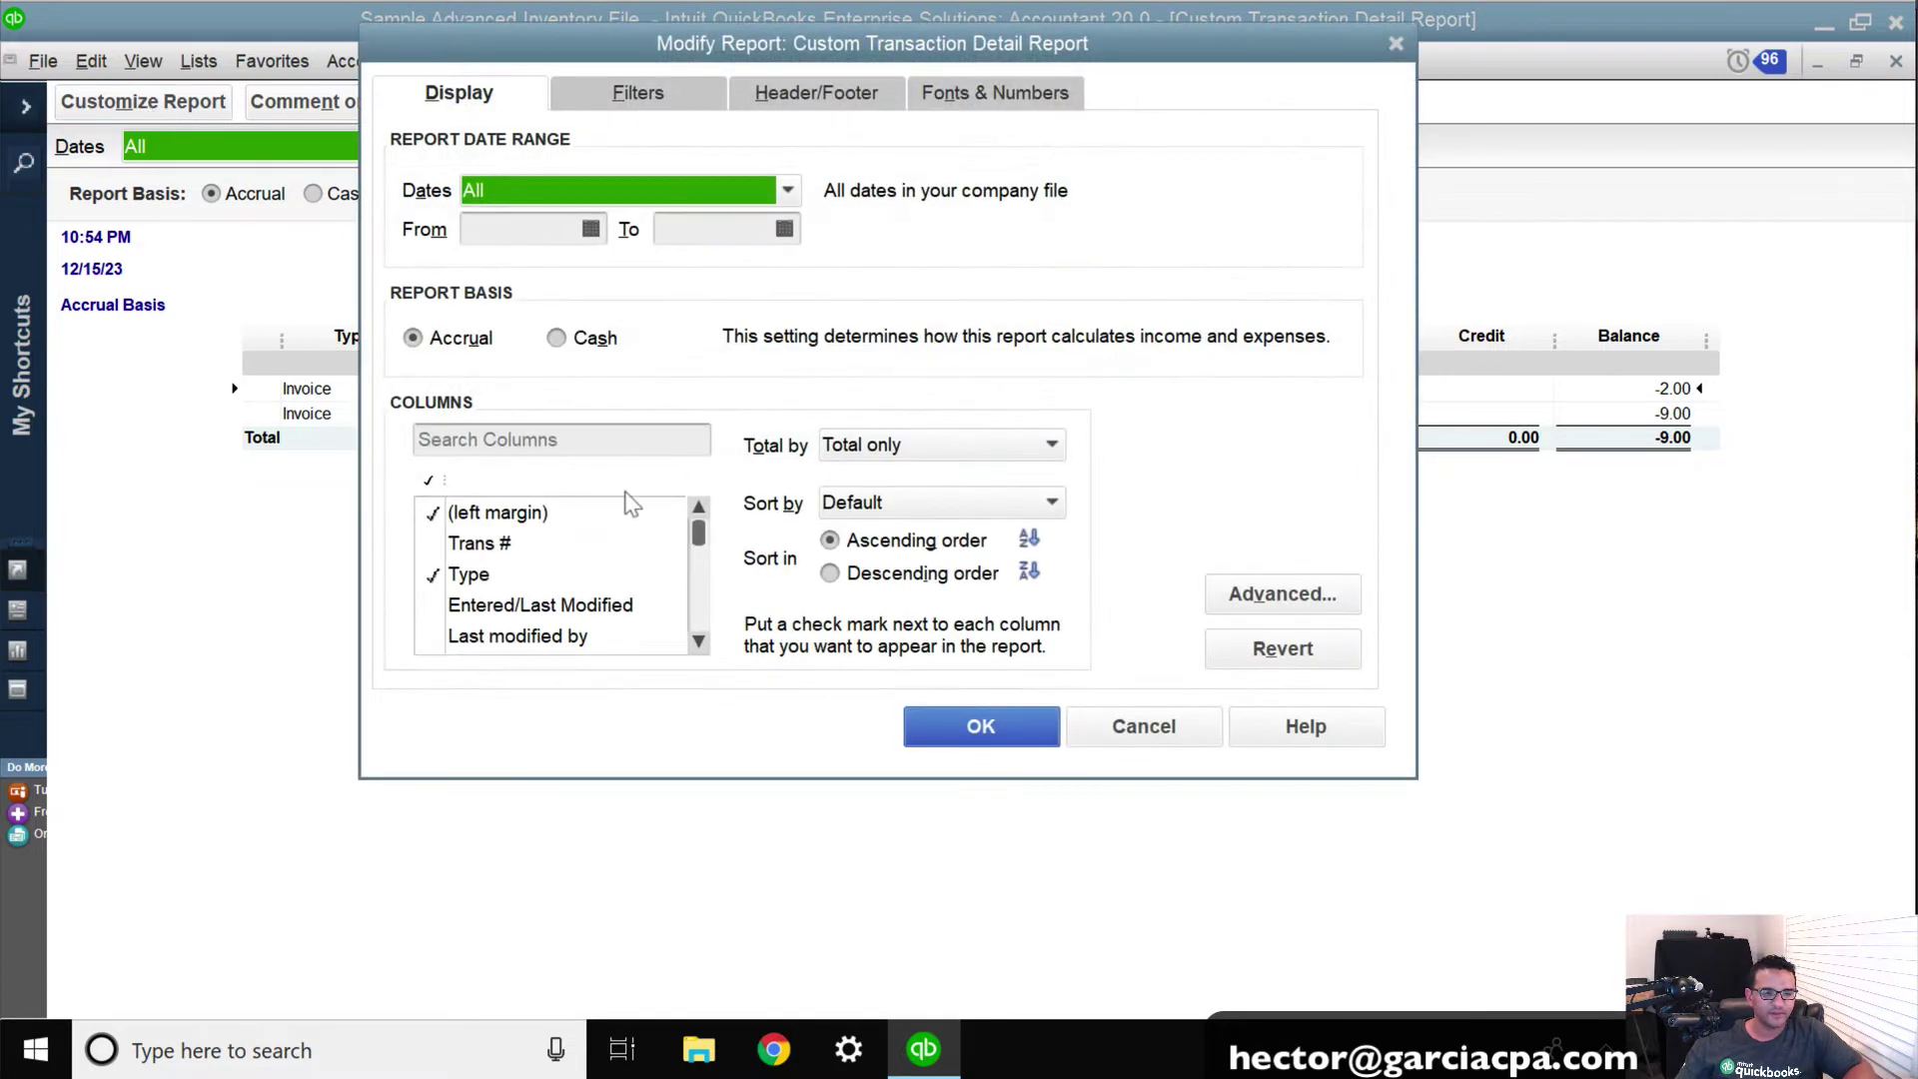
{"action": "left_click", "coordinate": [511, 439]}
{"action": "type", "text": "ite"}
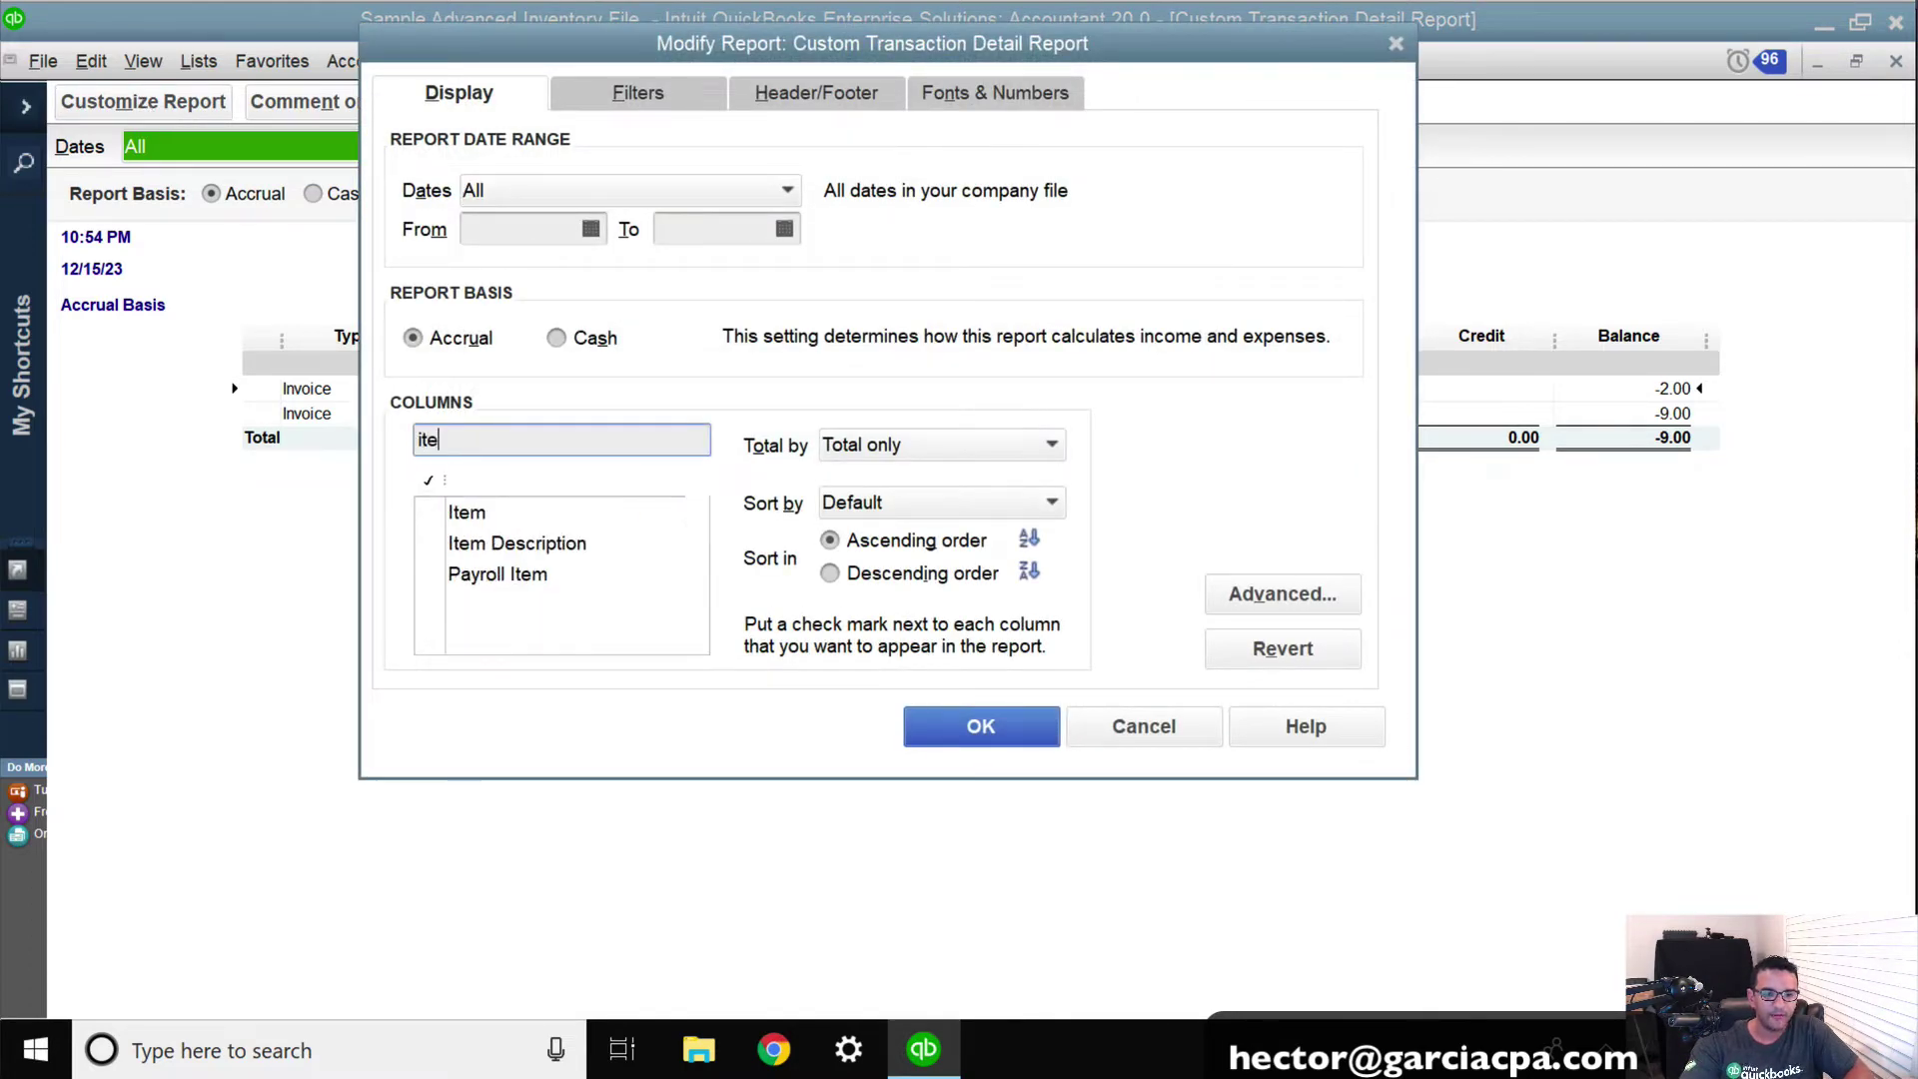
{"action": "left_click", "coordinate": [469, 514]}
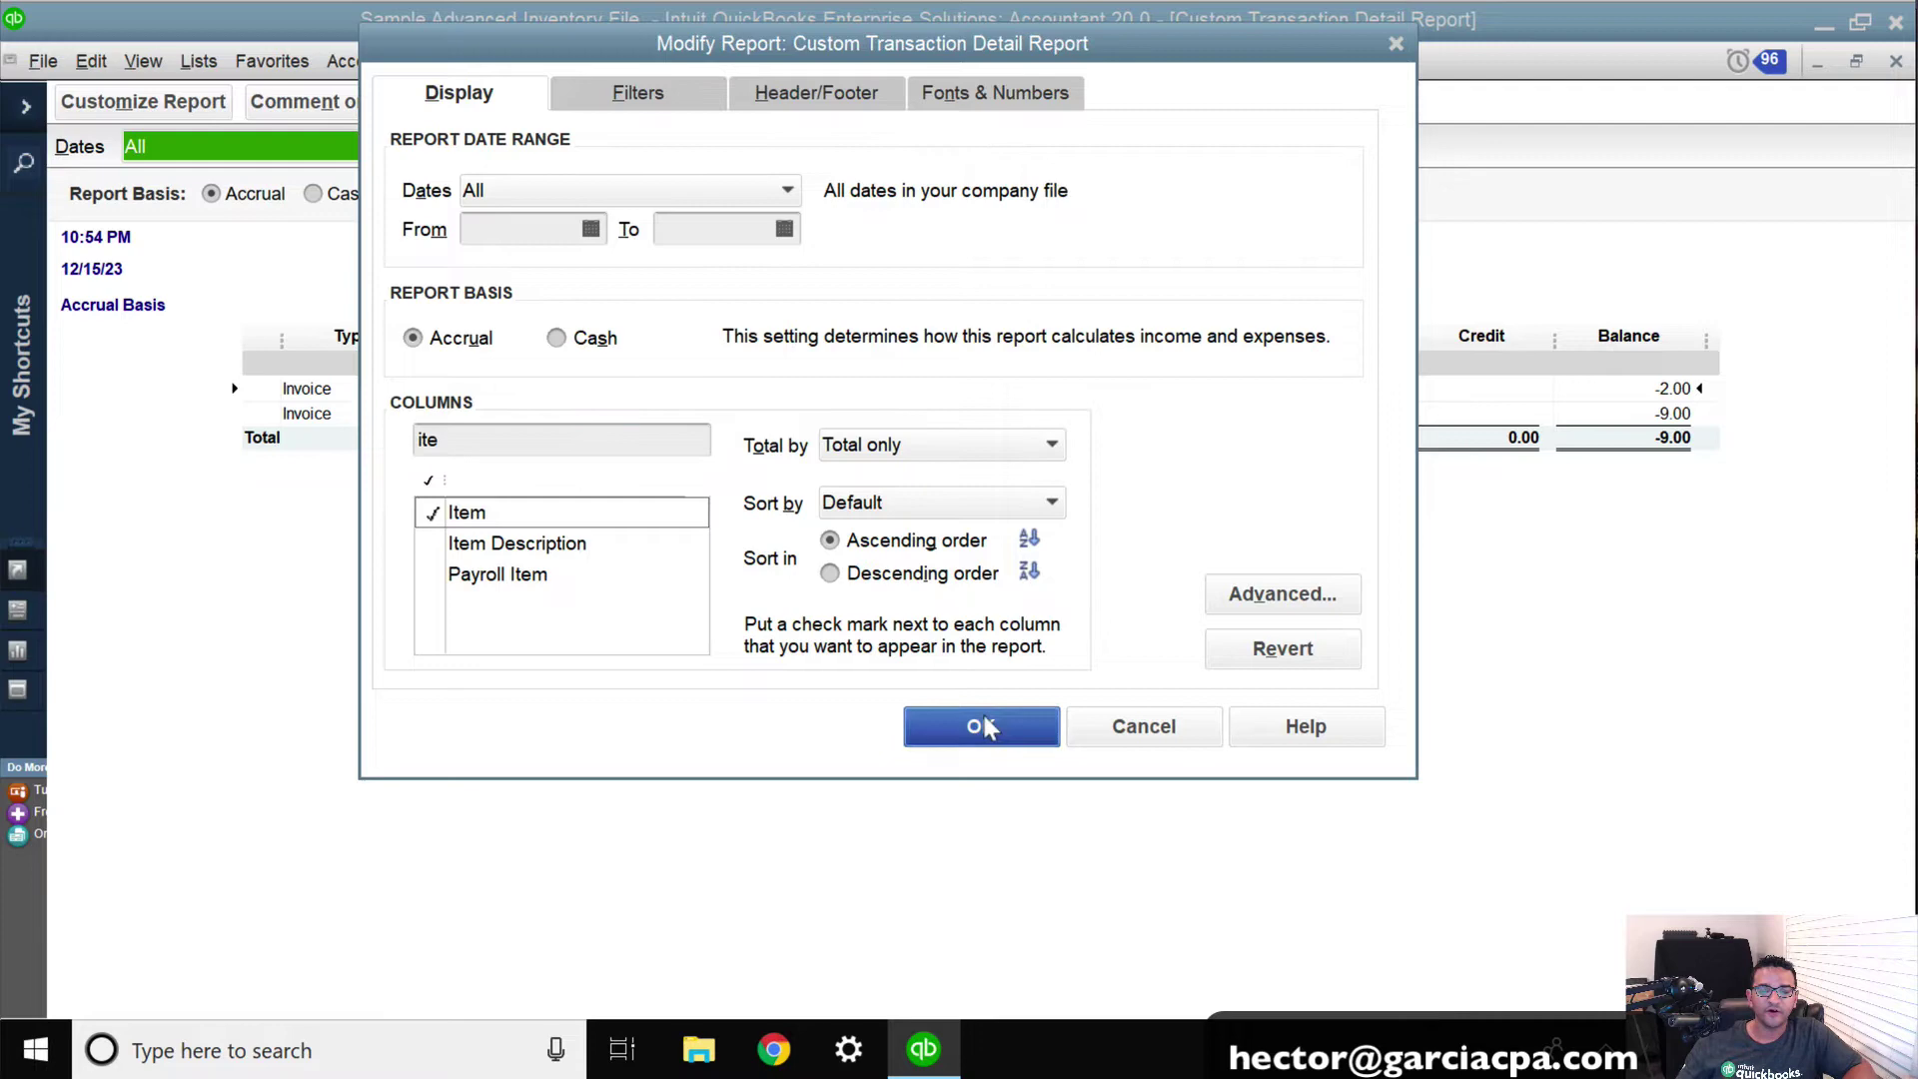
{"action": "left_click", "coordinate": [982, 726]}
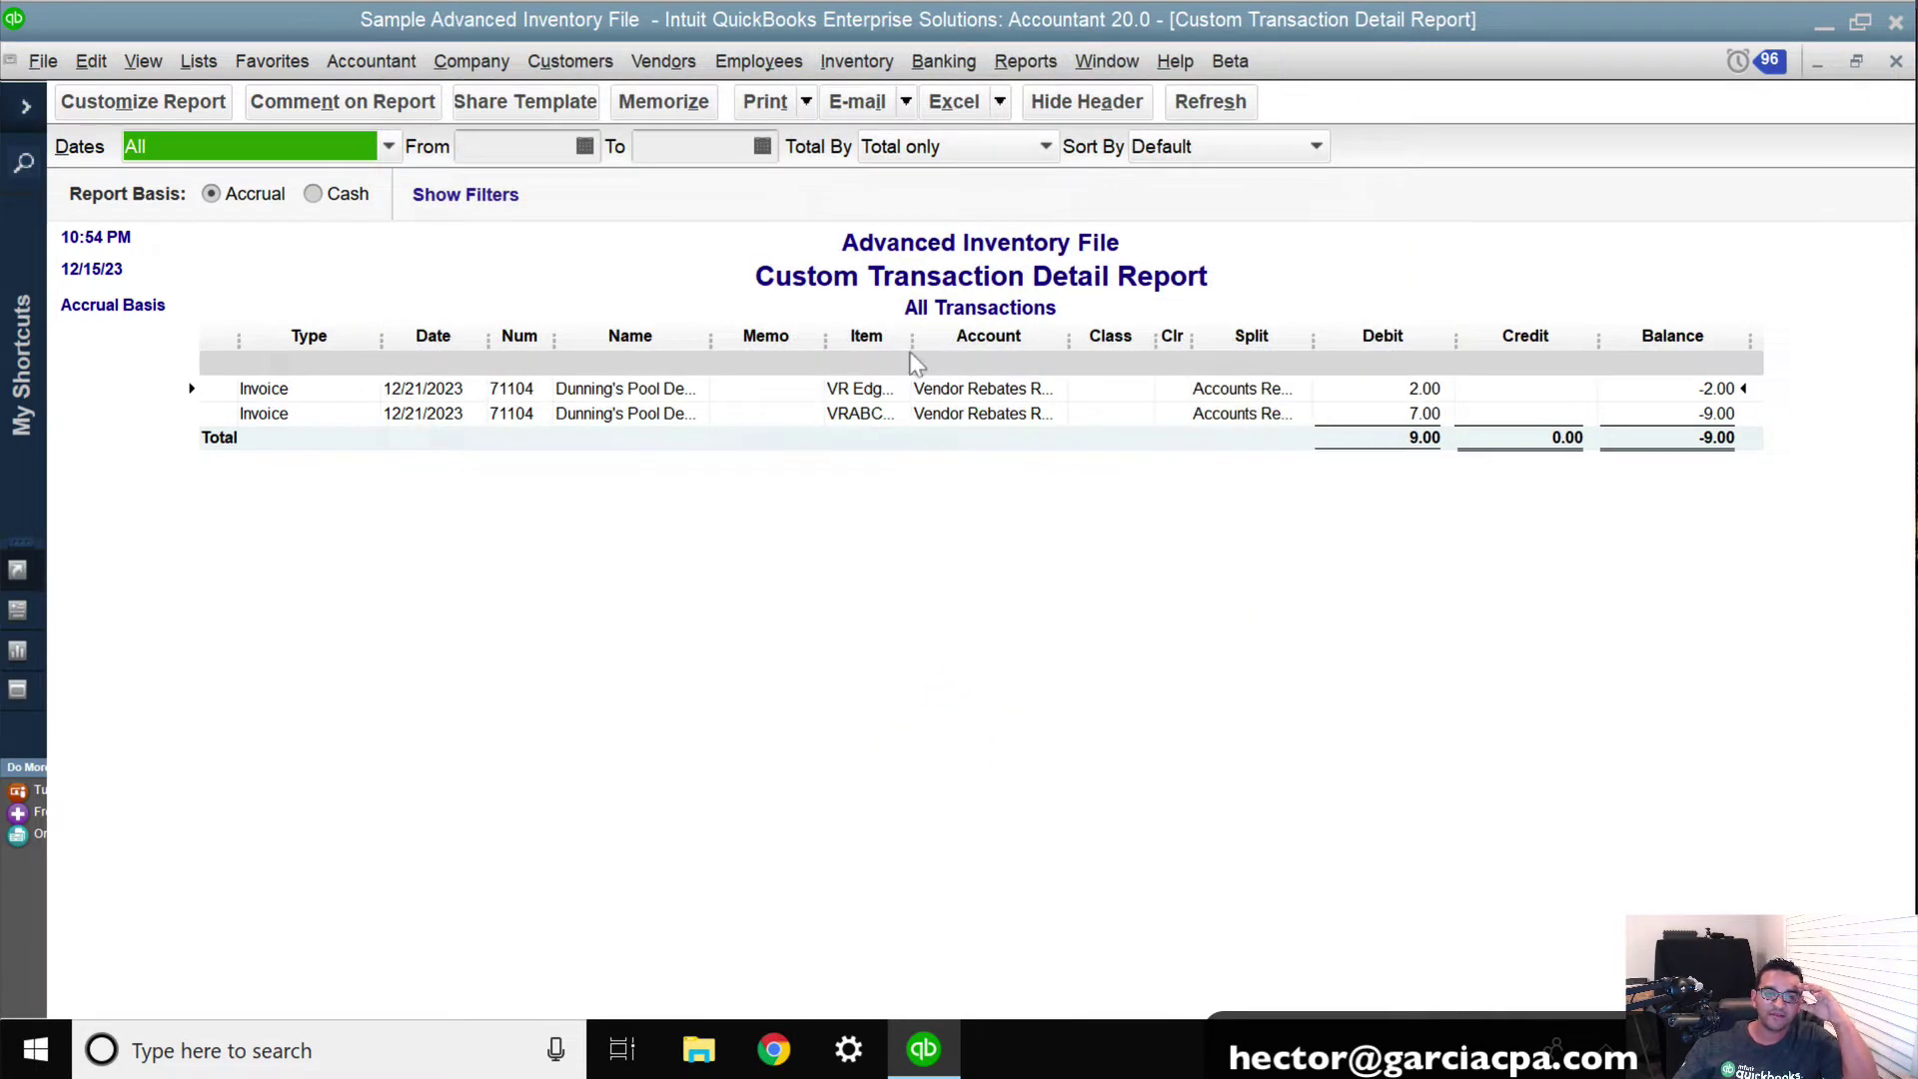
{"action": "left_click_drag", "start_coordinate": [913, 362], "coordinate": [992, 325]}
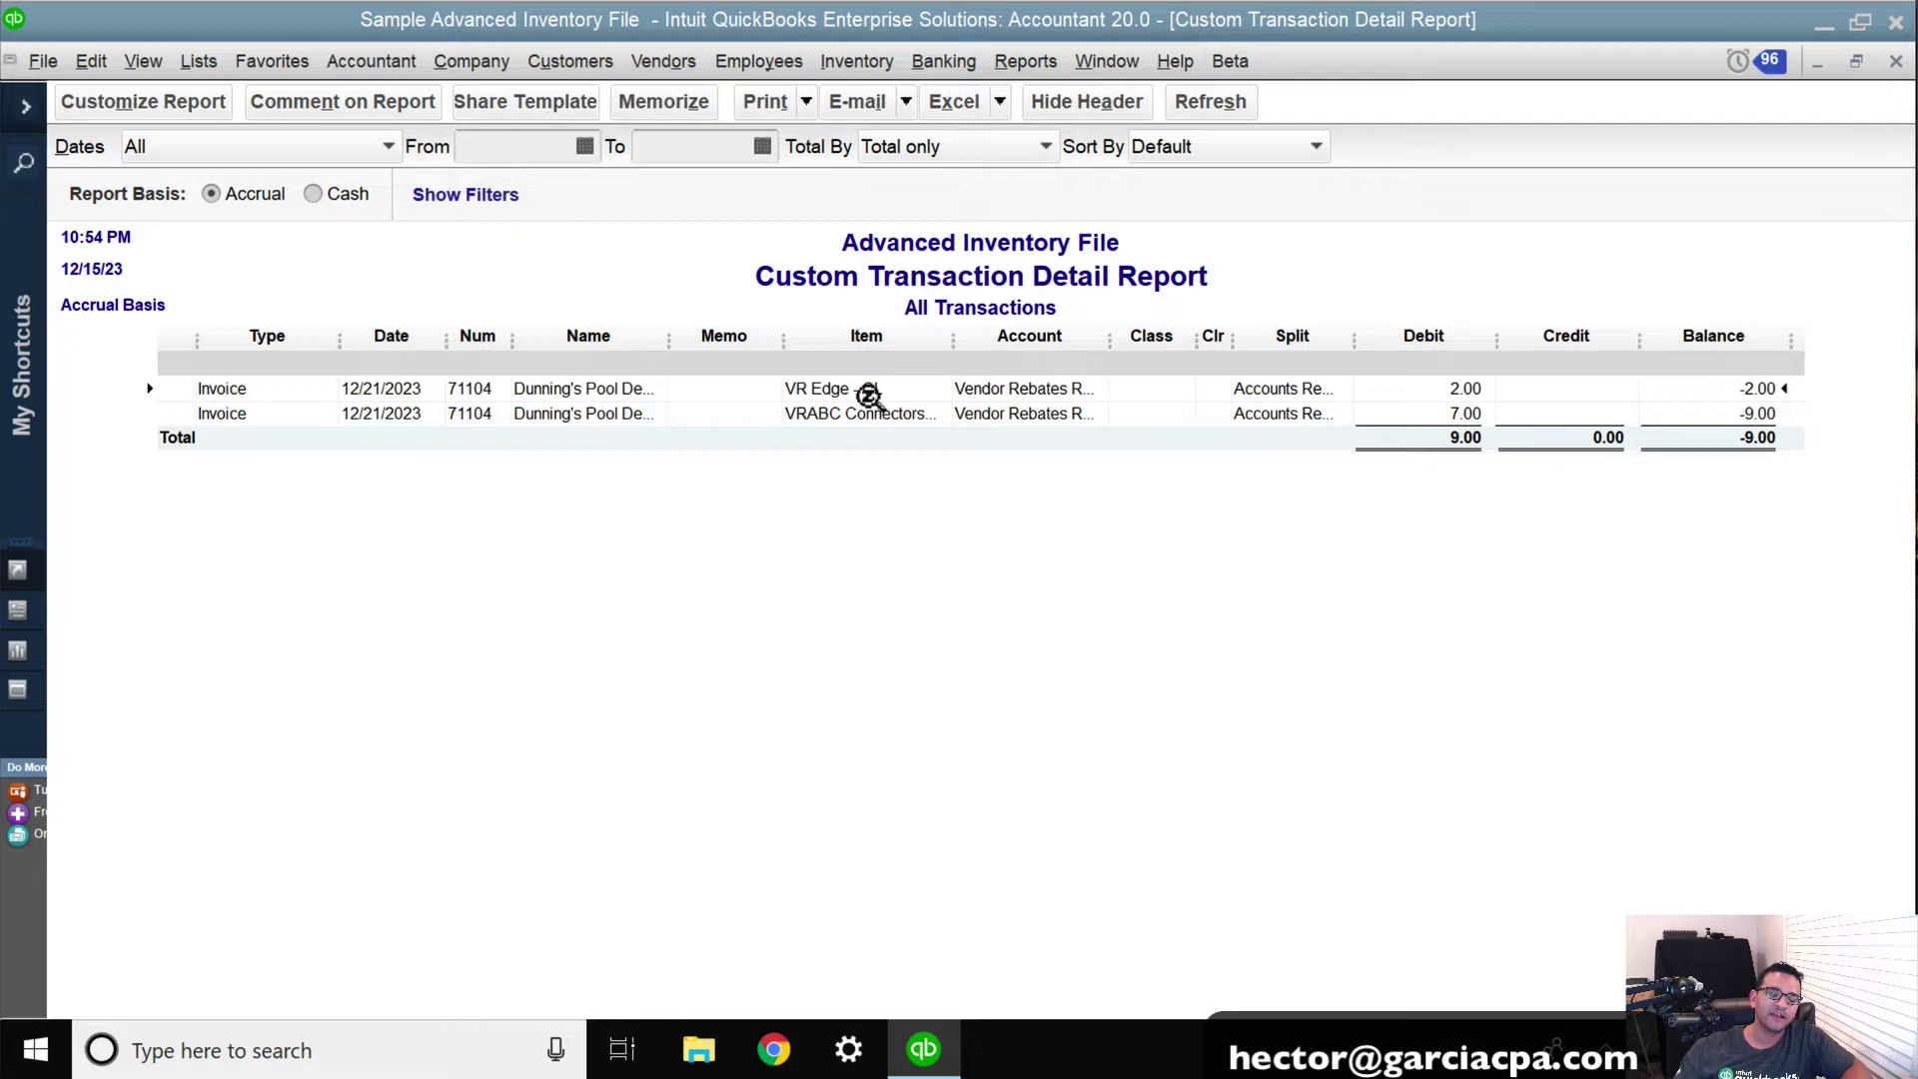
{"action": "left_click_drag", "start_coordinate": [1107, 318], "coordinate": [1196, 314]}
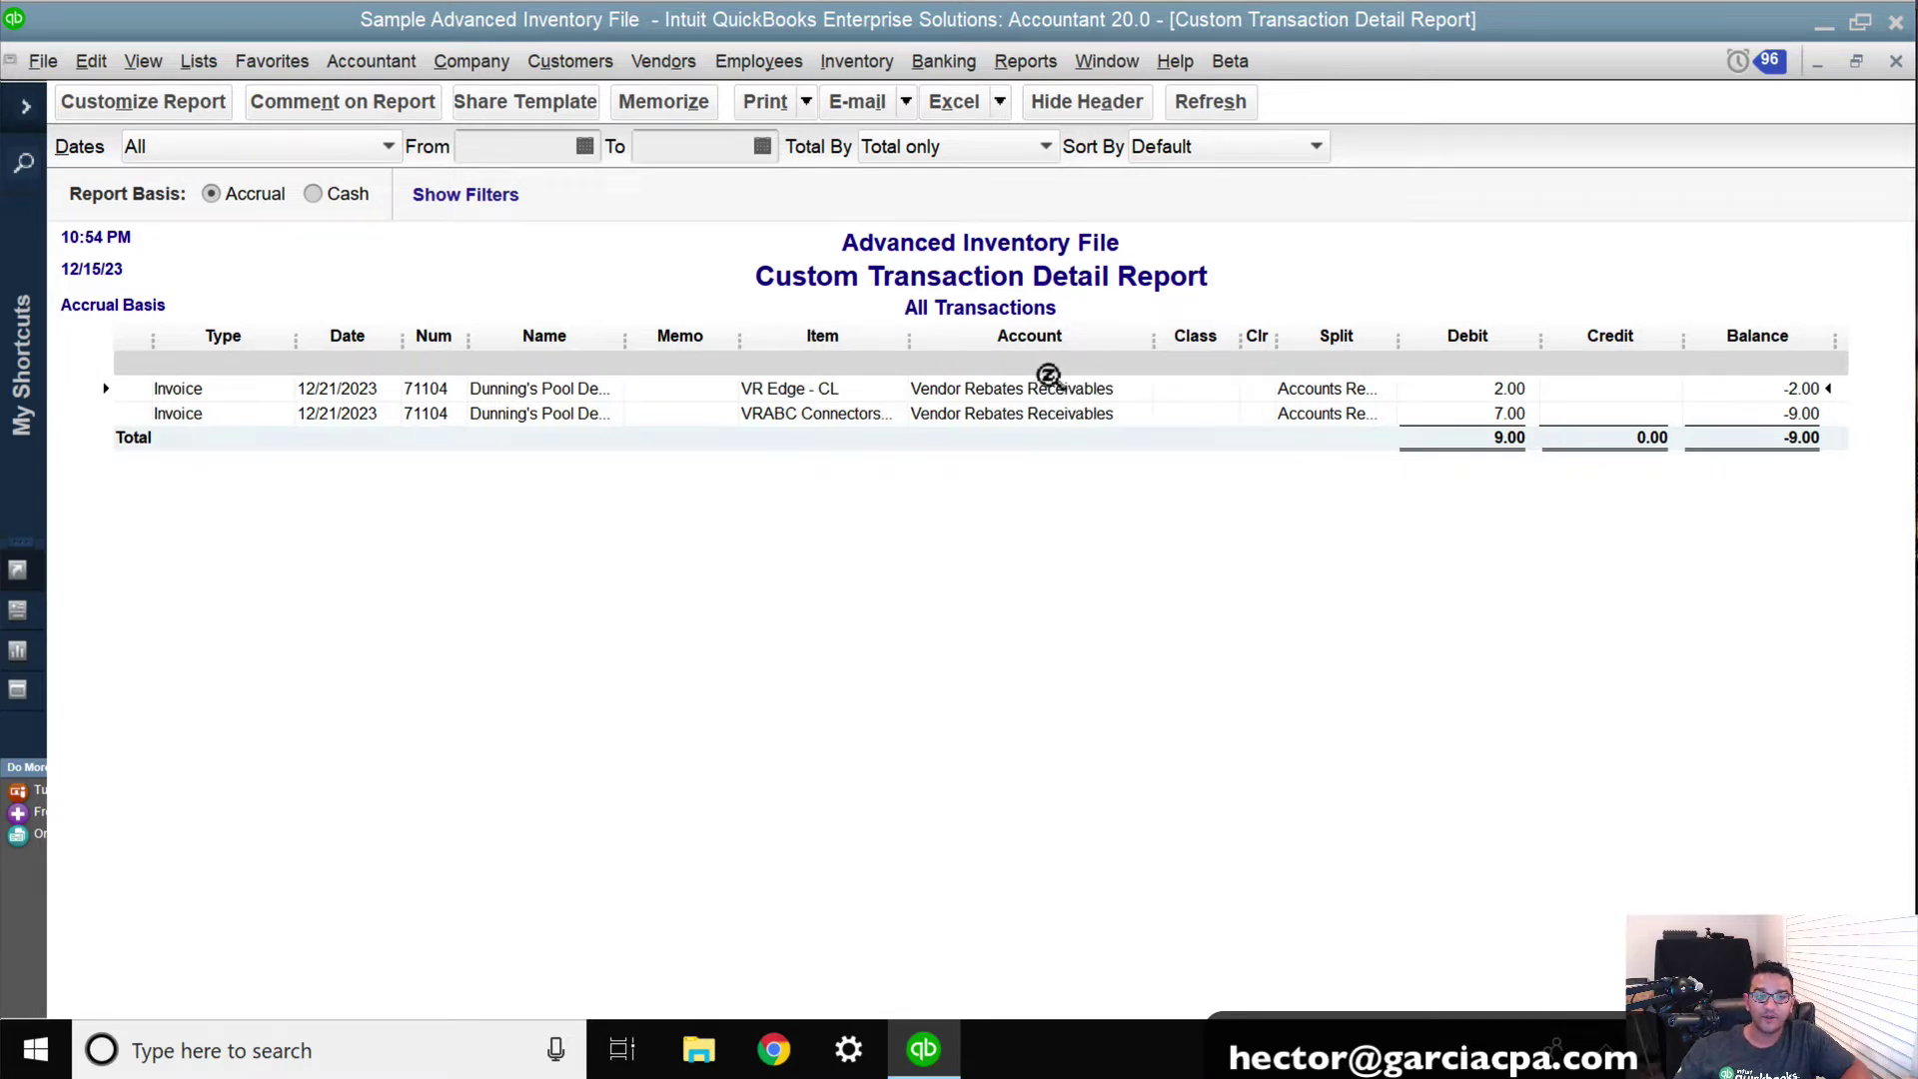
Step: Start a new Other Current Asset account from the Chart of Accounts
{"action": "left_click", "coordinate": [202, 64]}
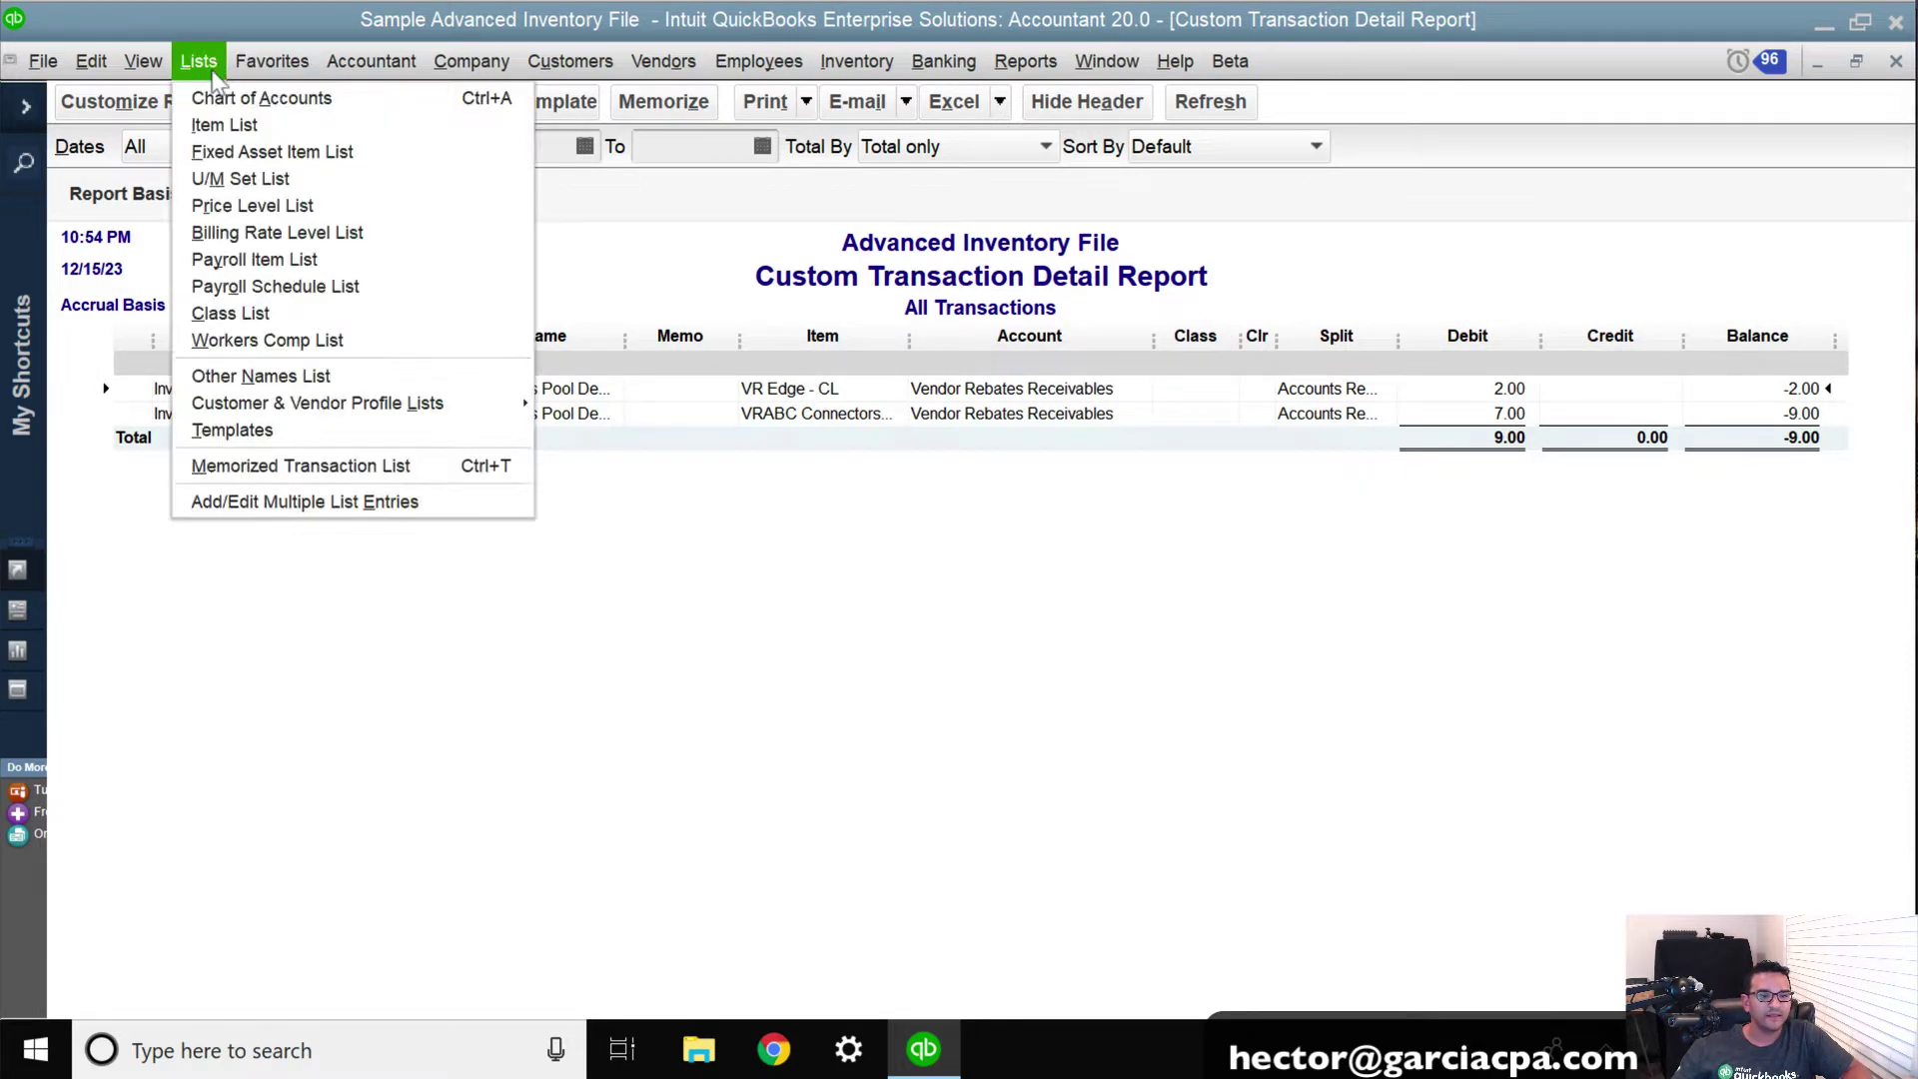
{"action": "left_click", "coordinate": [240, 99]}
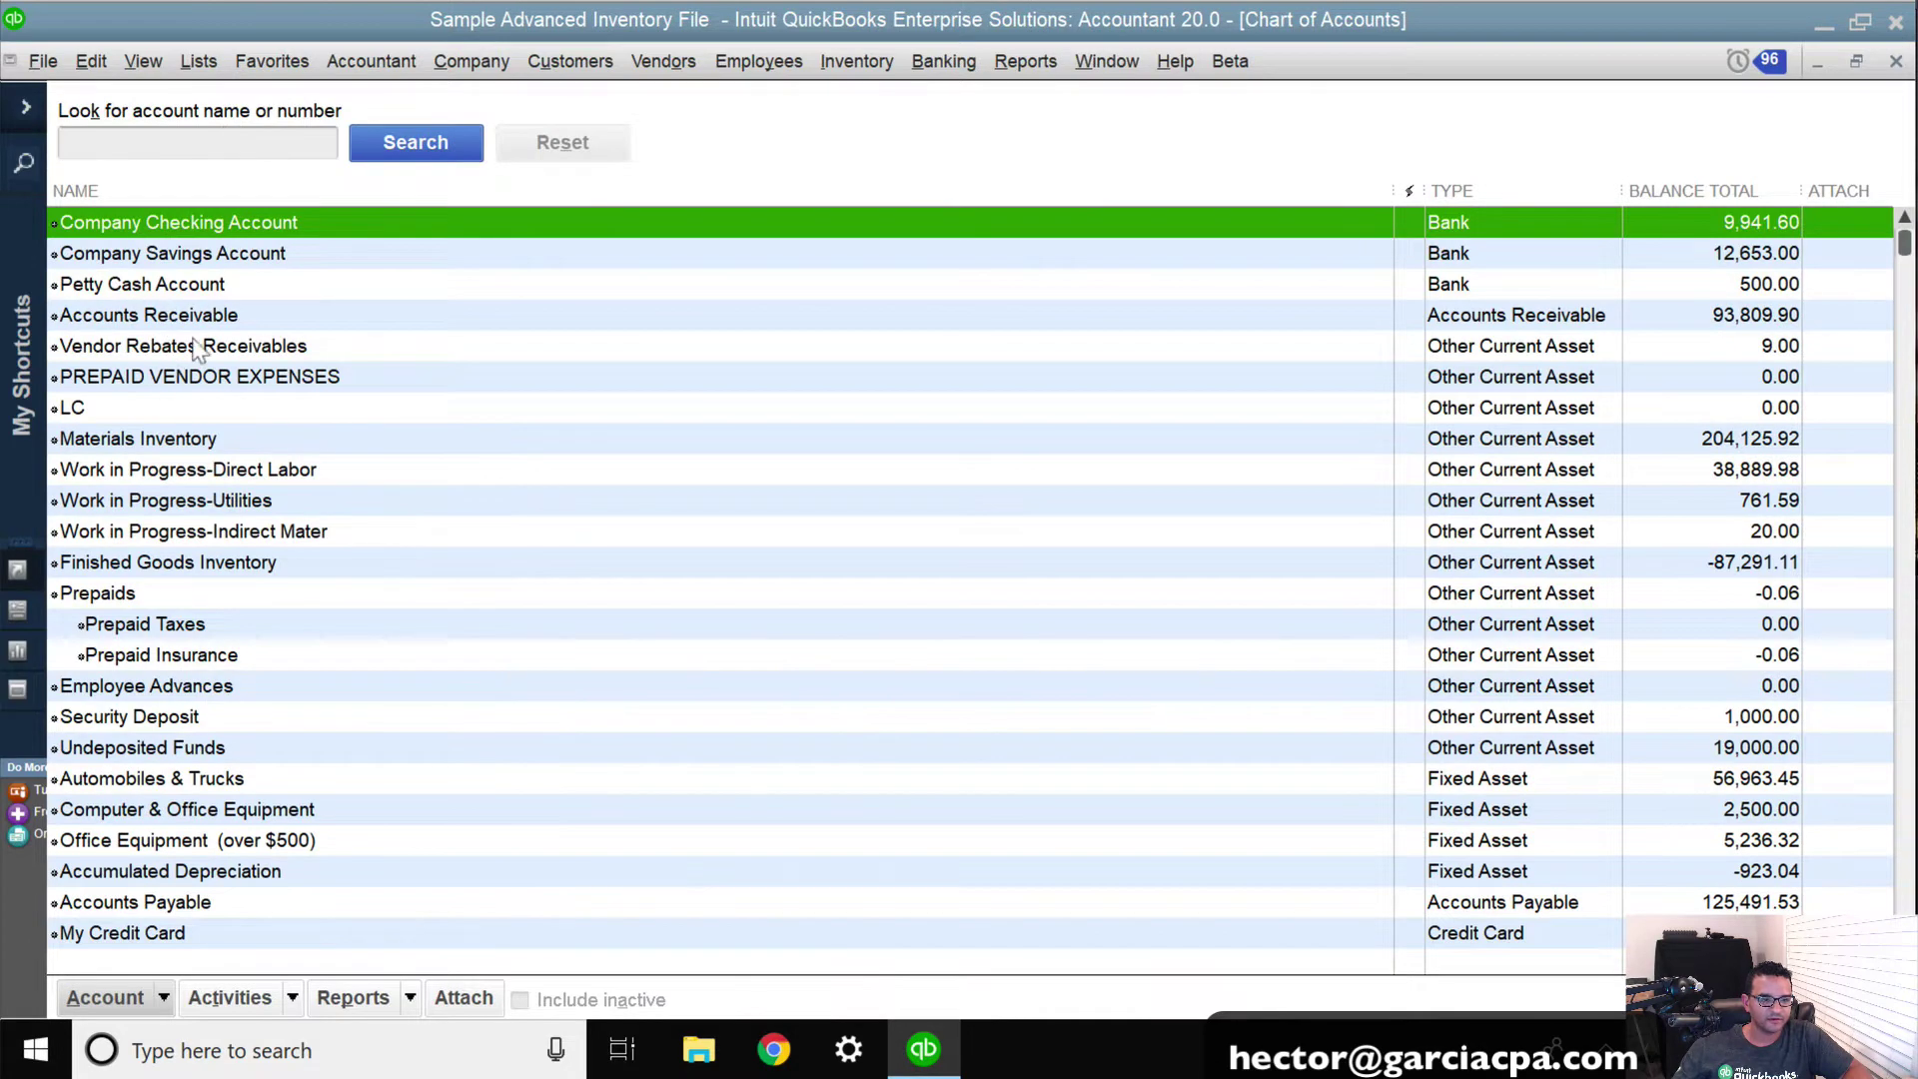
{"action": "left_click", "coordinate": [196, 349]}
{"action": "left_click", "coordinate": [165, 997]}
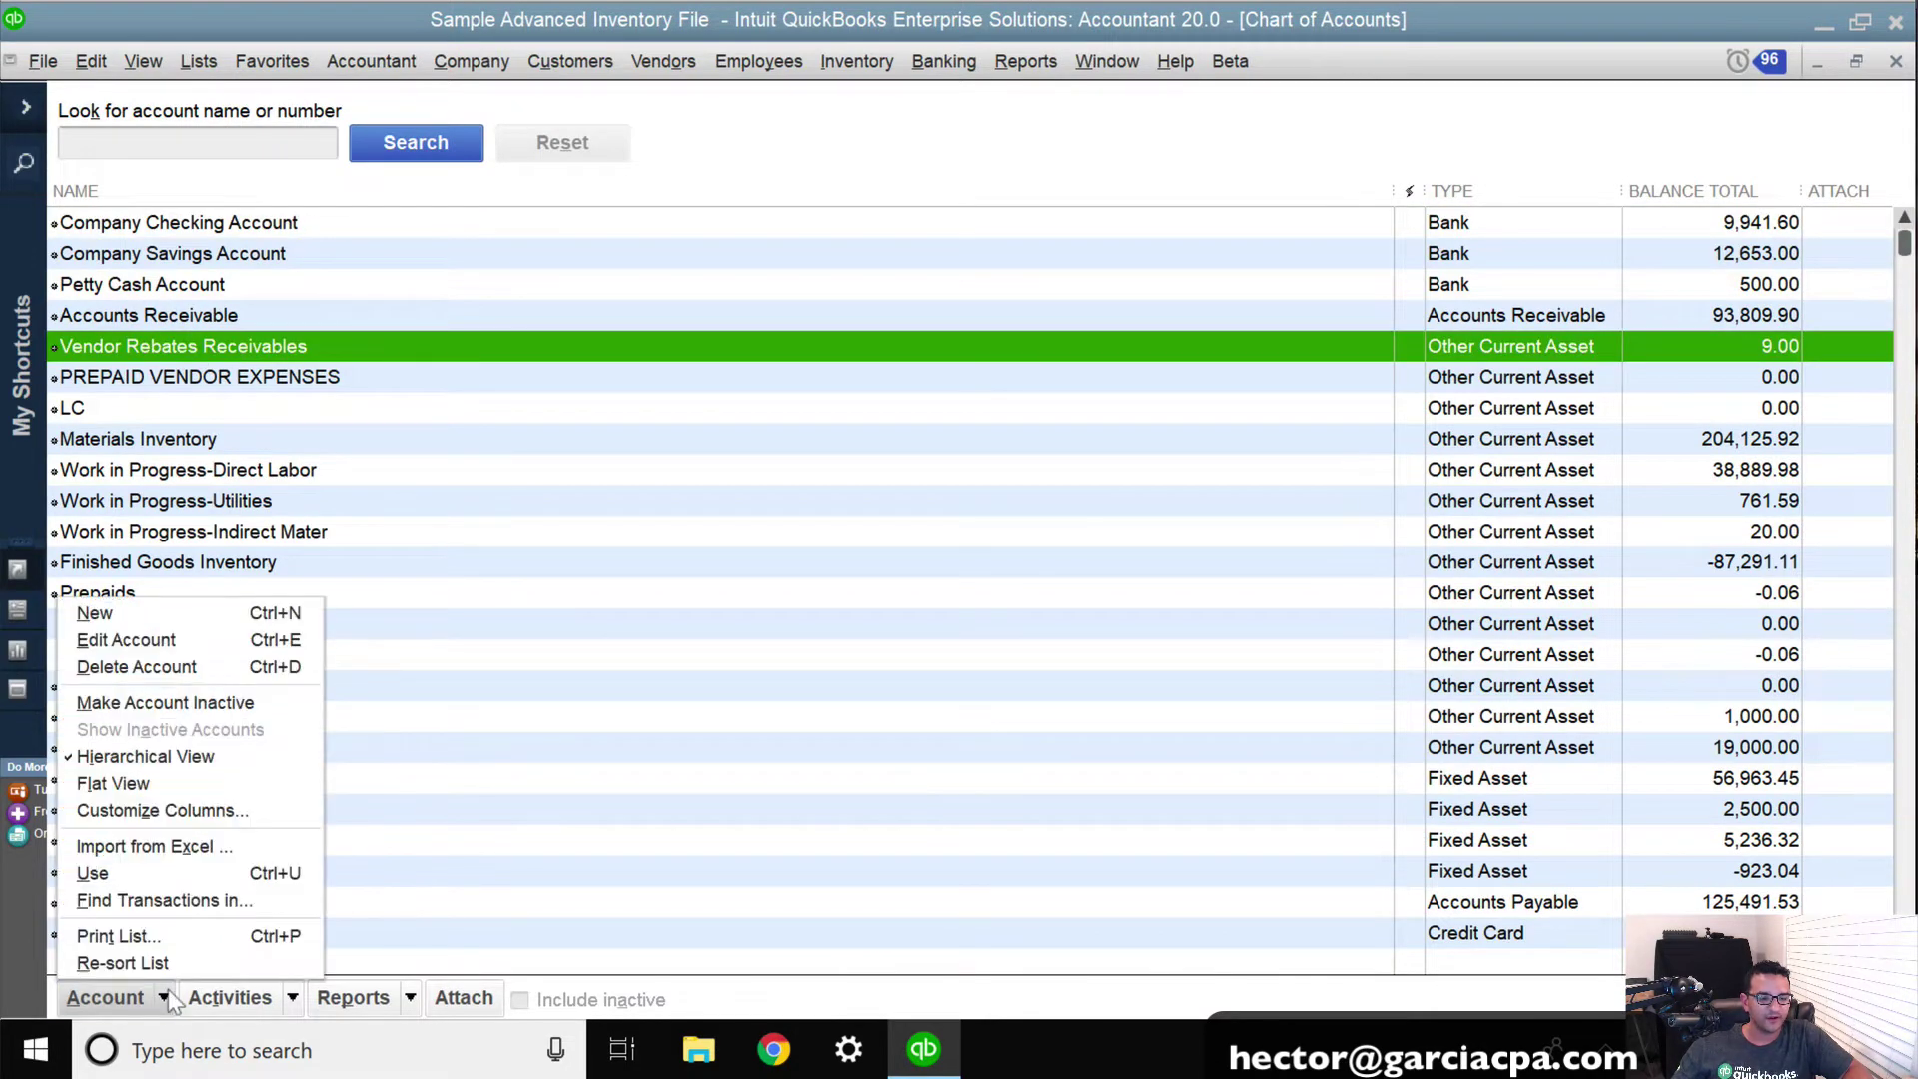
{"action": "left_click", "coordinate": [120, 613]}
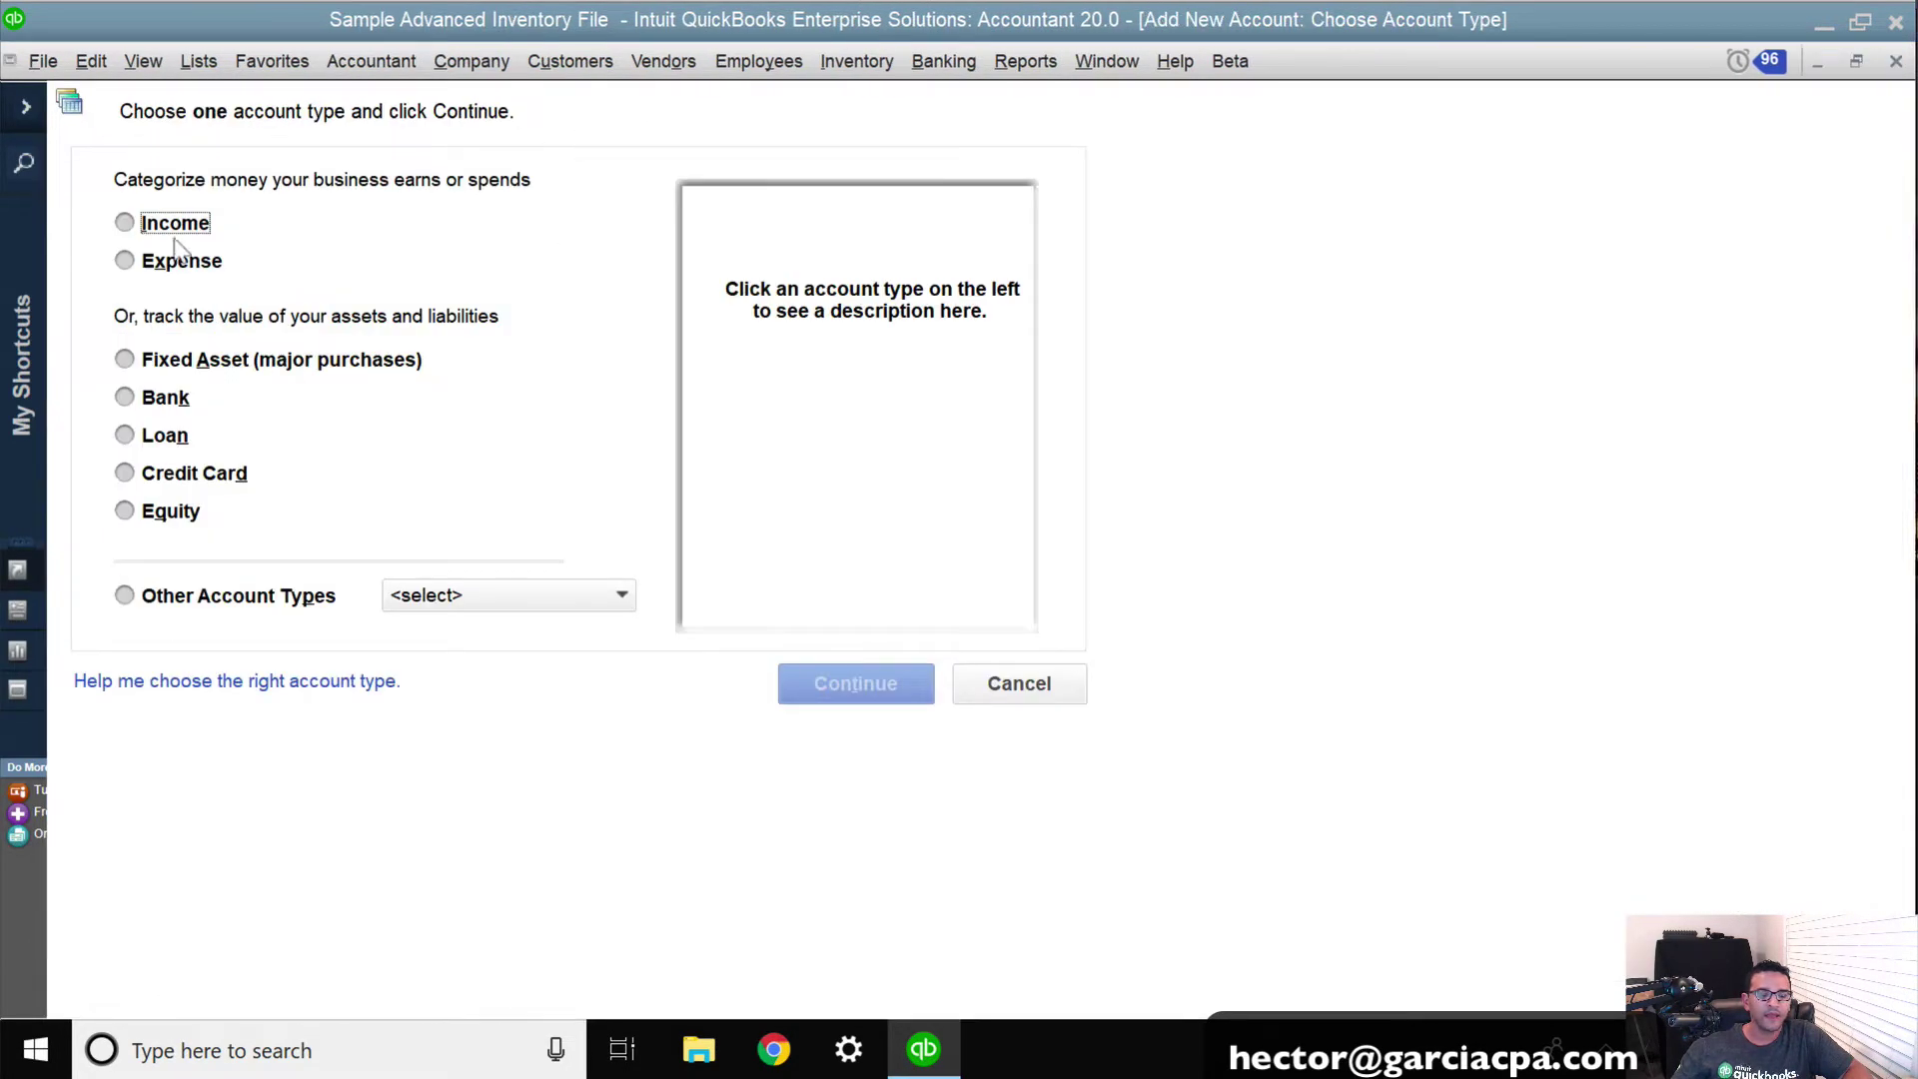
{"action": "left_click", "coordinate": [196, 595]}
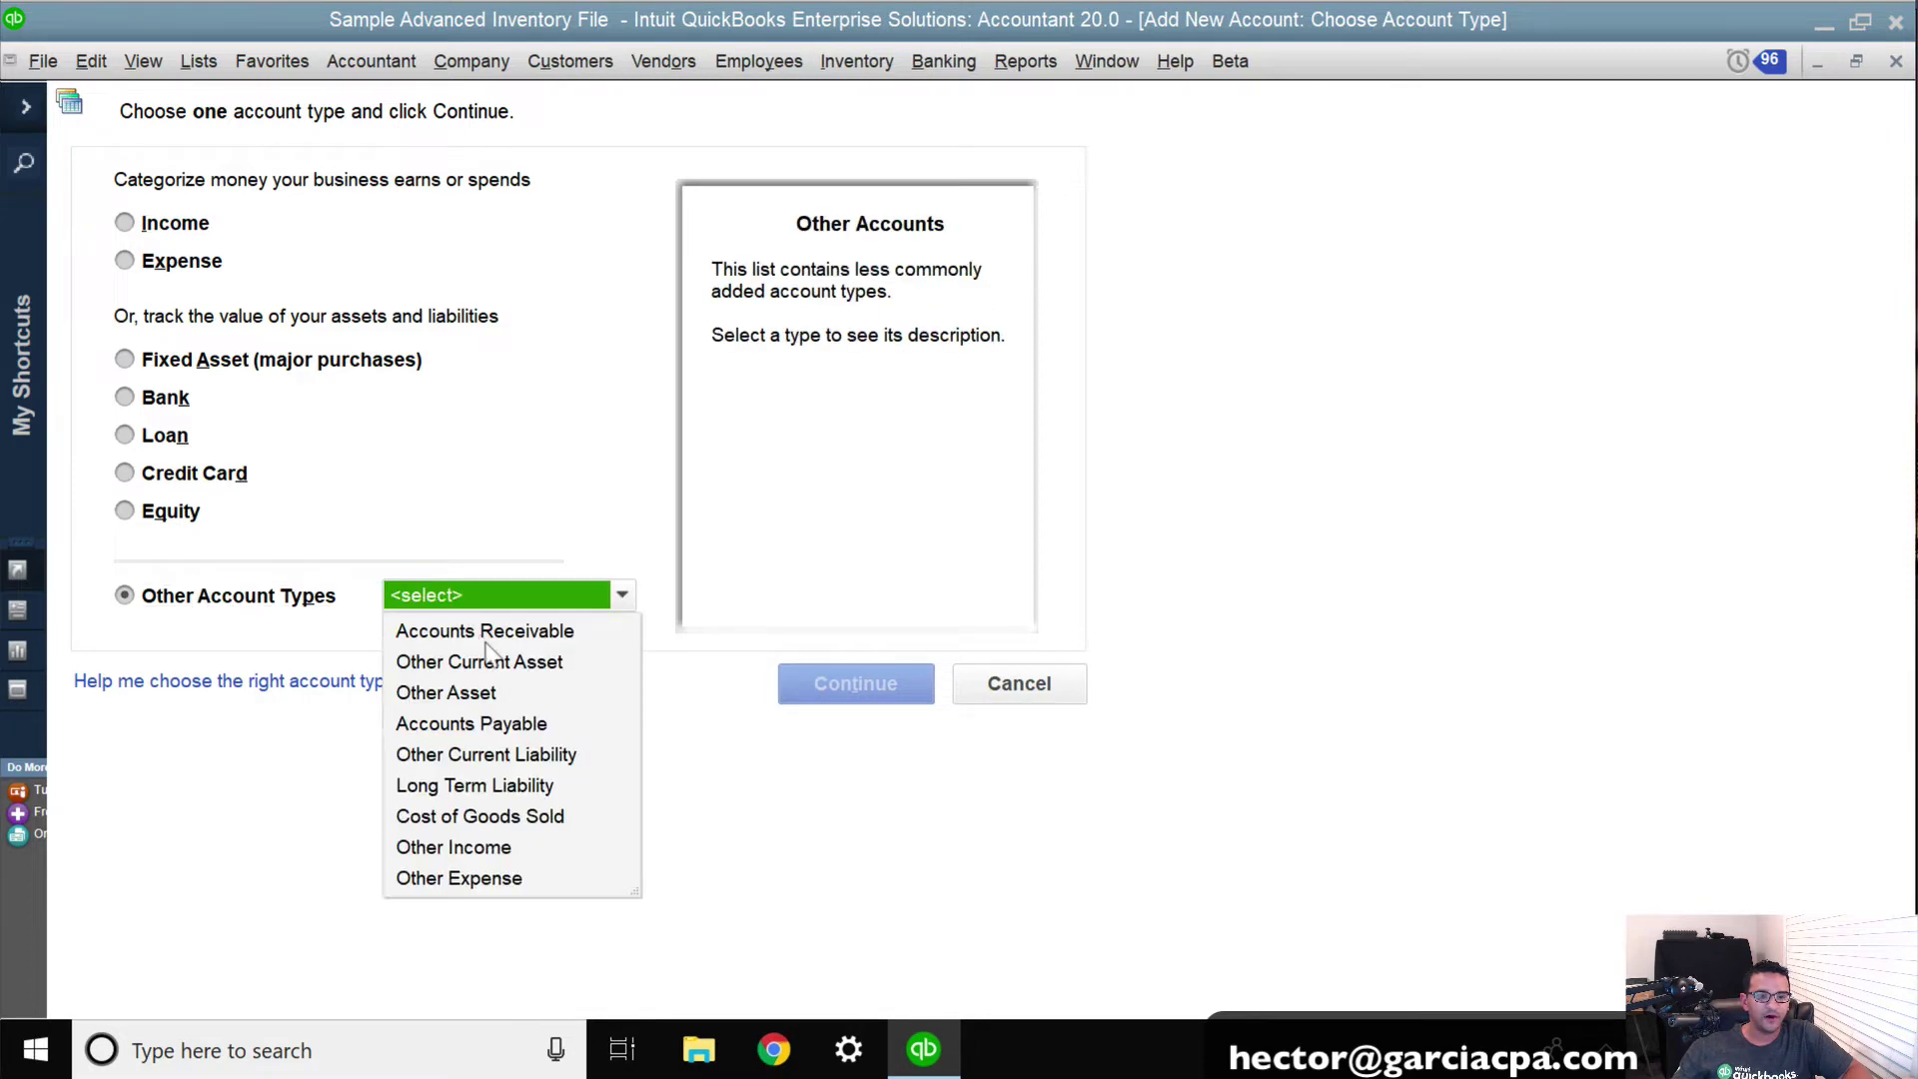
{"action": "left_click", "coordinate": [508, 664]}
{"action": "left_click", "coordinate": [883, 687]}
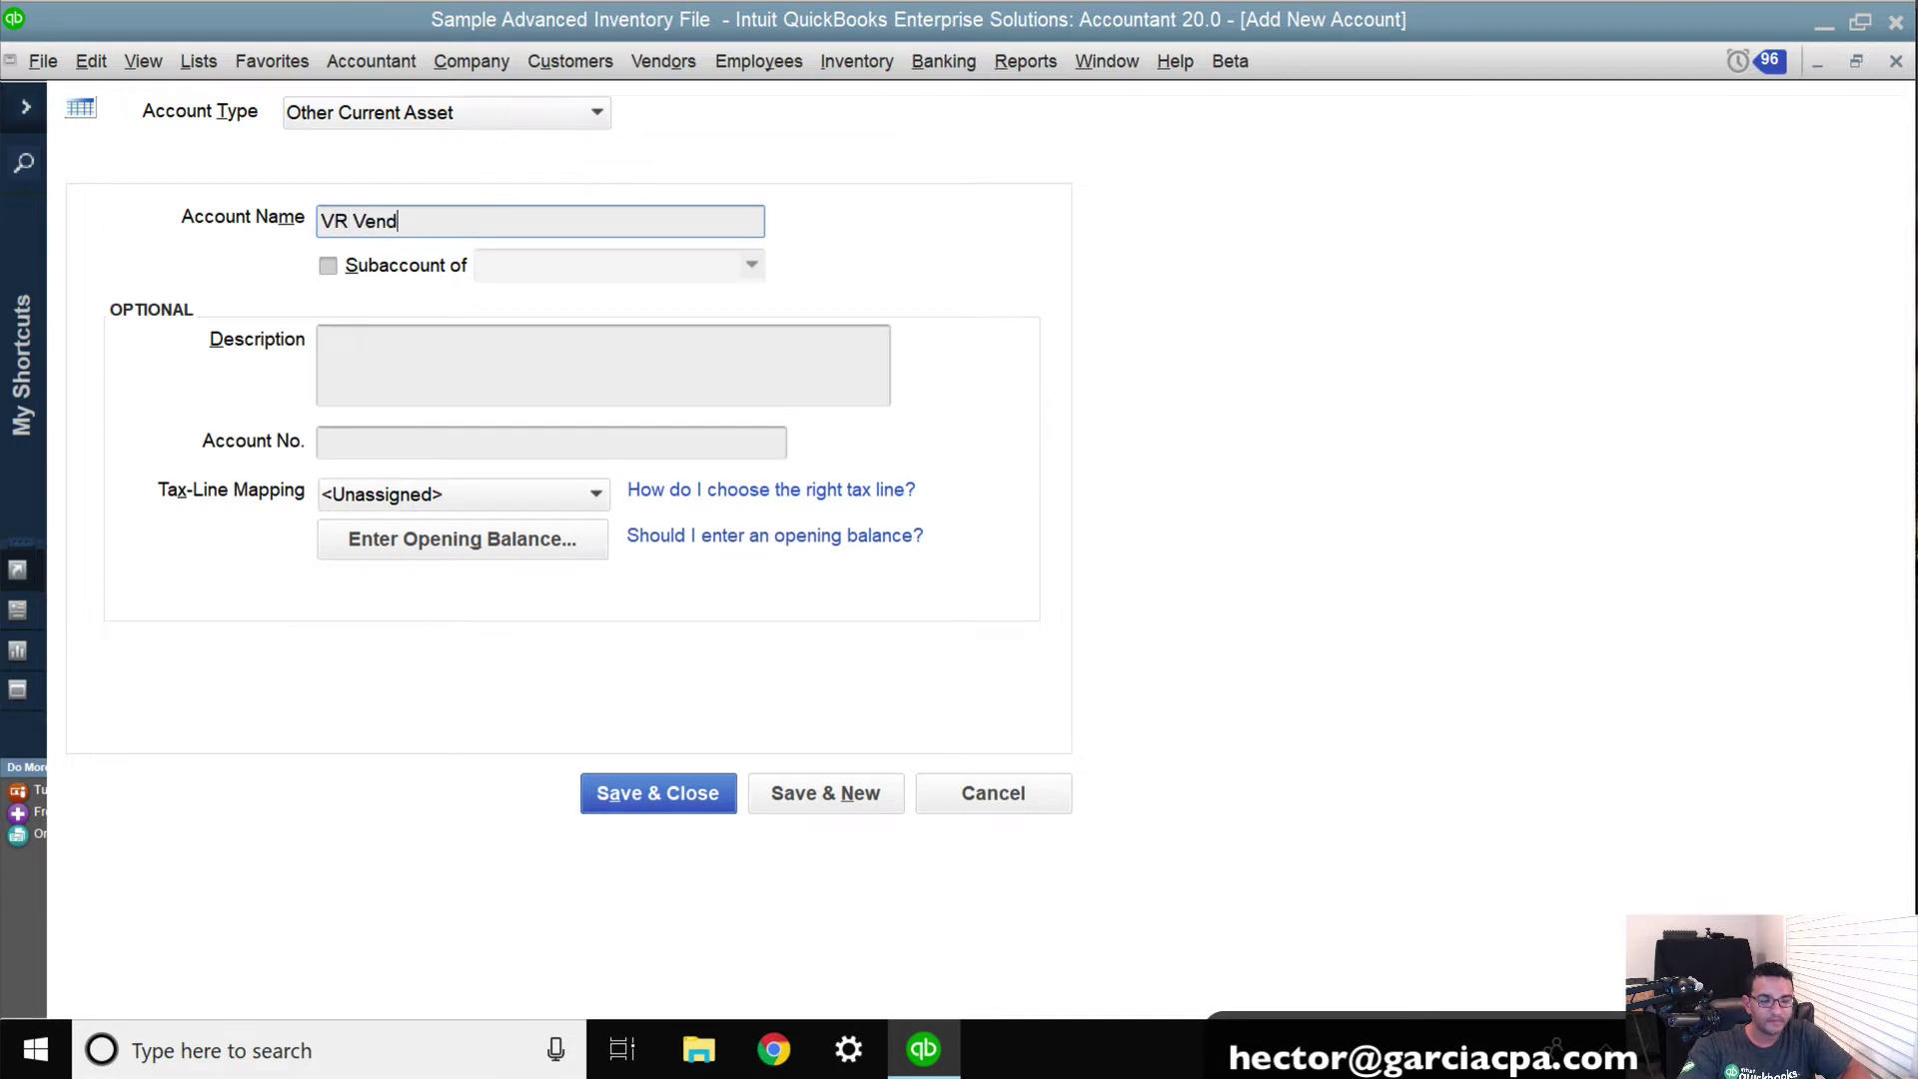
Step: Save VR Vendor as a subaccount of Vendor Rebates Receivables
{"action": "left_click", "coordinate": [354, 267]}
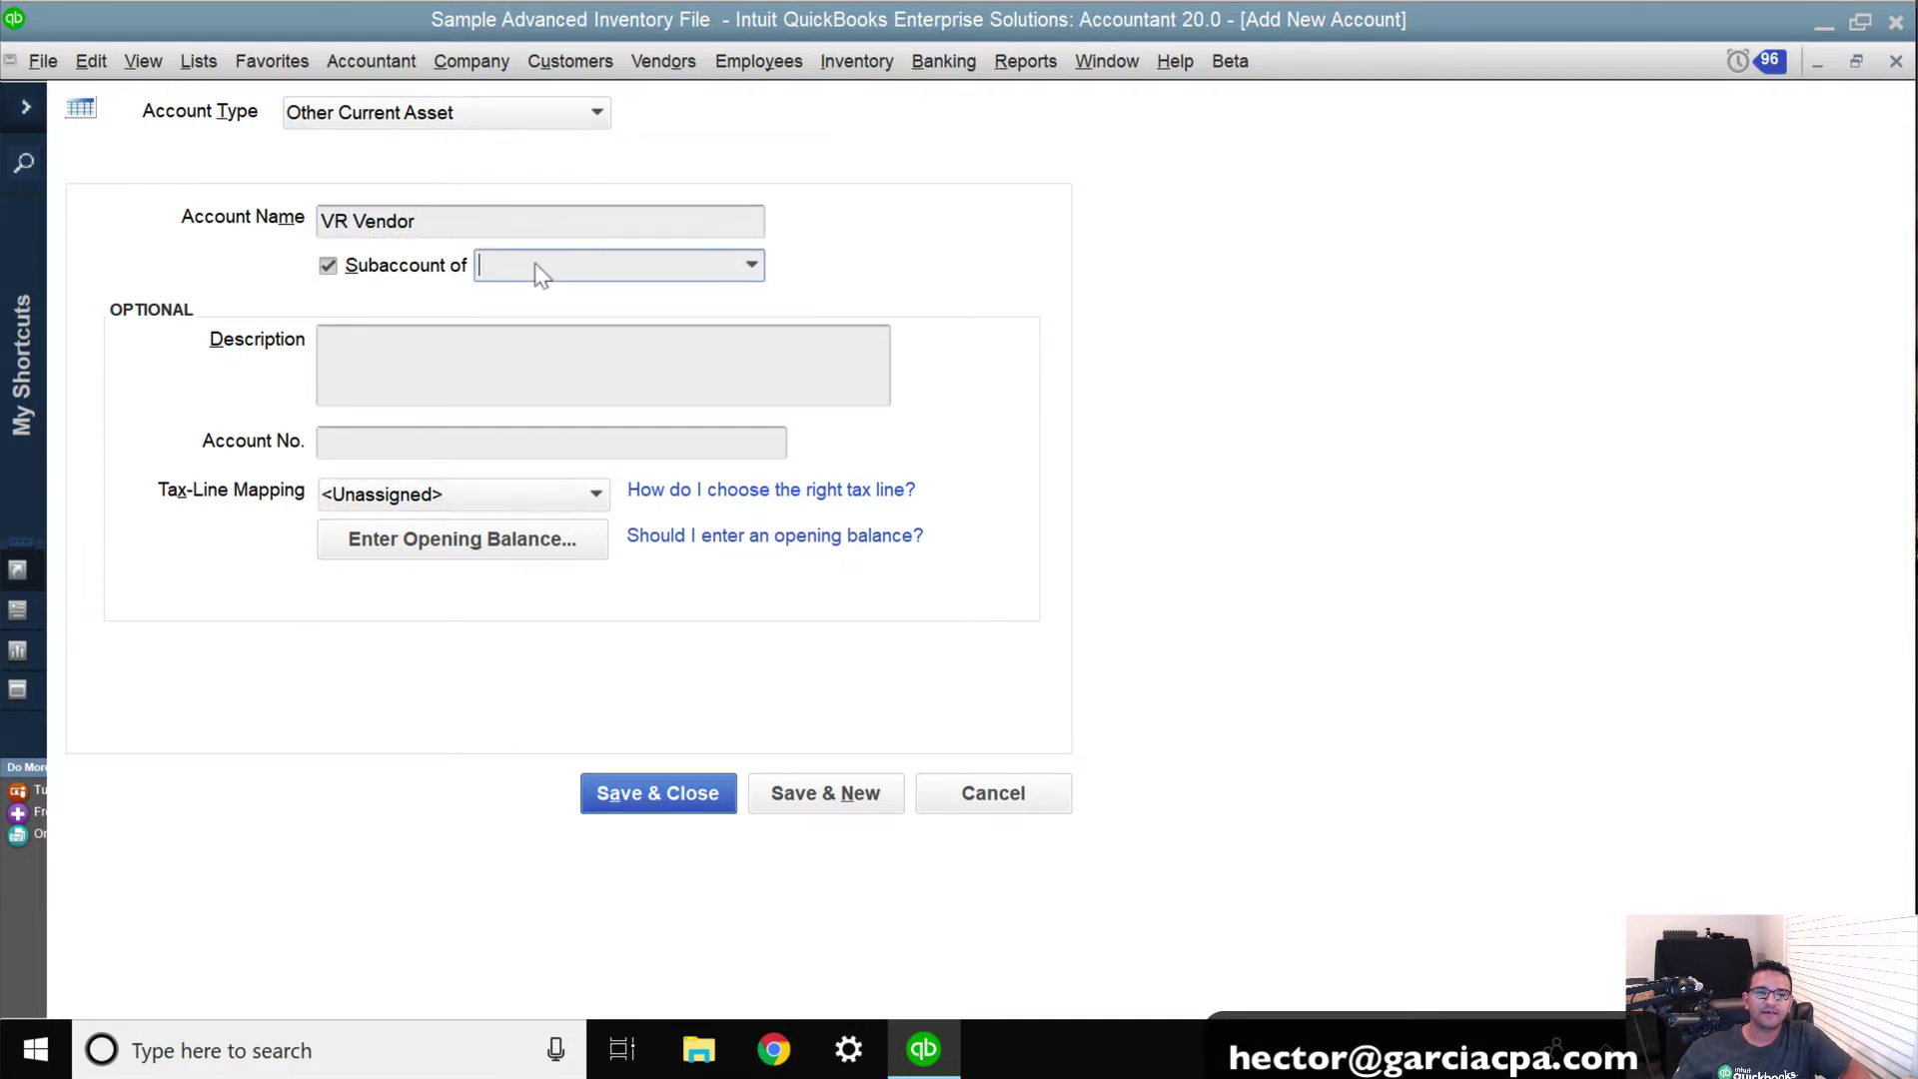
{"action": "type", "text": "Vendor Rebates Receivables"}
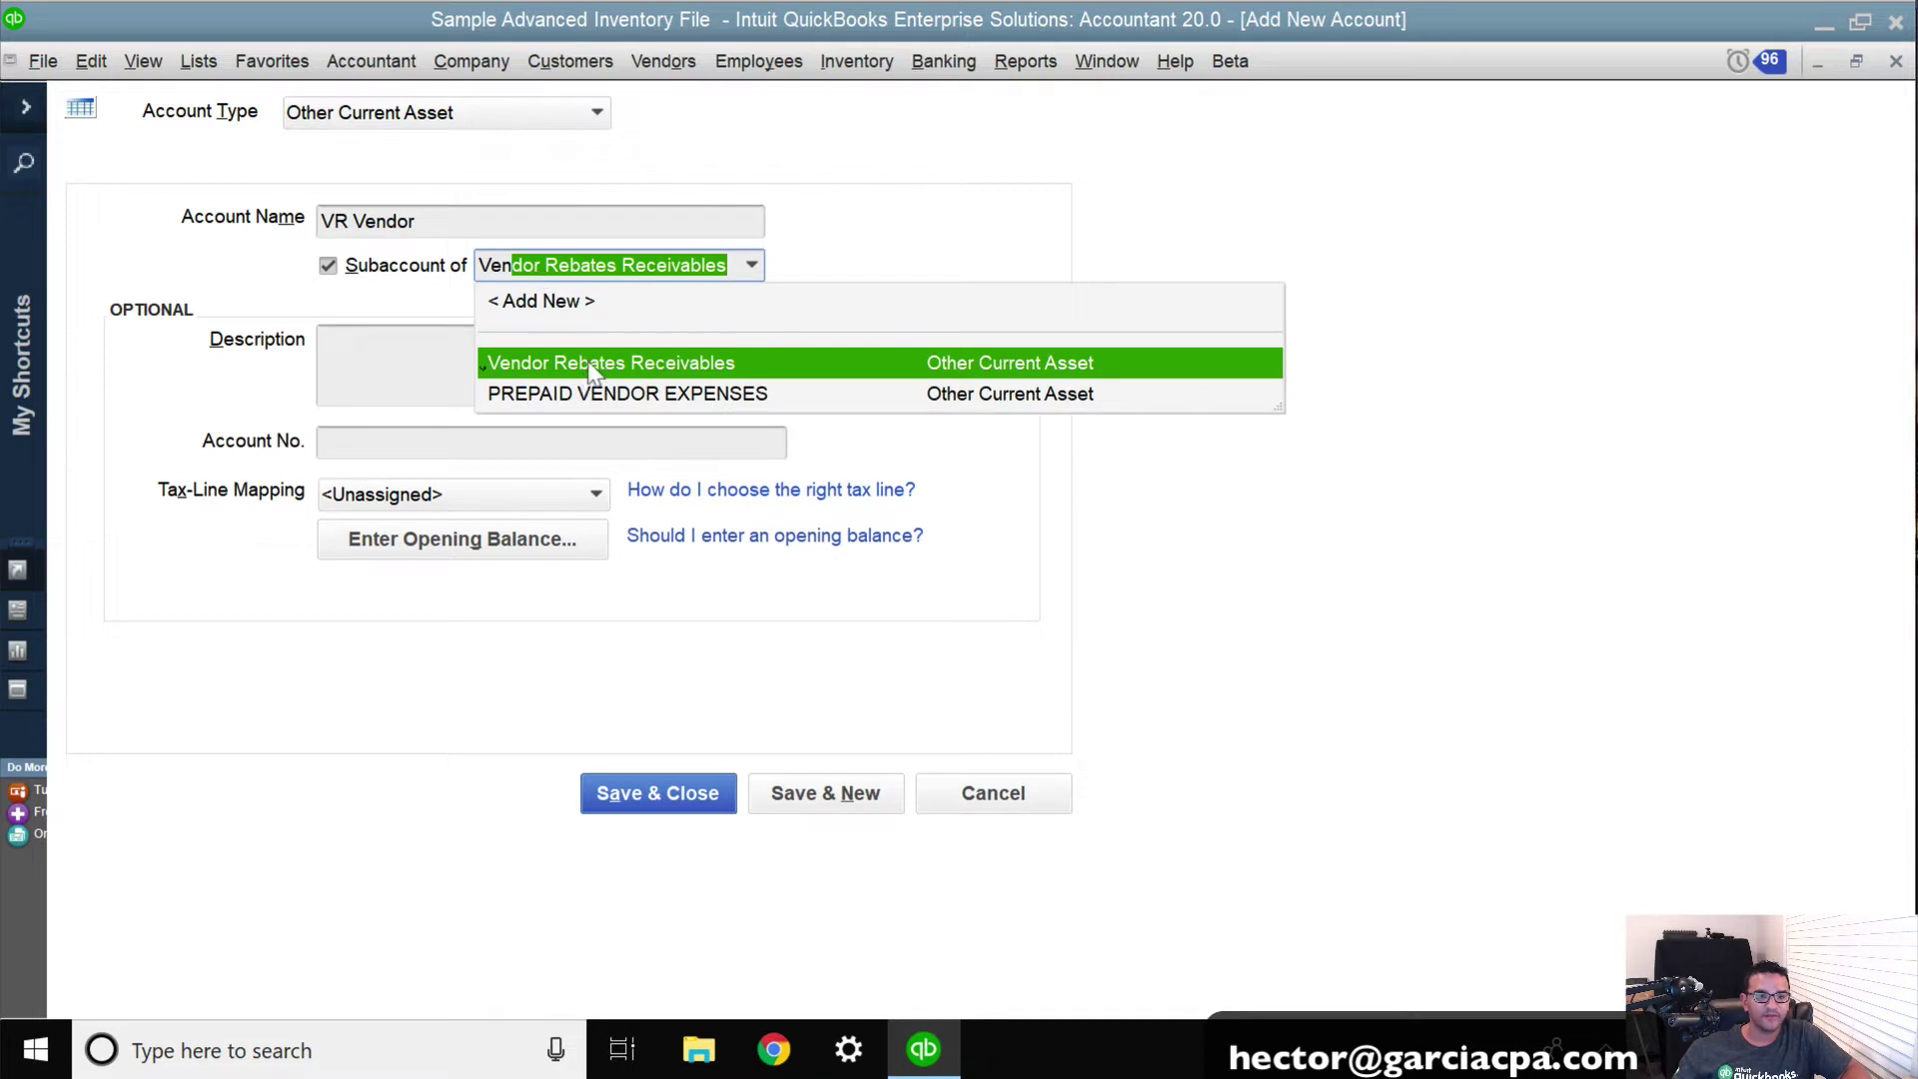
{"action": "left_click", "coordinate": [591, 359]}
{"action": "left_click_drag", "start_coordinate": [365, 219], "coordinate": [265, 230]}
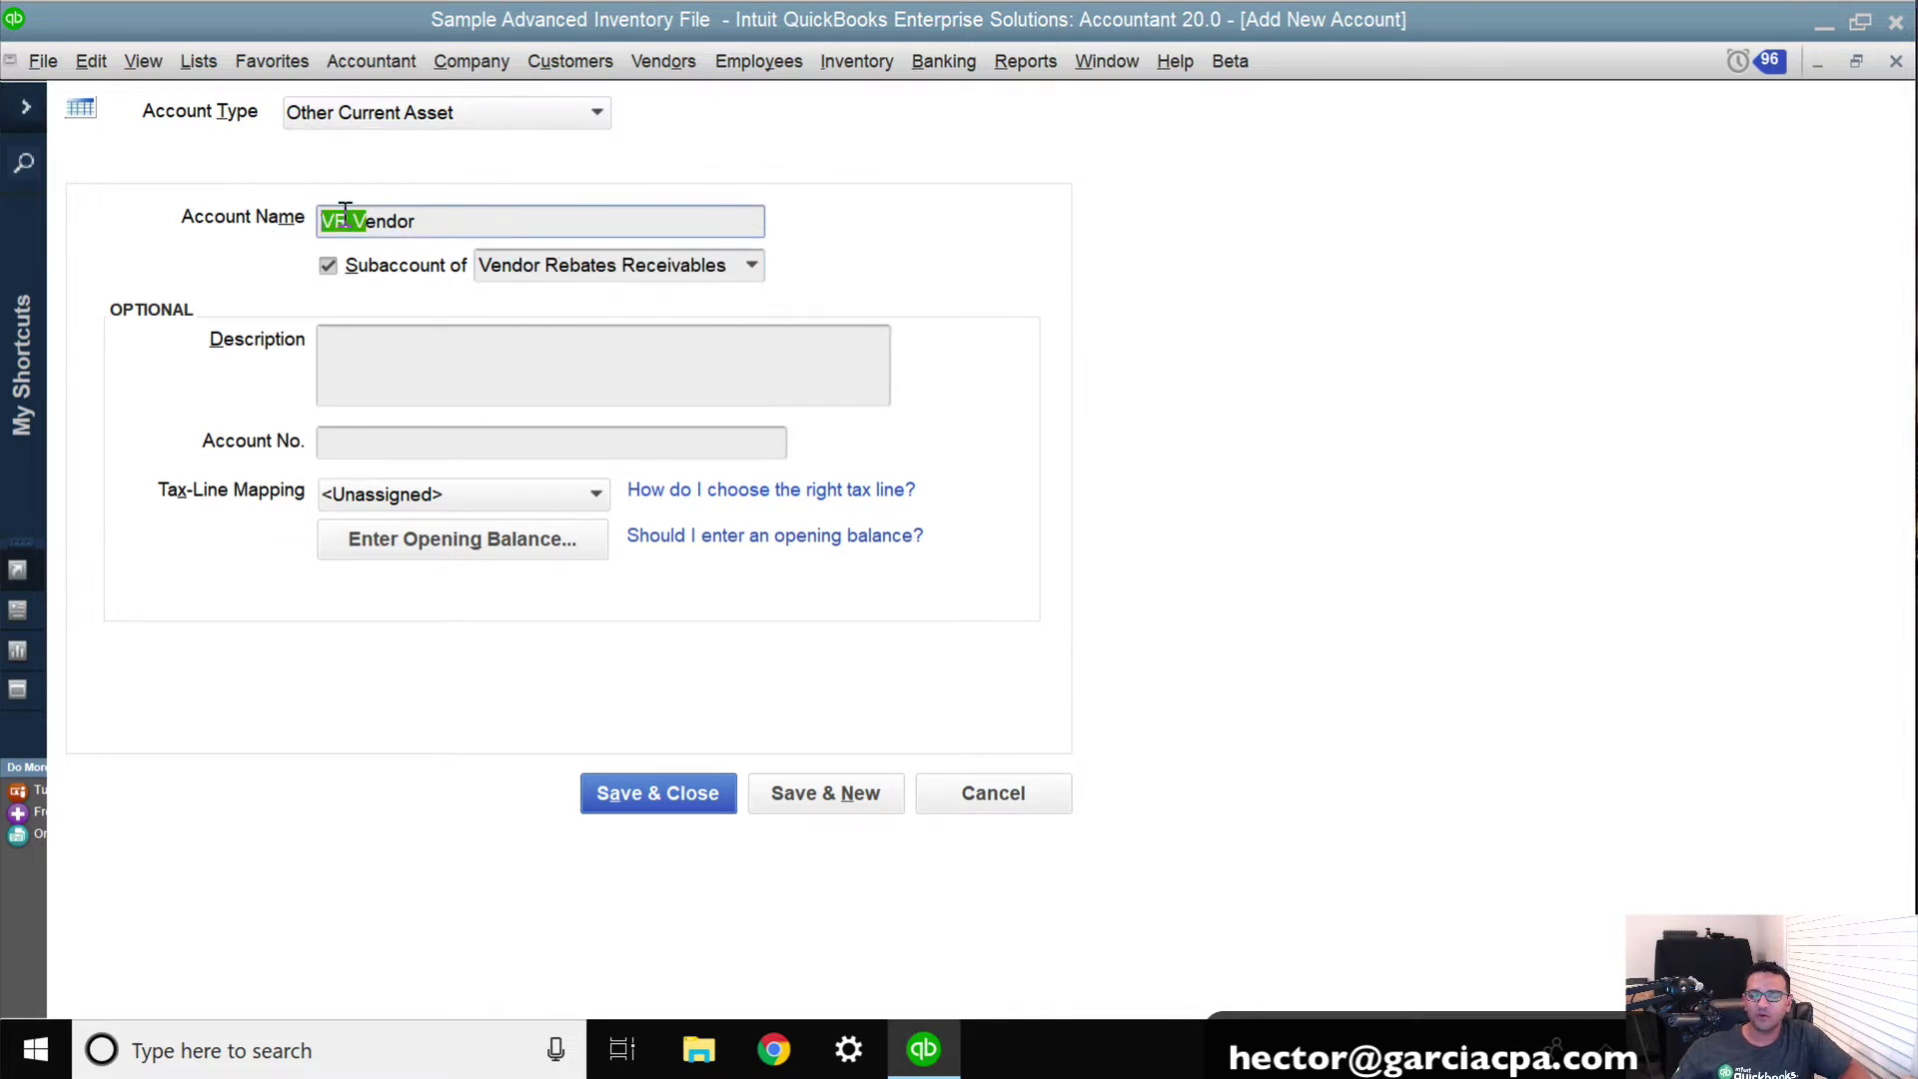
{"action": "left_click", "coordinate": [859, 809]}
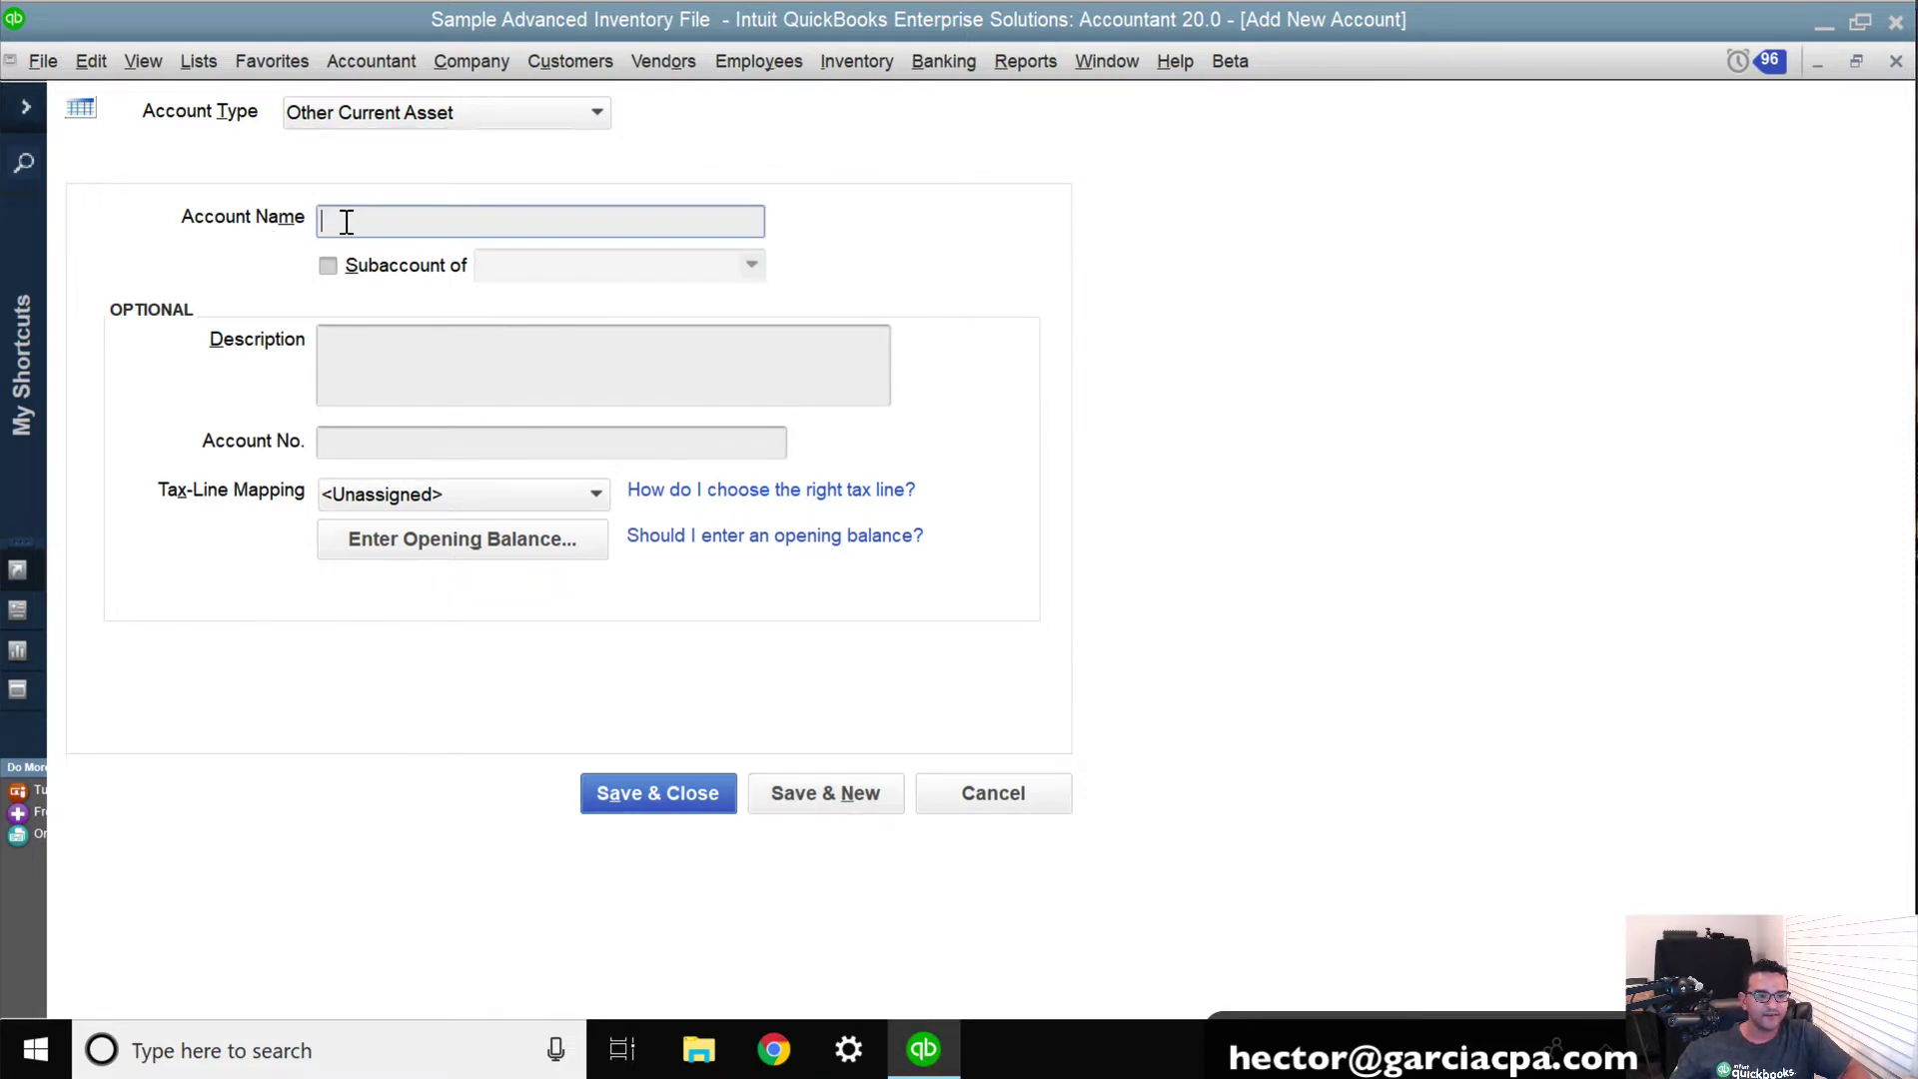
Step: Create ABC Vendor as a second subaccount of Vendor Rebates Receivables and close the form
{"action": "left_click", "coordinate": [385, 266]}
{"action": "left_click", "coordinate": [752, 265]}
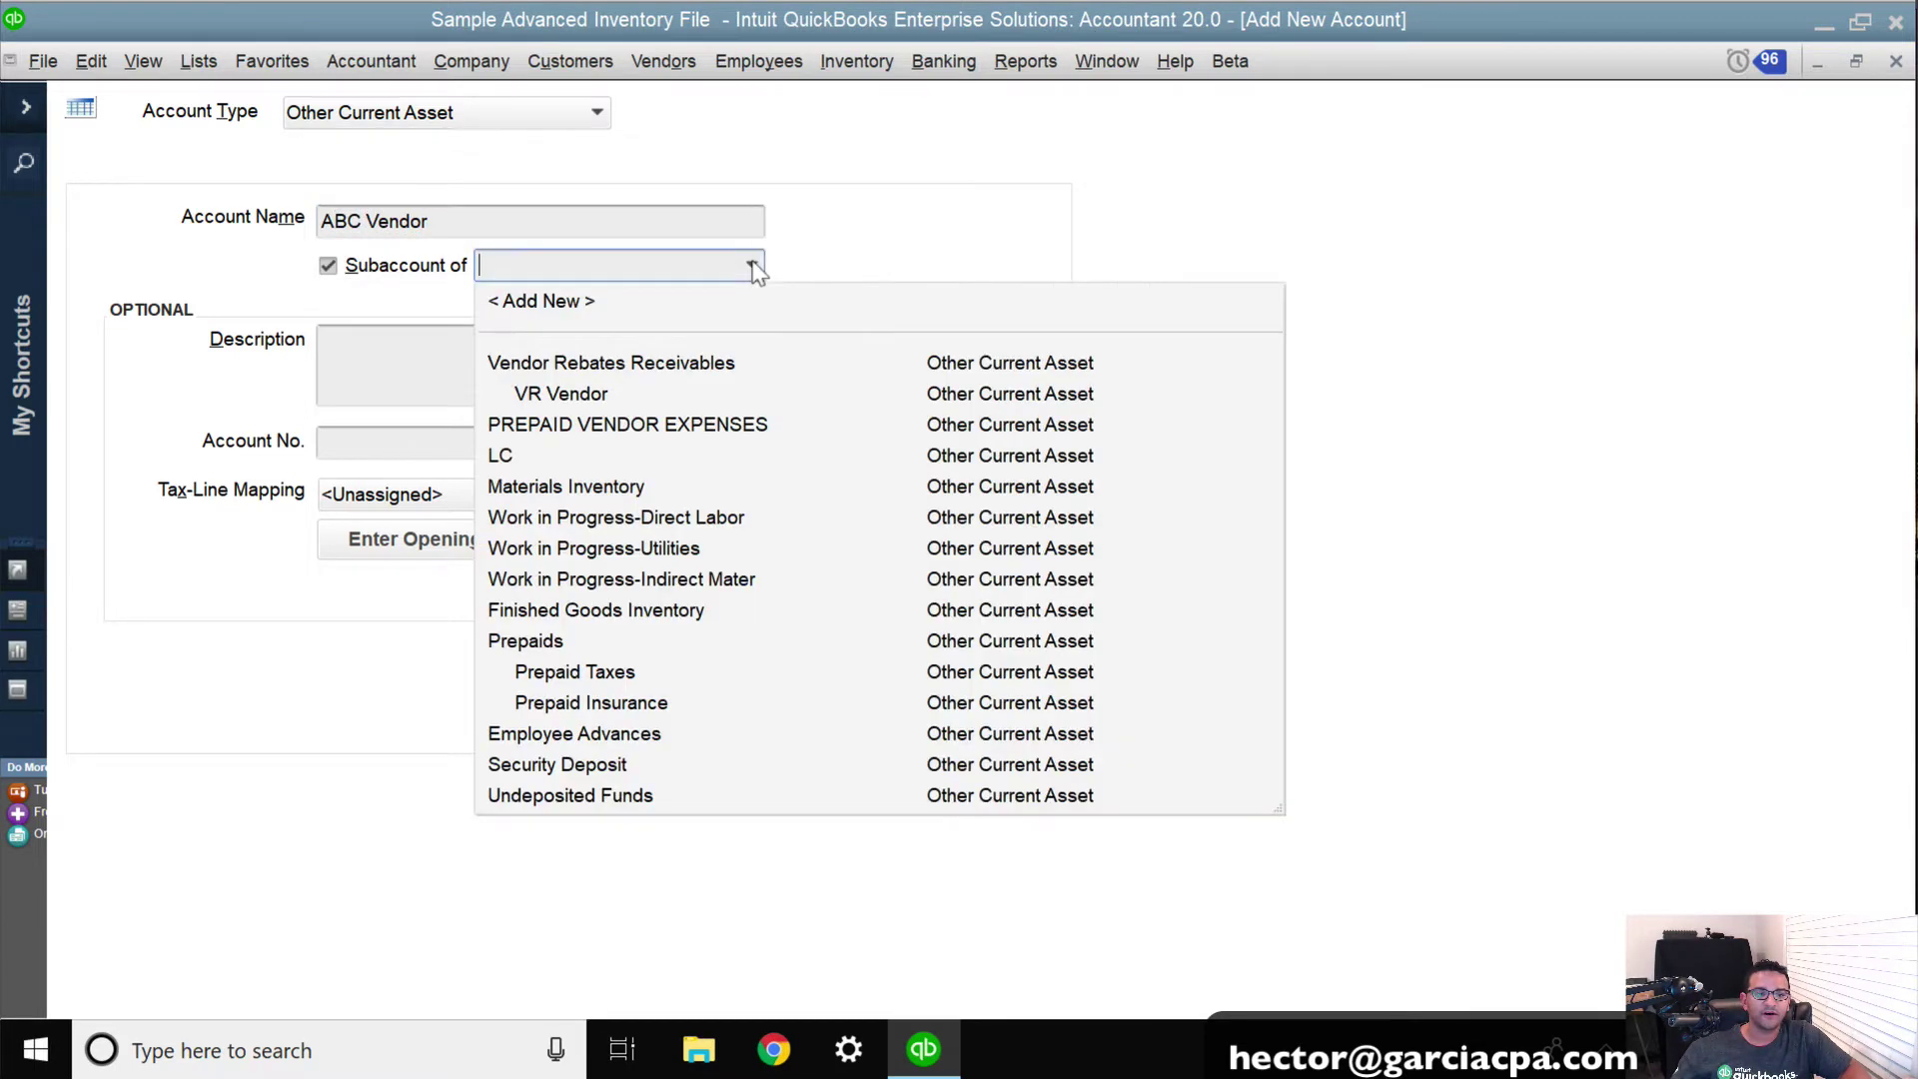
{"action": "left_click", "coordinate": [595, 363]}
{"action": "left_click", "coordinate": [656, 796]}
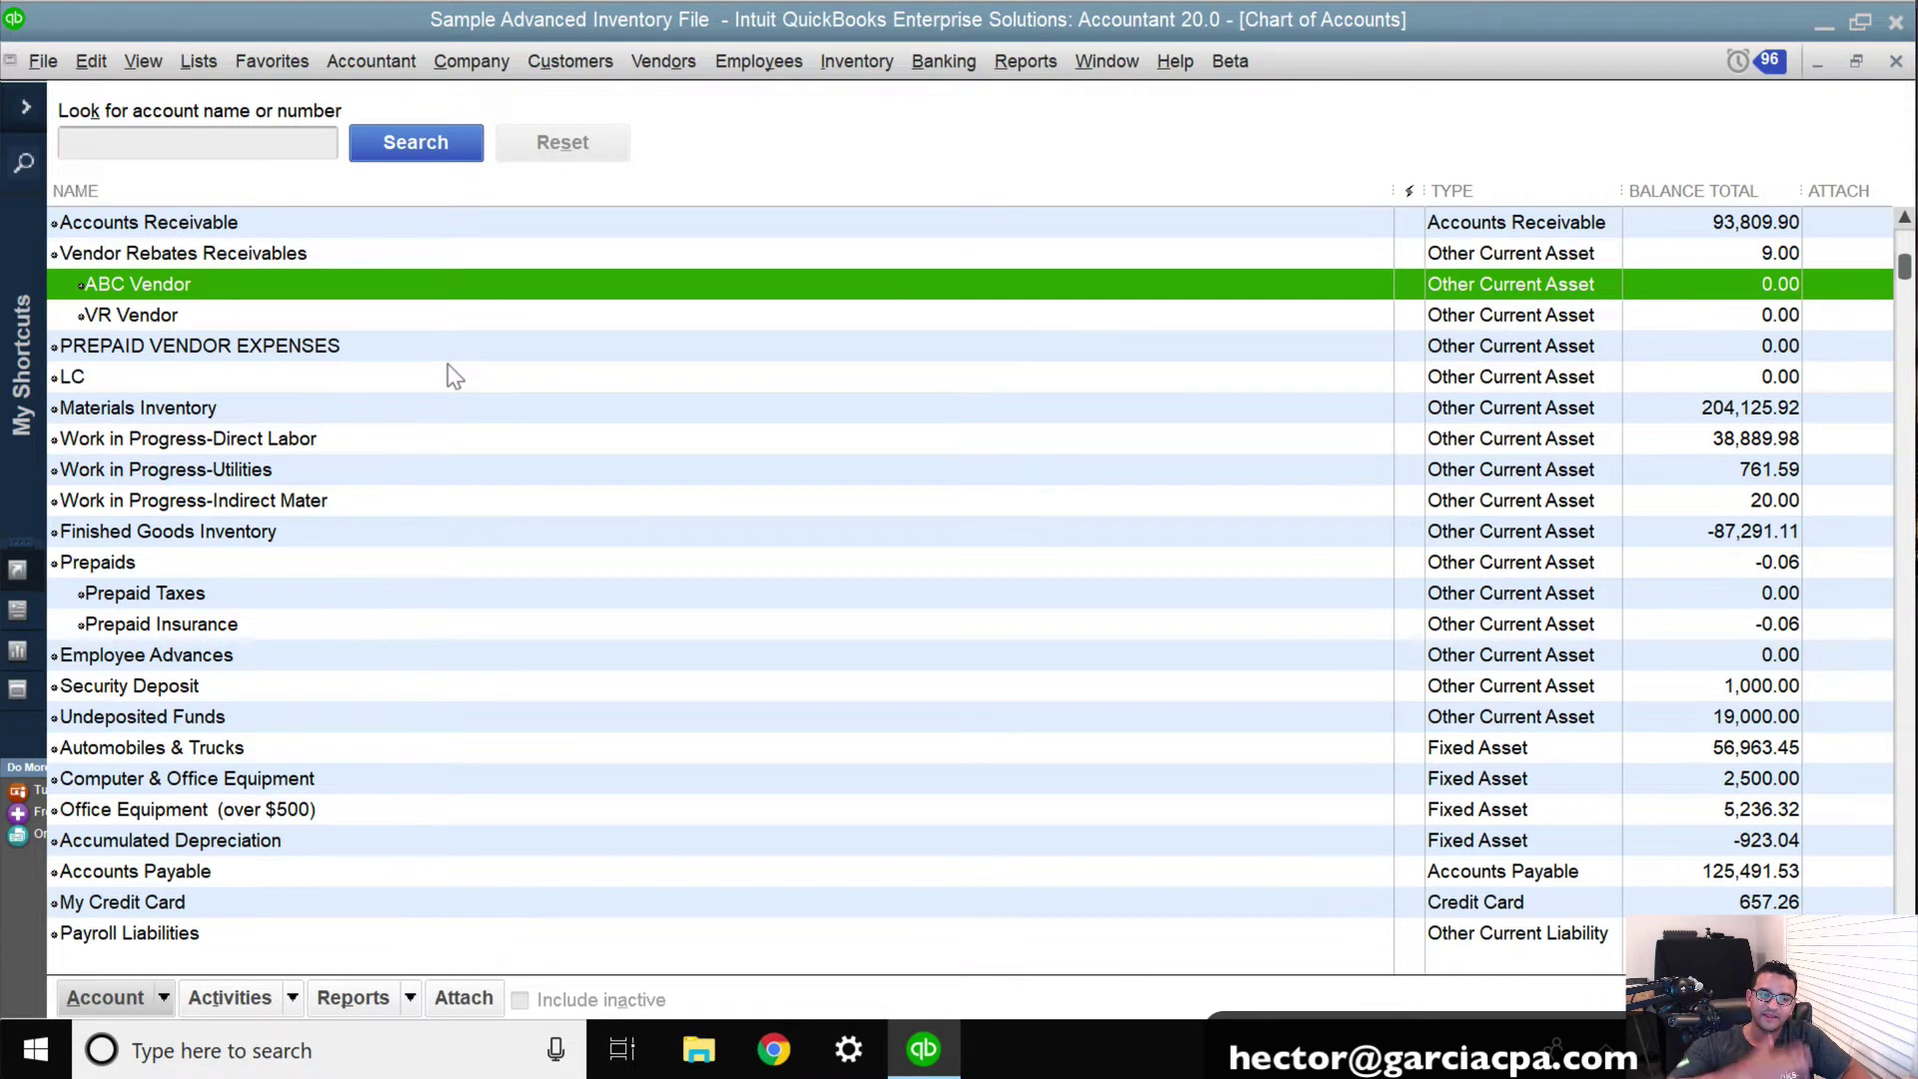
Step: Run a QuickReport on Vendor Rebates Receivables and open invoice 71104 from it
{"action": "right_click", "coordinate": [258, 254]}
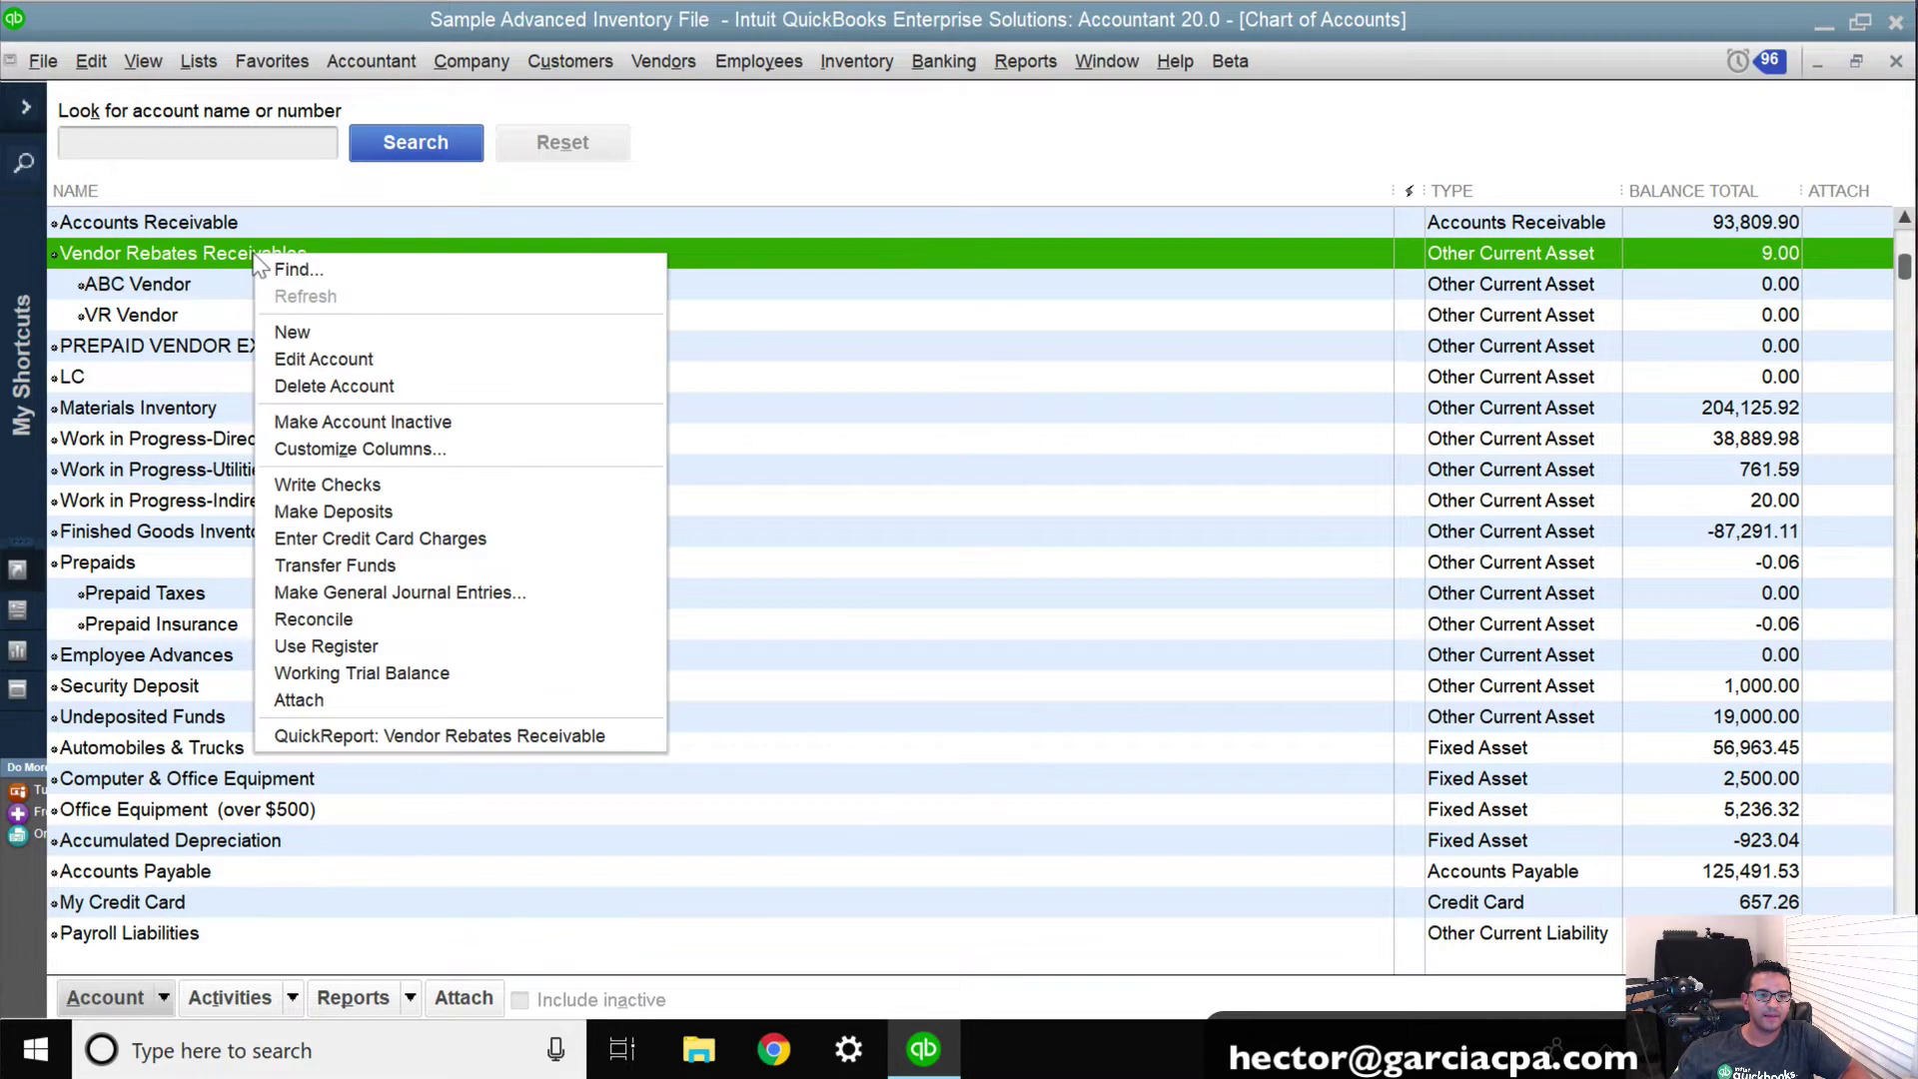
{"action": "left_click", "coordinate": [410, 736]}
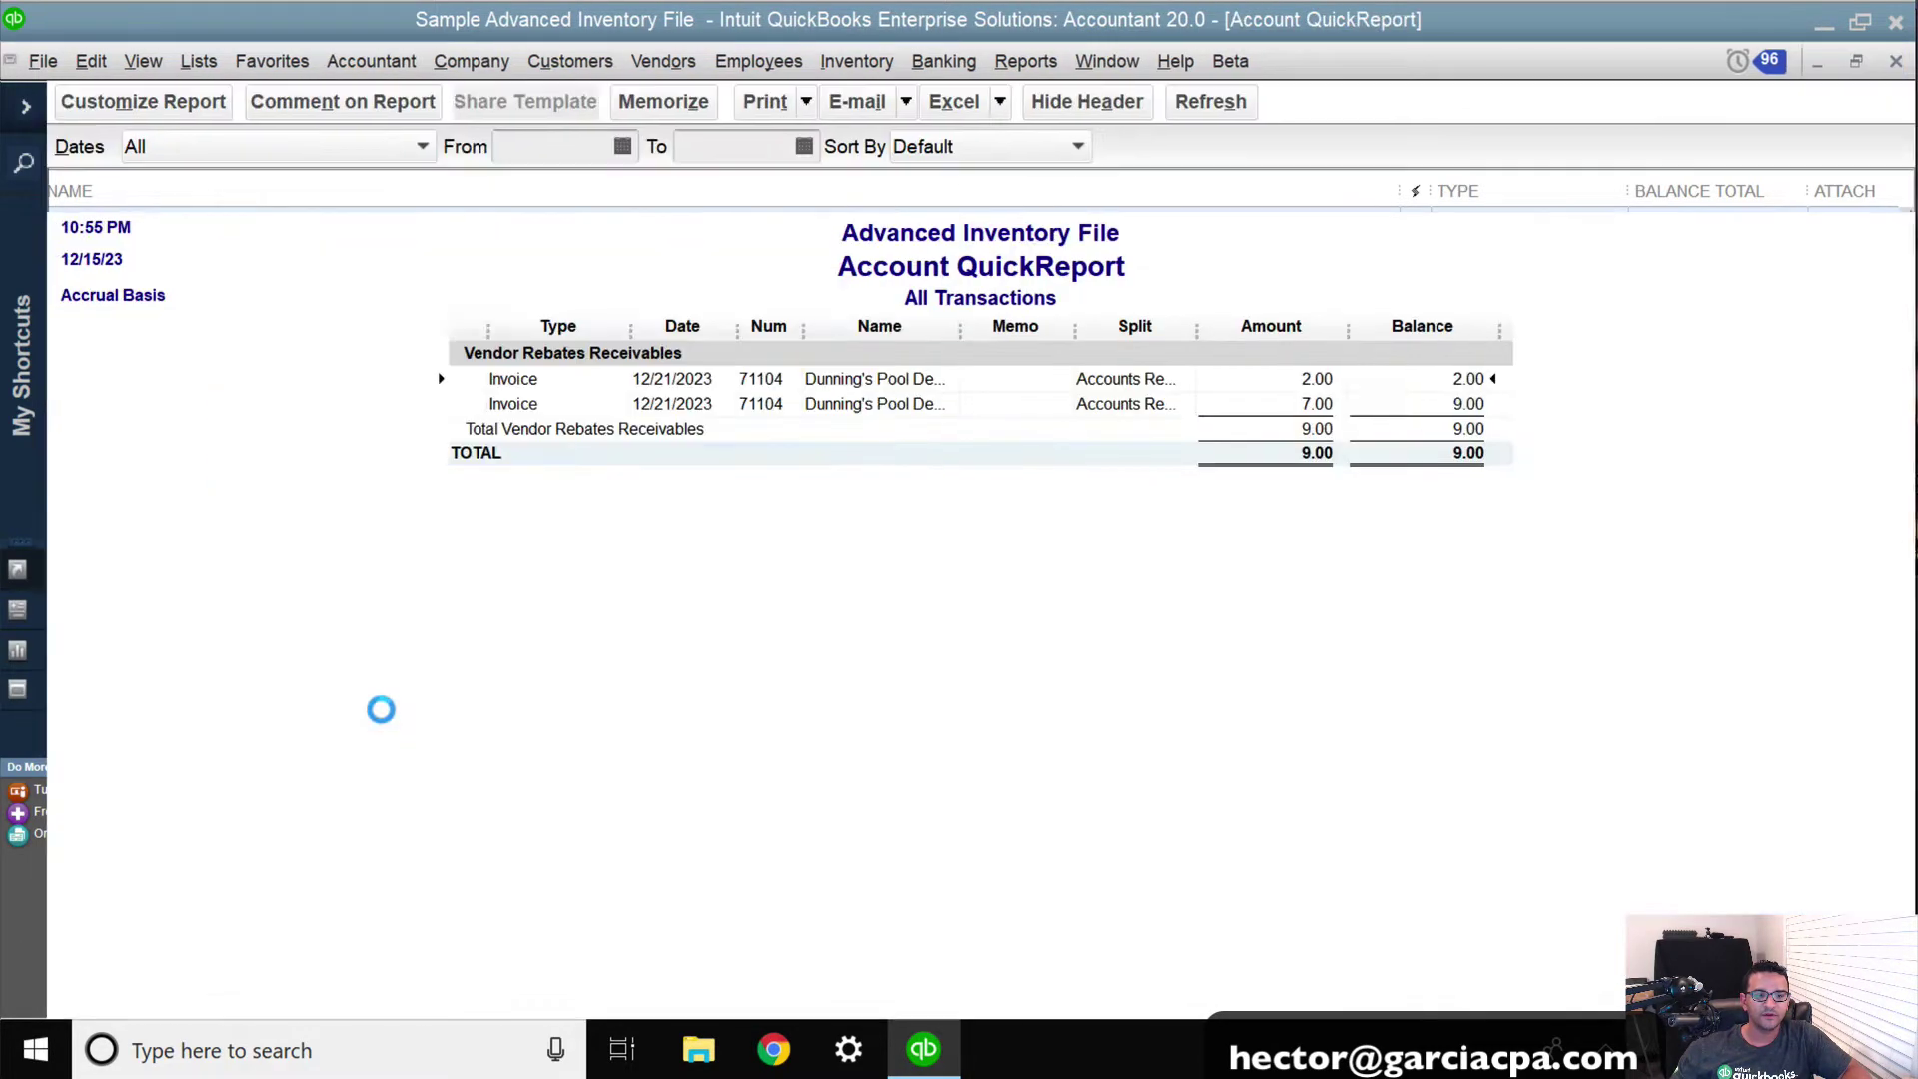
{"action": "double_click", "coordinate": [814, 388]}
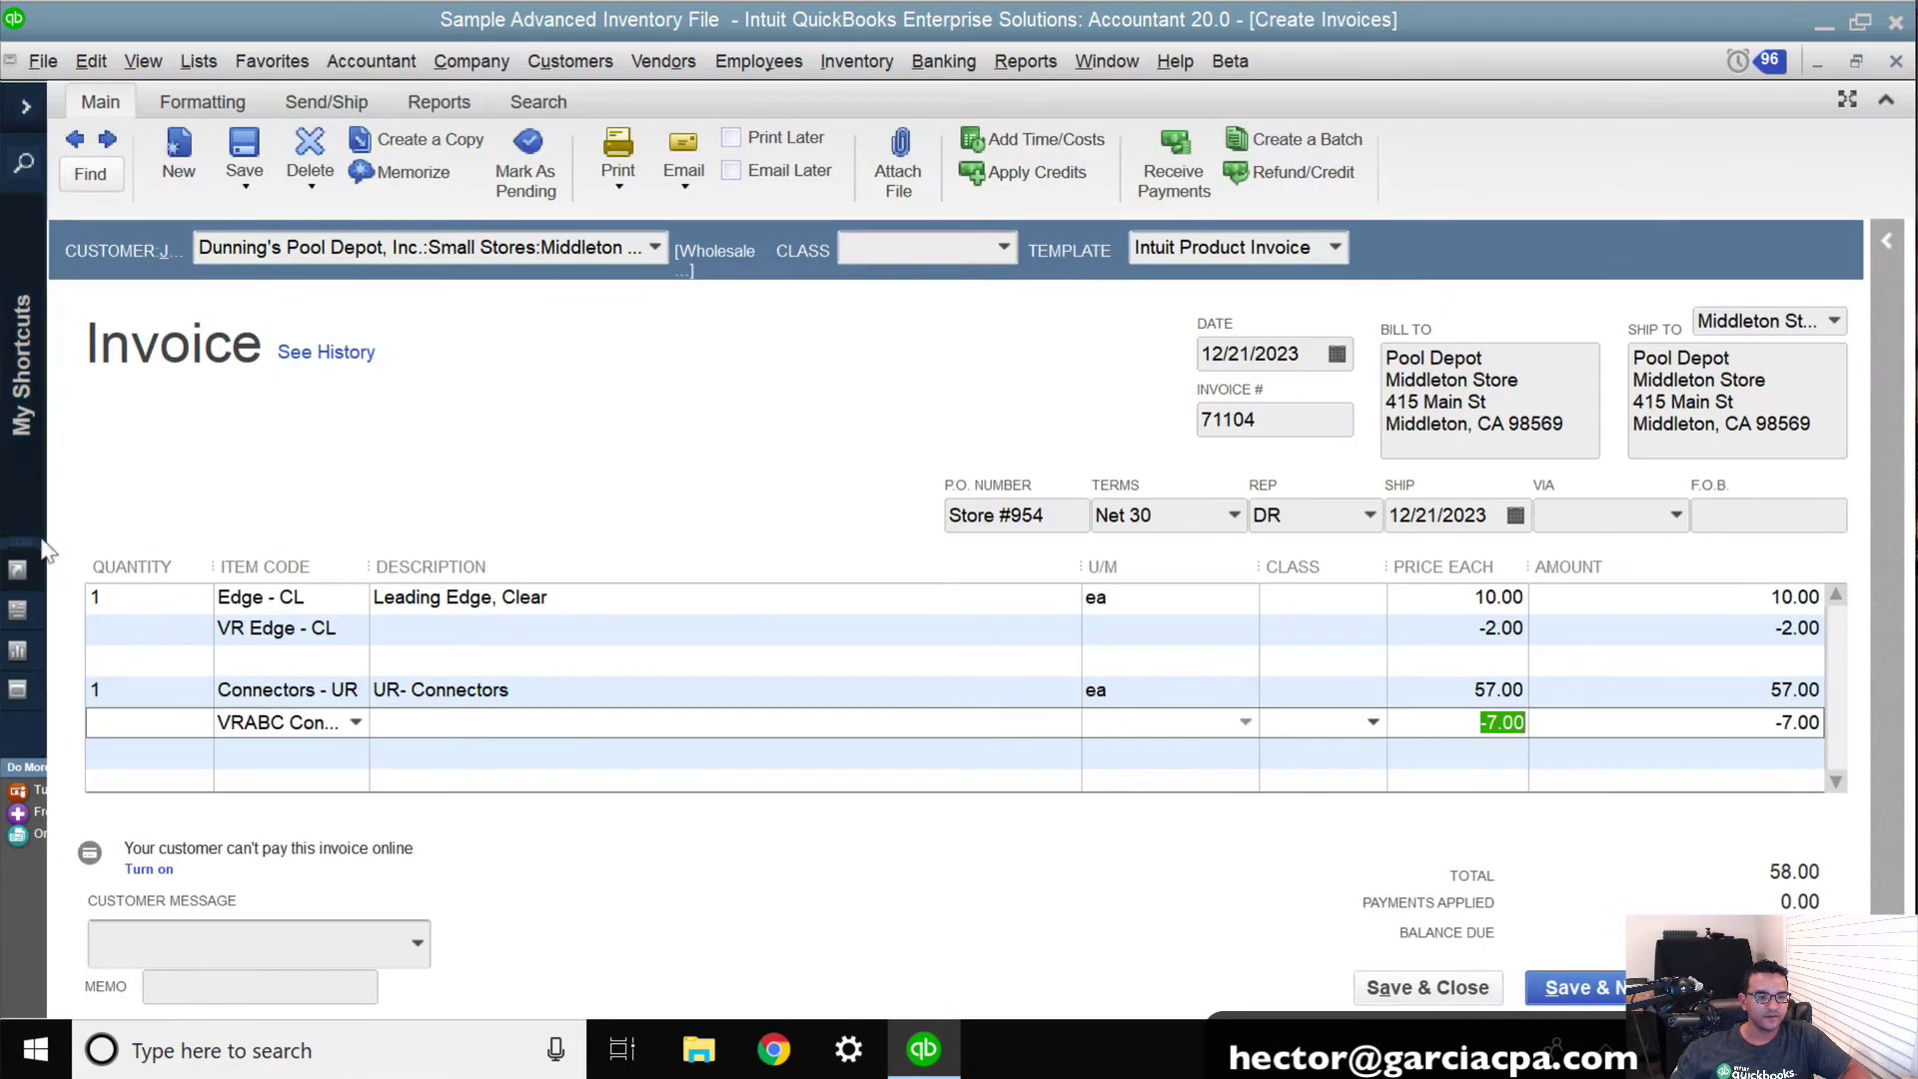
{"action": "left_click_drag", "start_coordinate": [365, 566], "coordinate": [479, 566]}
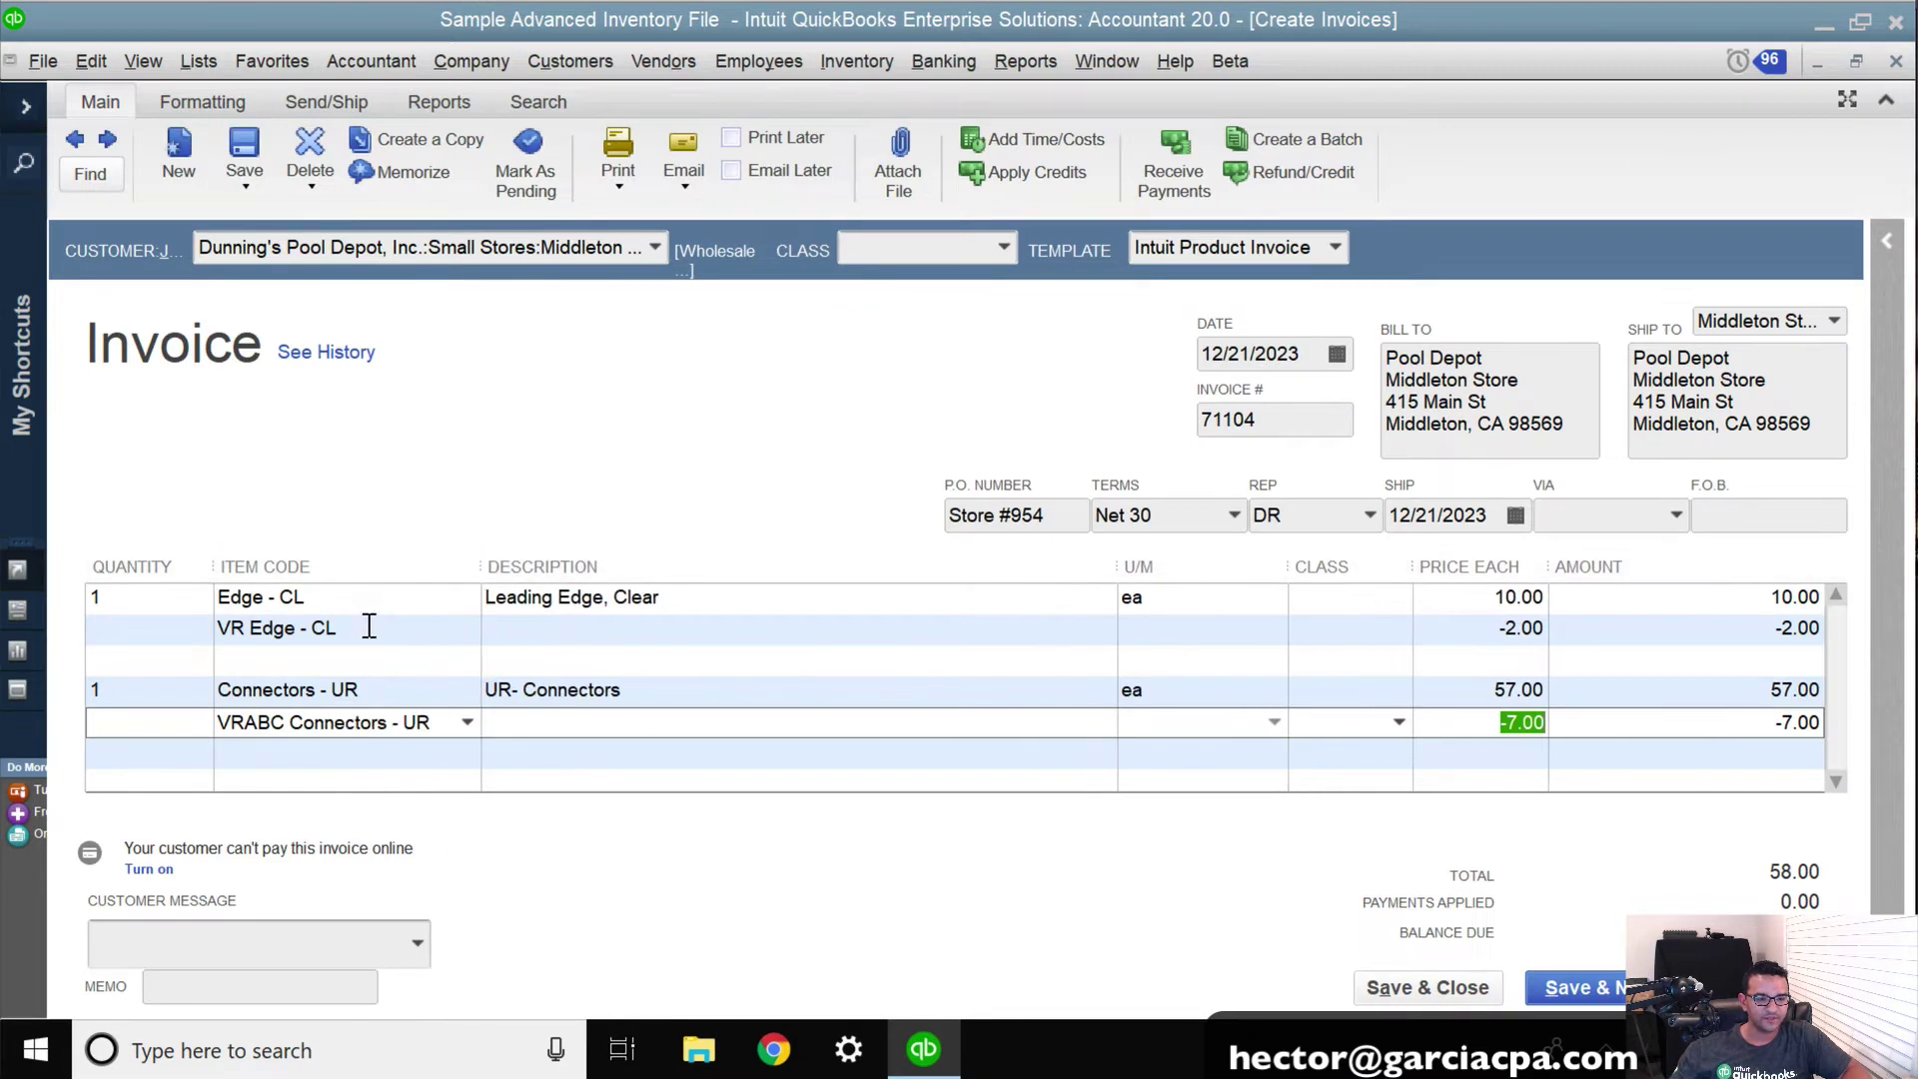
Step: Change VR Edge - CL's account to VR Vendor, updating existing transactions
{"action": "left_click", "coordinate": [368, 628]}
{"action": "key", "text": "ctrl+l"}
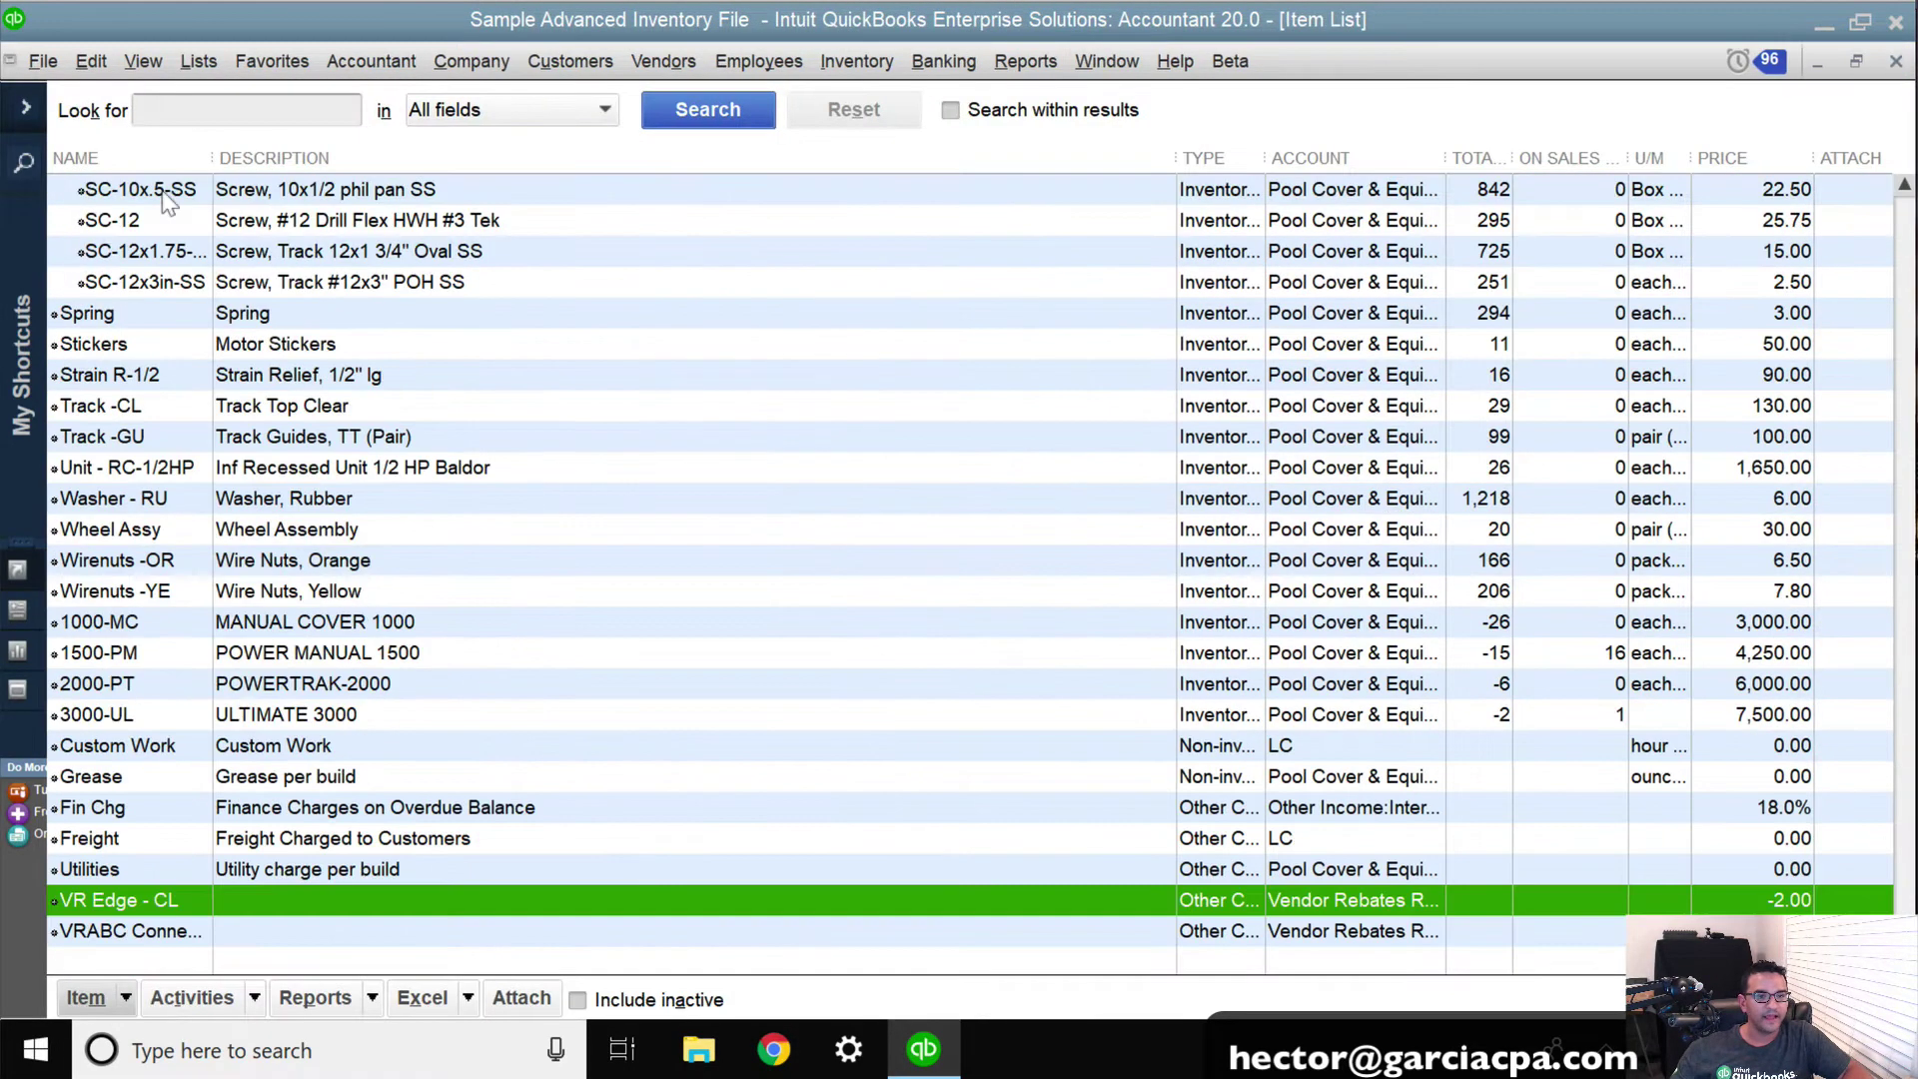
{"action": "right_click", "coordinate": [133, 899]}
{"action": "left_click", "coordinate": [176, 371]}
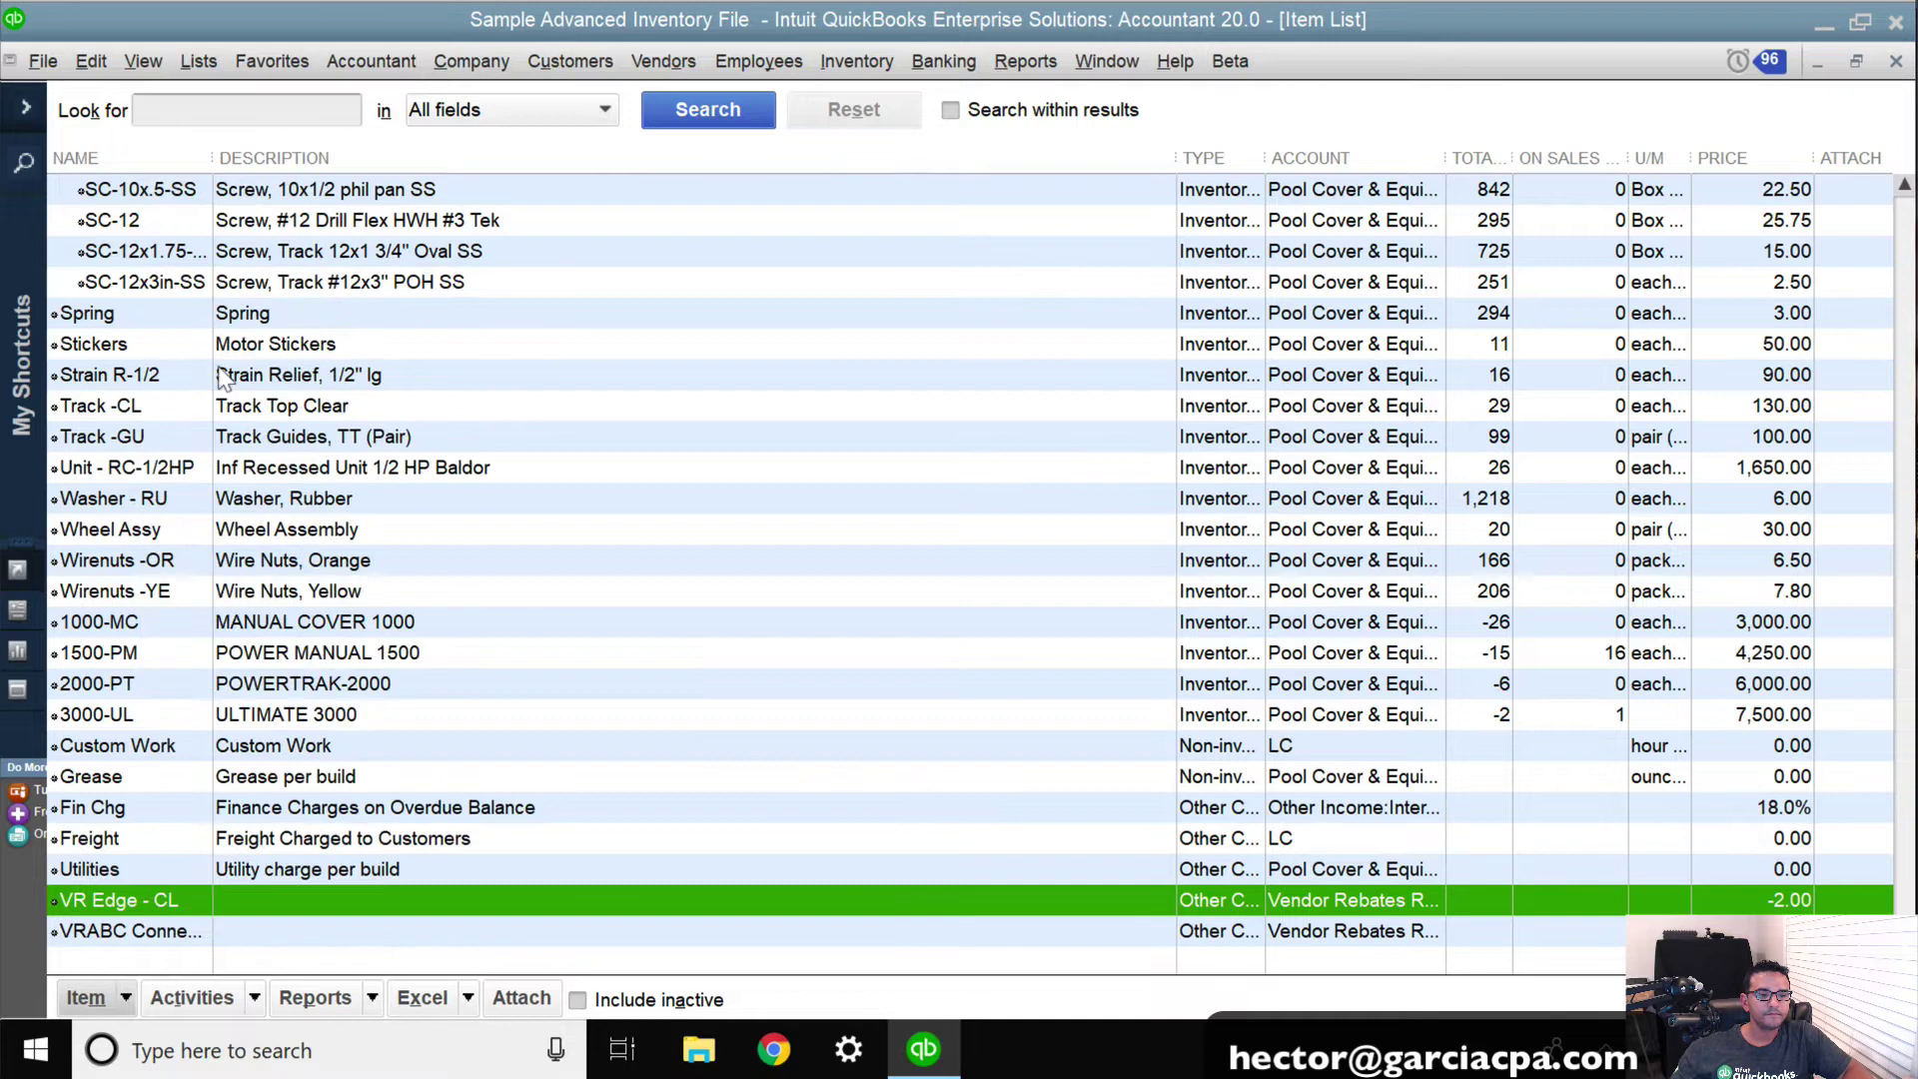
{"action": "left_click", "coordinate": [739, 451]}
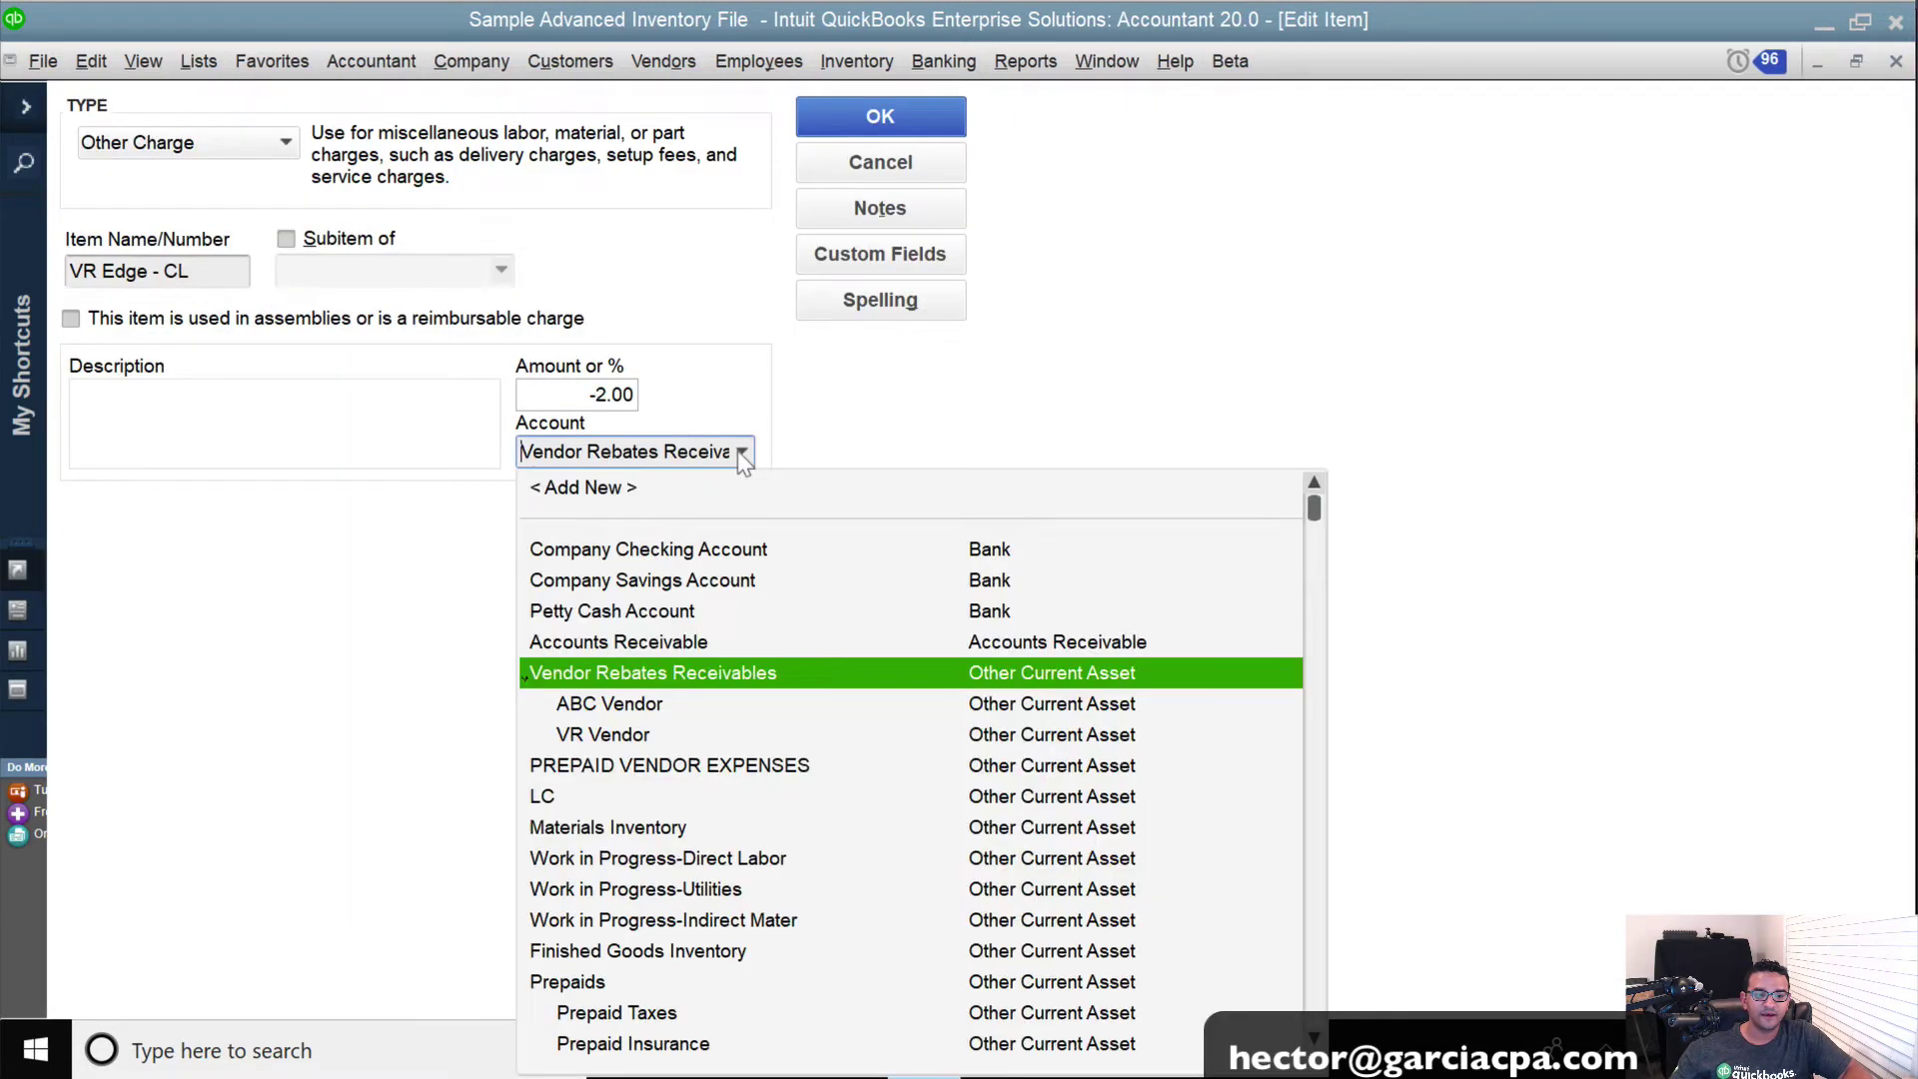
{"action": "left_click", "coordinate": [625, 729]}
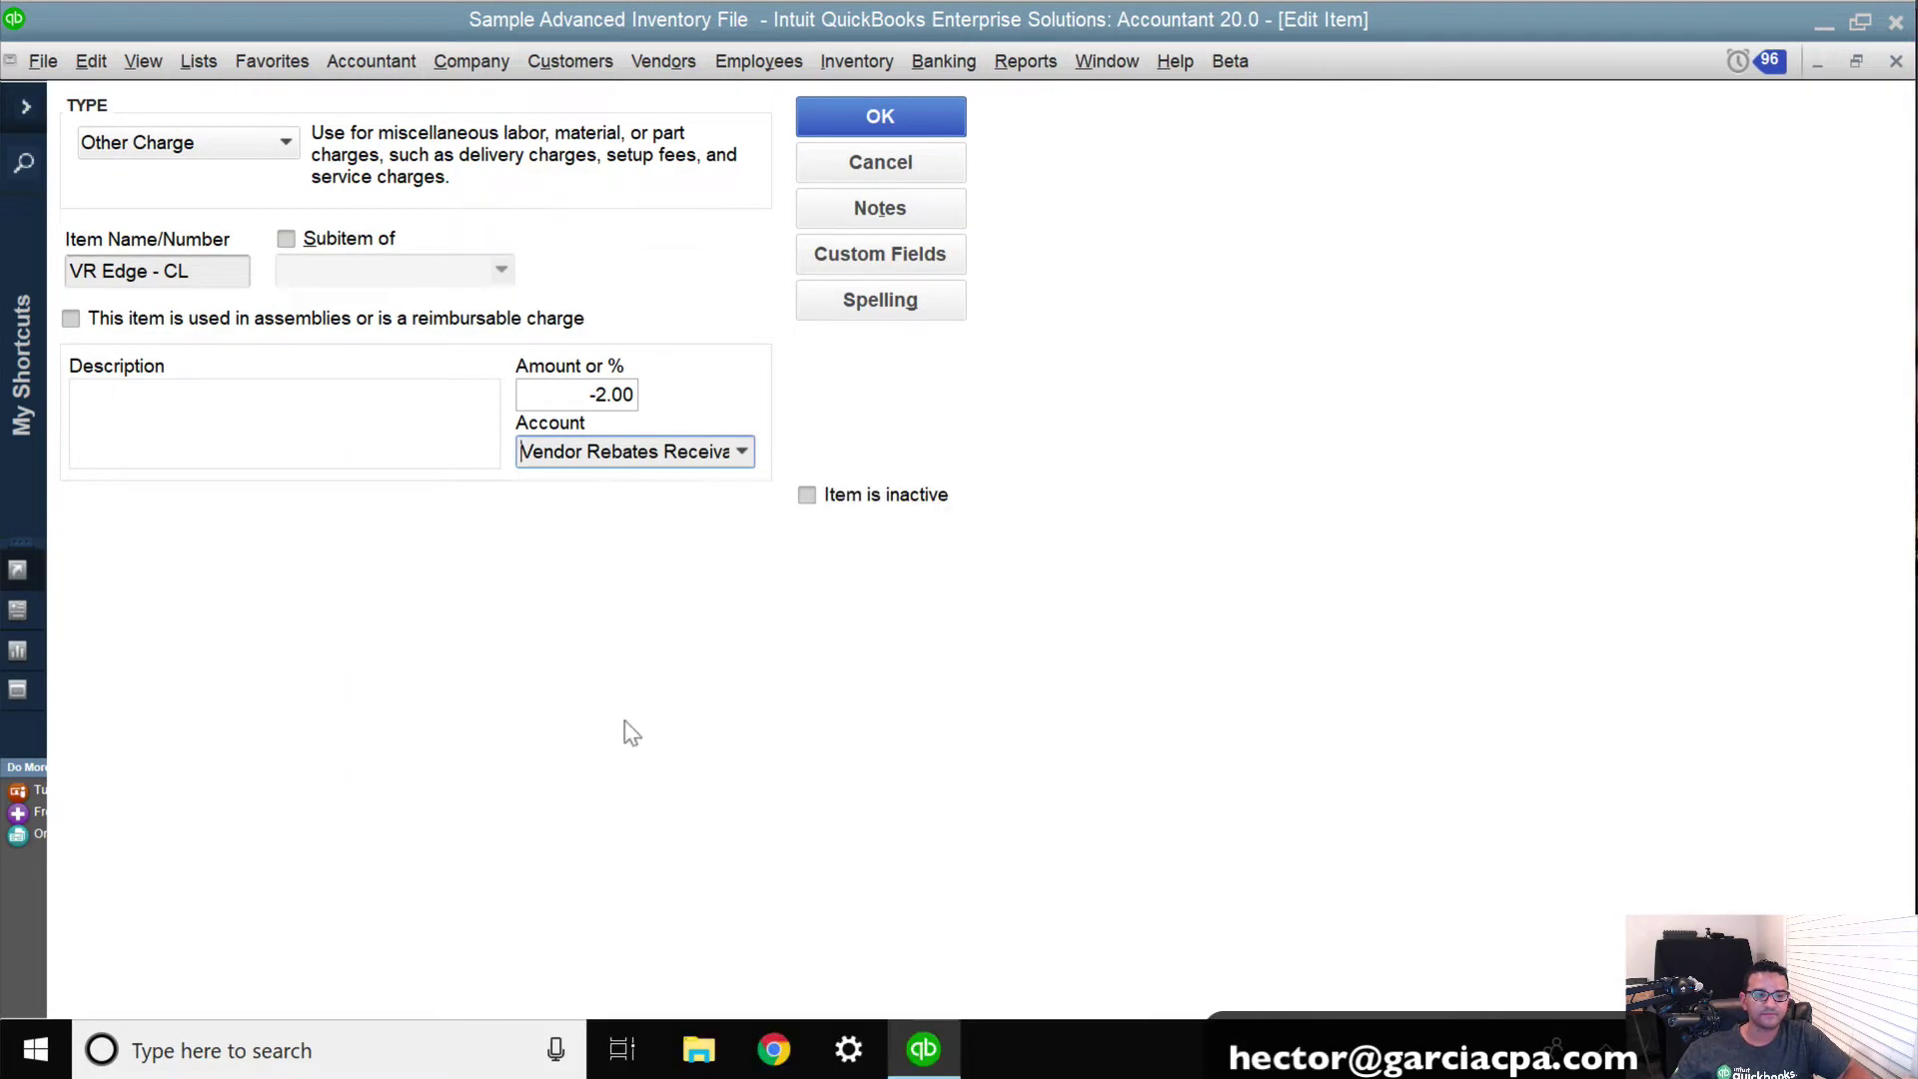
{"action": "left_click", "coordinate": [899, 122]}
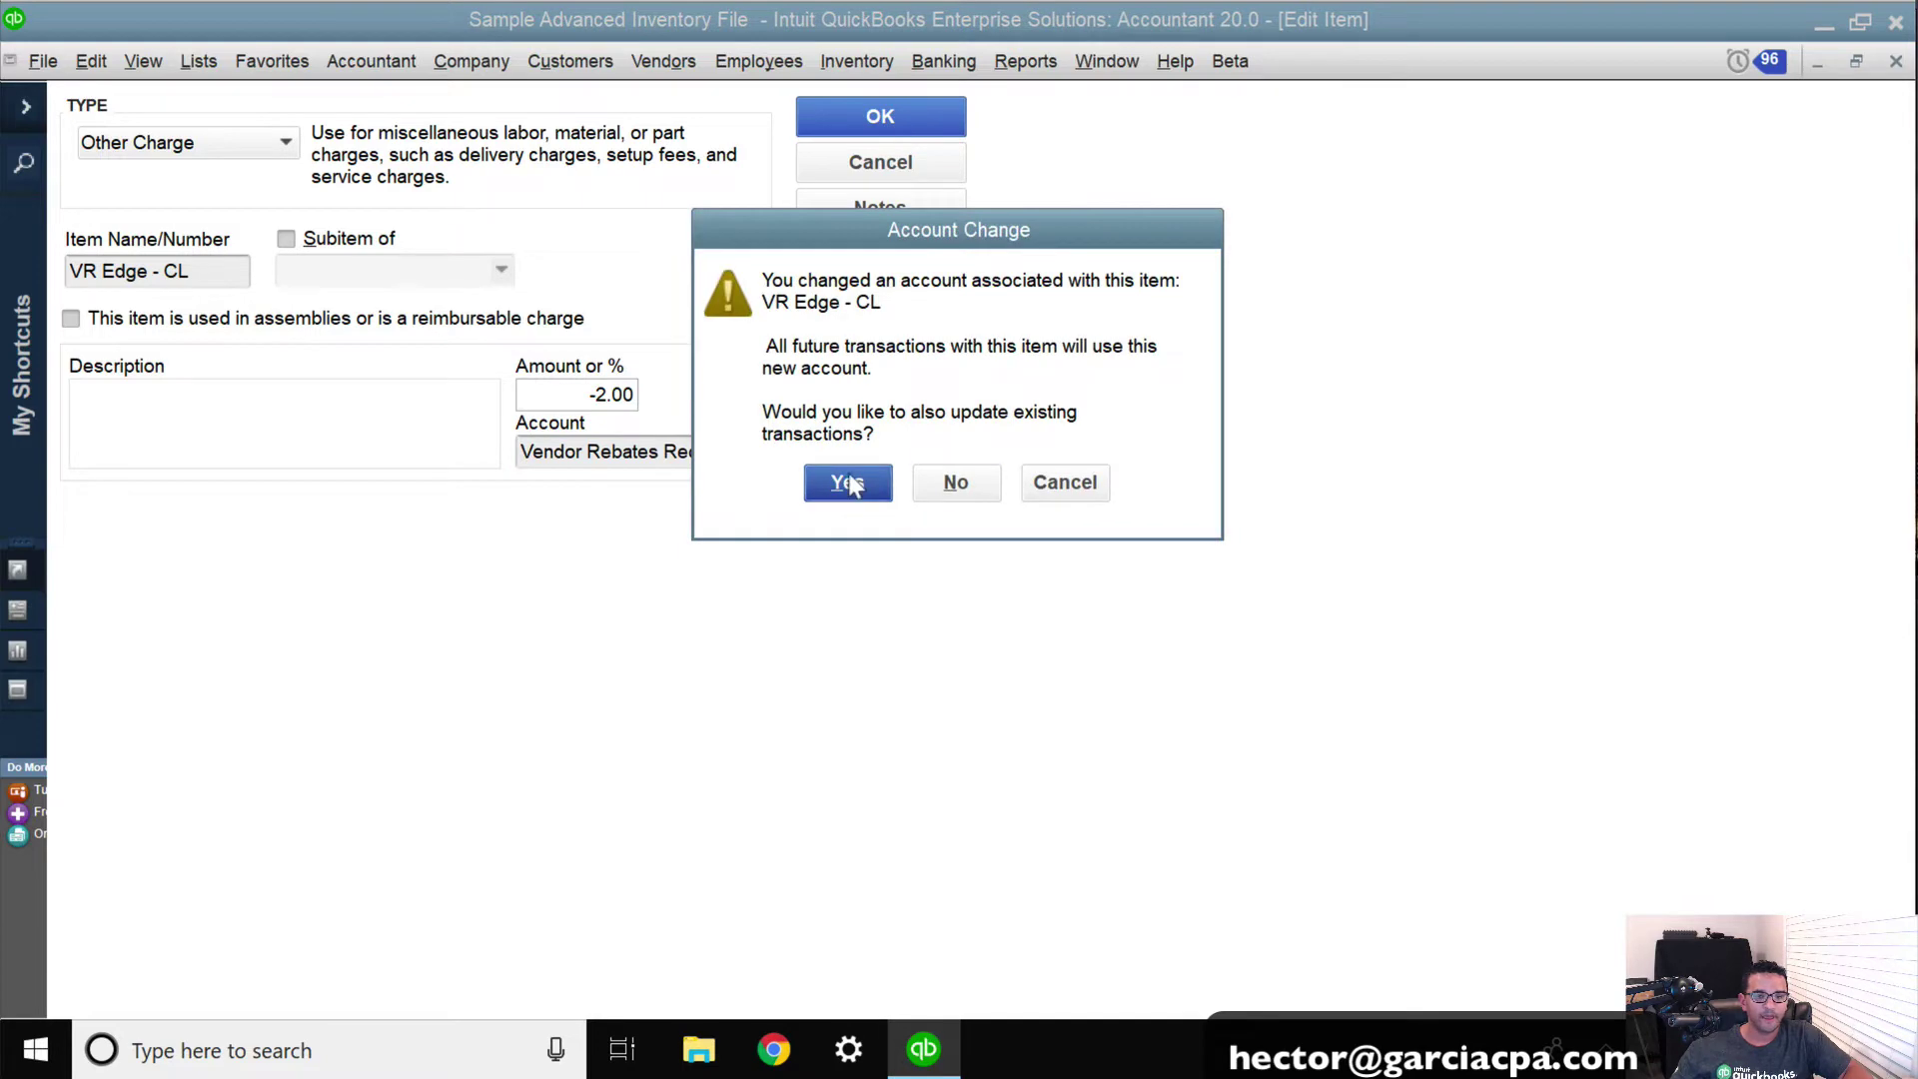
{"action": "left_click", "coordinate": [851, 481]}
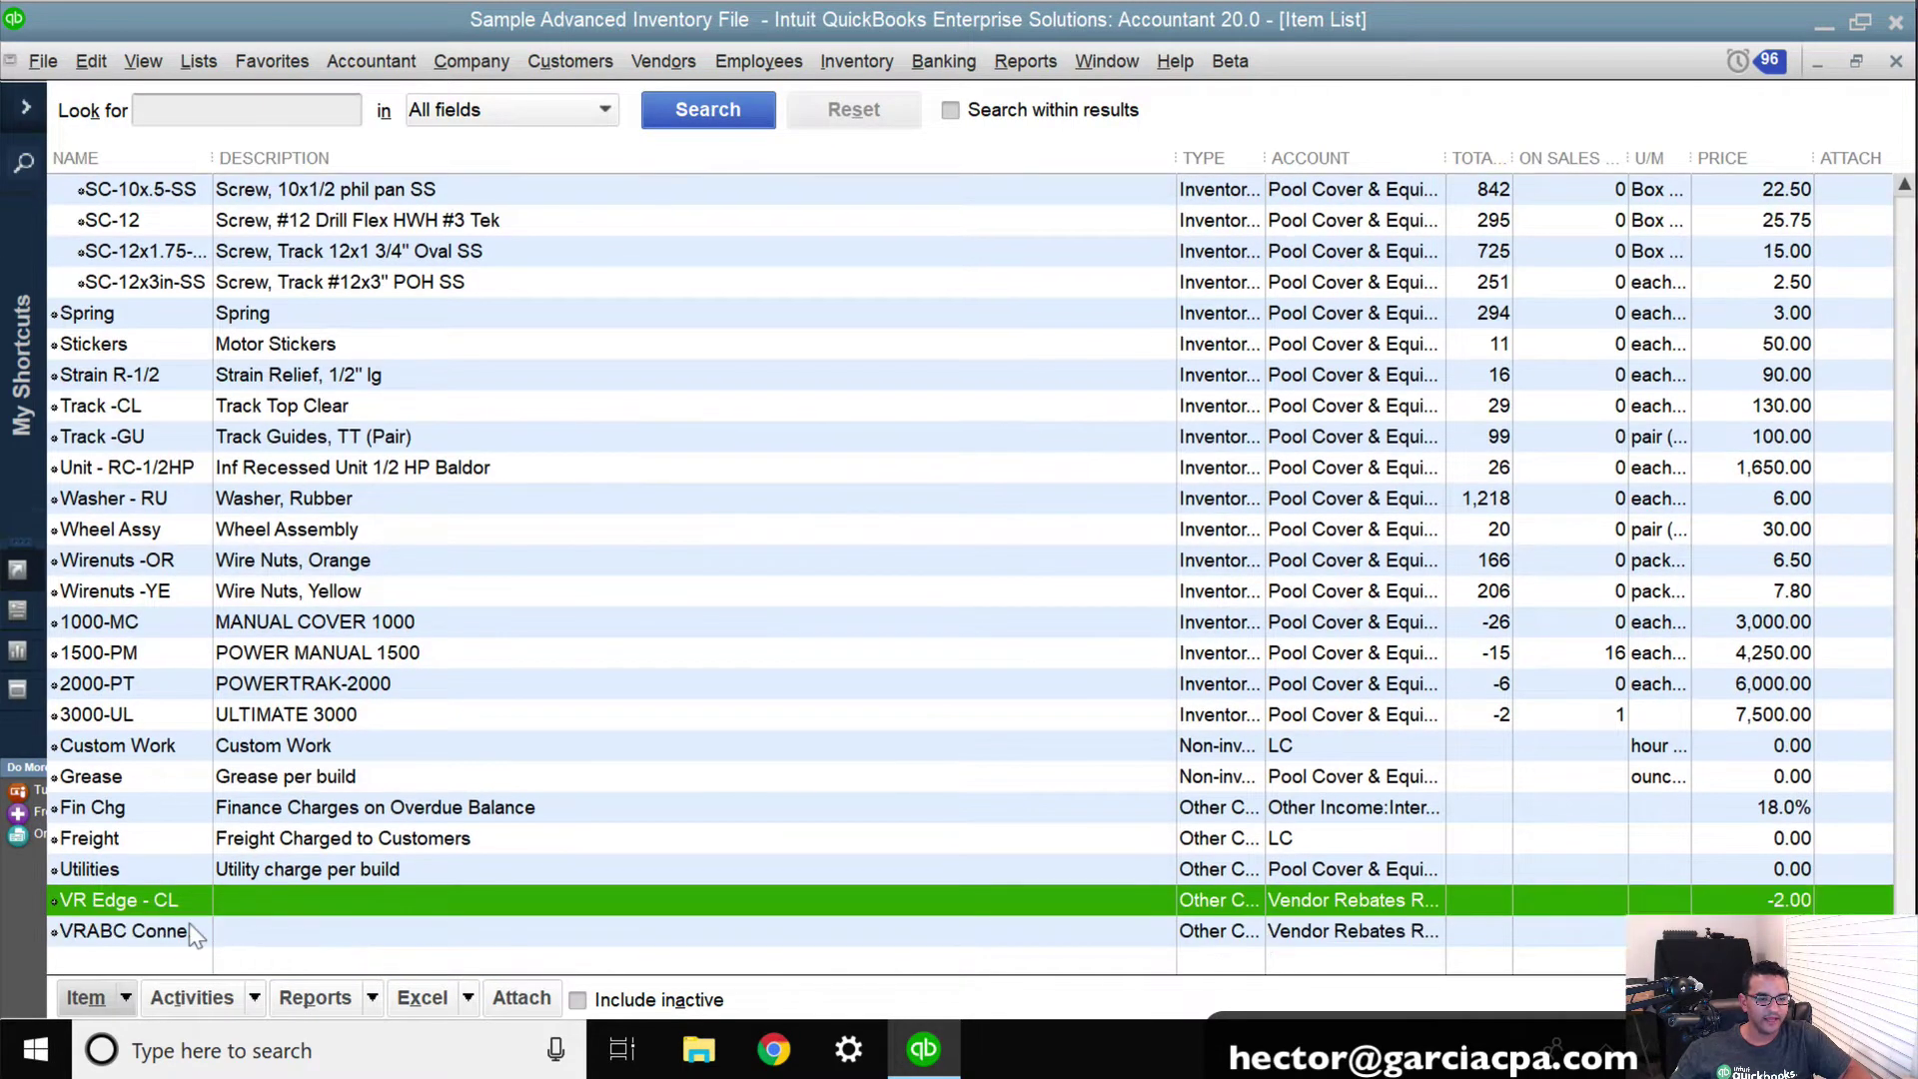
Step: Change VRABC Connectors - UR's account to ABC Vendor, updating existing transactions
{"action": "left_click", "coordinate": [190, 931]}
{"action": "right_click", "coordinate": [160, 929]}
{"action": "left_click", "coordinate": [241, 400]}
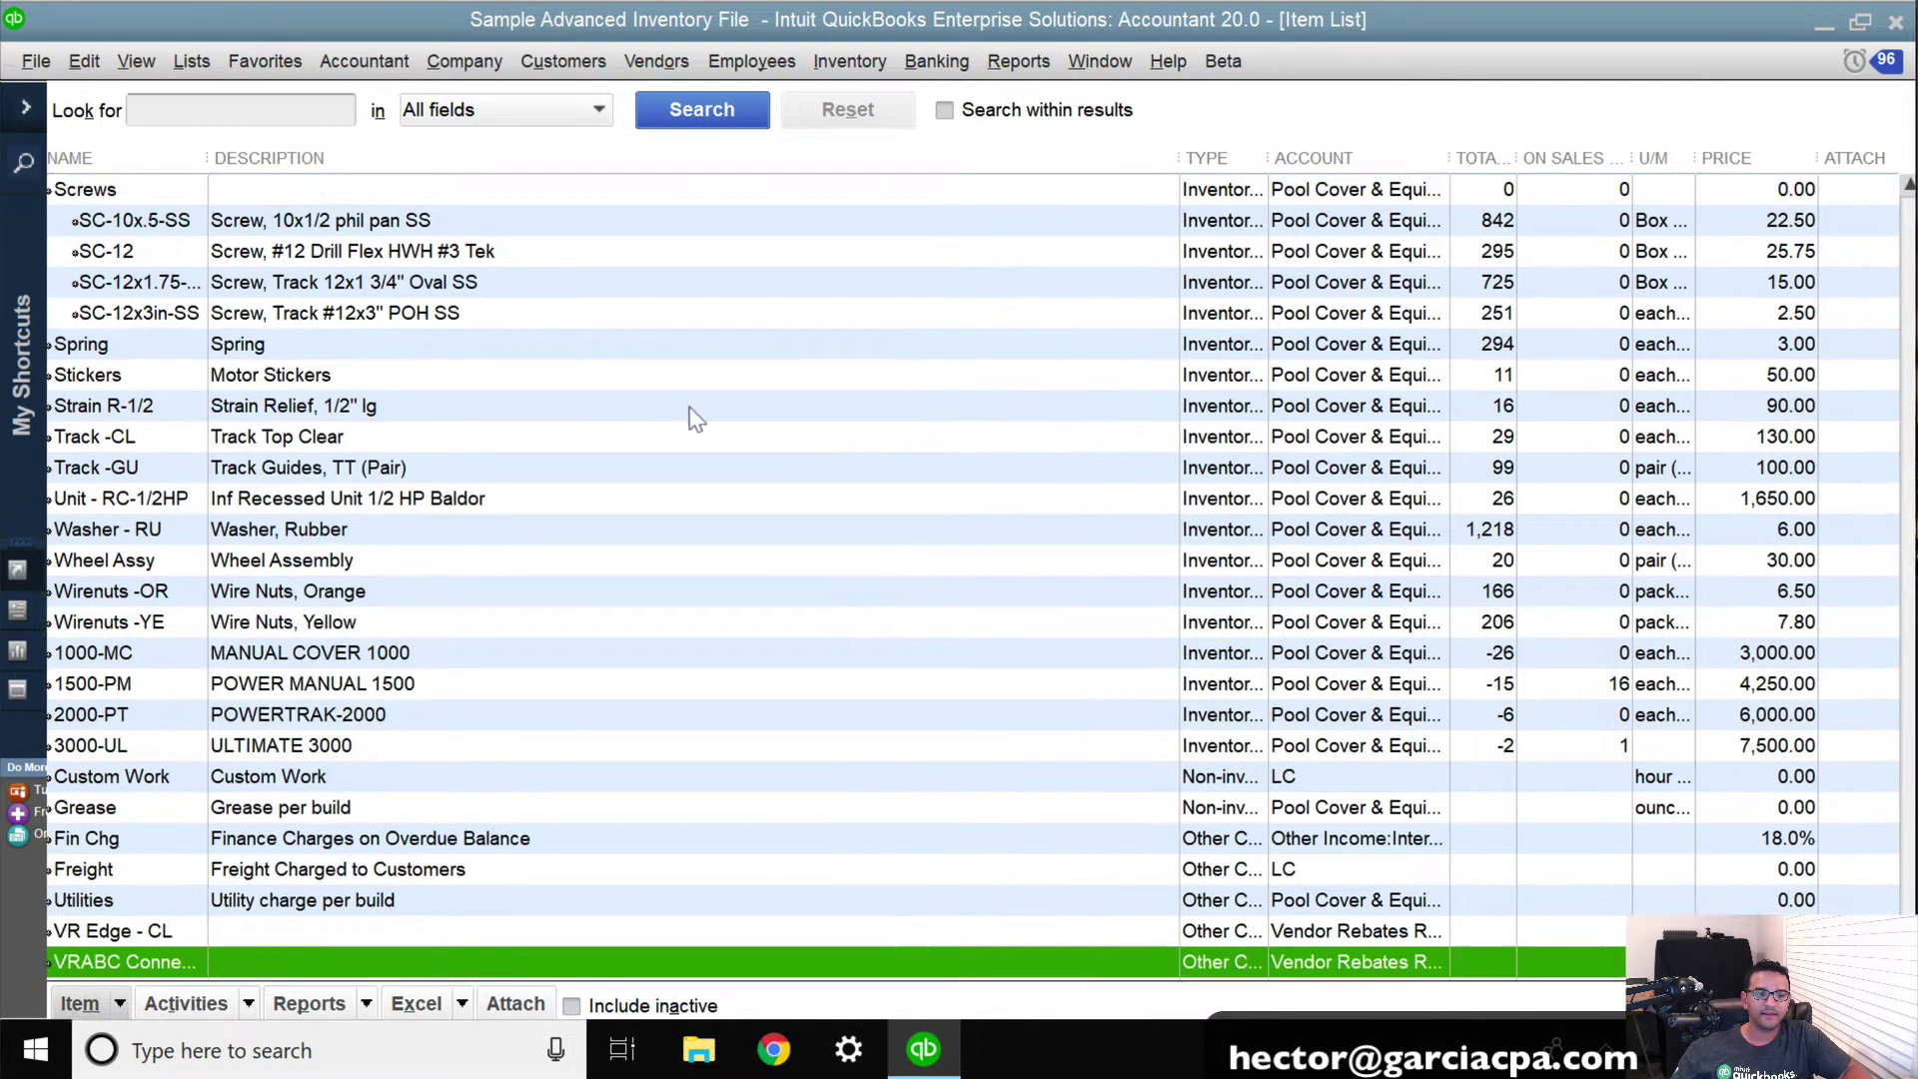
{"action": "left_click", "coordinate": [740, 451]}
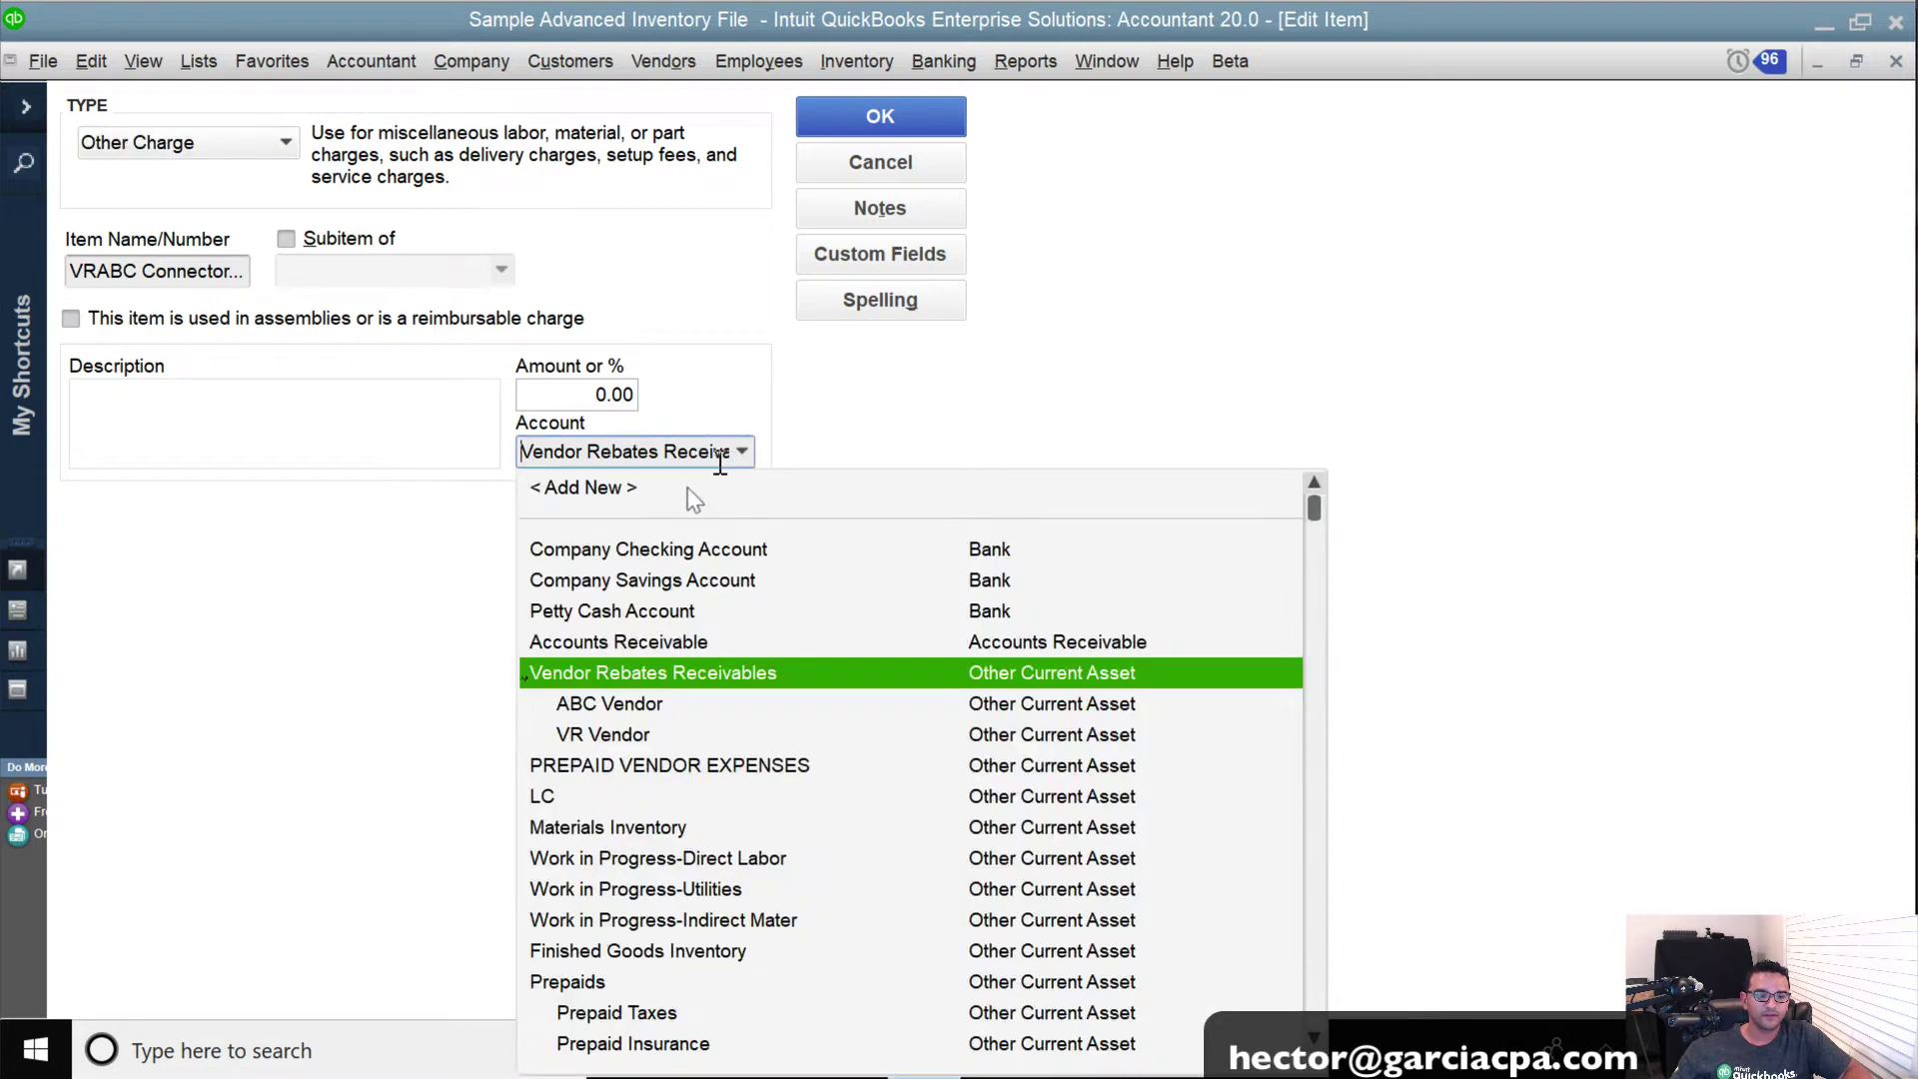
{"action": "left_click", "coordinate": [594, 707]}
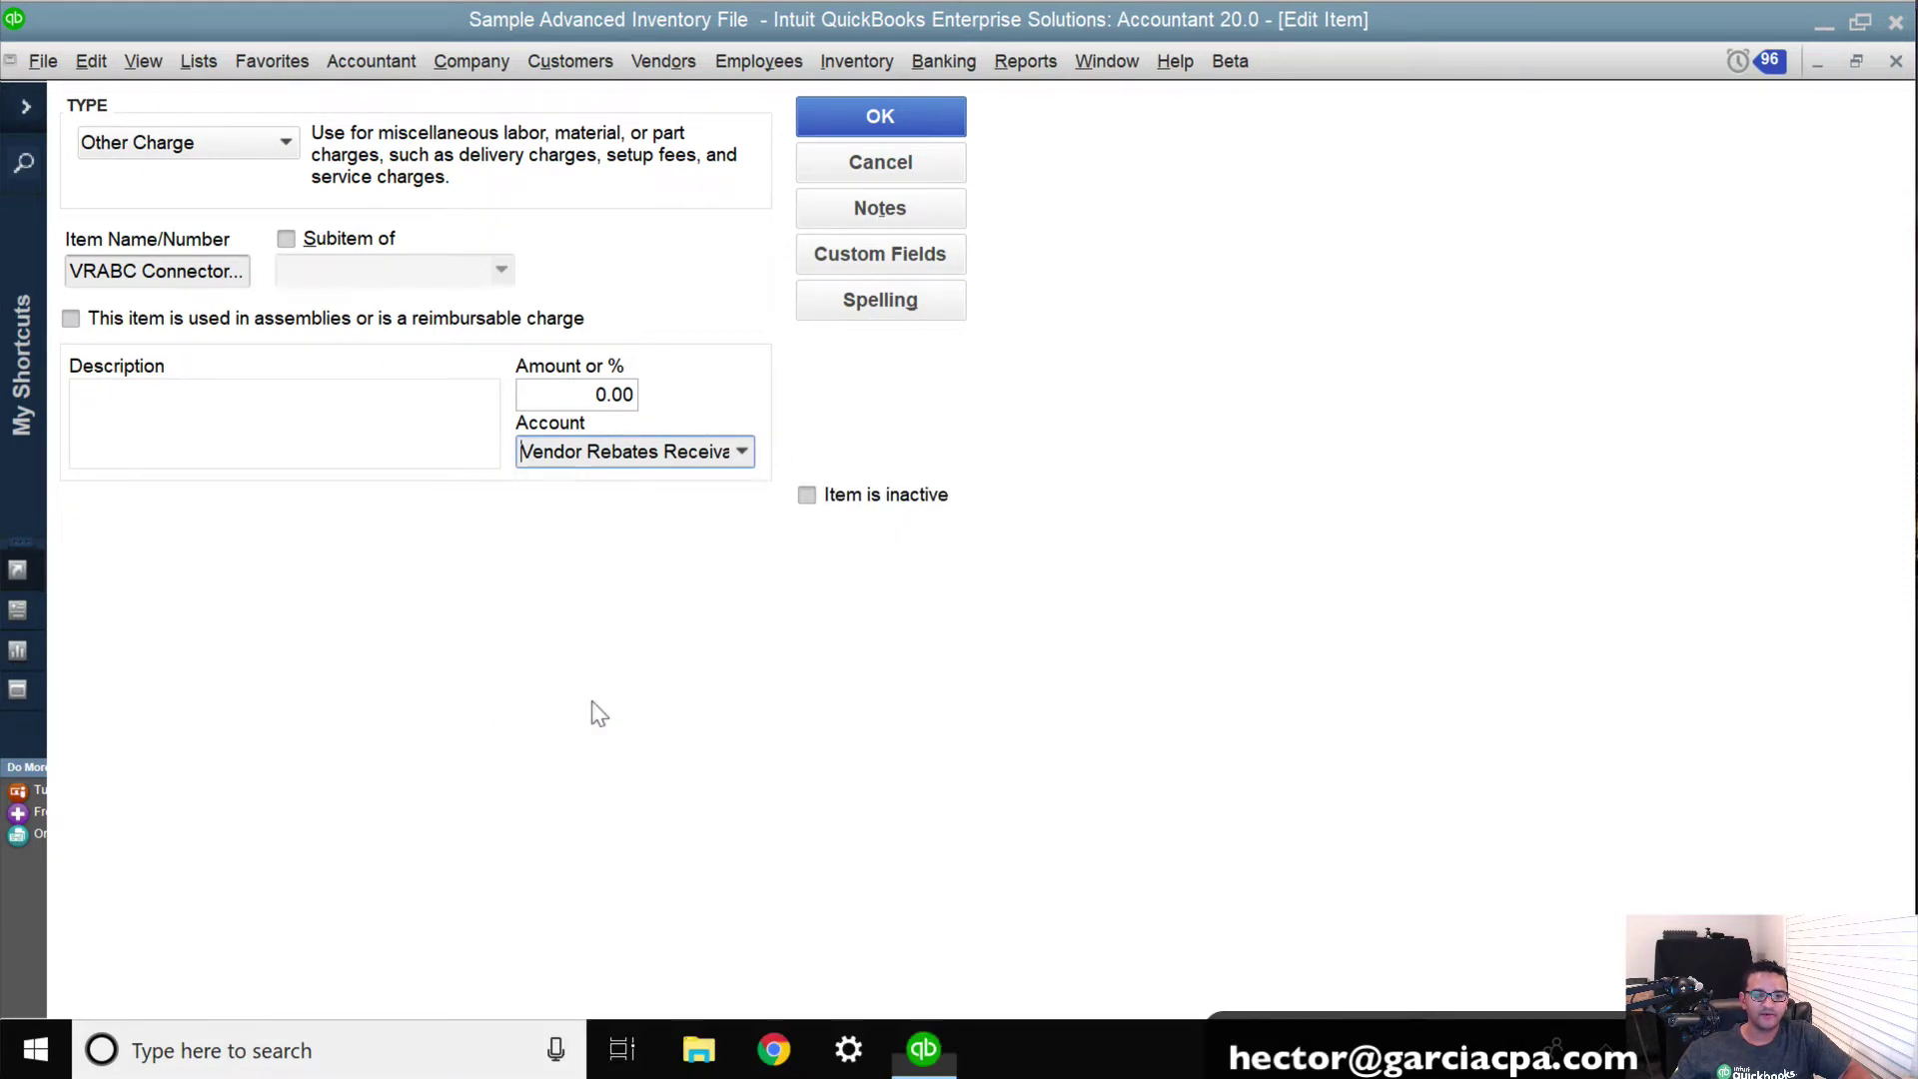
{"action": "left_click", "coordinate": [866, 125]}
{"action": "left_click", "coordinate": [847, 483]}
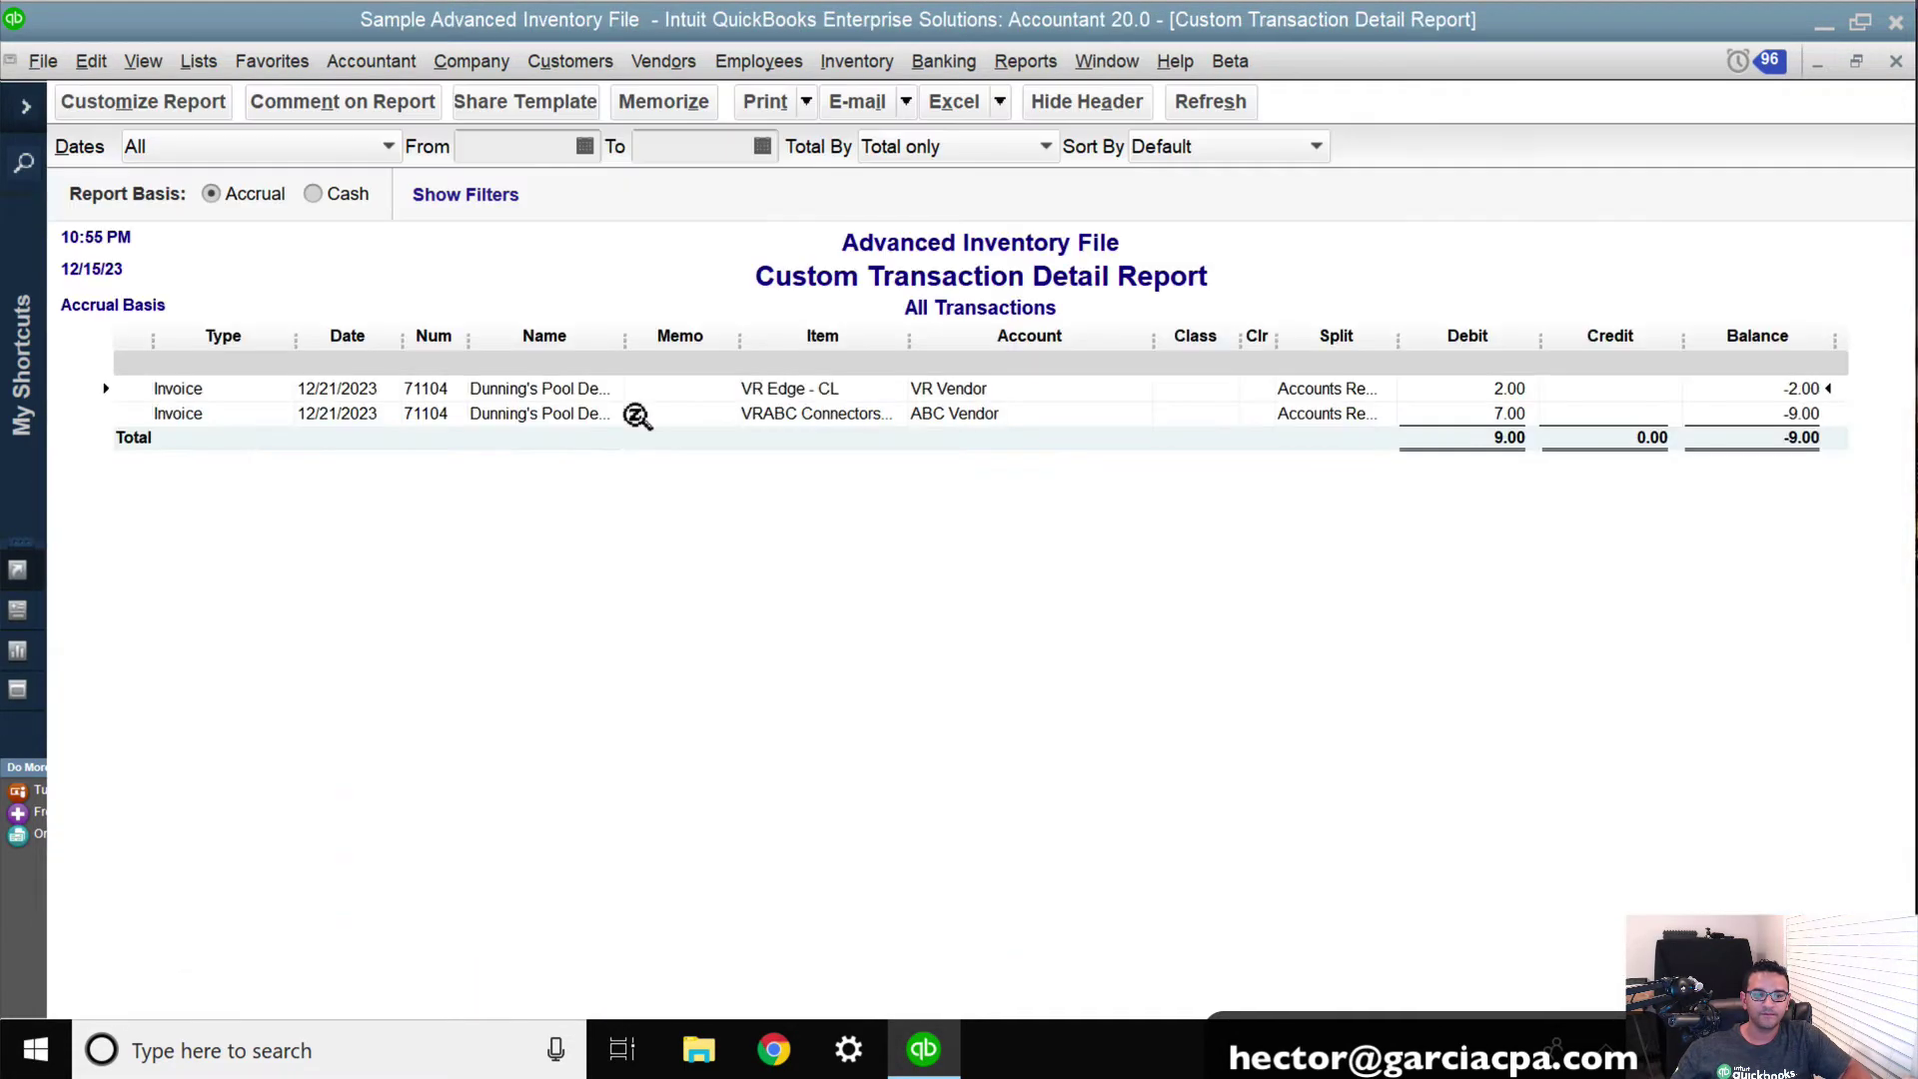
Step: Discard the old report without memorizing it and start a new Custom Transaction Detail Report covering all dates
{"action": "left_click", "coordinate": [663, 101]}
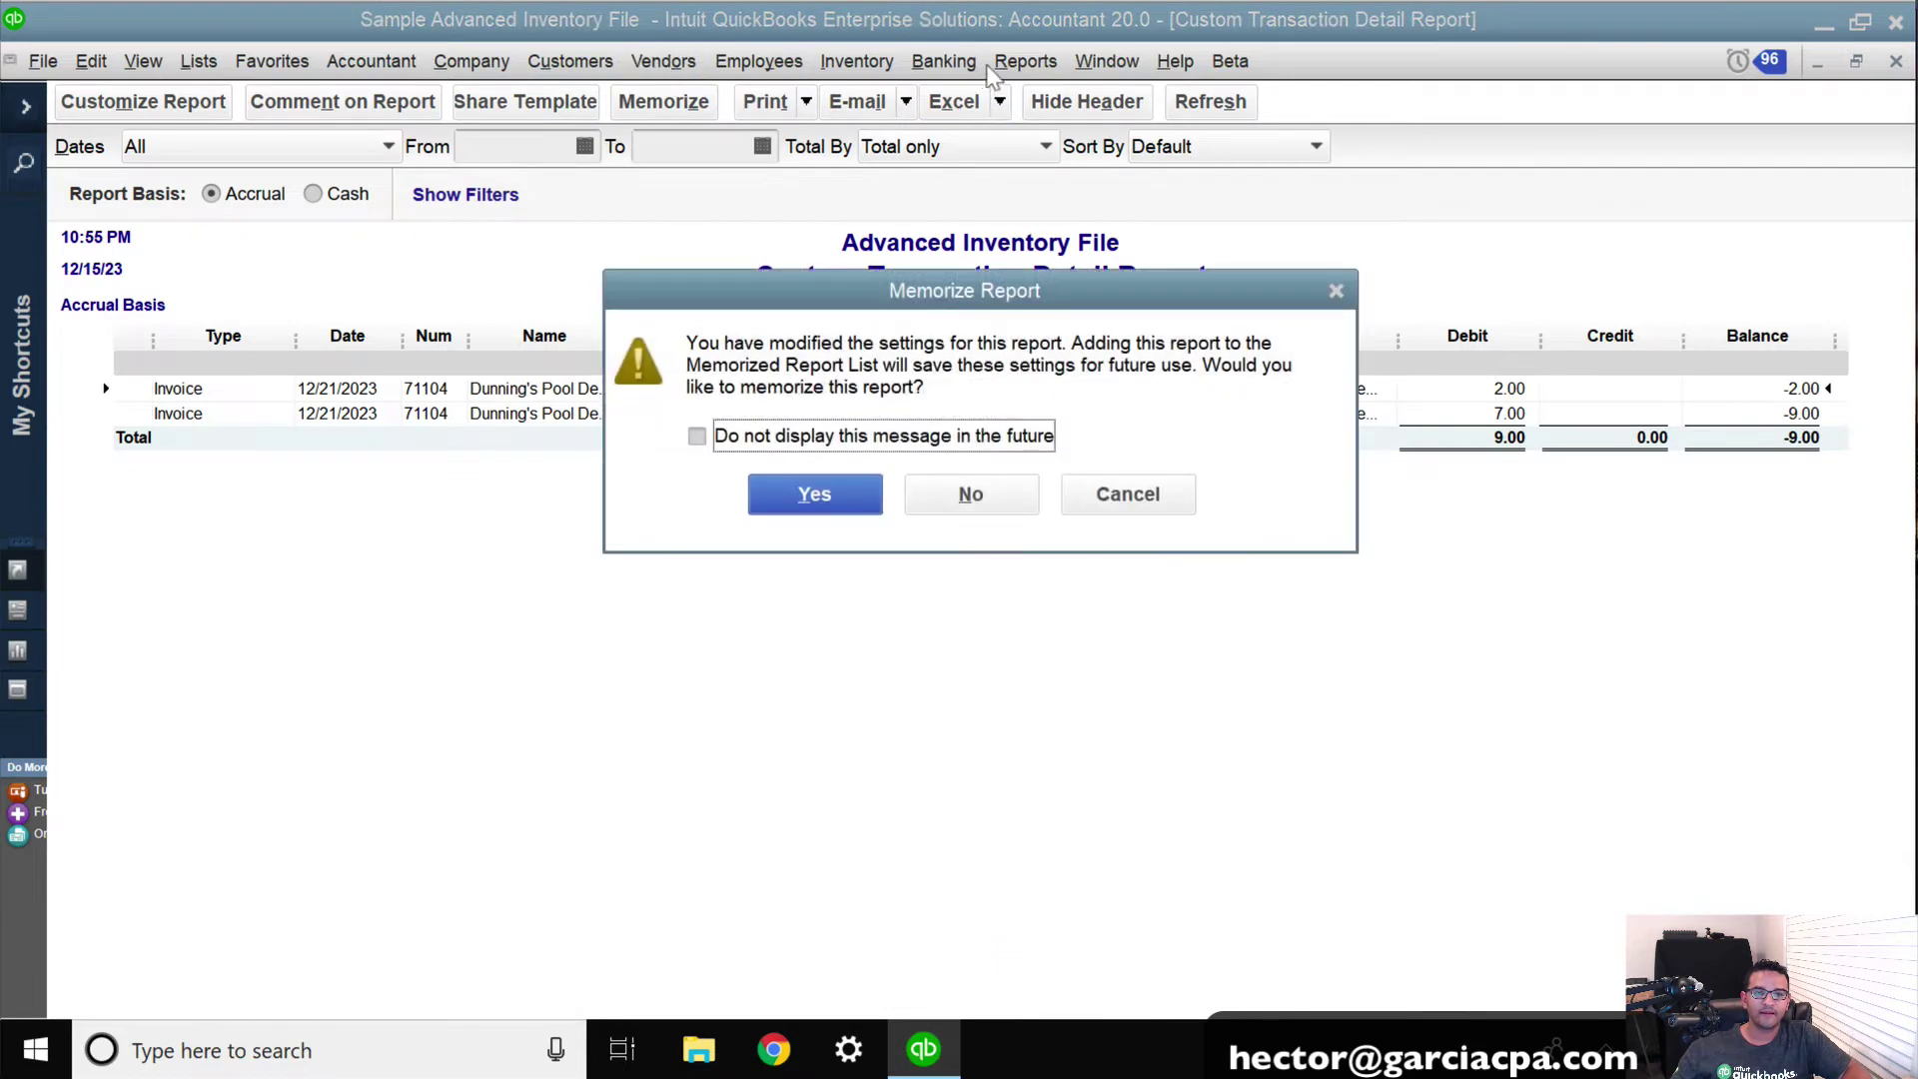
{"action": "left_click", "coordinate": [971, 494]}
{"action": "left_click", "coordinate": [1022, 61]}
{"action": "mouse_move", "coordinate": [1088, 759]}
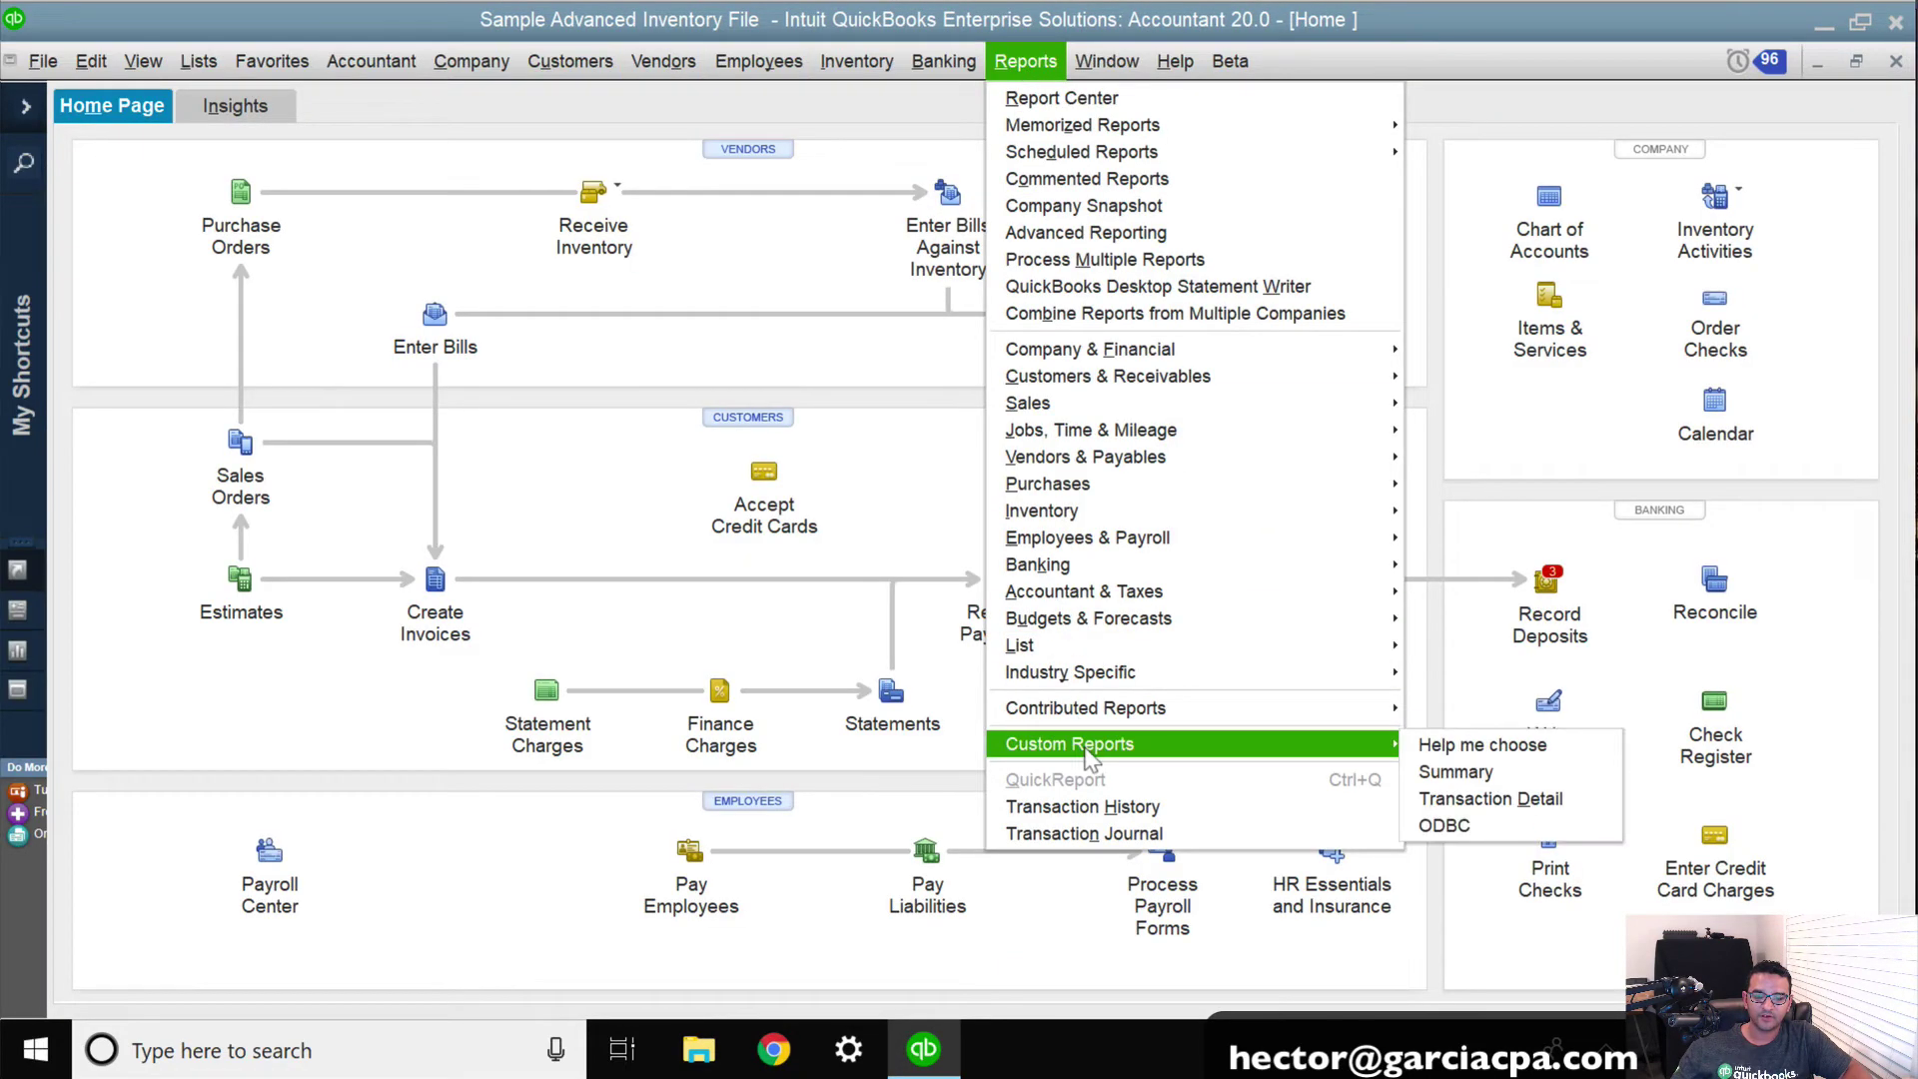
{"action": "left_click", "coordinate": [1498, 796]}
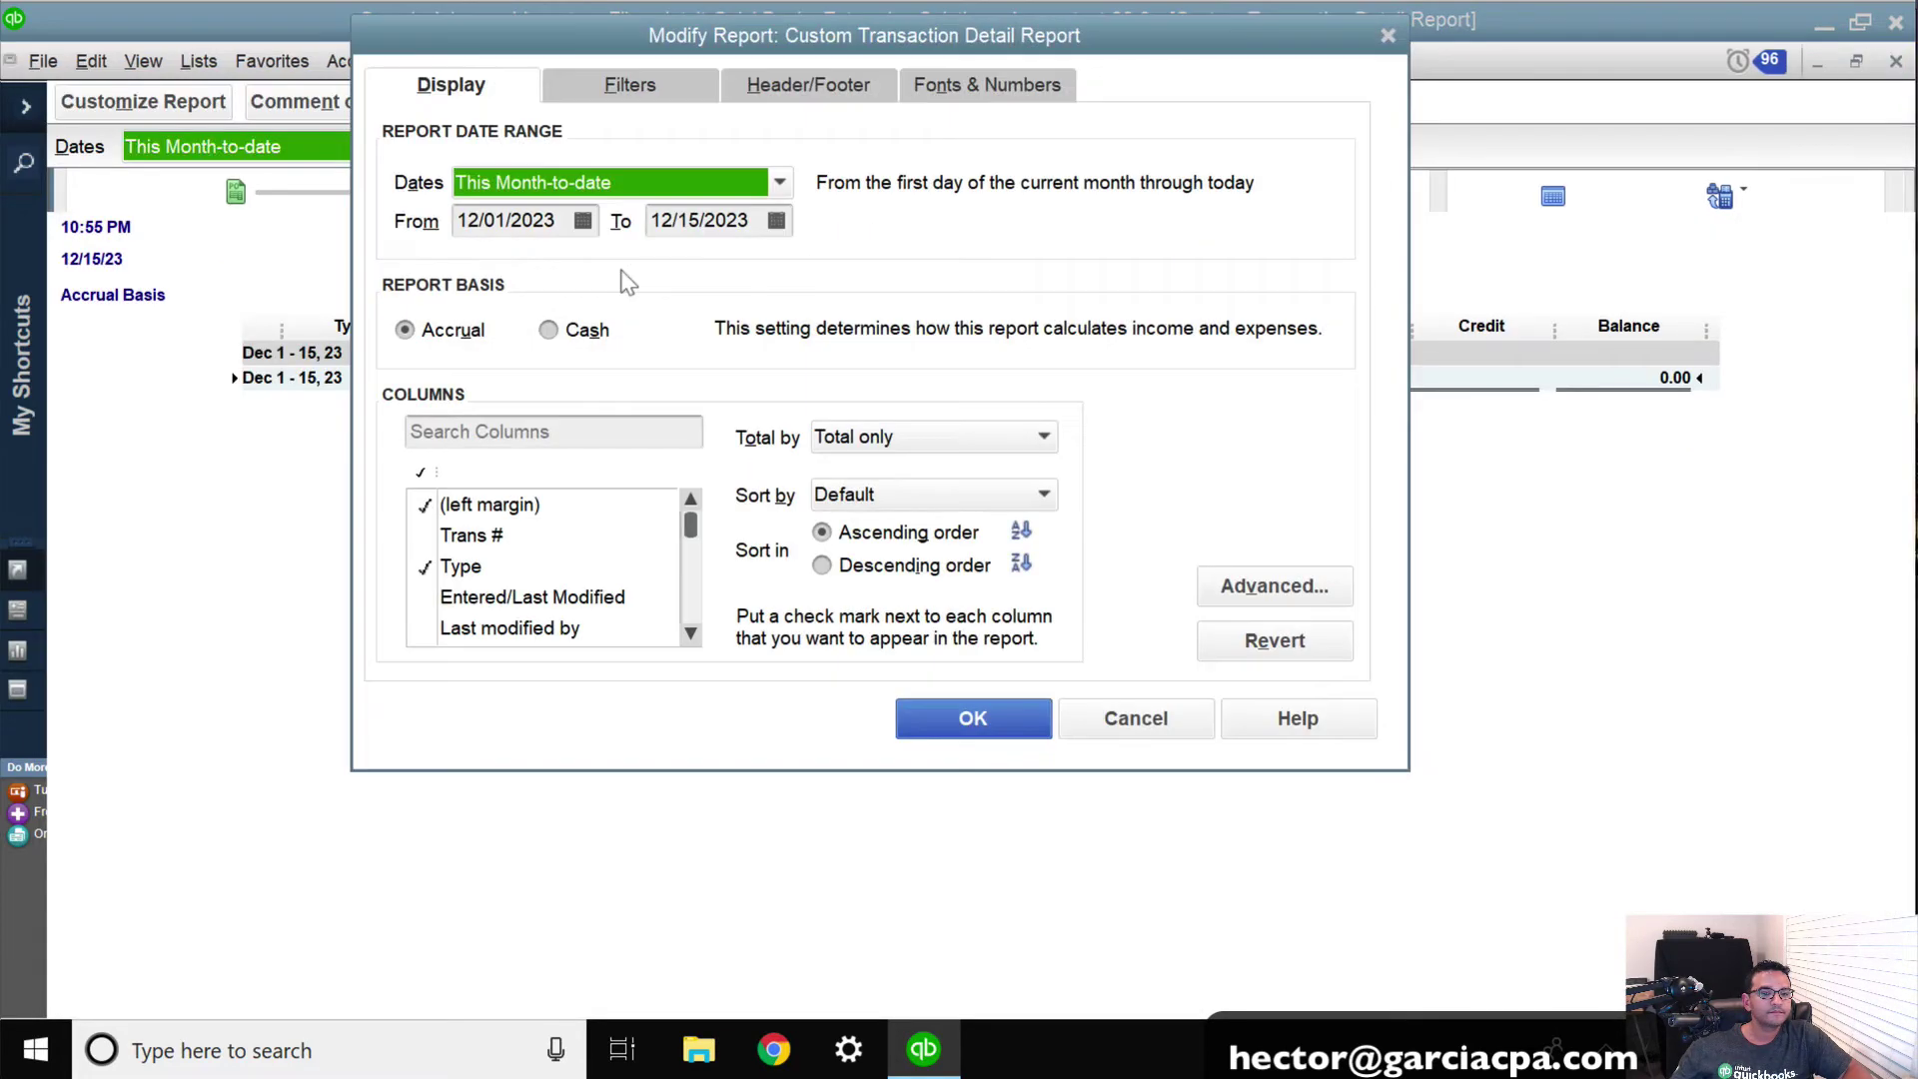
{"action": "left_click", "coordinate": [519, 181]}
{"action": "left_click", "coordinate": [489, 214]}
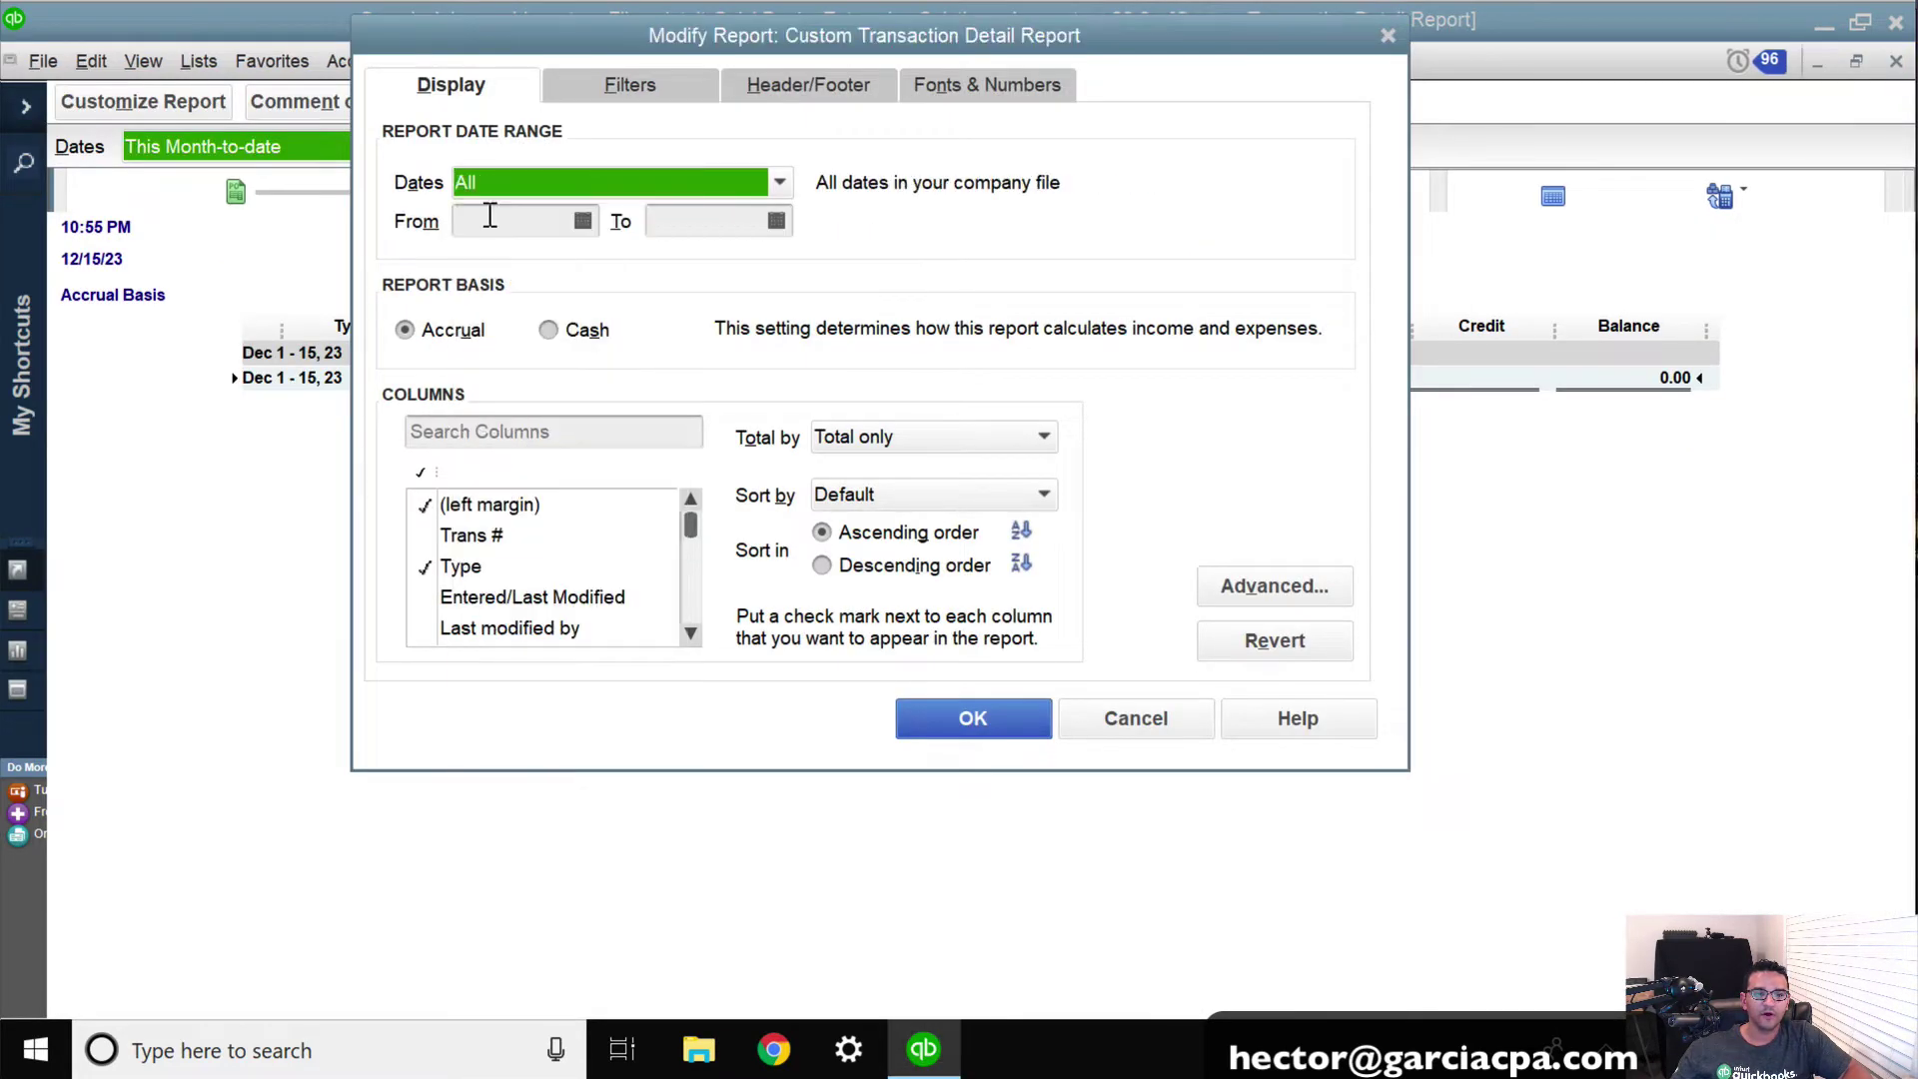
Step: Choose Item as the new report's filter
{"action": "left_click", "coordinate": [629, 86]}
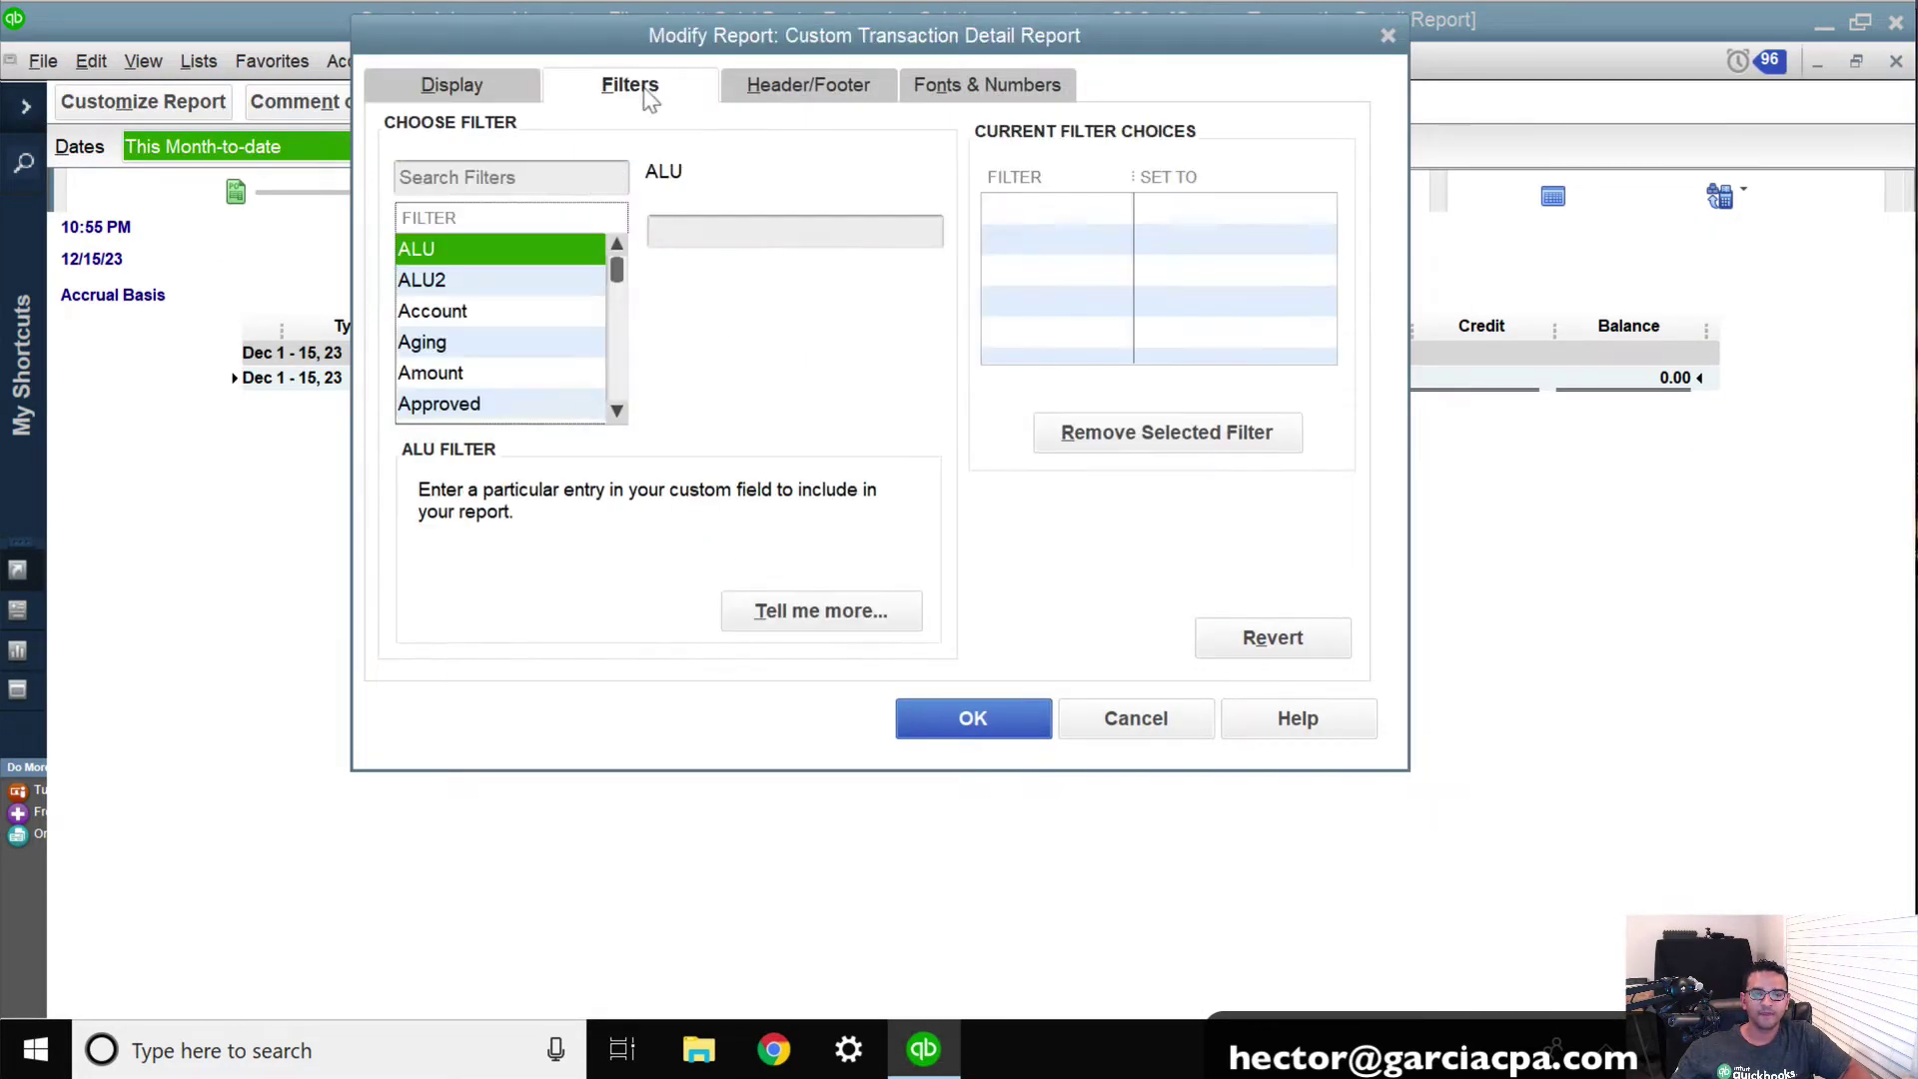
{"action": "left_click", "coordinate": [470, 342]}
{"action": "scroll", "coordinate": [480, 354], "scroll_direction": "down", "scroll_amount": 4}
{"action": "left_click", "coordinate": [476, 345]}
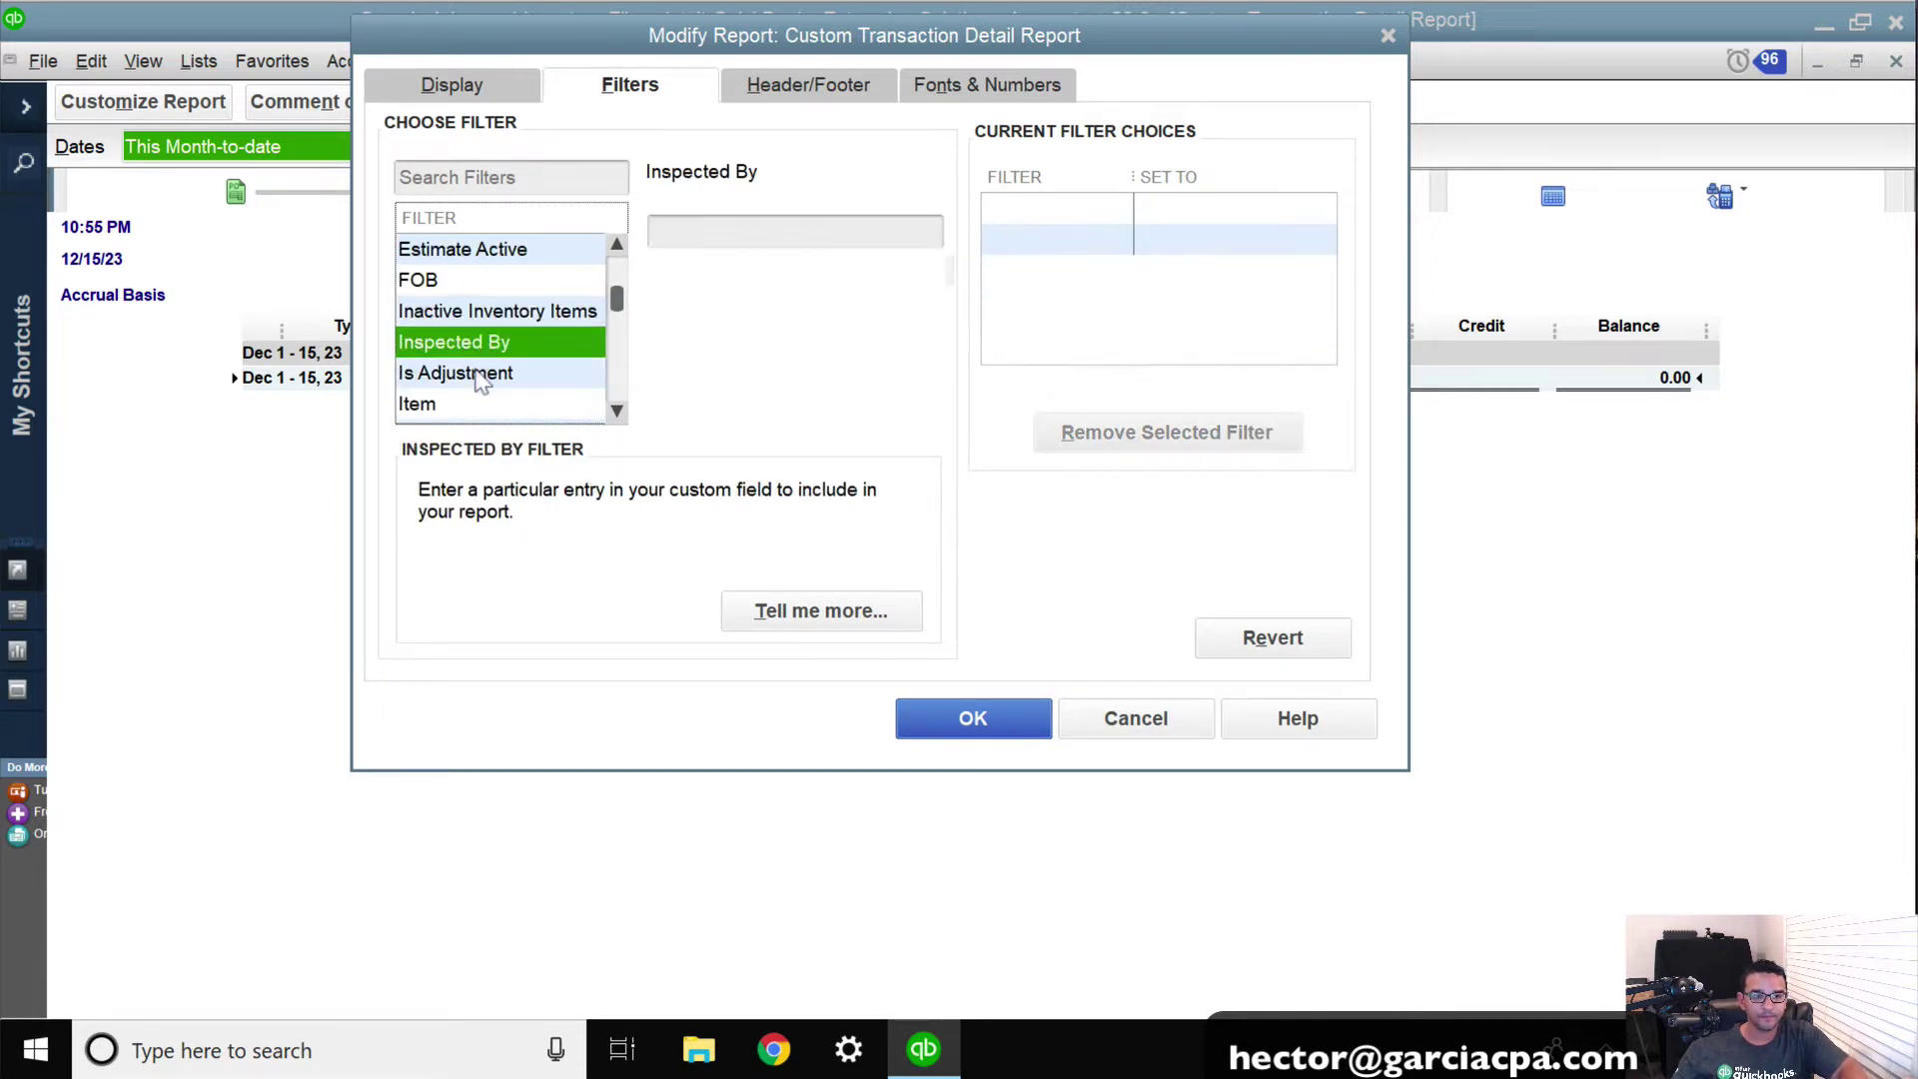
{"action": "left_click", "coordinate": [474, 373]}
{"action": "left_click", "coordinate": [484, 402]}
Step: Limit the Item filter to VR Edge - CL and VRABC Connectors - UR, and total the report by Item
{"action": "left_click", "coordinate": [931, 232]}
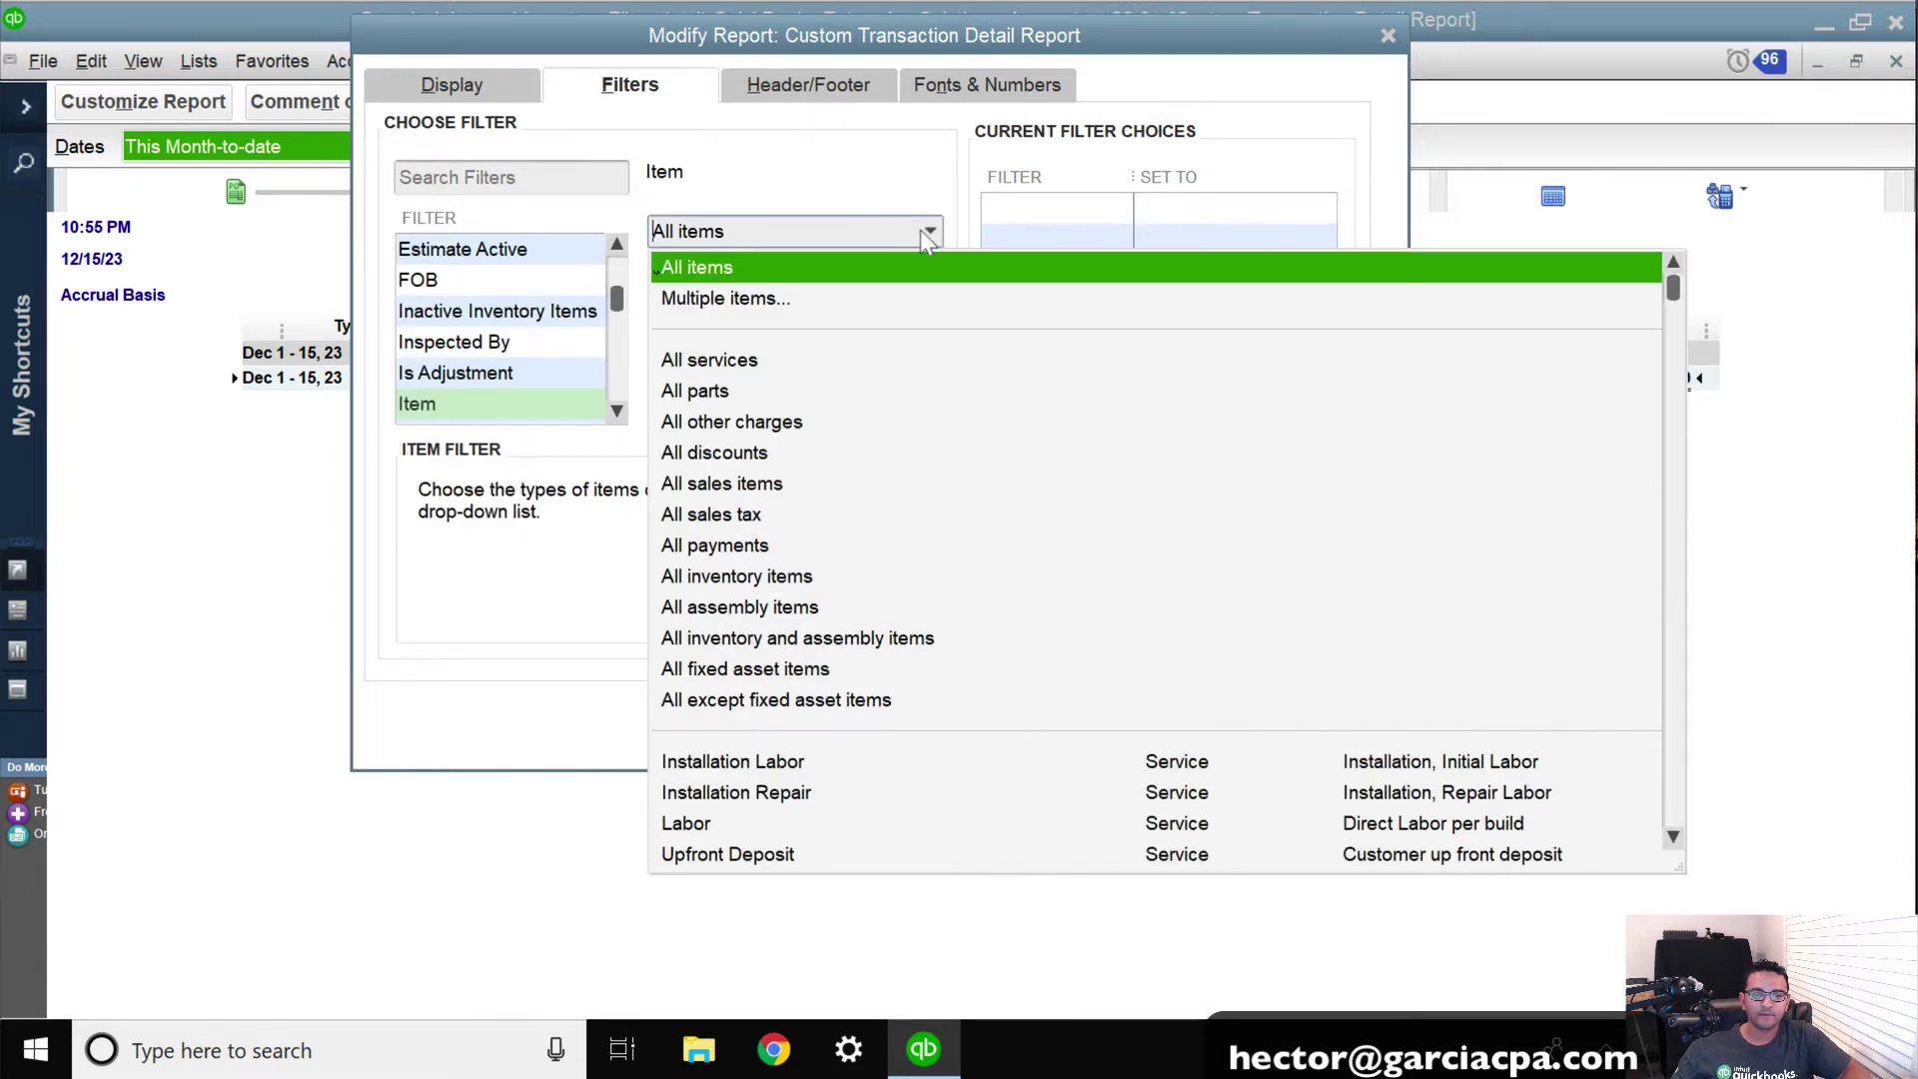
{"action": "left_click", "coordinate": [721, 297]}
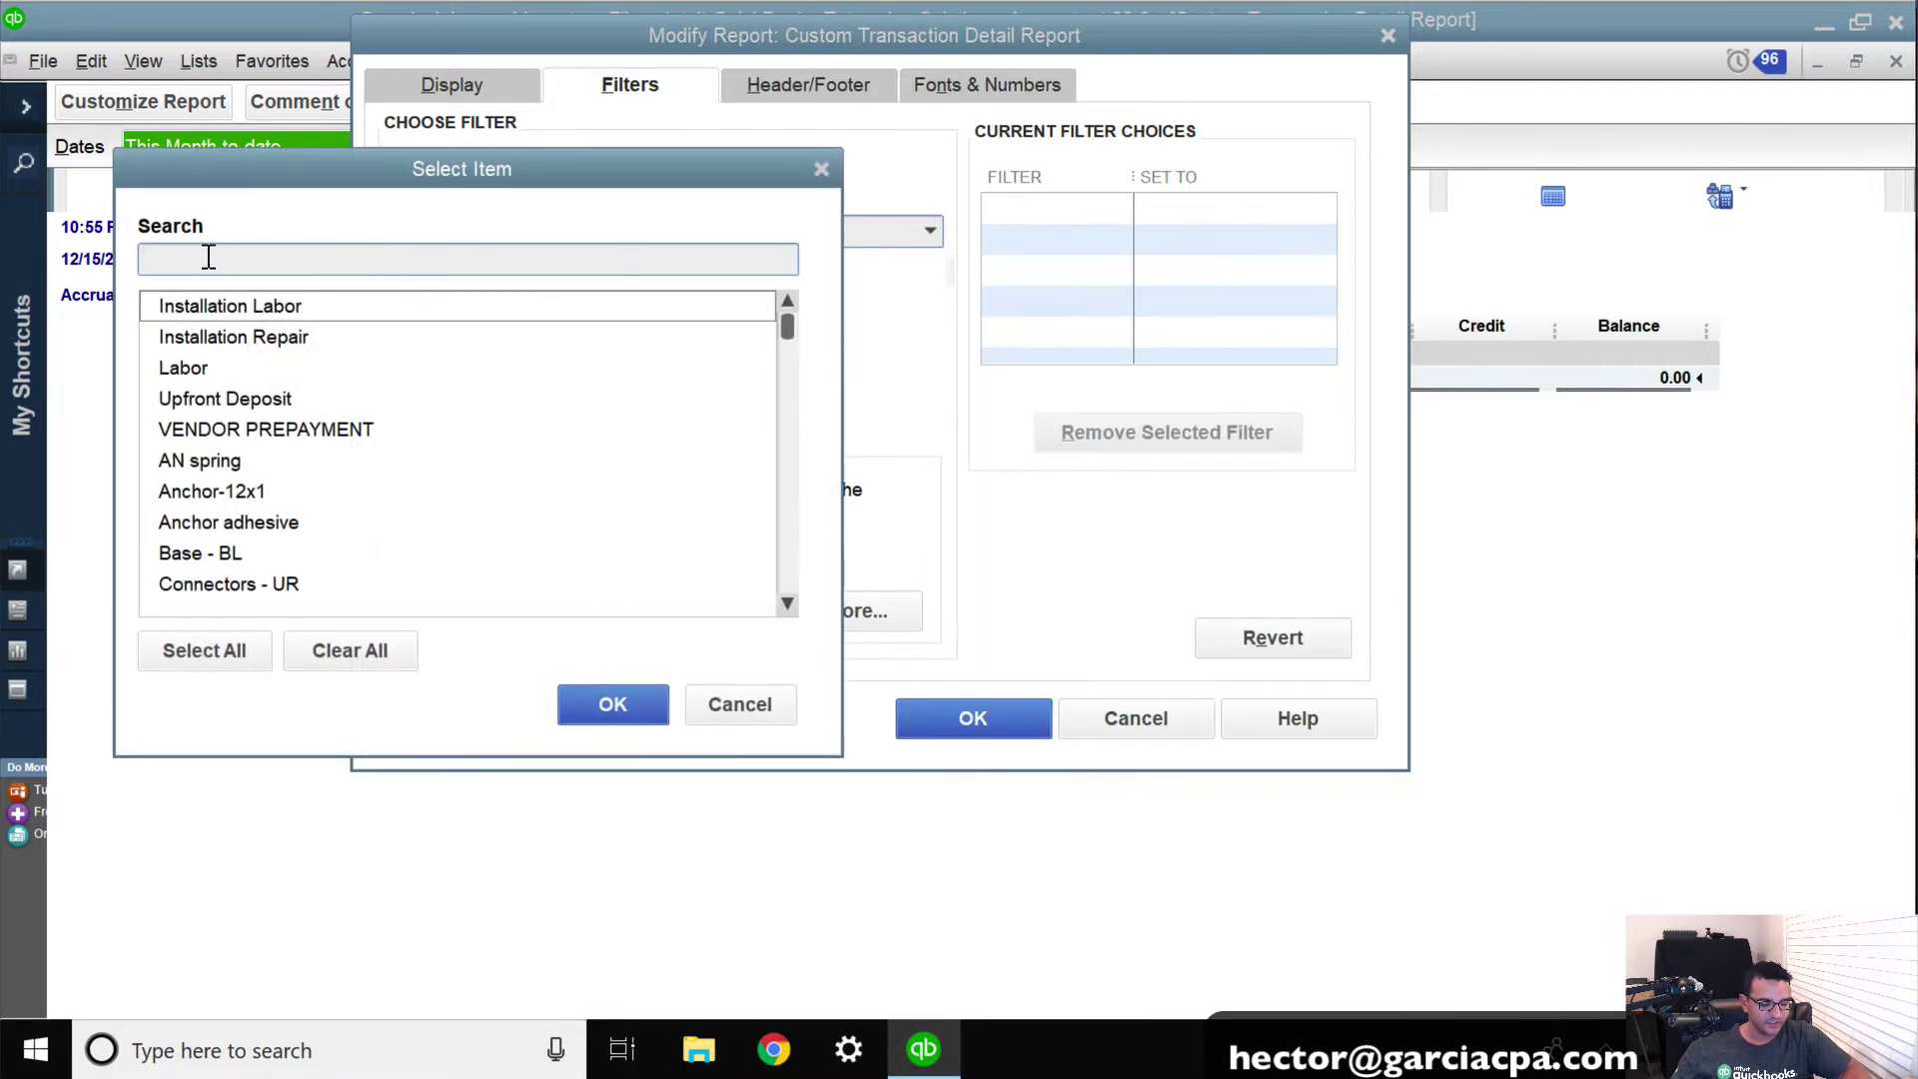
{"action": "type", "text": "vr"}
{"action": "left_click", "coordinate": [218, 308]}
{"action": "left_click", "coordinate": [209, 337]}
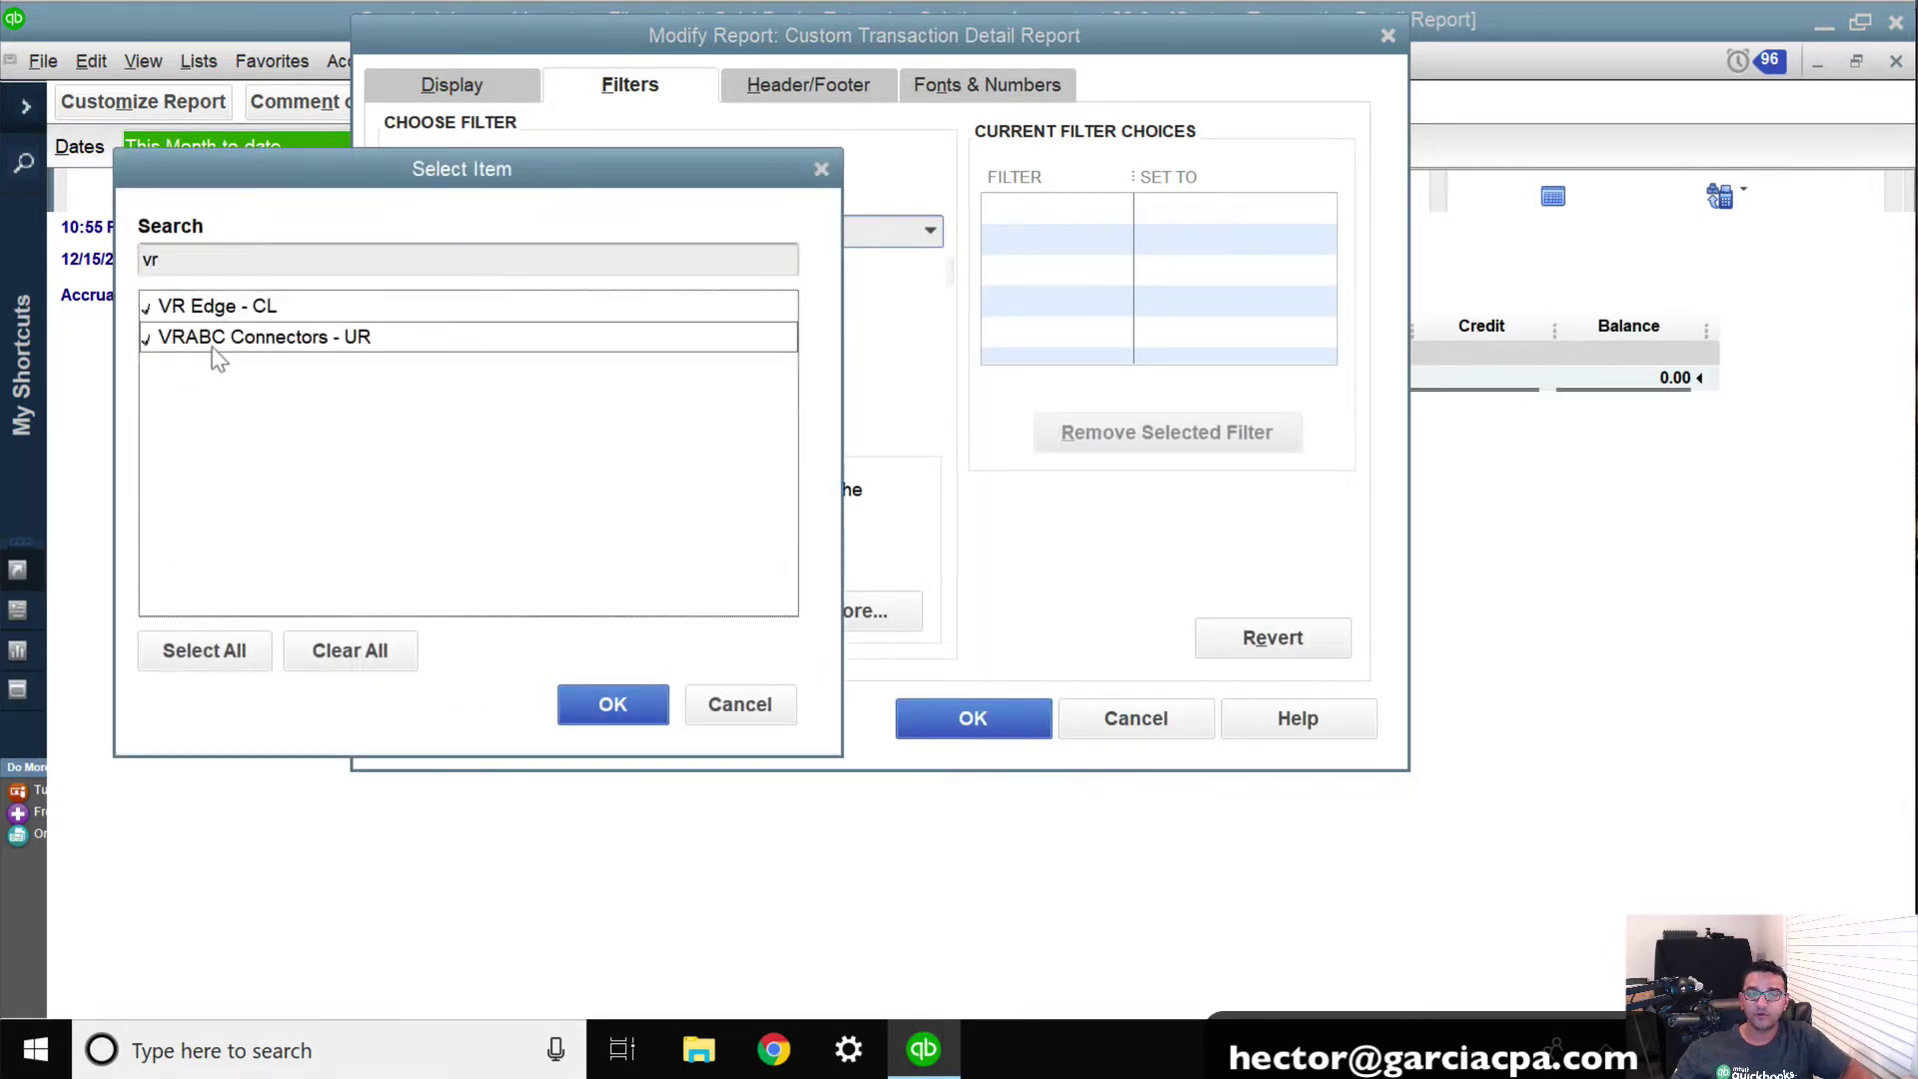
{"action": "double_click", "coordinate": [159, 259]}
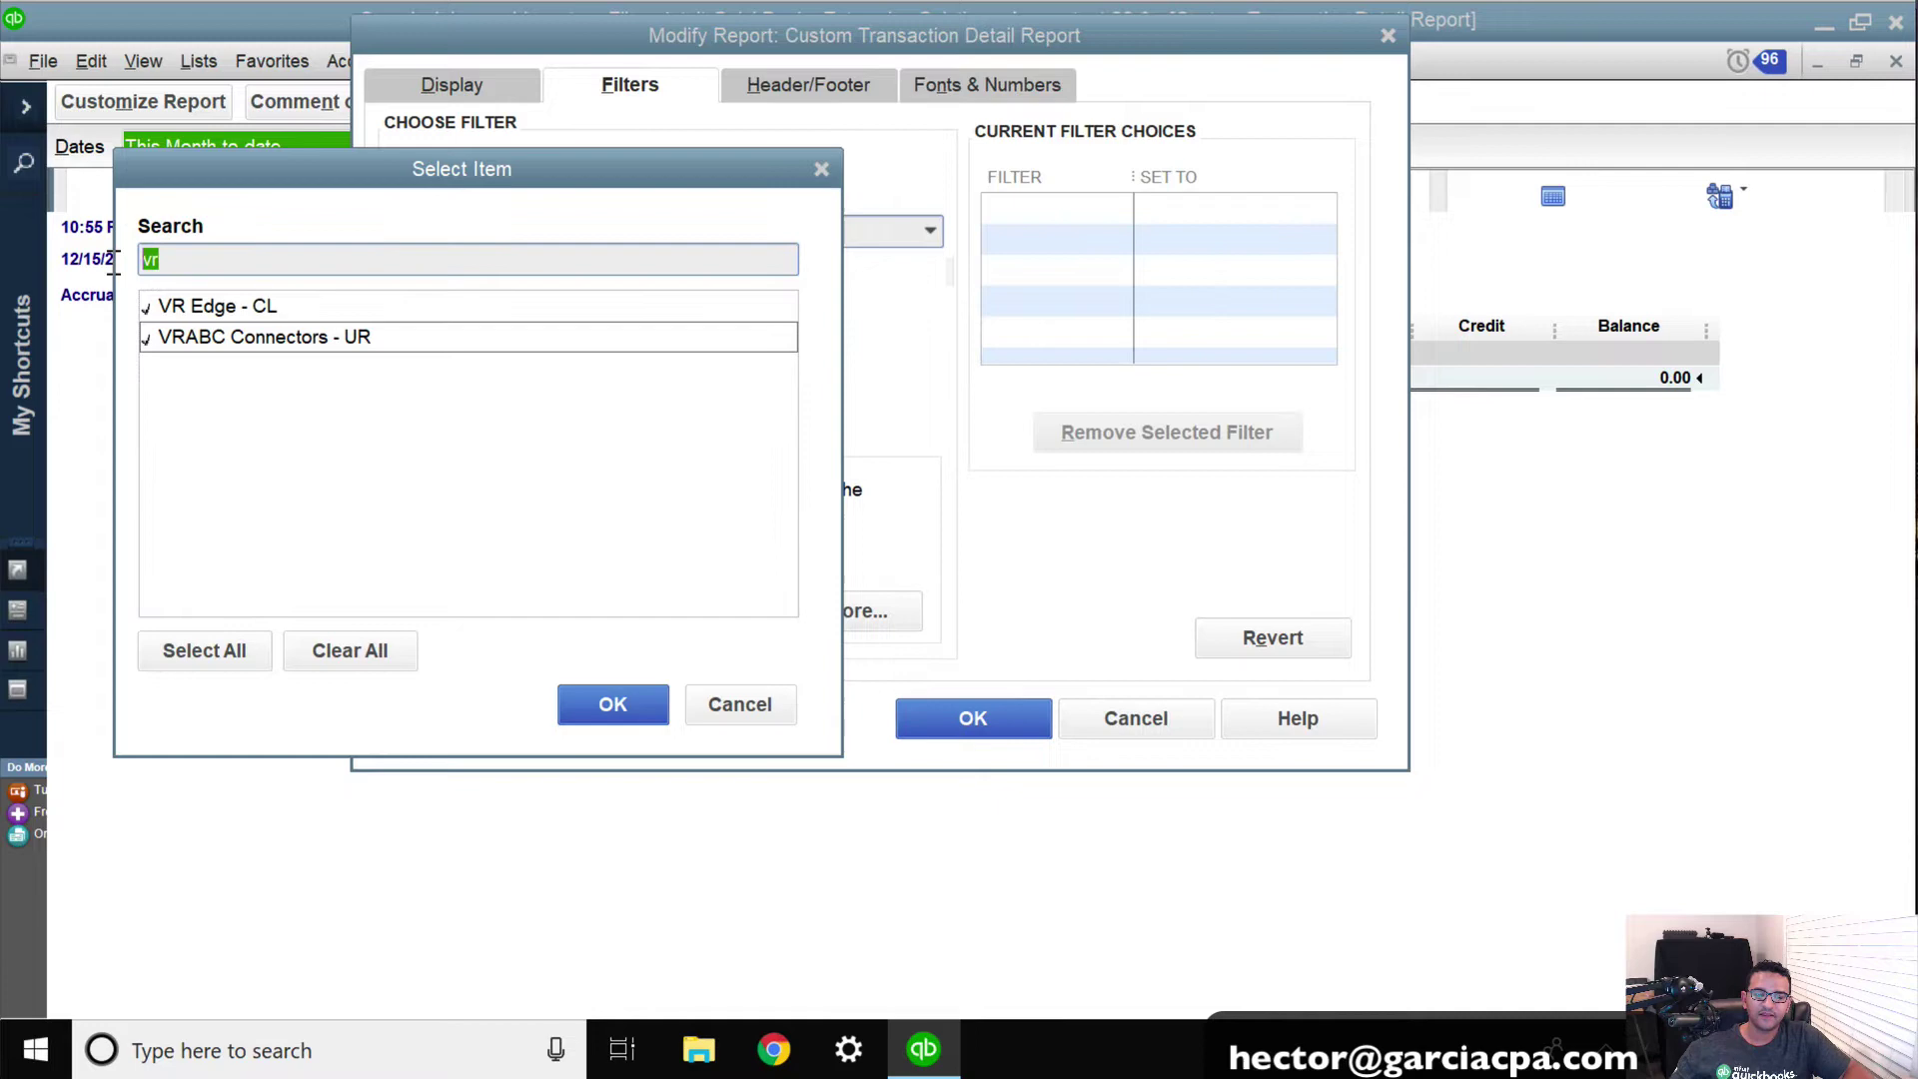
{"action": "left_click", "coordinate": [617, 706]}
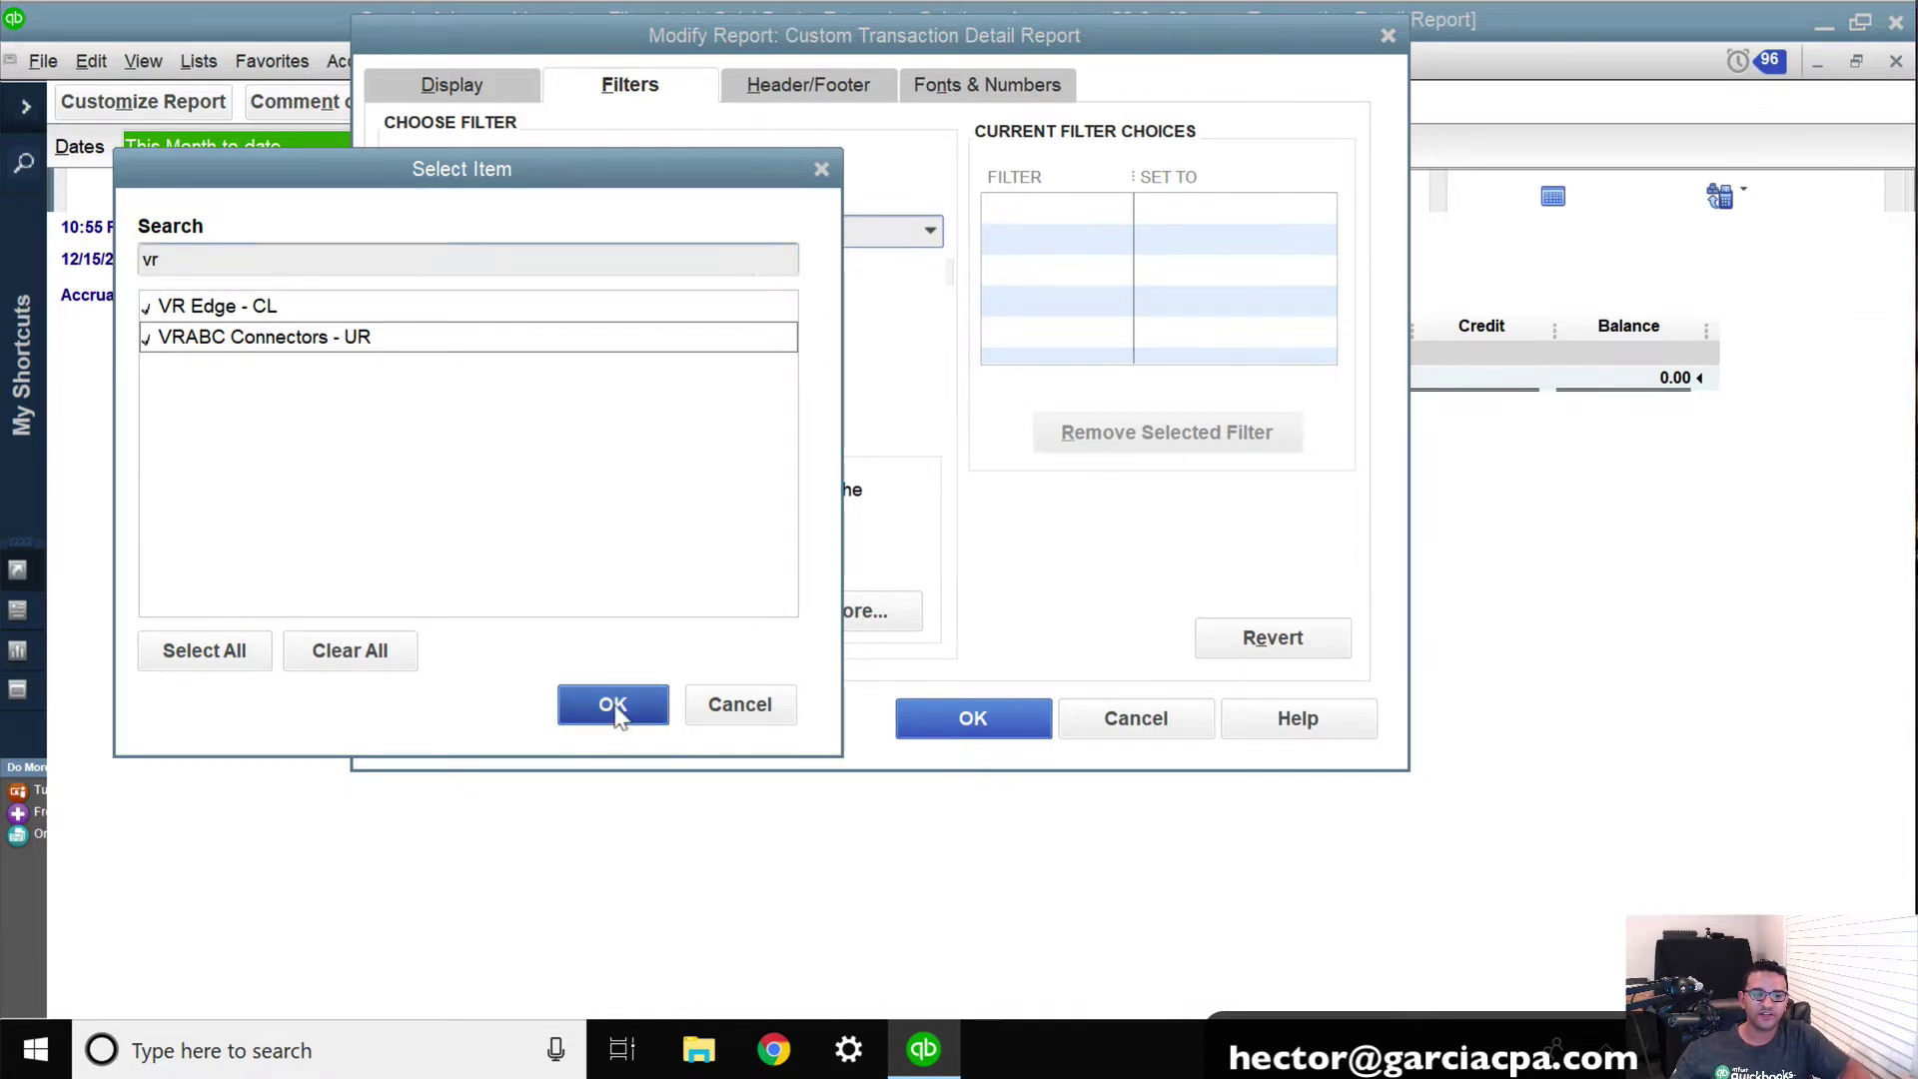
{"action": "left_click", "coordinate": [970, 718]}
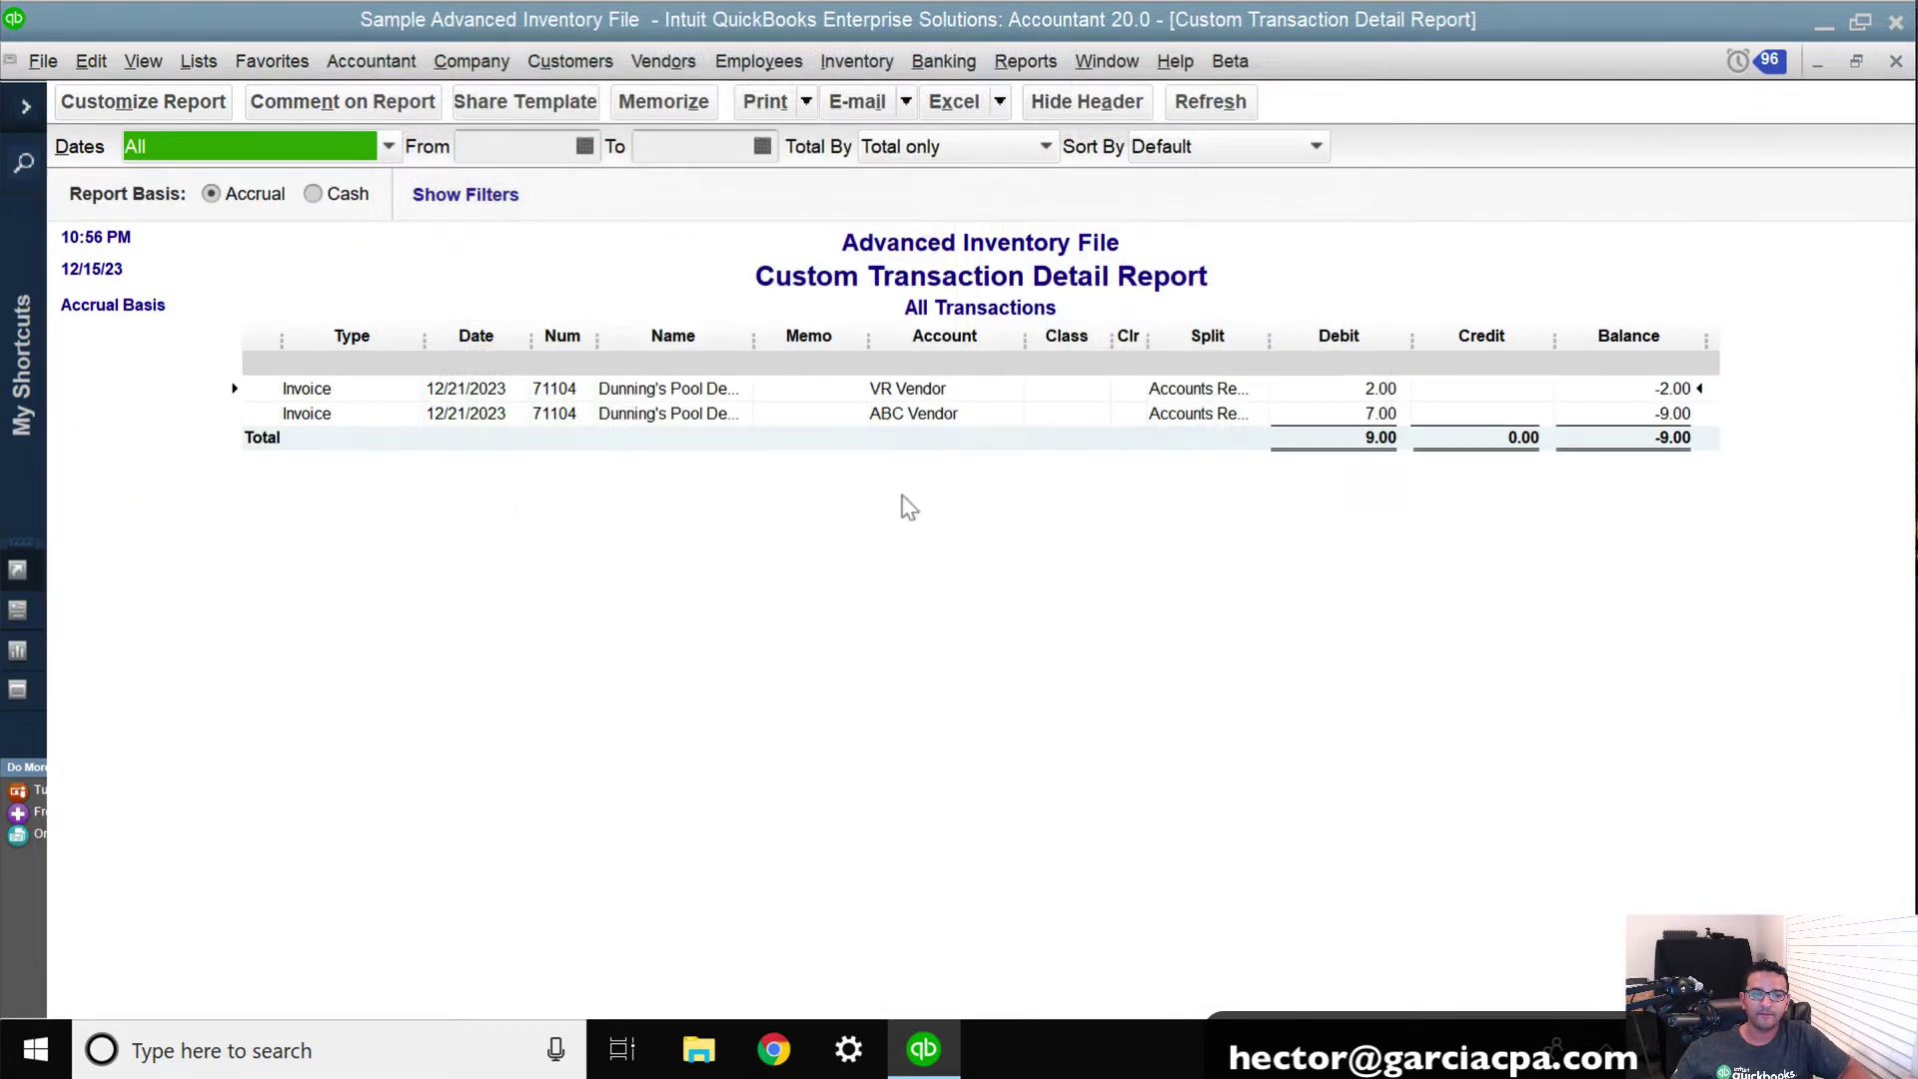
{"action": "left_click", "coordinate": [912, 150]}
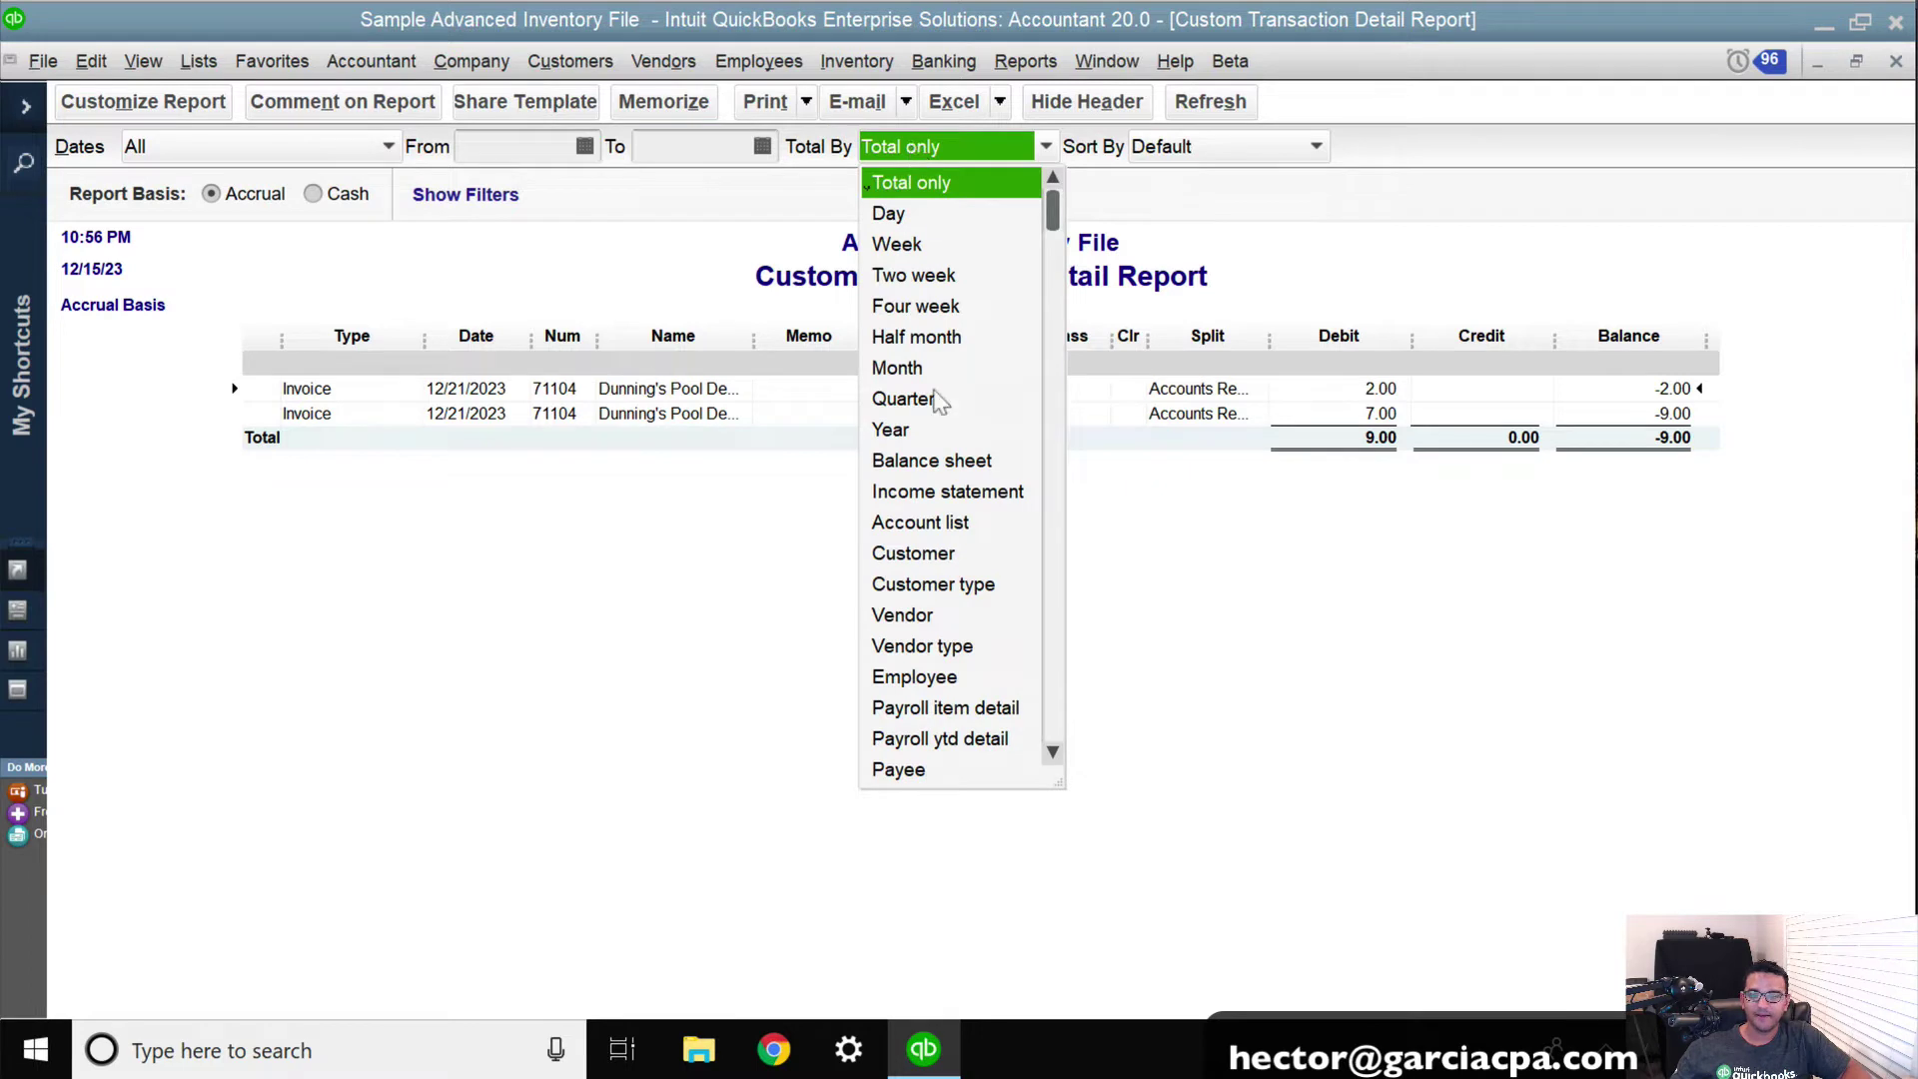
{"action": "left_click", "coordinate": [939, 522]}
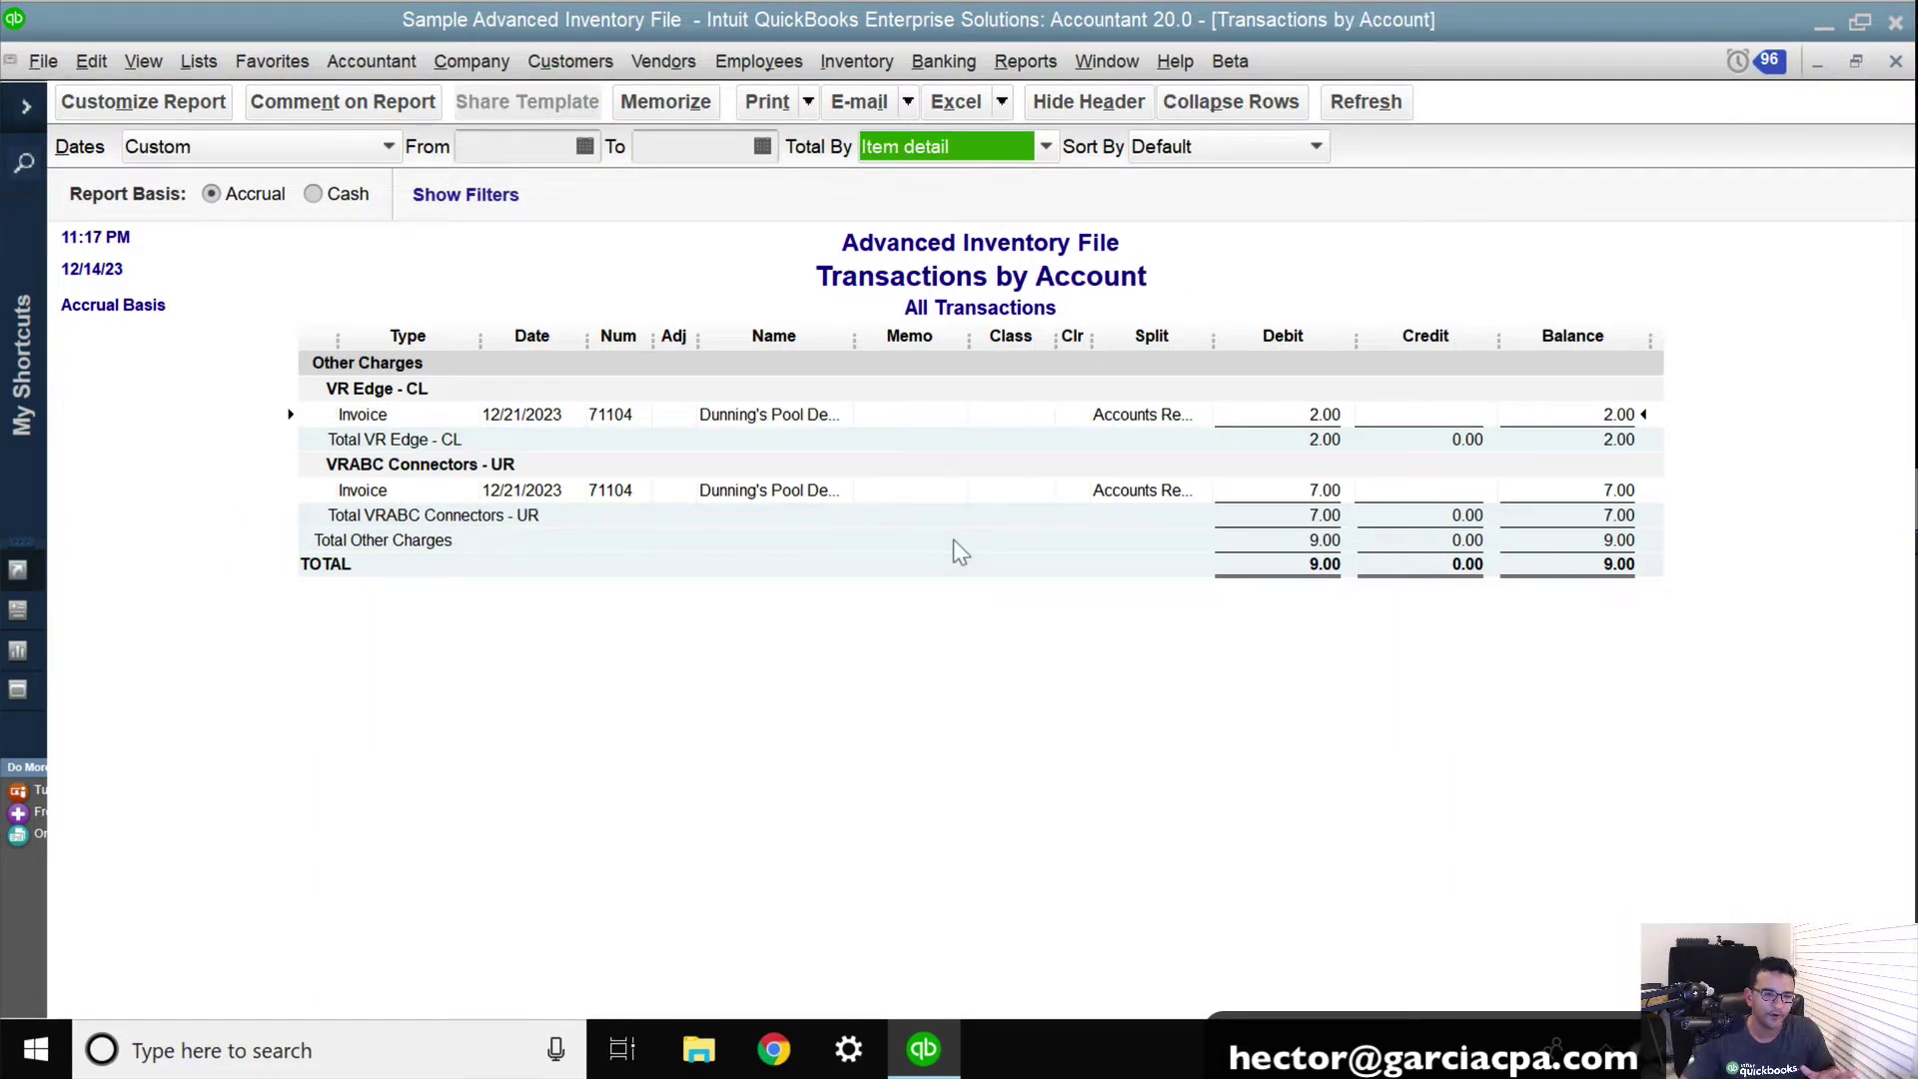
Step: Open invoice 71104 and delete the VR Edge - CL, empty, and VRABC Connectors - UR lines
{"action": "double_click", "coordinate": [739, 401]}
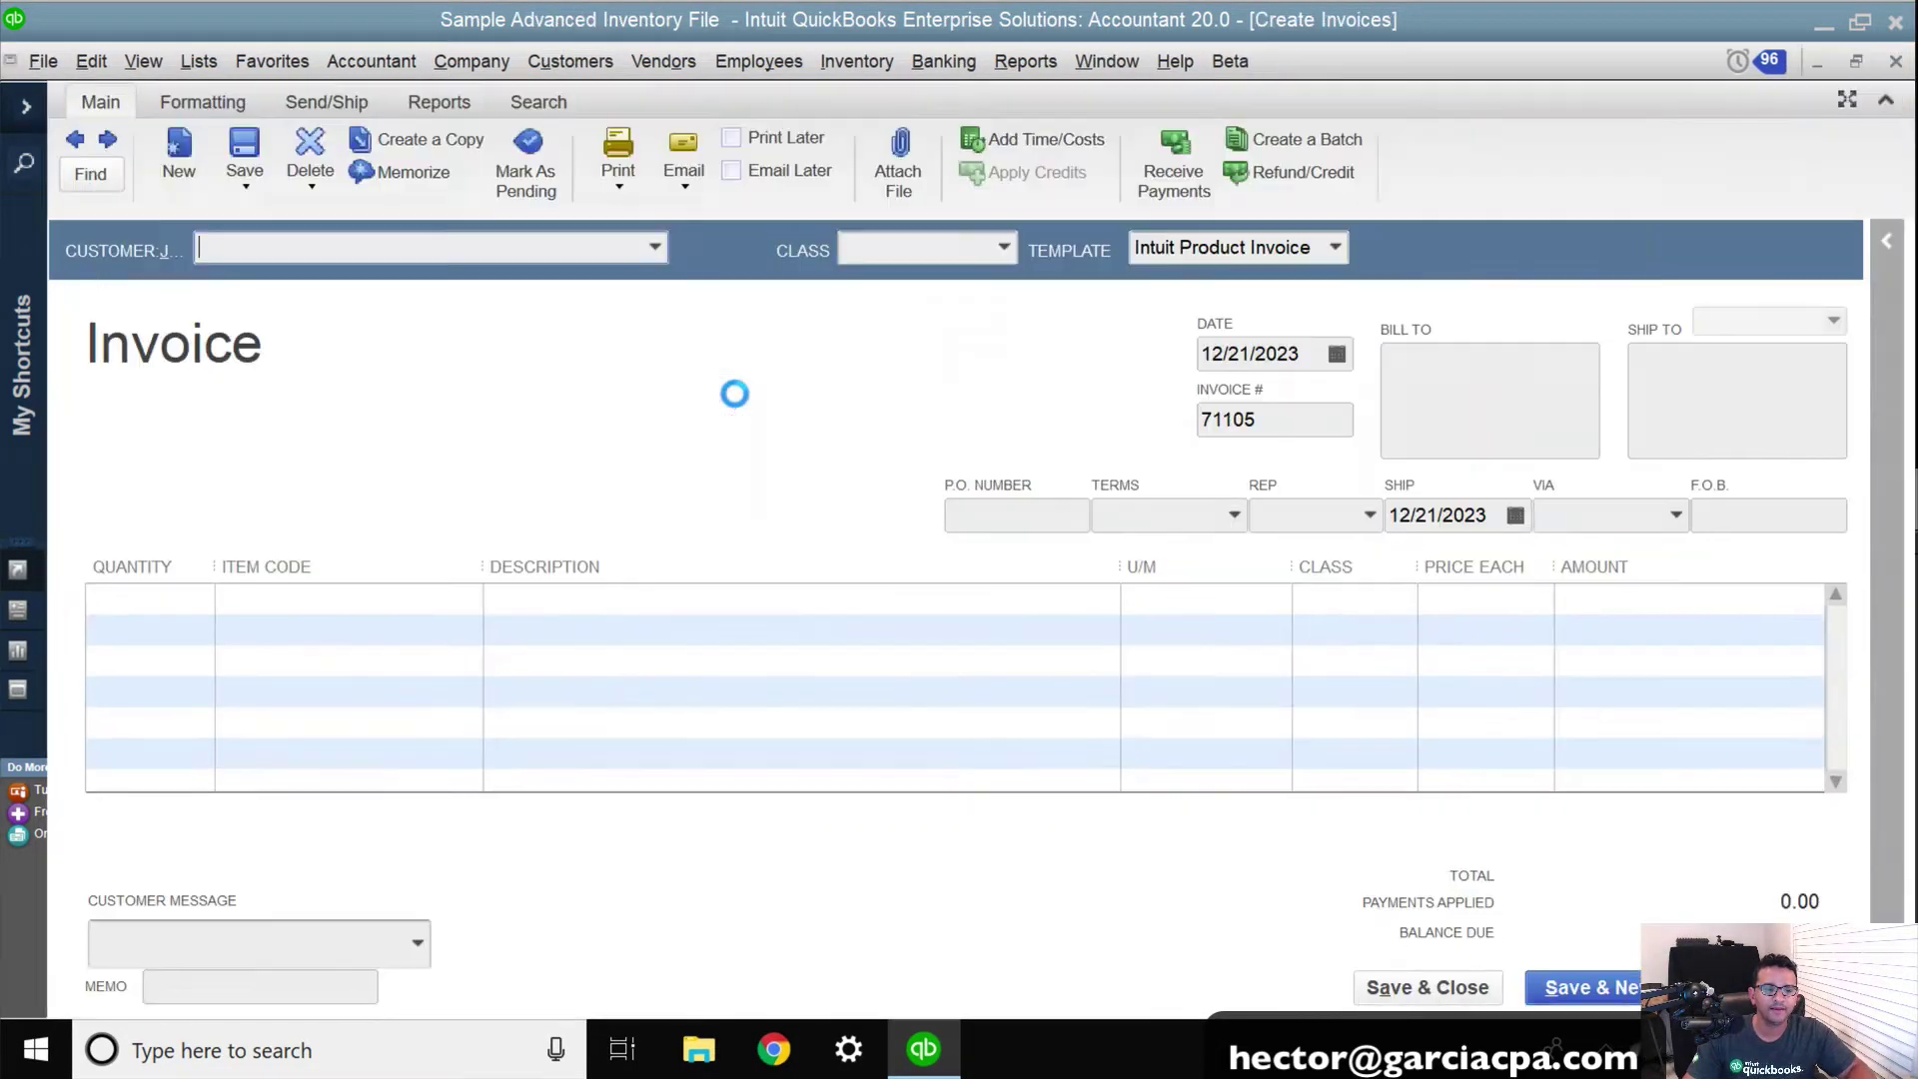
{"action": "left_click", "coordinate": [146, 635]}
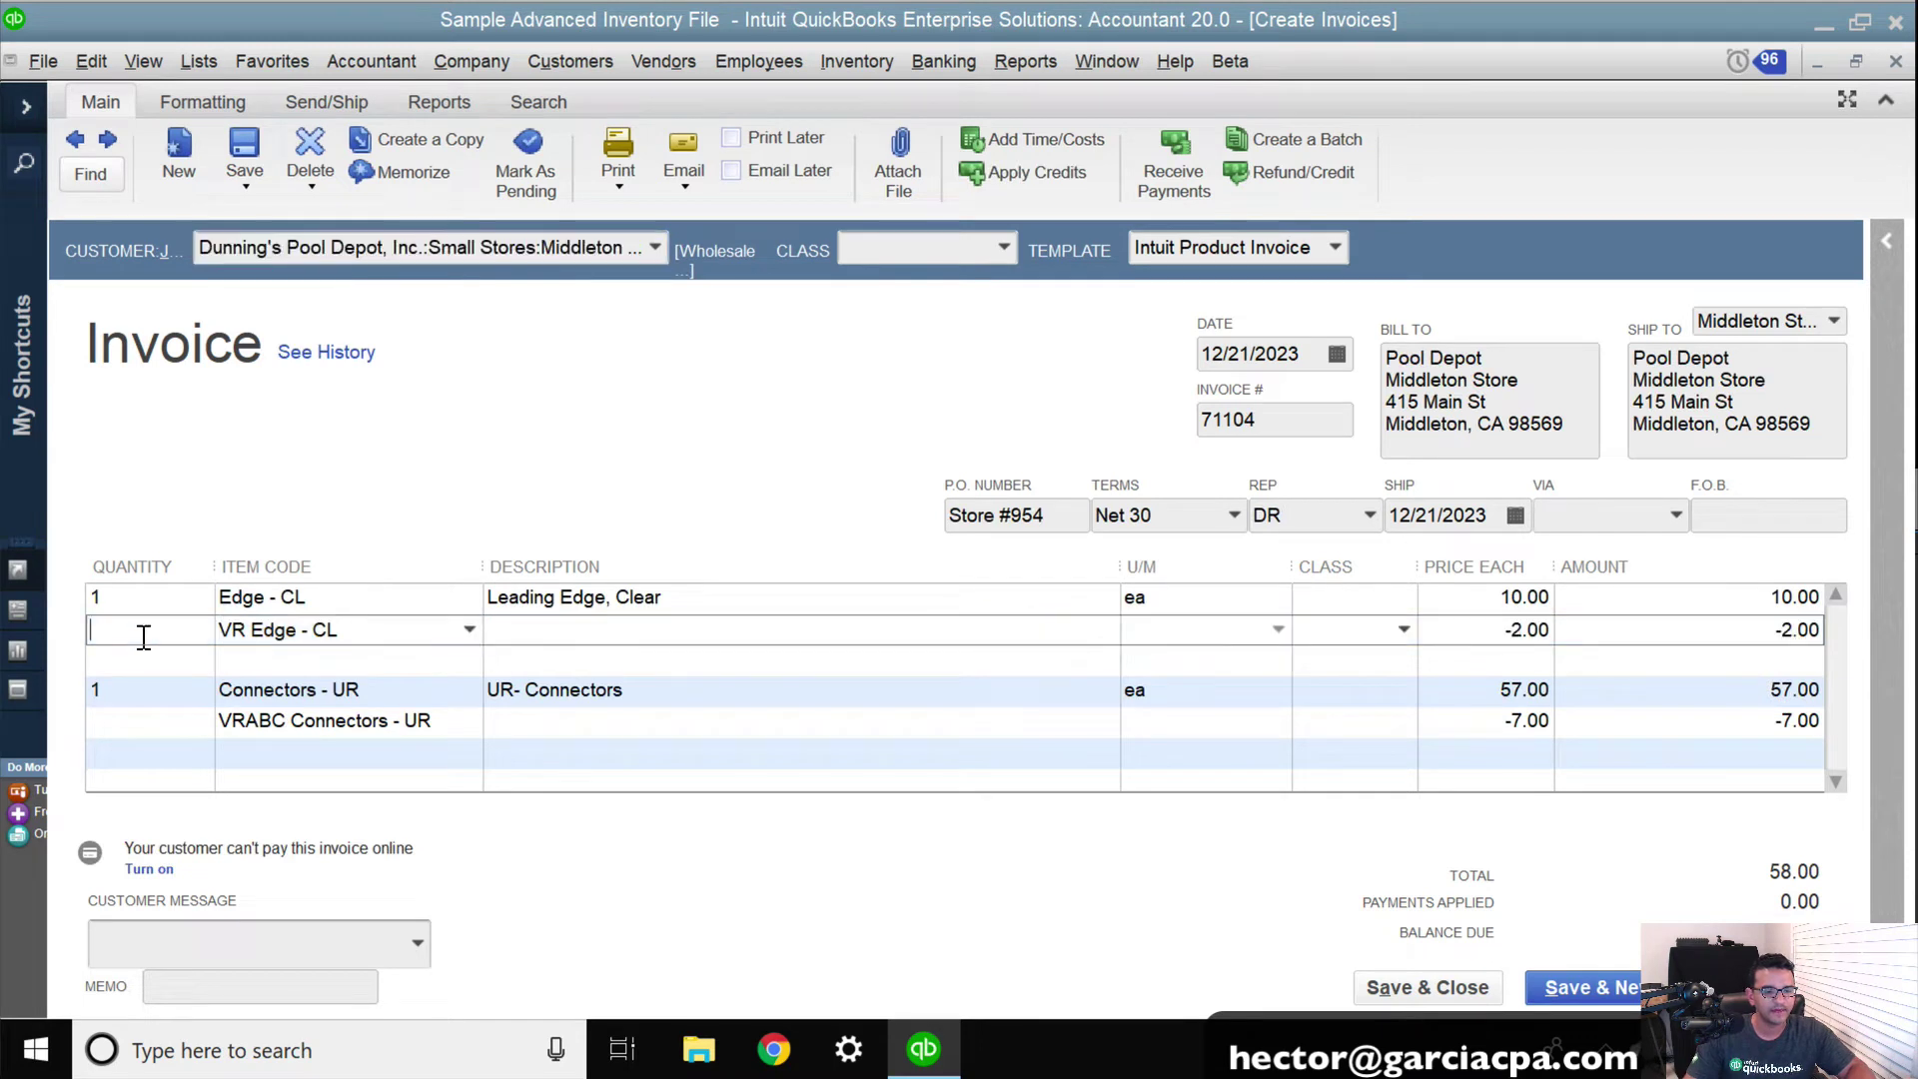
{"action": "right_click", "coordinate": [144, 637]}
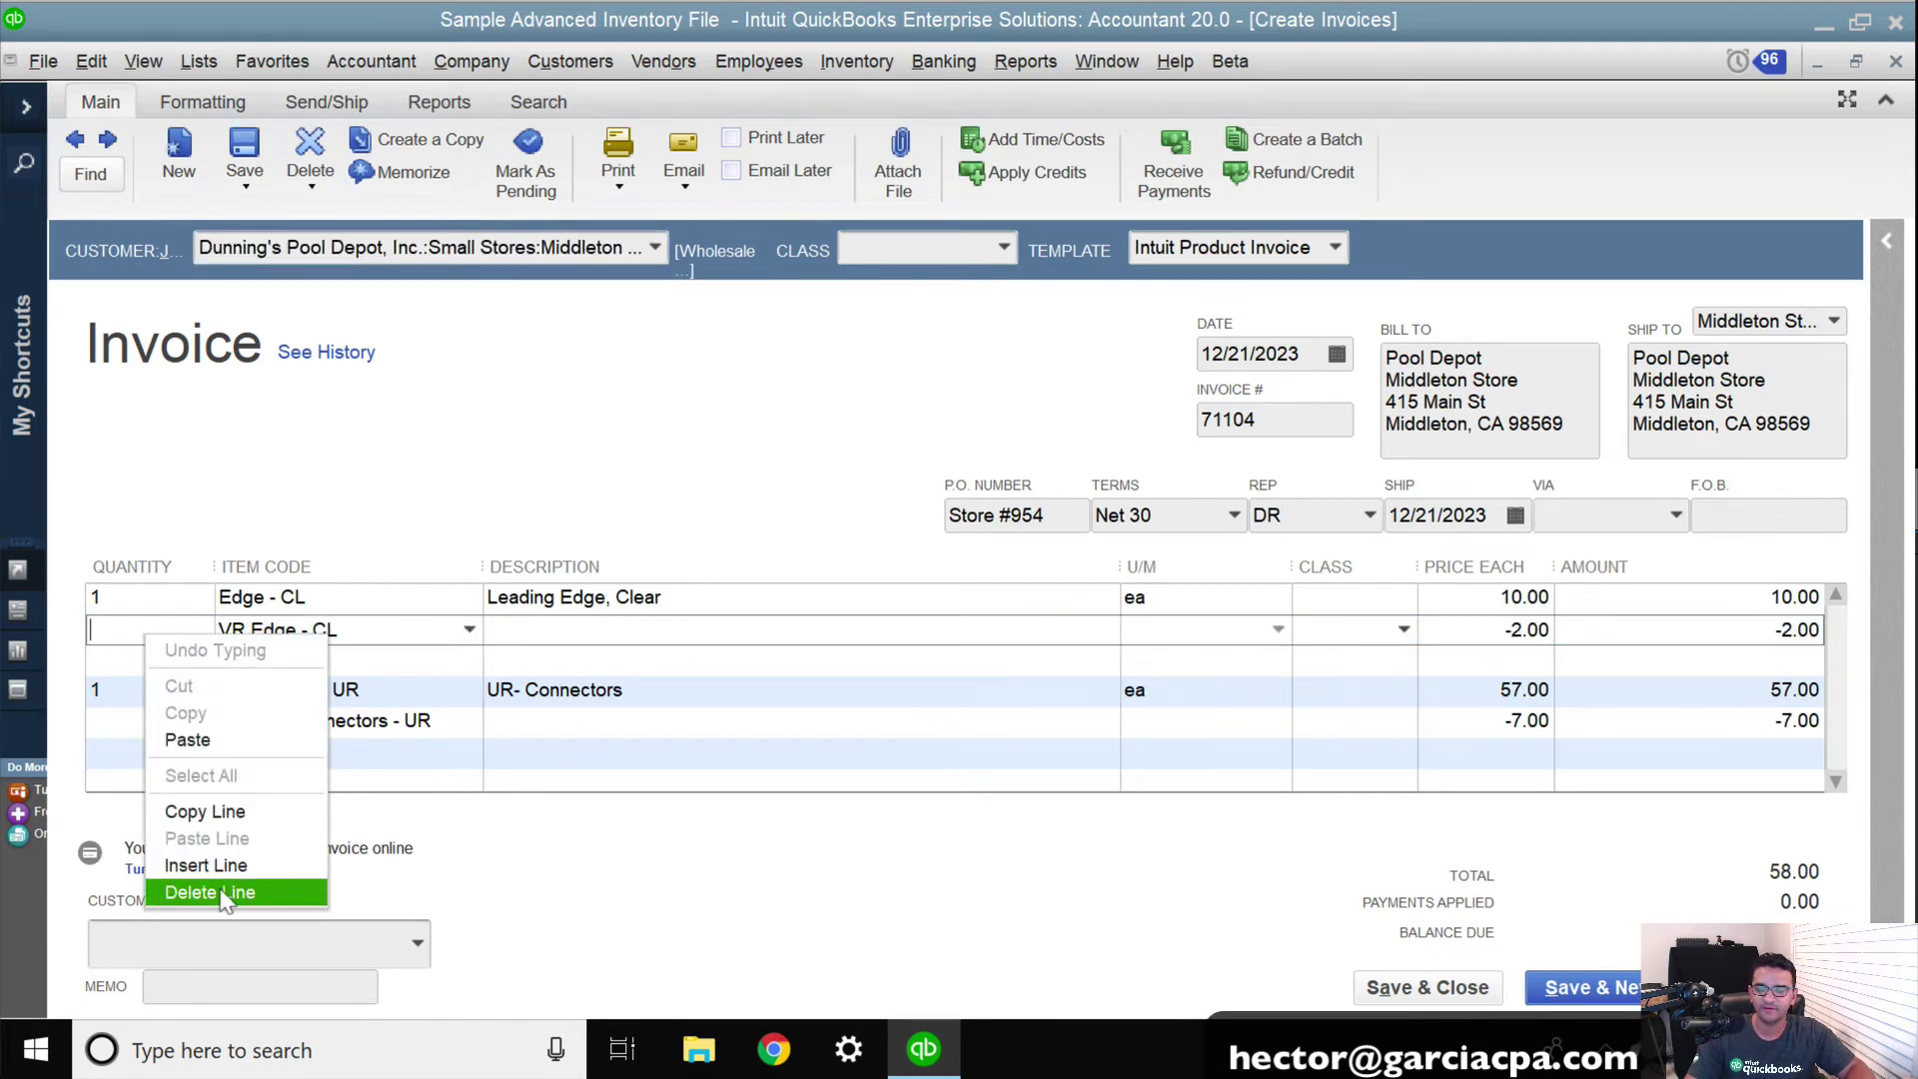
{"action": "left_click", "coordinate": [225, 892]}
{"action": "right_click", "coordinate": [136, 629]}
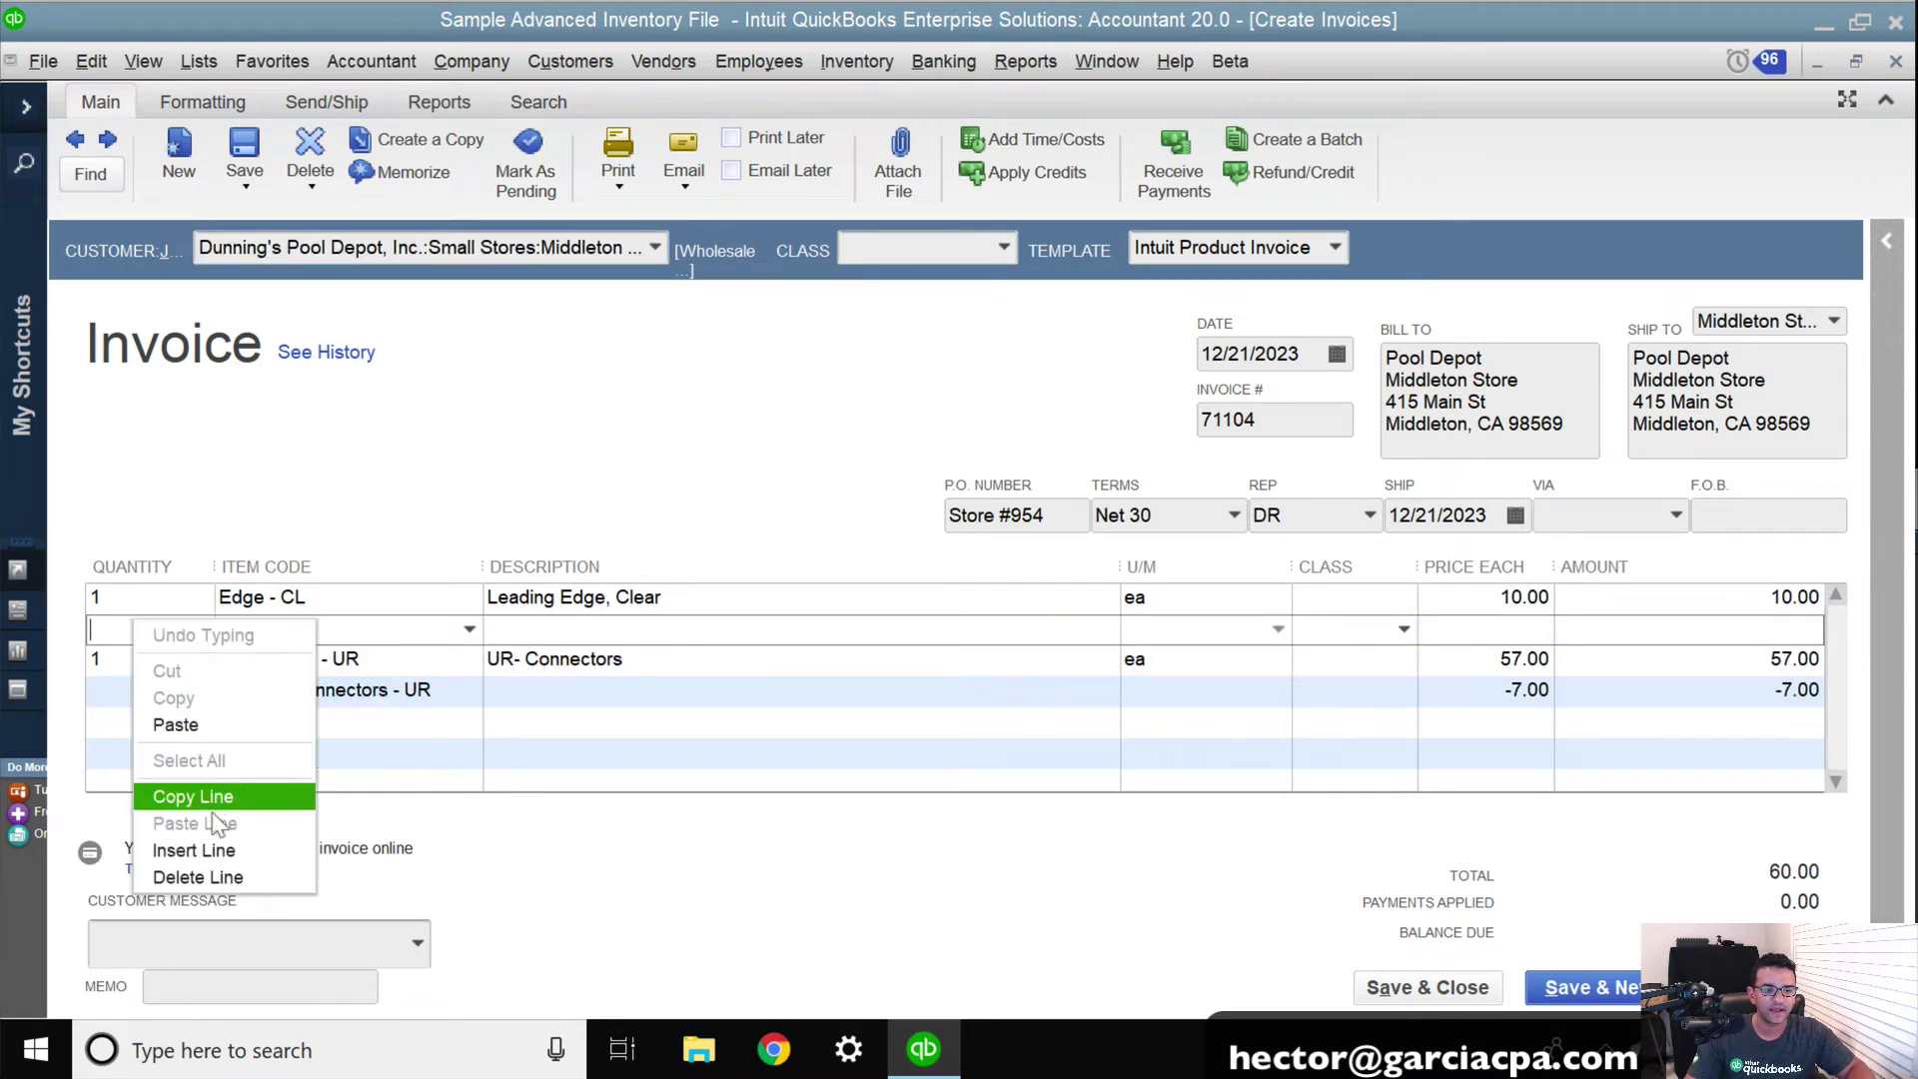
{"action": "left_click", "coordinate": [198, 877]}
{"action": "left_click", "coordinate": [137, 657]}
{"action": "right_click", "coordinate": [142, 659]}
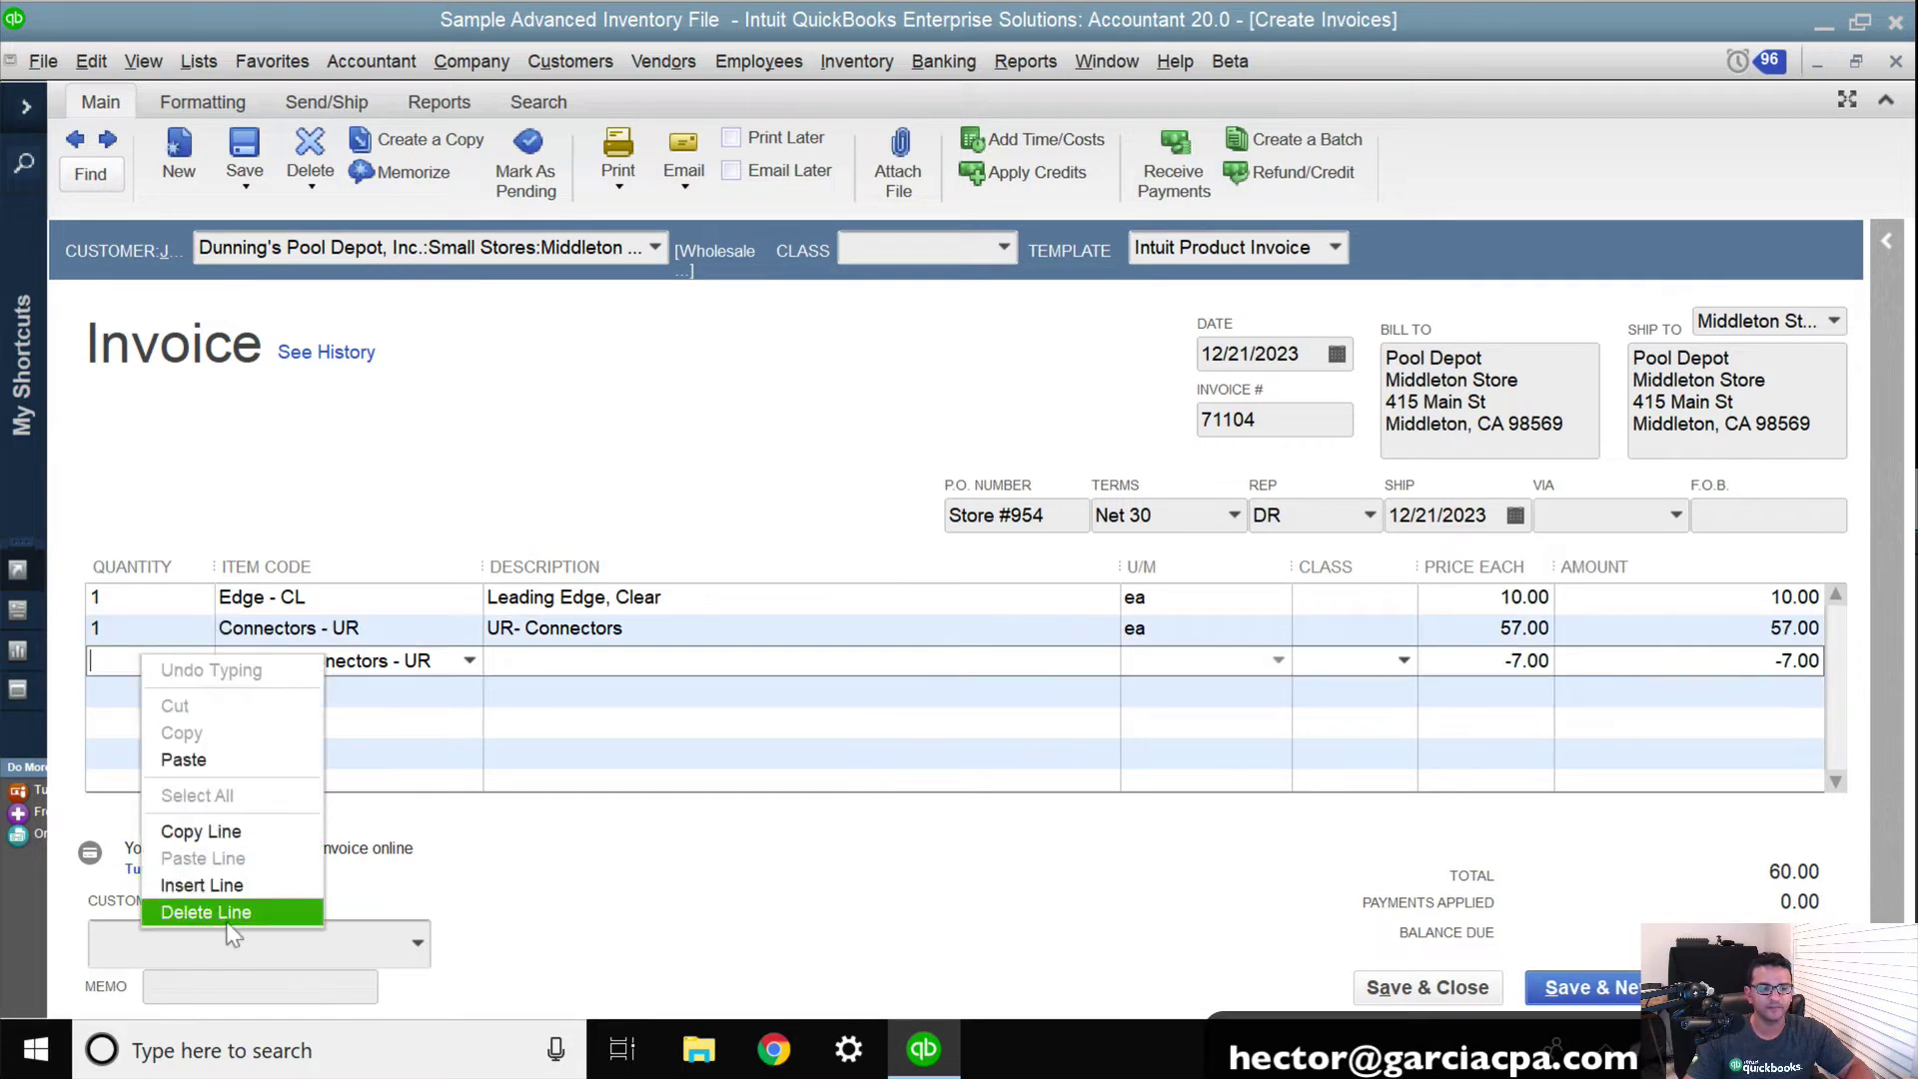
{"action": "left_click", "coordinate": [226, 923]}
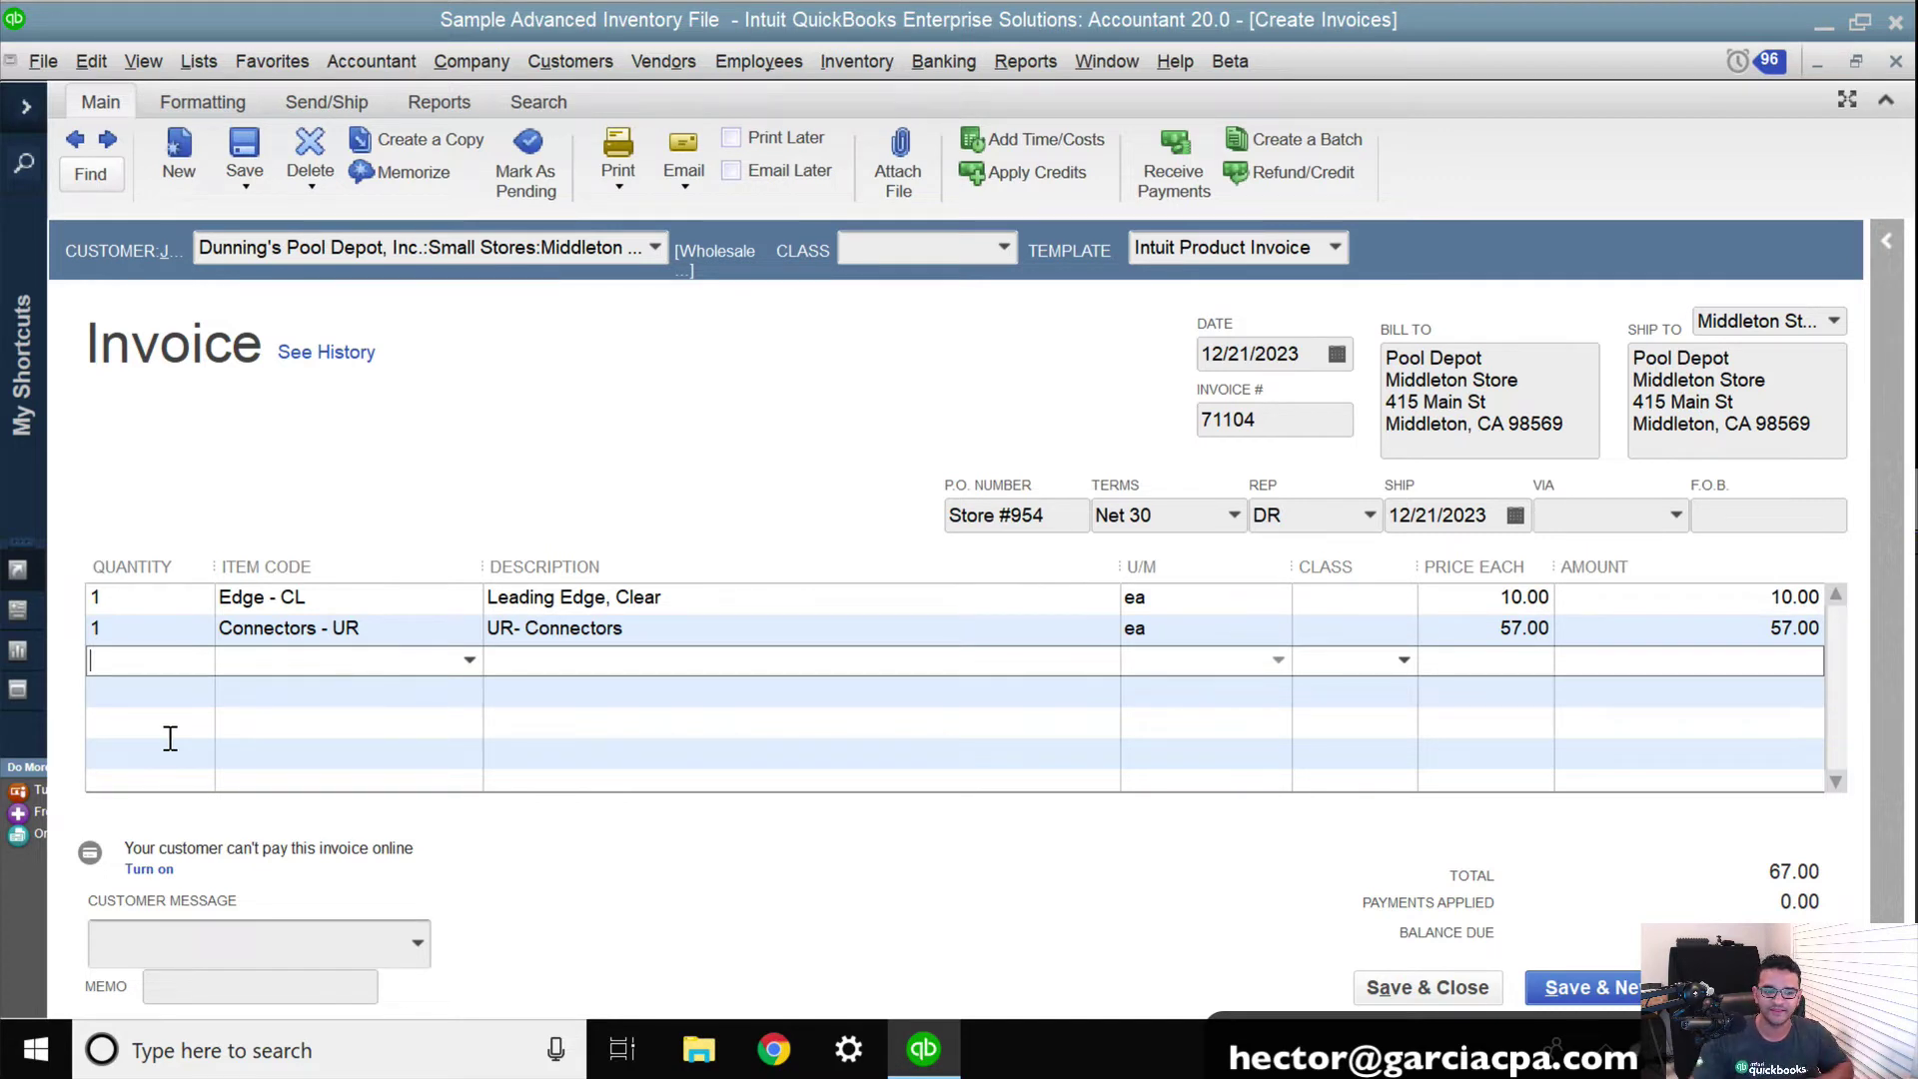
Step: Reprice Edge - CL to 8.00 and Connectors - UR to 50.00, save the invoice, and open the Item List
{"action": "left_click", "coordinate": [1444, 600]}
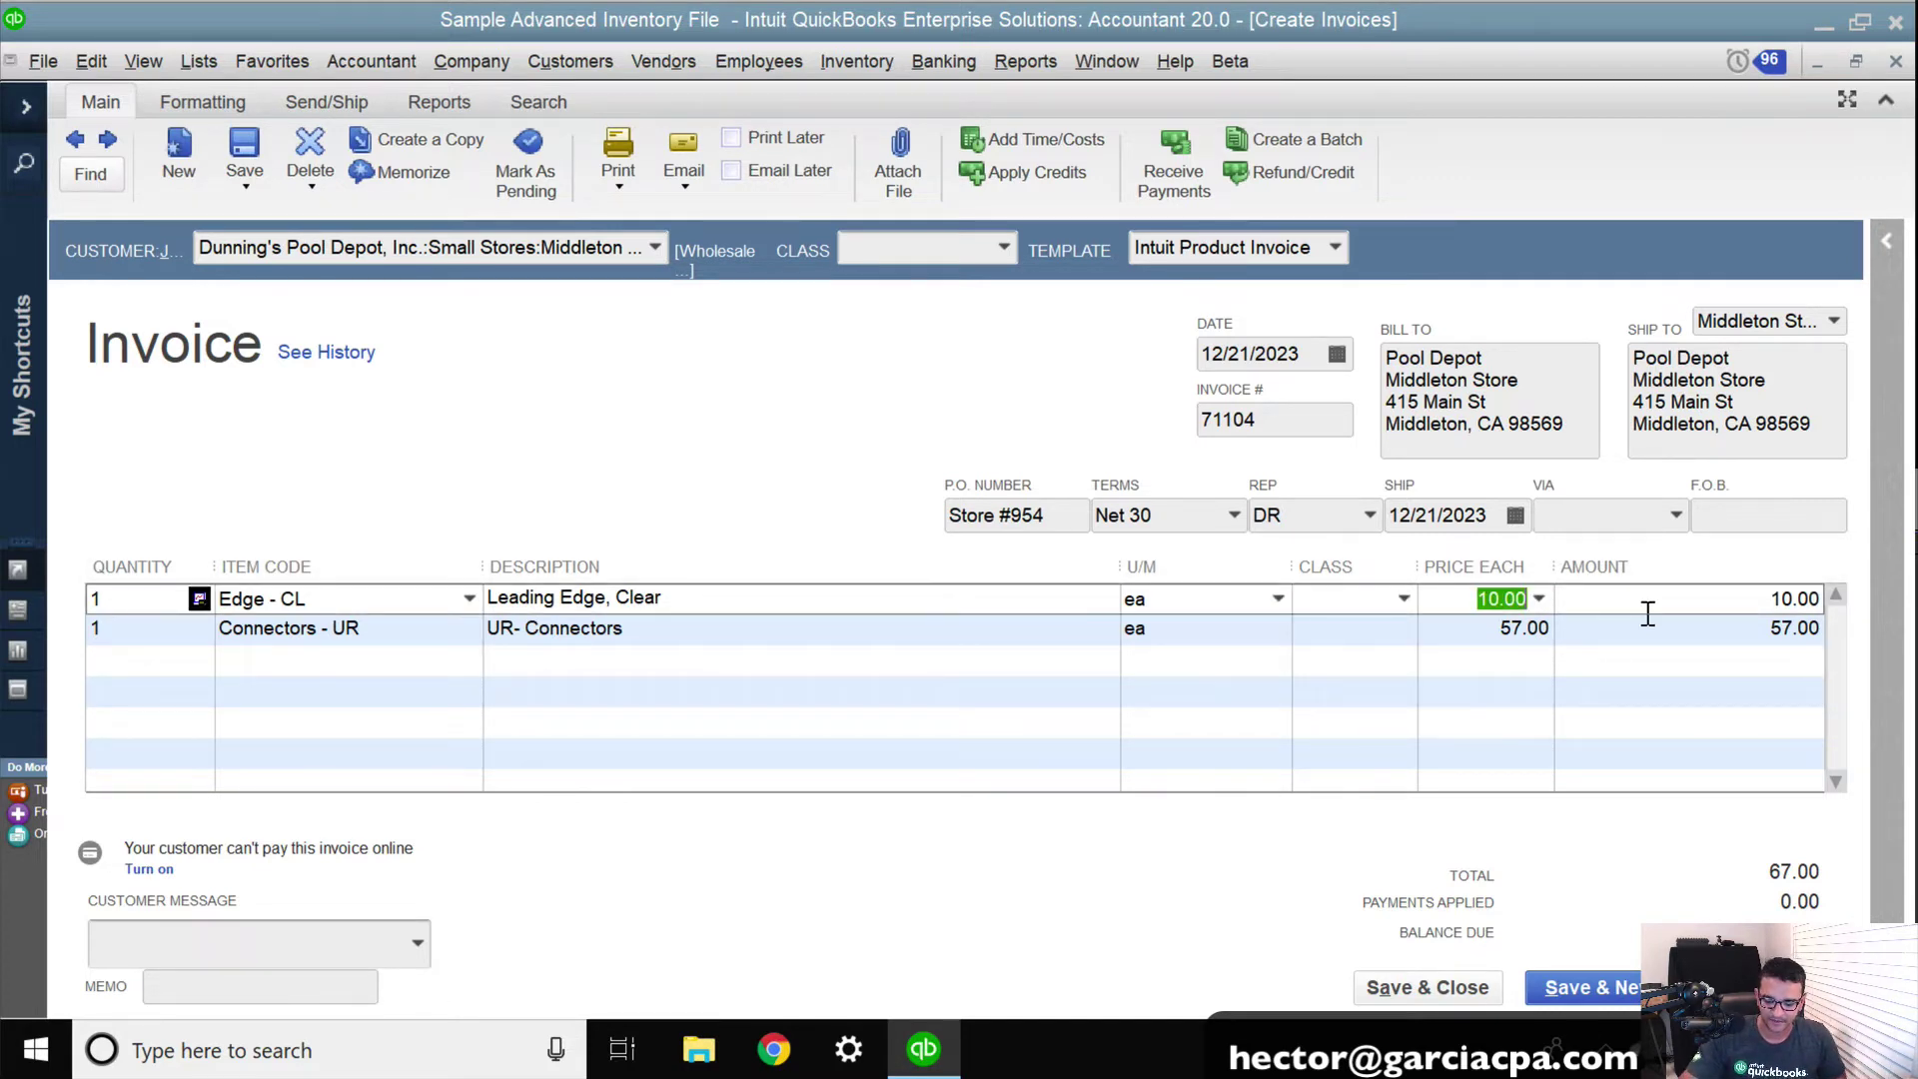
{"action": "type", "text": "8"}
{"action": "key", "text": "Down"}
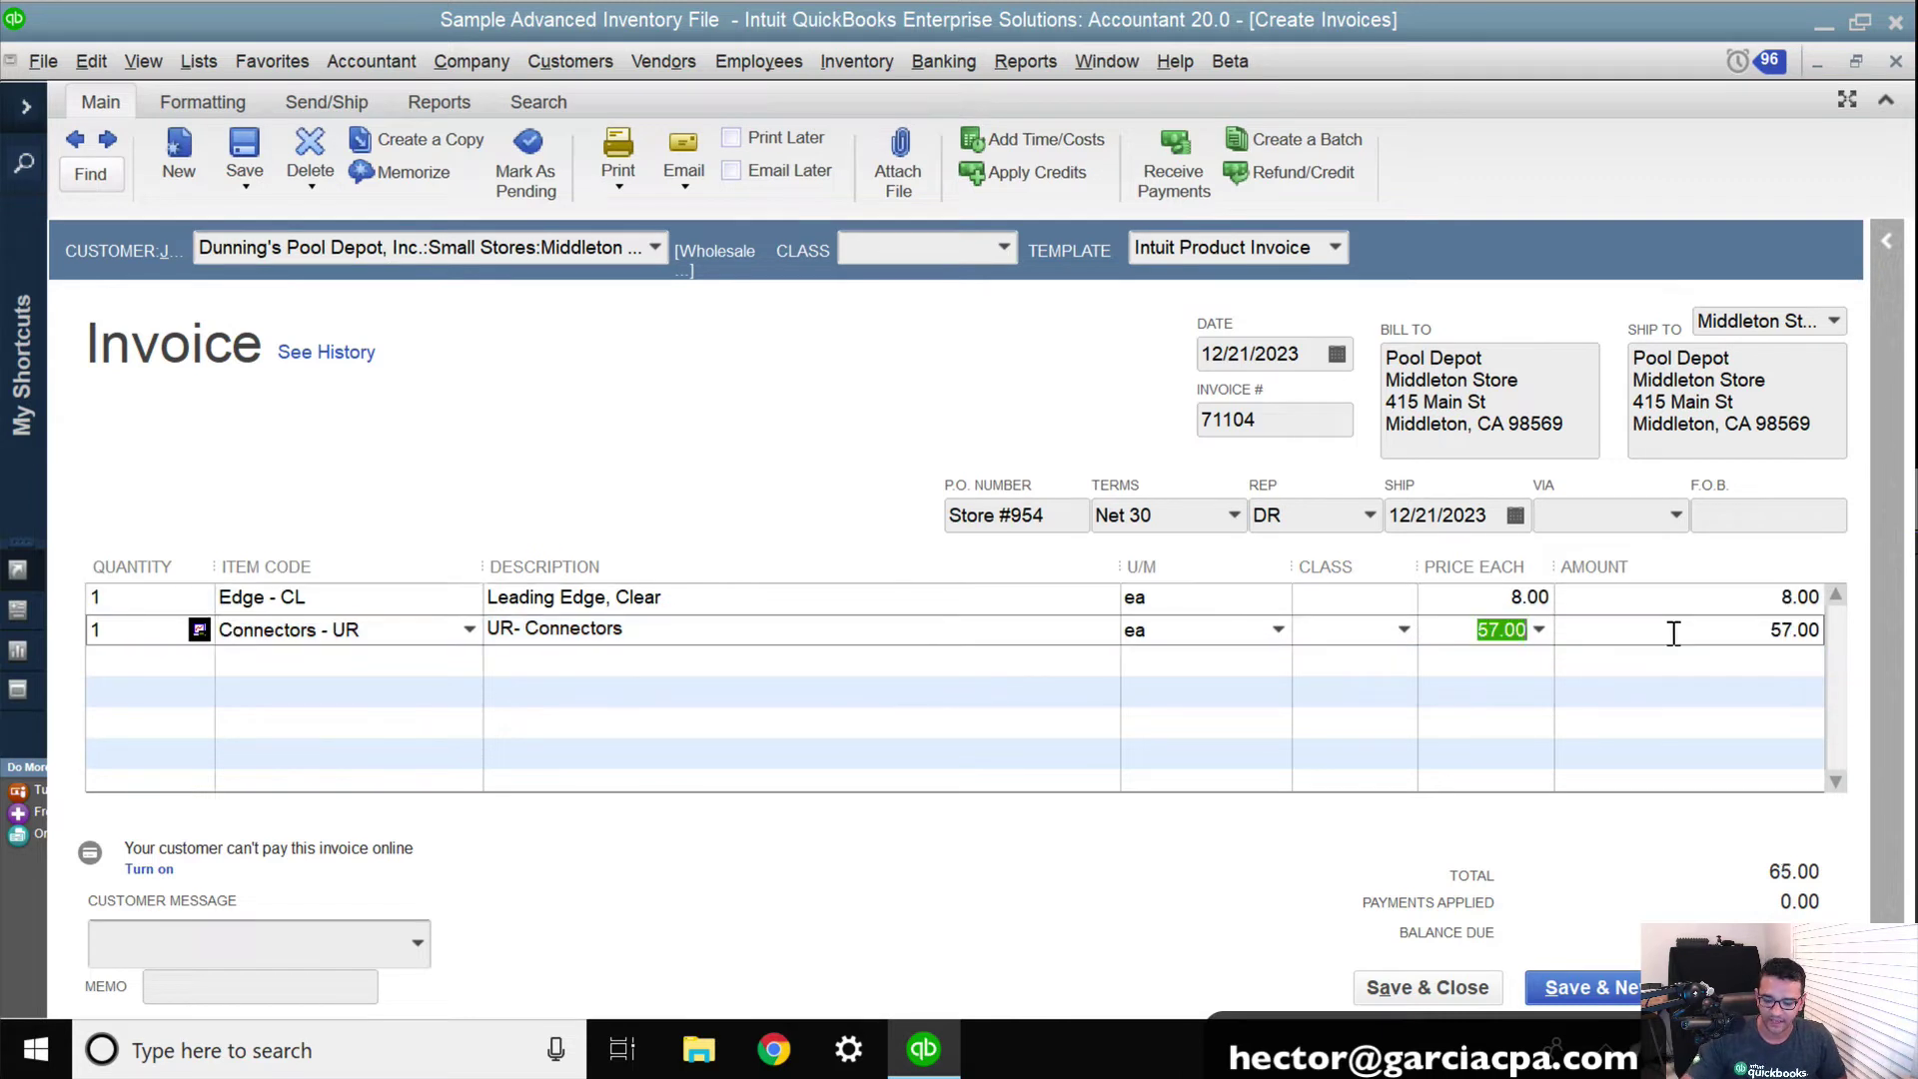
{"action": "type", "text": "50"}
{"action": "left_click", "coordinate": [1472, 667]}
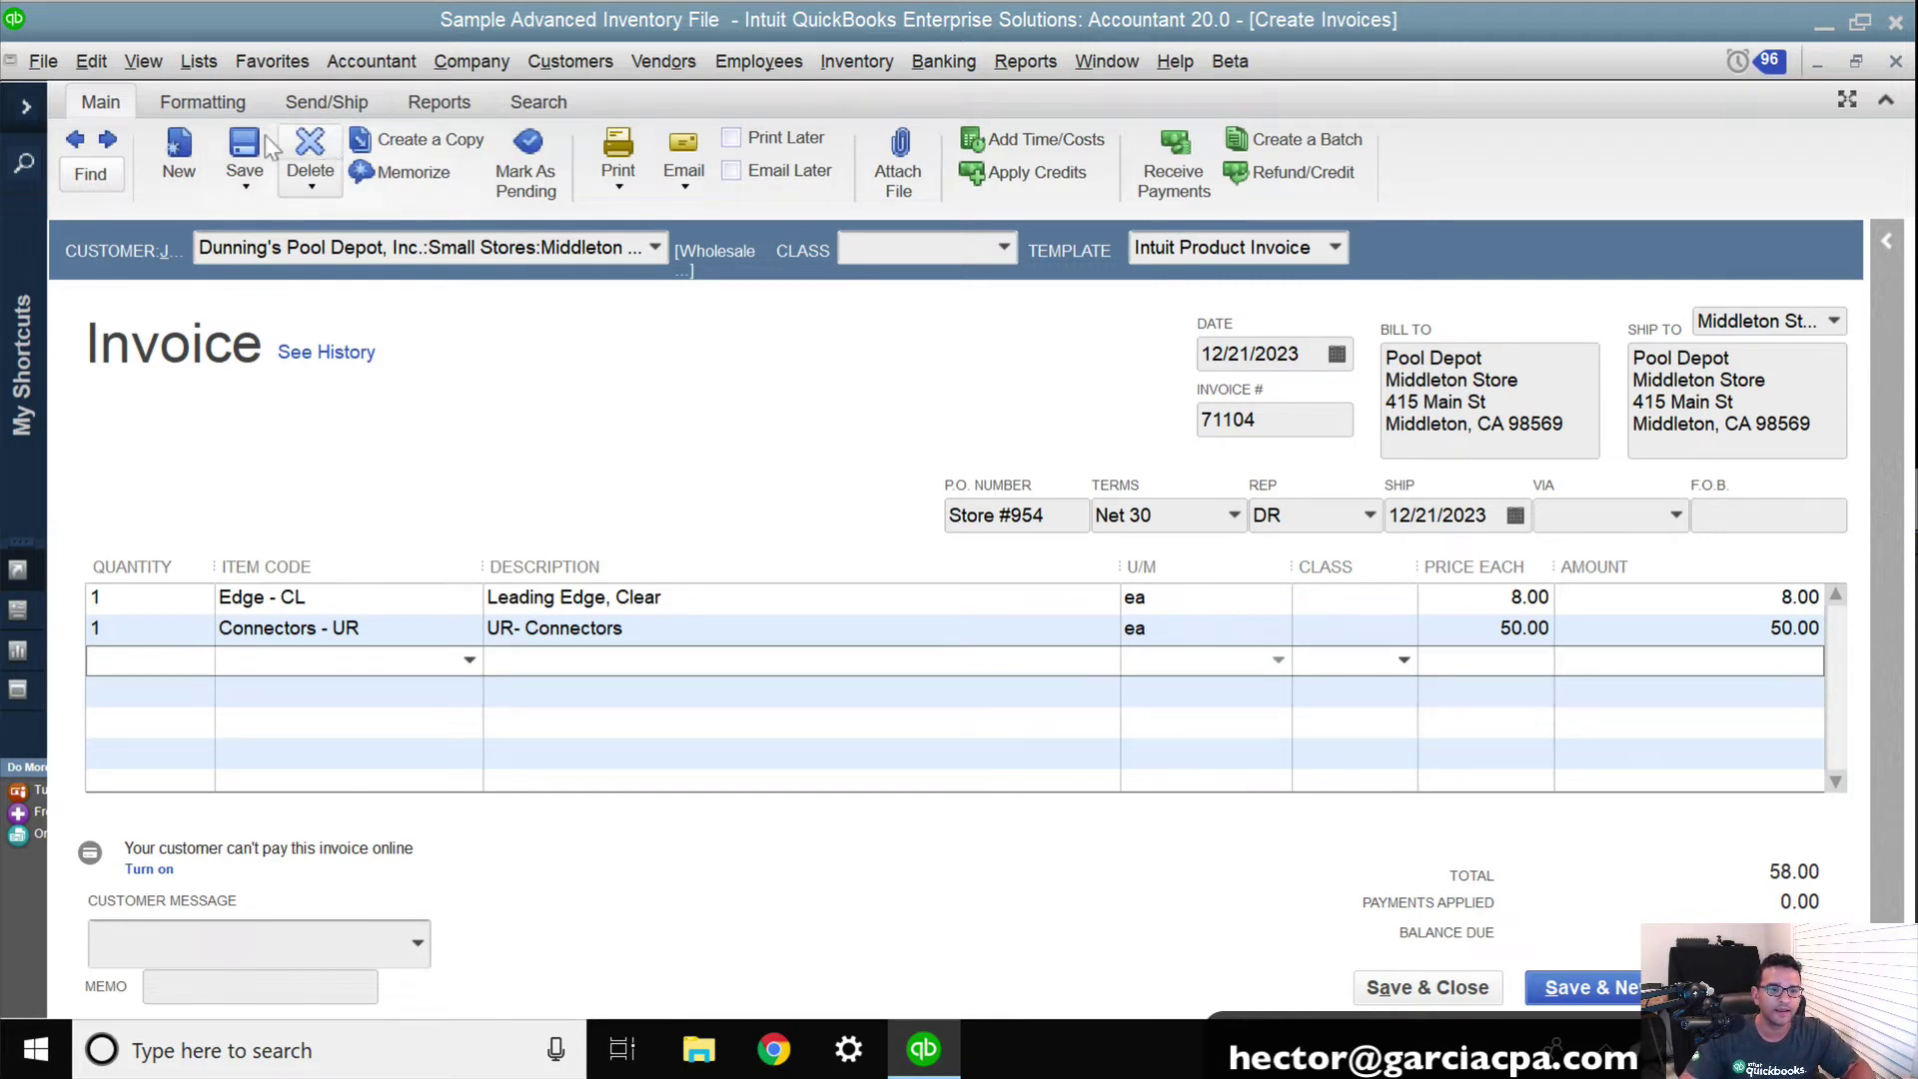
{"action": "left_click", "coordinate": [244, 150]}
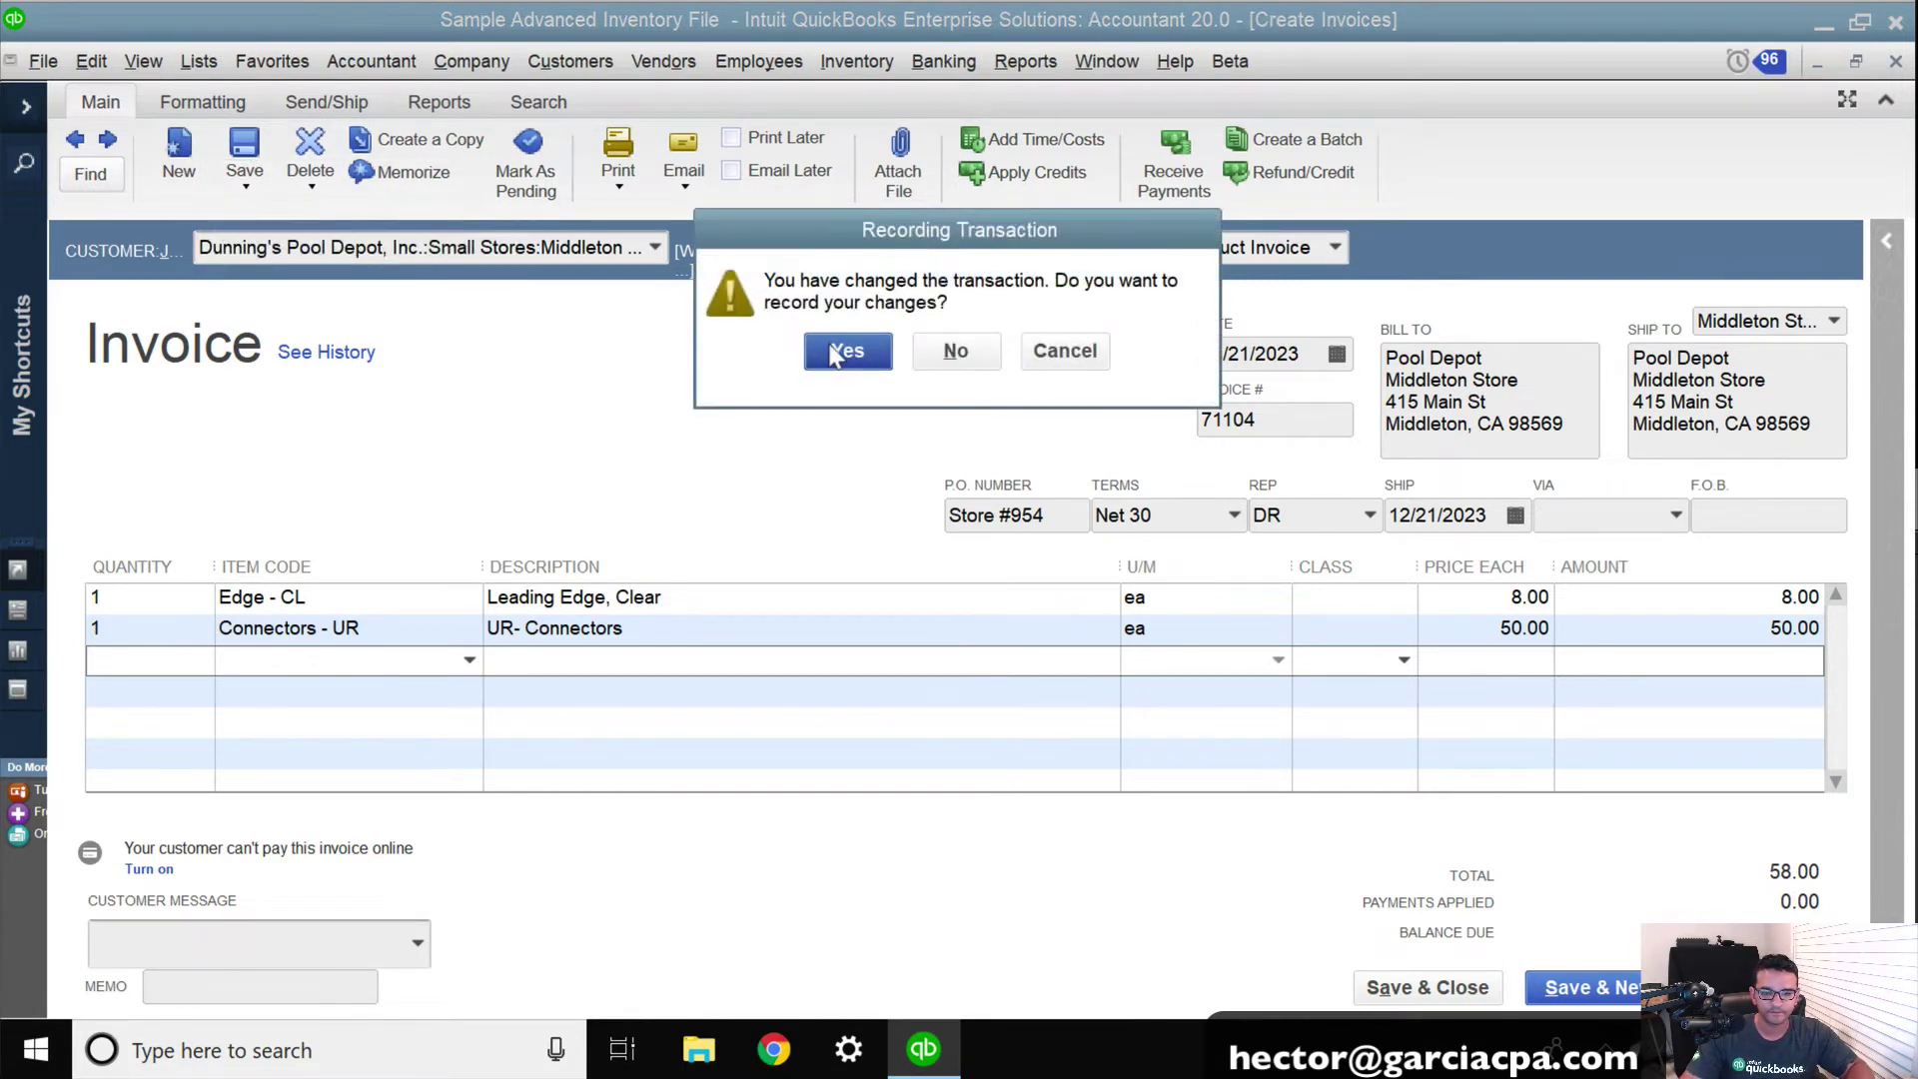
{"action": "left_click", "coordinate": [839, 346]}
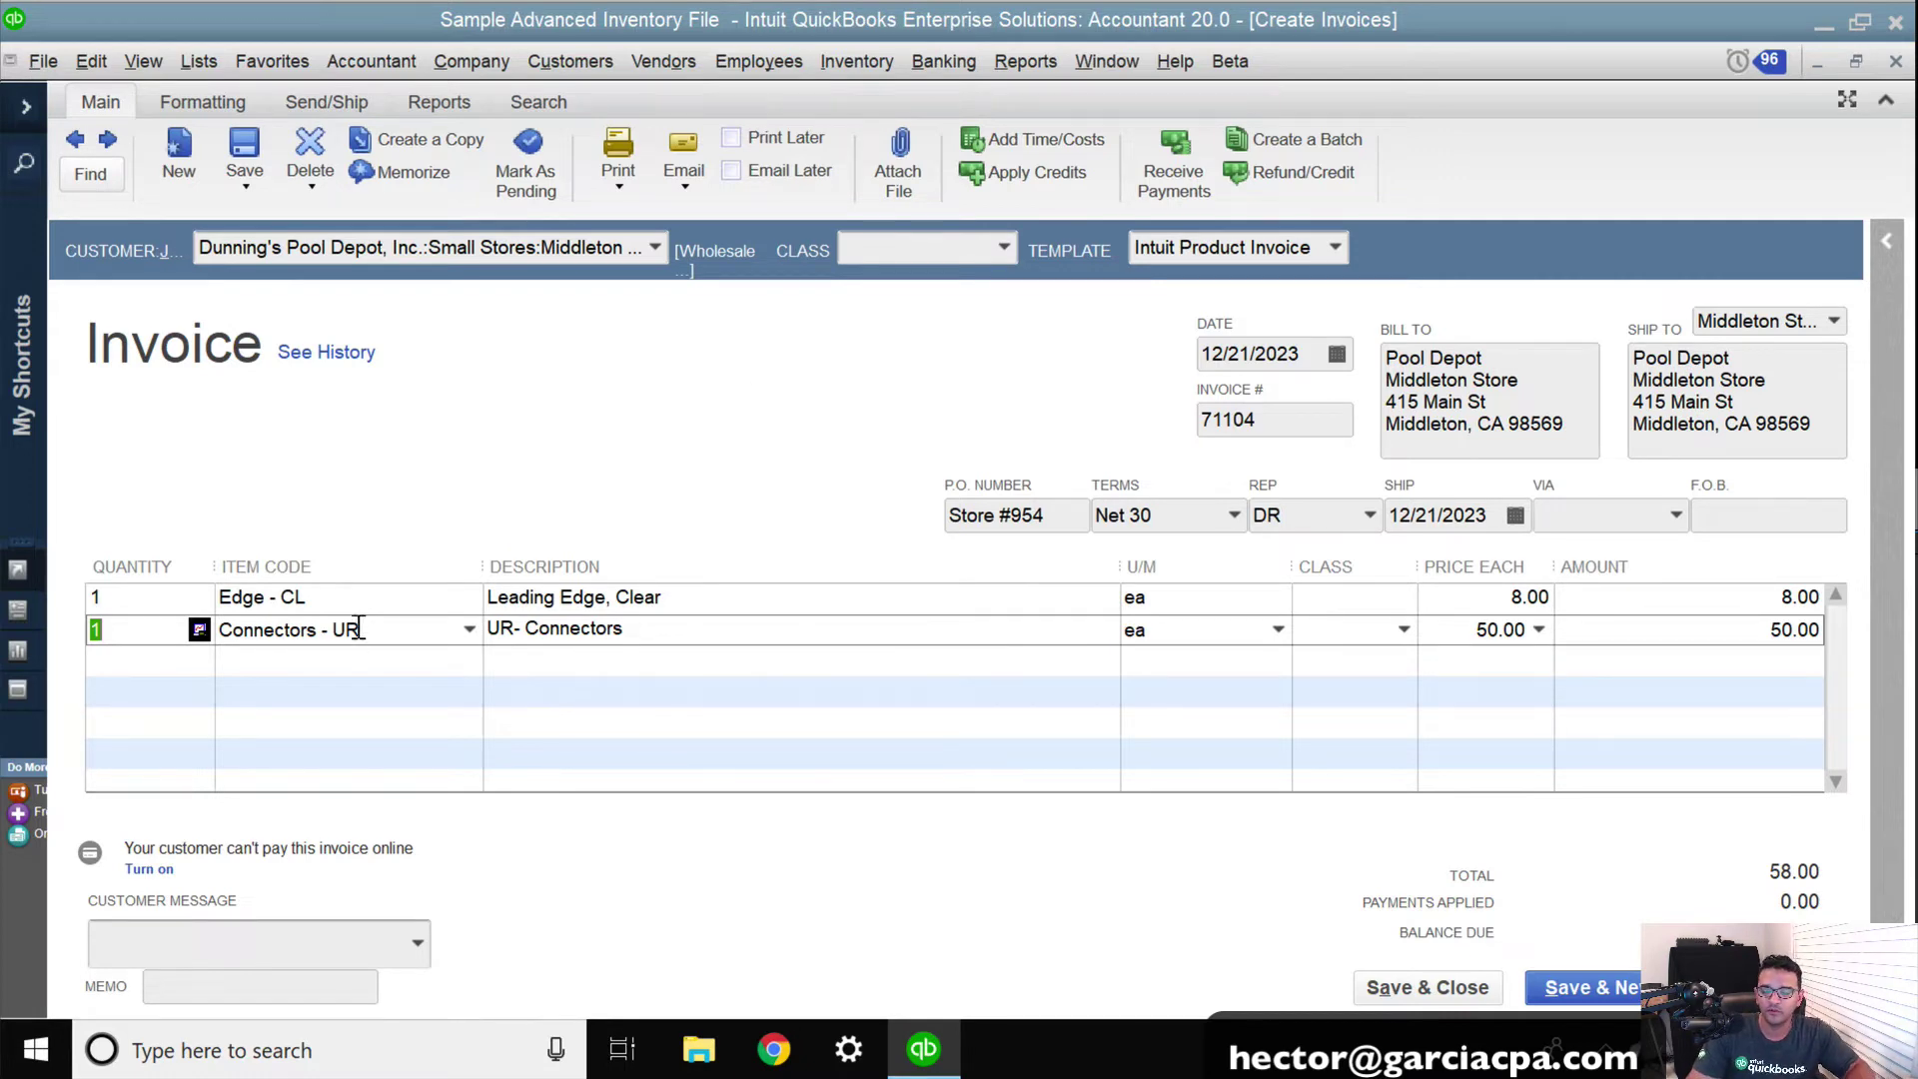
{"action": "left_click", "coordinate": [200, 68]}
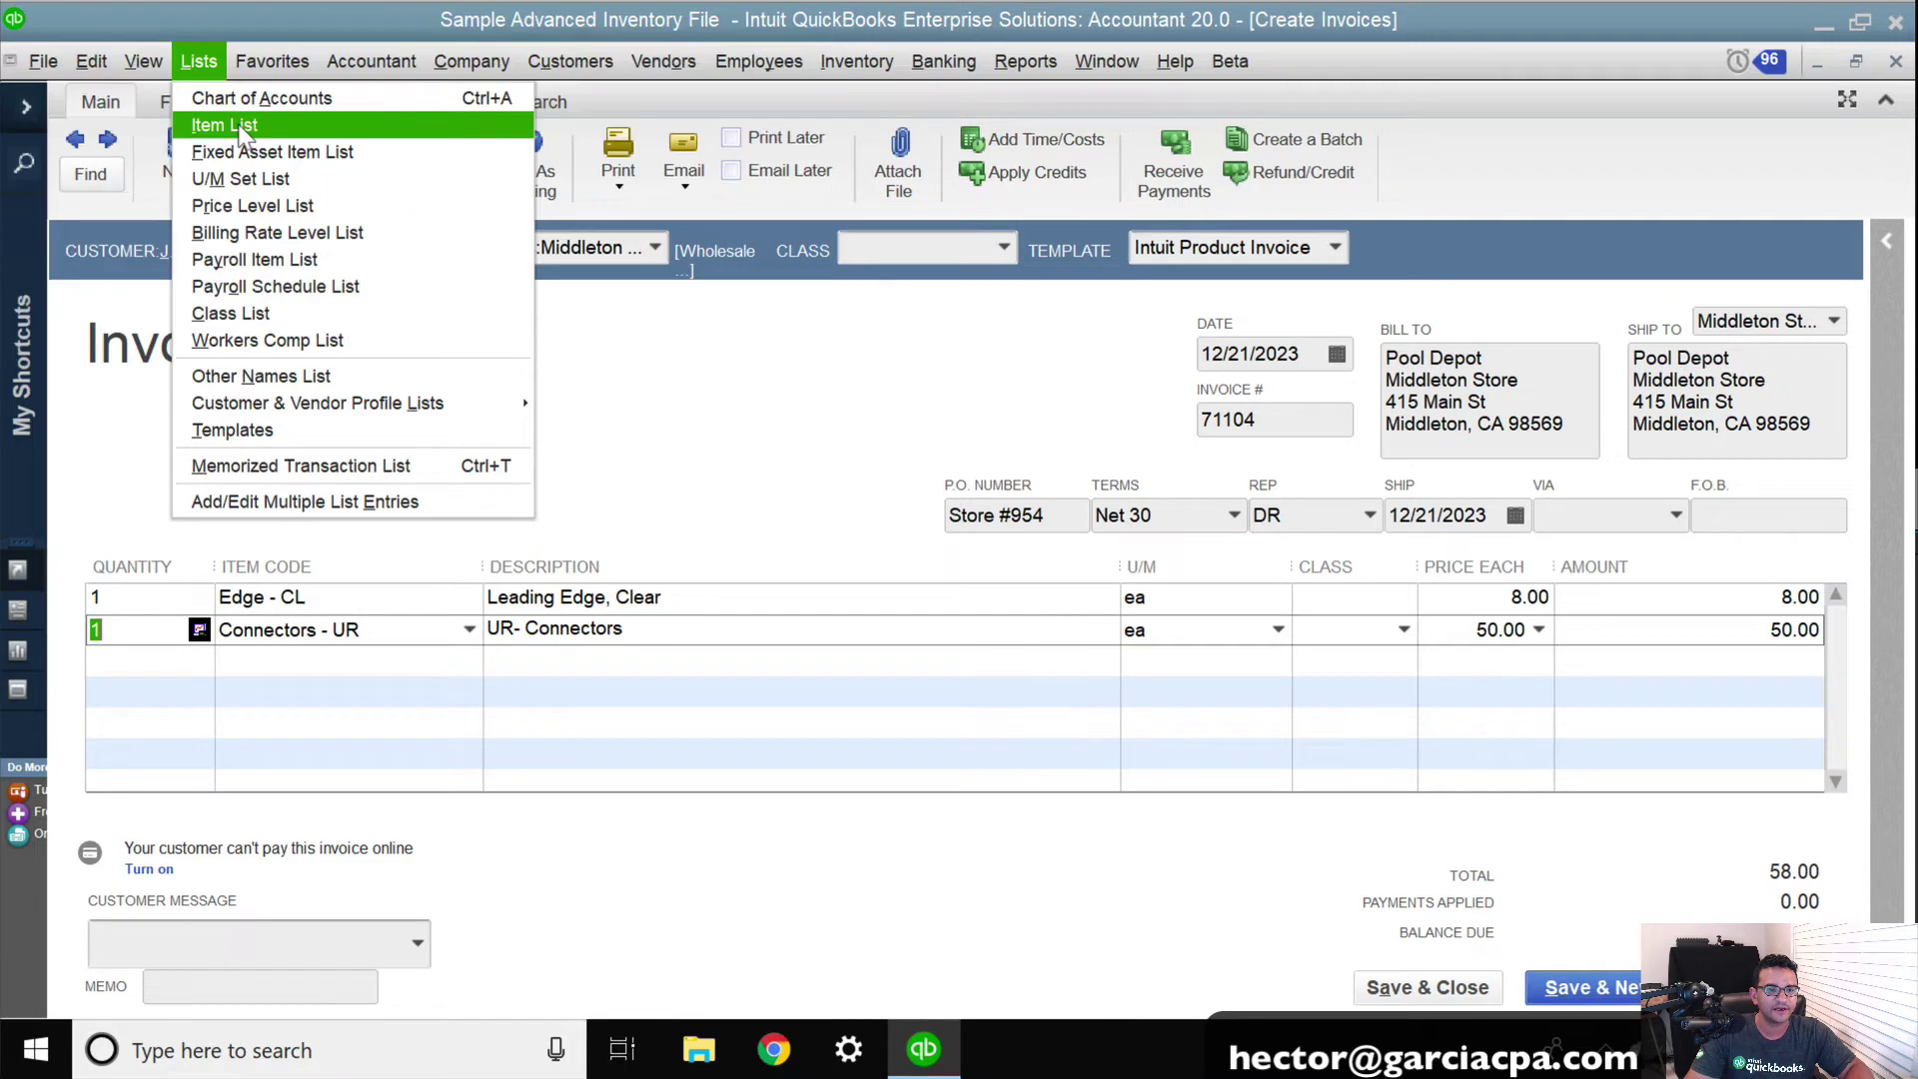
{"action": "left_click", "coordinate": [241, 128]}
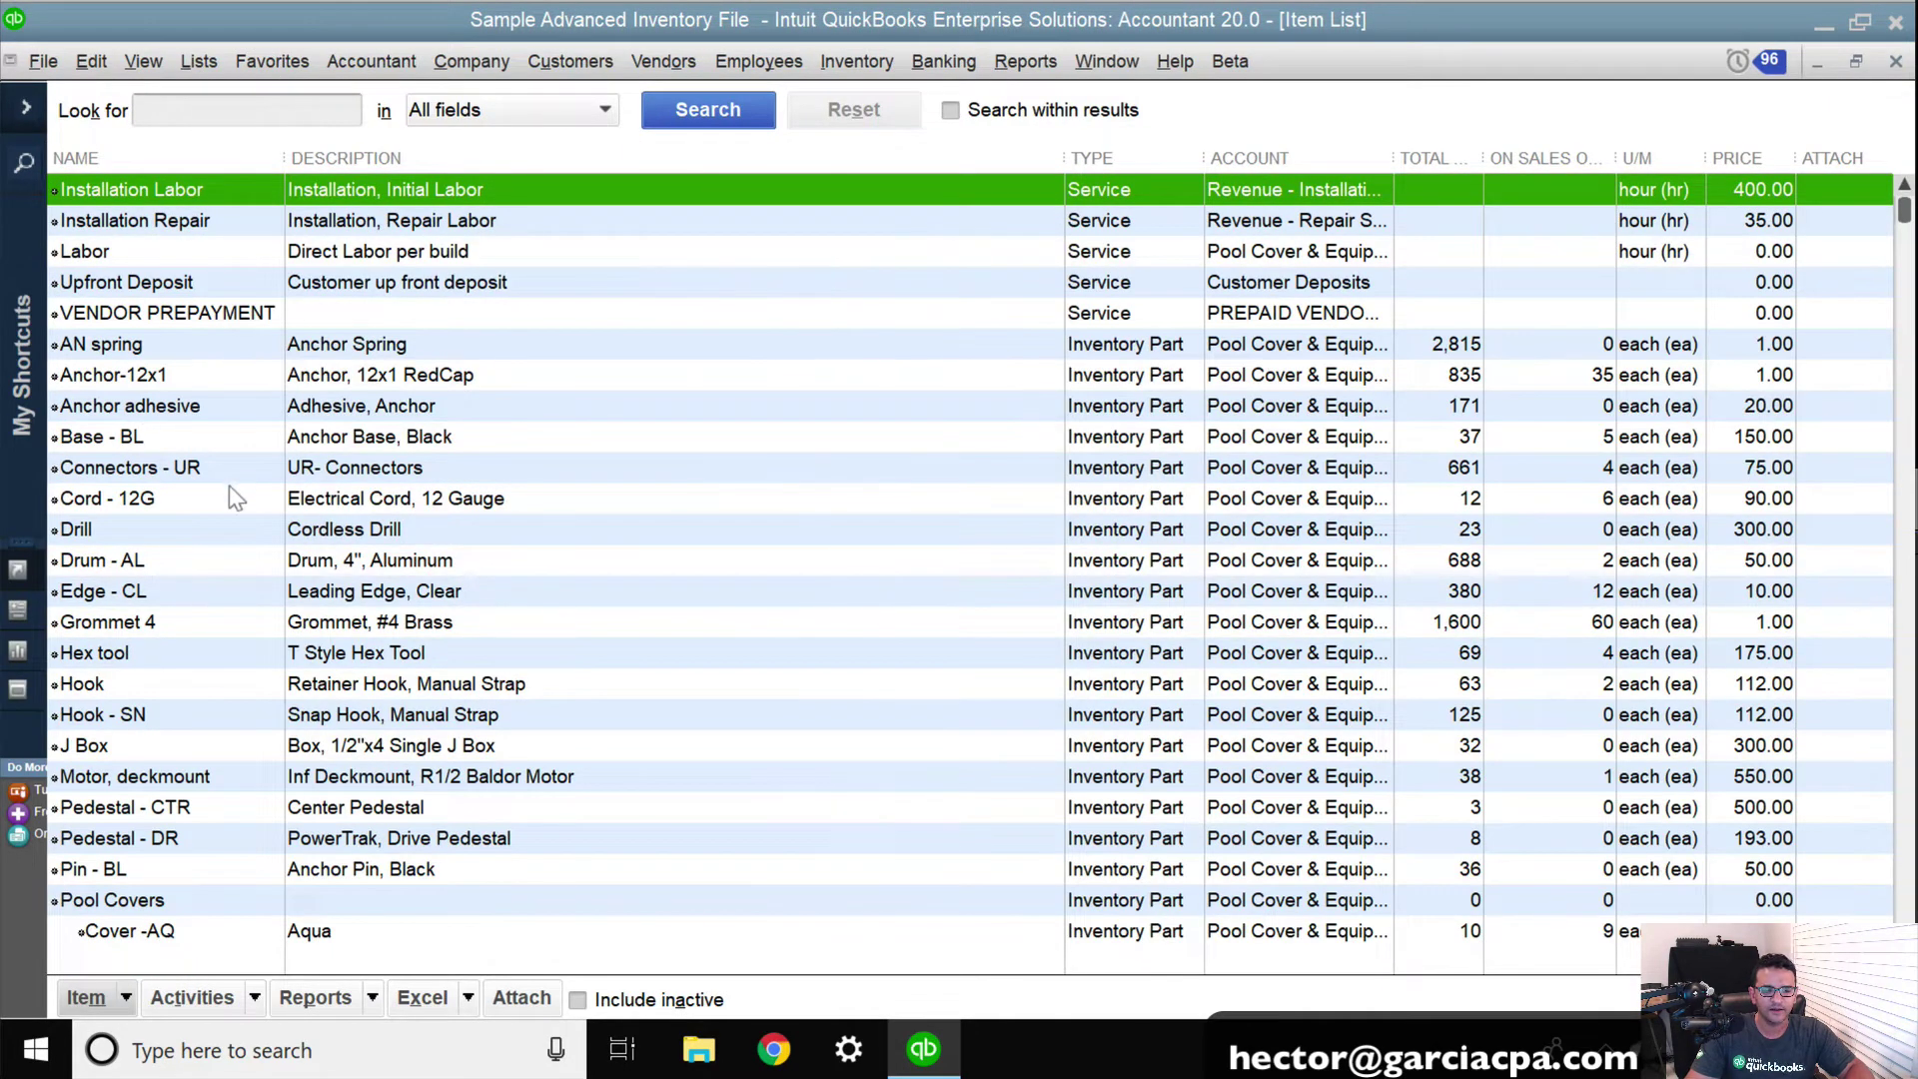
{"action": "left_click", "coordinate": [186, 435]}
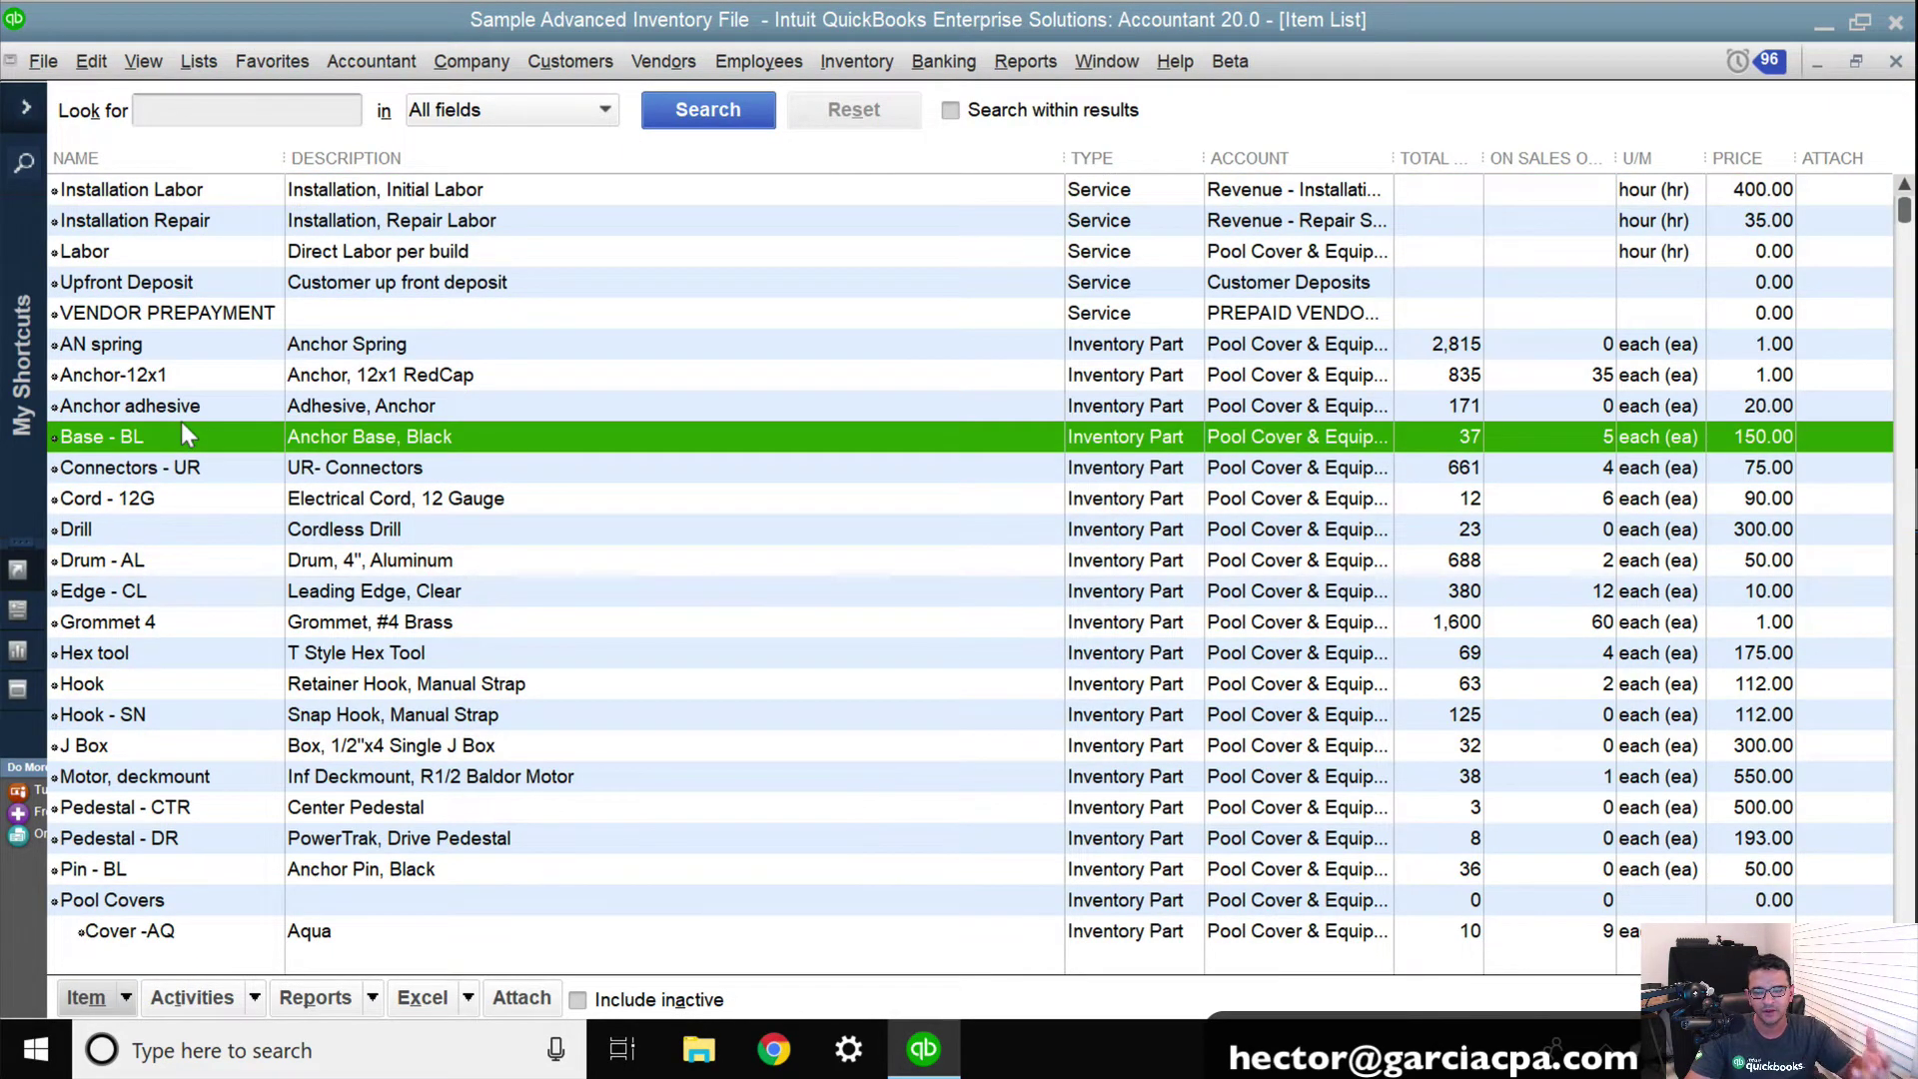
{"action": "double_click", "coordinate": [155, 440]}
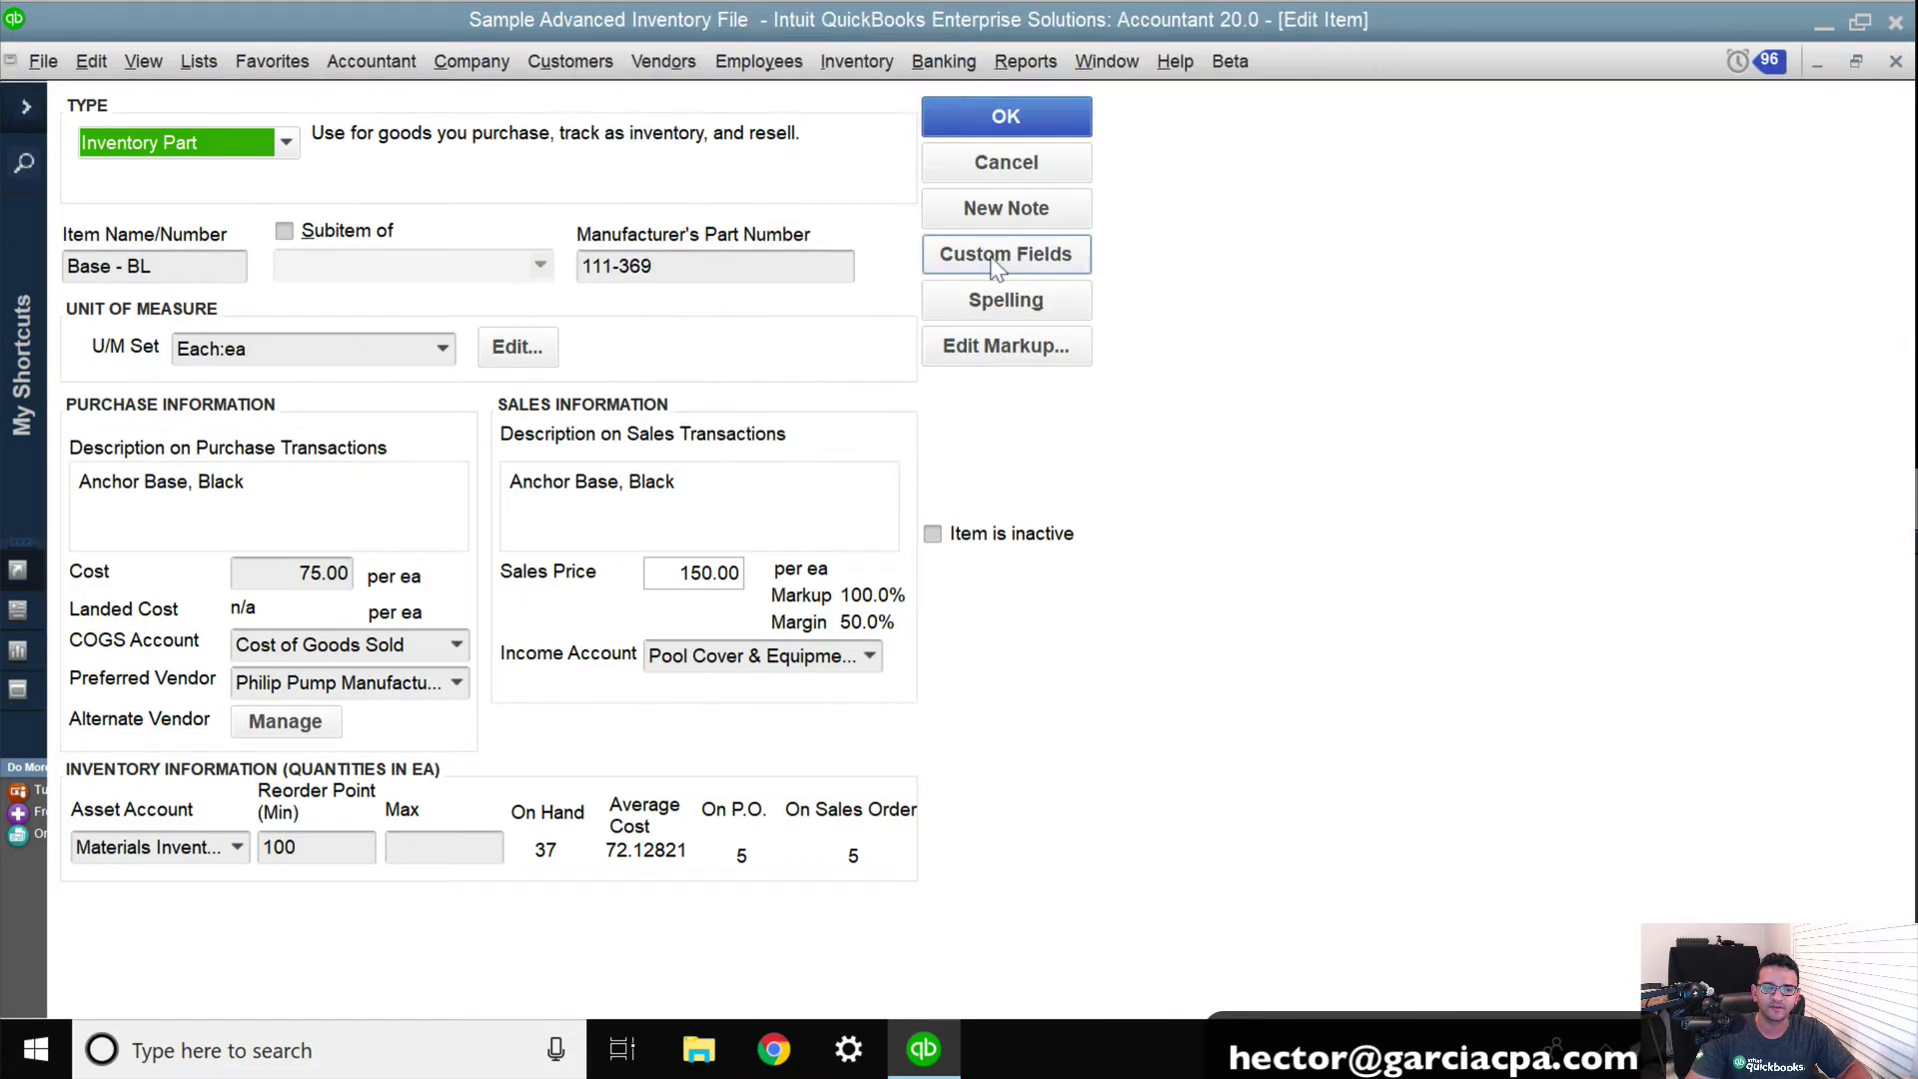
{"action": "left_click", "coordinate": [995, 261]}
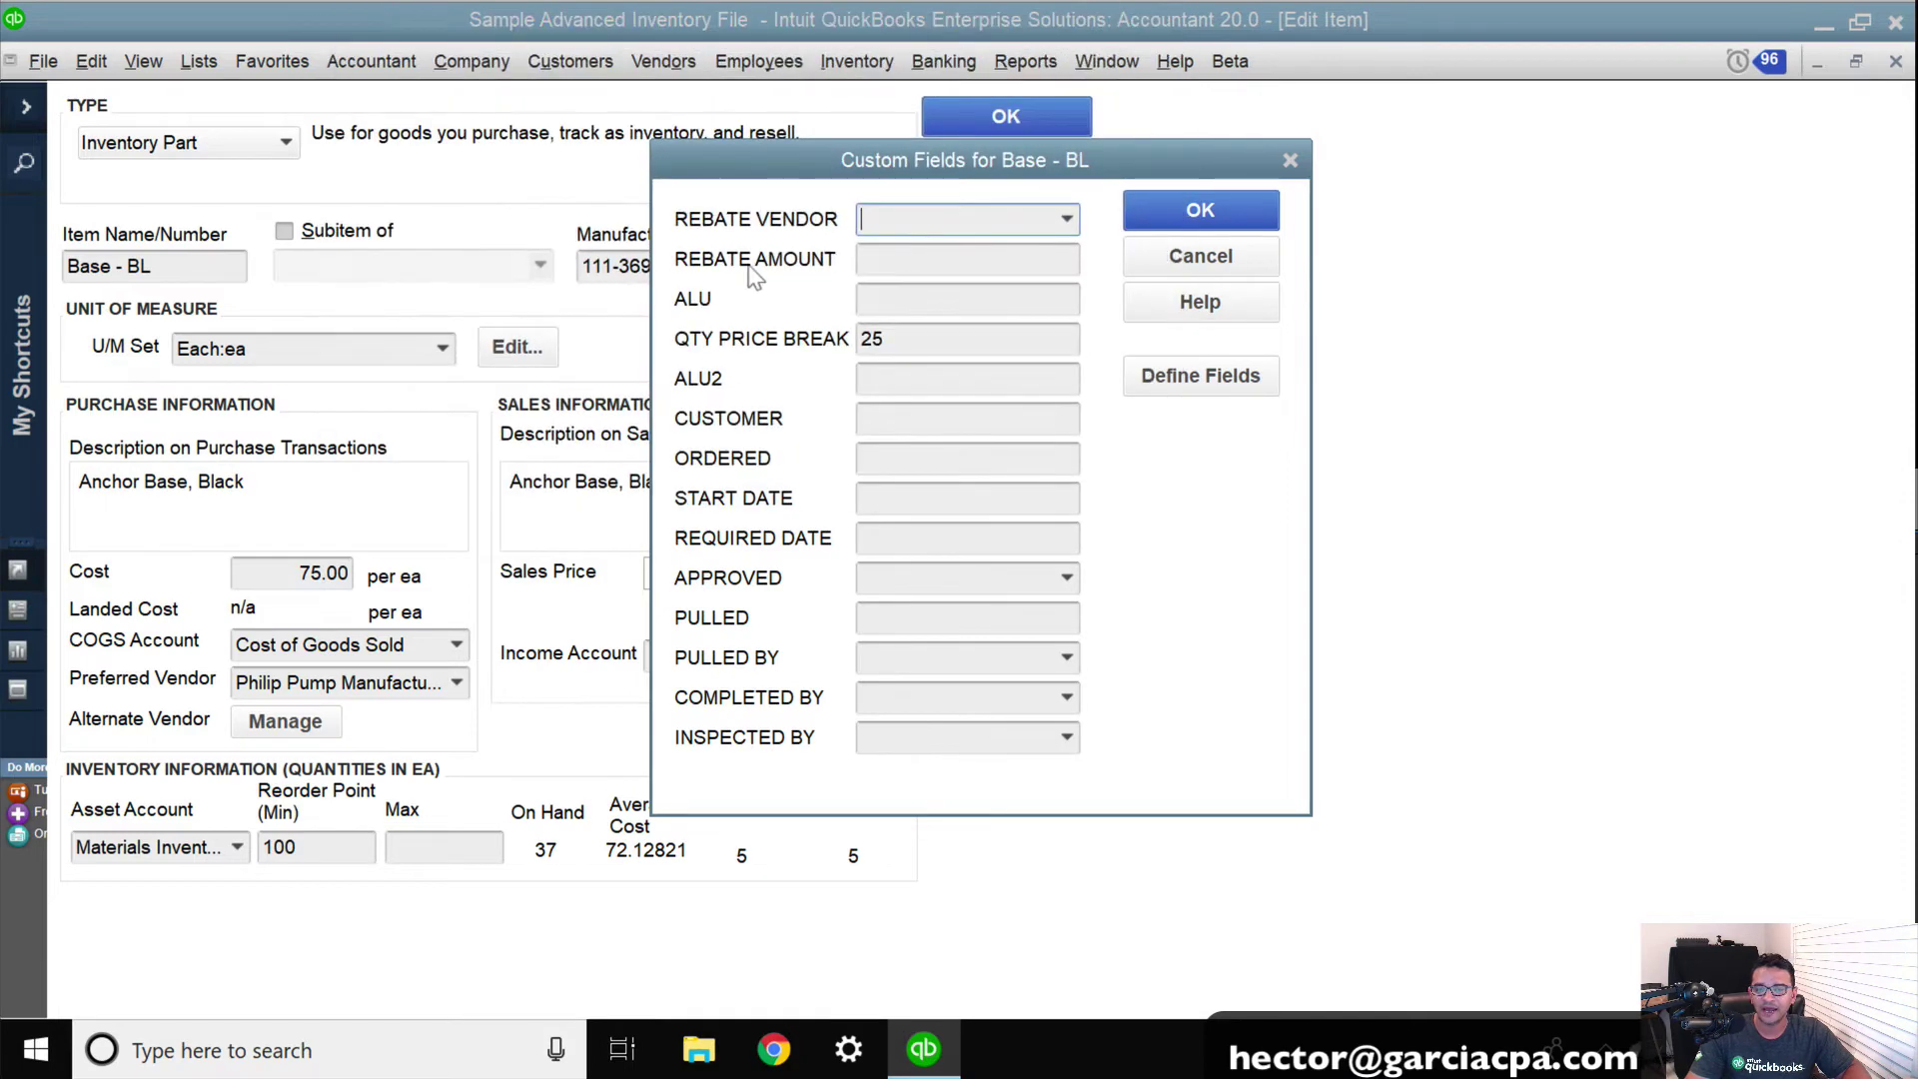
{"action": "left_click", "coordinate": [1201, 377]}
{"action": "left_click", "coordinate": [615, 328]}
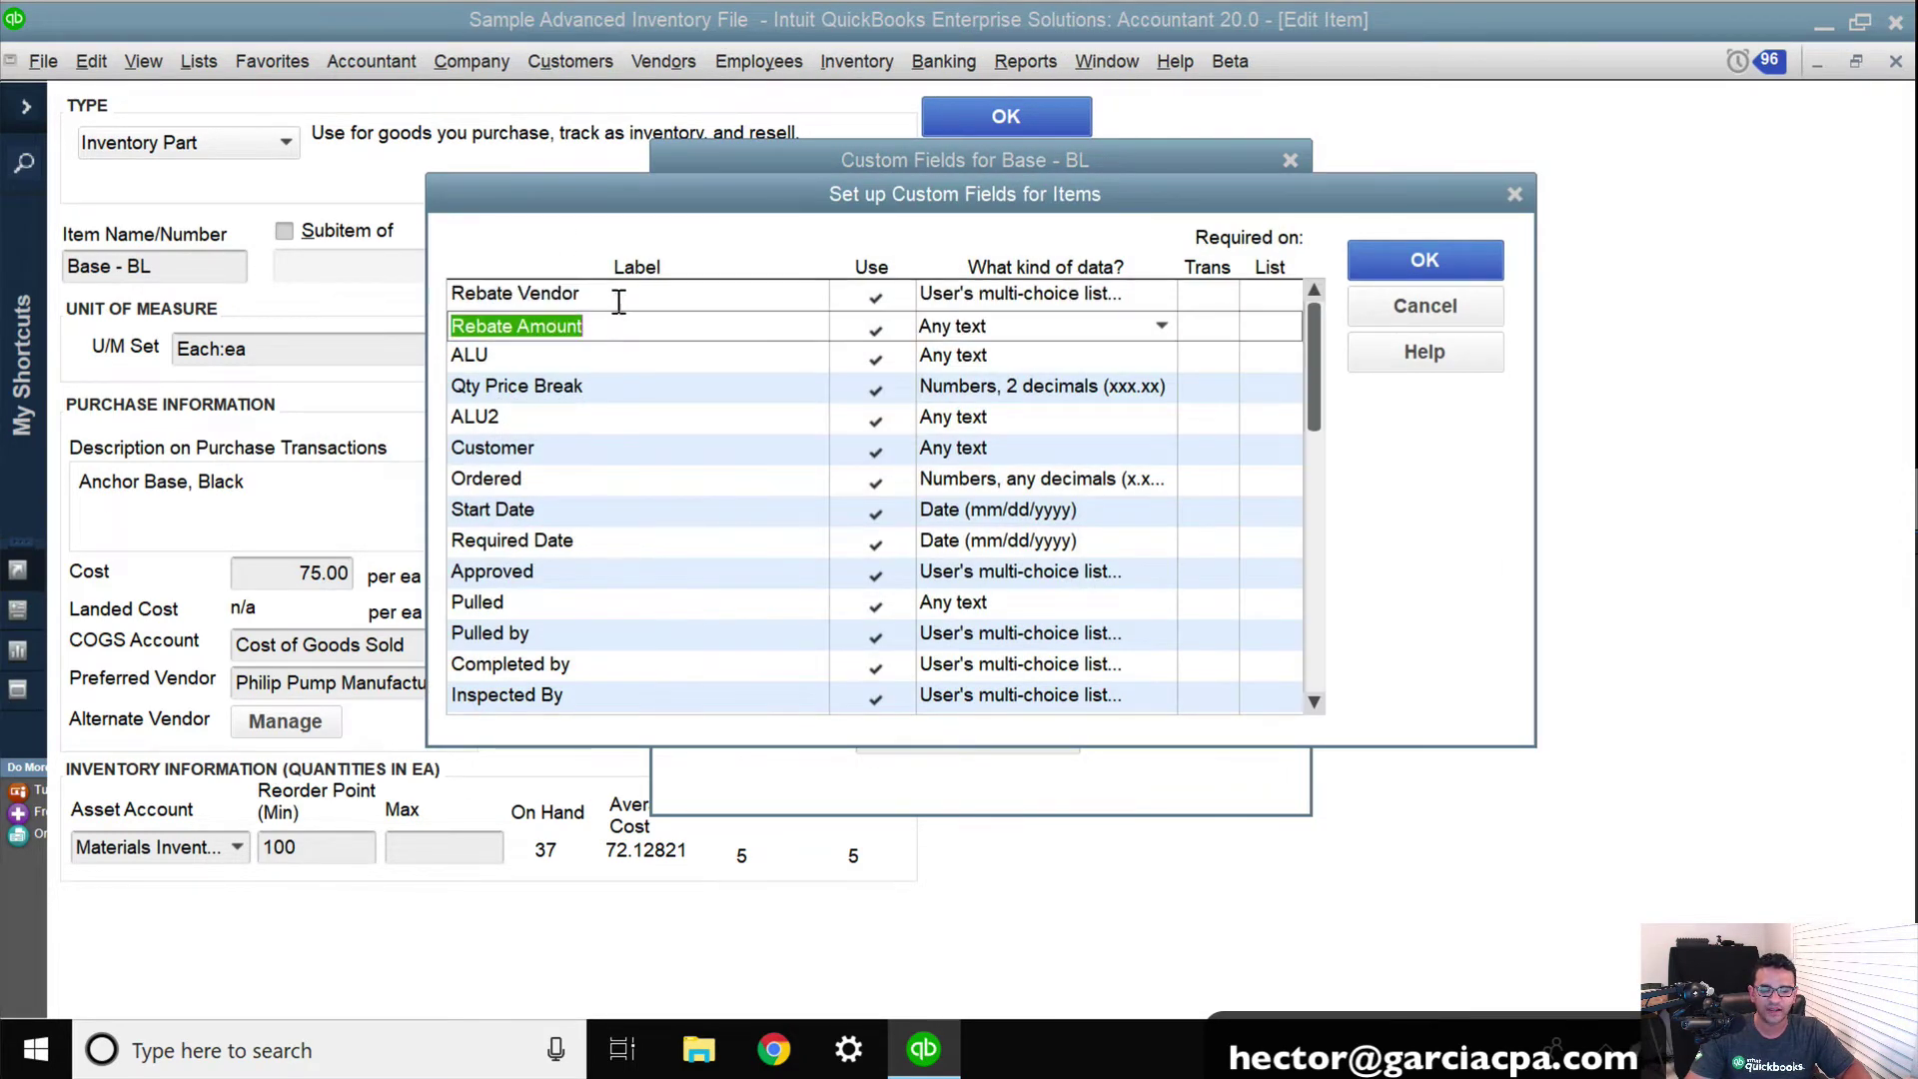
{"action": "left_click", "coordinate": [613, 295]}
{"action": "left_click", "coordinate": [611, 327]}
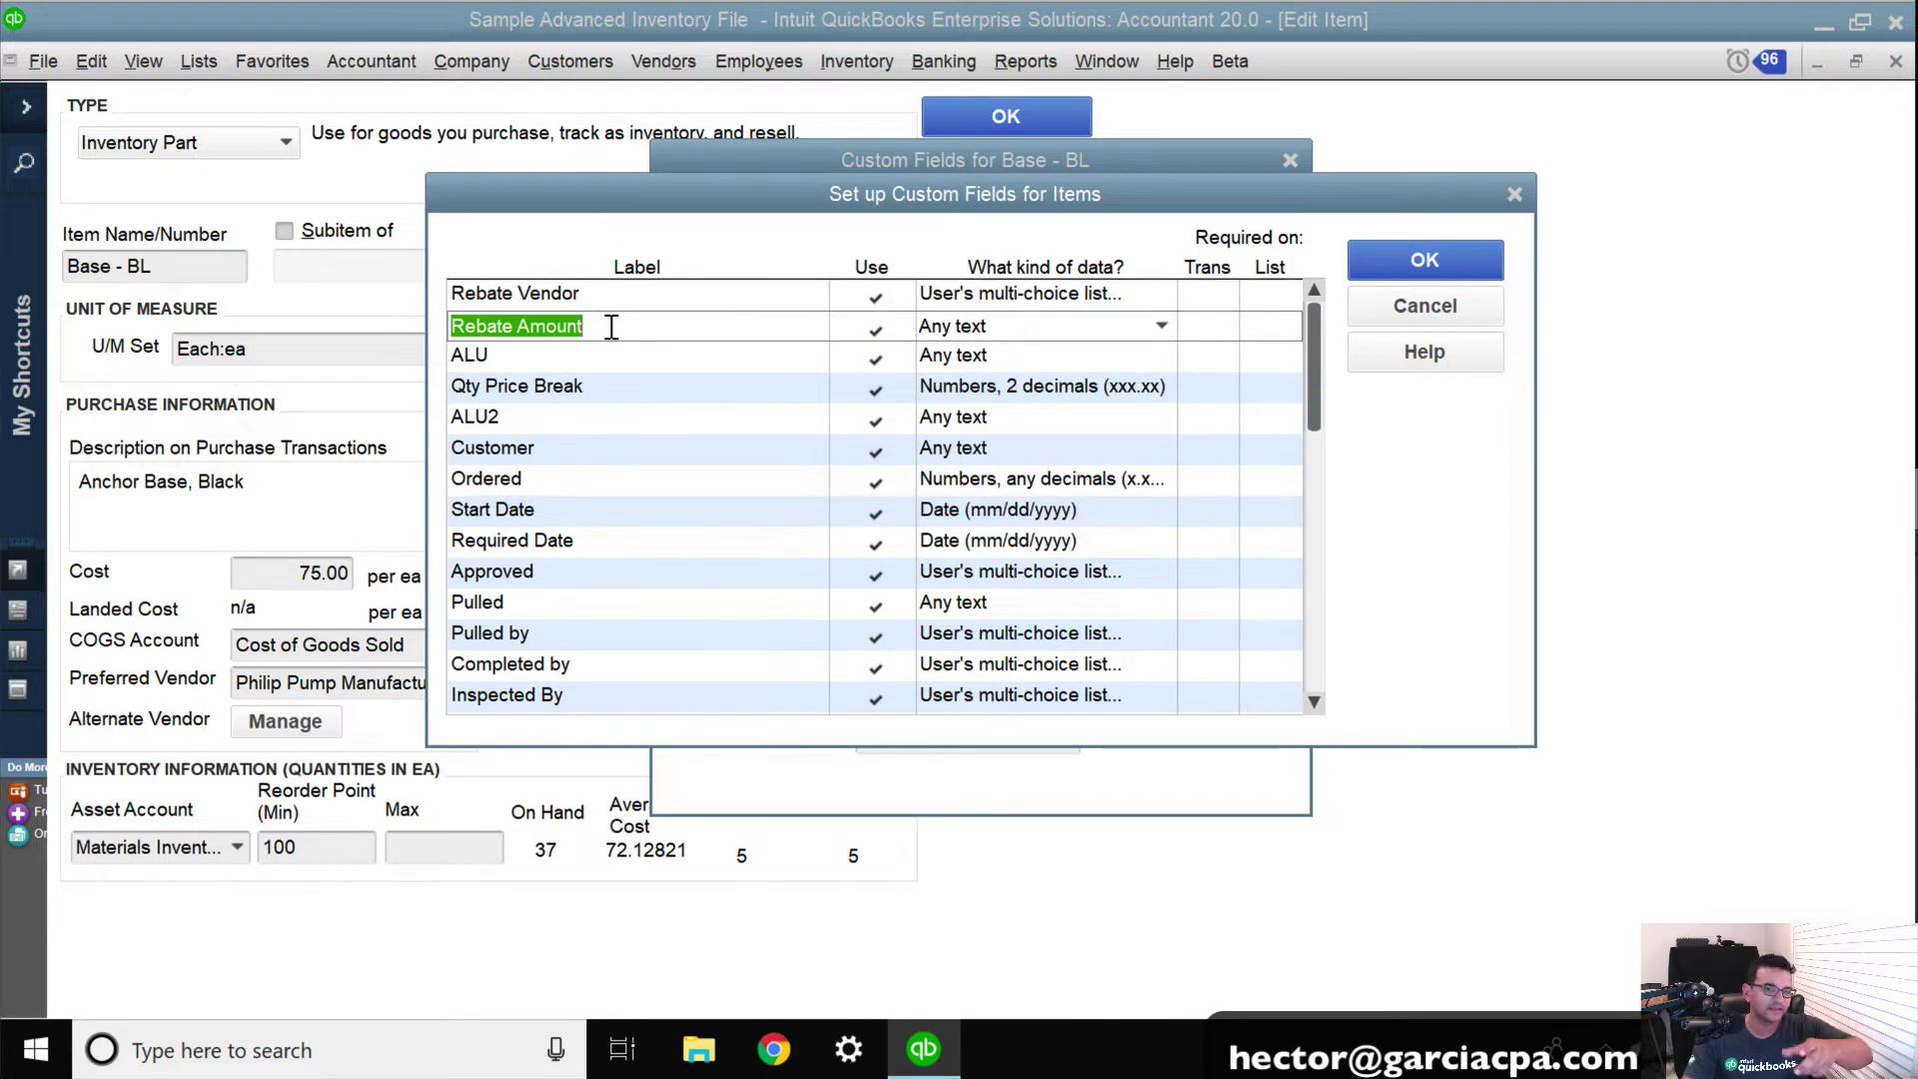
{"action": "left_click", "coordinate": [1143, 296]}
{"action": "left_click", "coordinate": [1144, 296]}
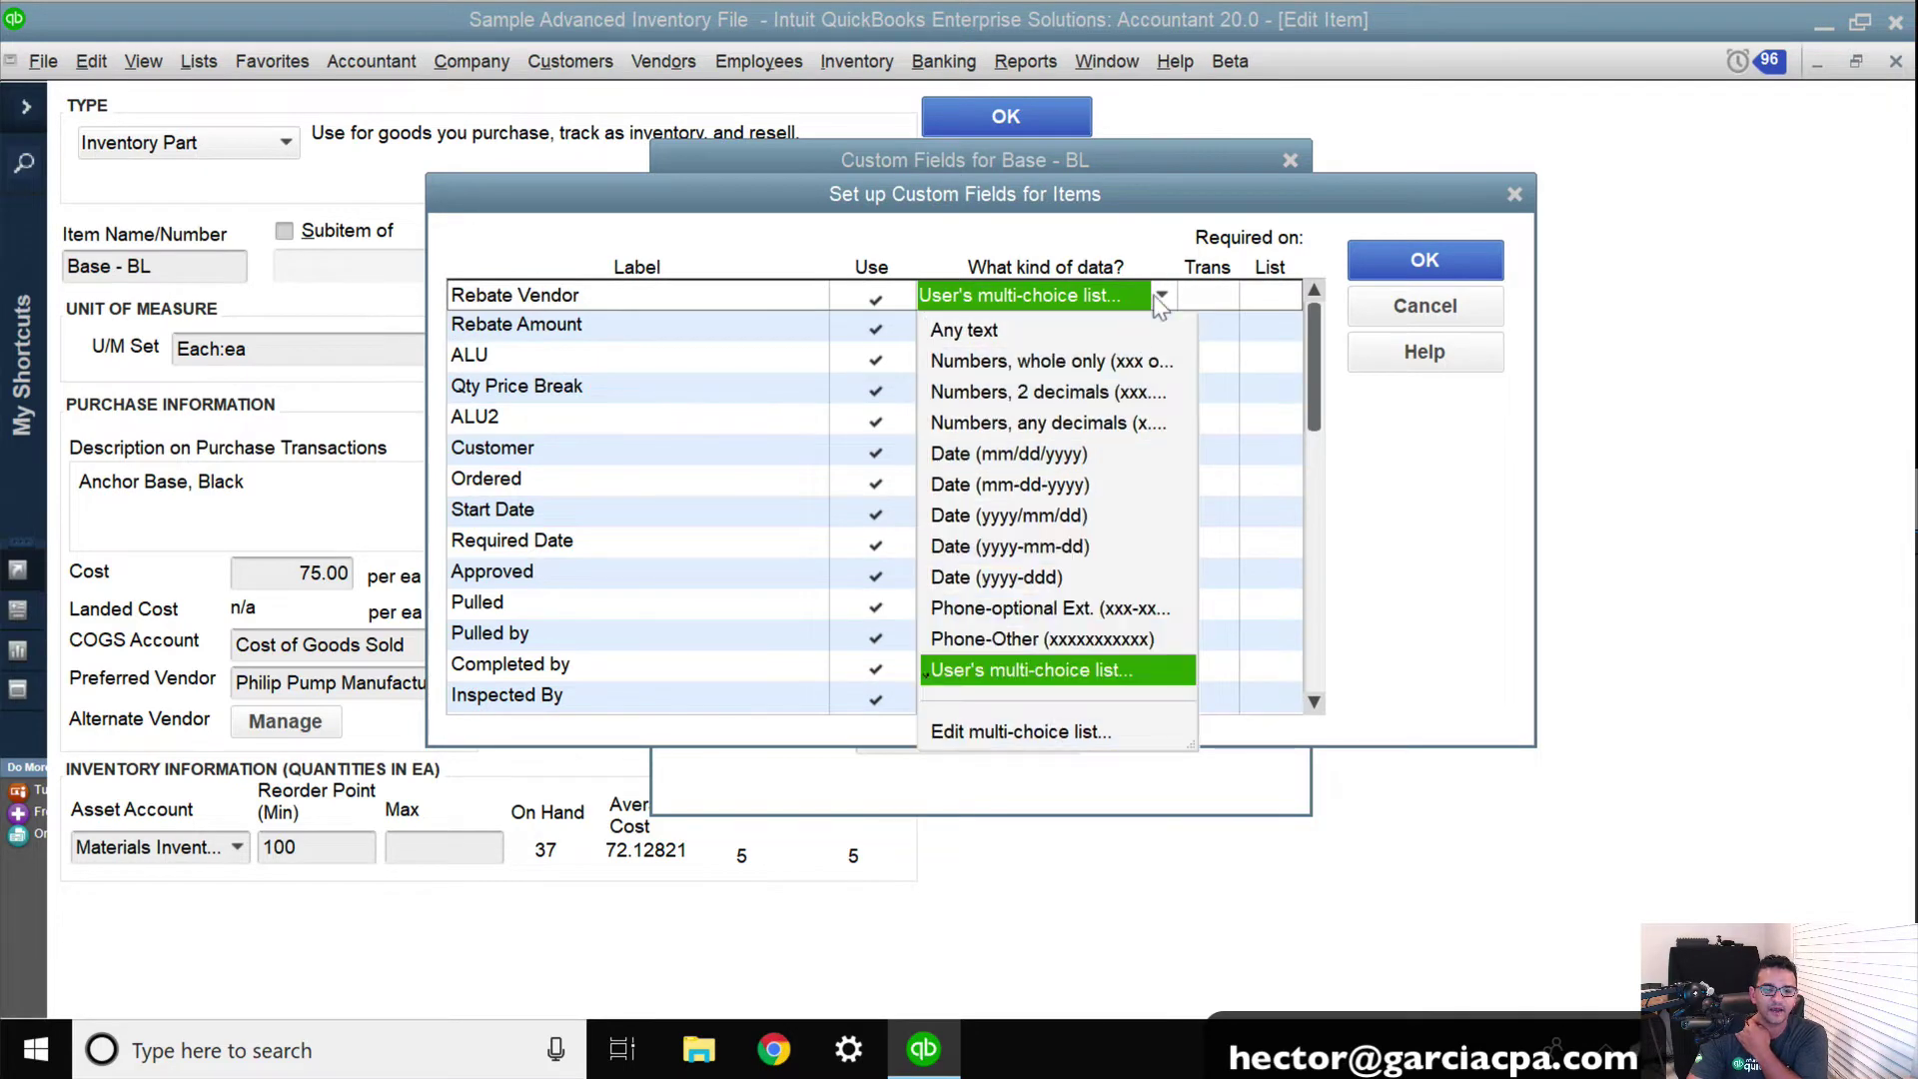
{"action": "left_click", "coordinate": [1039, 731]}
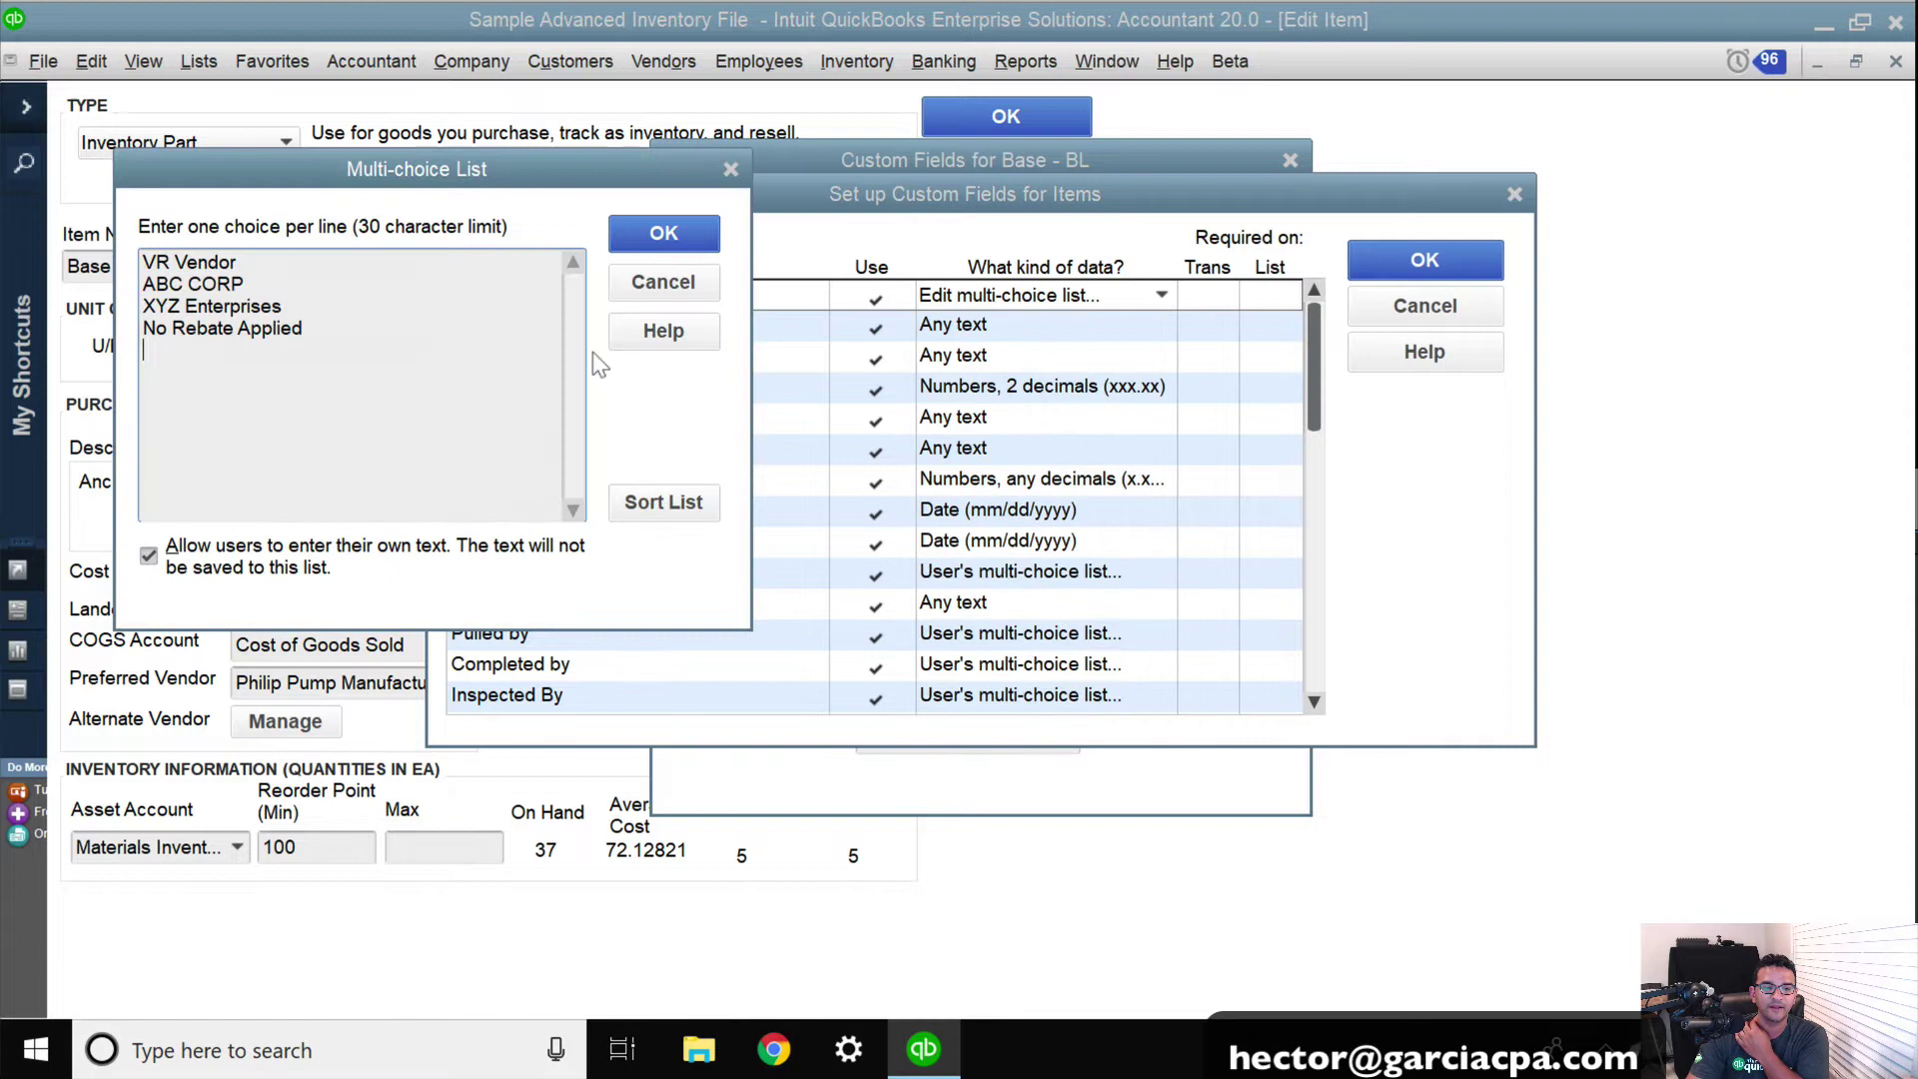
{"action": "left_click_drag", "start_coordinate": [311, 345], "coordinate": [8, 215]}
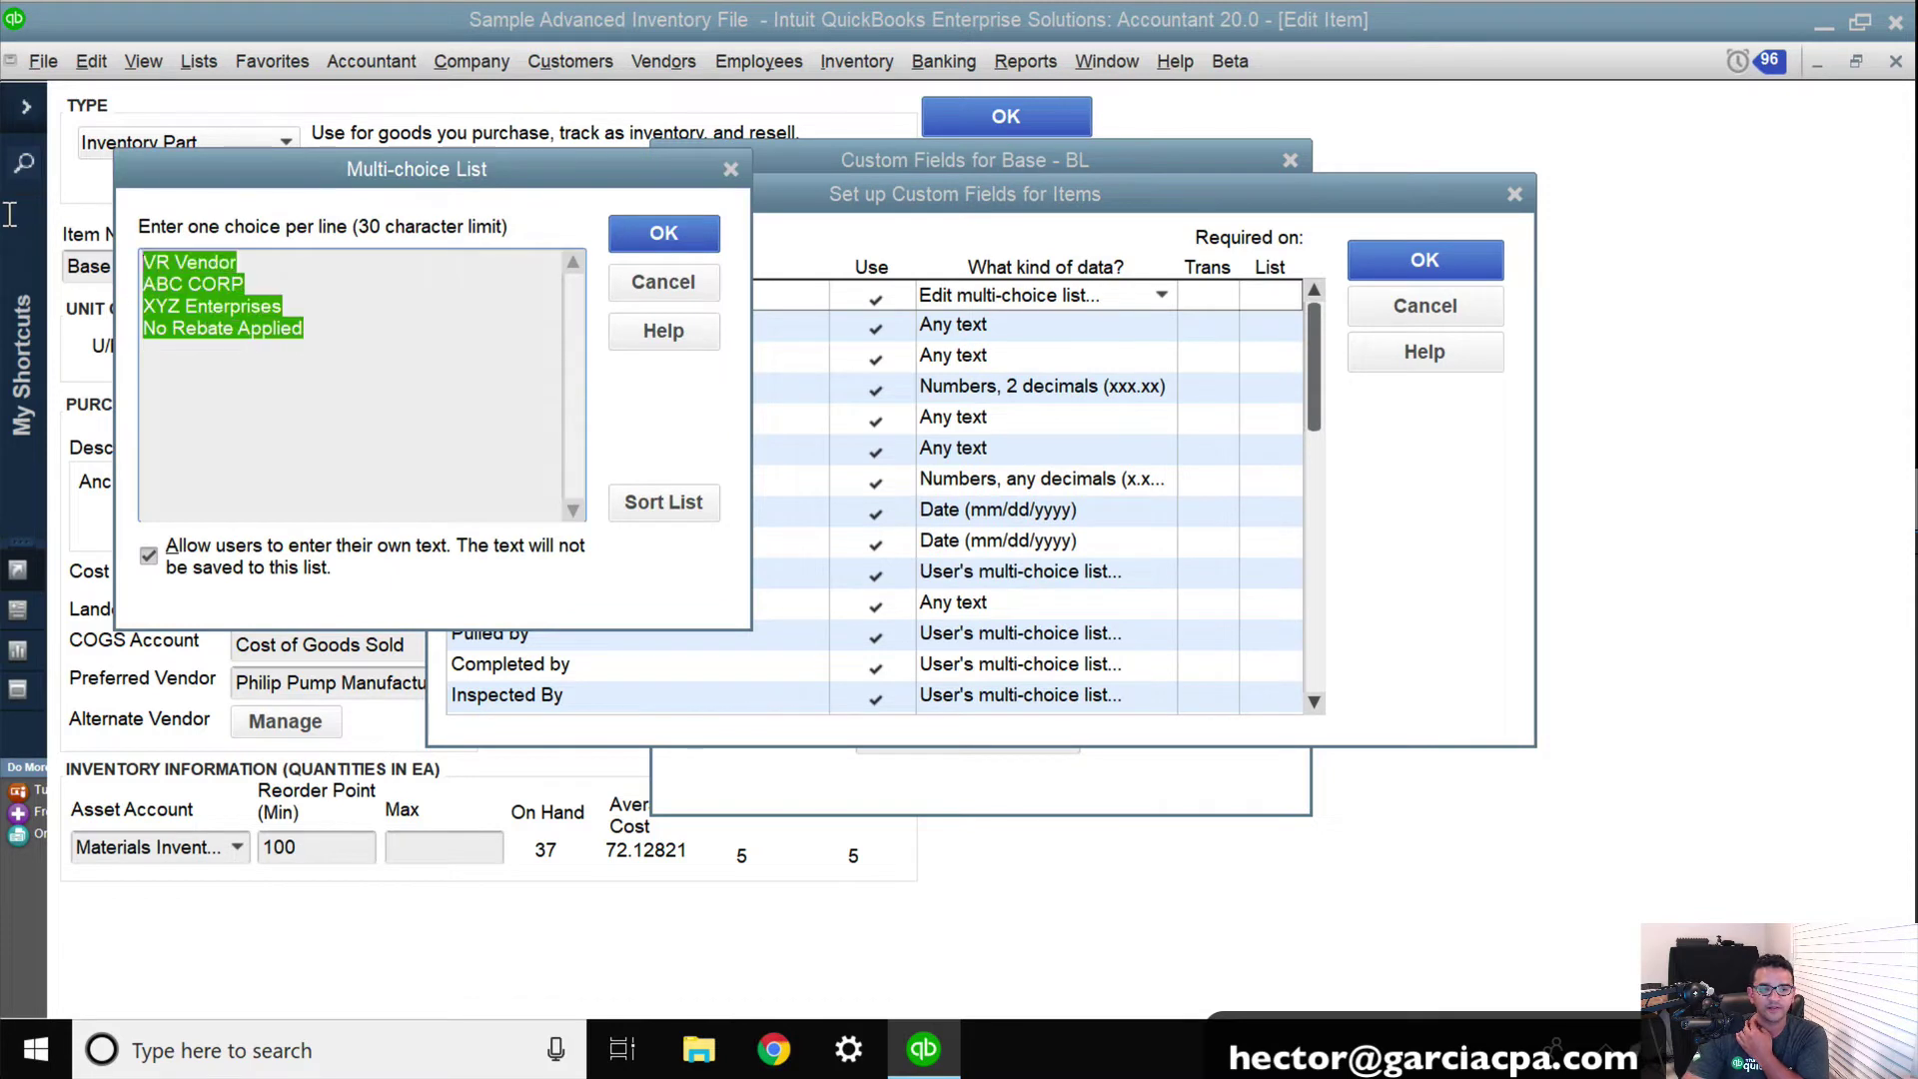
{"action": "left_click", "coordinate": [664, 237]}
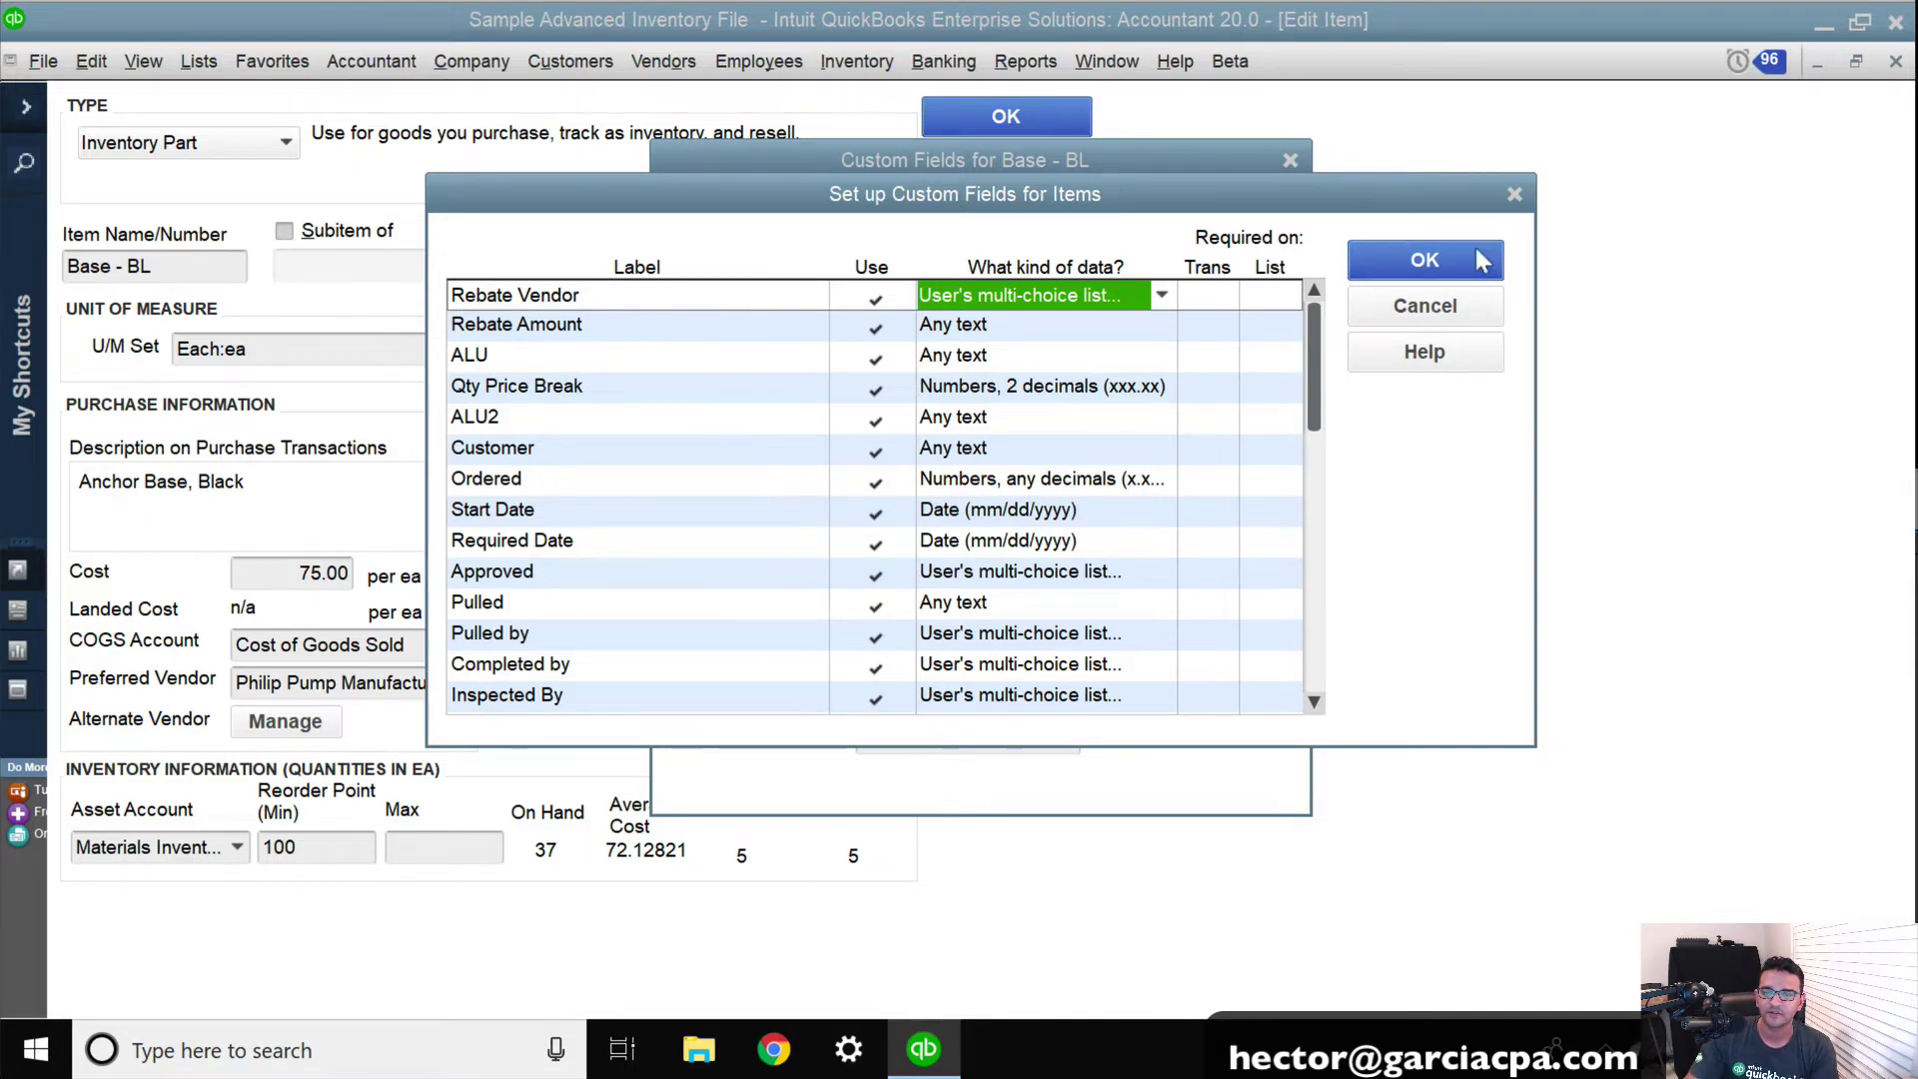
{"action": "left_click", "coordinate": [1424, 258]}
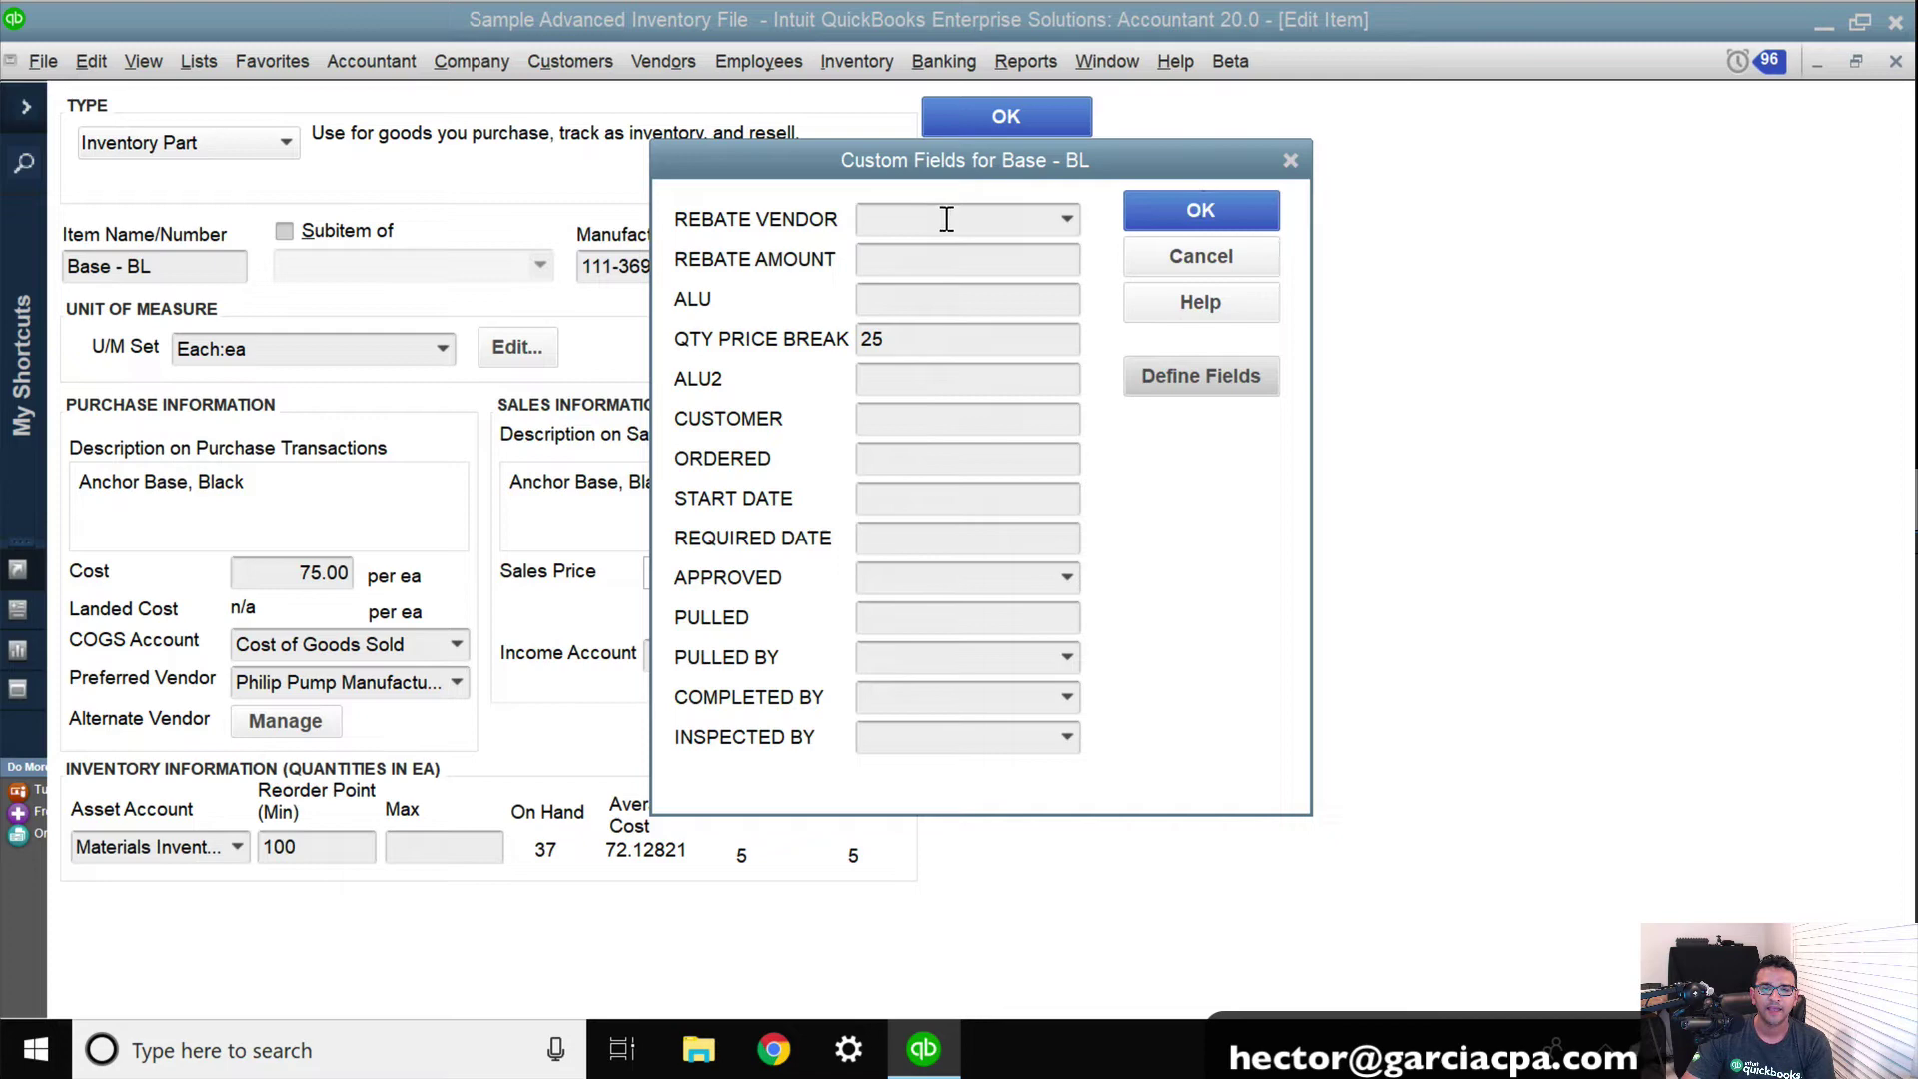
{"action": "left_click", "coordinate": [907, 258]}
{"action": "left_click", "coordinate": [1156, 212]}
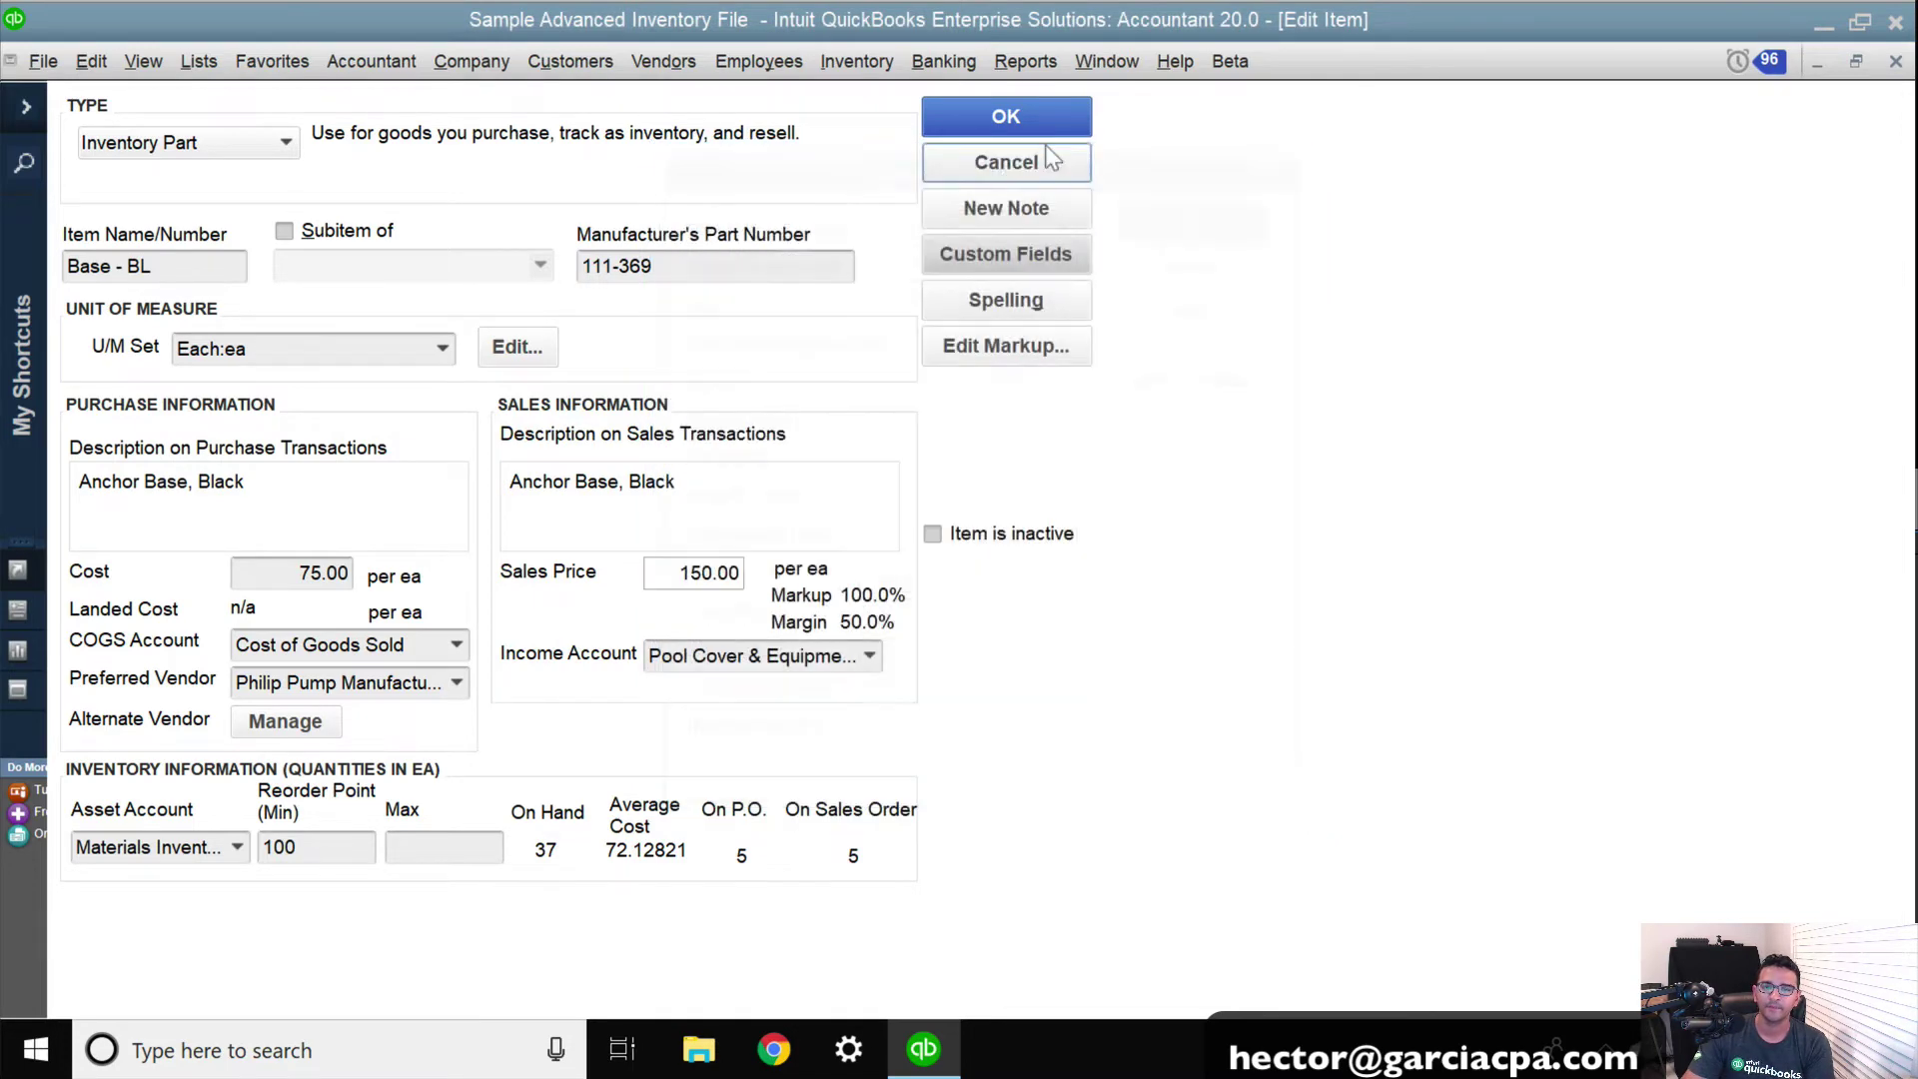
{"action": "left_click", "coordinate": [1008, 119]}
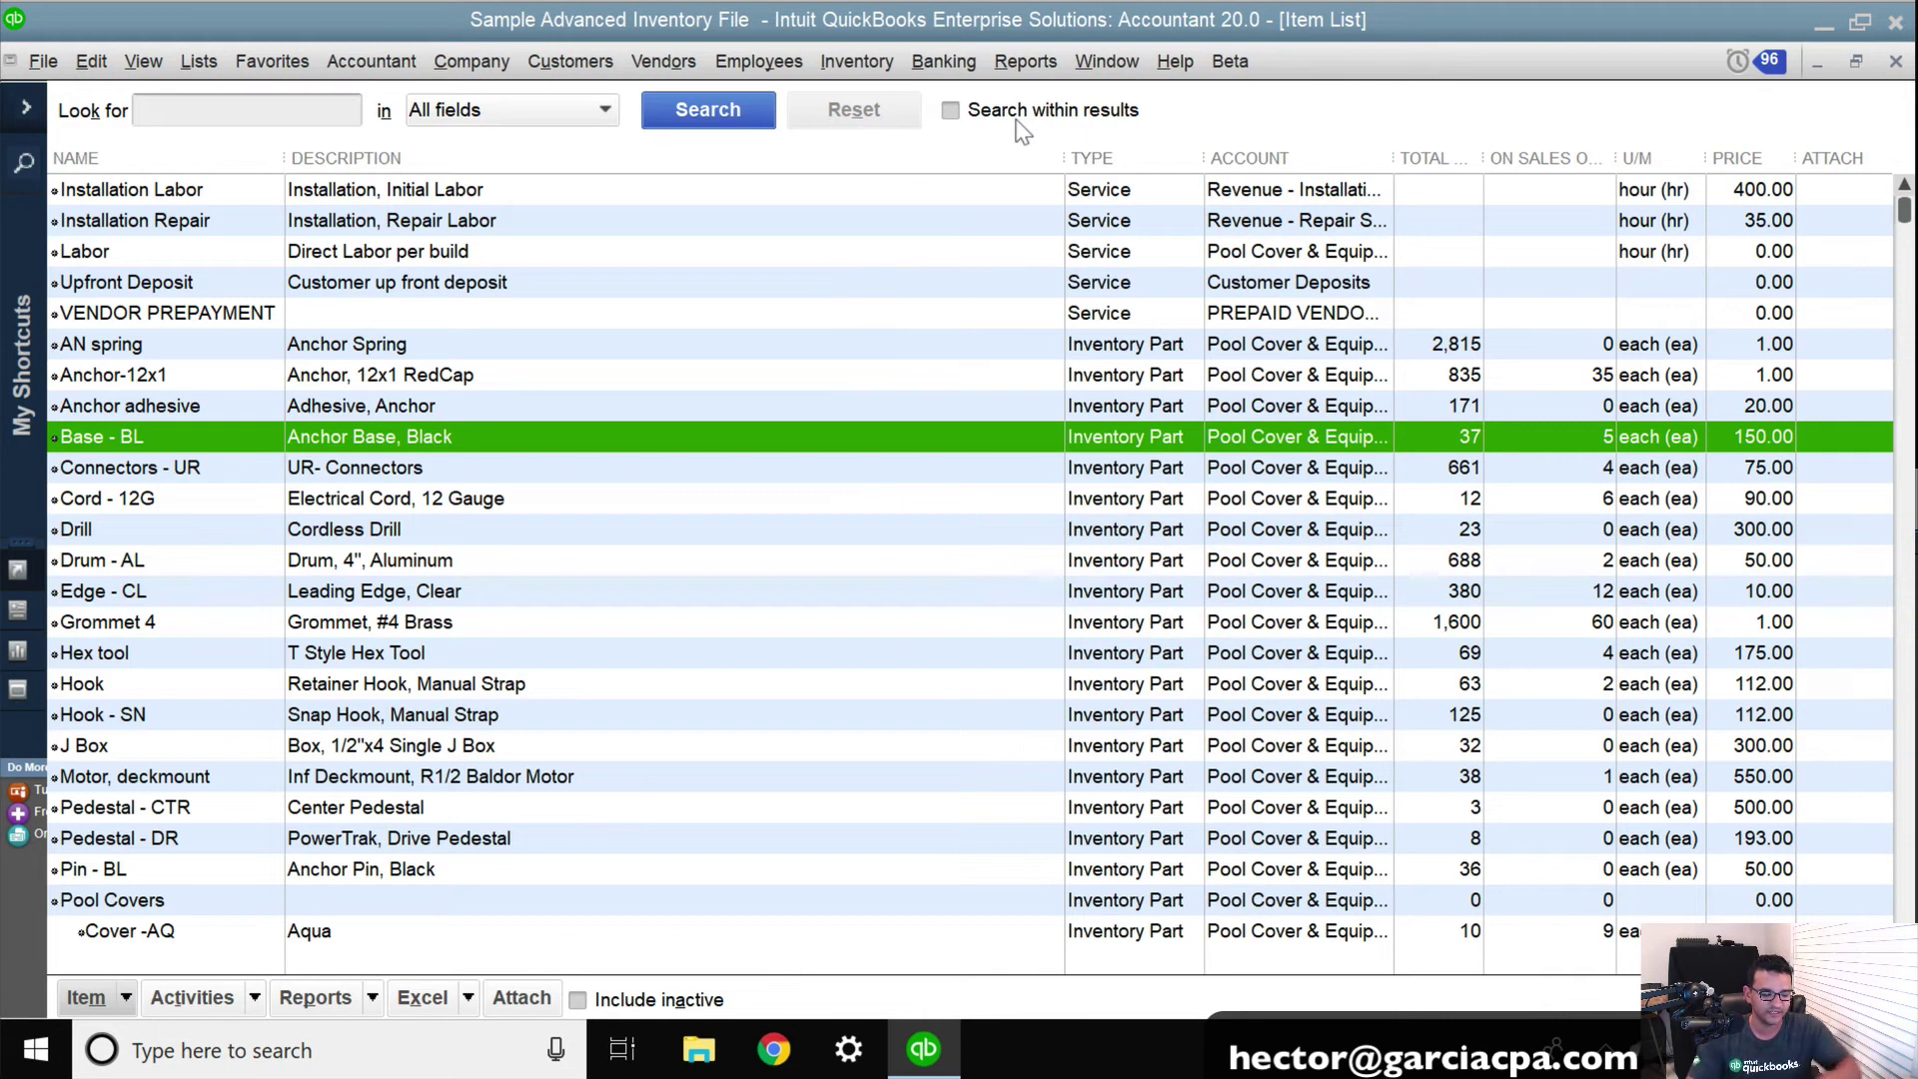
Step: Make an editable copy of the invoice's locked template
{"action": "key", "text": "Escape"}
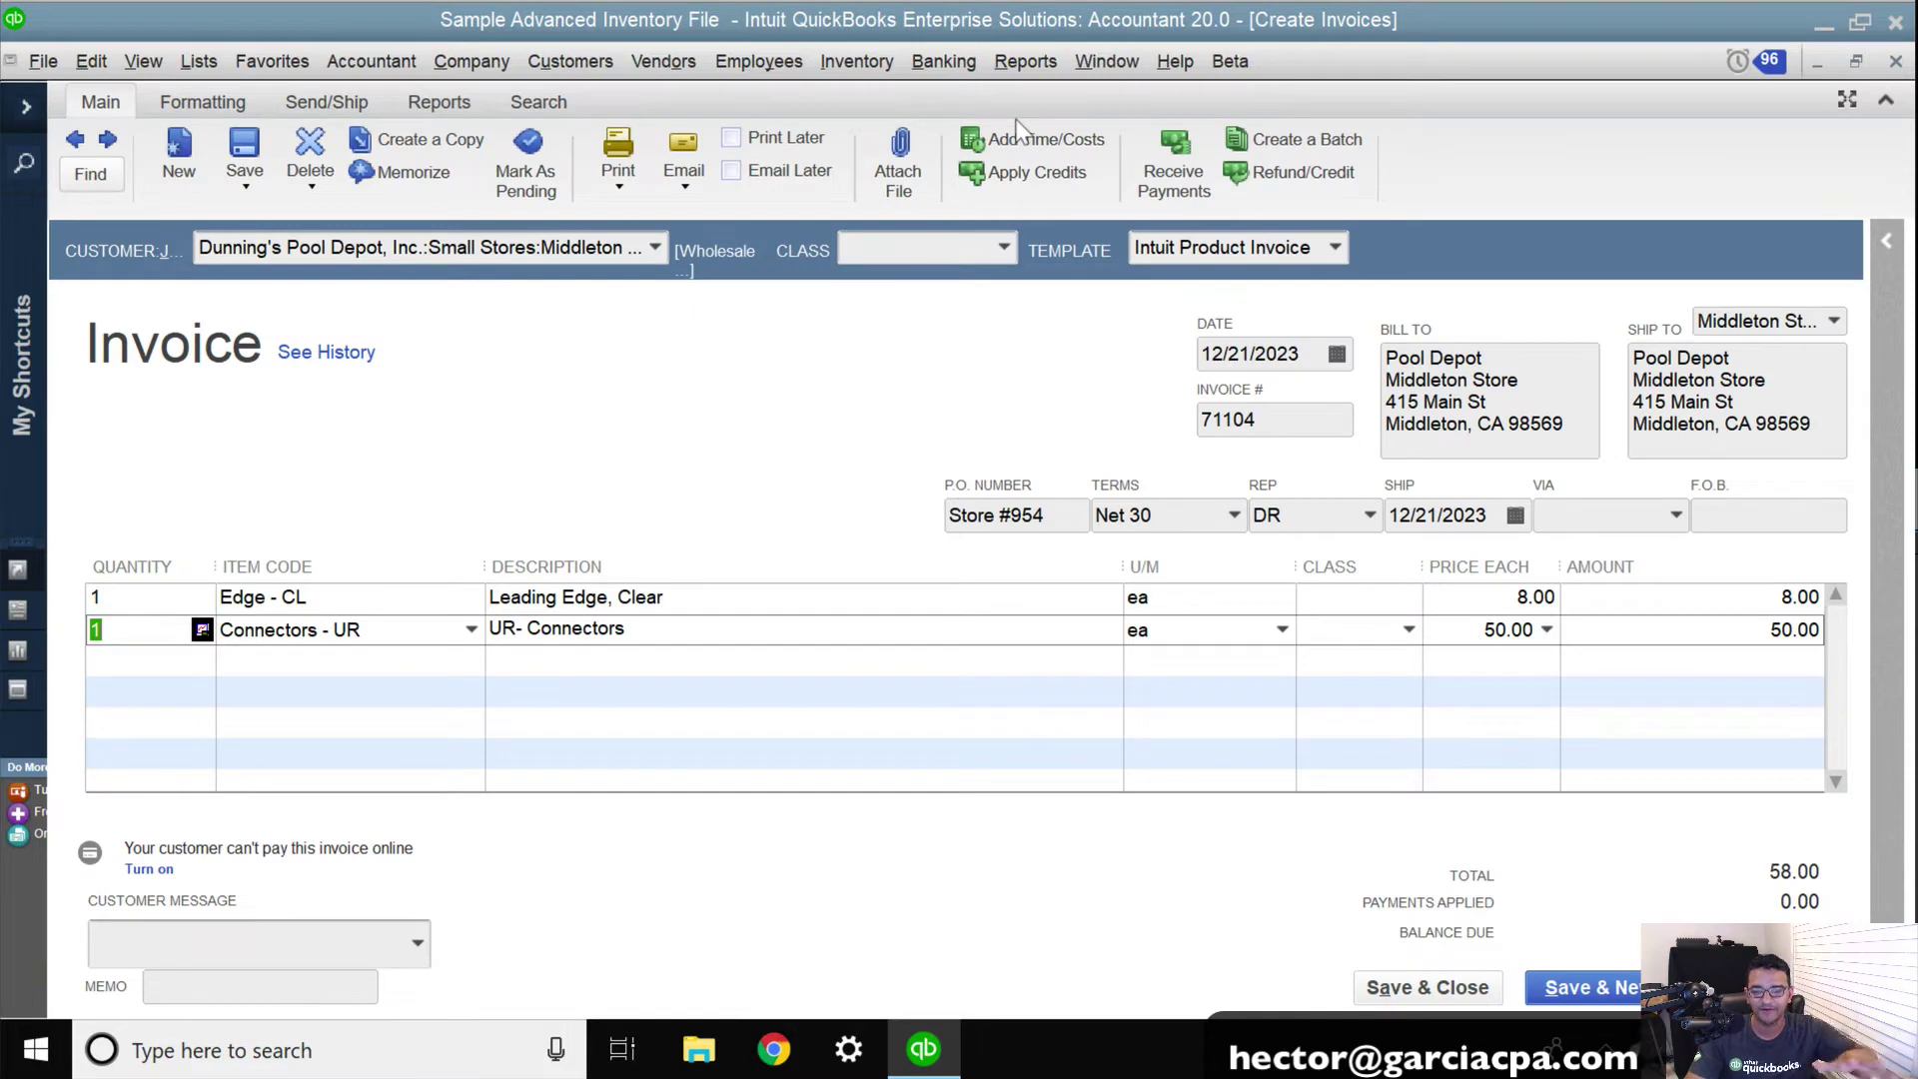
{"action": "left_click", "coordinate": [200, 103]}
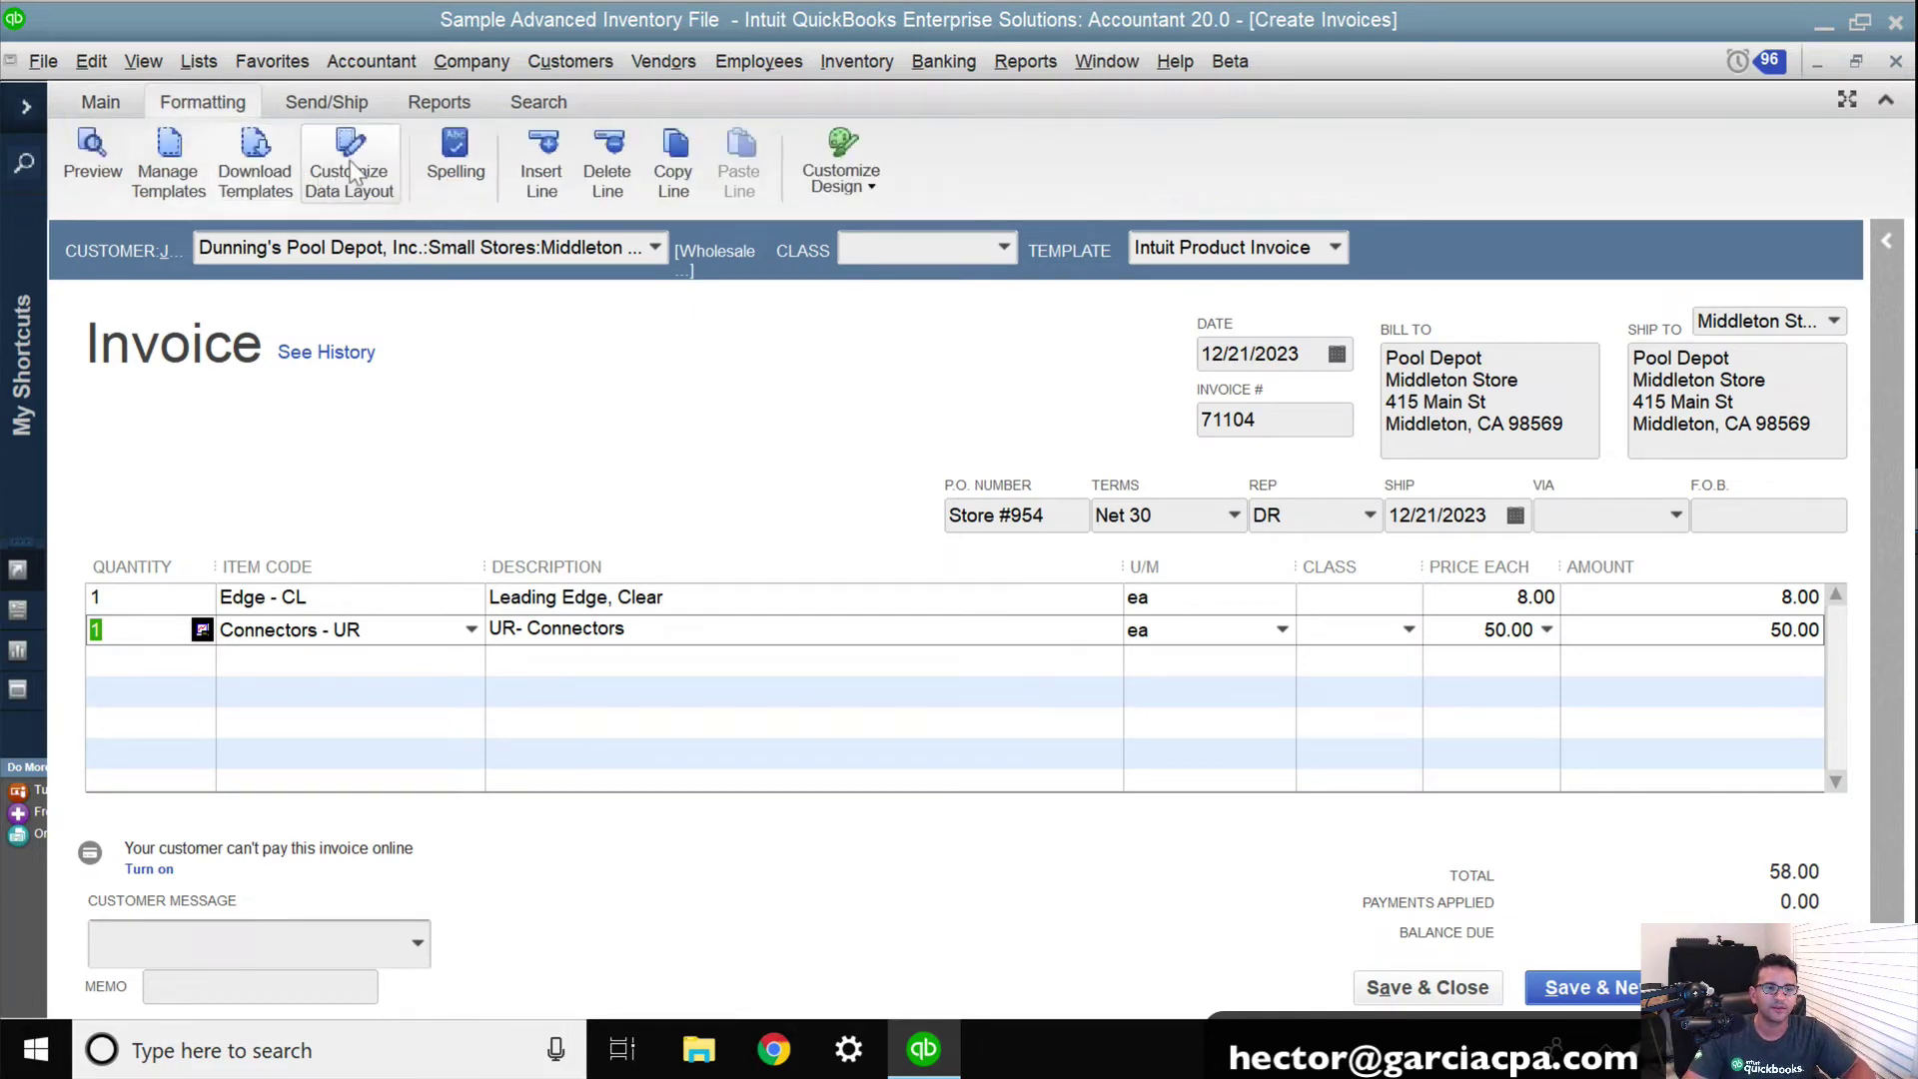
{"action": "left_click", "coordinate": [351, 168]}
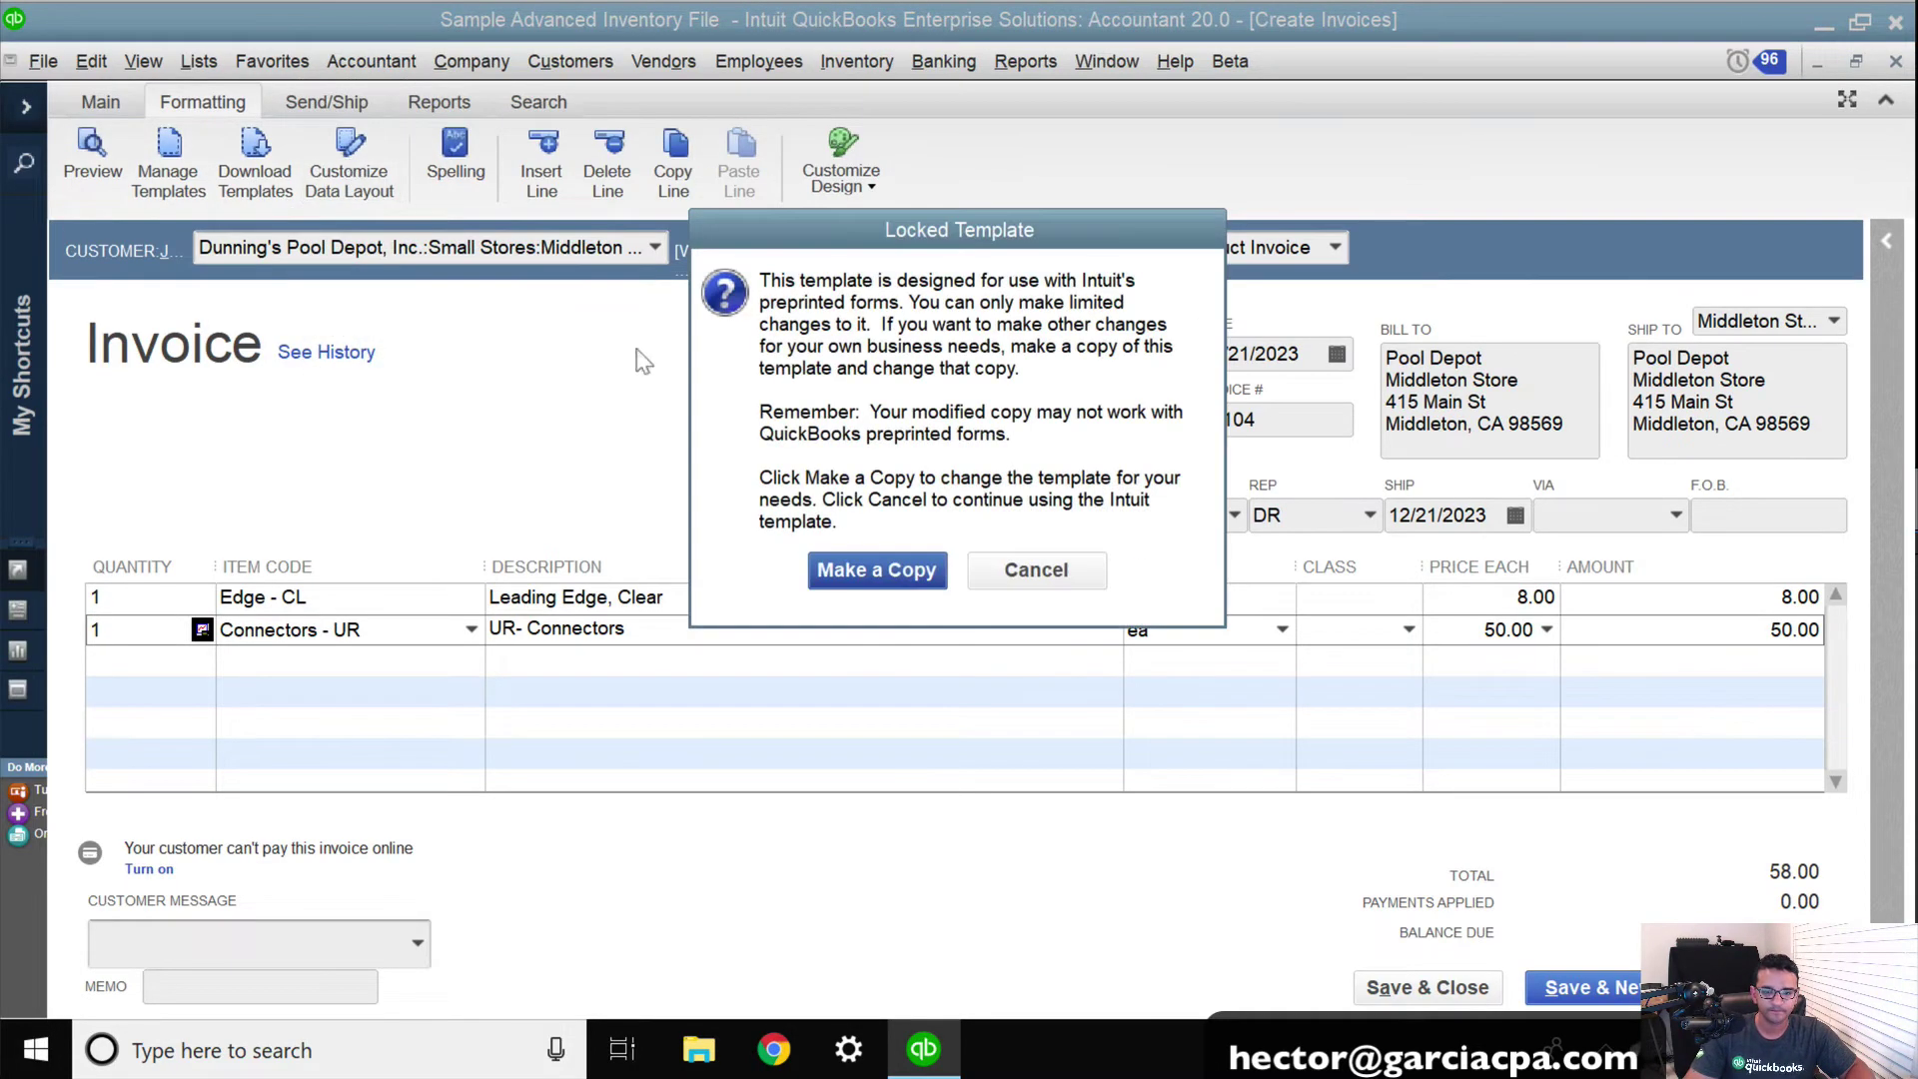
{"action": "left_click", "coordinate": [877, 569]}
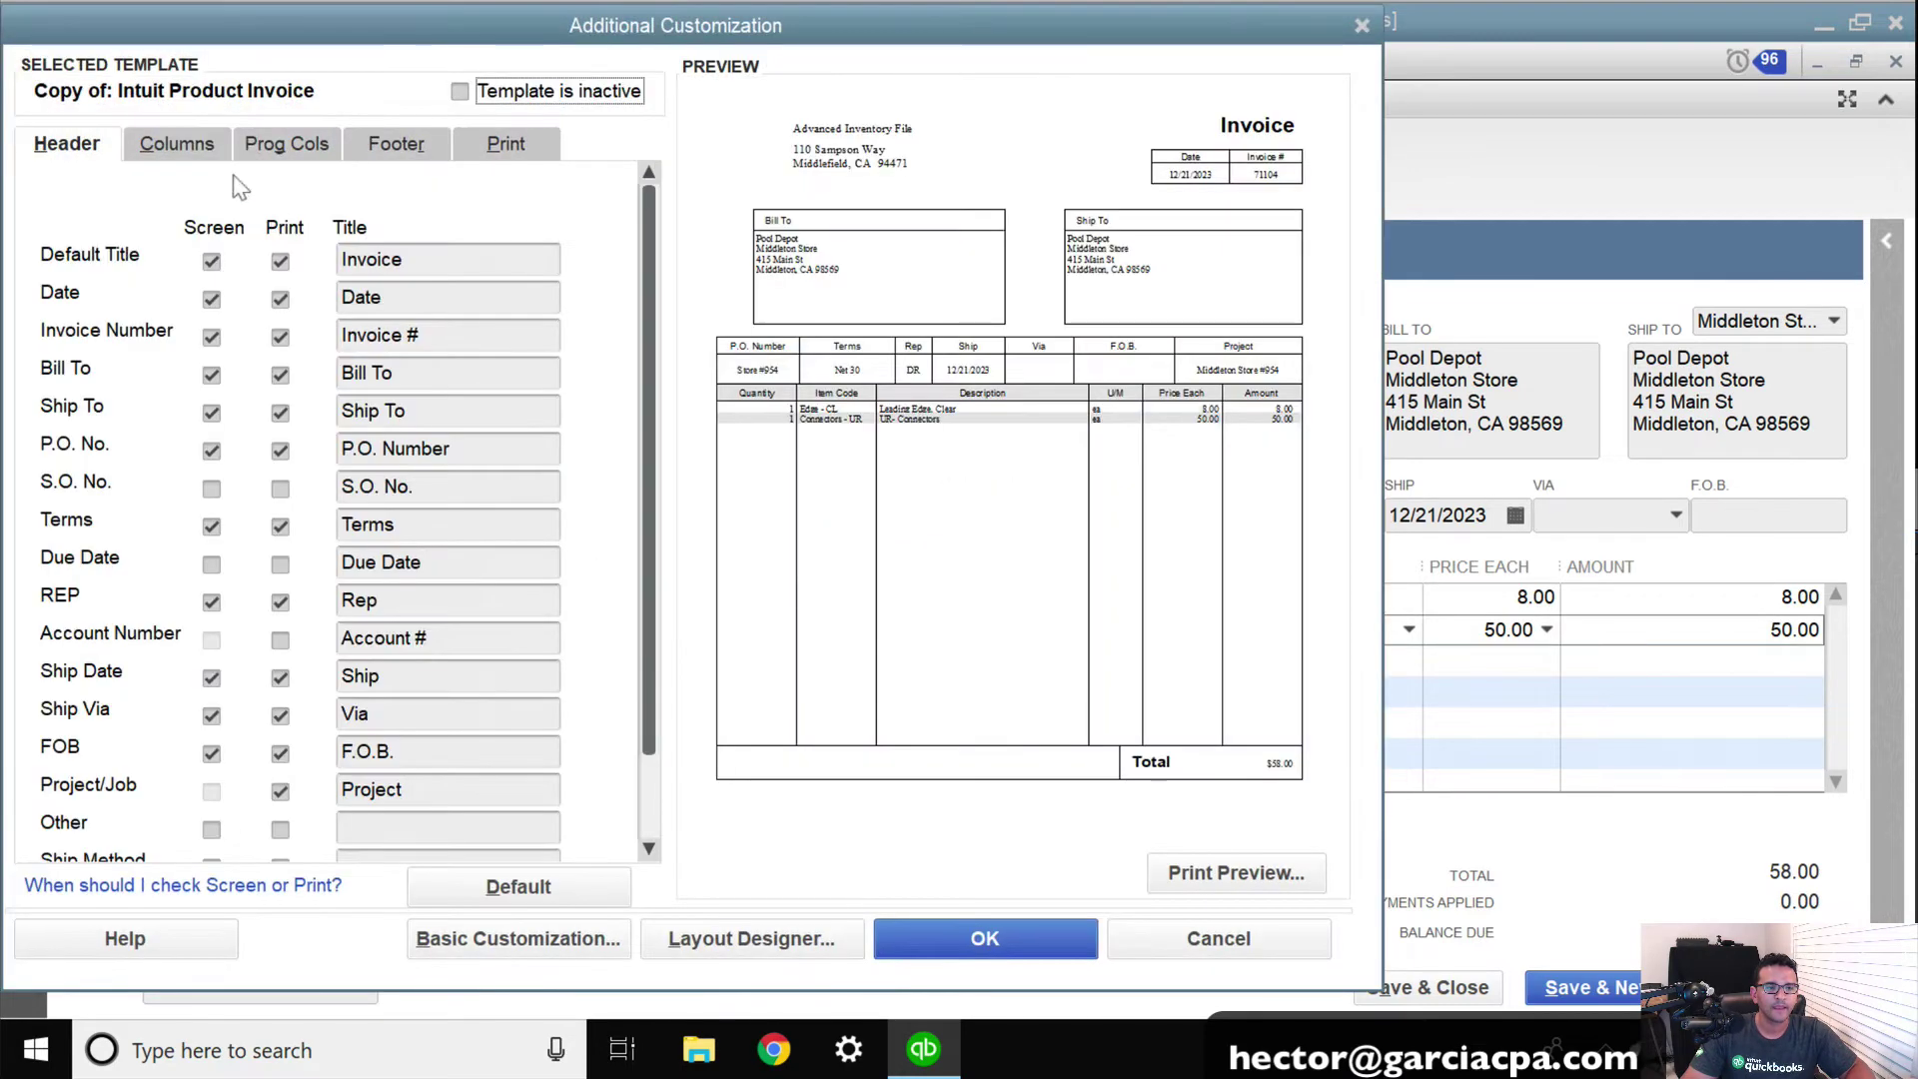
Step: Enable the Rebate Vendor and Rebate Amount columns on screen in the template copy
{"action": "left_click", "coordinate": [175, 150]}
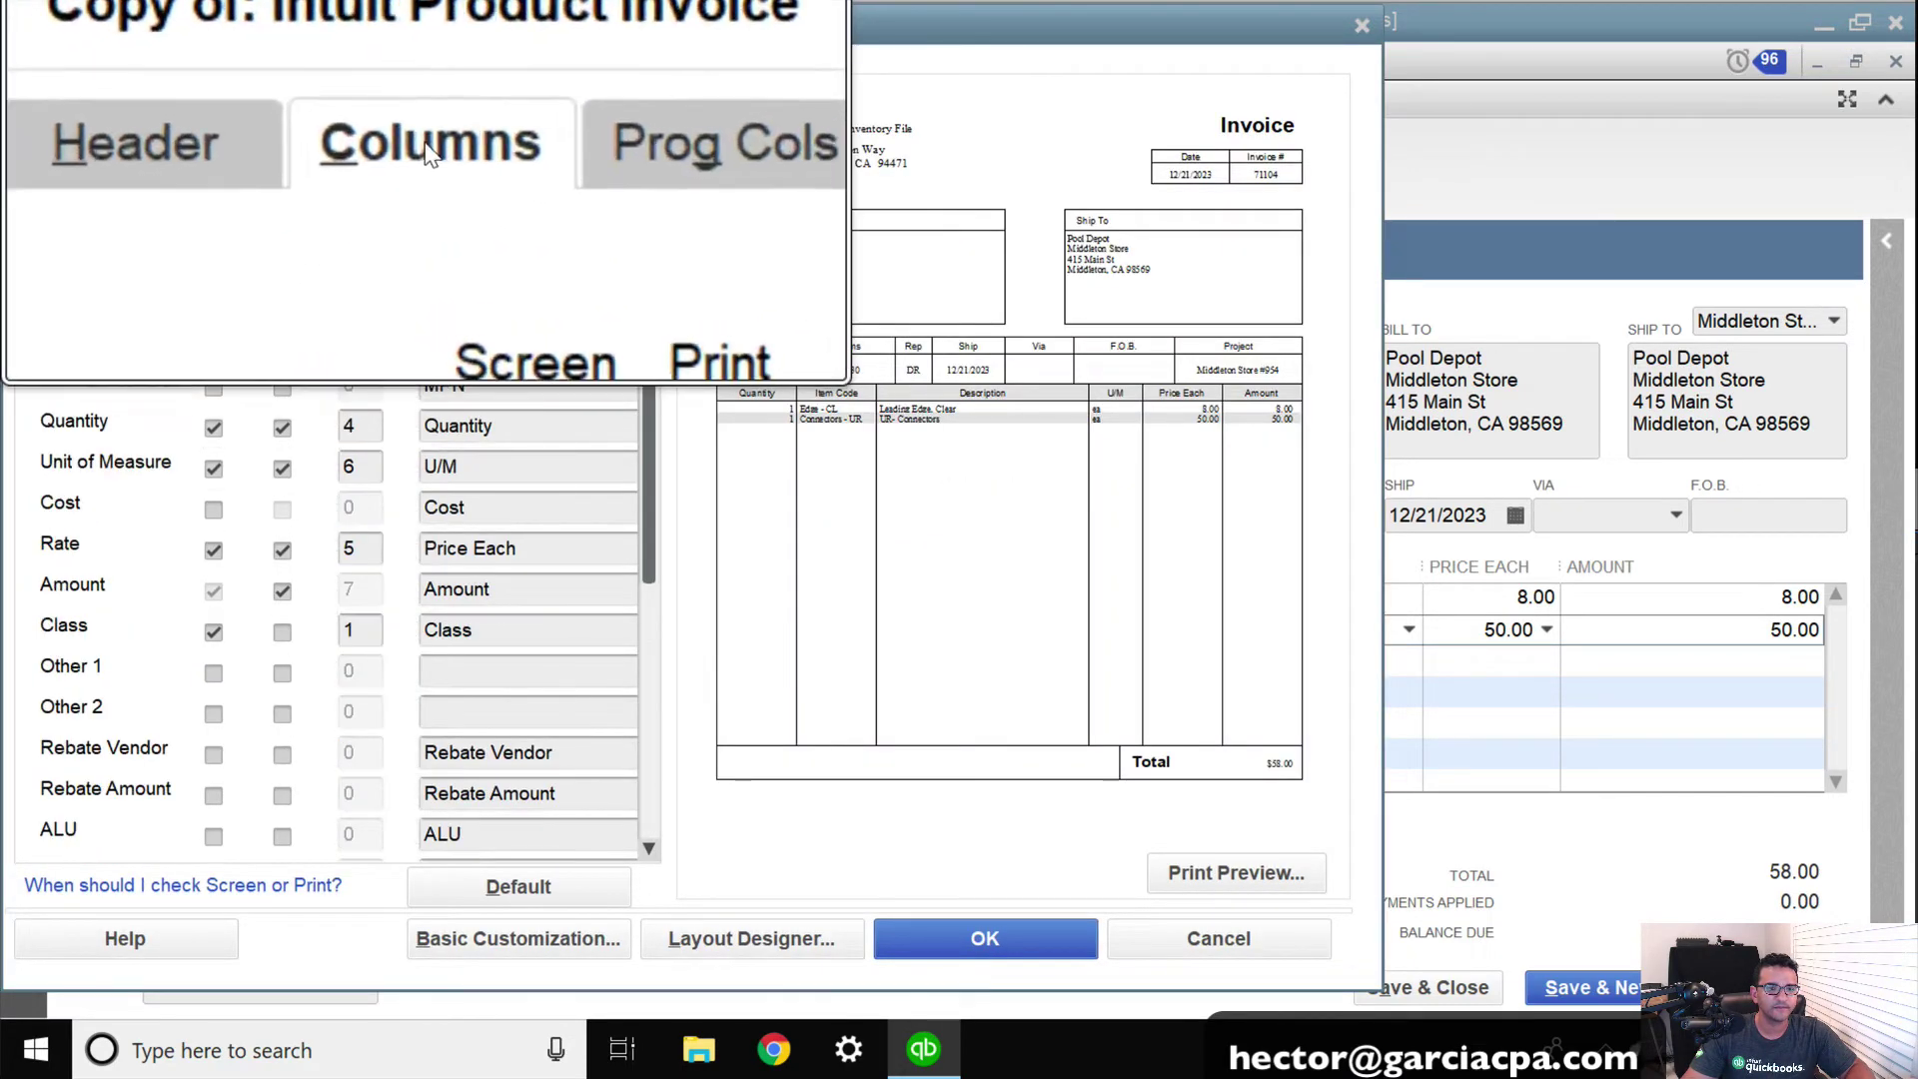
{"action": "left_click_drag", "start_coordinate": [644, 477], "coordinate": [672, 660]}
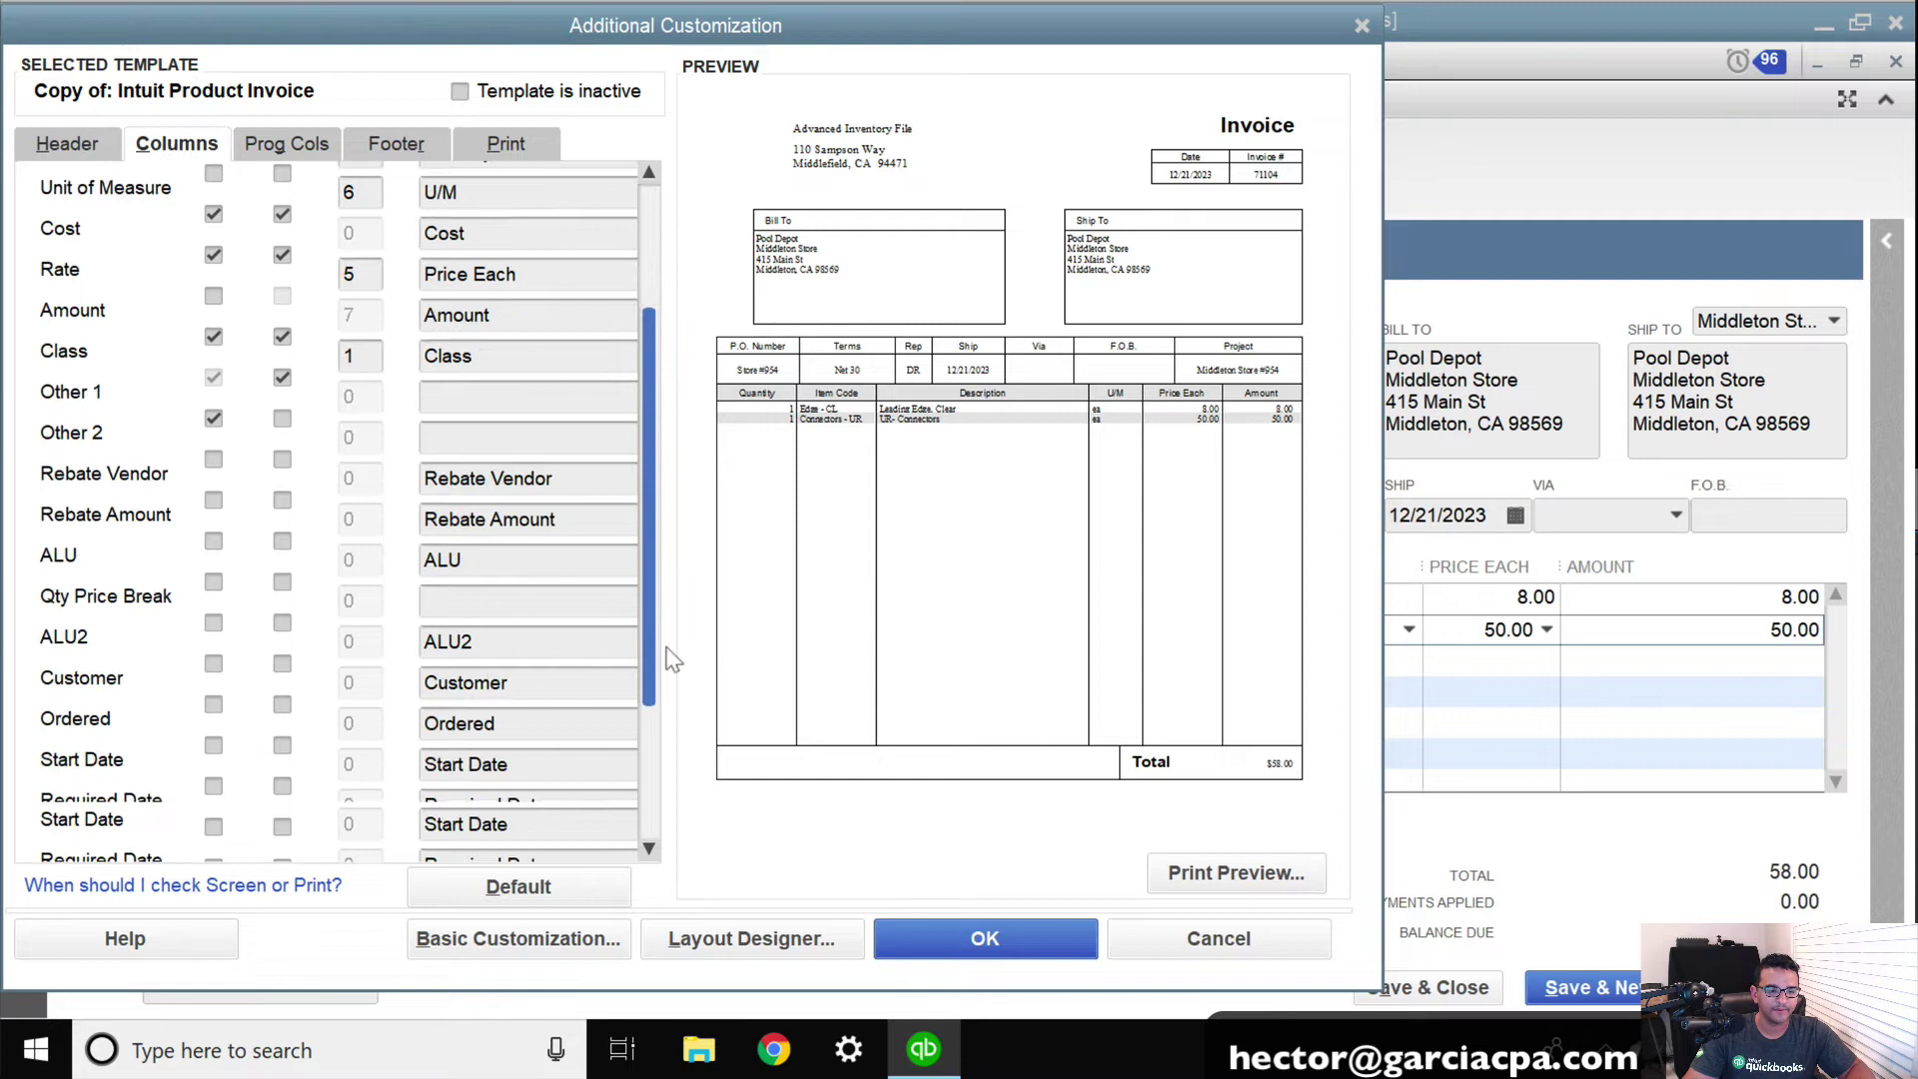
{"action": "left_click", "coordinate": [213, 456]}
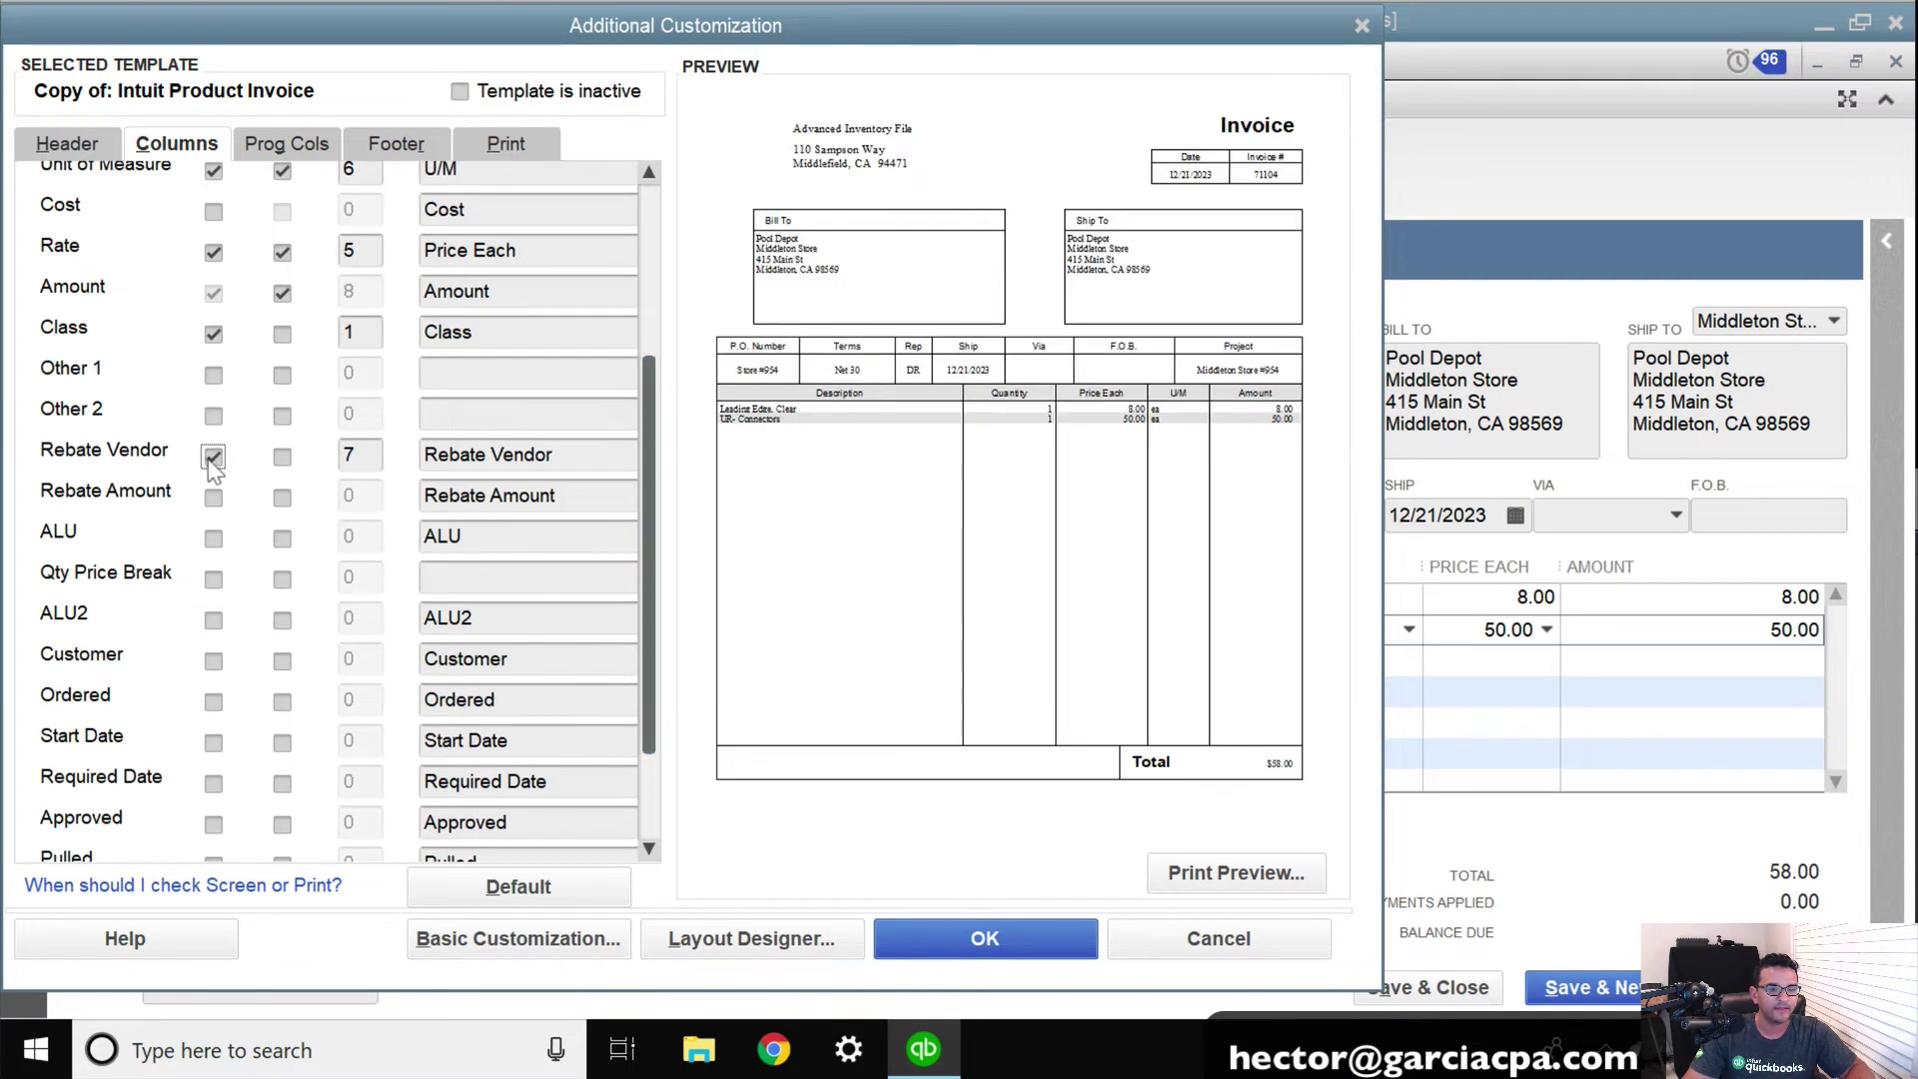
{"action": "left_click", "coordinate": [213, 496]}
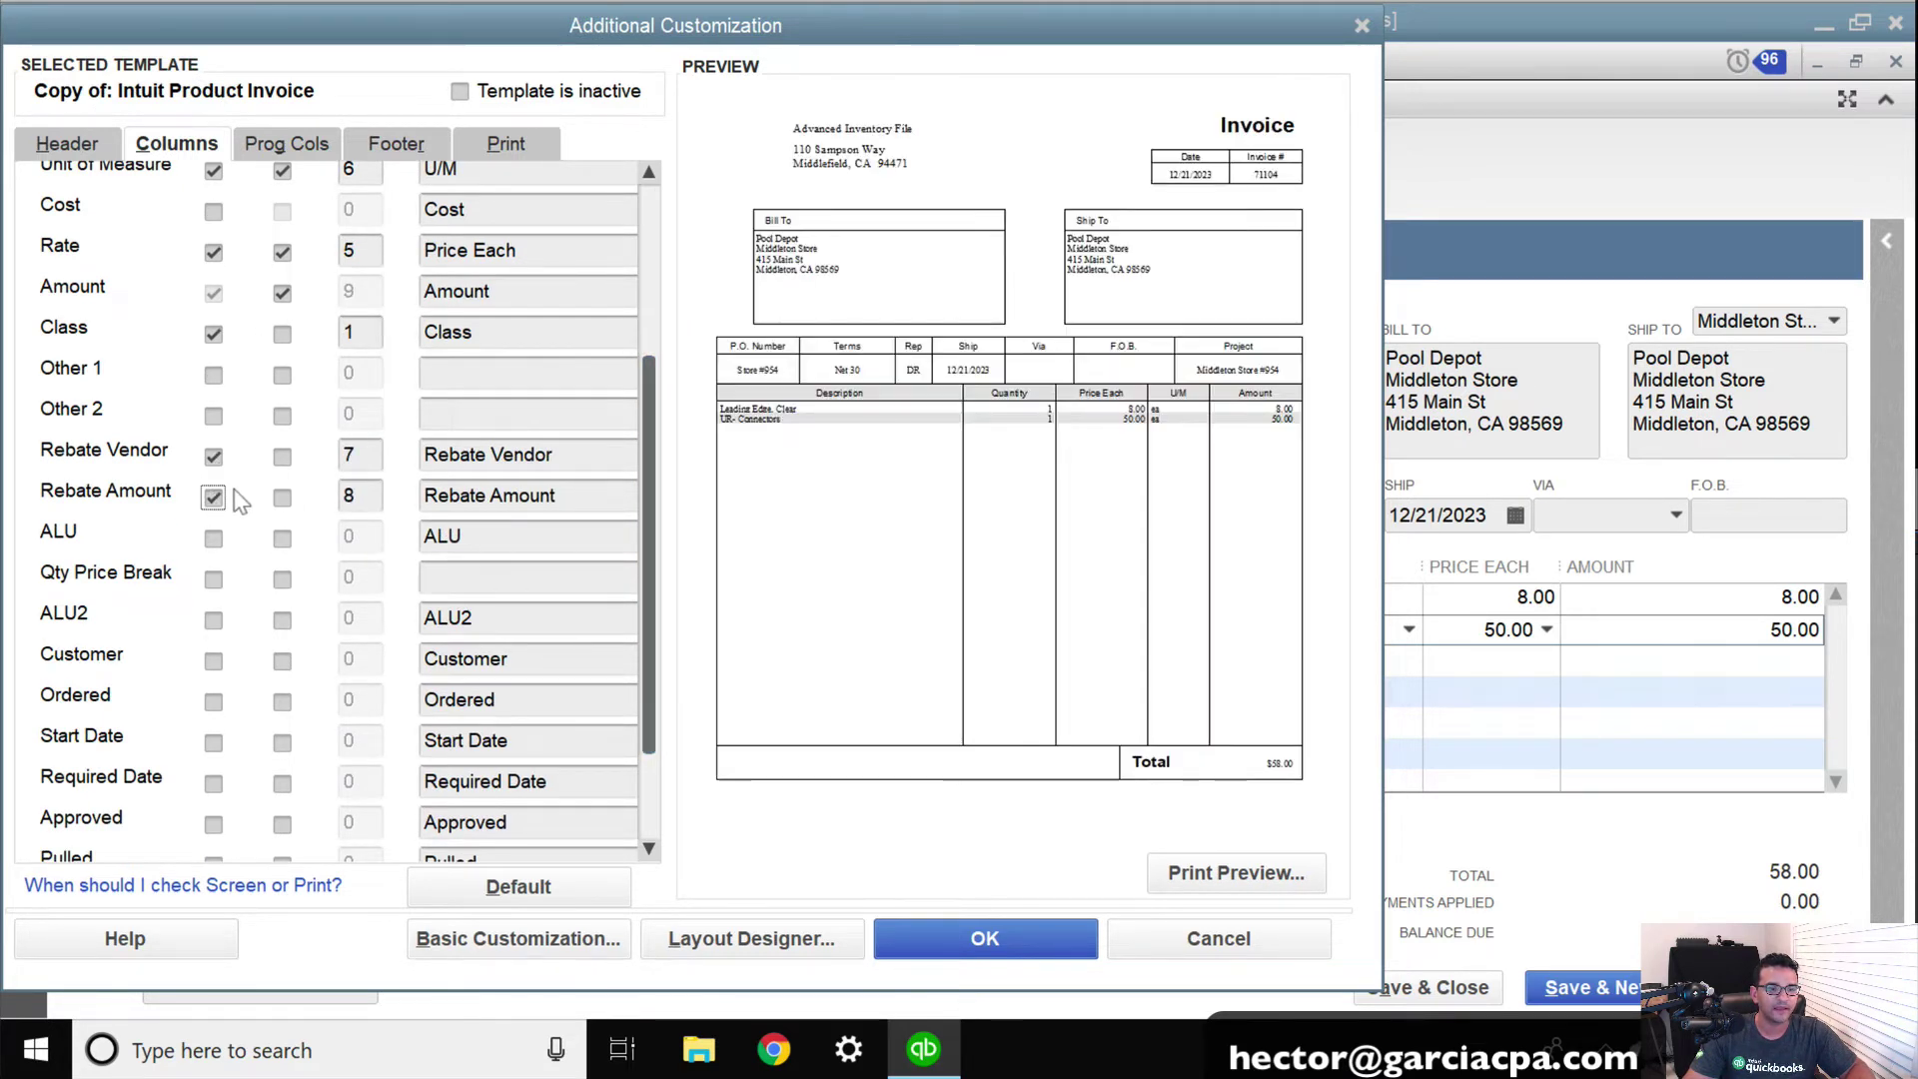
{"action": "scroll", "coordinate": [249, 330], "scroll_direction": "up", "scroll_amount": 5}
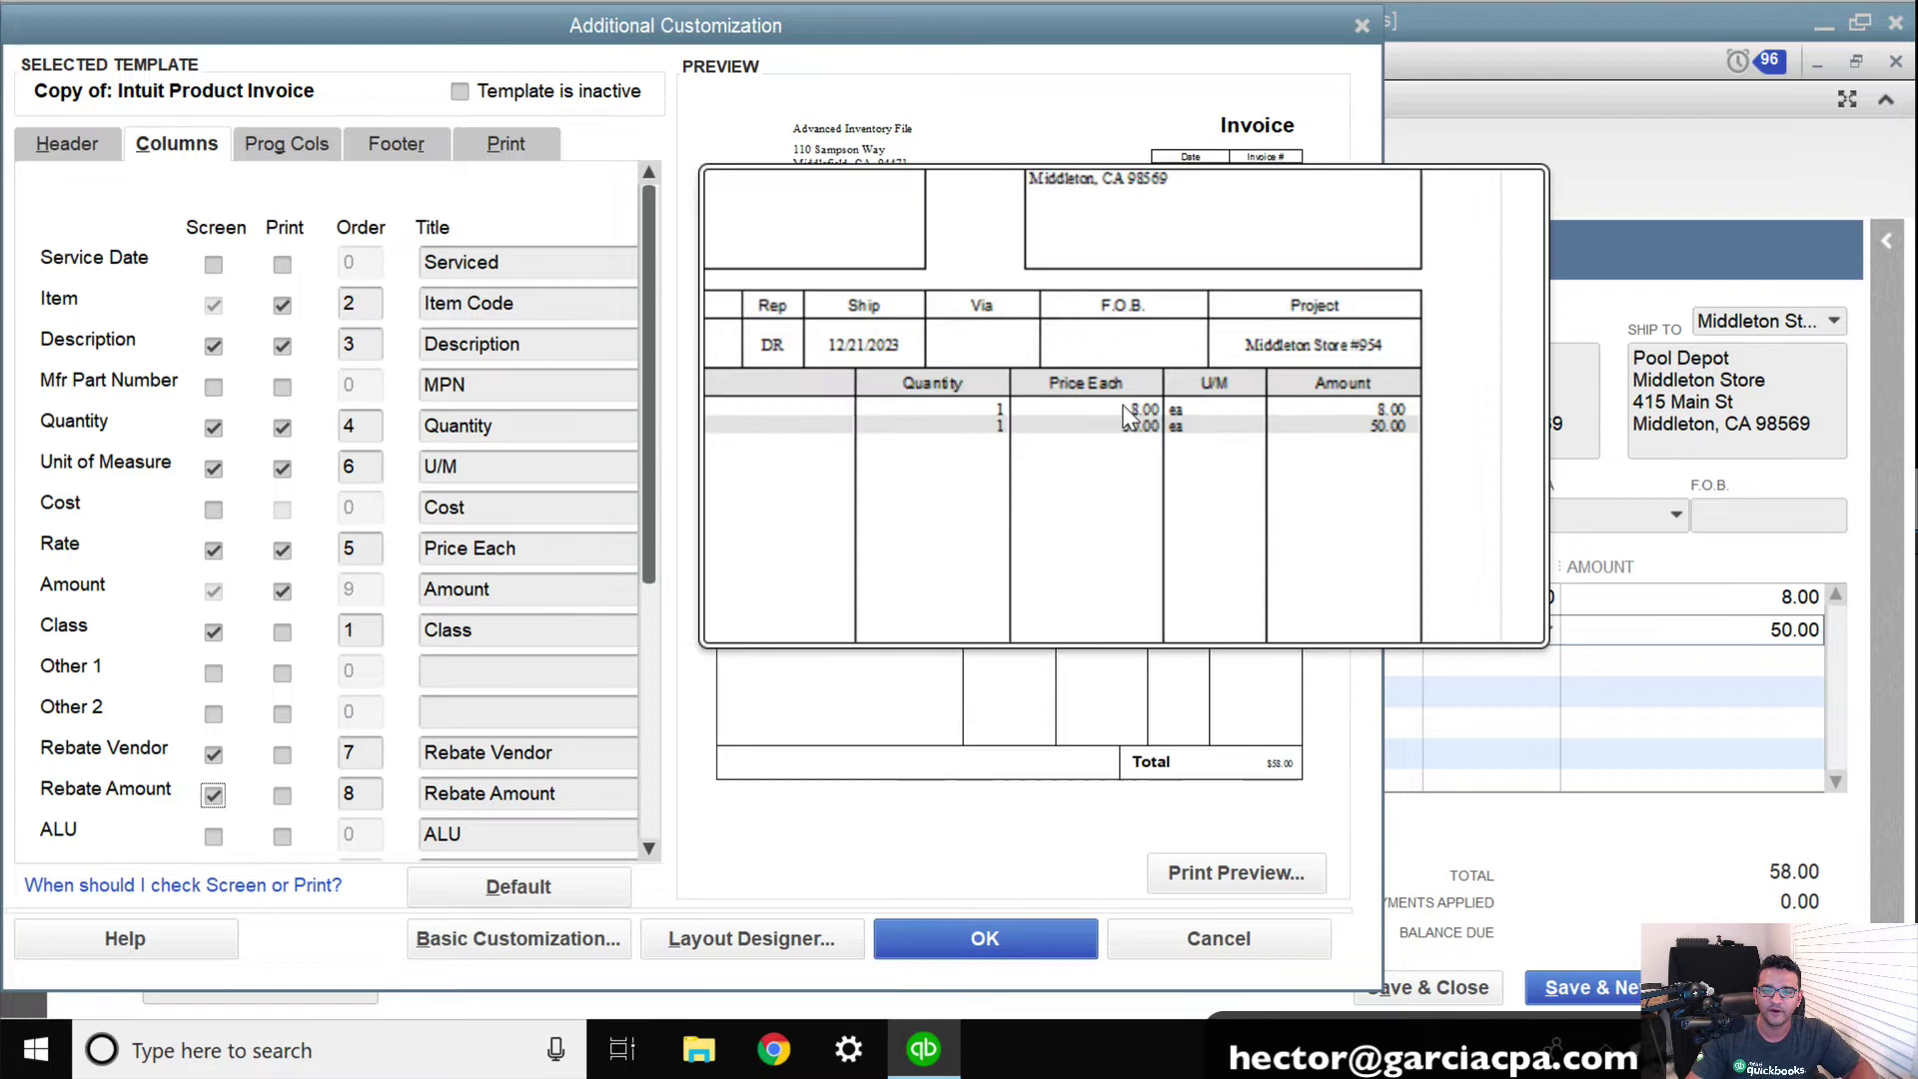
{"action": "left_click_drag", "start_coordinate": [1148, 408], "coordinate": [1124, 409]}
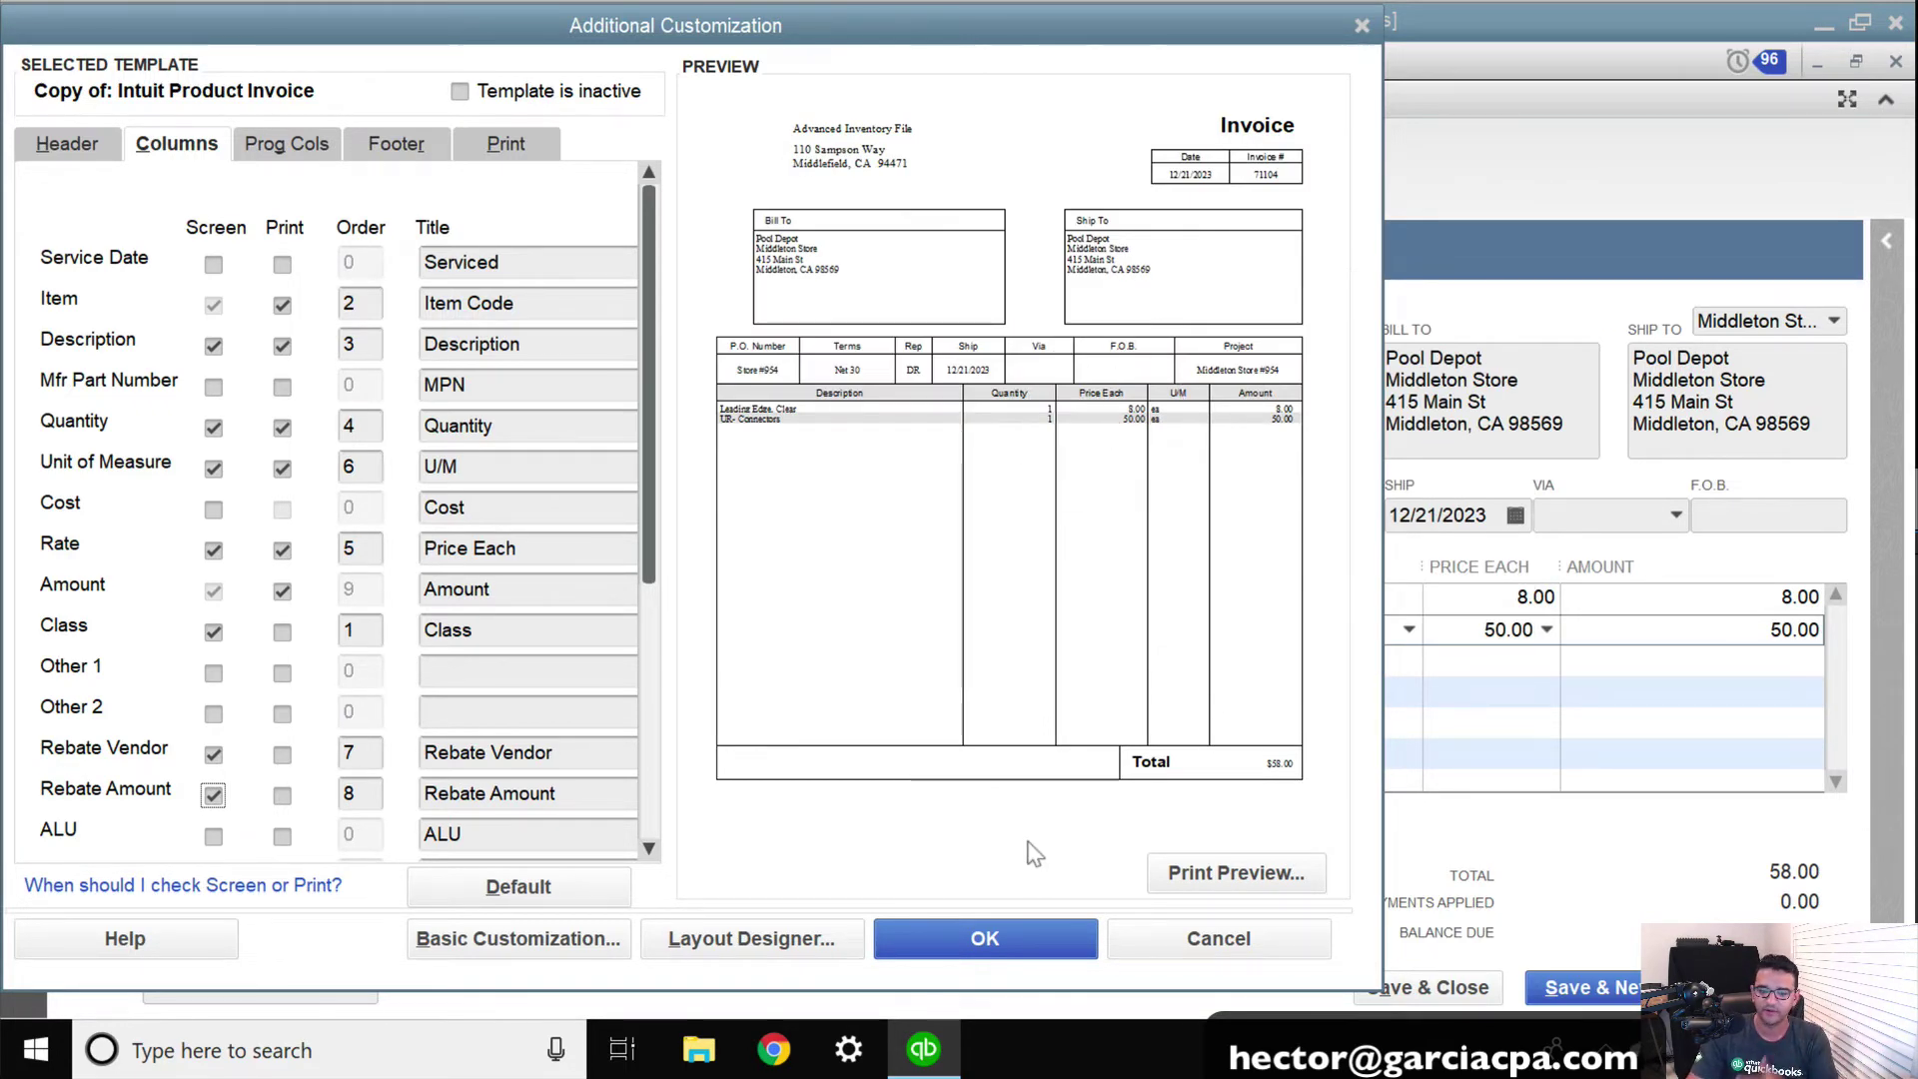
{"action": "left_click", "coordinate": [1008, 947]}
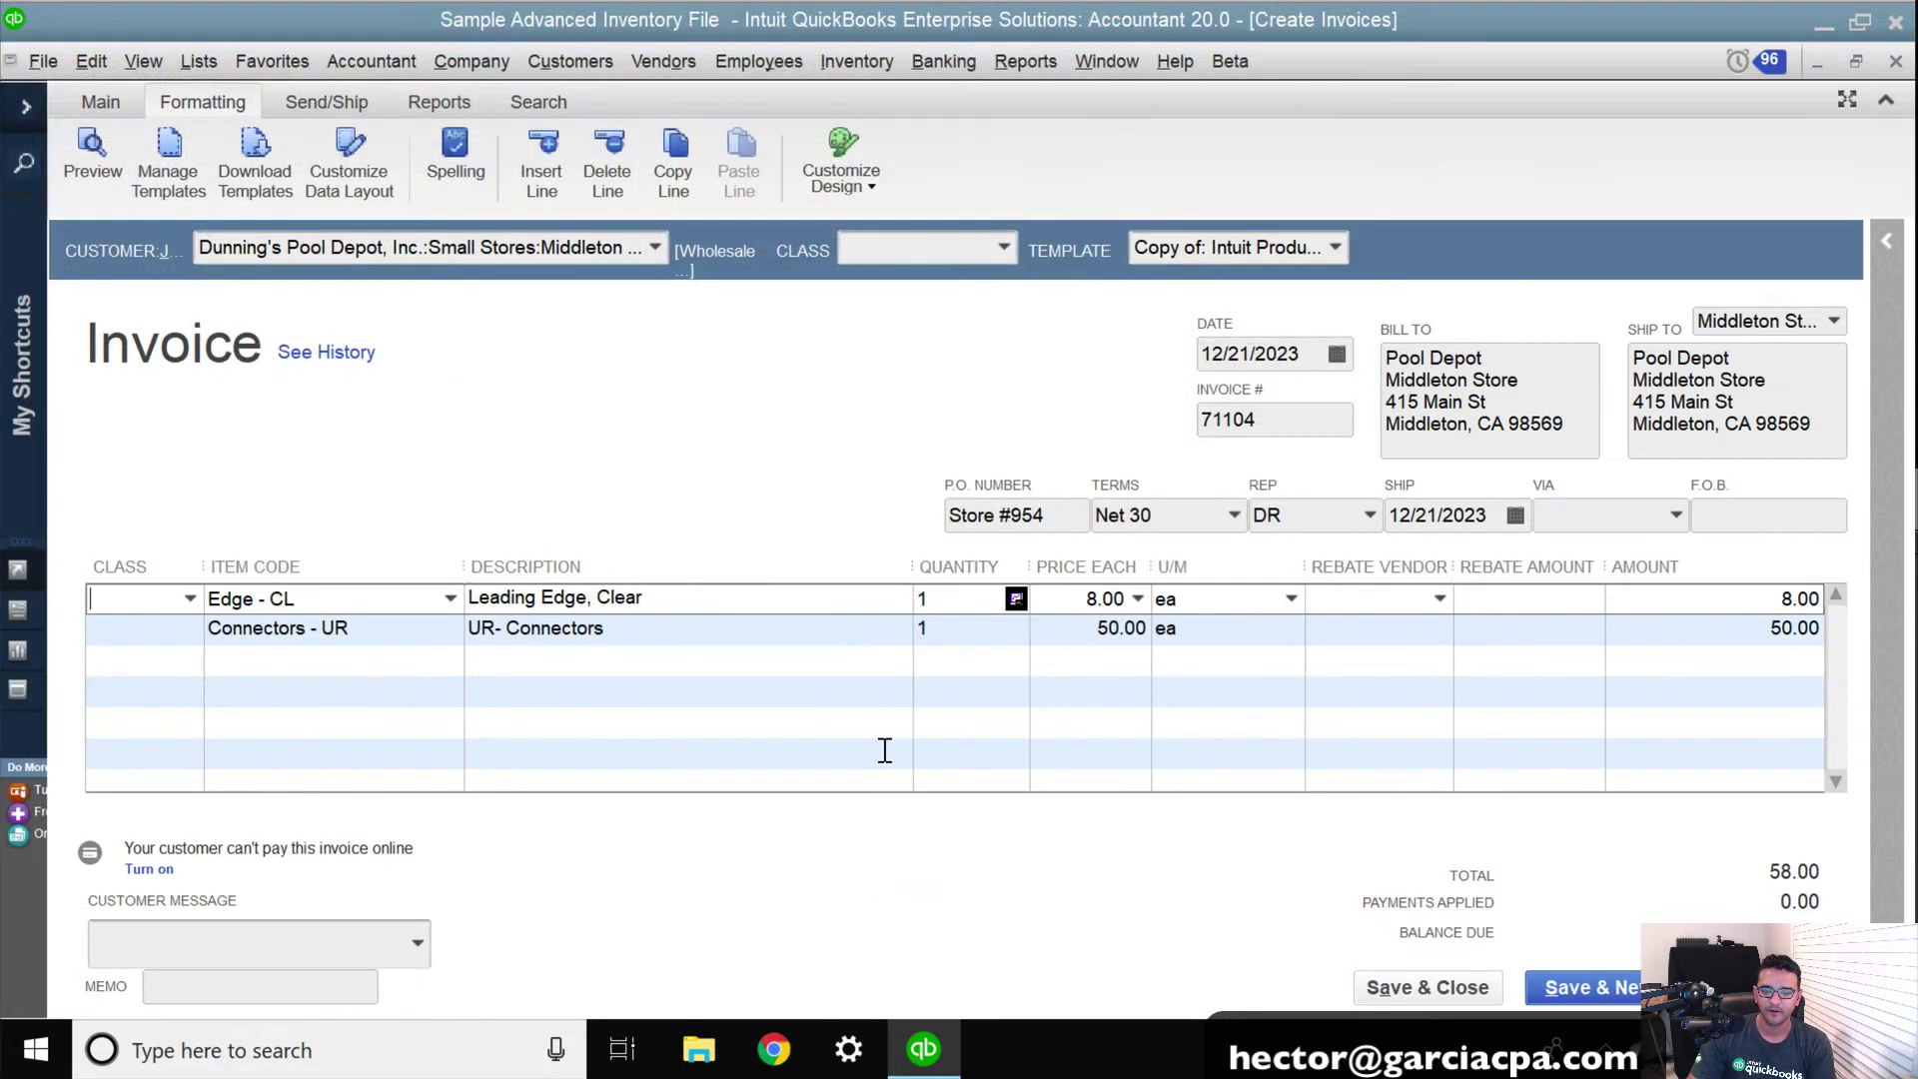
Step: Give the Edge - CL line rebate vendor VR Vendor with rebate amount 2
{"action": "left_click", "coordinate": [1450, 607]}
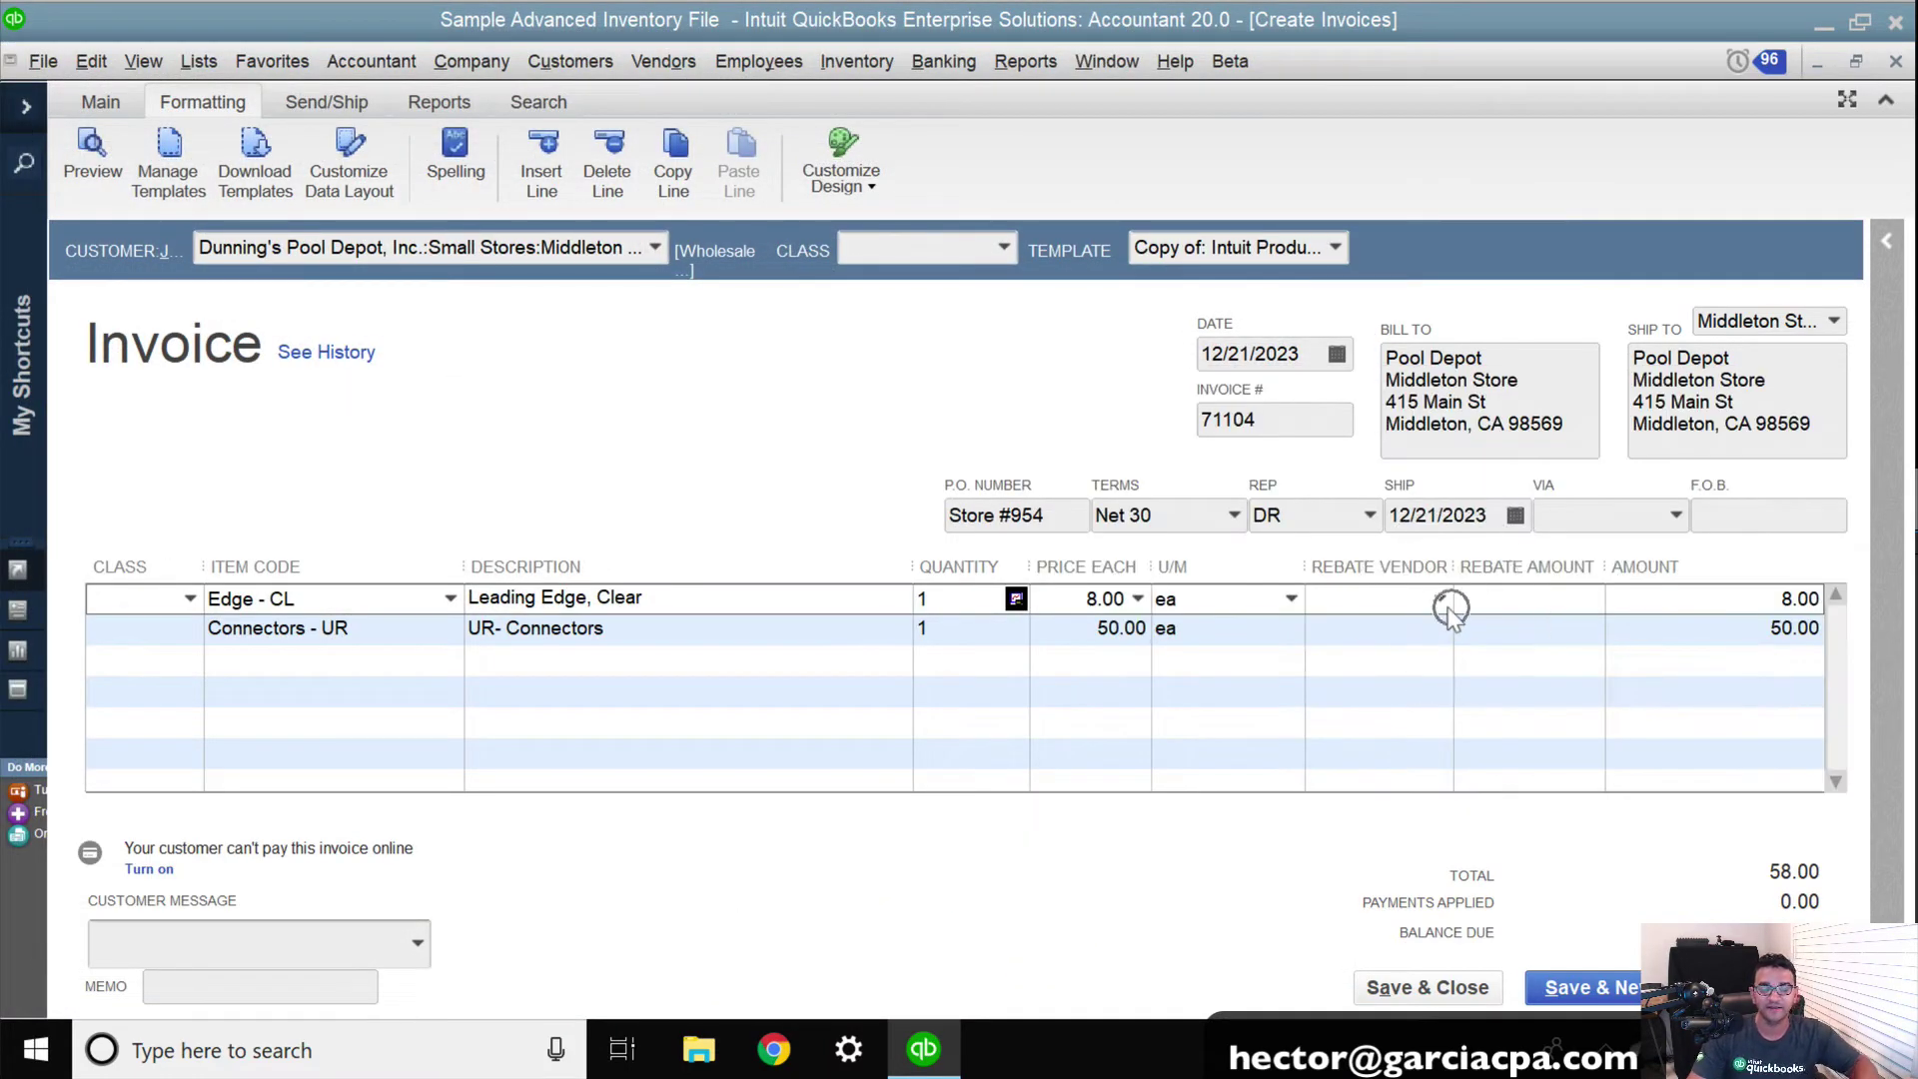
{"action": "left_click", "coordinate": [1440, 601]}
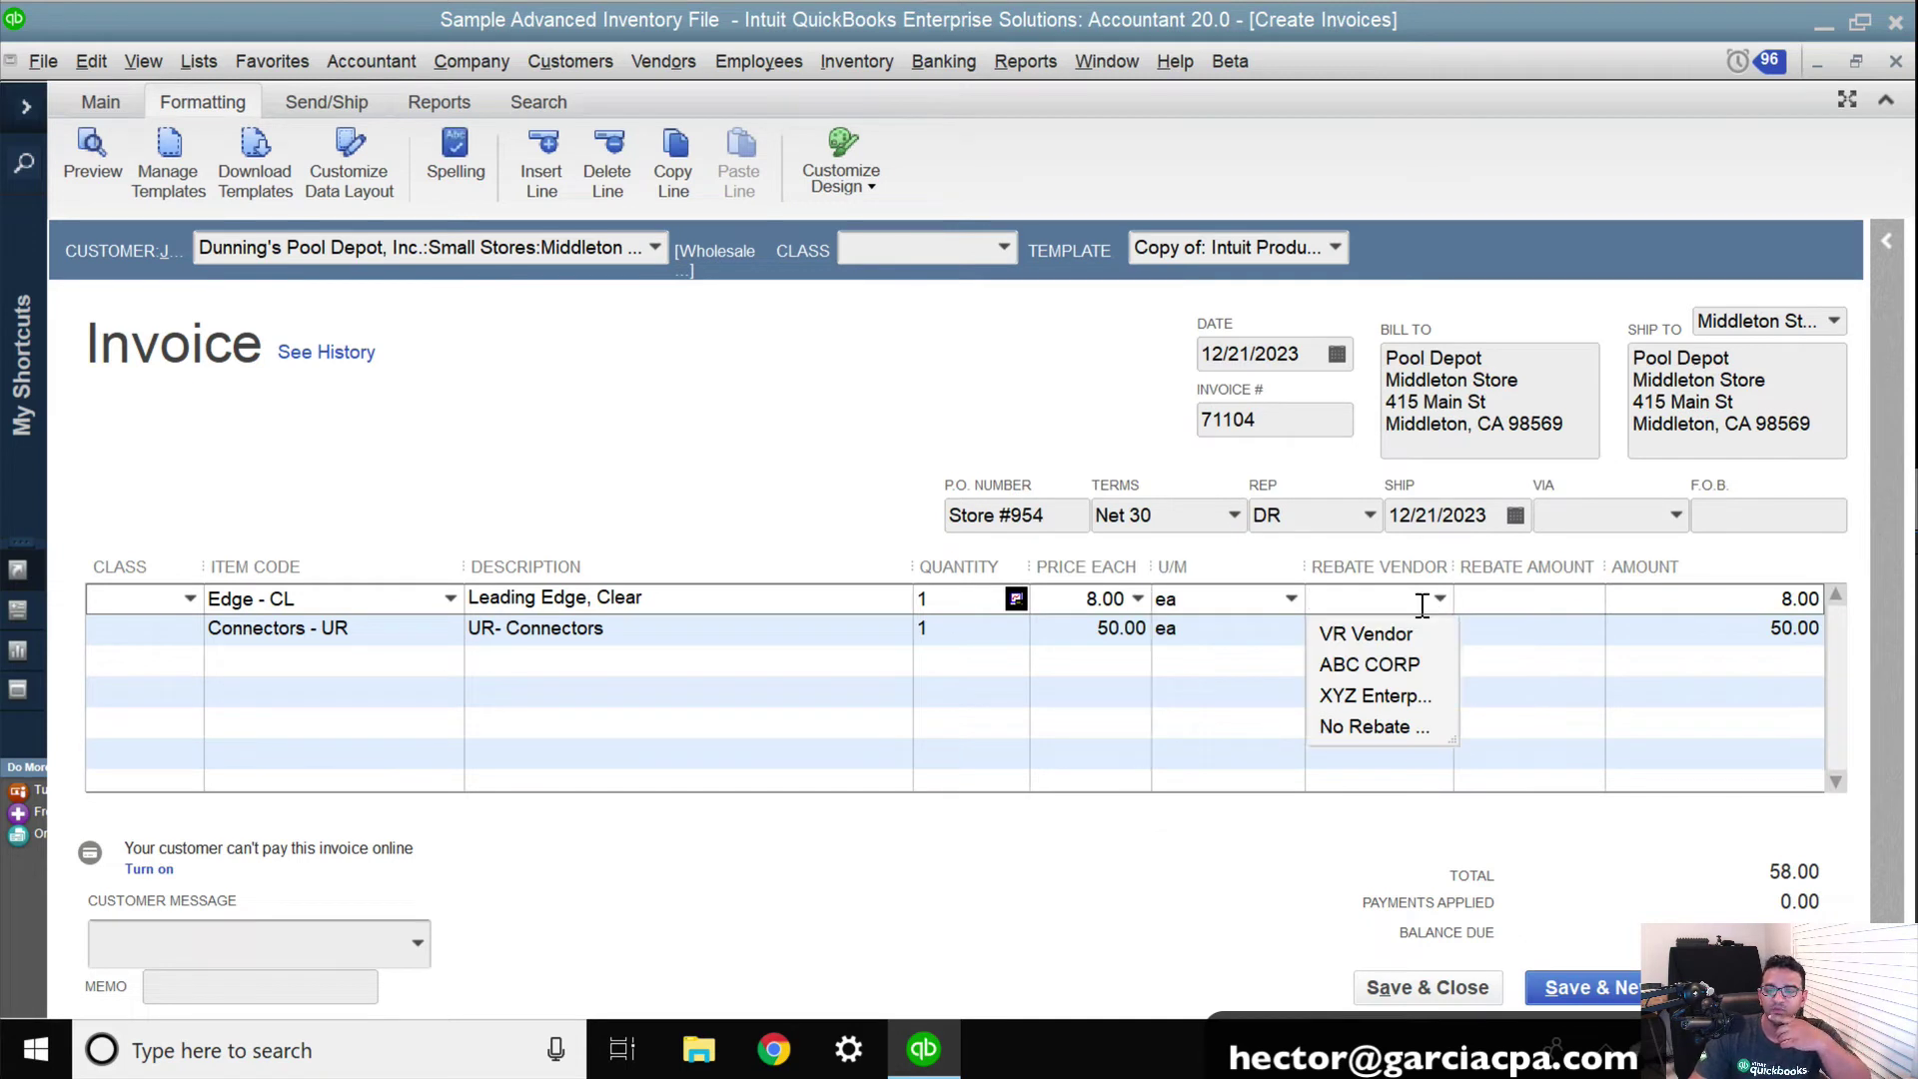
{"action": "left_click", "coordinate": [1395, 647]}
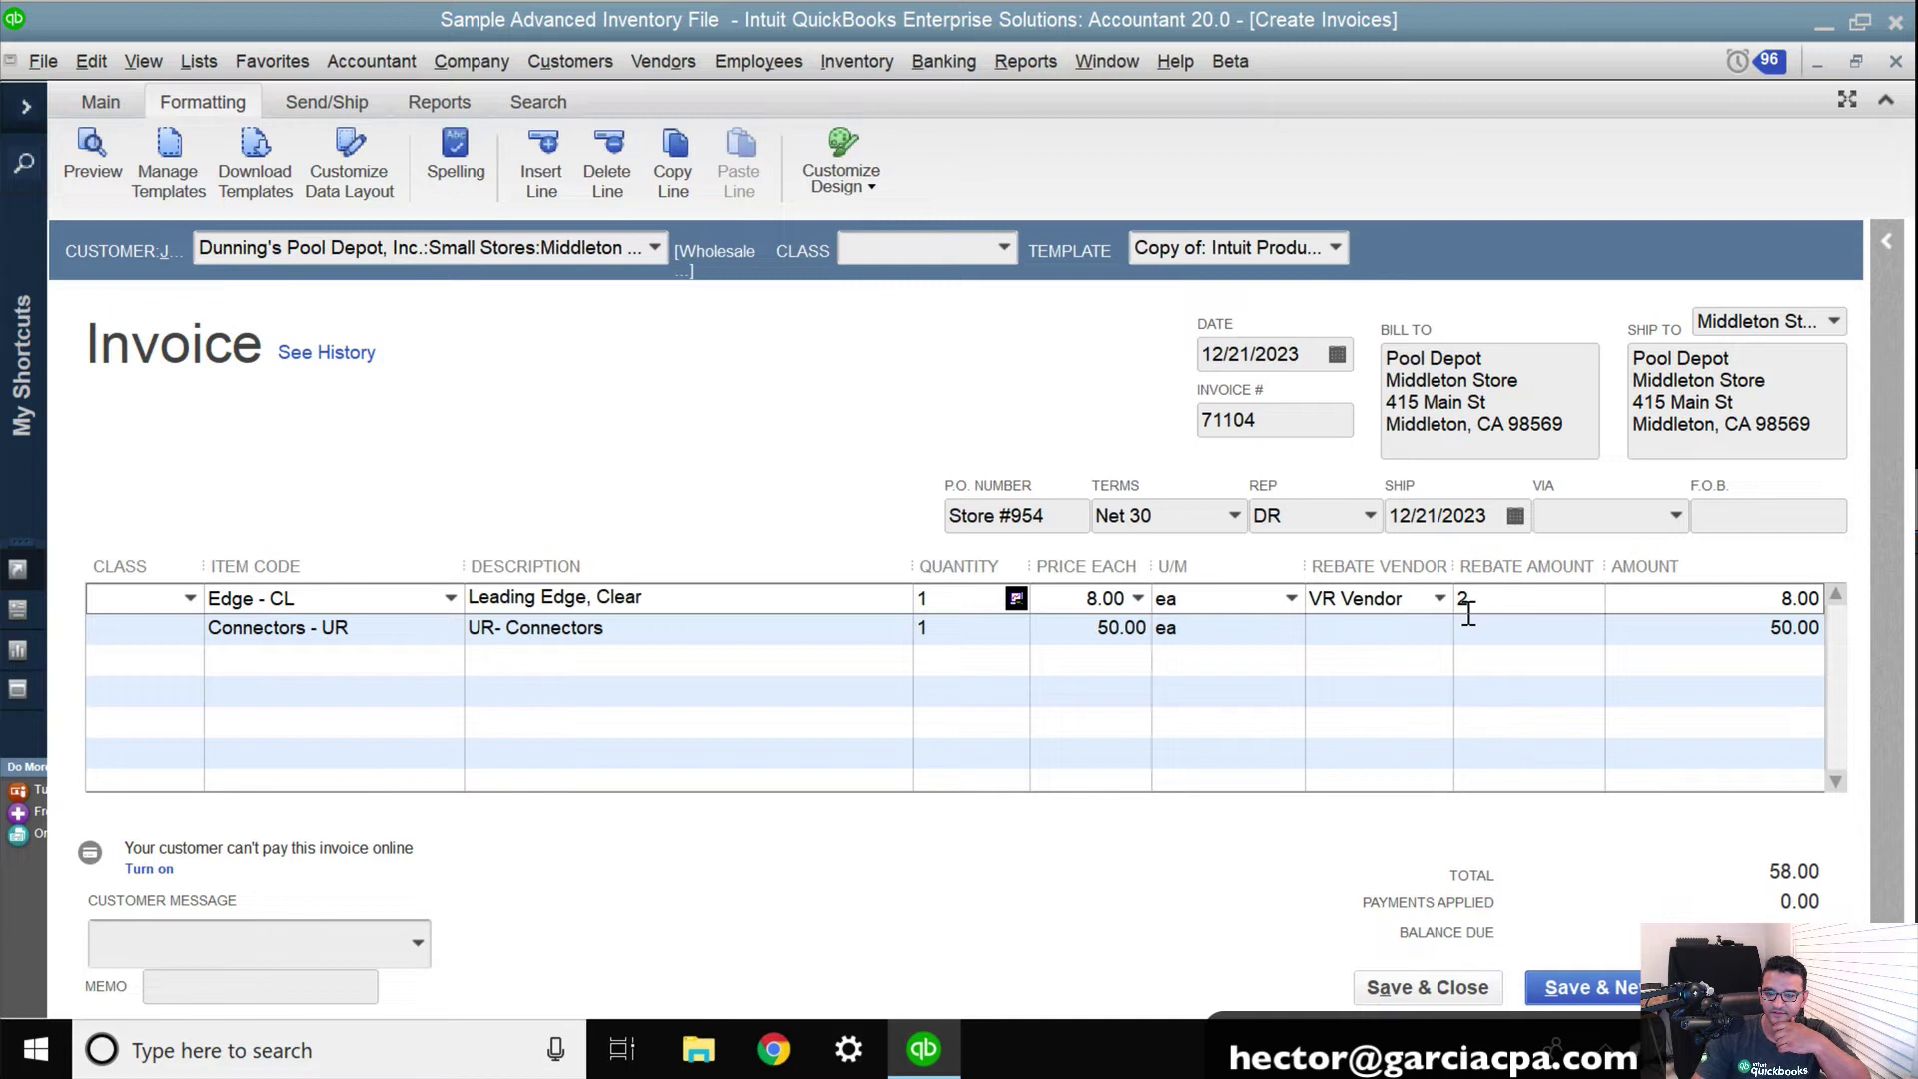
{"action": "left_click", "coordinate": [1397, 624]}
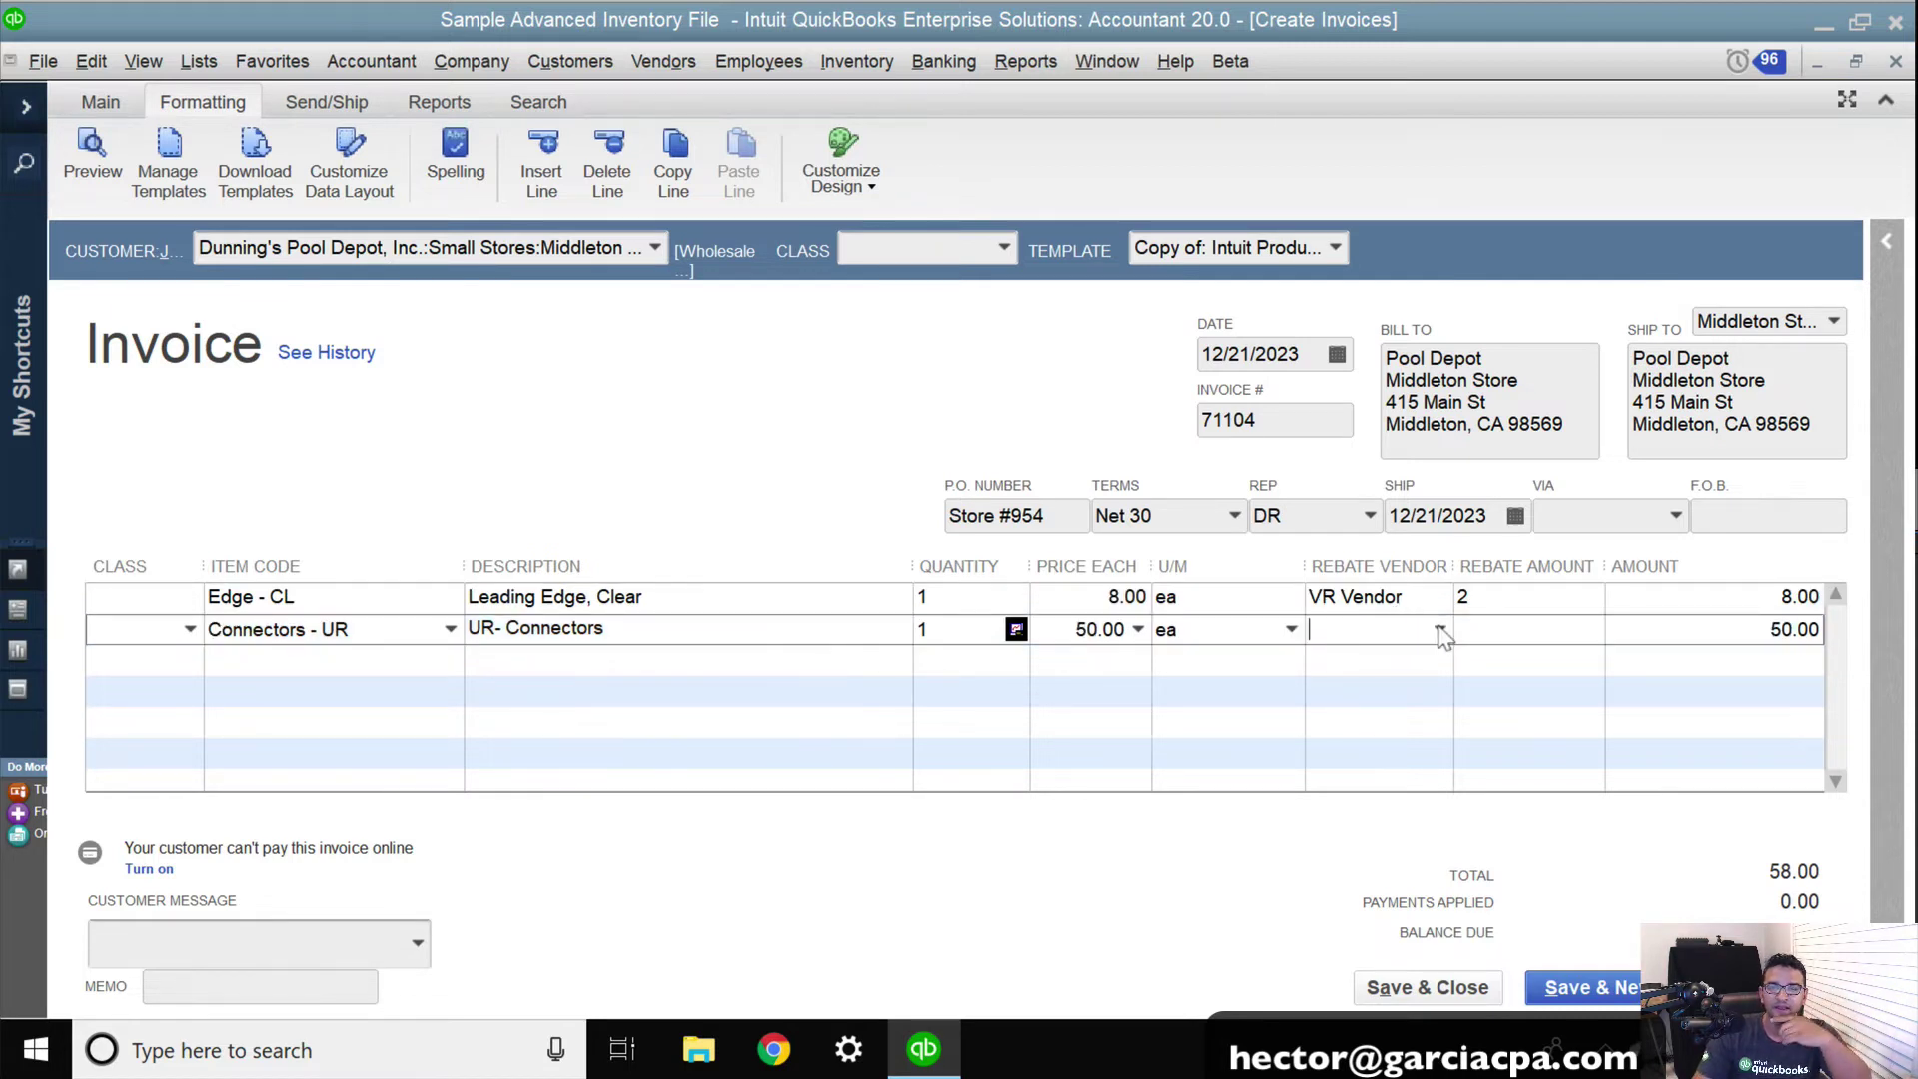
Step: Give the Connectors - UR line rebate vendor ABC CORP with amount 7, and widen the Rebate Vendor column
{"action": "left_click", "coordinate": [1439, 628]}
{"action": "left_click", "coordinate": [1388, 705]}
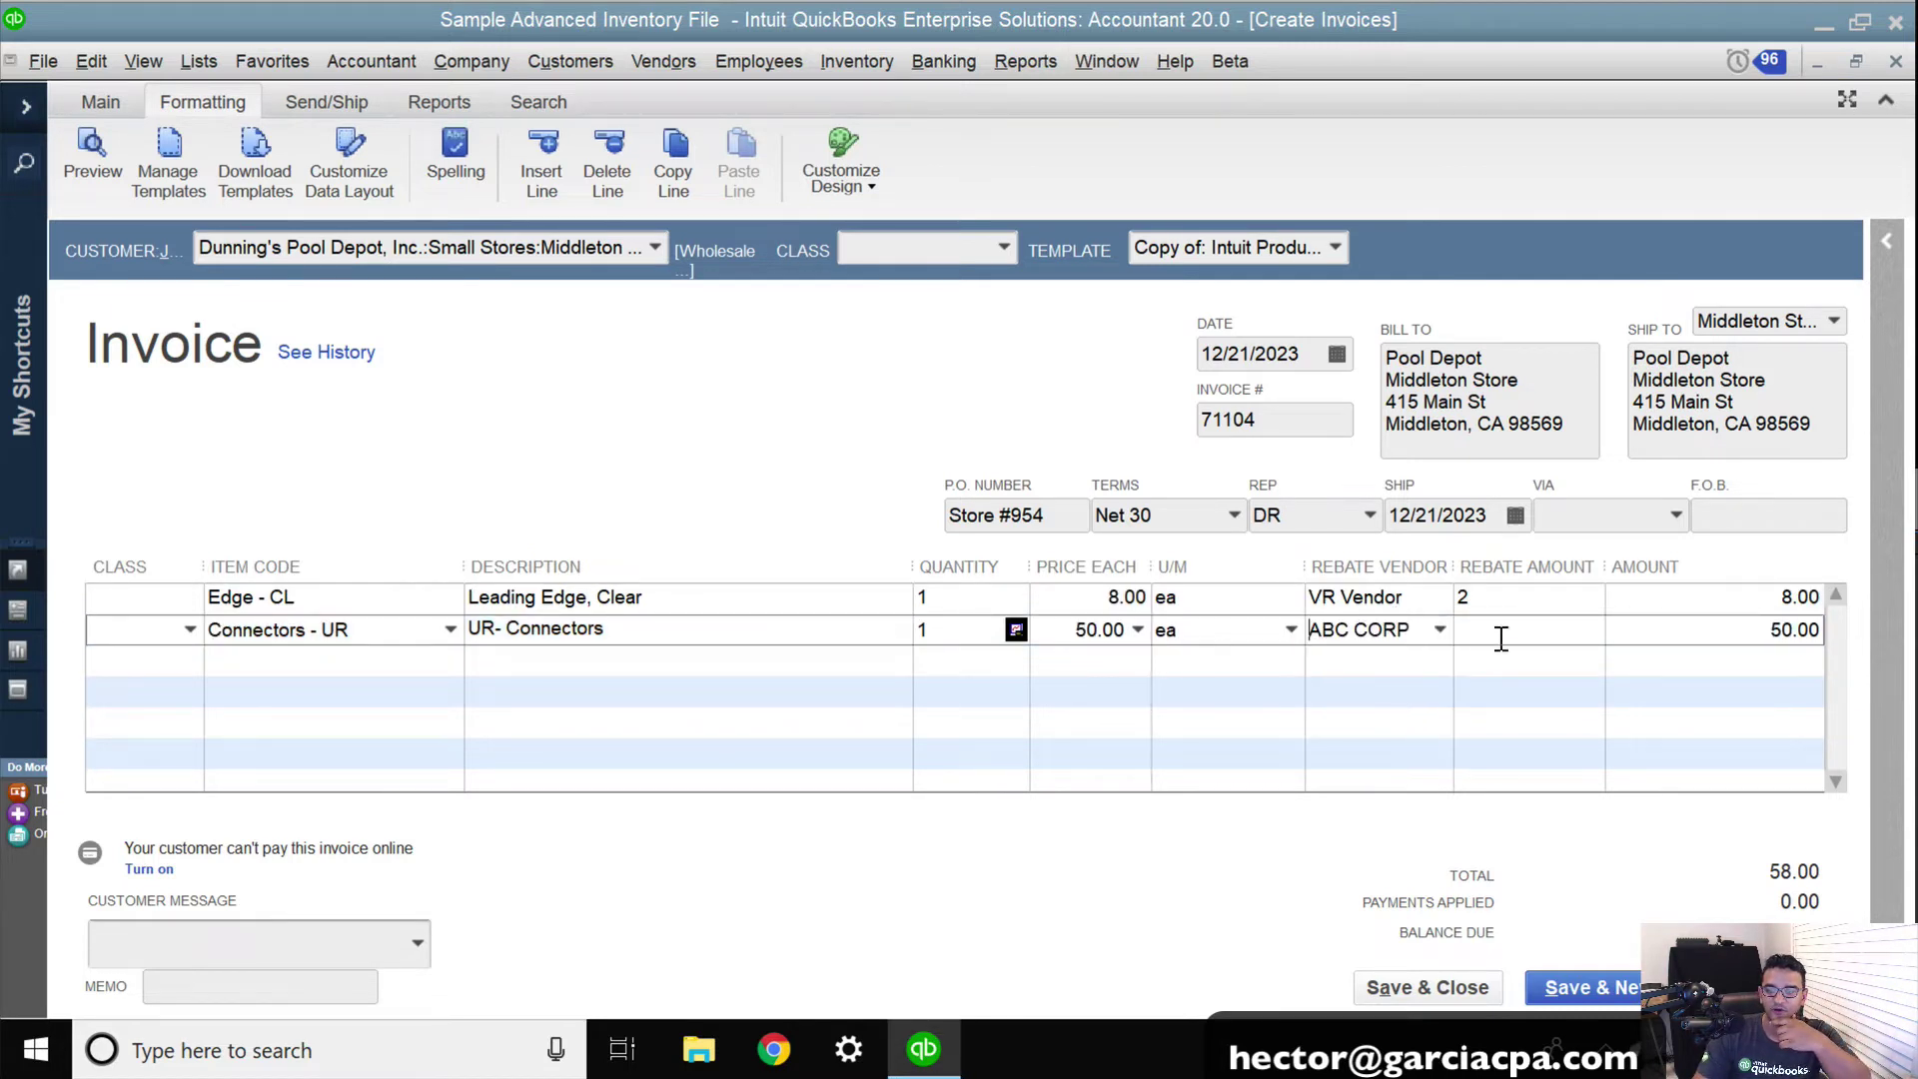
{"action": "left_click", "coordinate": [1508, 629]}
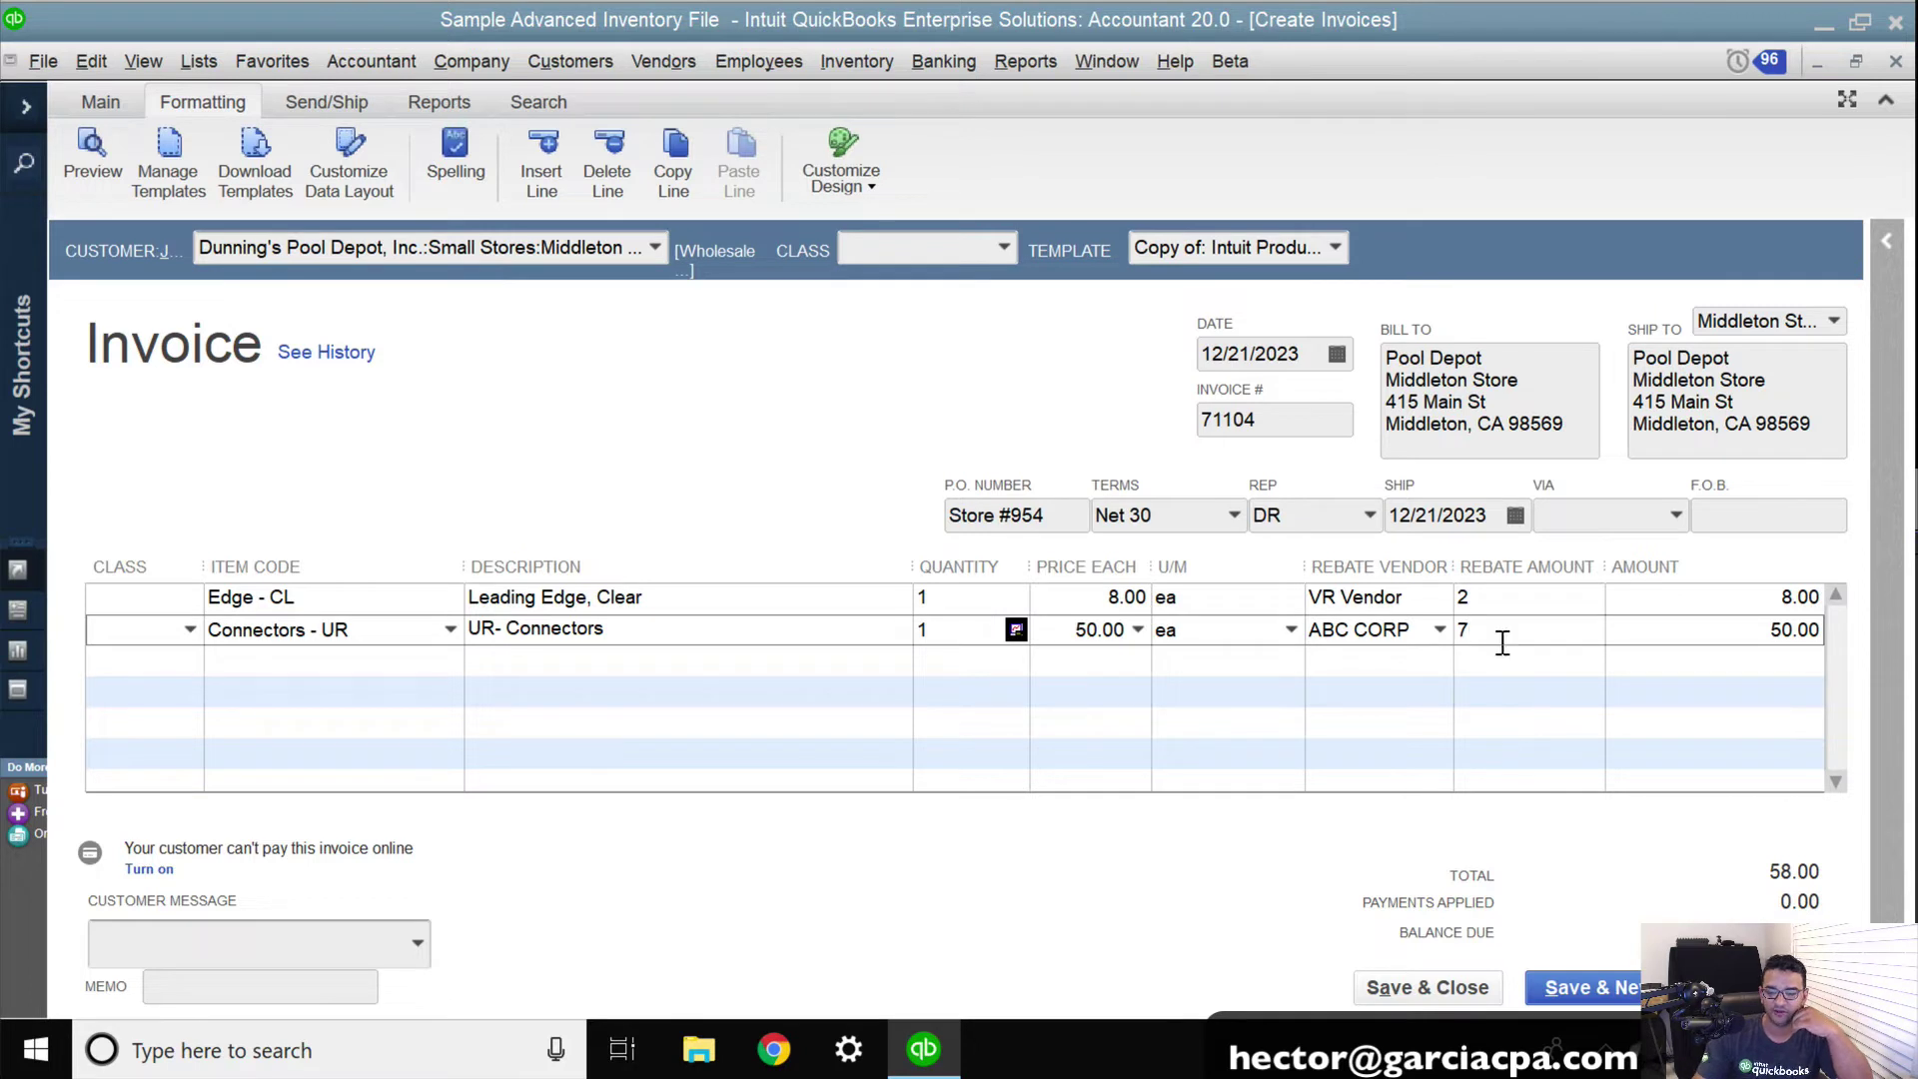
{"action": "left_click_drag", "start_coordinate": [1455, 566], "coordinate": [1485, 566]}
{"action": "left_click", "coordinate": [1468, 598]}
{"action": "left_click", "coordinate": [1472, 599]}
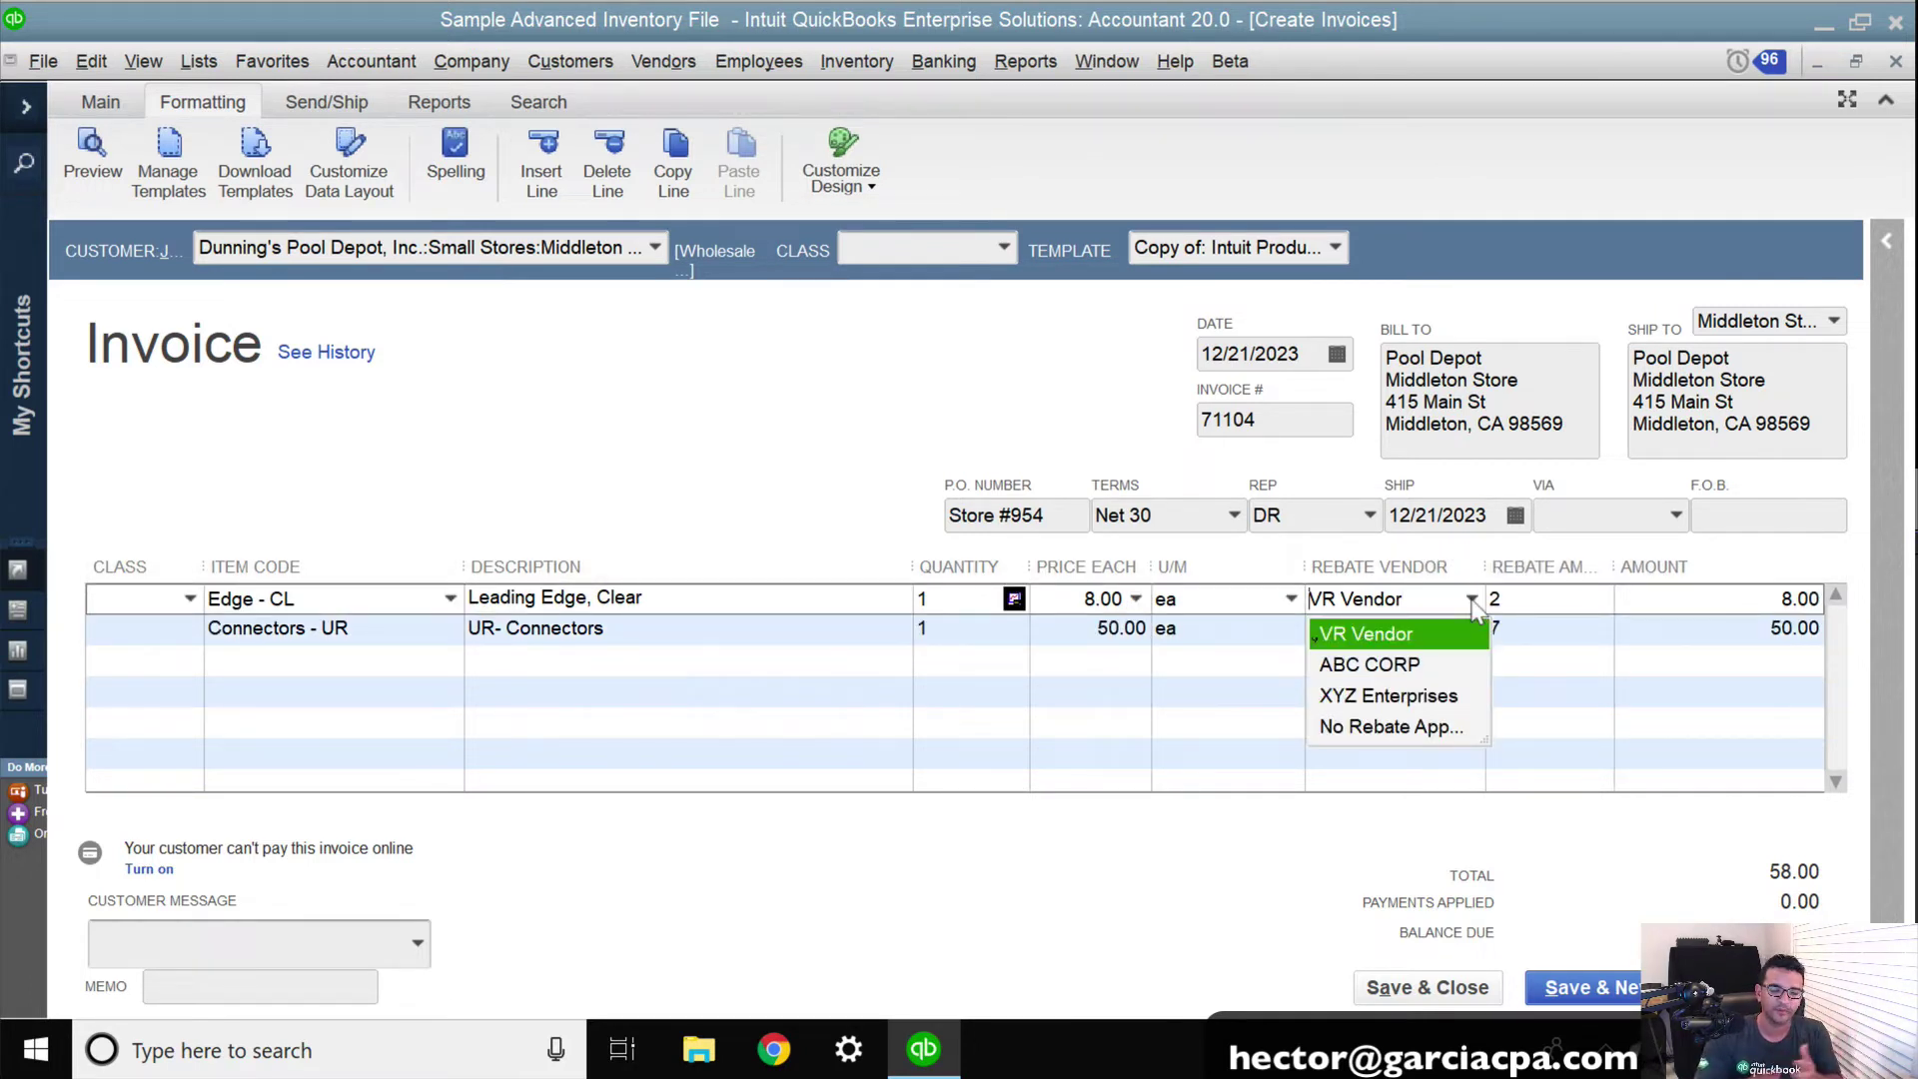
{"action": "left_click_drag", "start_coordinate": [1446, 598], "coordinate": [1199, 587]}
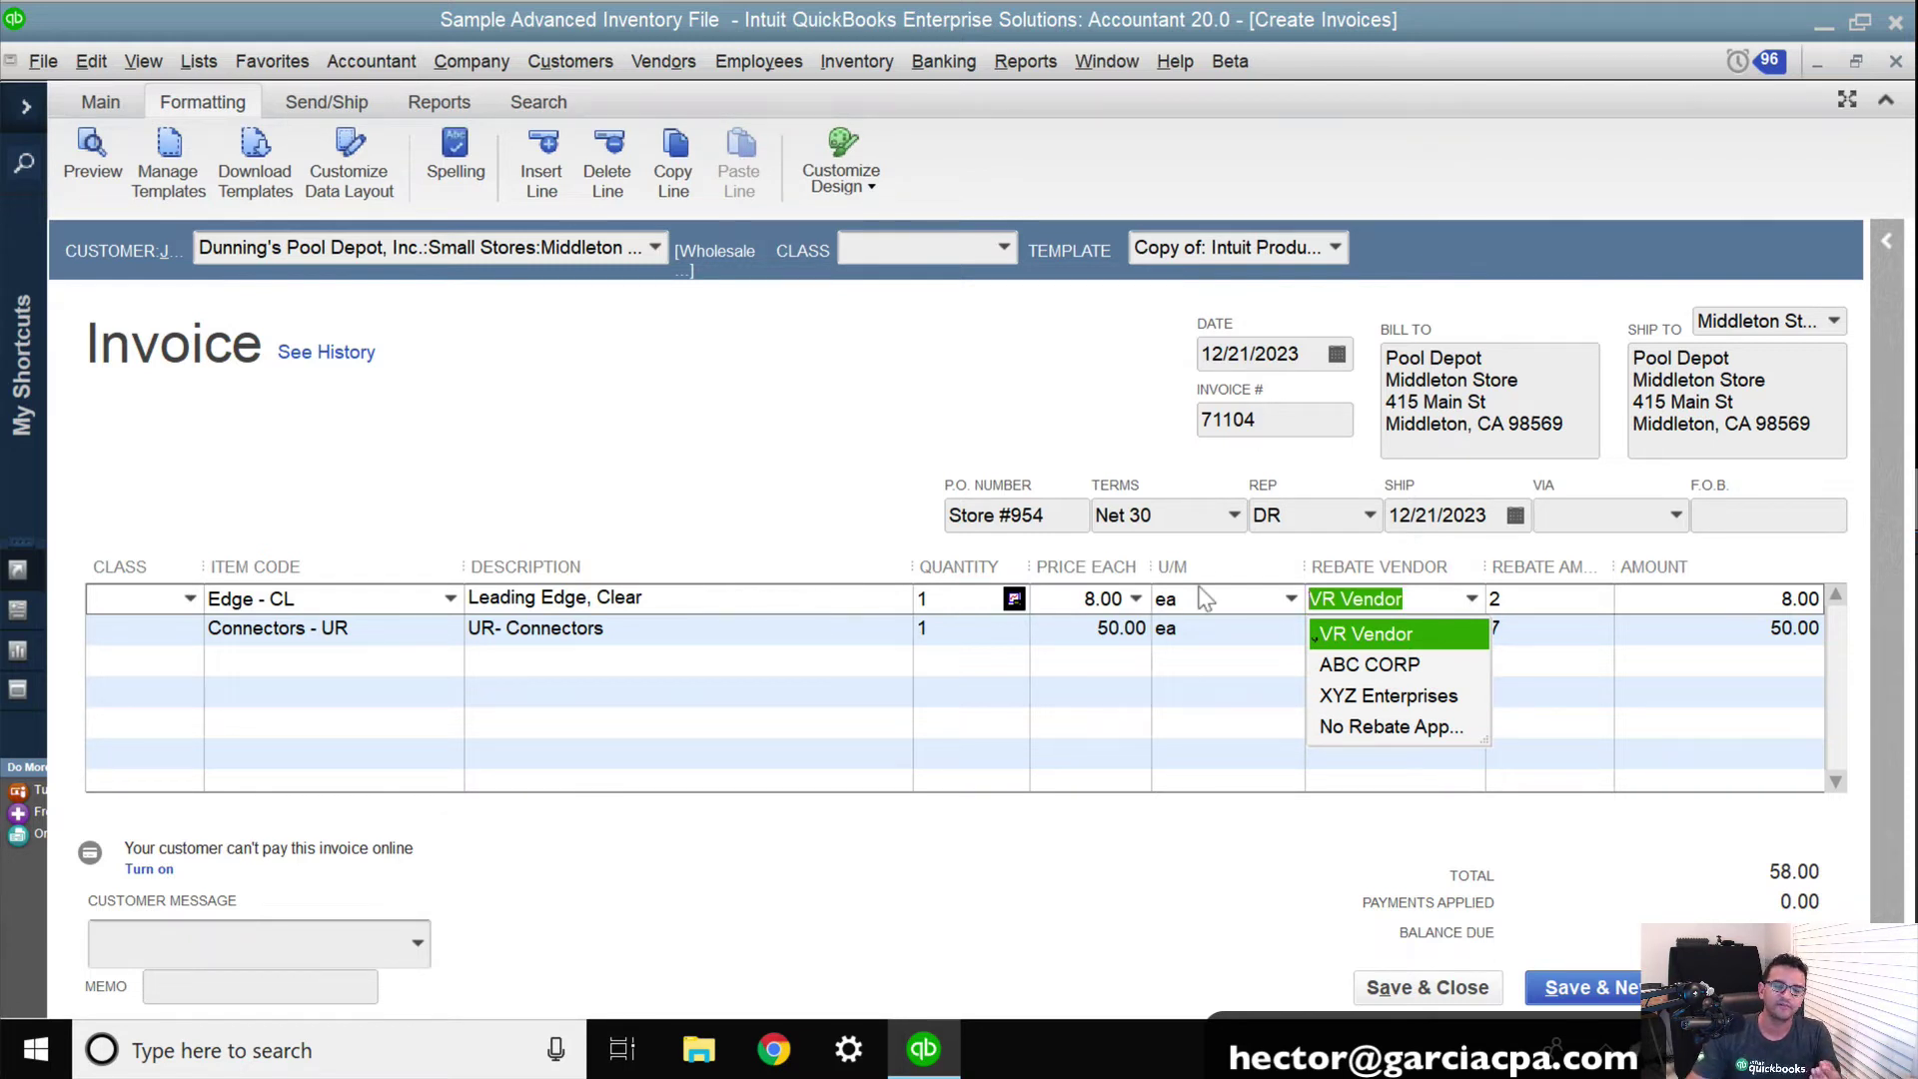
{"action": "left_click", "coordinate": [1426, 598]}
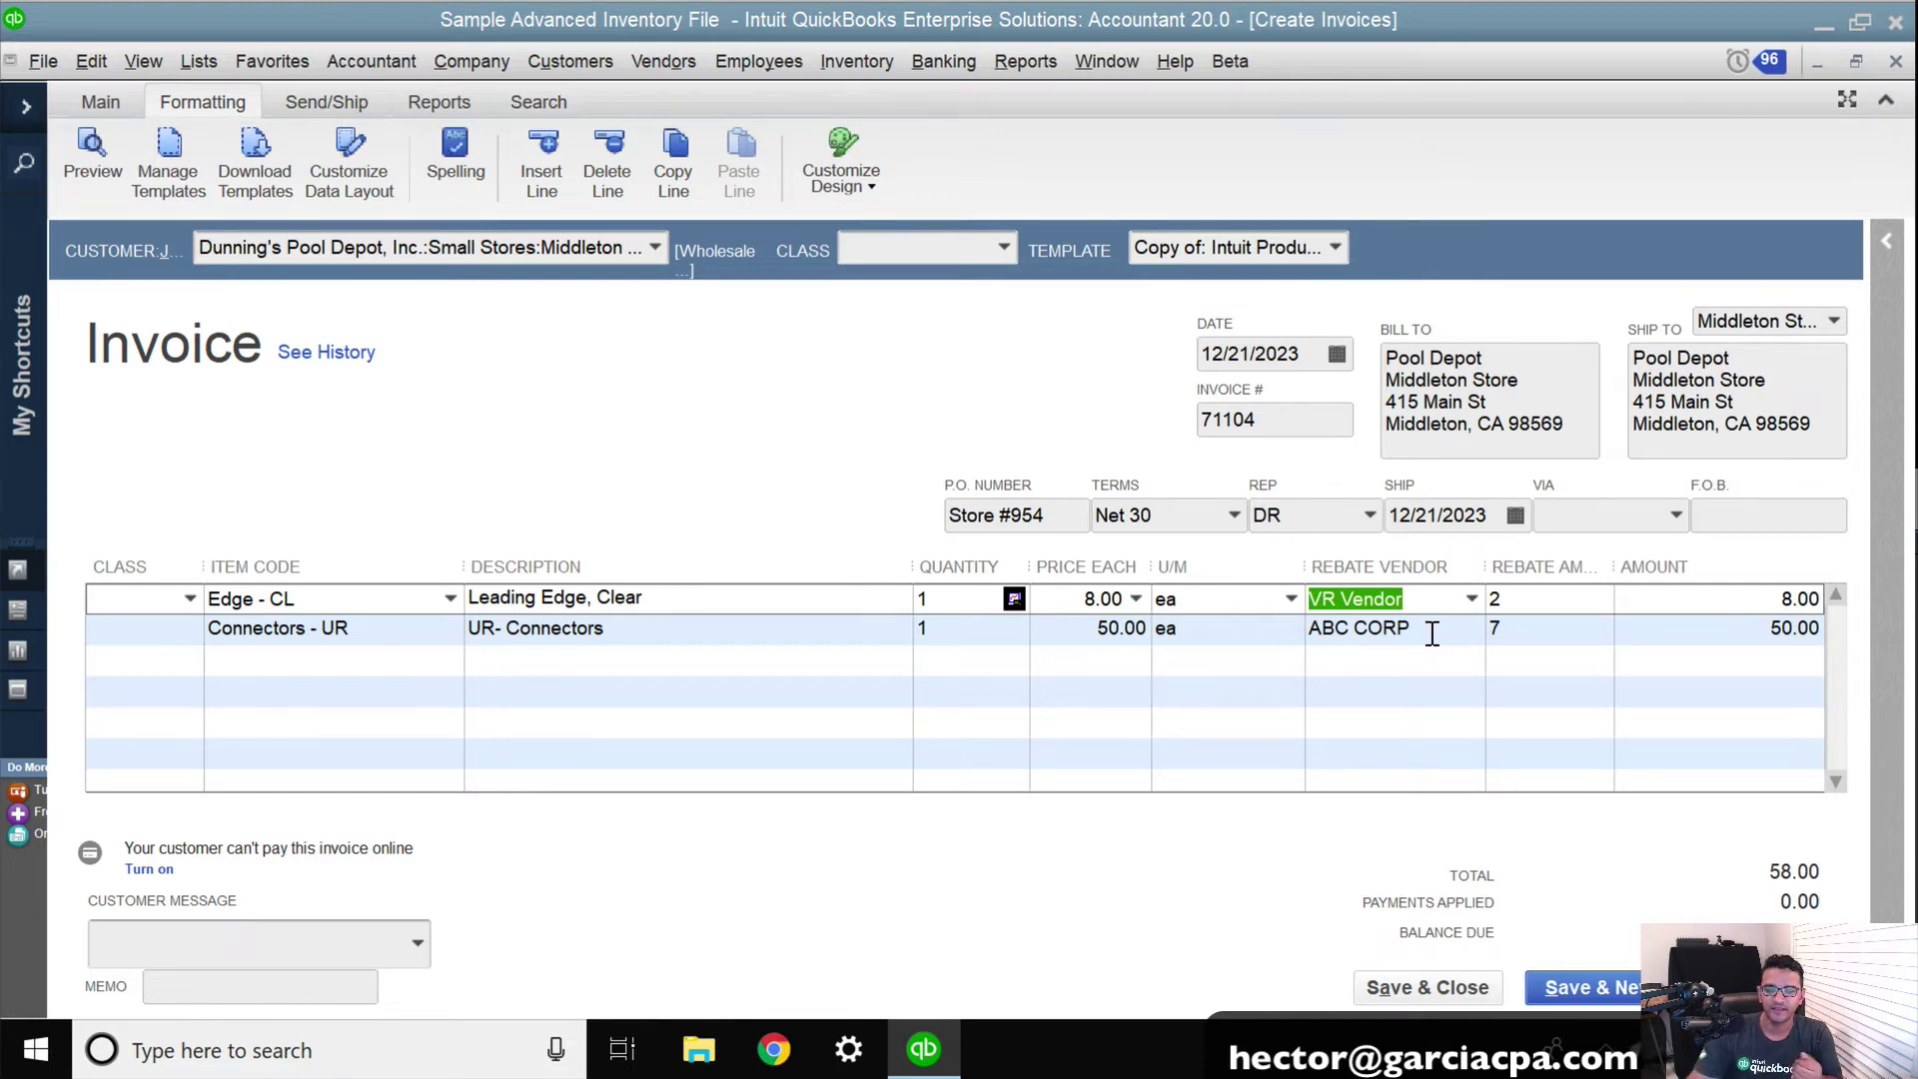
{"action": "left_click", "coordinate": [436, 663]}
Step: Add a Drum - AL line with rebate vendor VR Vendor, rebate amount 8 and price 30.00
{"action": "left_click", "coordinate": [450, 659]}
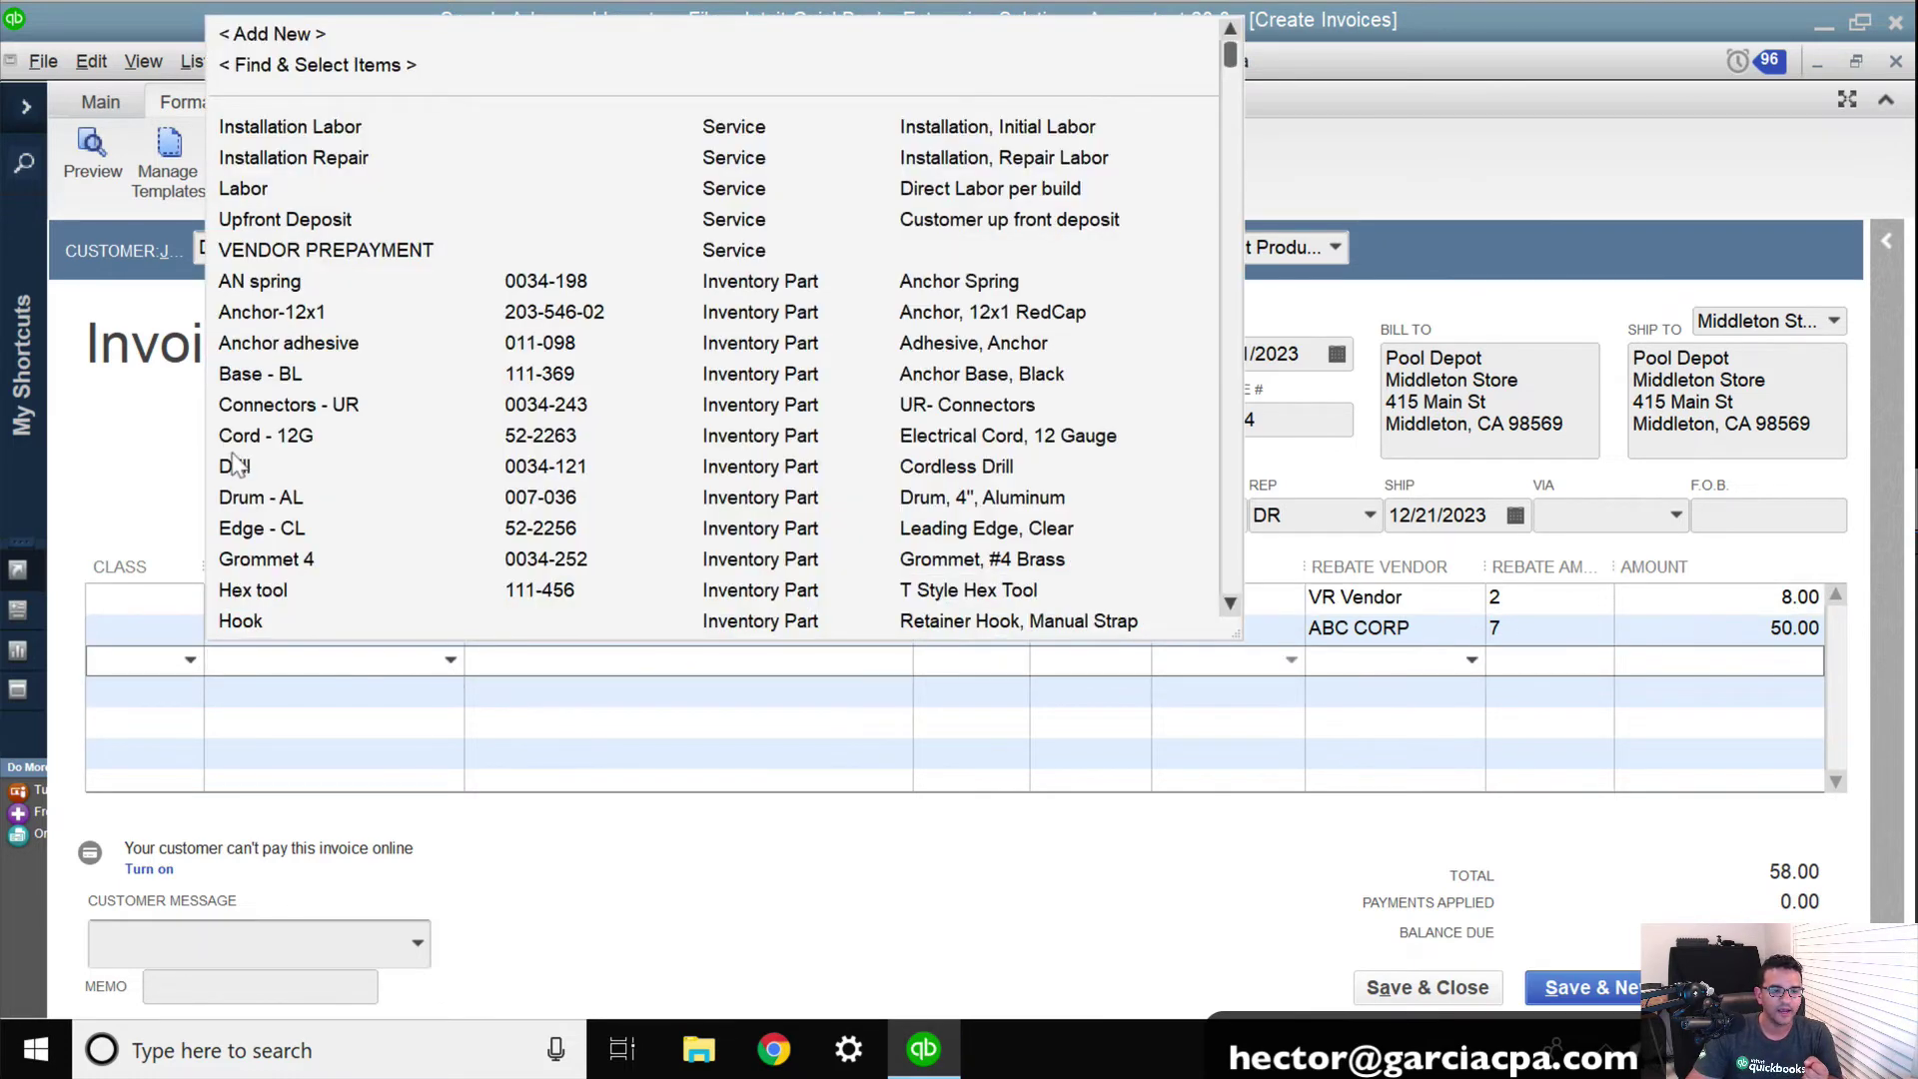
{"action": "left_click", "coordinate": [279, 498]}
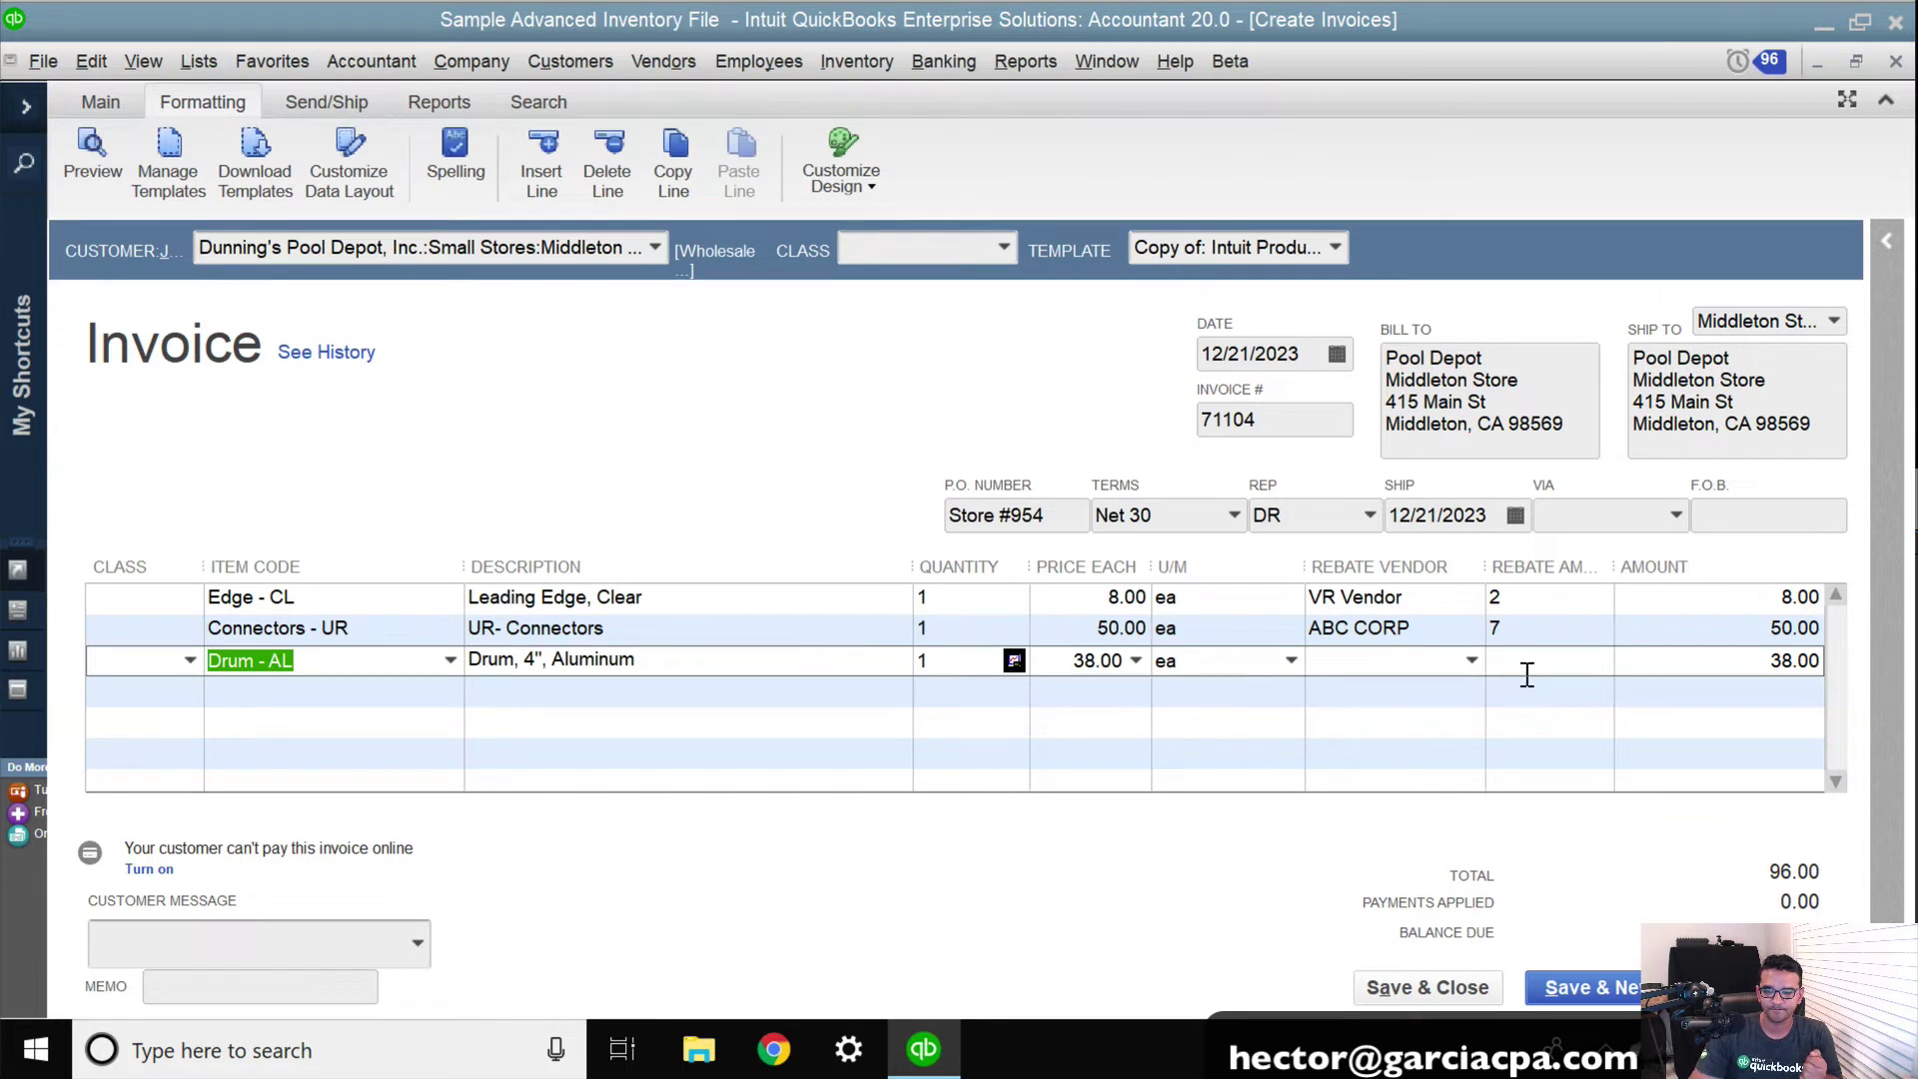
{"action": "left_click", "coordinate": [1391, 663]}
{"action": "left_click", "coordinate": [1470, 660]}
{"action": "left_click", "coordinate": [1473, 694]}
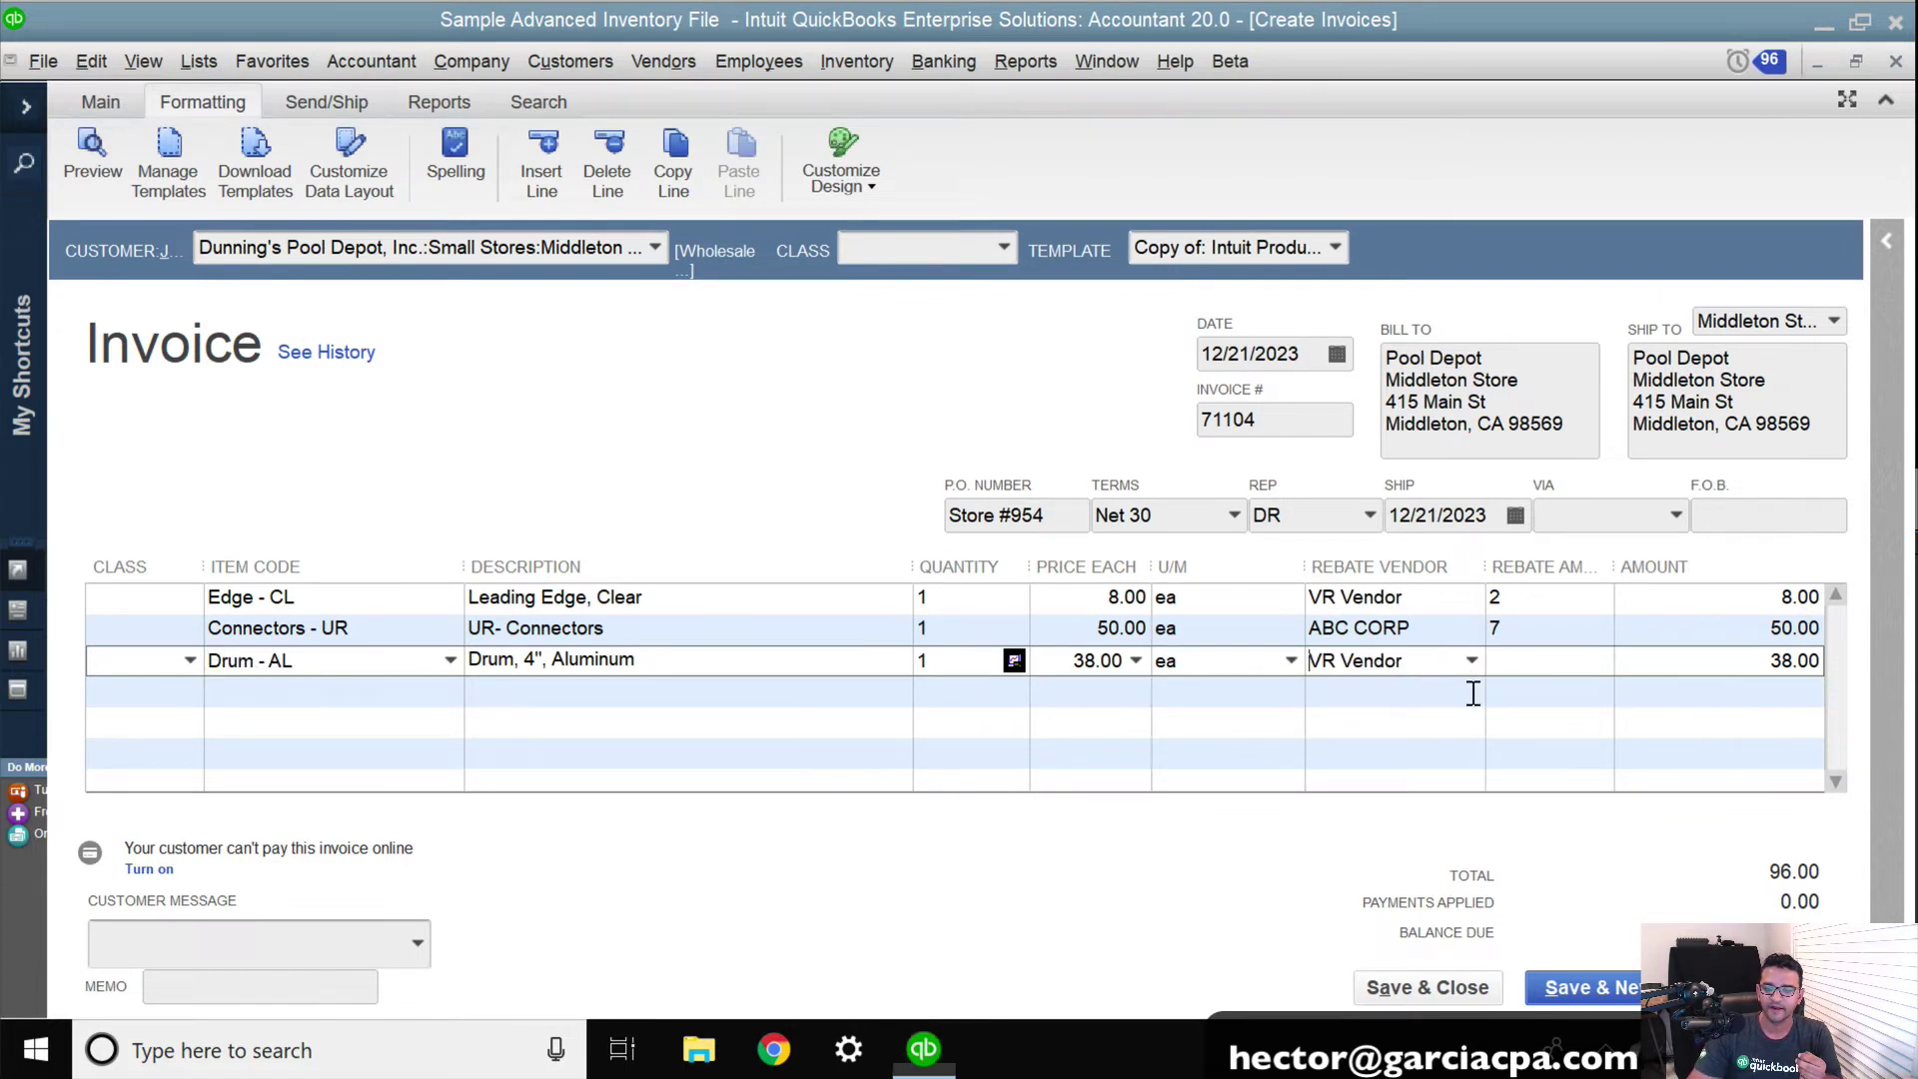
{"action": "left_click", "coordinate": [1582, 660]}
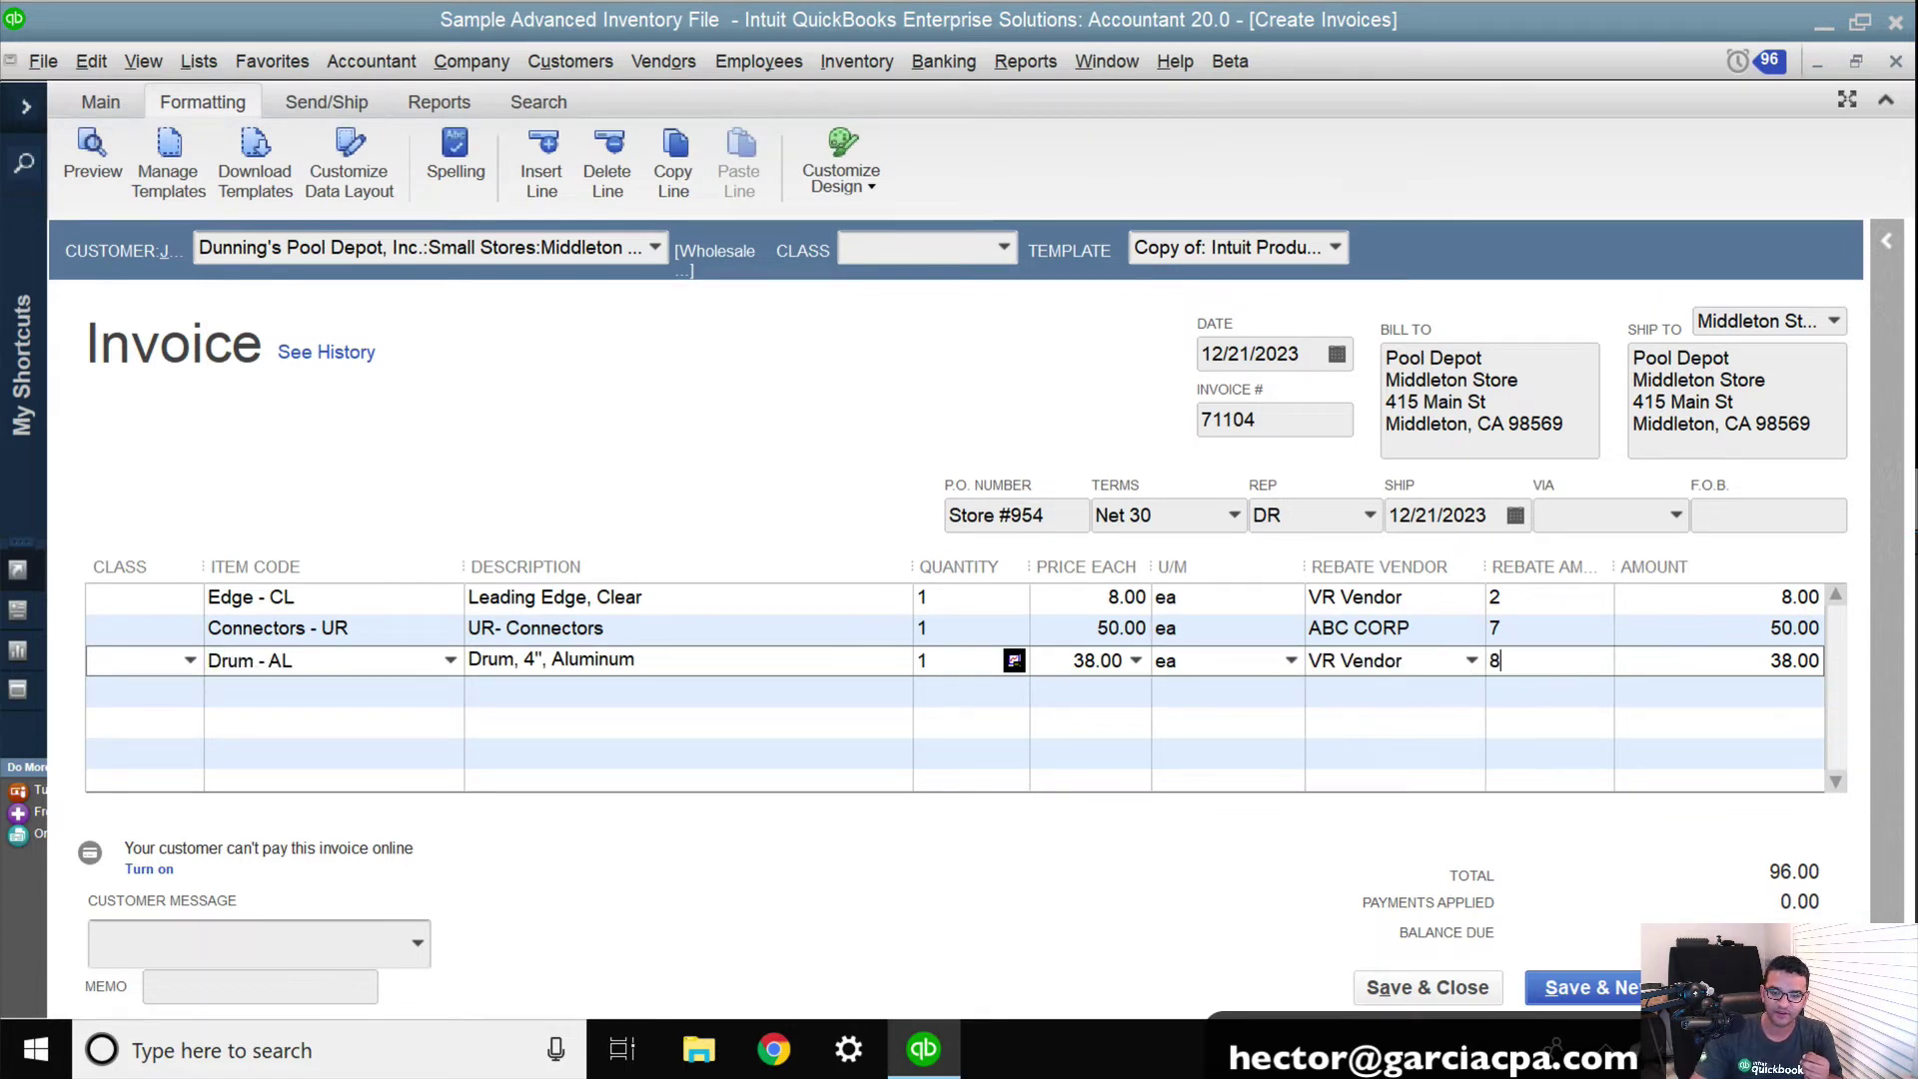
{"action": "left_click", "coordinate": [383, 692]}
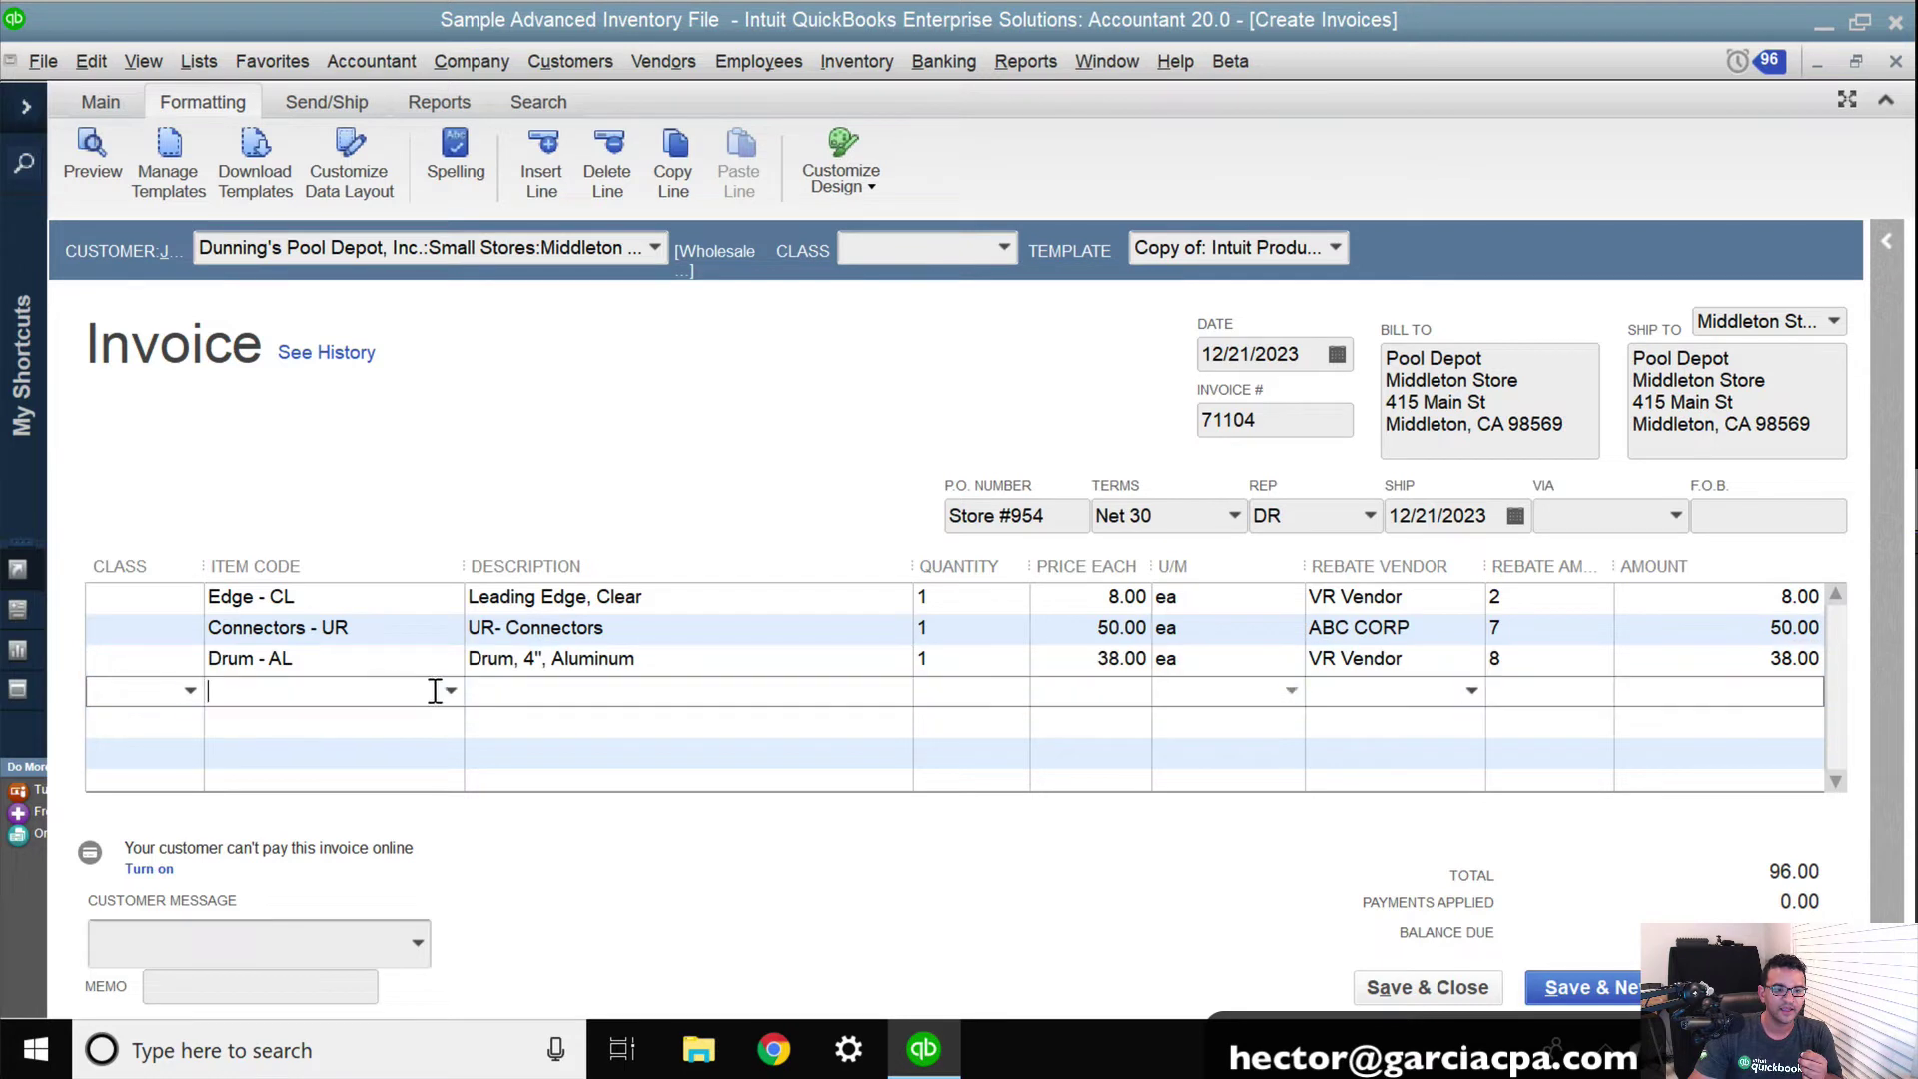
{"action": "left_click", "coordinate": [1104, 657]}
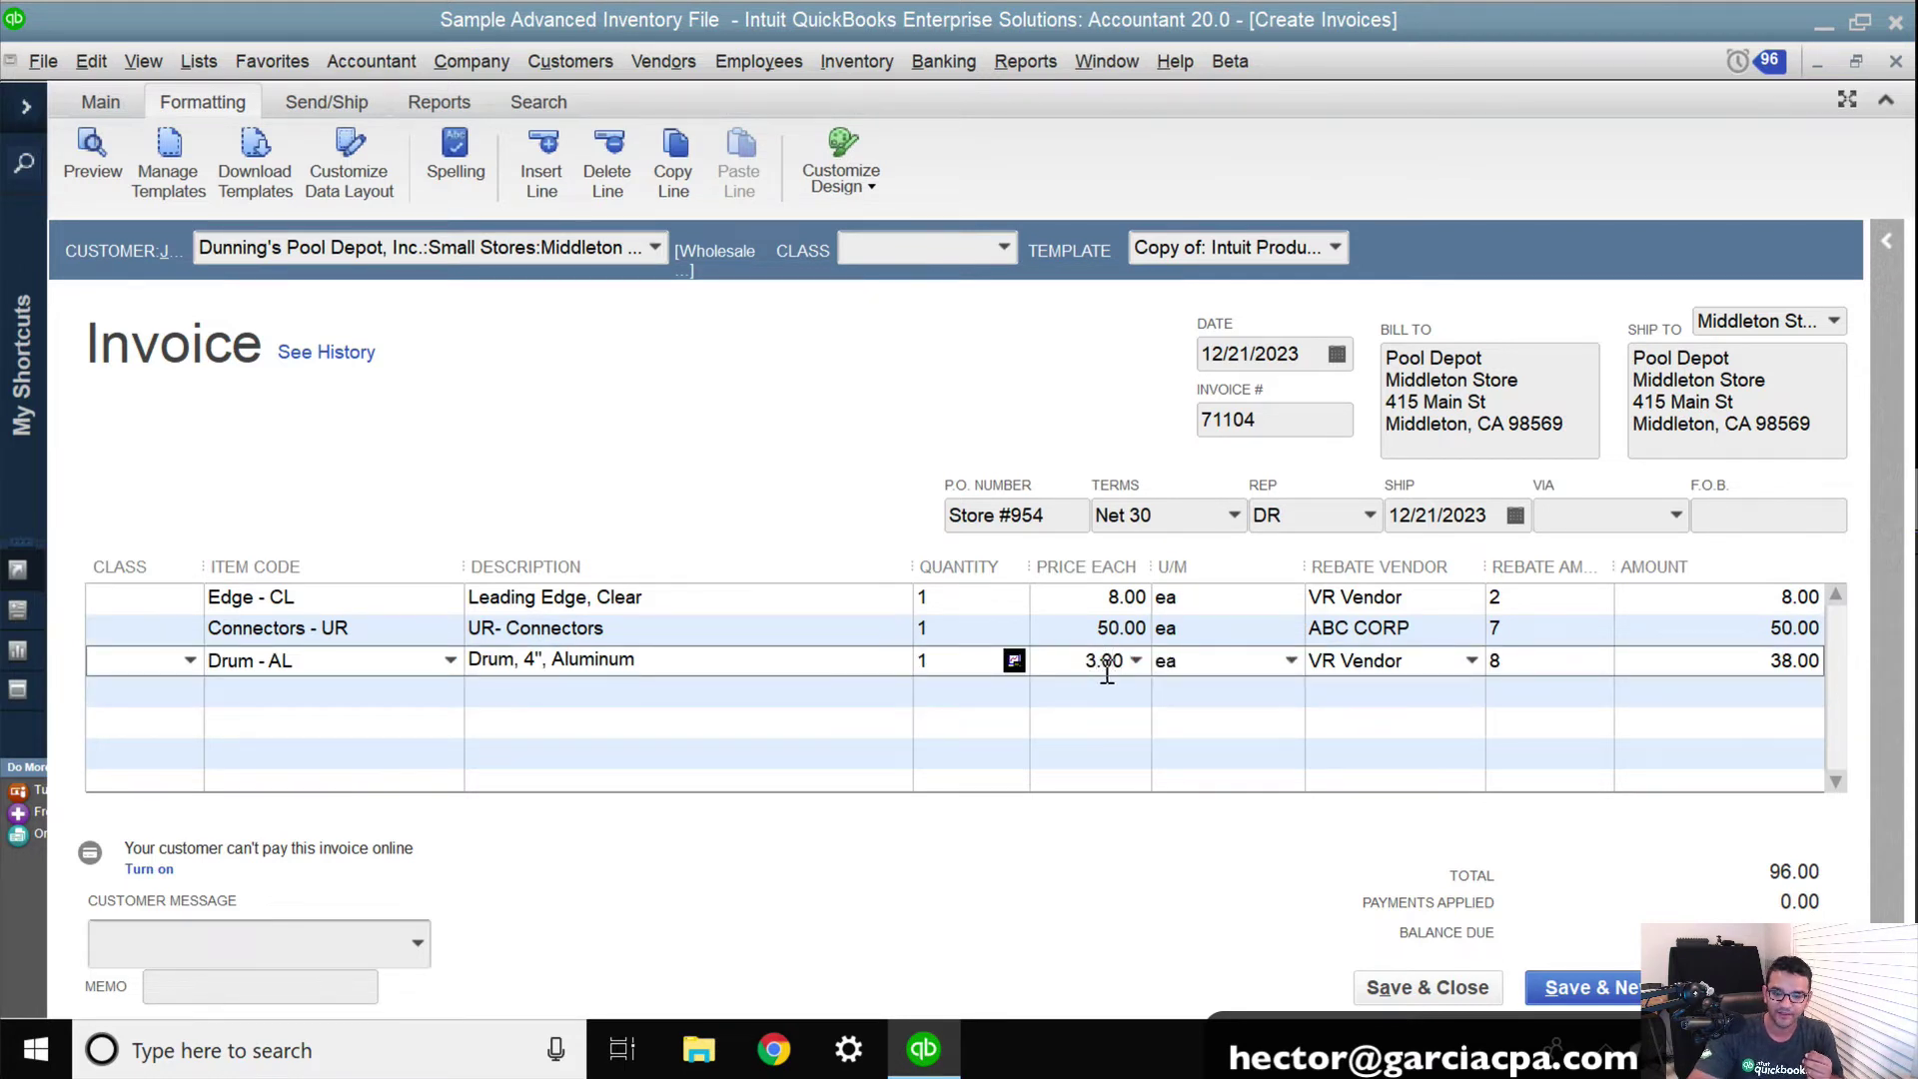
{"action": "left_click", "coordinate": [1097, 691]}
Step: Add a Pedestal - CTR line with rebate amount 75, price 300.00 and rebate vendor ABC CORP
{"action": "left_click", "coordinate": [450, 690]}
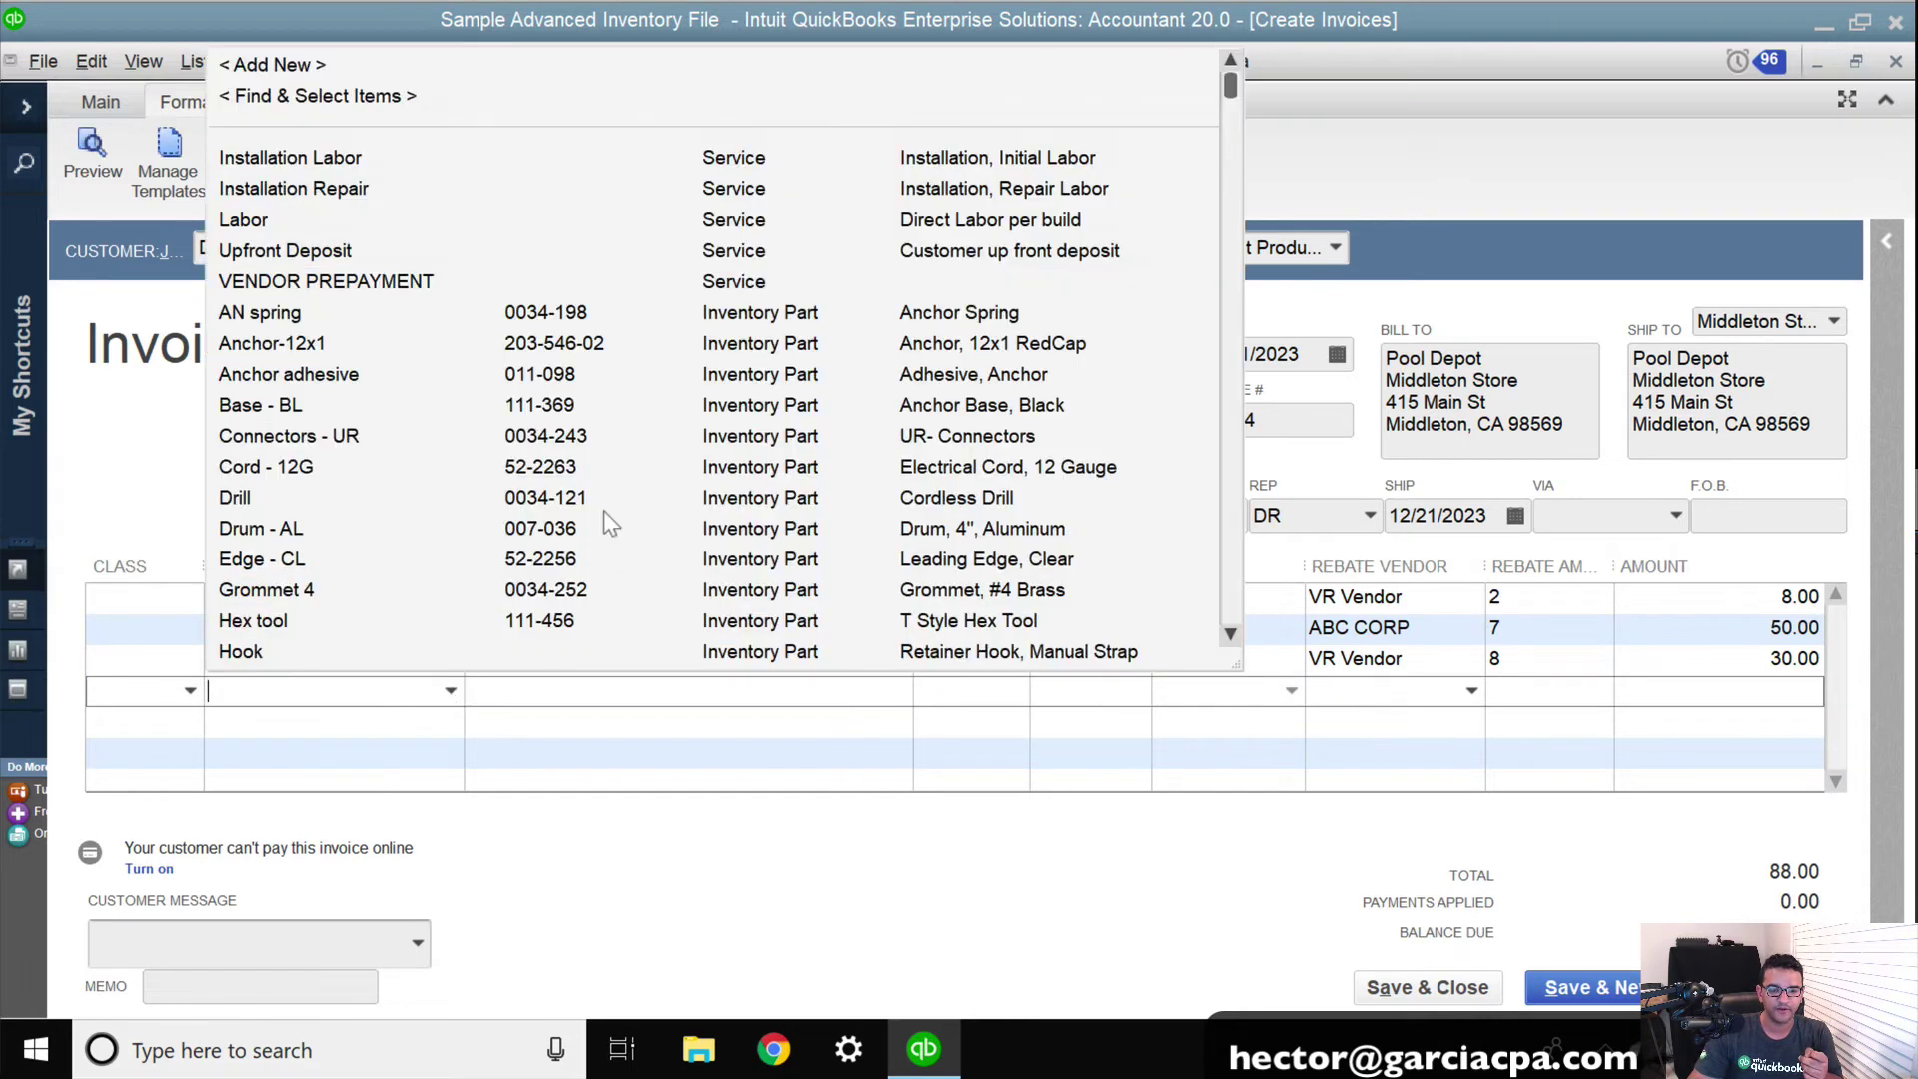
{"action": "scroll", "coordinate": [613, 524], "scroll_direction": "down", "scroll_amount": 3}
{"action": "left_click", "coordinate": [262, 497]}
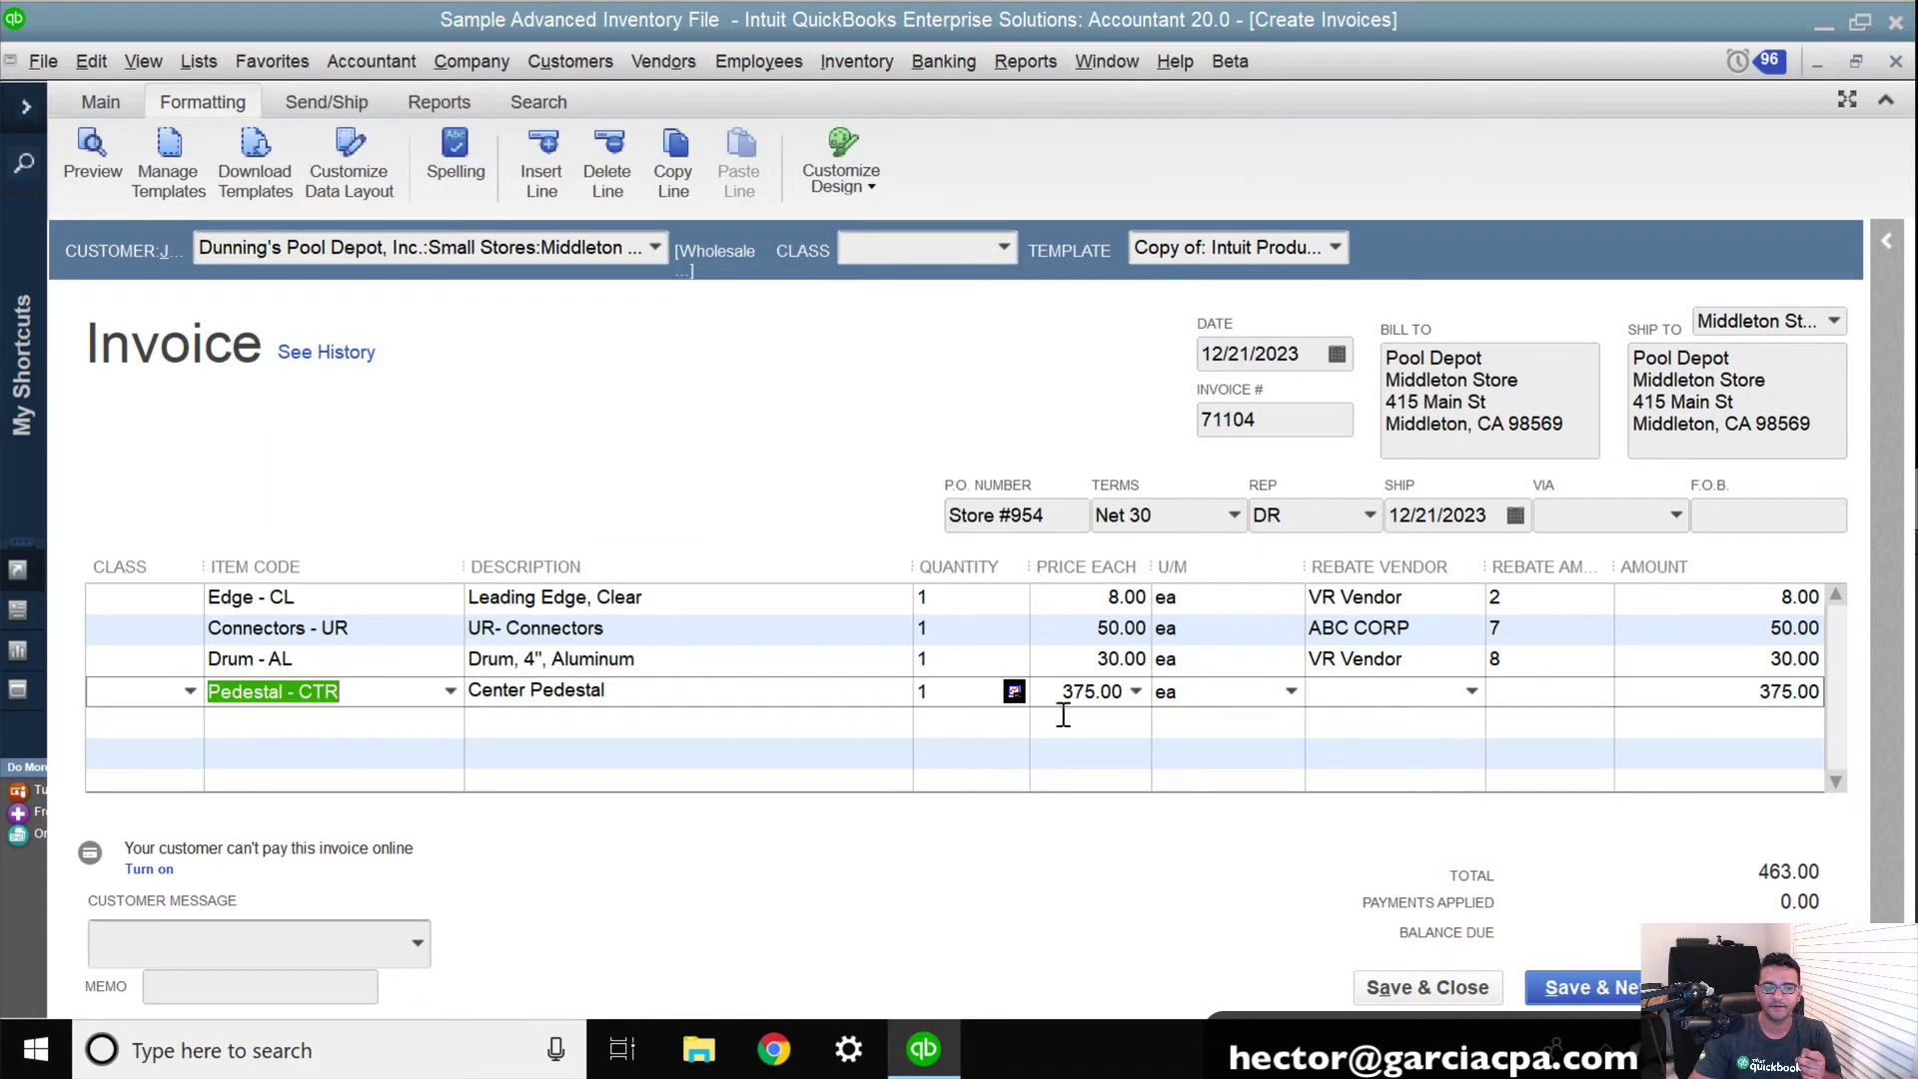
{"action": "left_click", "coordinate": [1538, 689]}
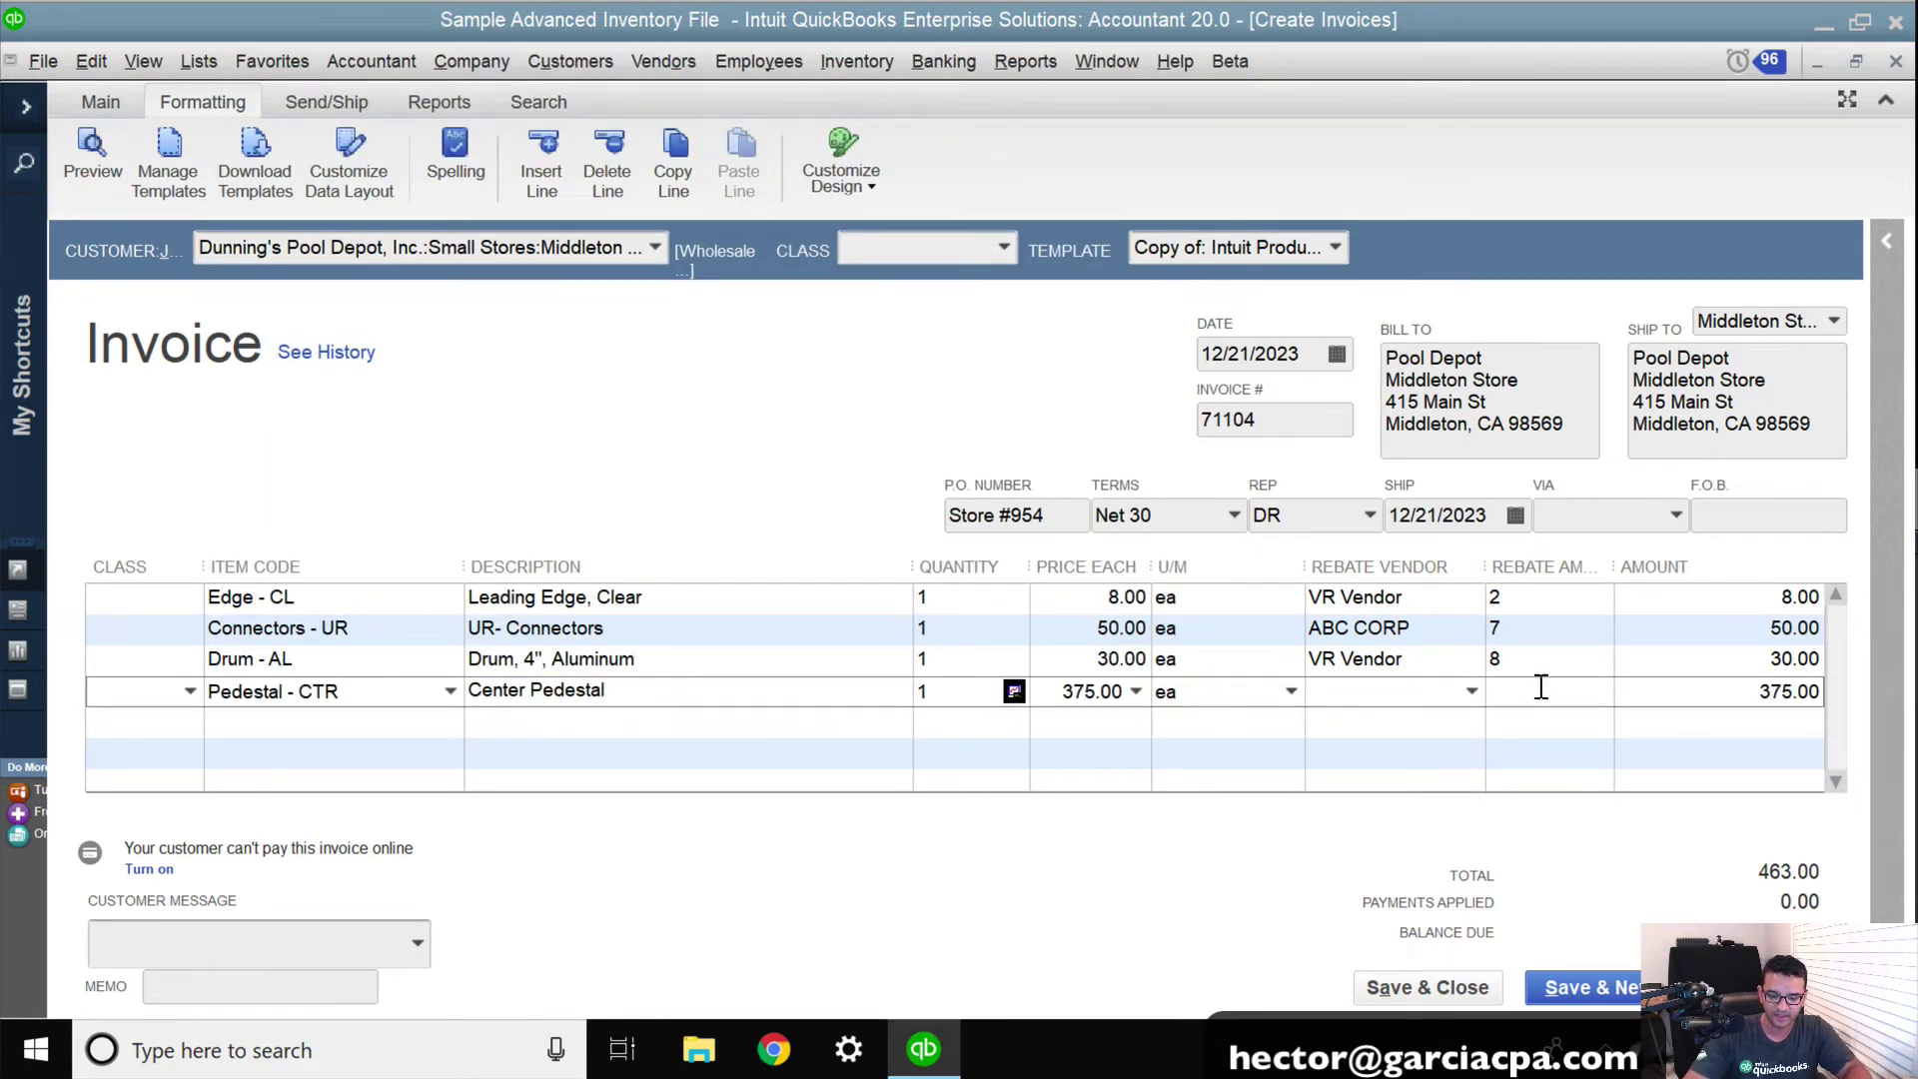
{"action": "type", "text": "75"}
{"action": "left_click", "coordinate": [1063, 699]}
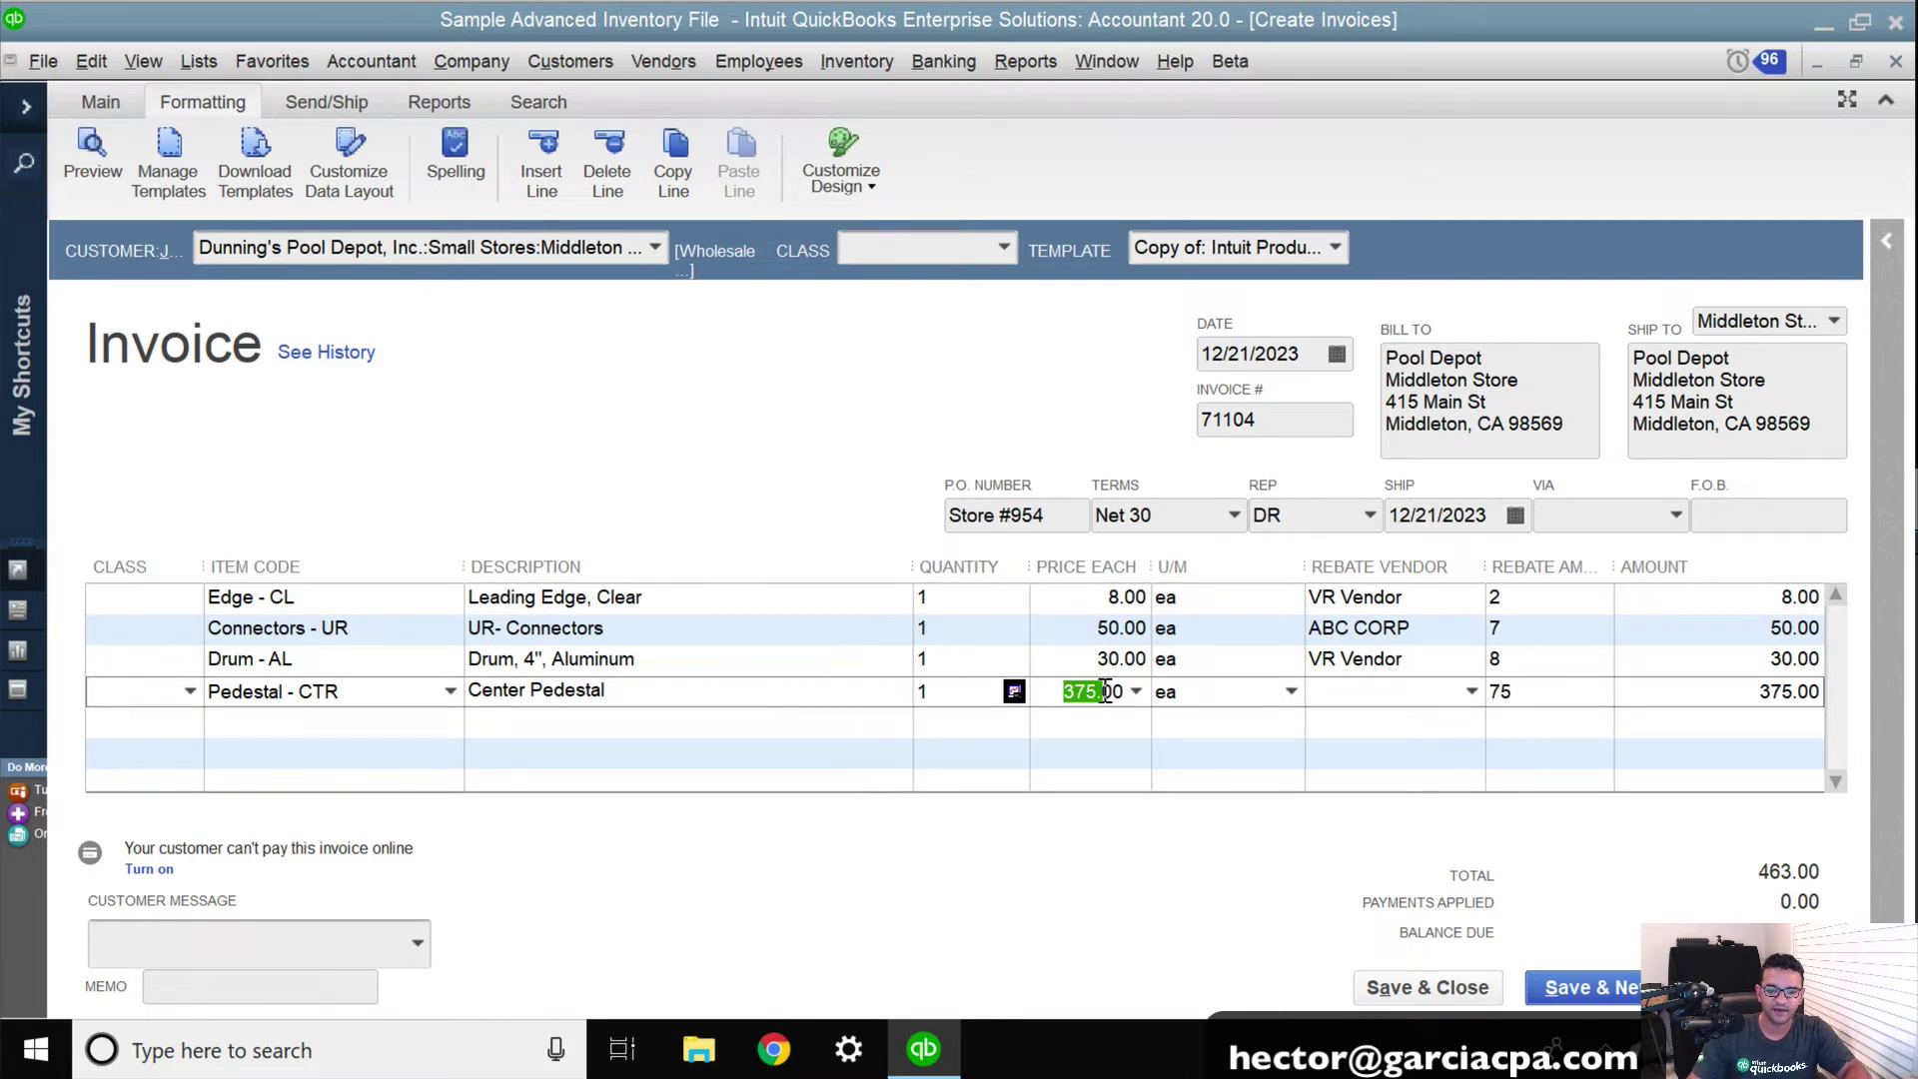
{"action": "type", "text": "300"}
{"action": "key", "text": "Tab"}
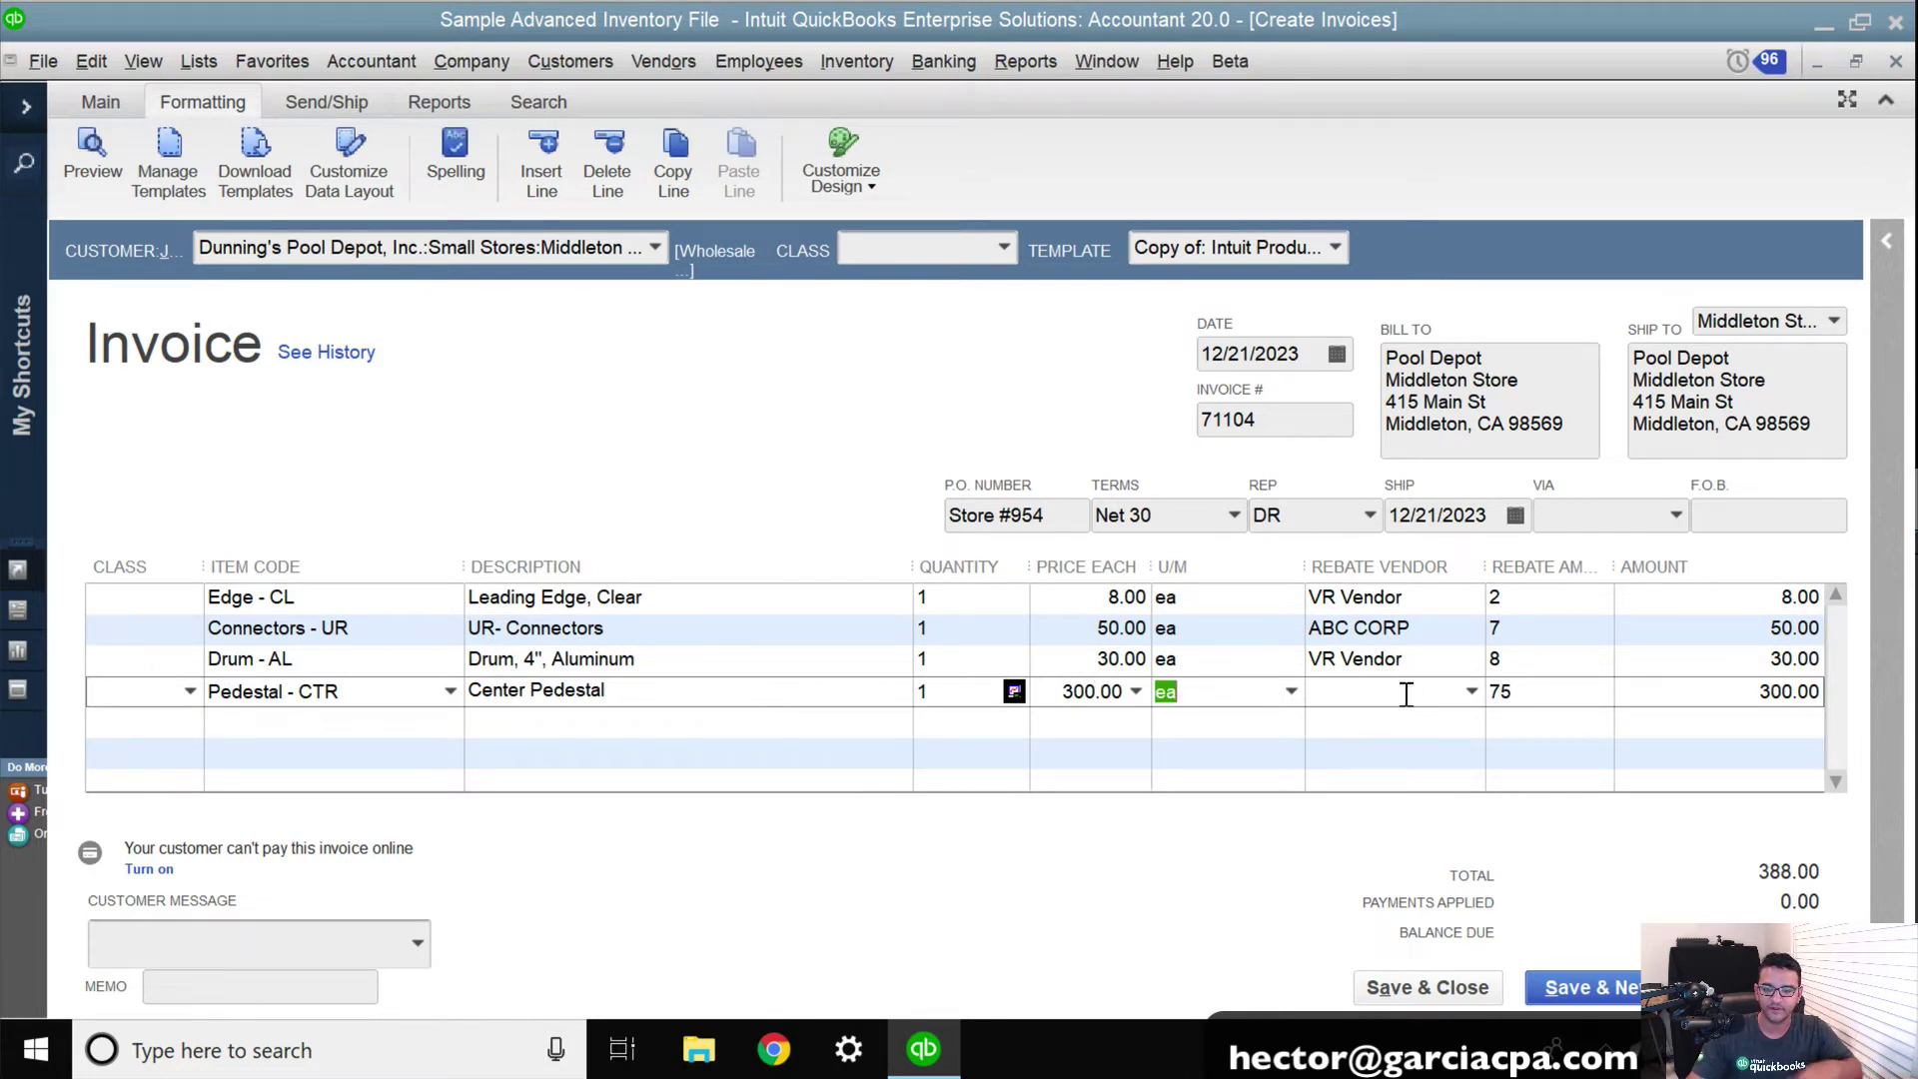
{"action": "left_click", "coordinate": [1462, 690]}
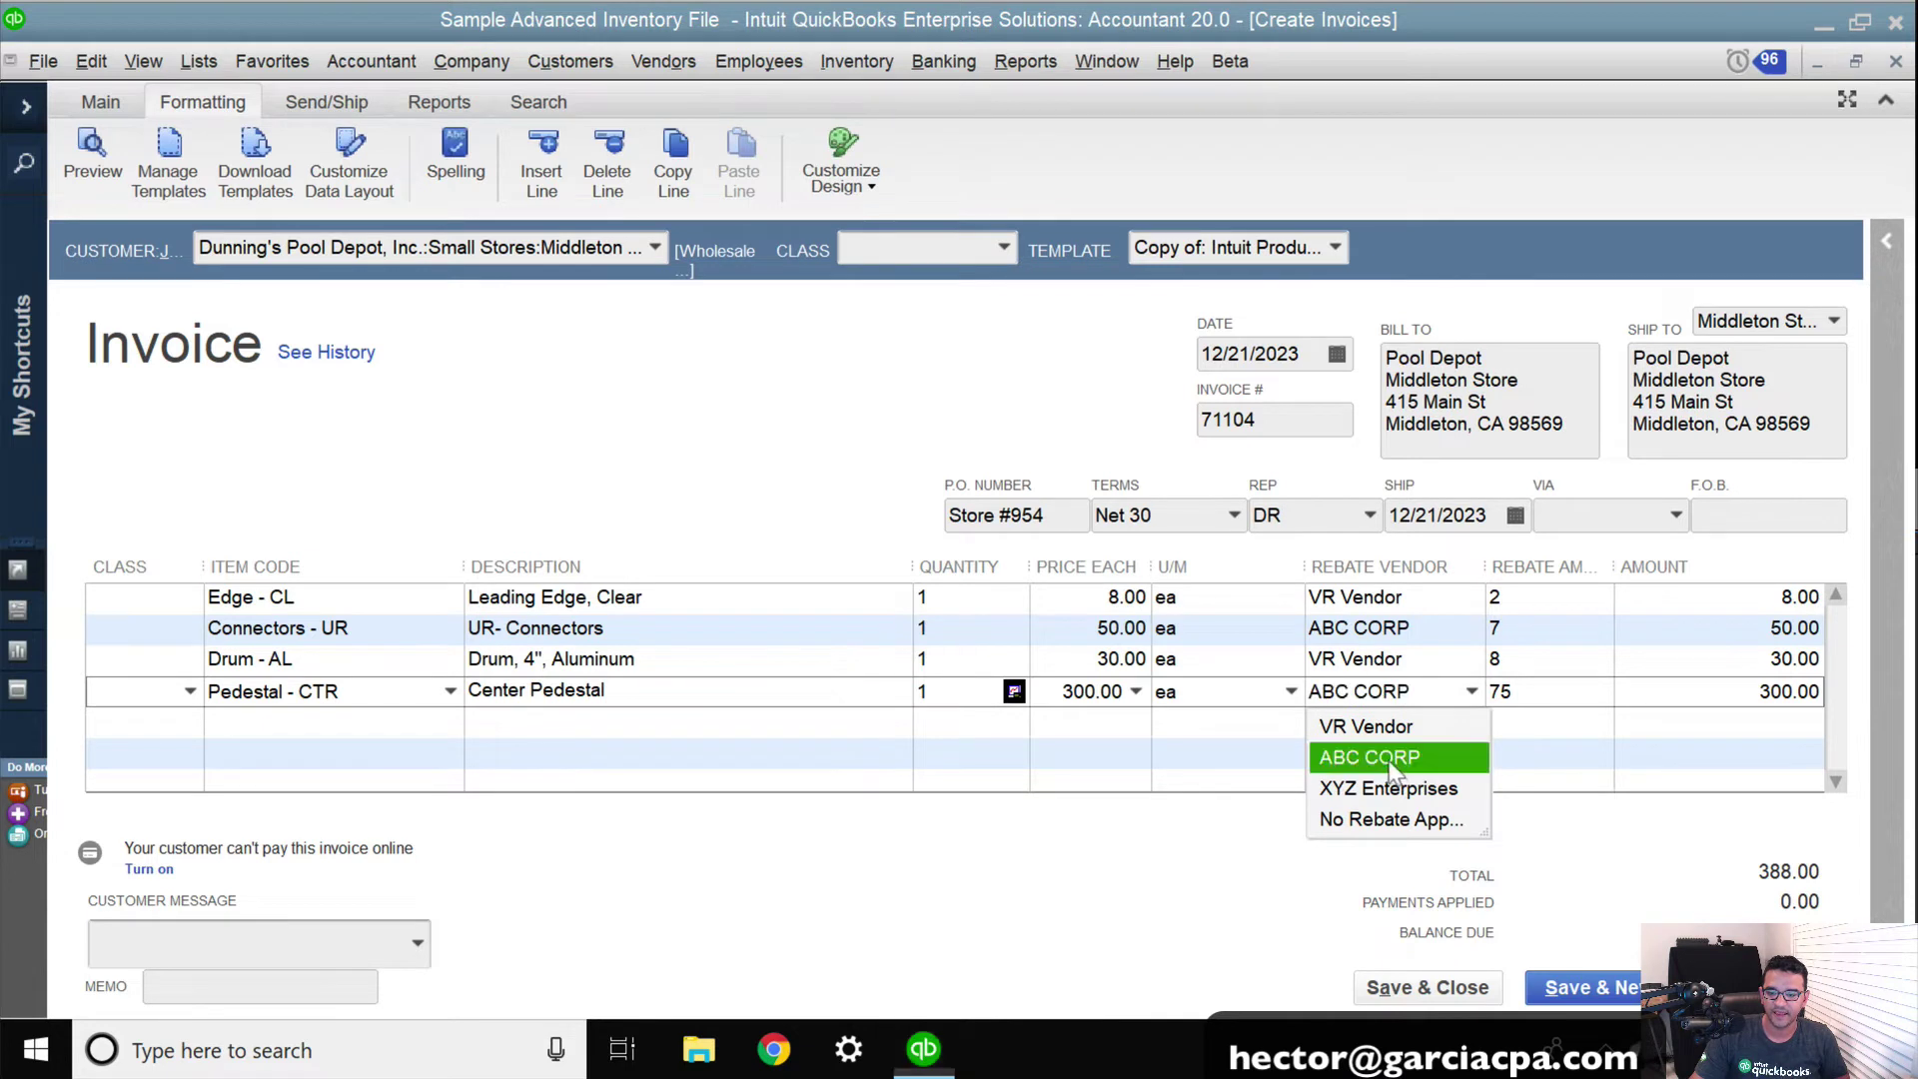
{"action": "left_click", "coordinate": [1378, 757]}
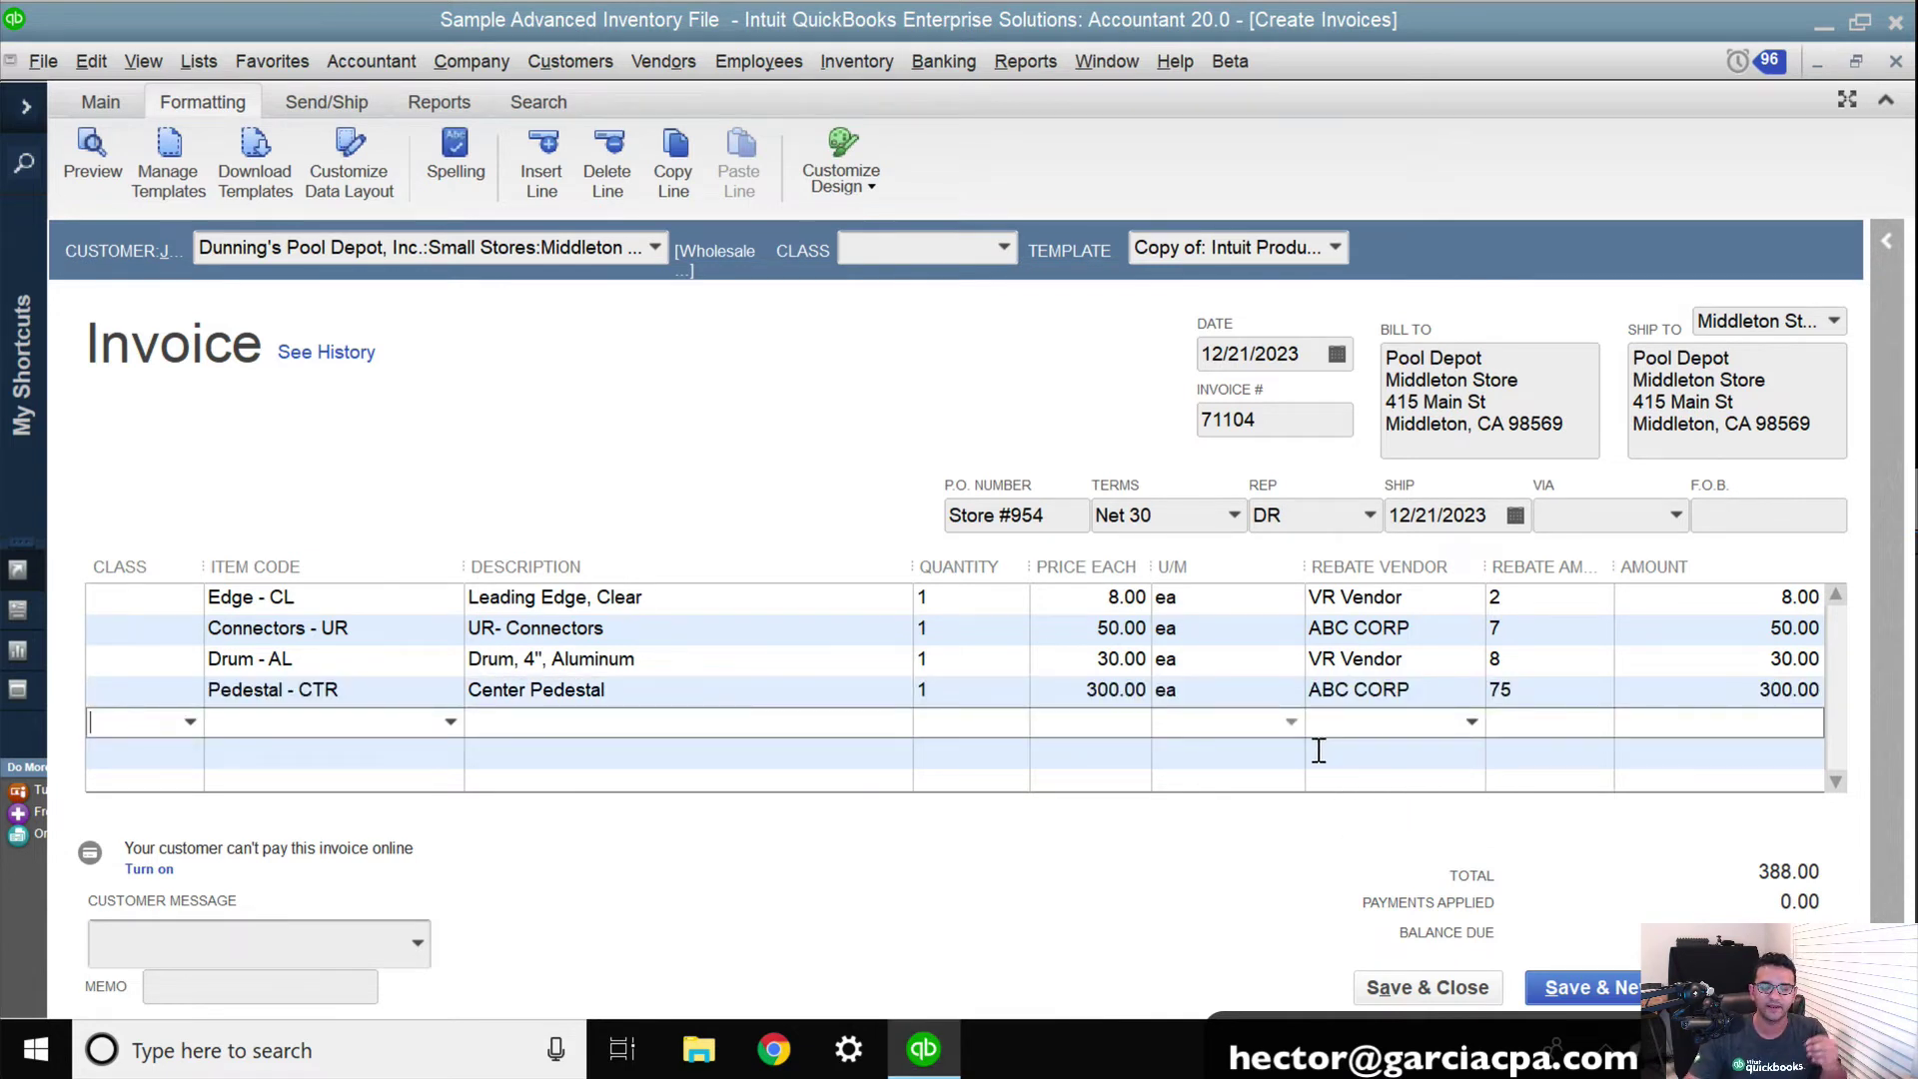
Step: Review the earlier lines' prices and rebate amounts, and widen the Rebate Amount column
{"action": "left_click", "coordinate": [1067, 598]}
{"action": "left_click", "coordinate": [1074, 628]}
{"action": "left_click", "coordinate": [1087, 660]}
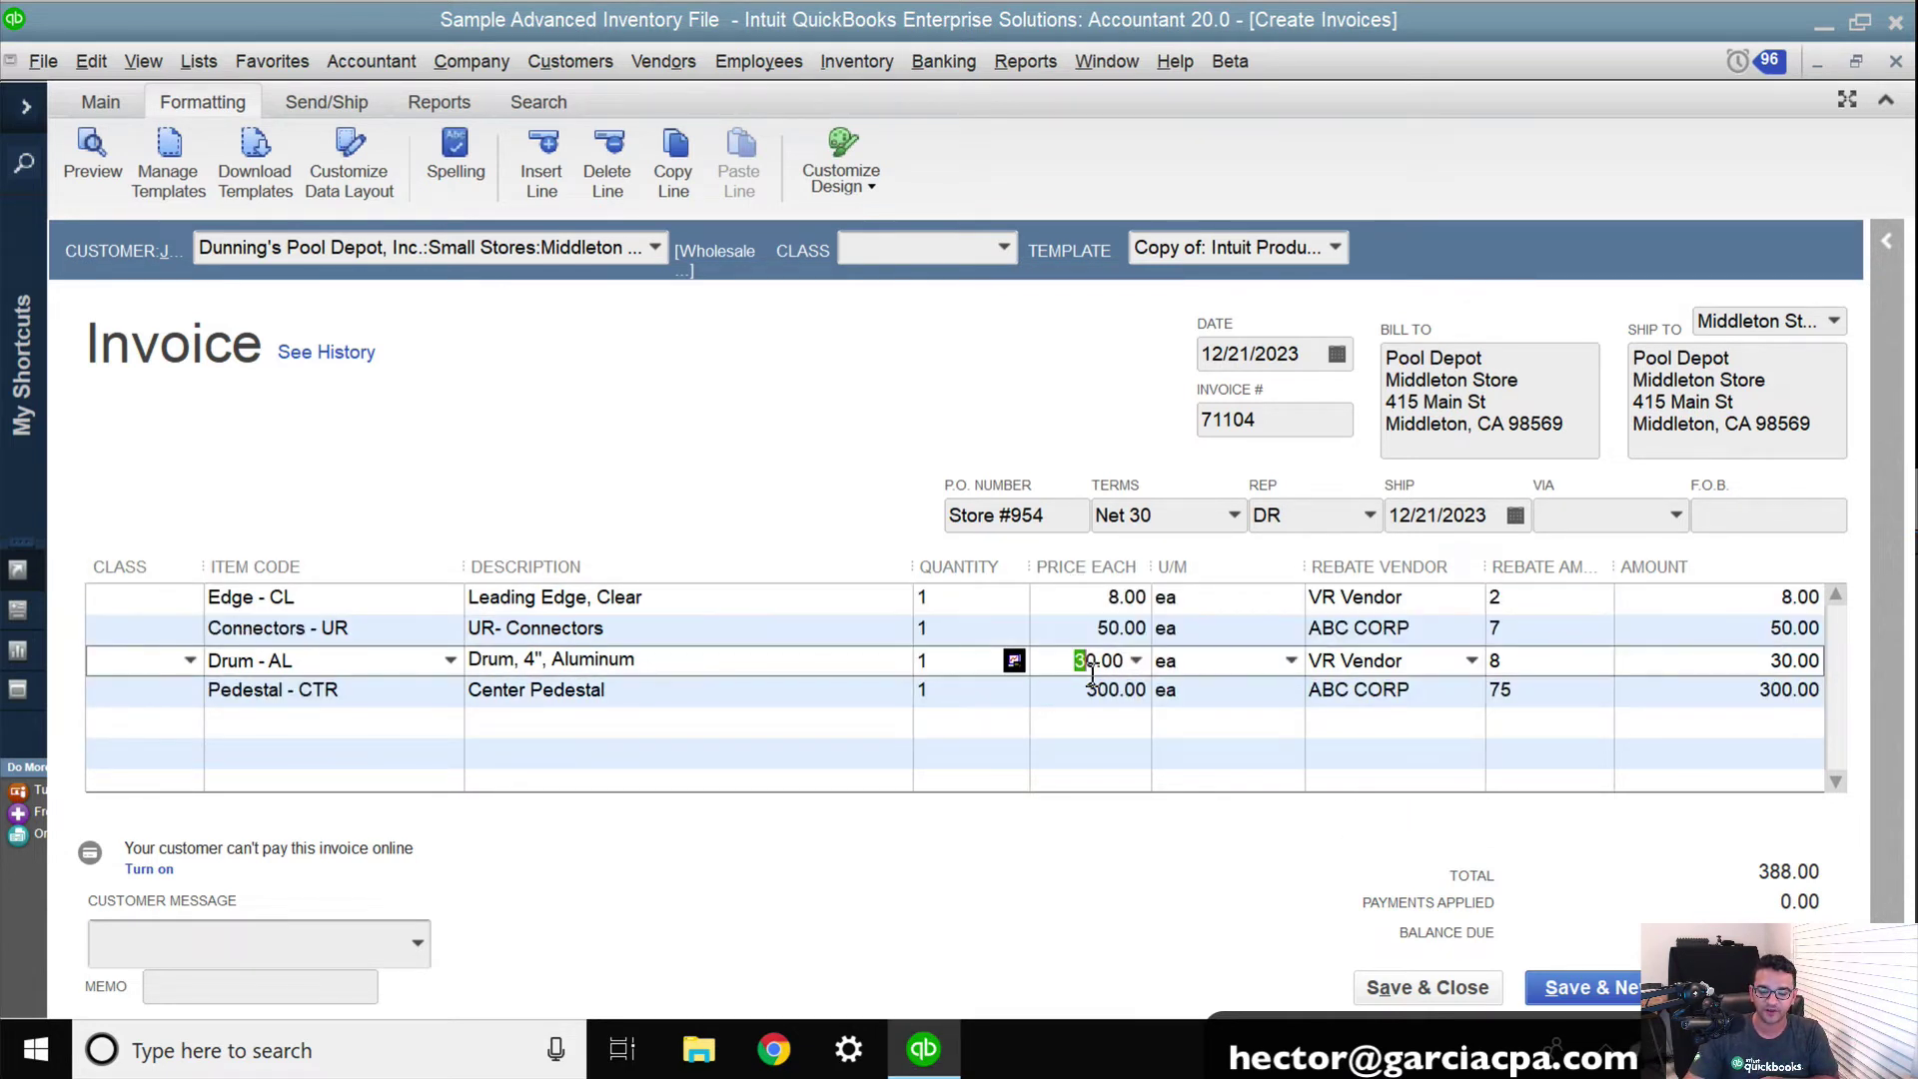
{"action": "left_click", "coordinate": [1553, 596]}
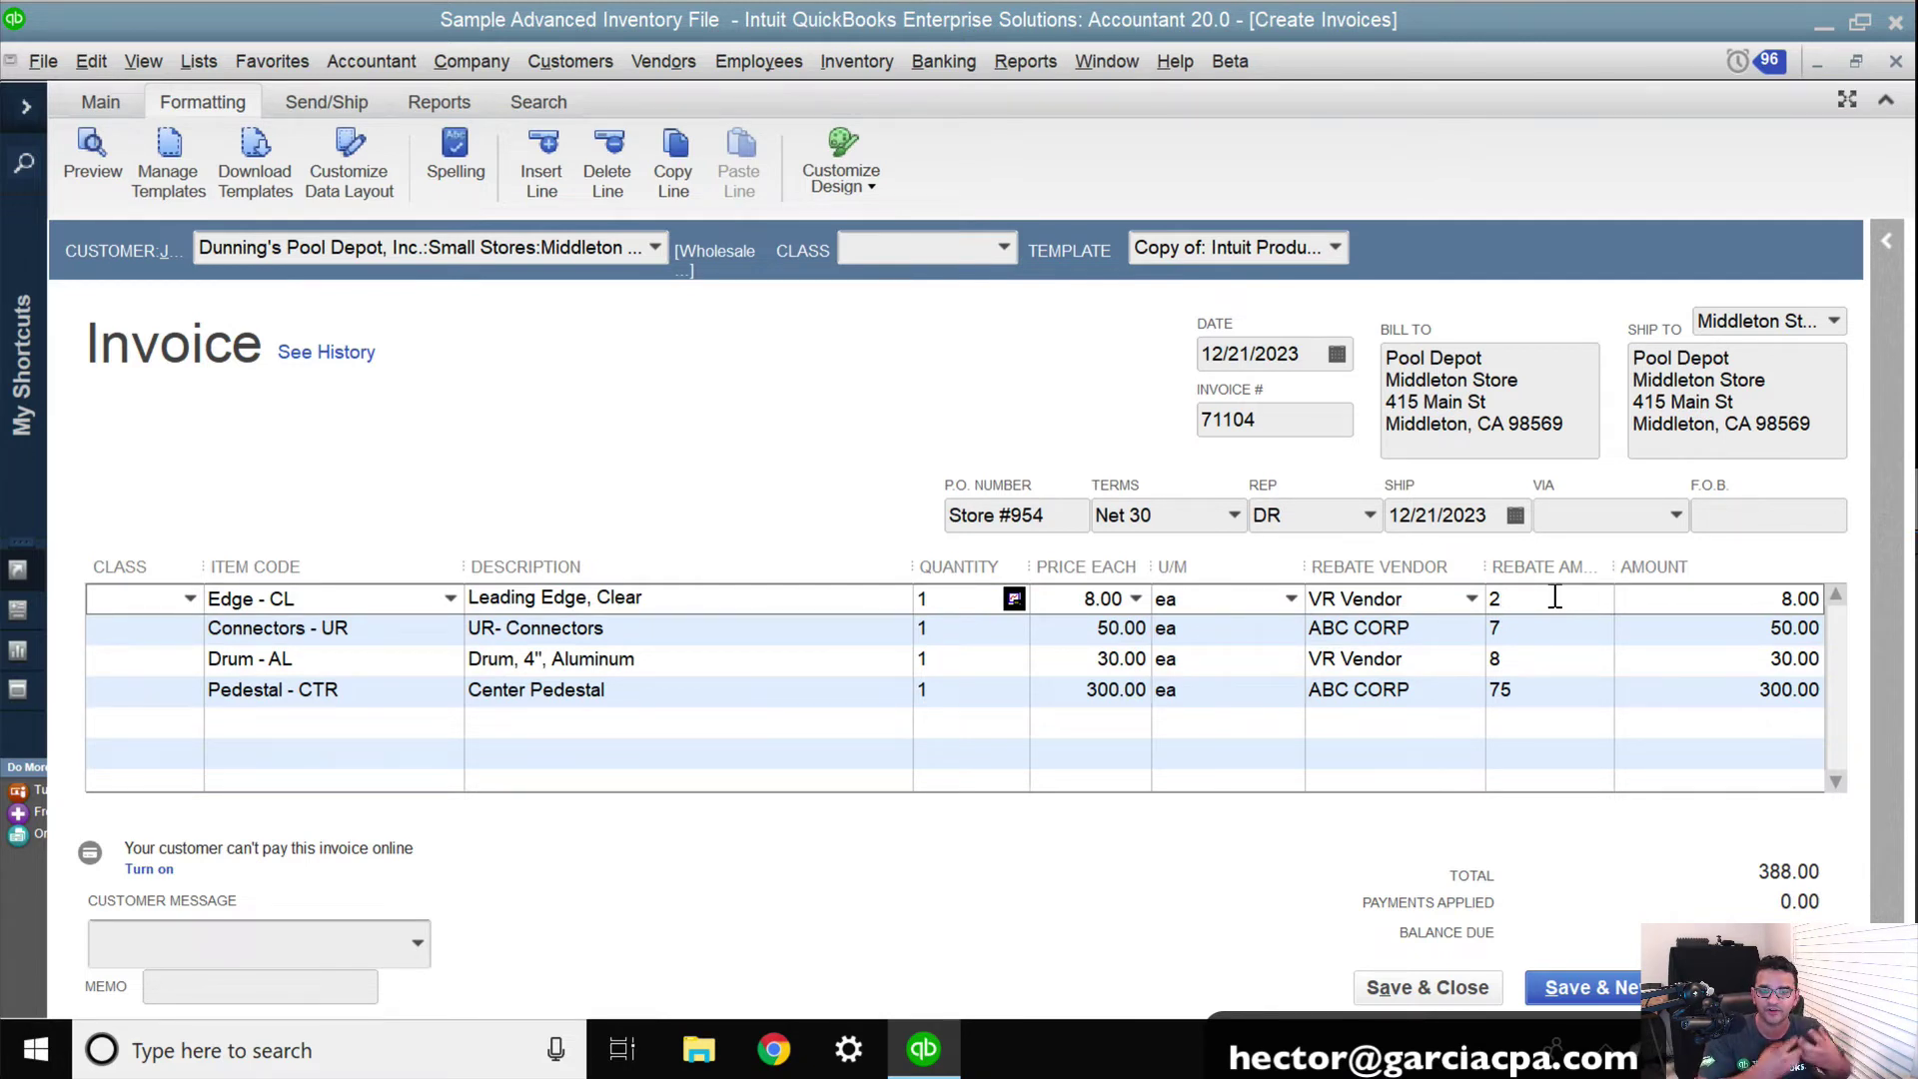
{"action": "left_click", "coordinate": [1513, 688]}
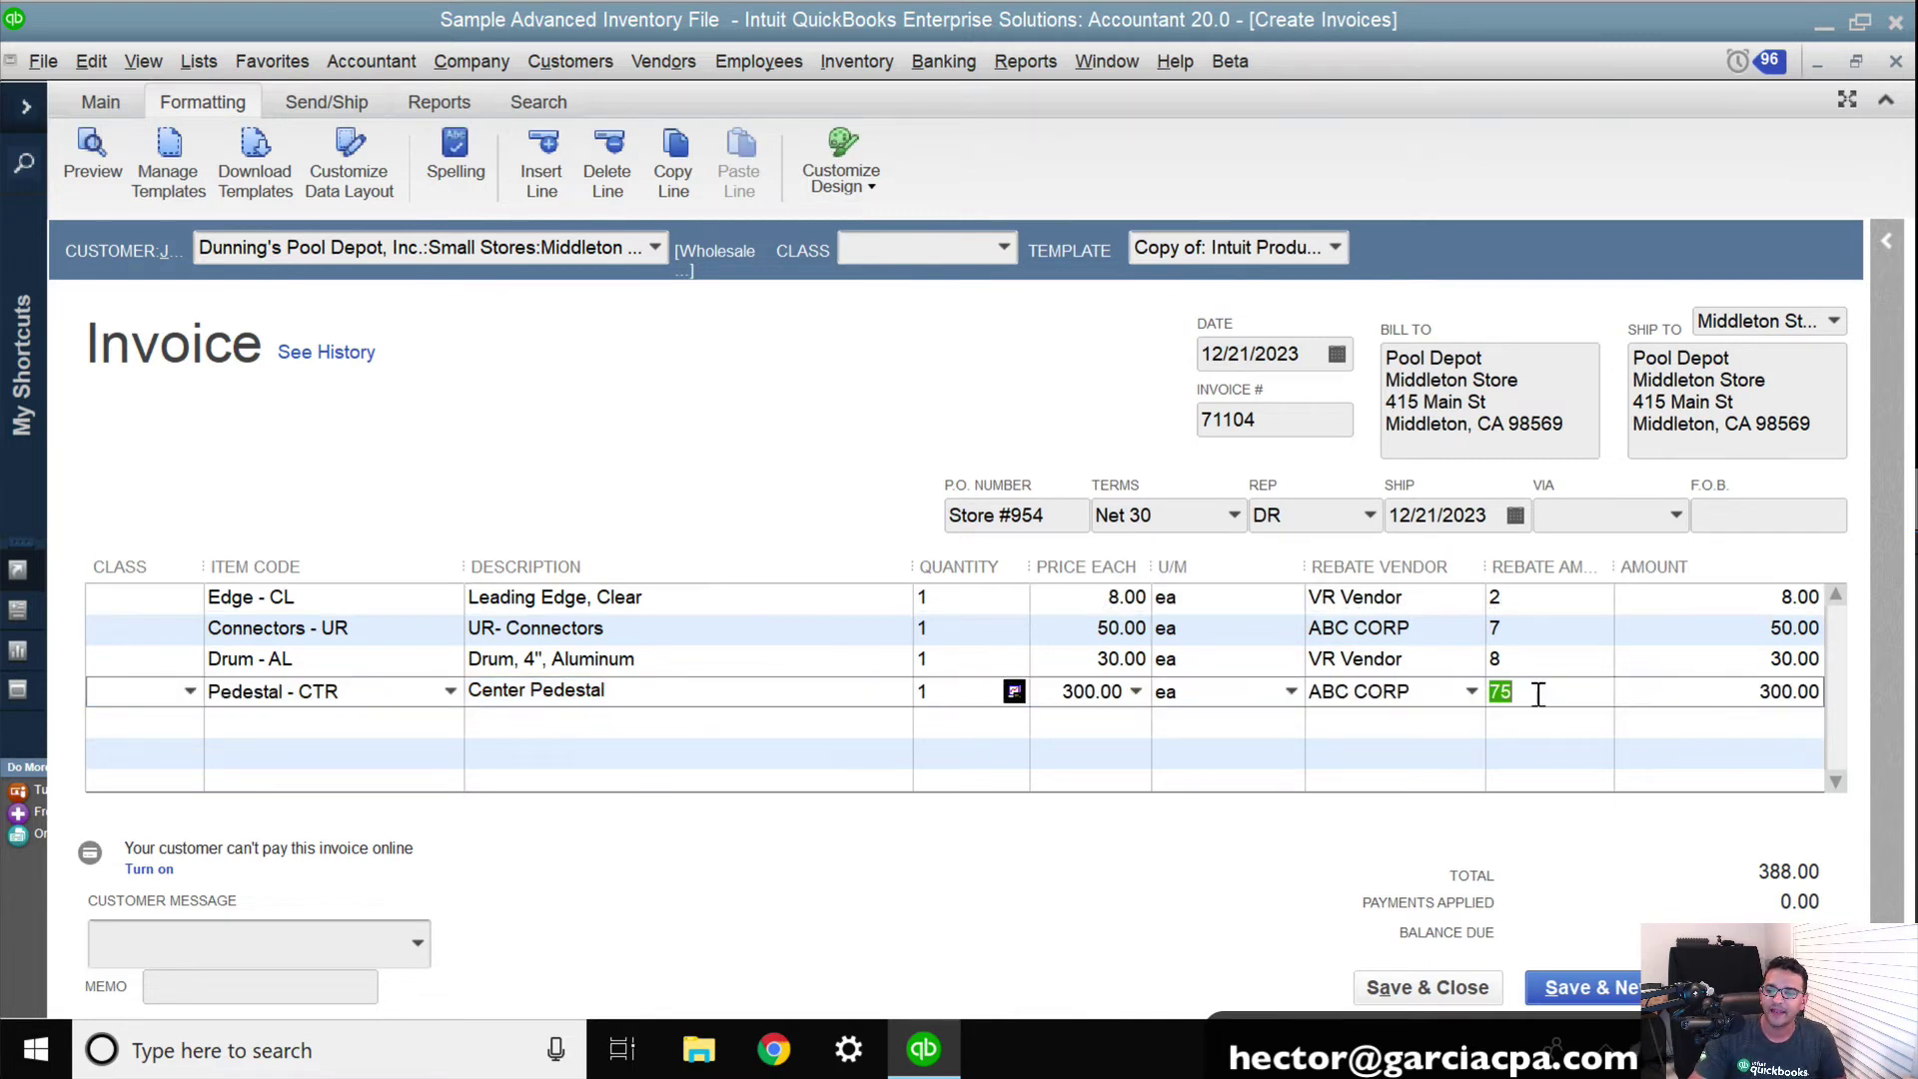
{"action": "double_click", "coordinate": [1609, 555]}
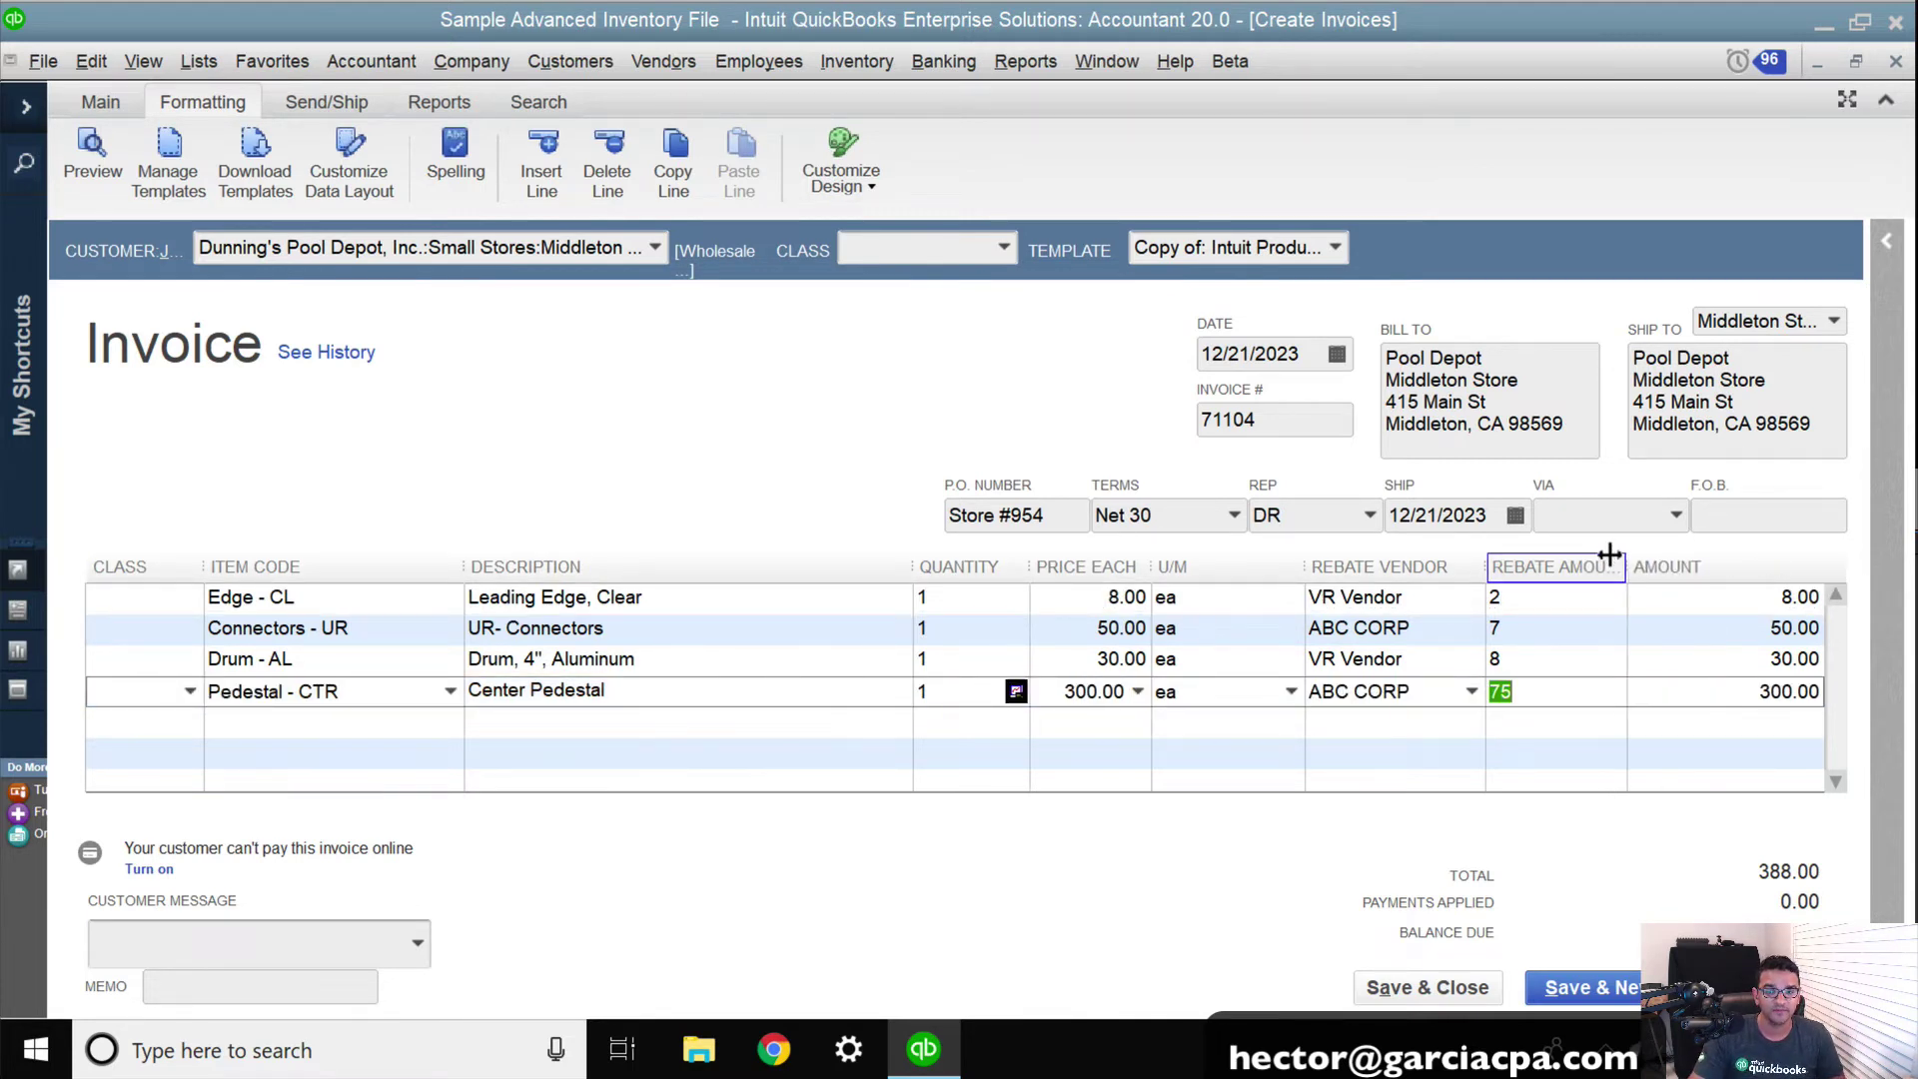
Step: Check the invoice's print preview, then save and close the invoice
{"action": "left_click", "coordinate": [70, 168]}
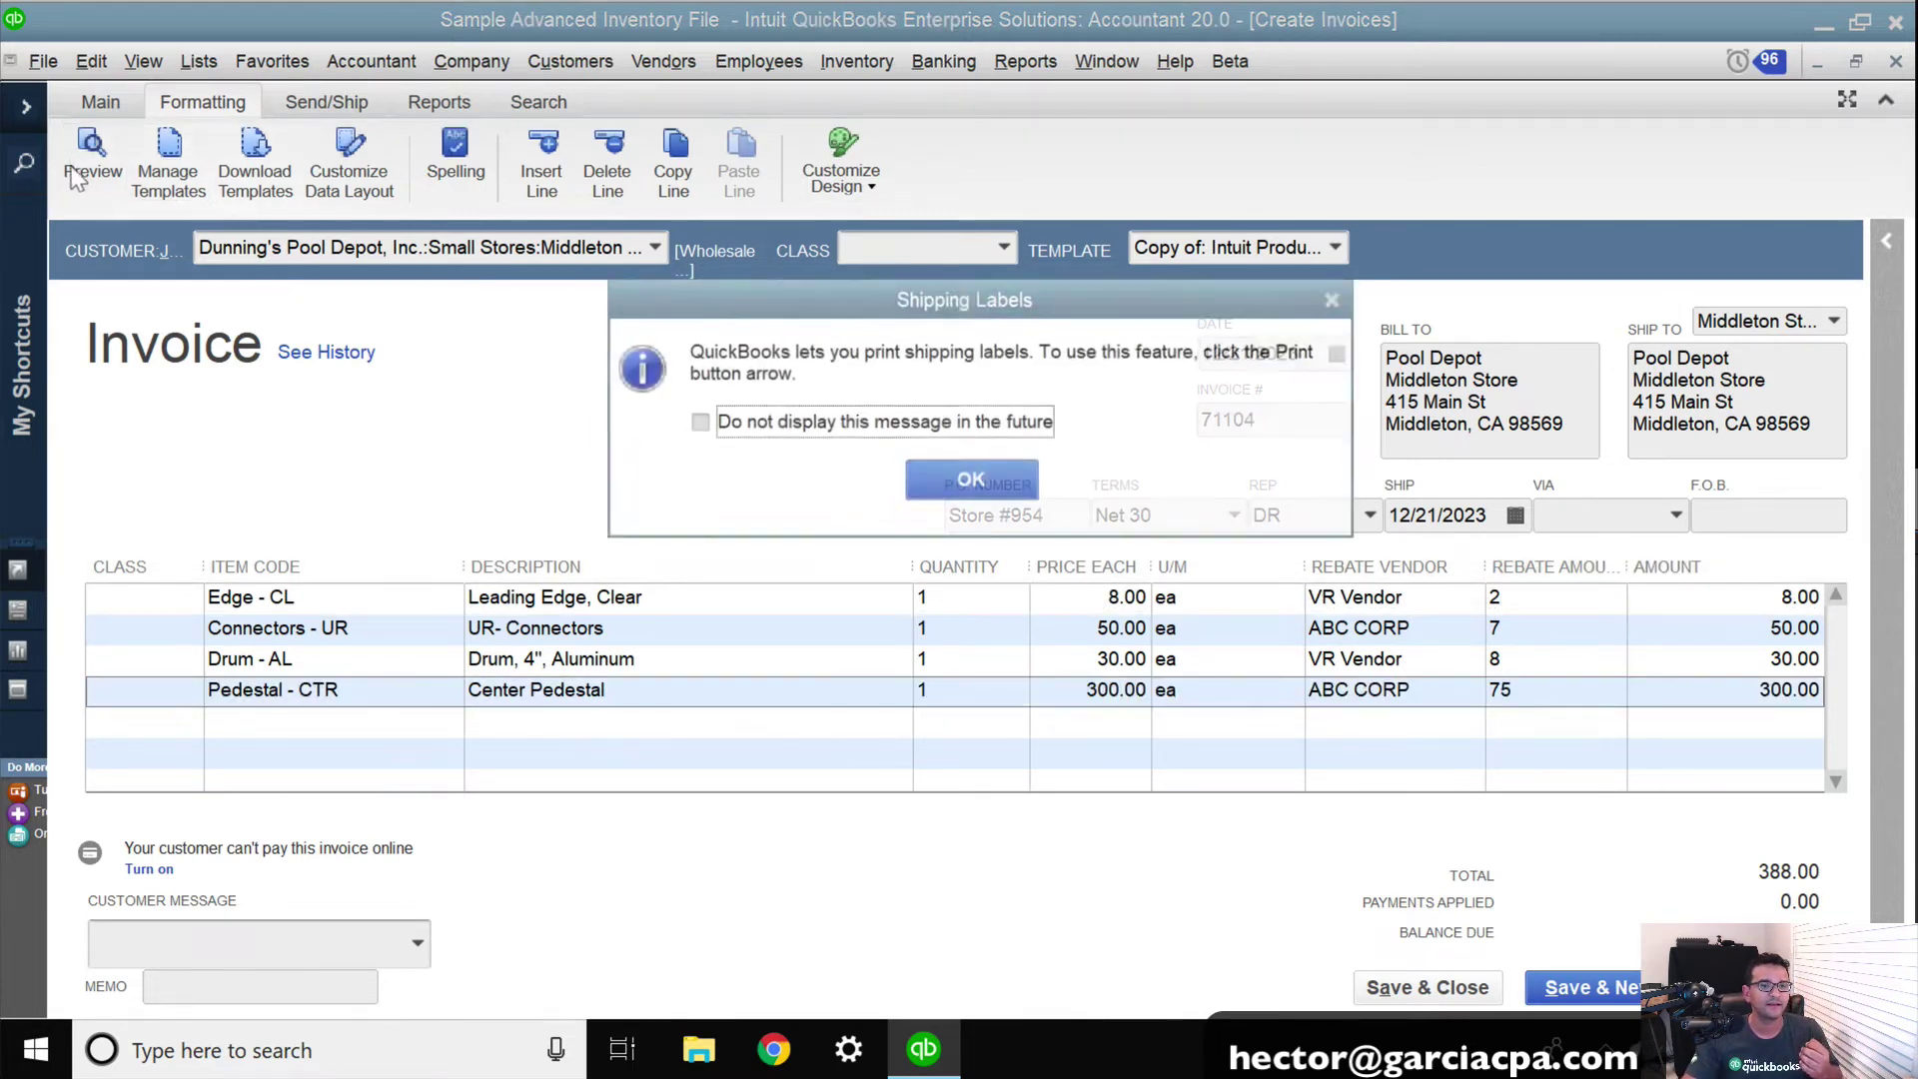
{"action": "left_click", "coordinate": [954, 479]}
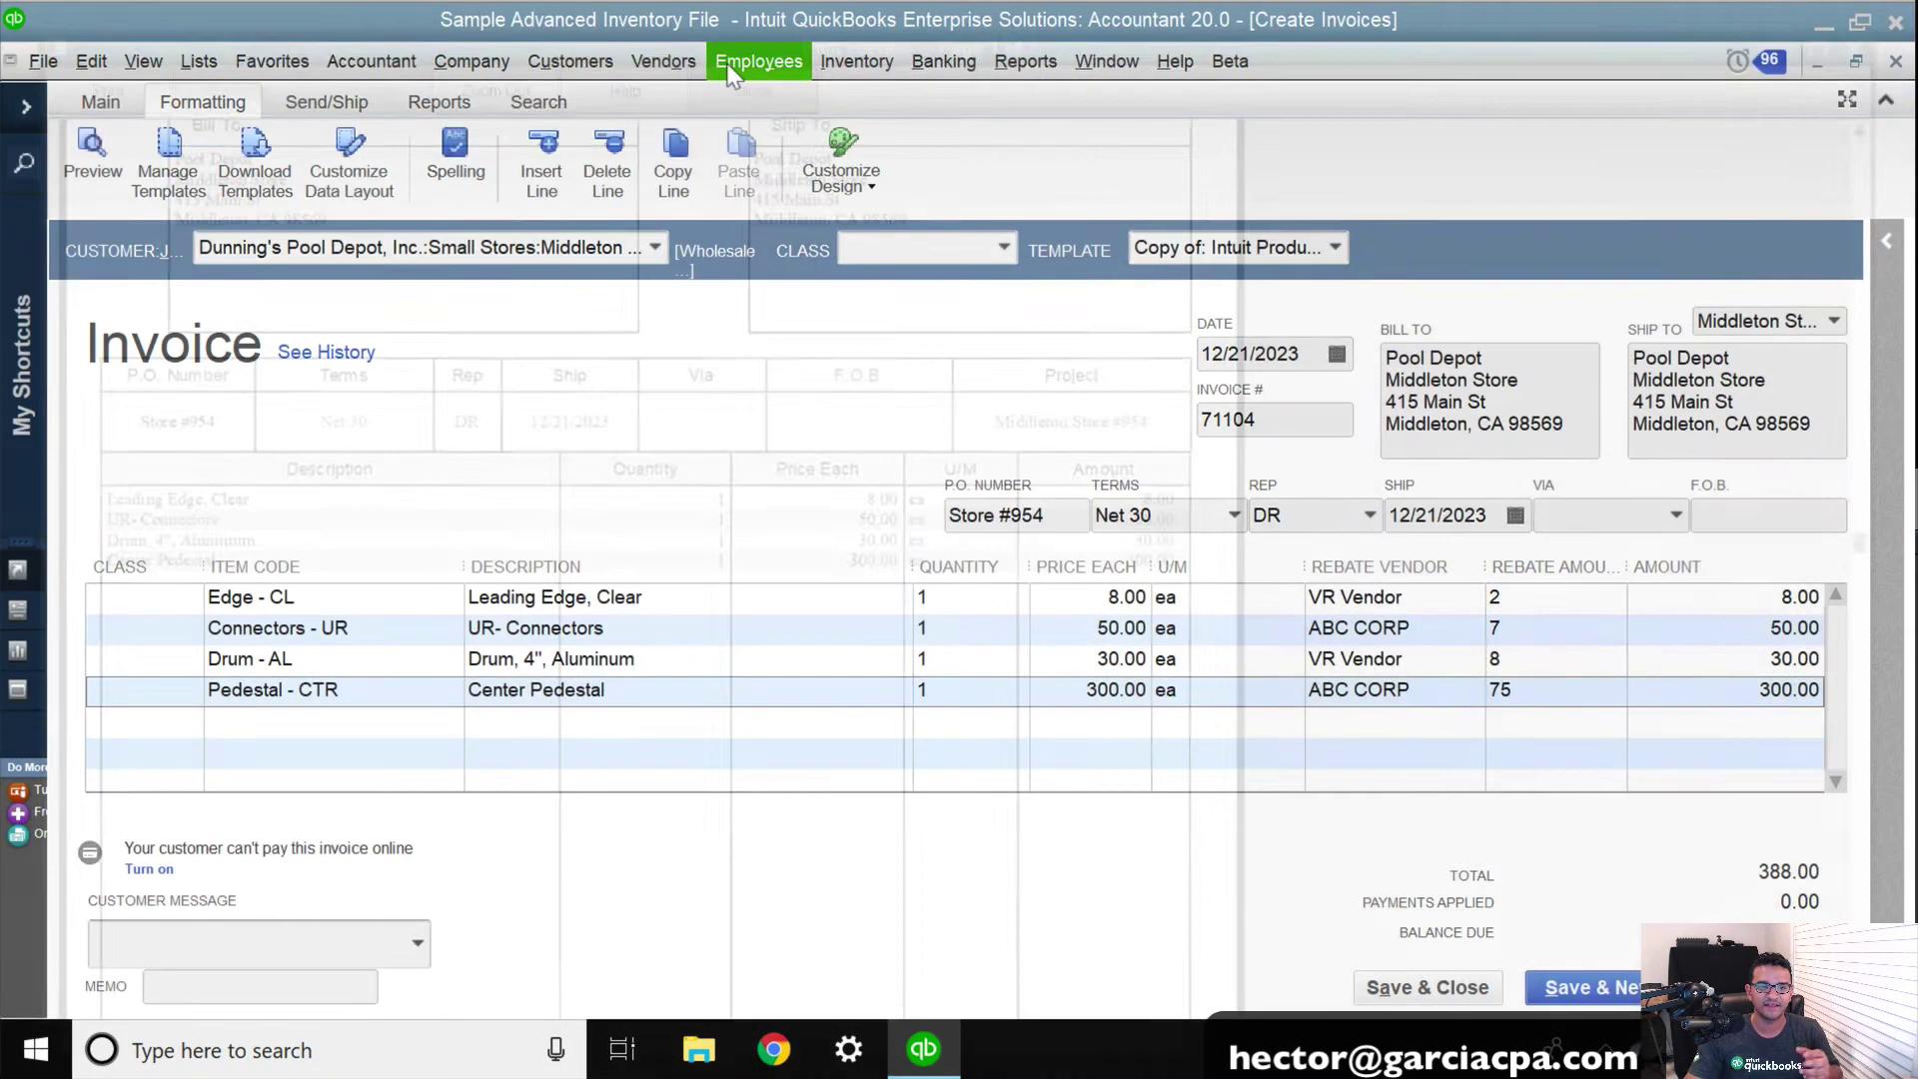
{"action": "left_click", "coordinate": [734, 72]}
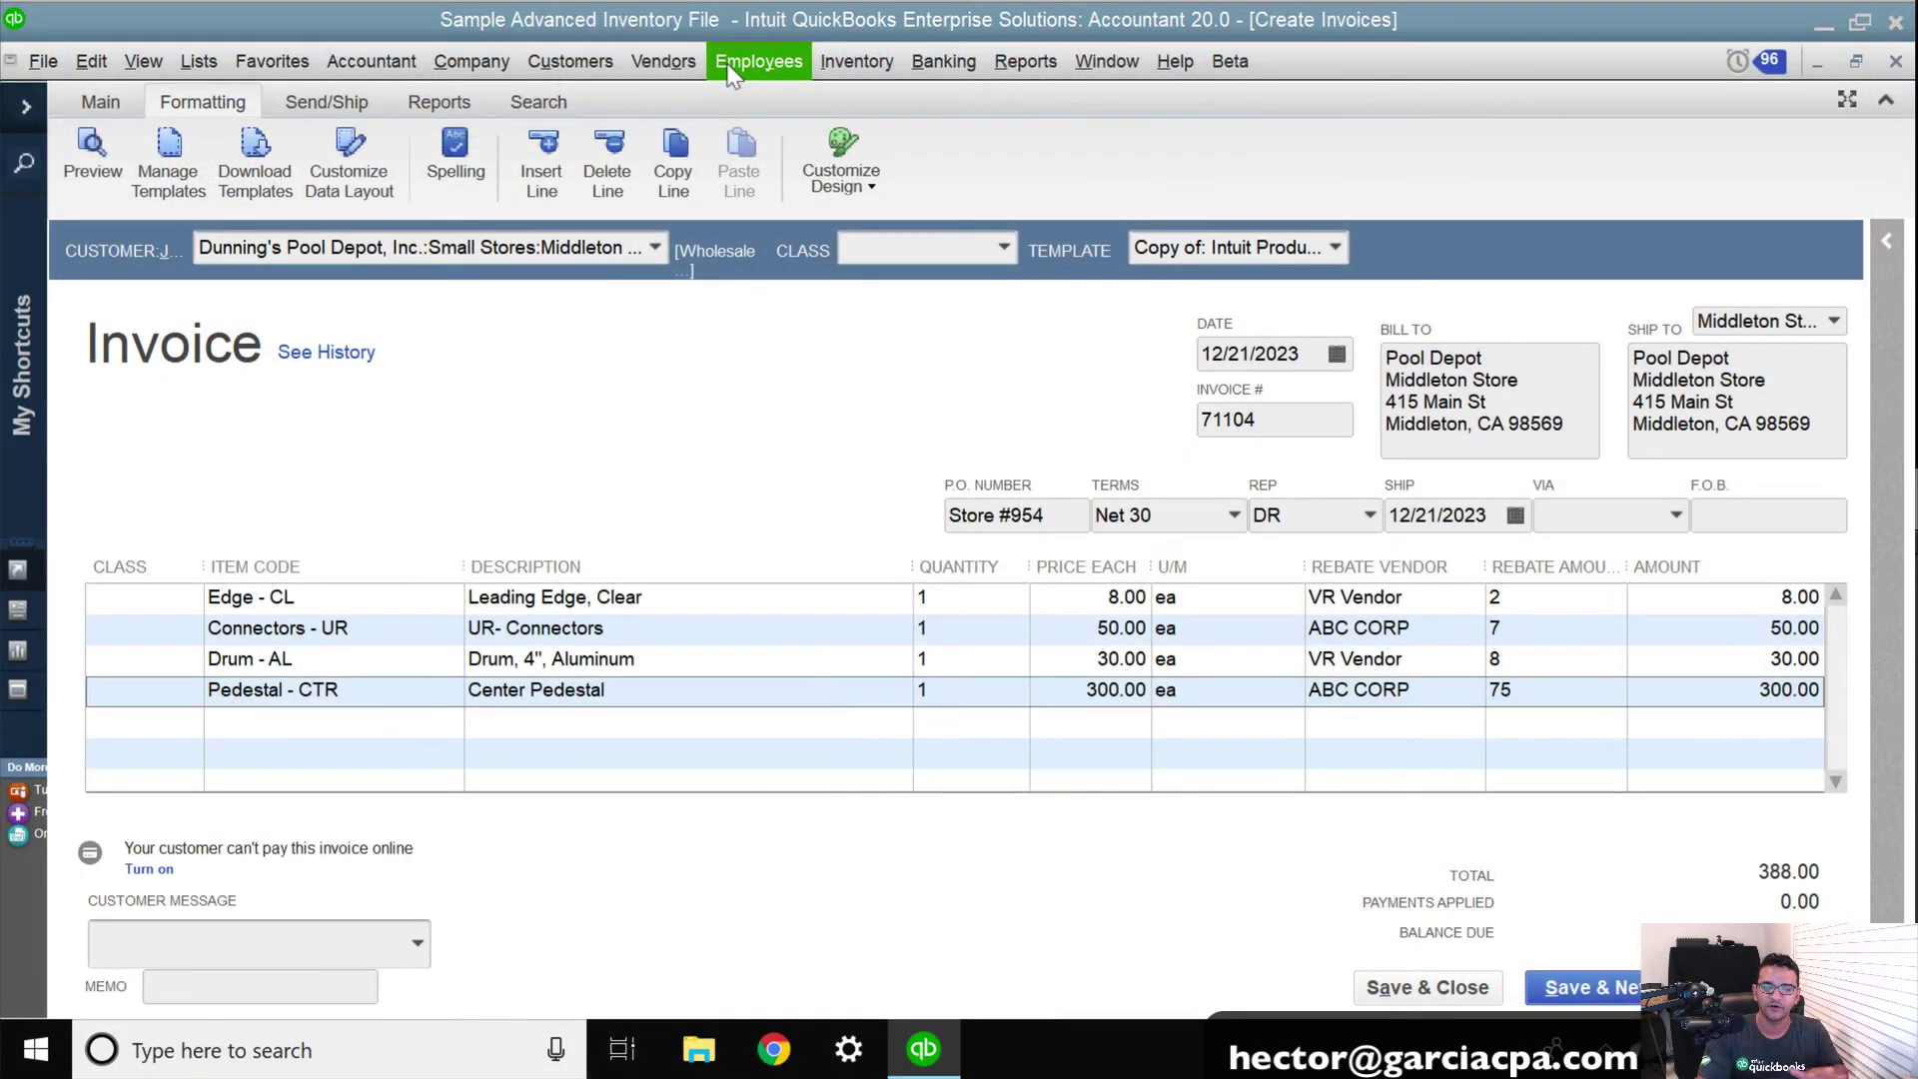
{"action": "left_click", "coordinate": [1428, 987]}
Step: Record the invoice and close the open windows without memorizing report changes
{"action": "left_click", "coordinate": [844, 352]}
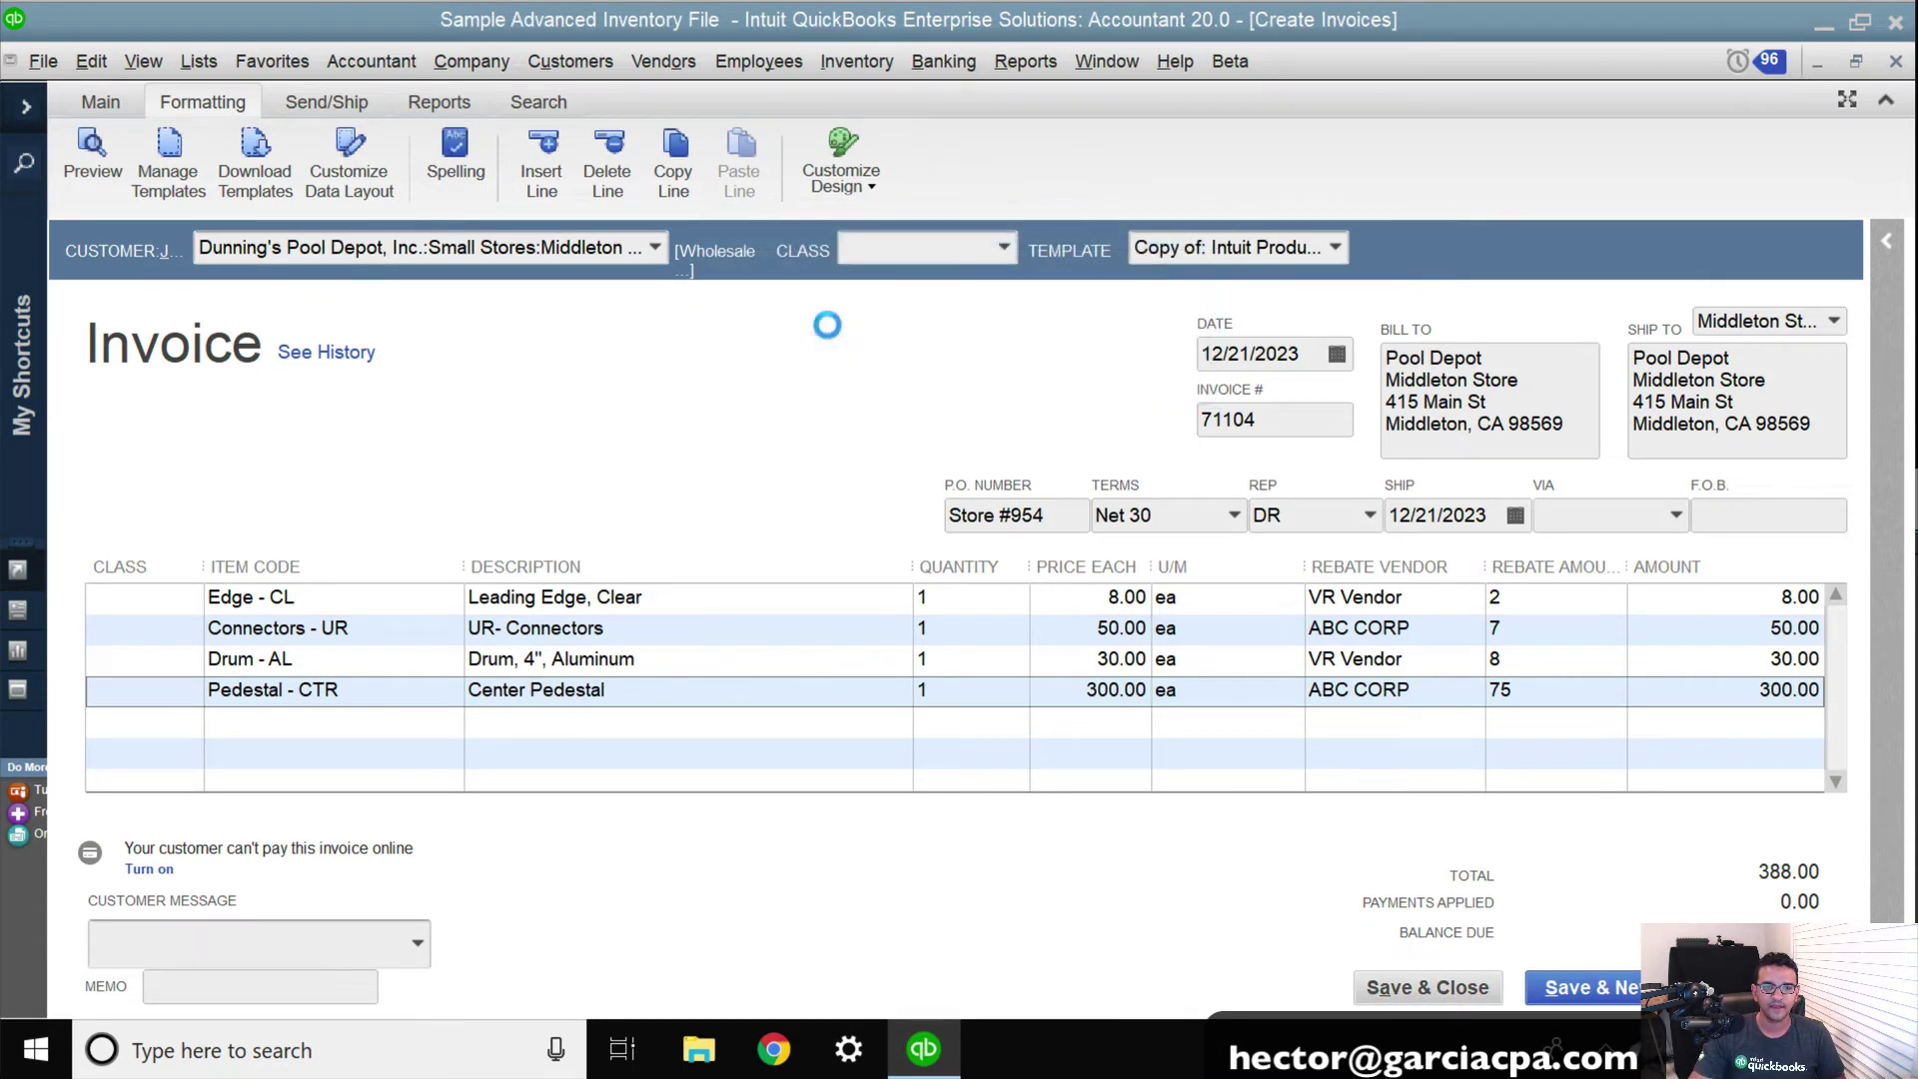
{"action": "key", "text": "Escape"}
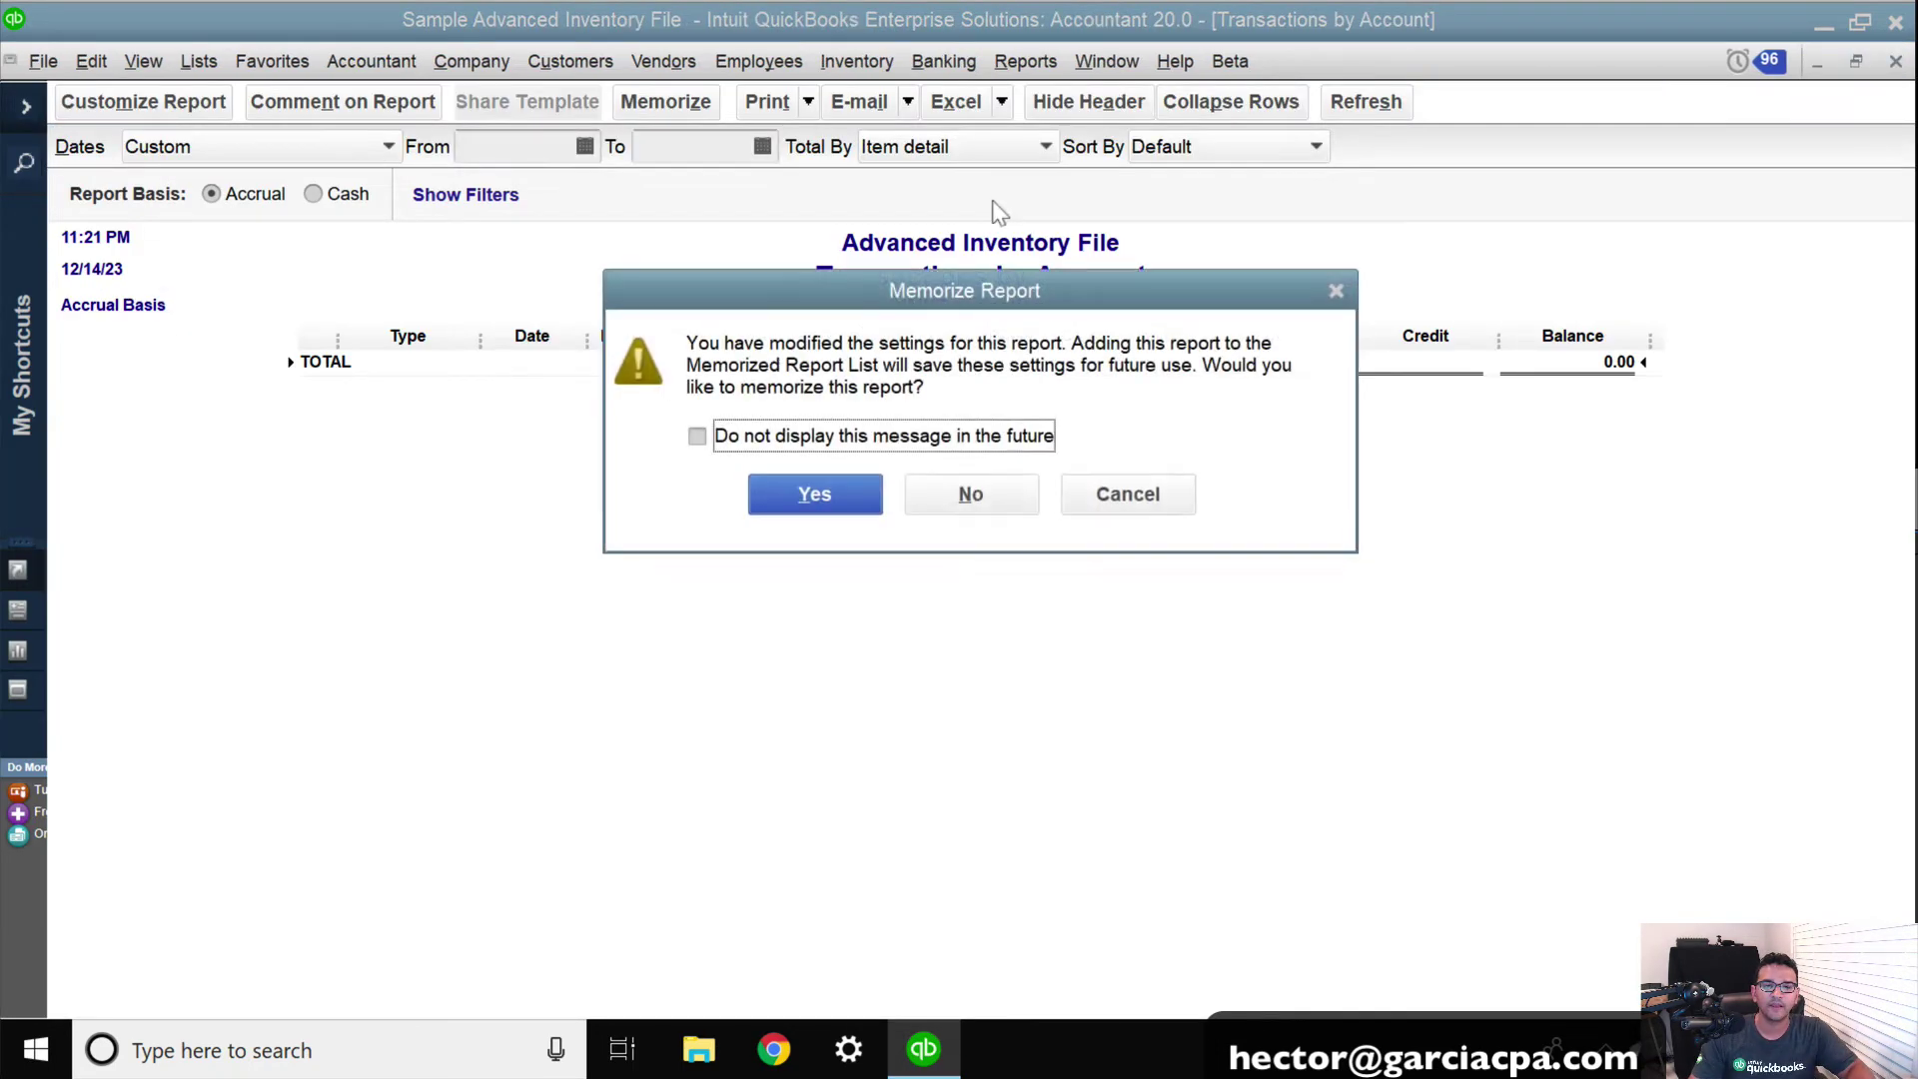
{"action": "left_click", "coordinate": [998, 485]}
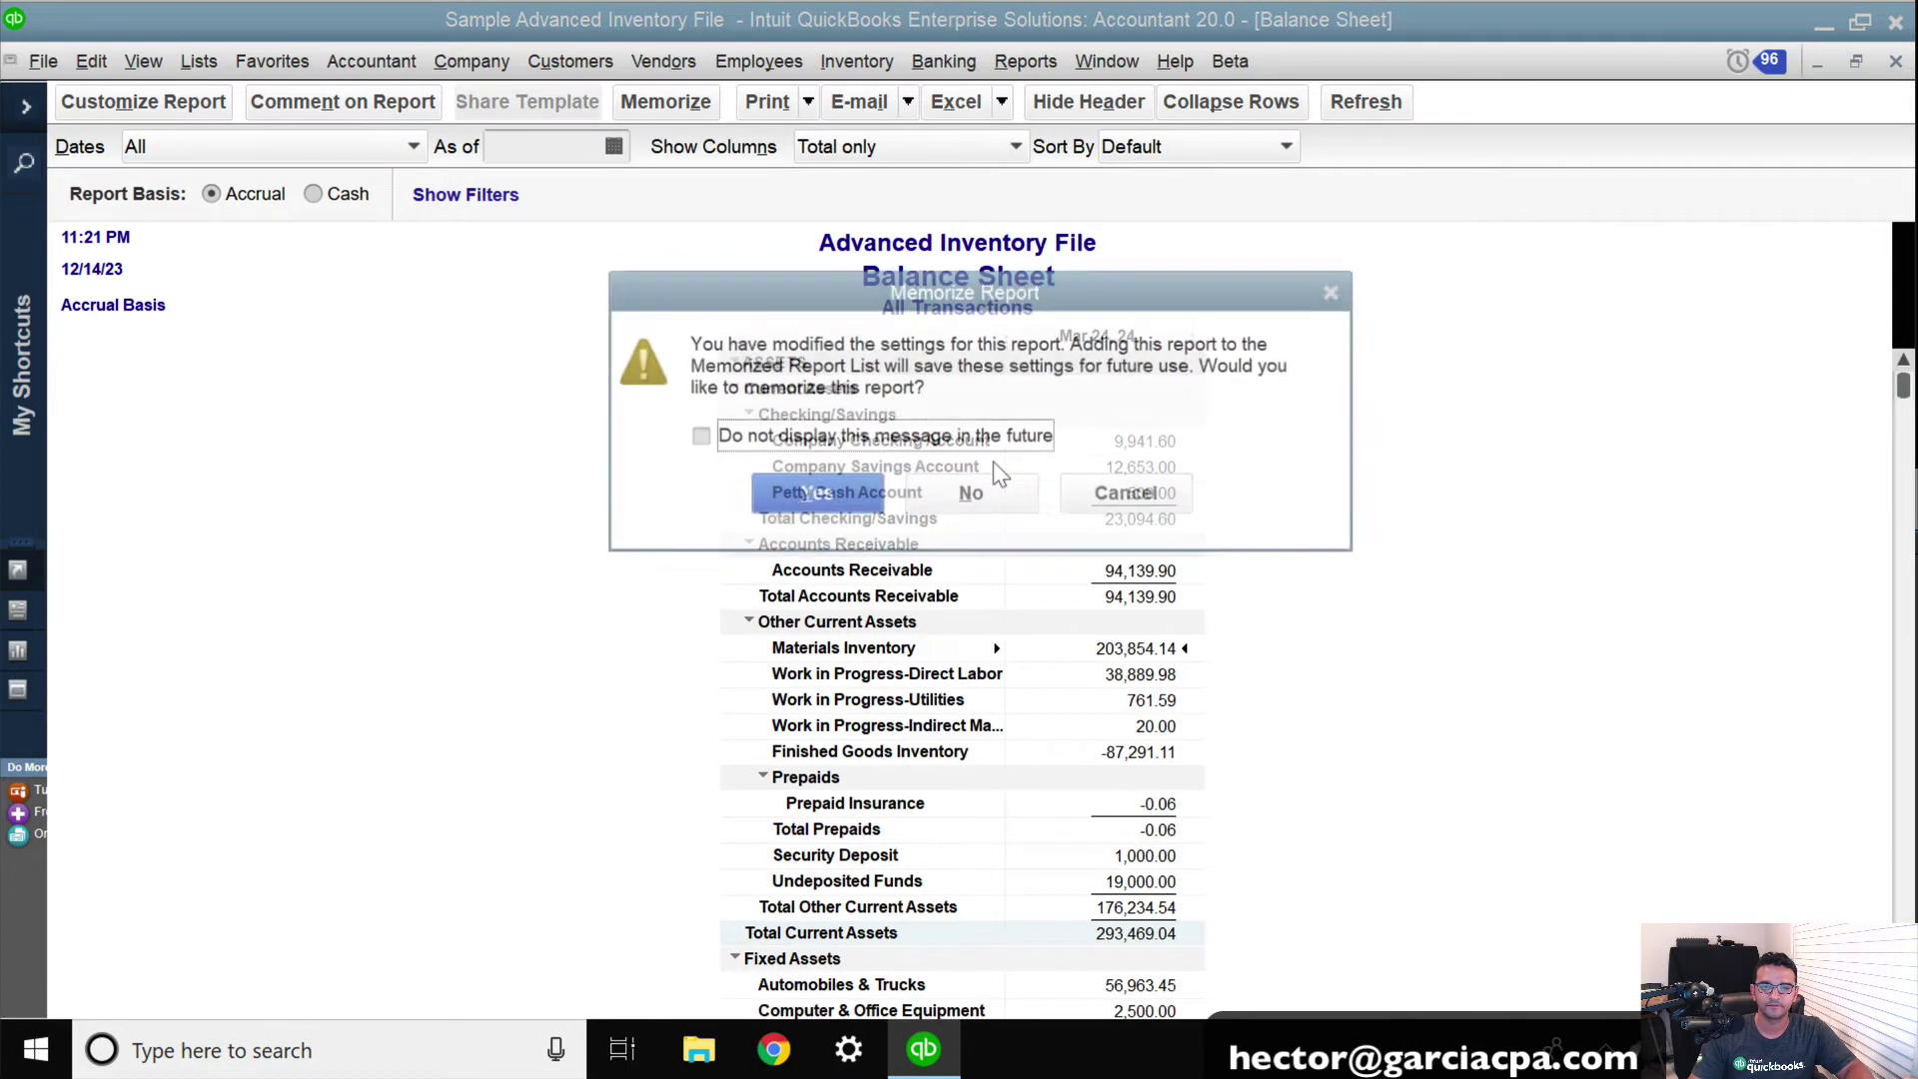
{"action": "left_click", "coordinate": [975, 497]}
{"action": "key", "text": "Escape"}
Step: Start a Custom Transaction Detail report covering all dates
{"action": "left_click", "coordinate": [1019, 61]}
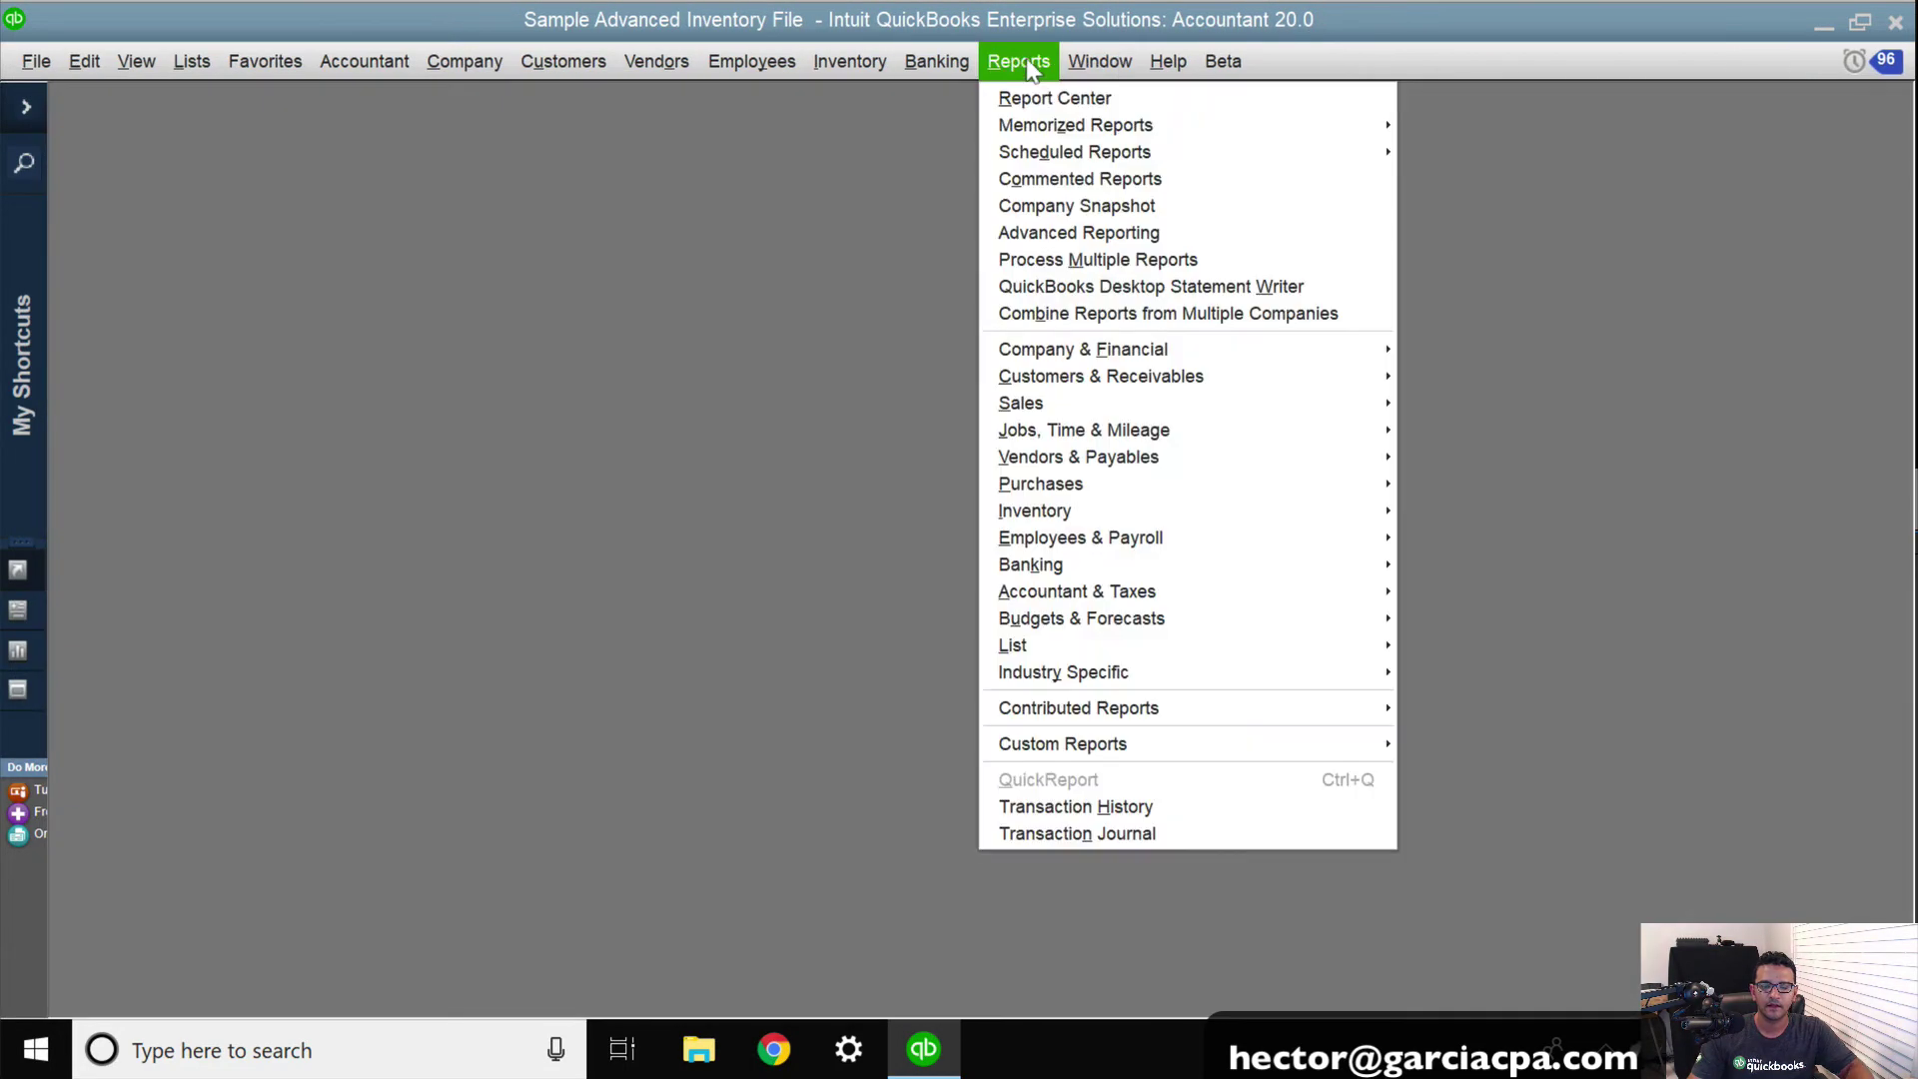
{"action": "mouse_move", "coordinate": [1163, 747]}
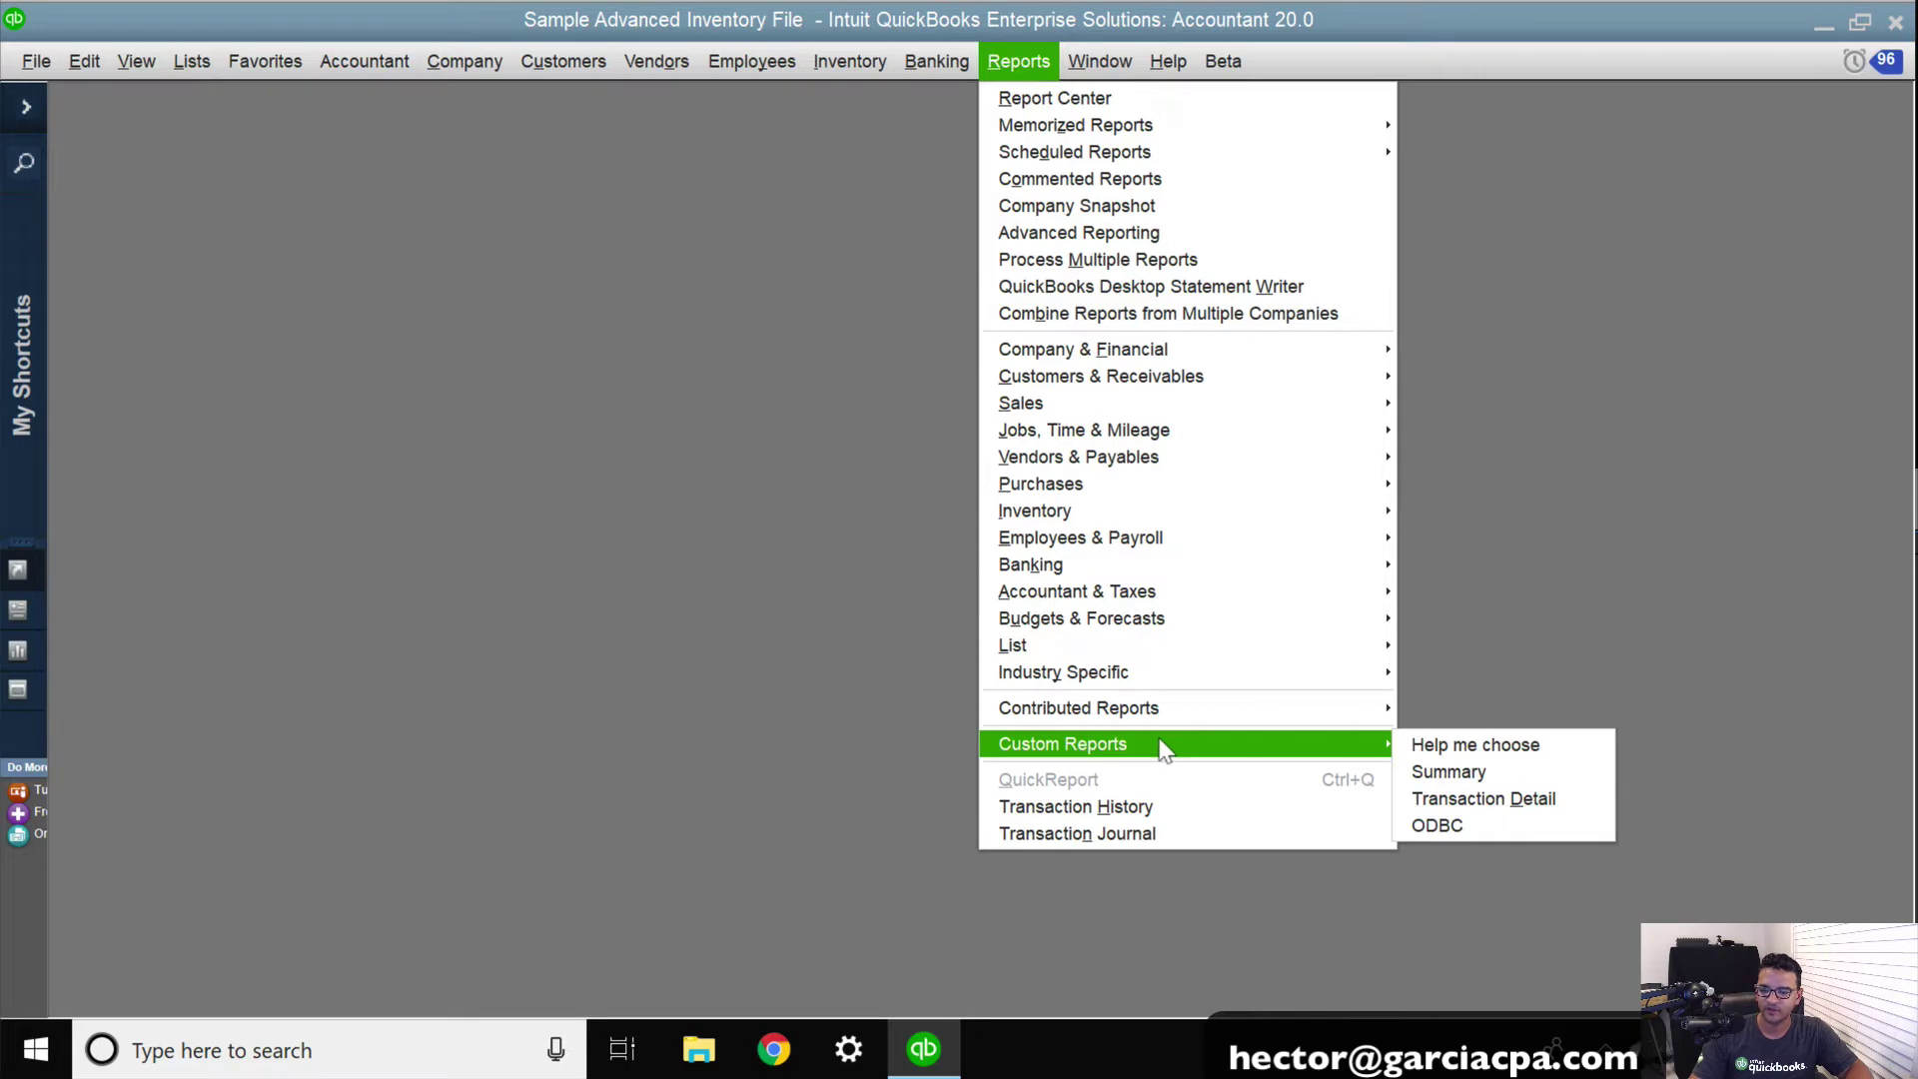
{"action": "left_click", "coordinate": [1525, 802]}
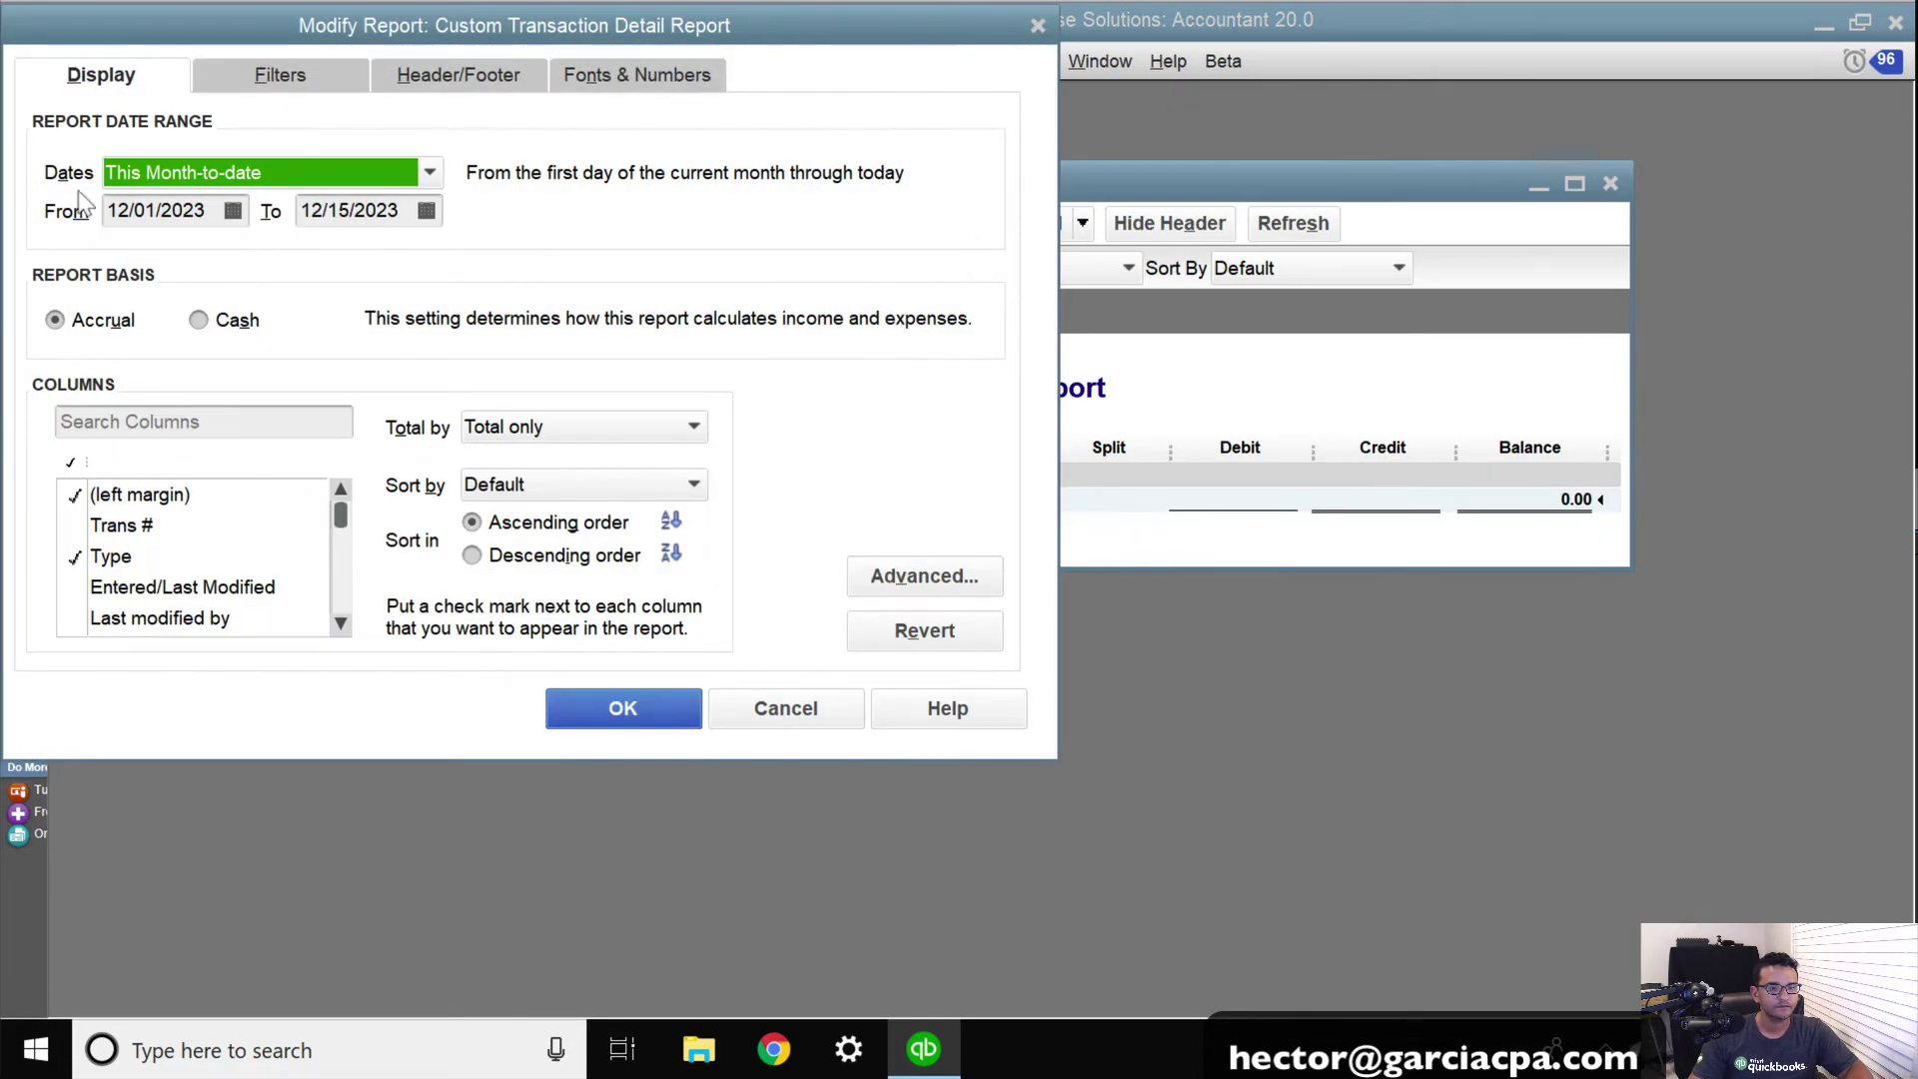
{"action": "left_click", "coordinate": [300, 176]}
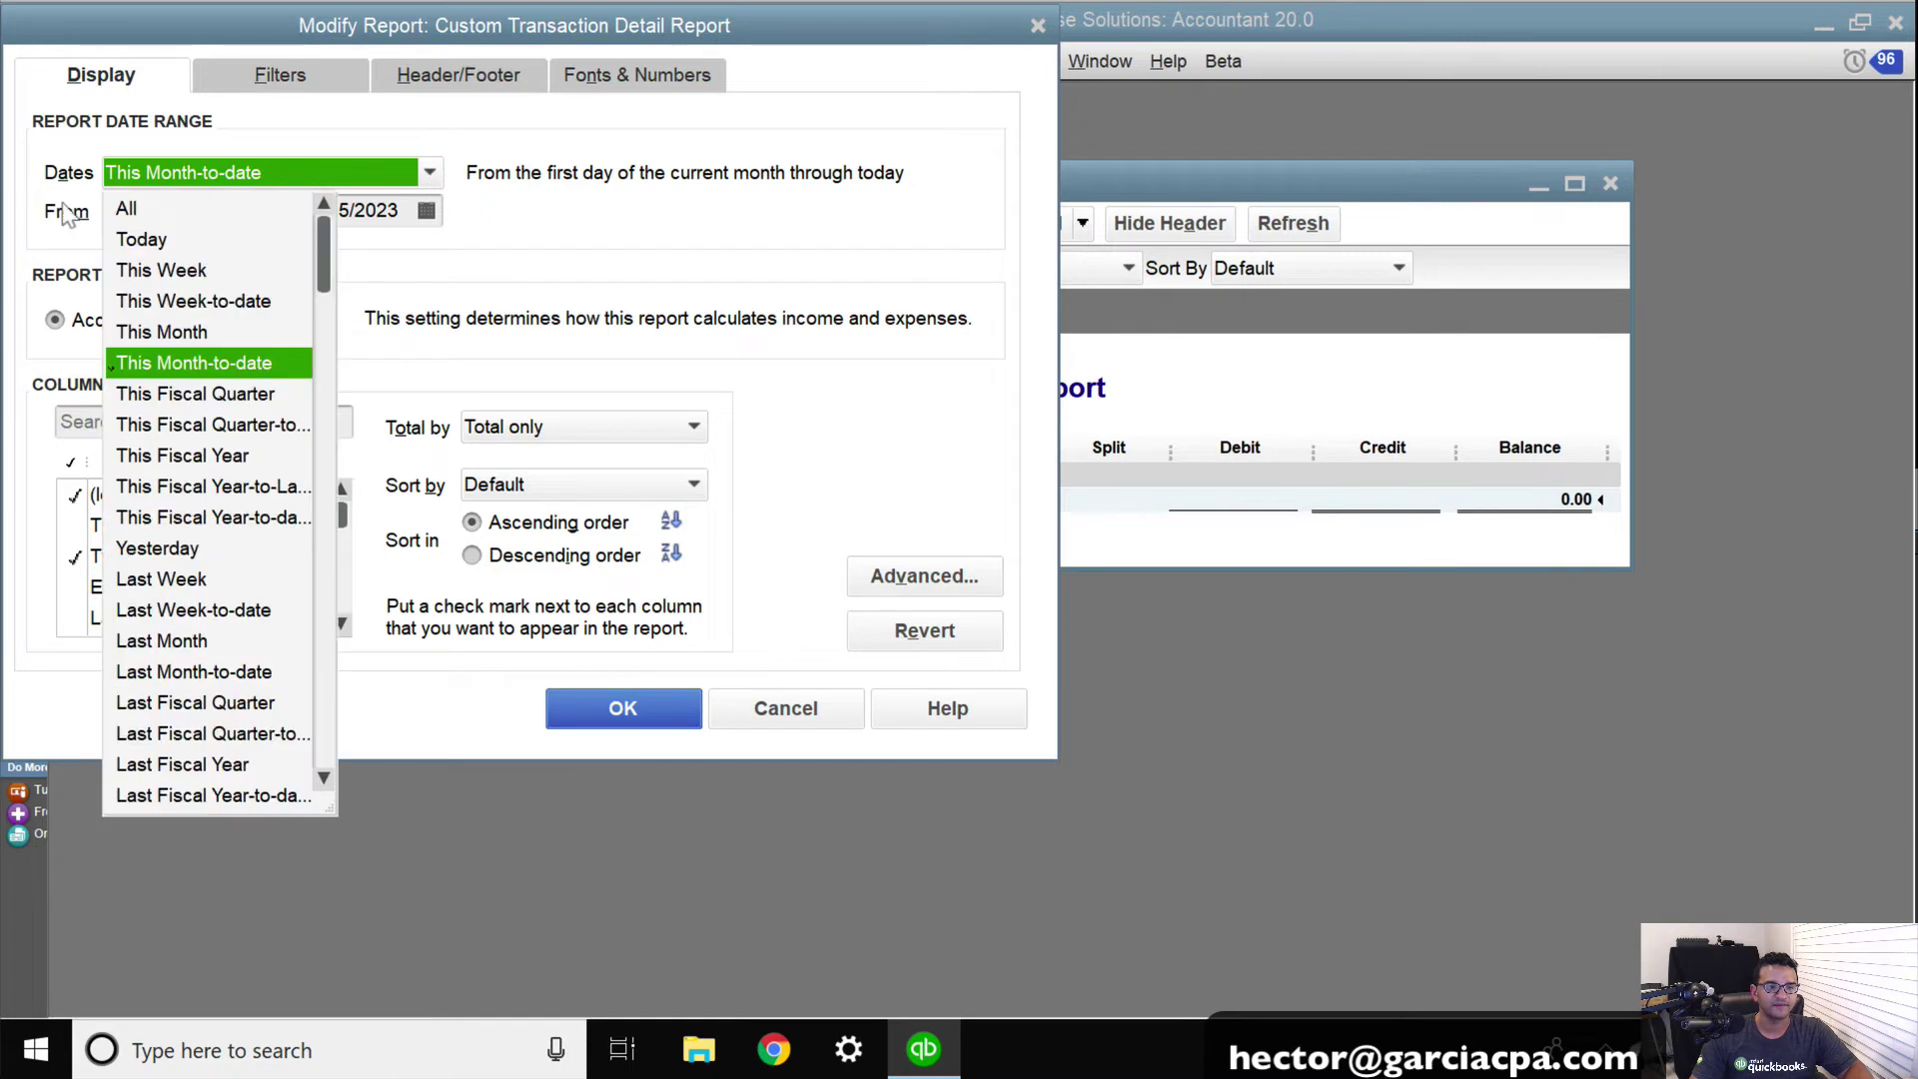
{"action": "left_click", "coordinate": [153, 213]}
Step: Filter the report by TransactionType to invoices only
{"action": "left_click", "coordinate": [287, 90]}
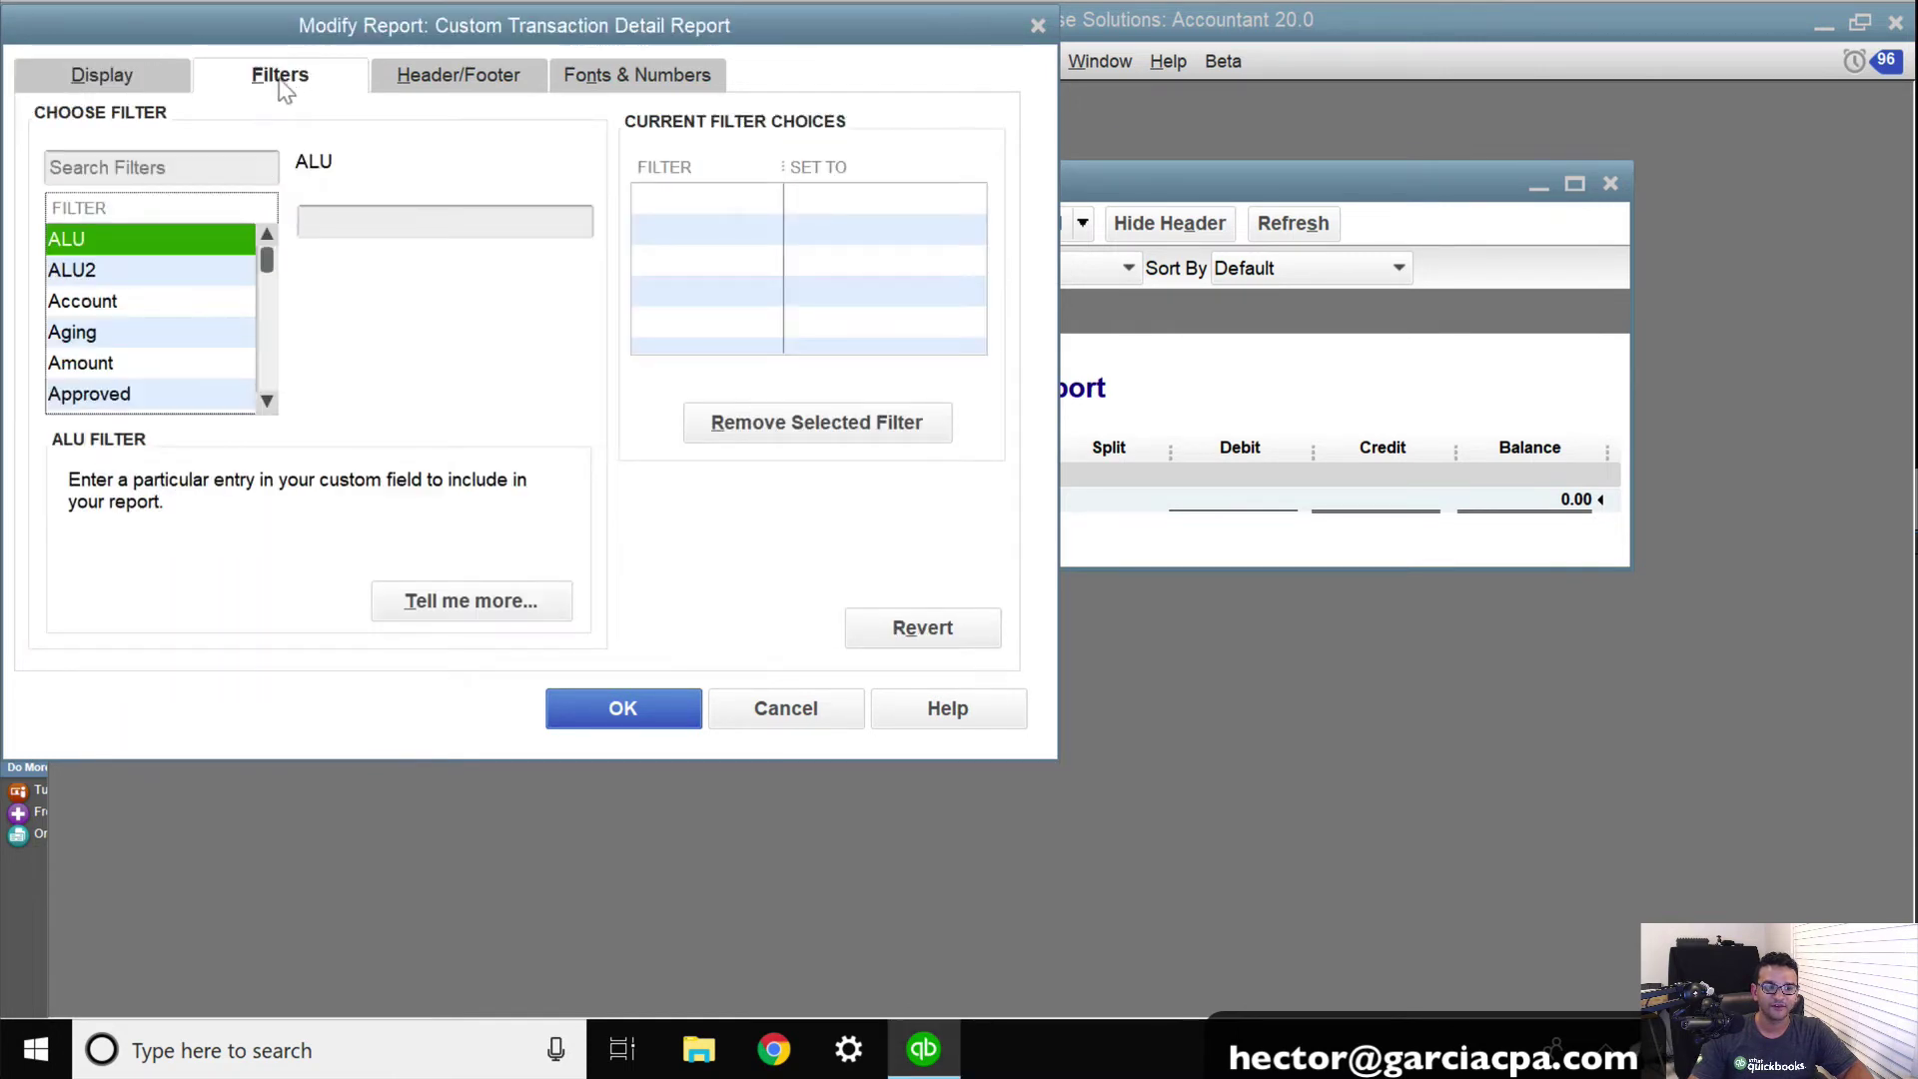
{"action": "left_click", "coordinate": [110, 305]}
{"action": "scroll", "coordinate": [109, 310], "scroll_direction": "down", "scroll_amount": 10}
{"action": "left_click", "coordinate": [109, 302]}
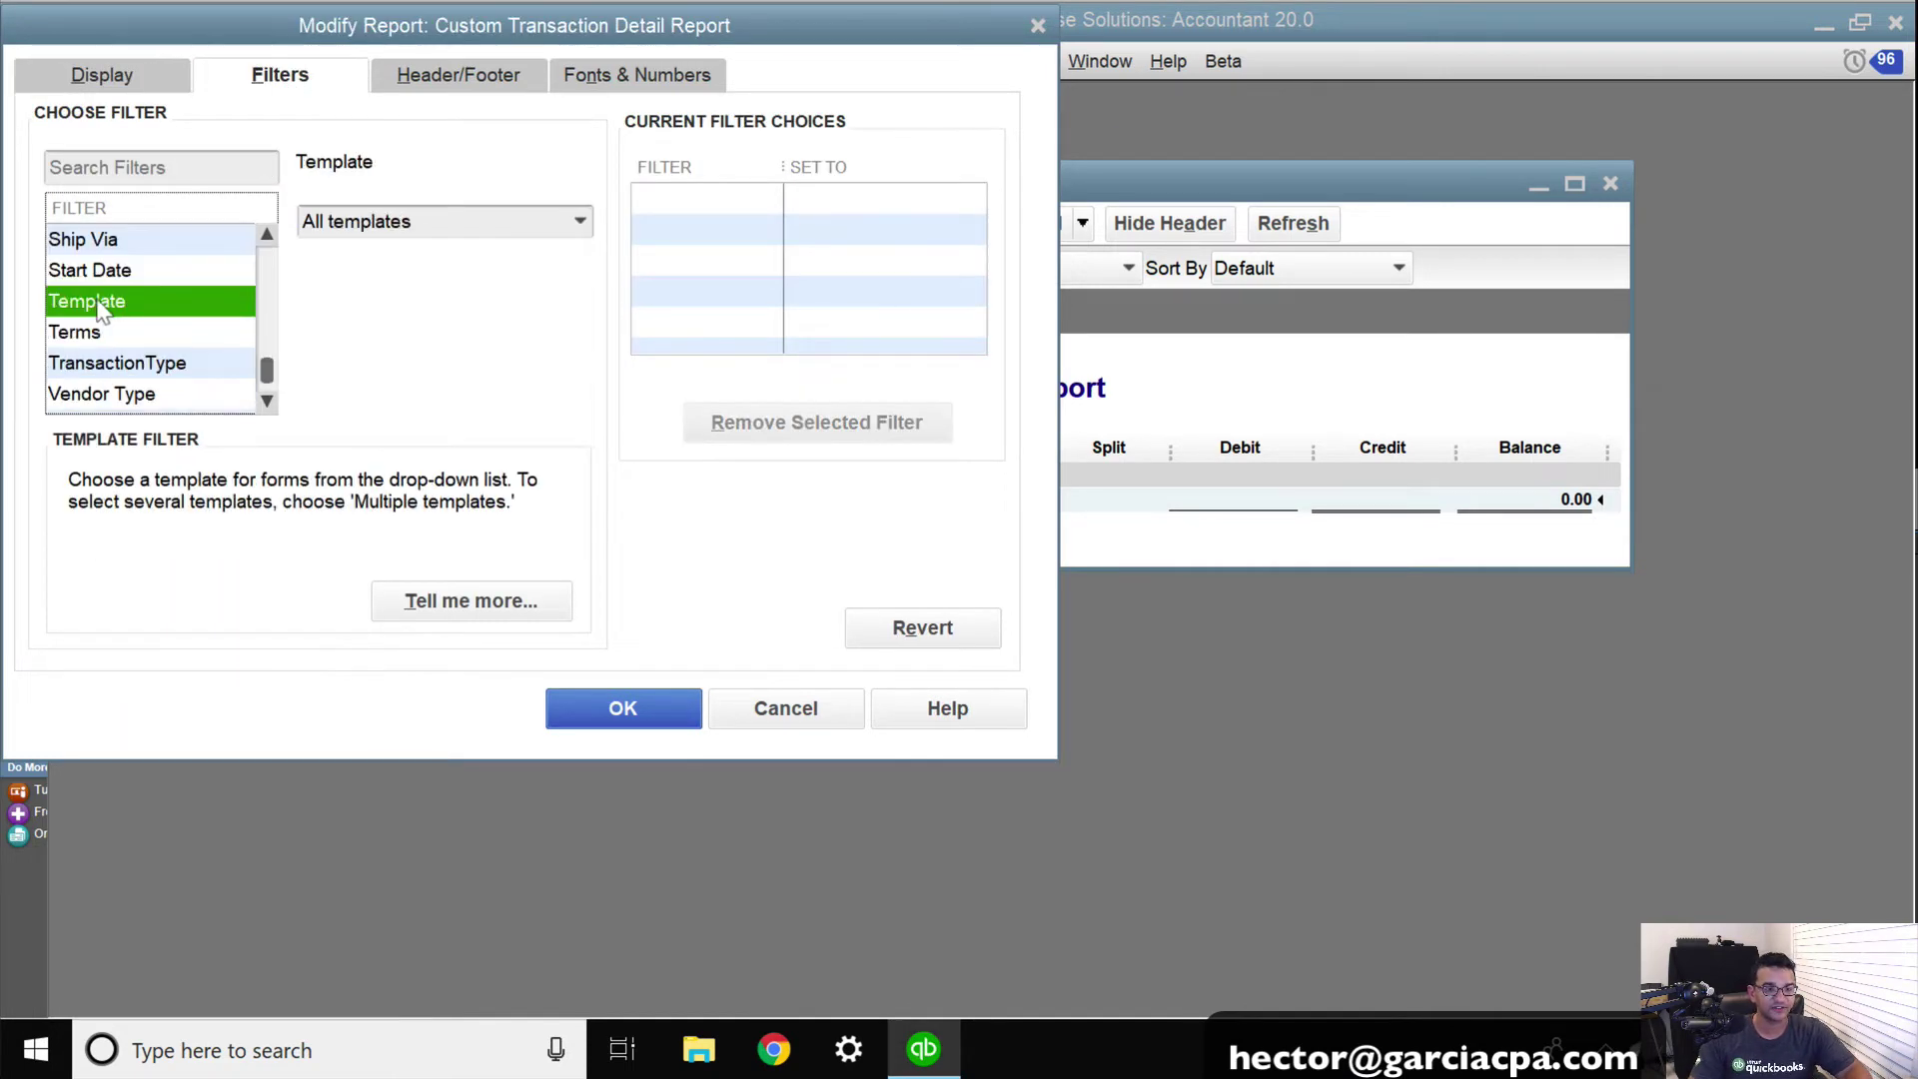
{"action": "left_click", "coordinate": [180, 364]}
{"action": "left_click", "coordinate": [581, 221]}
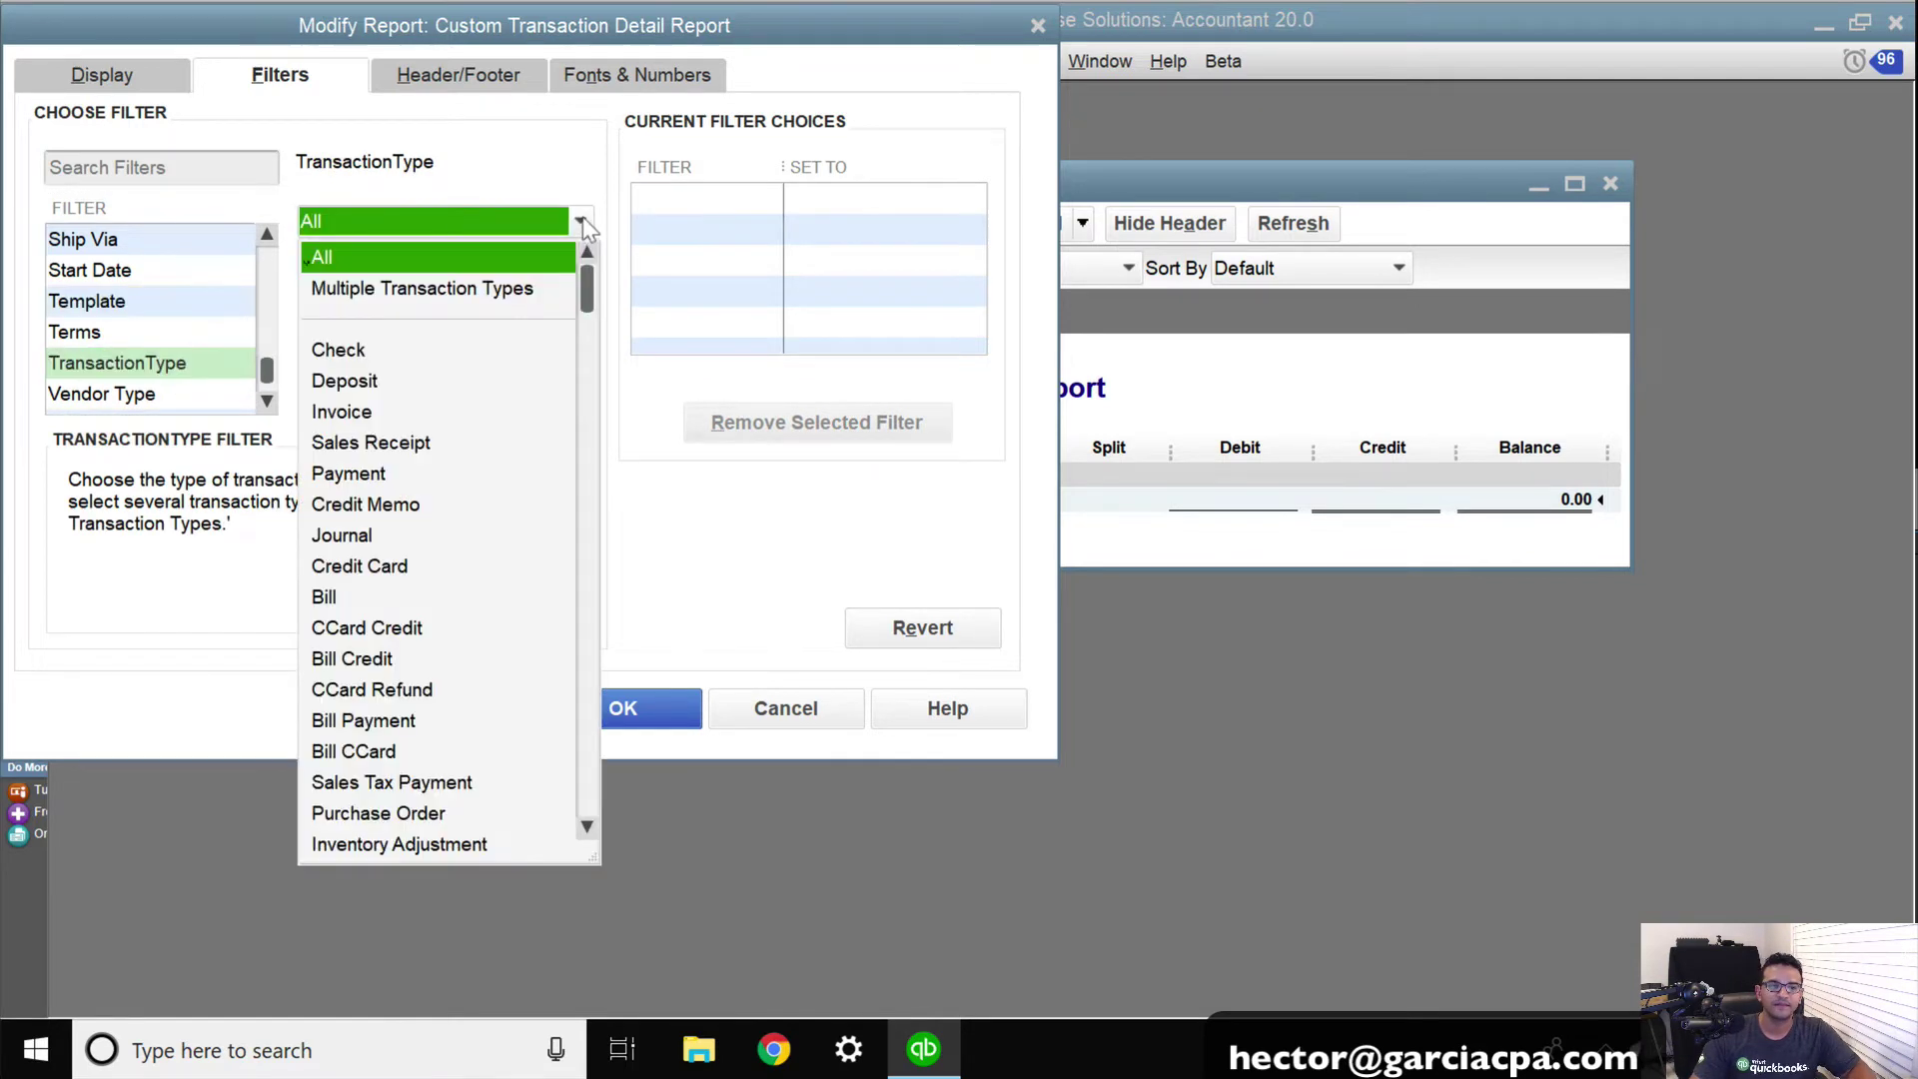
{"action": "left_click", "coordinate": [368, 412]}
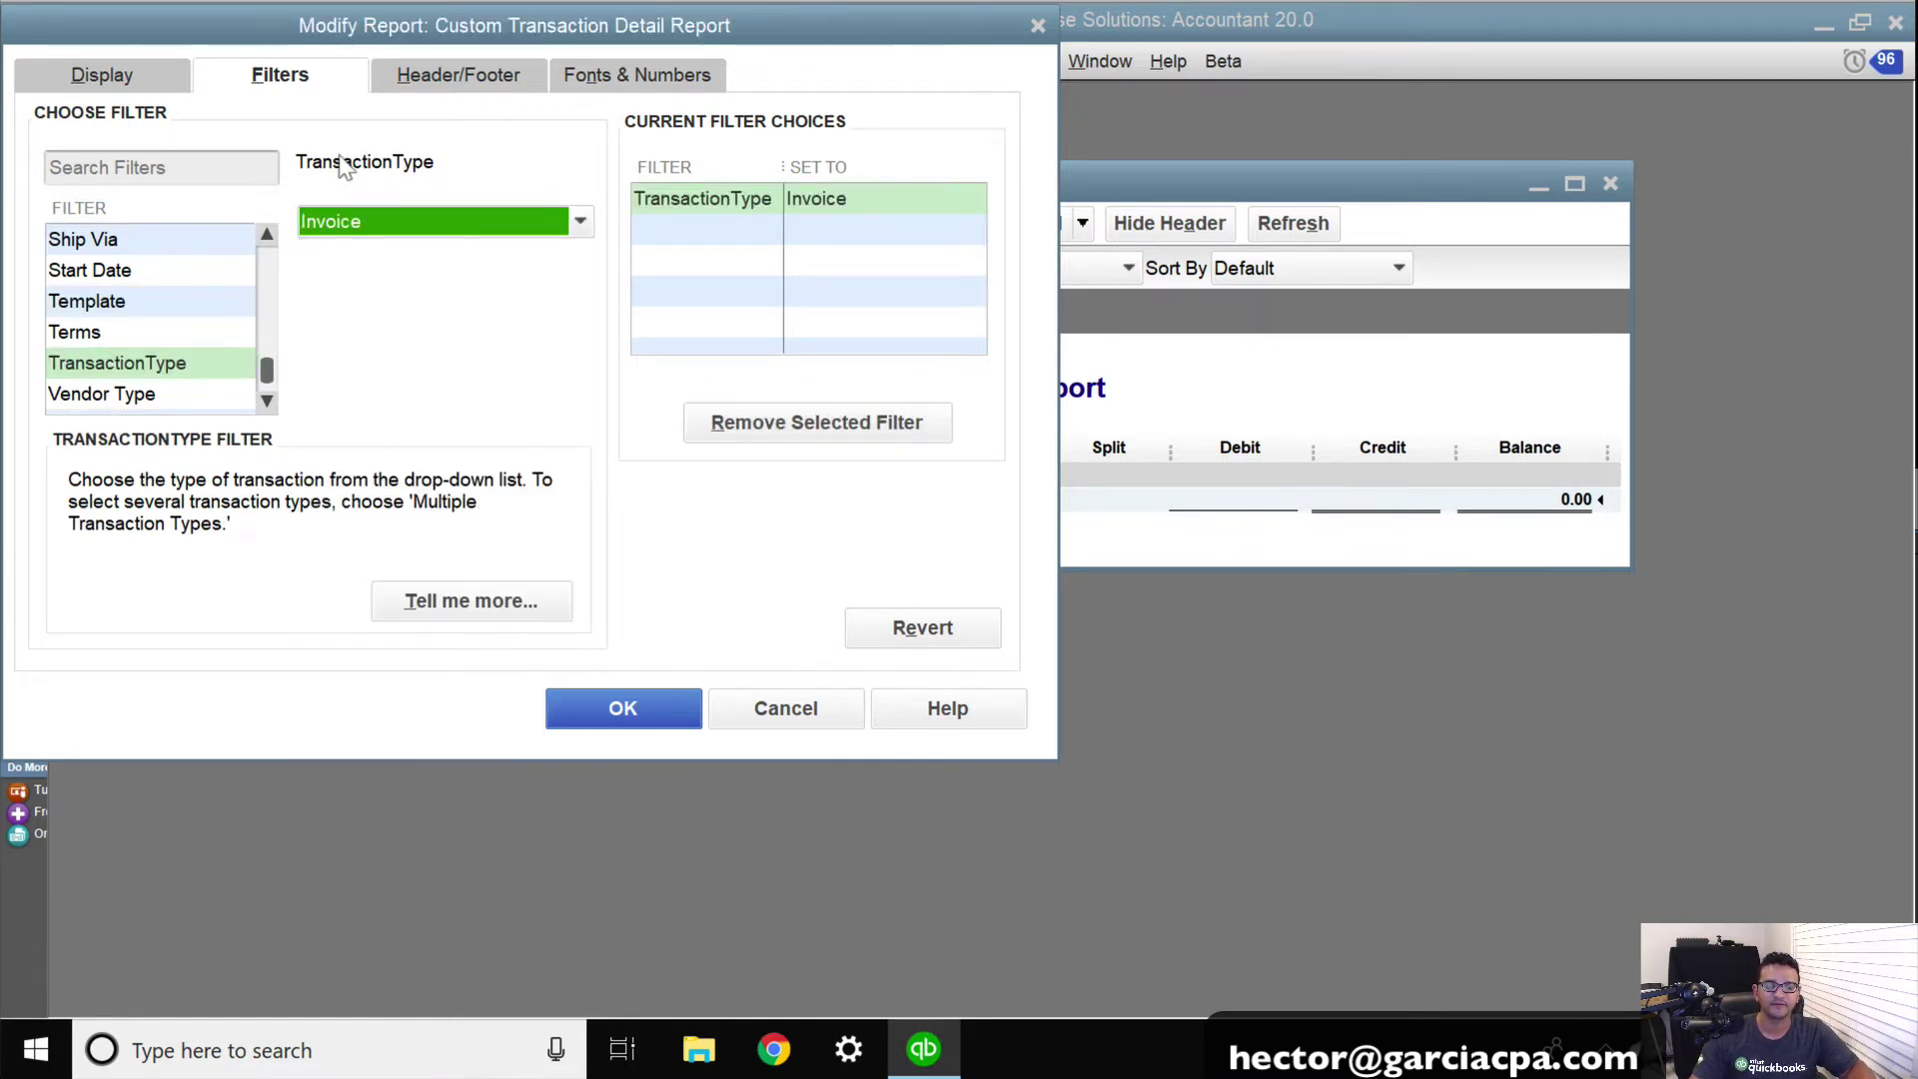
Step: Add the Rebate Vendor and Rebate Amount columns and display the report
{"action": "left_click", "coordinate": [103, 76]}
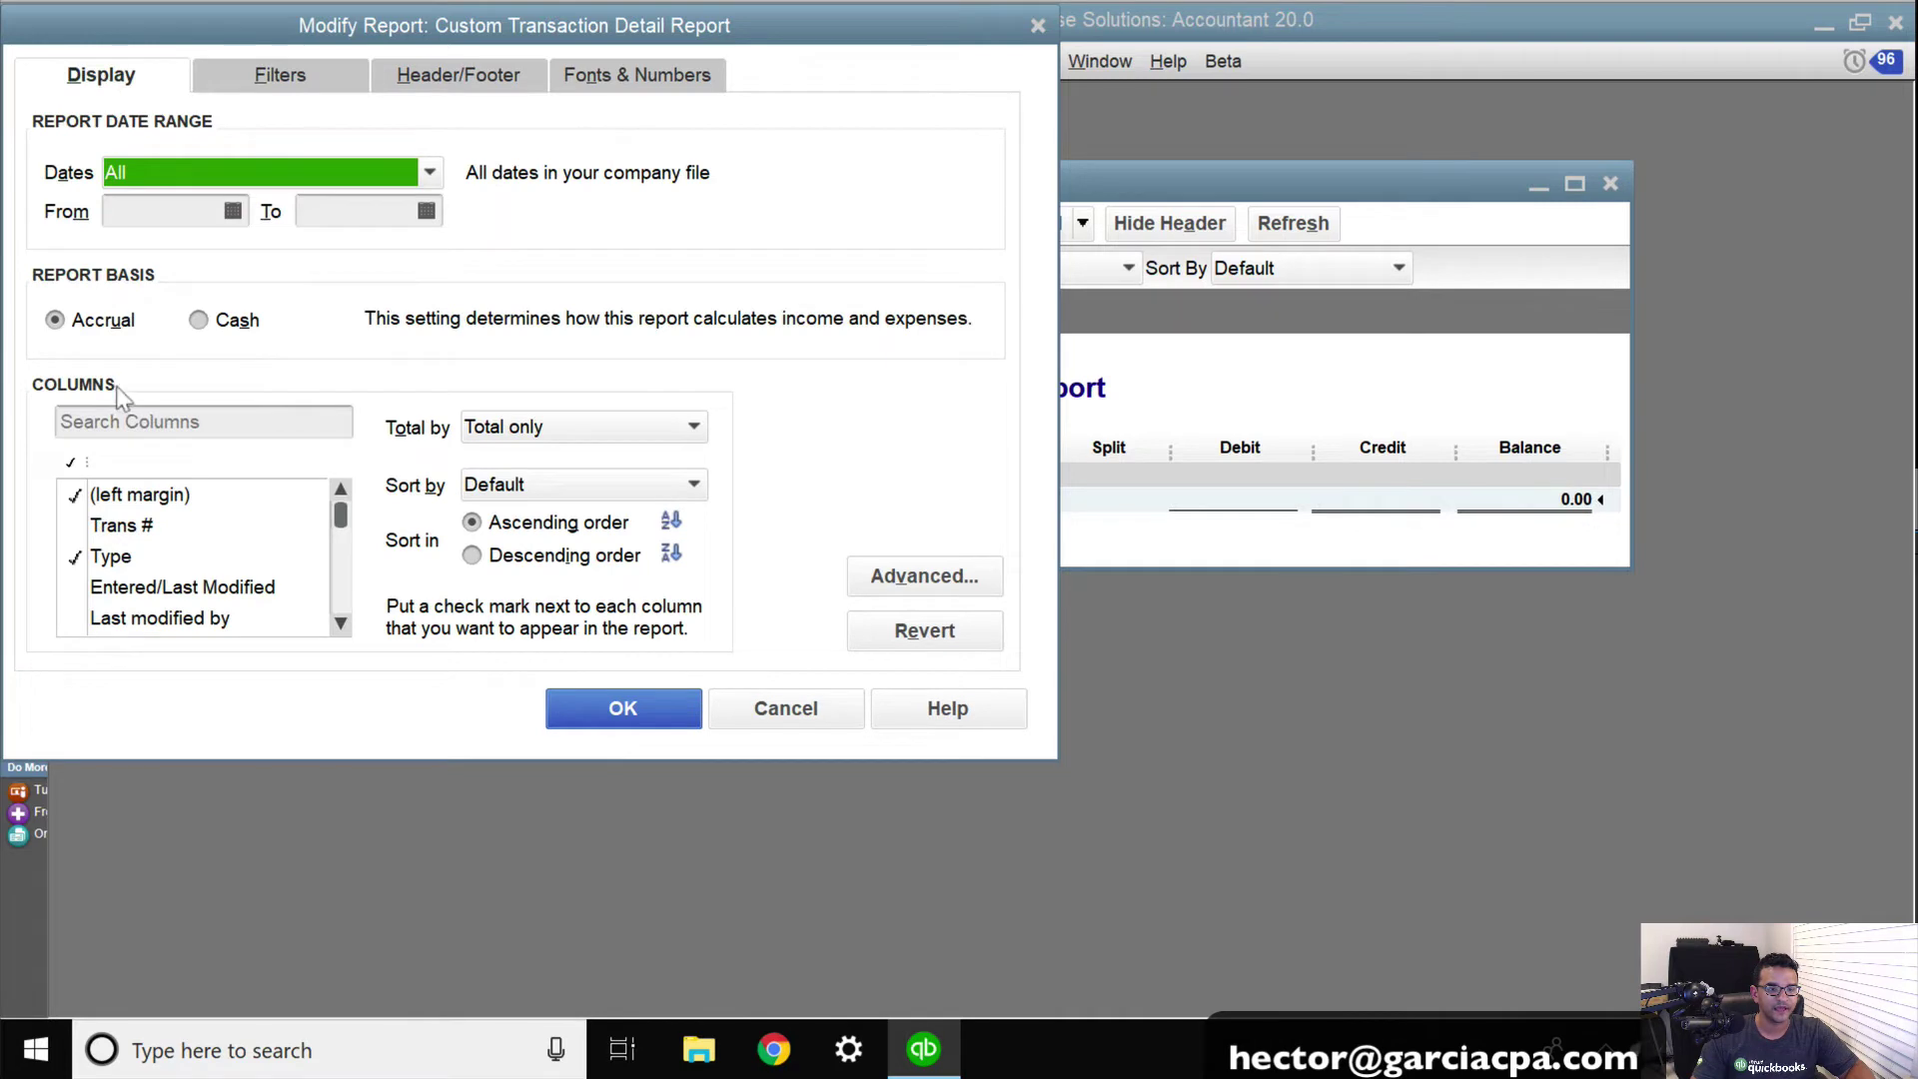
{"action": "left_click", "coordinate": [125, 423]}
{"action": "type", "text": "ven"}
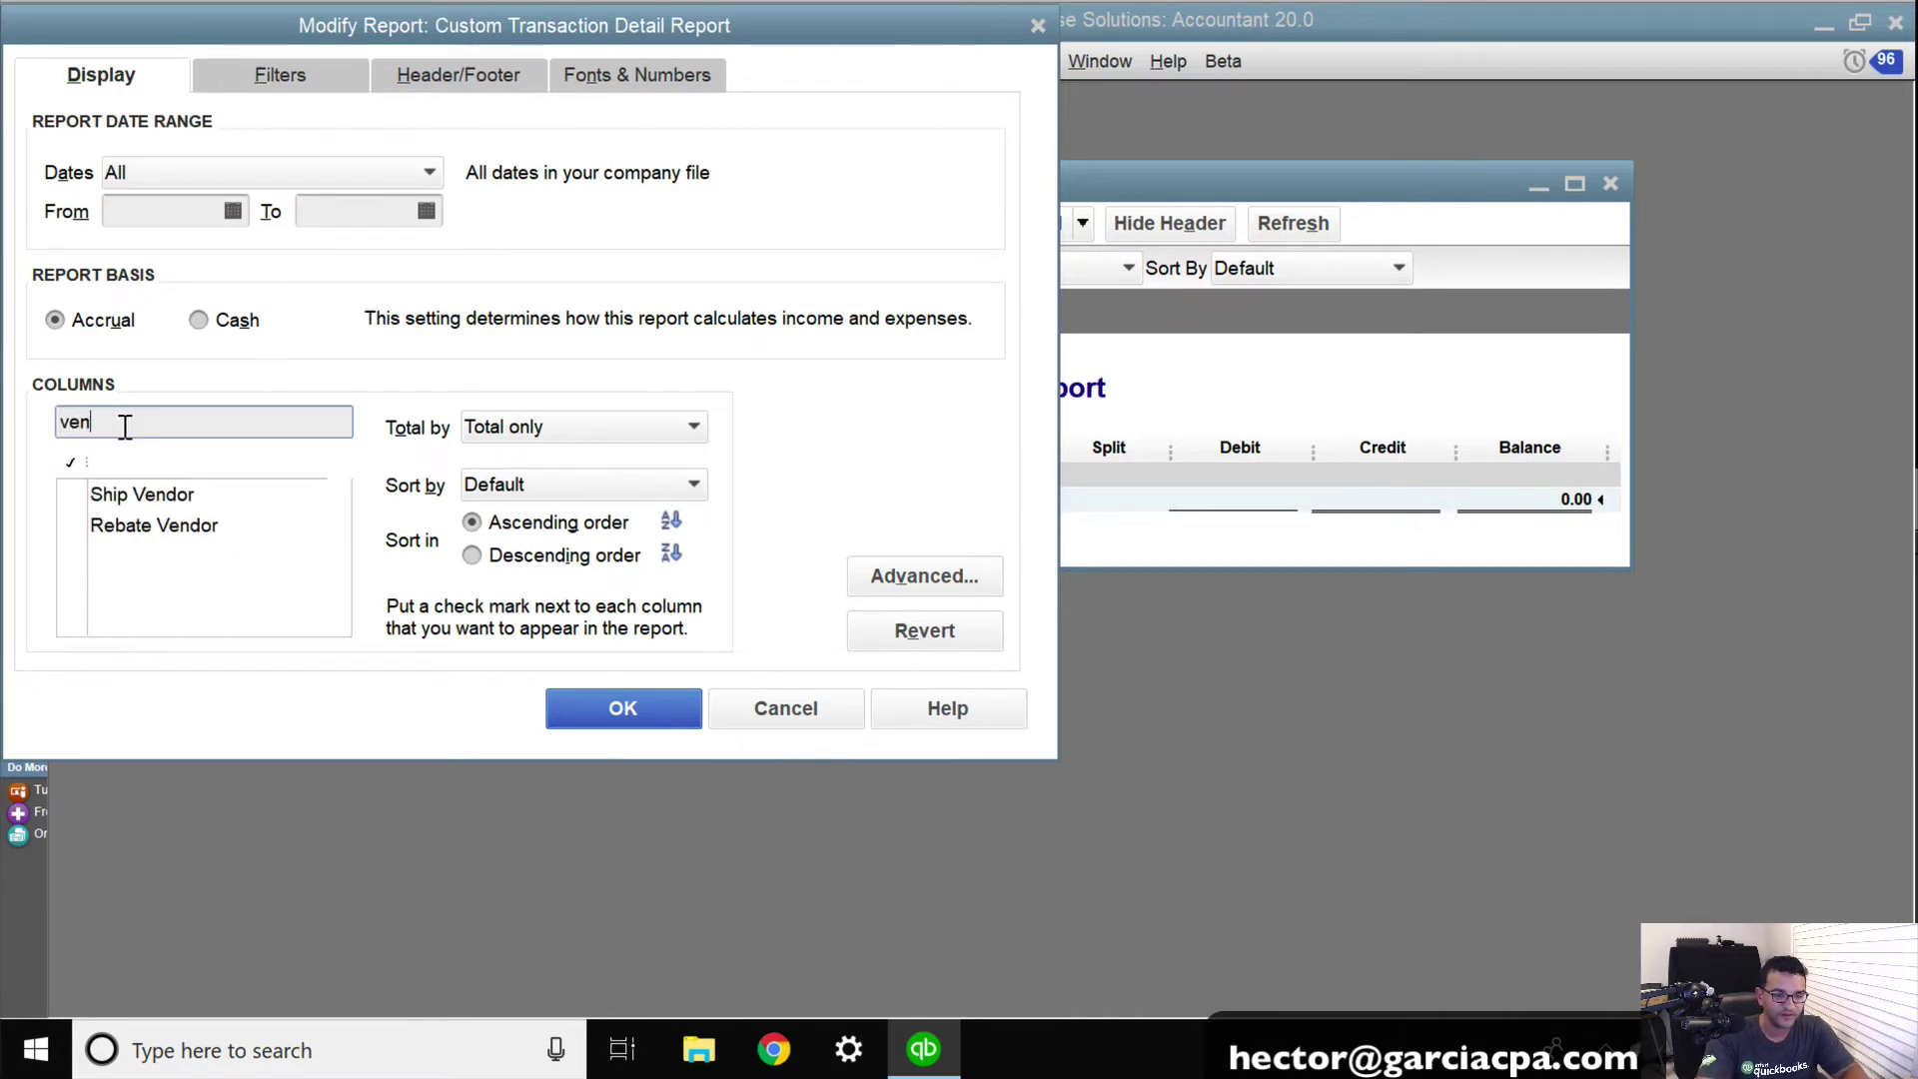
{"action": "left_click", "coordinate": [128, 526]}
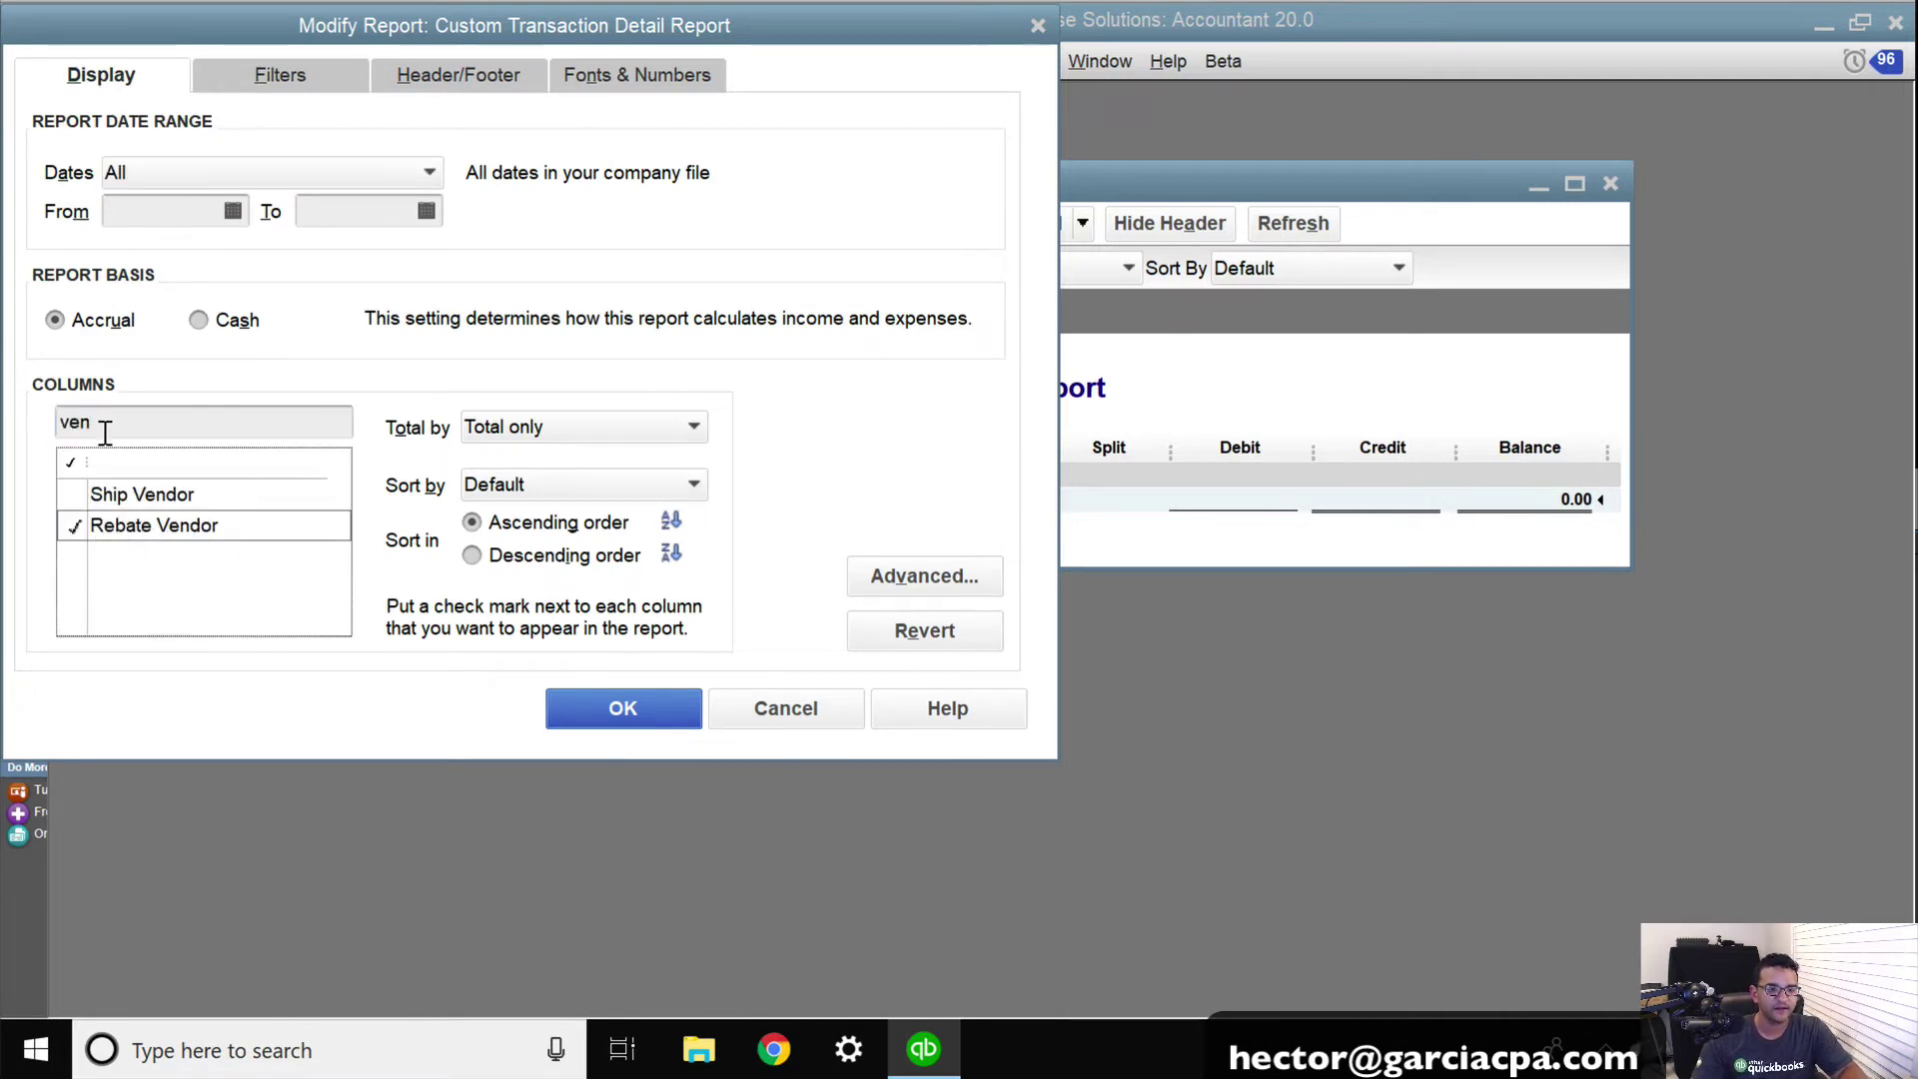
{"action": "left_click_drag", "start_coordinate": [116, 419], "coordinate": [34, 415]}
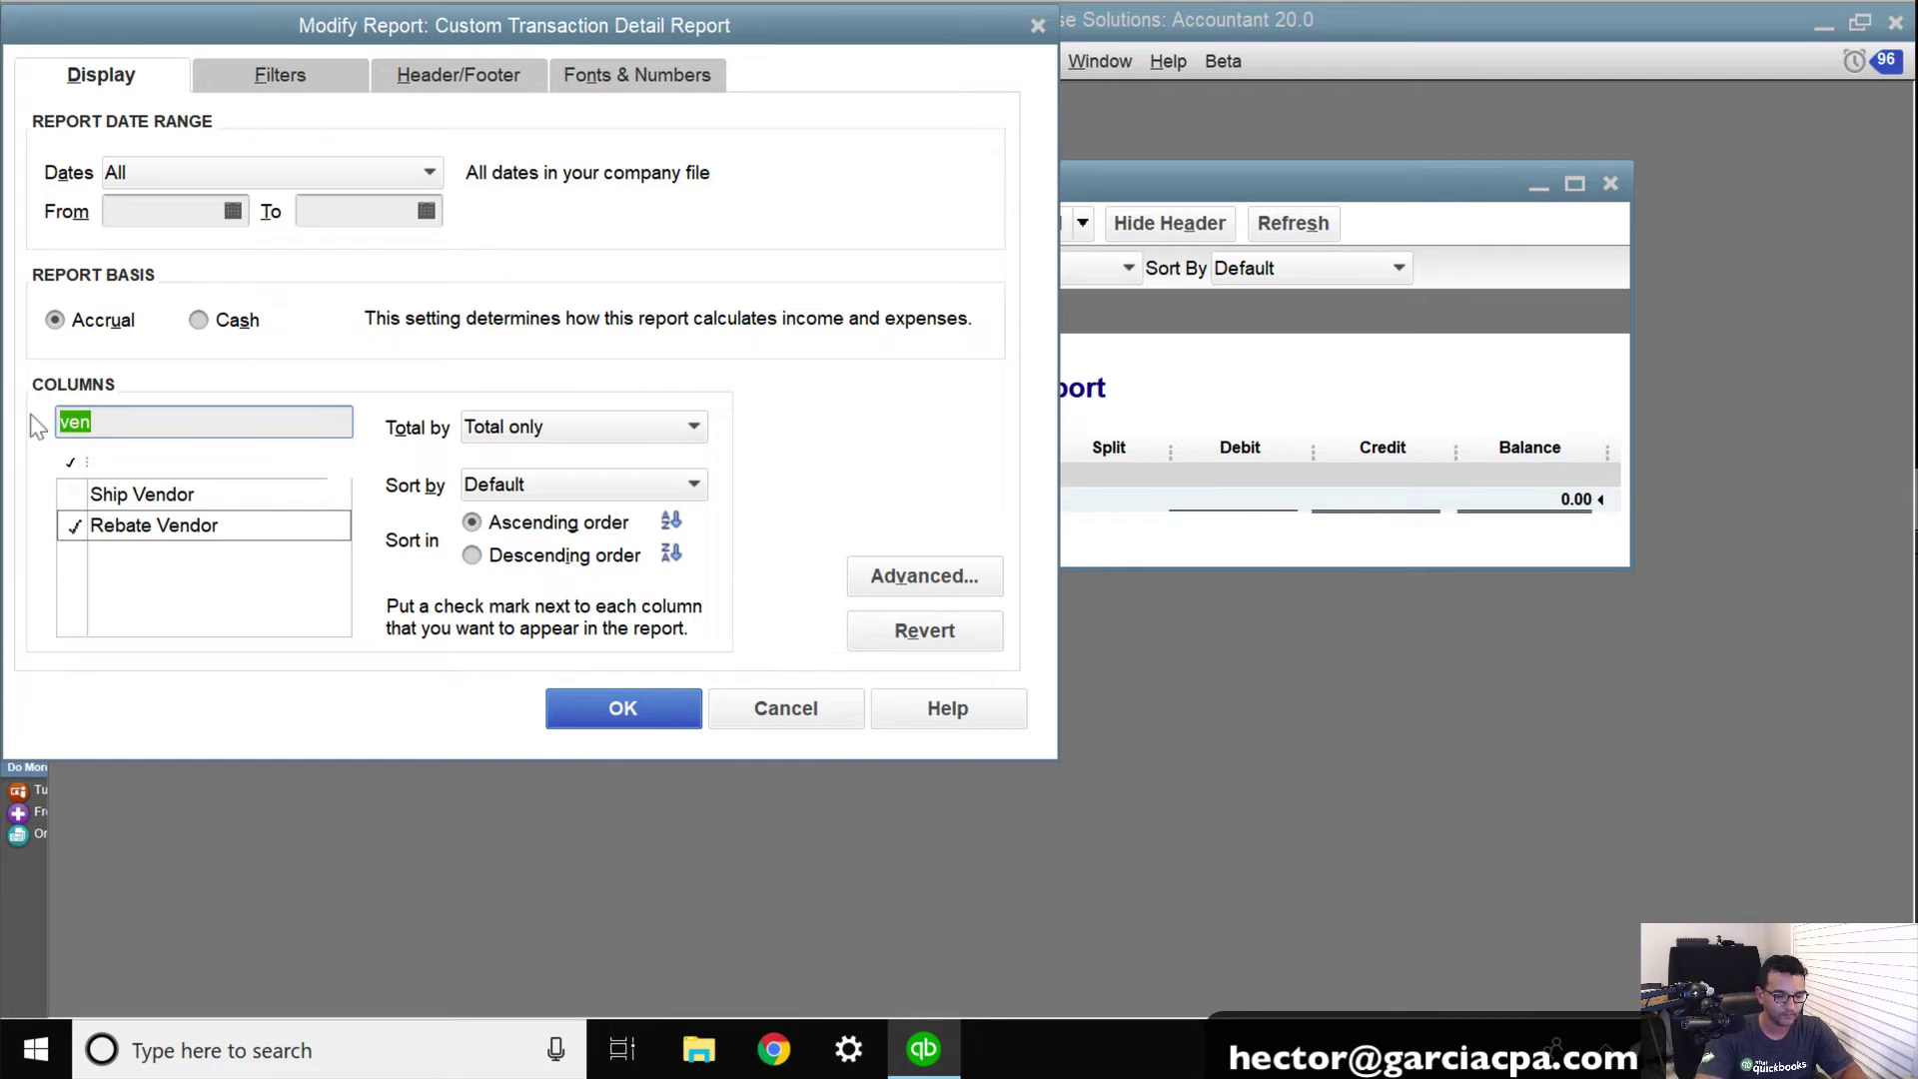
{"action": "type", "text": "reb"}
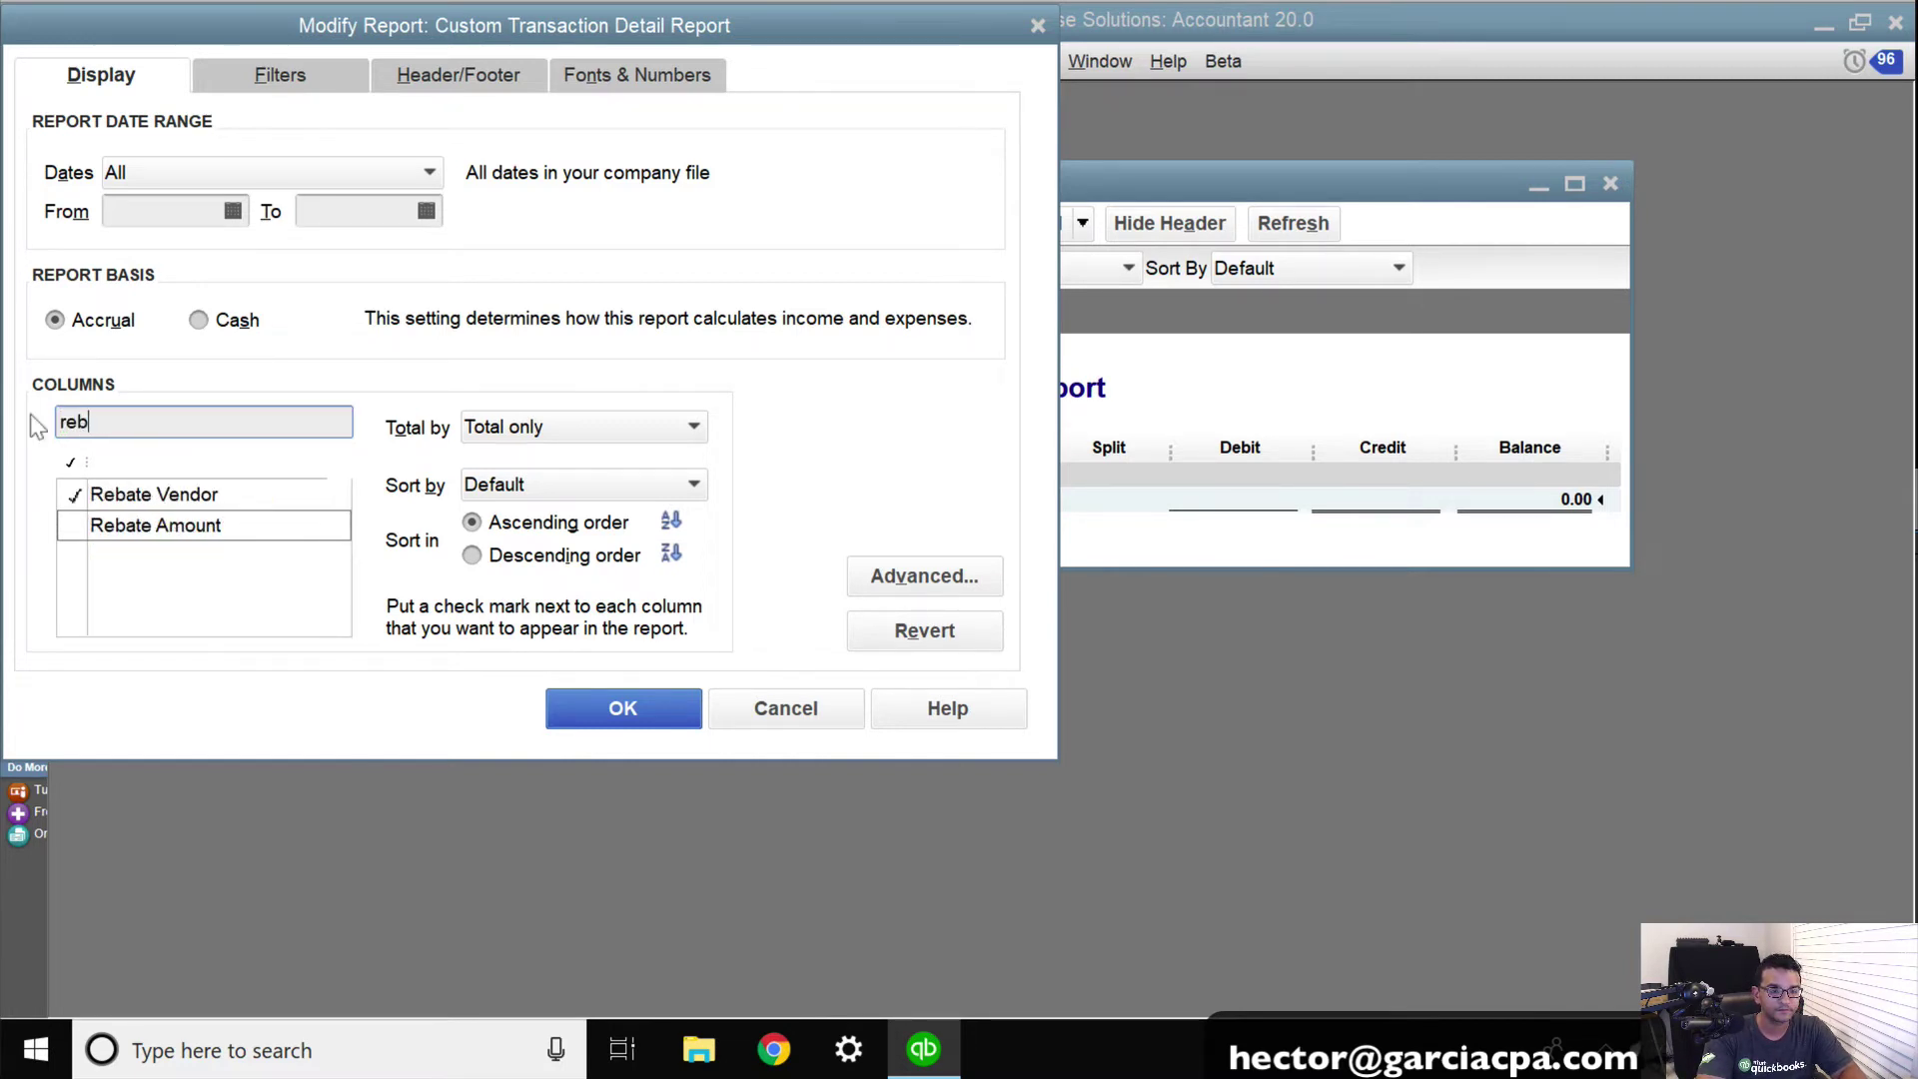
{"action": "left_click", "coordinate": [104, 527]}
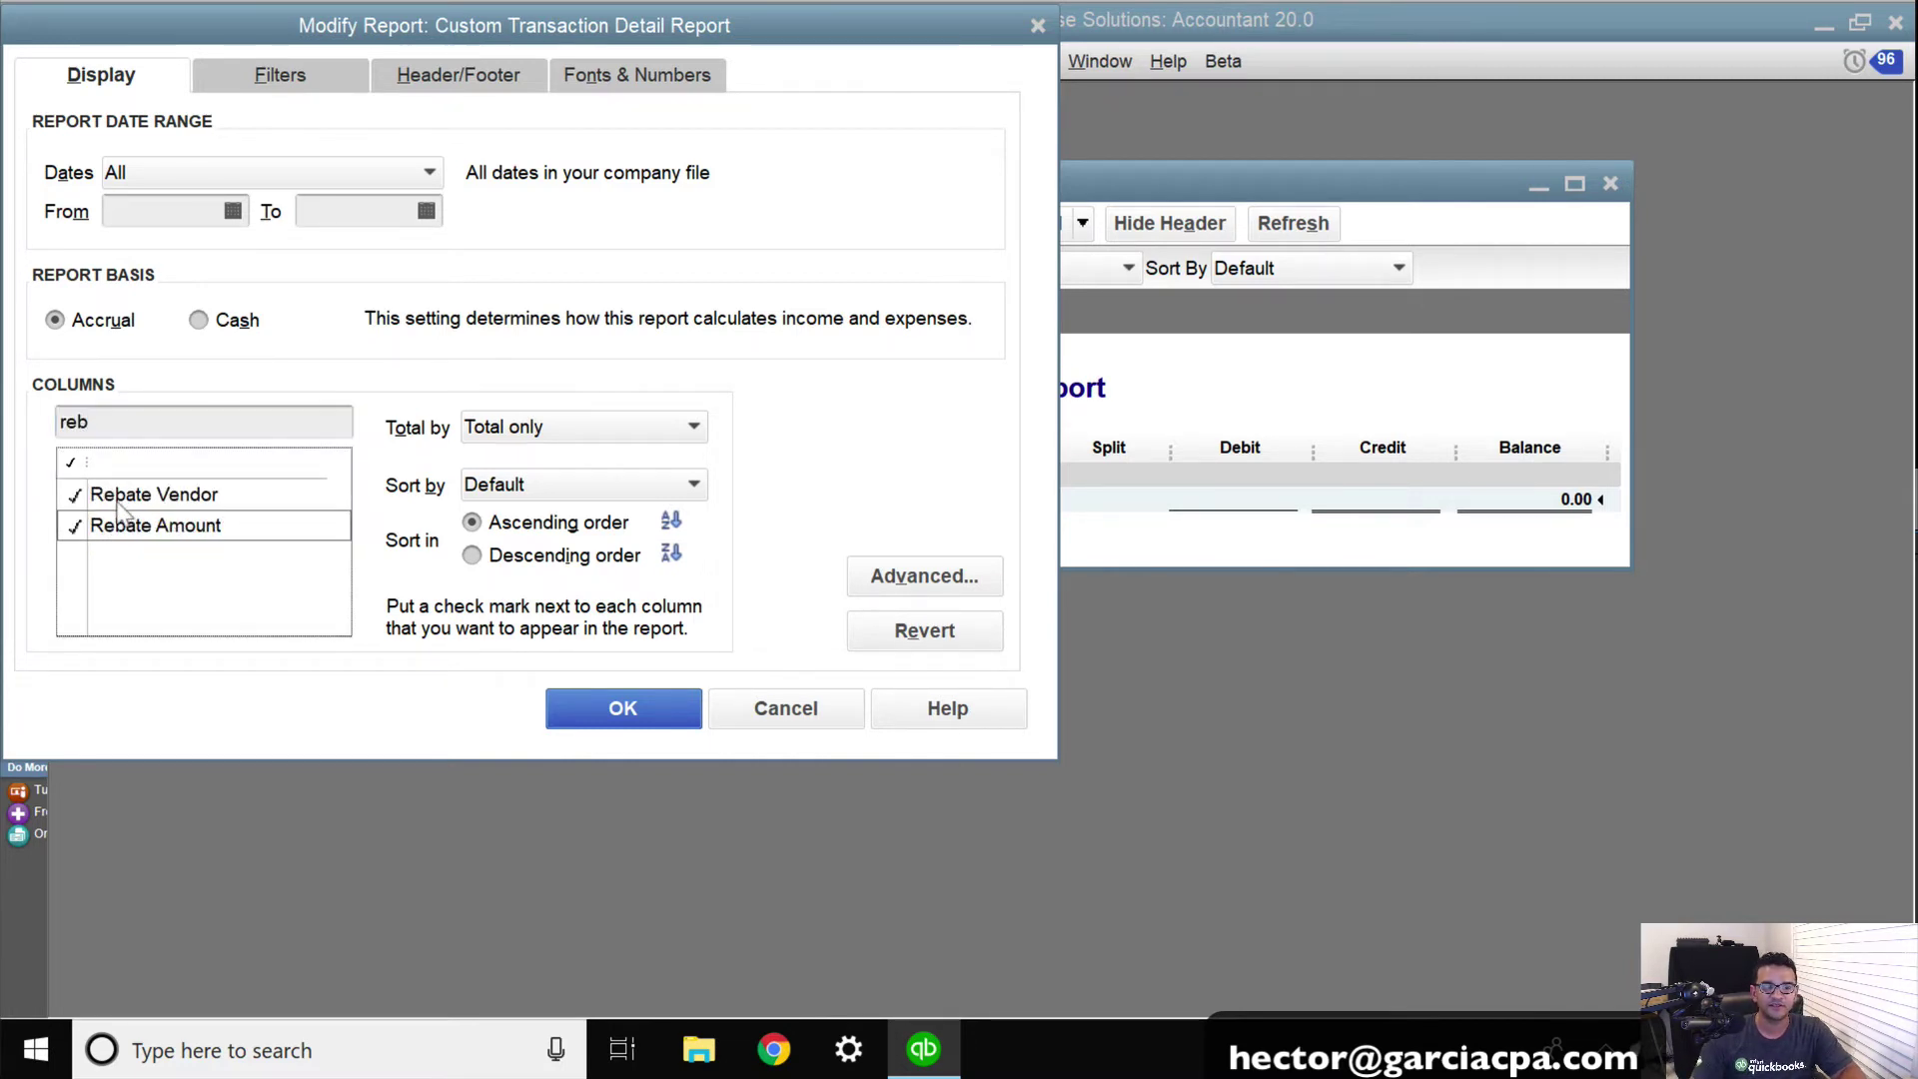
{"action": "left_click", "coordinate": [621, 707]}
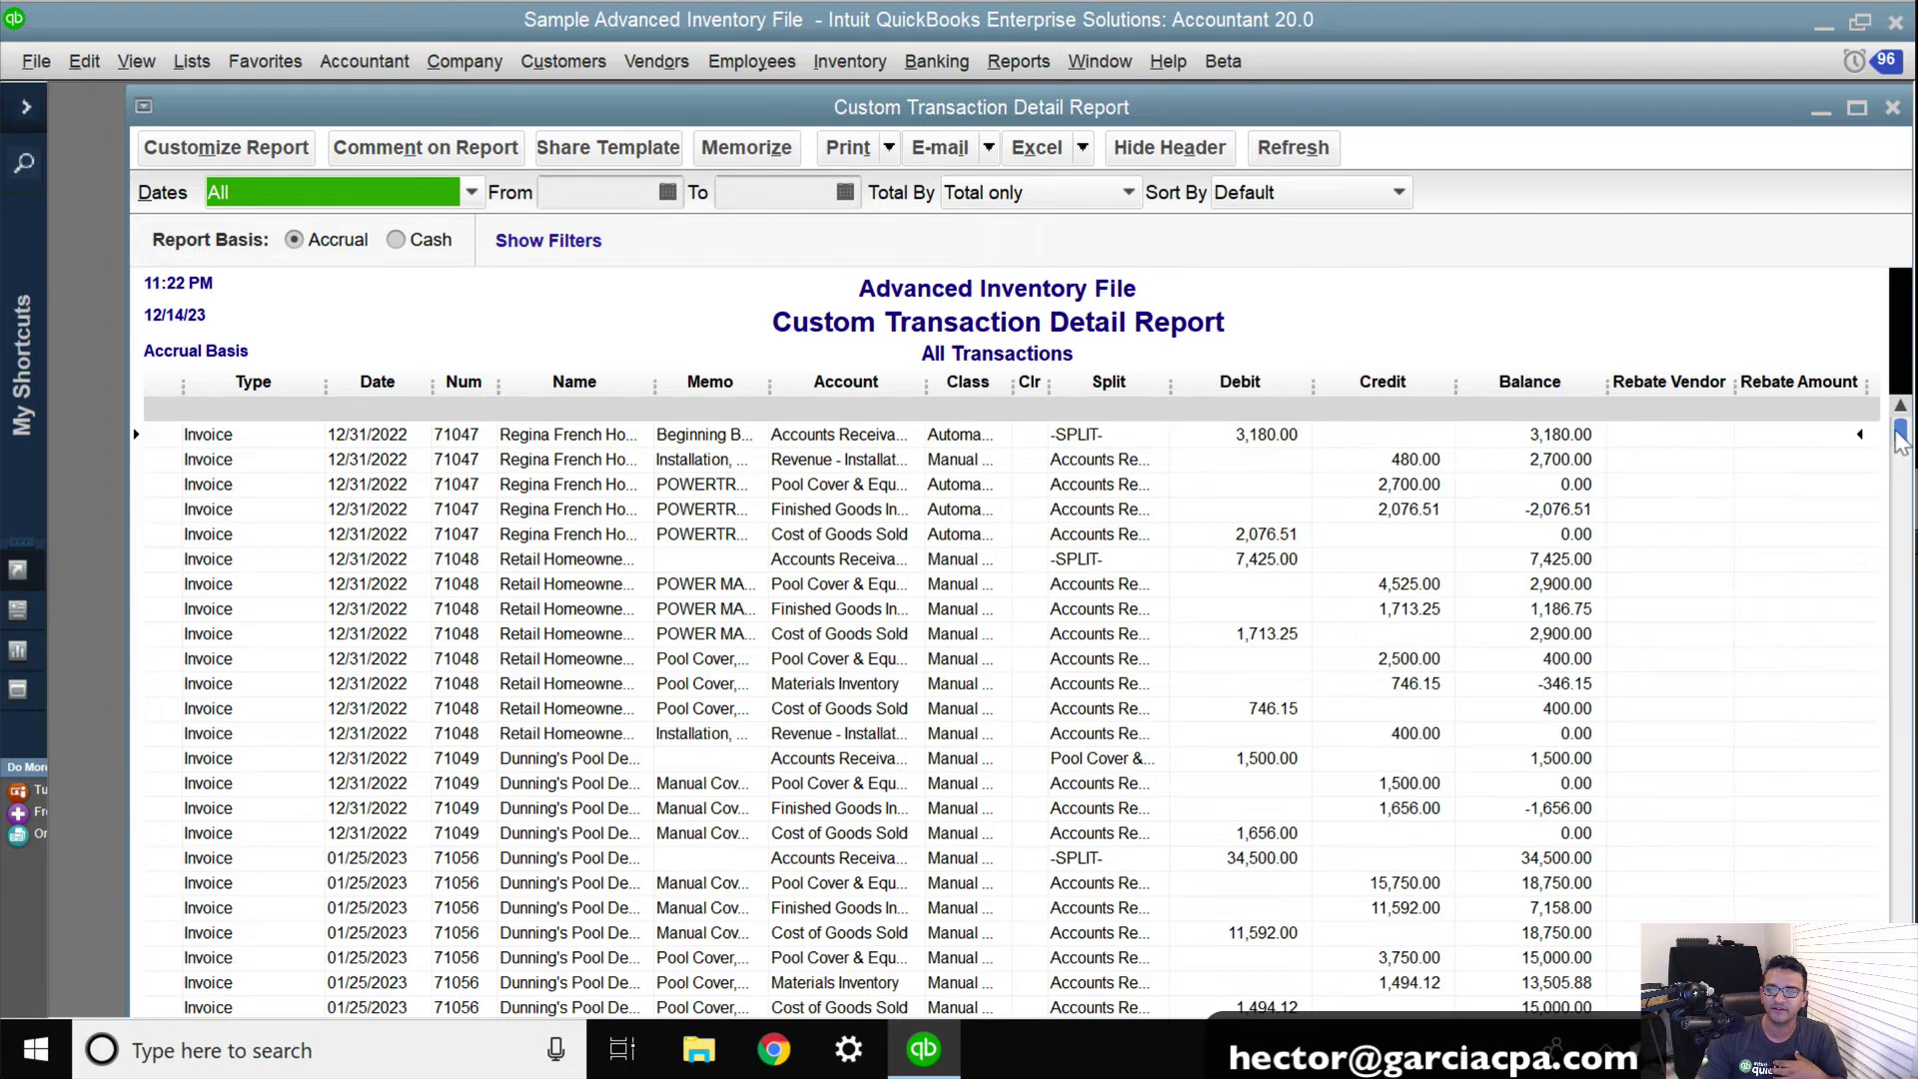
Step: Set the report's Account filter to All ordinary income accounts and apply it
{"action": "left_click_drag", "start_coordinate": [1898, 443], "coordinate": [1898, 994]}
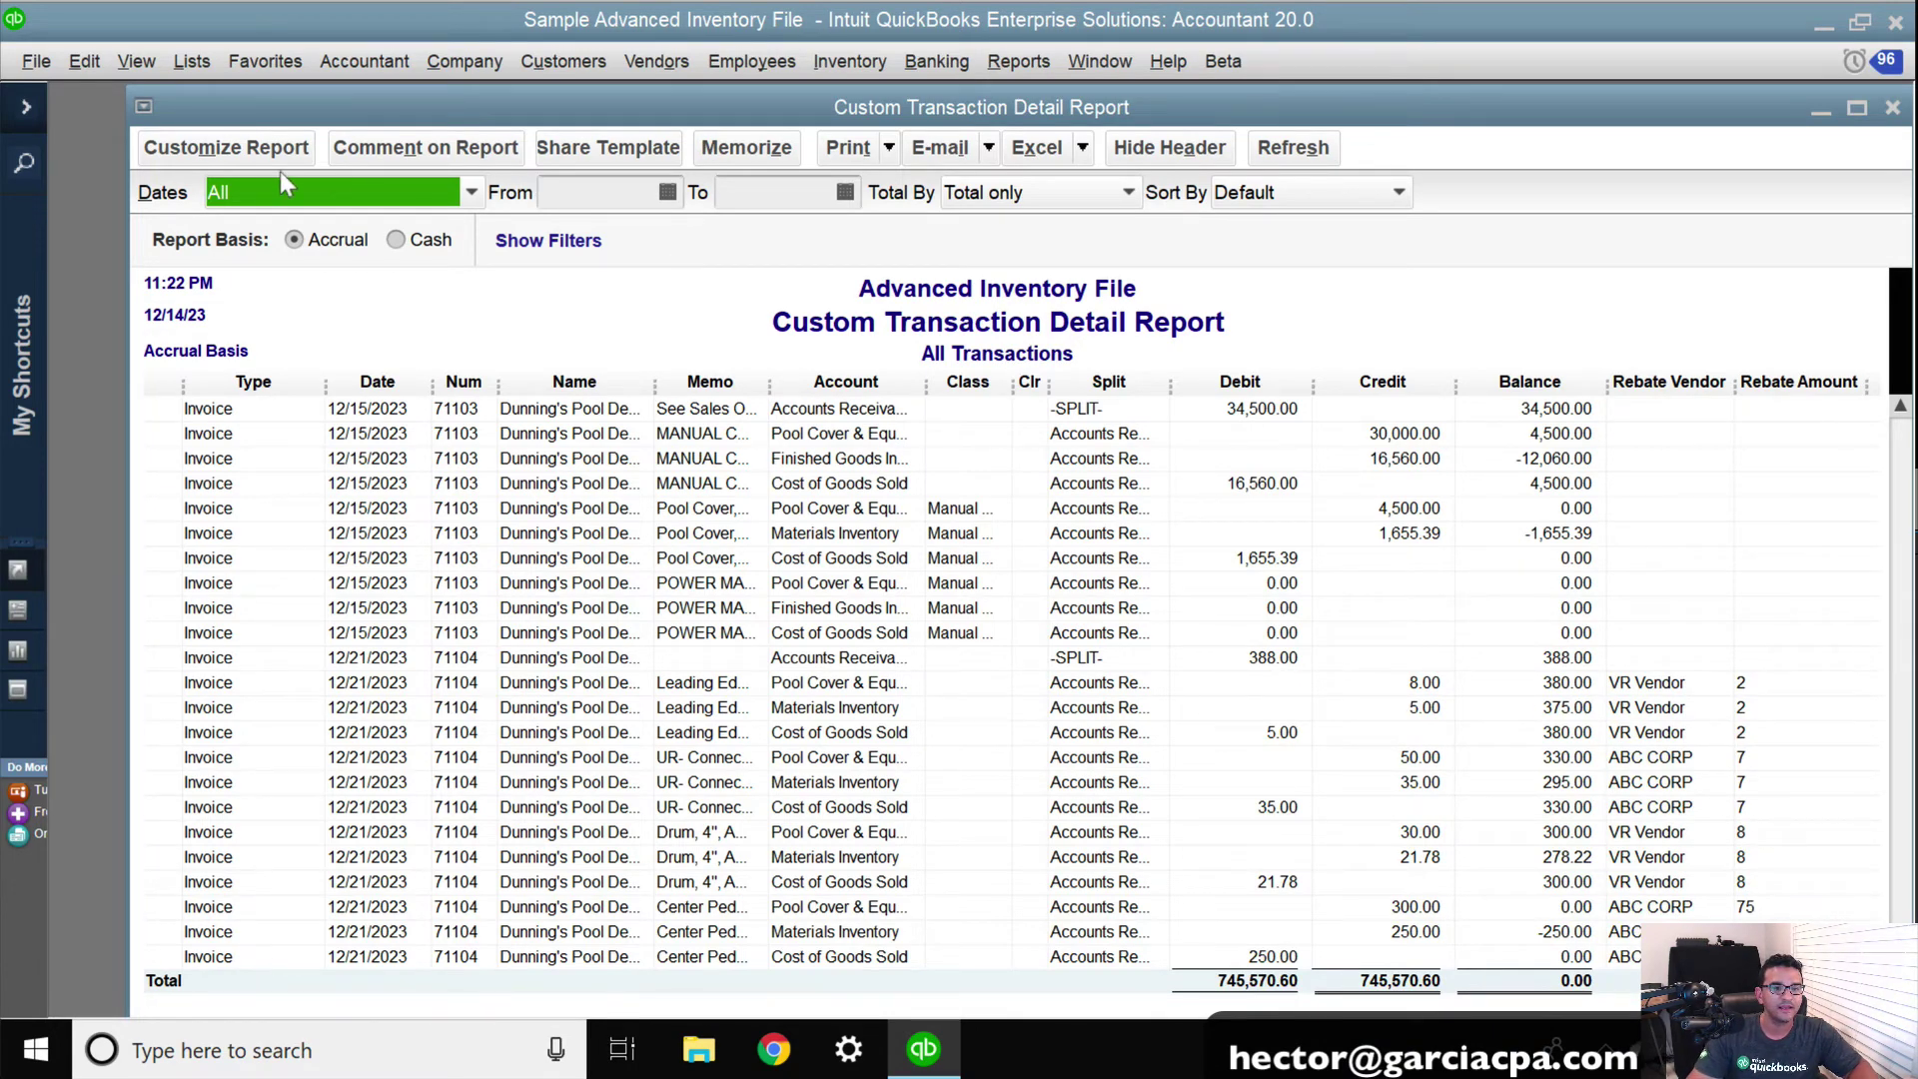
{"action": "left_click", "coordinate": [243, 147]}
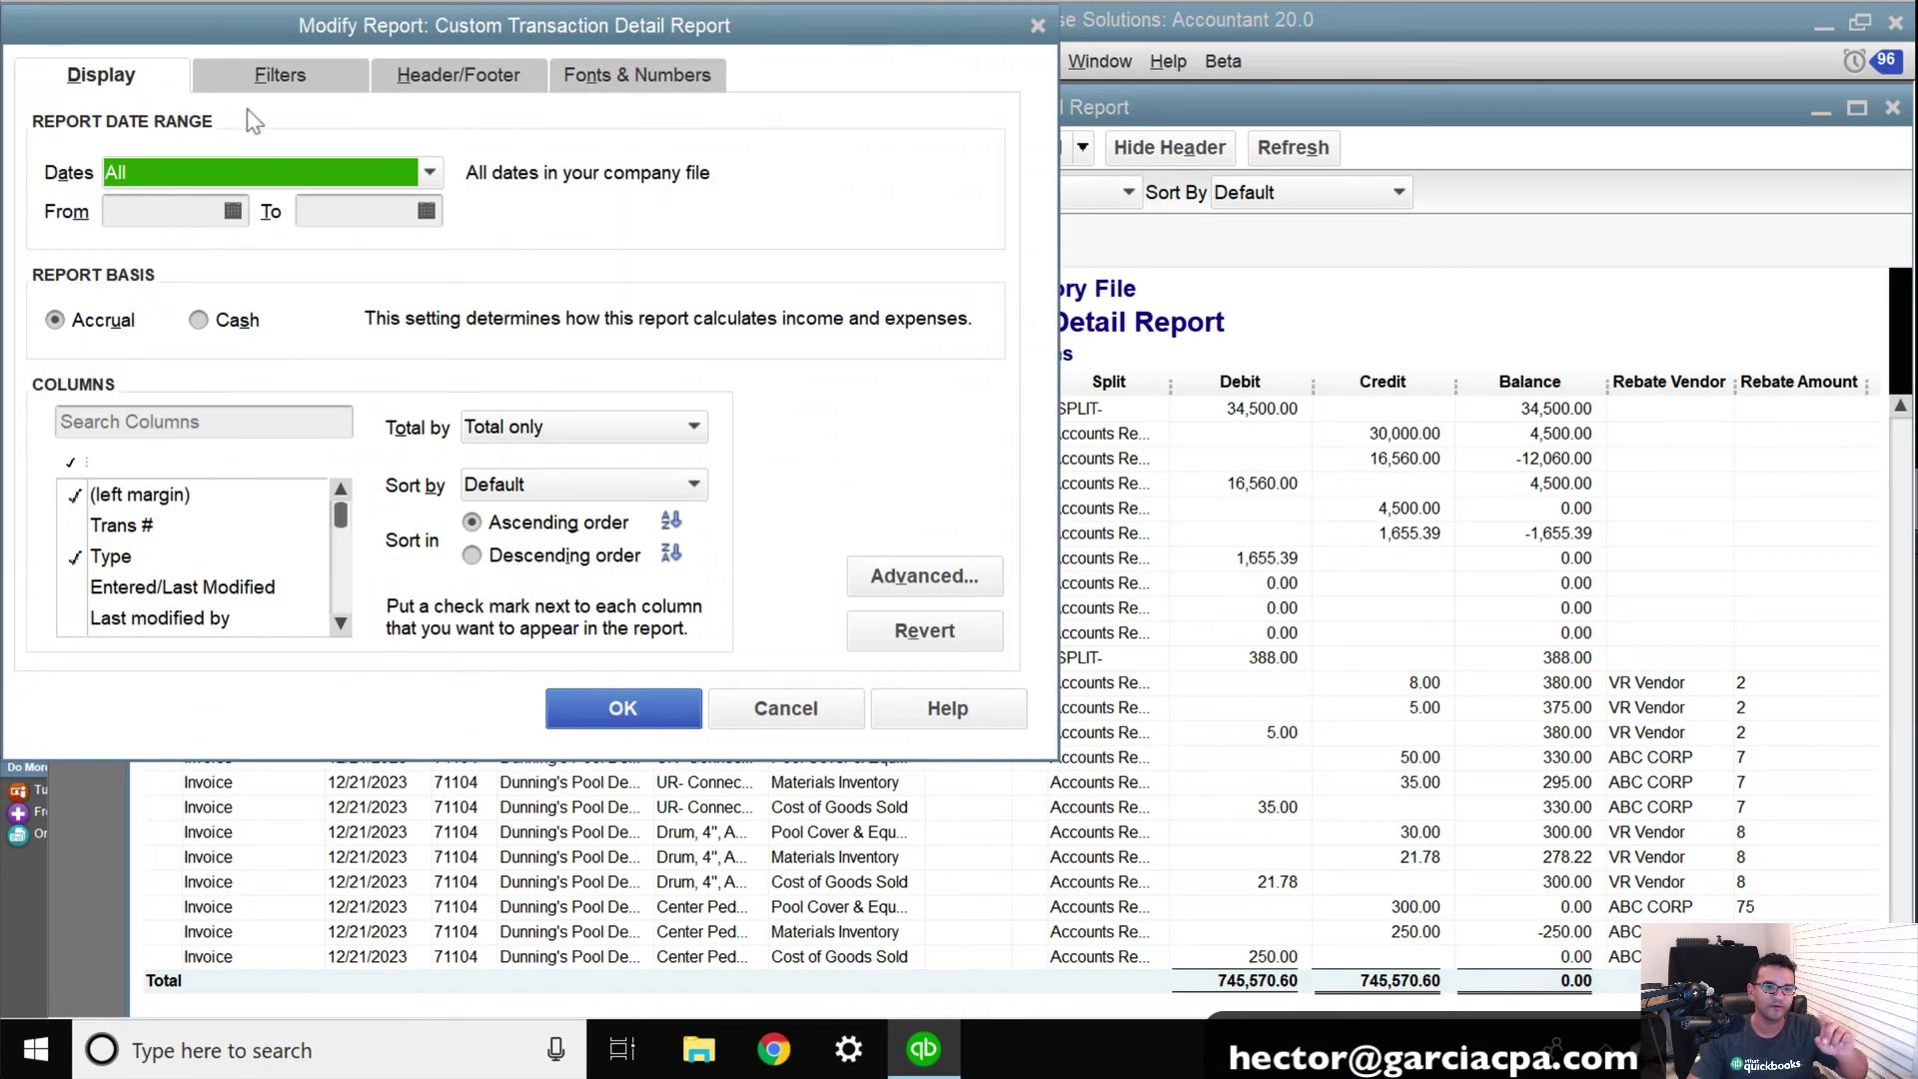
{"action": "left_click", "coordinate": [290, 78]}
{"action": "left_click", "coordinate": [112, 302]}
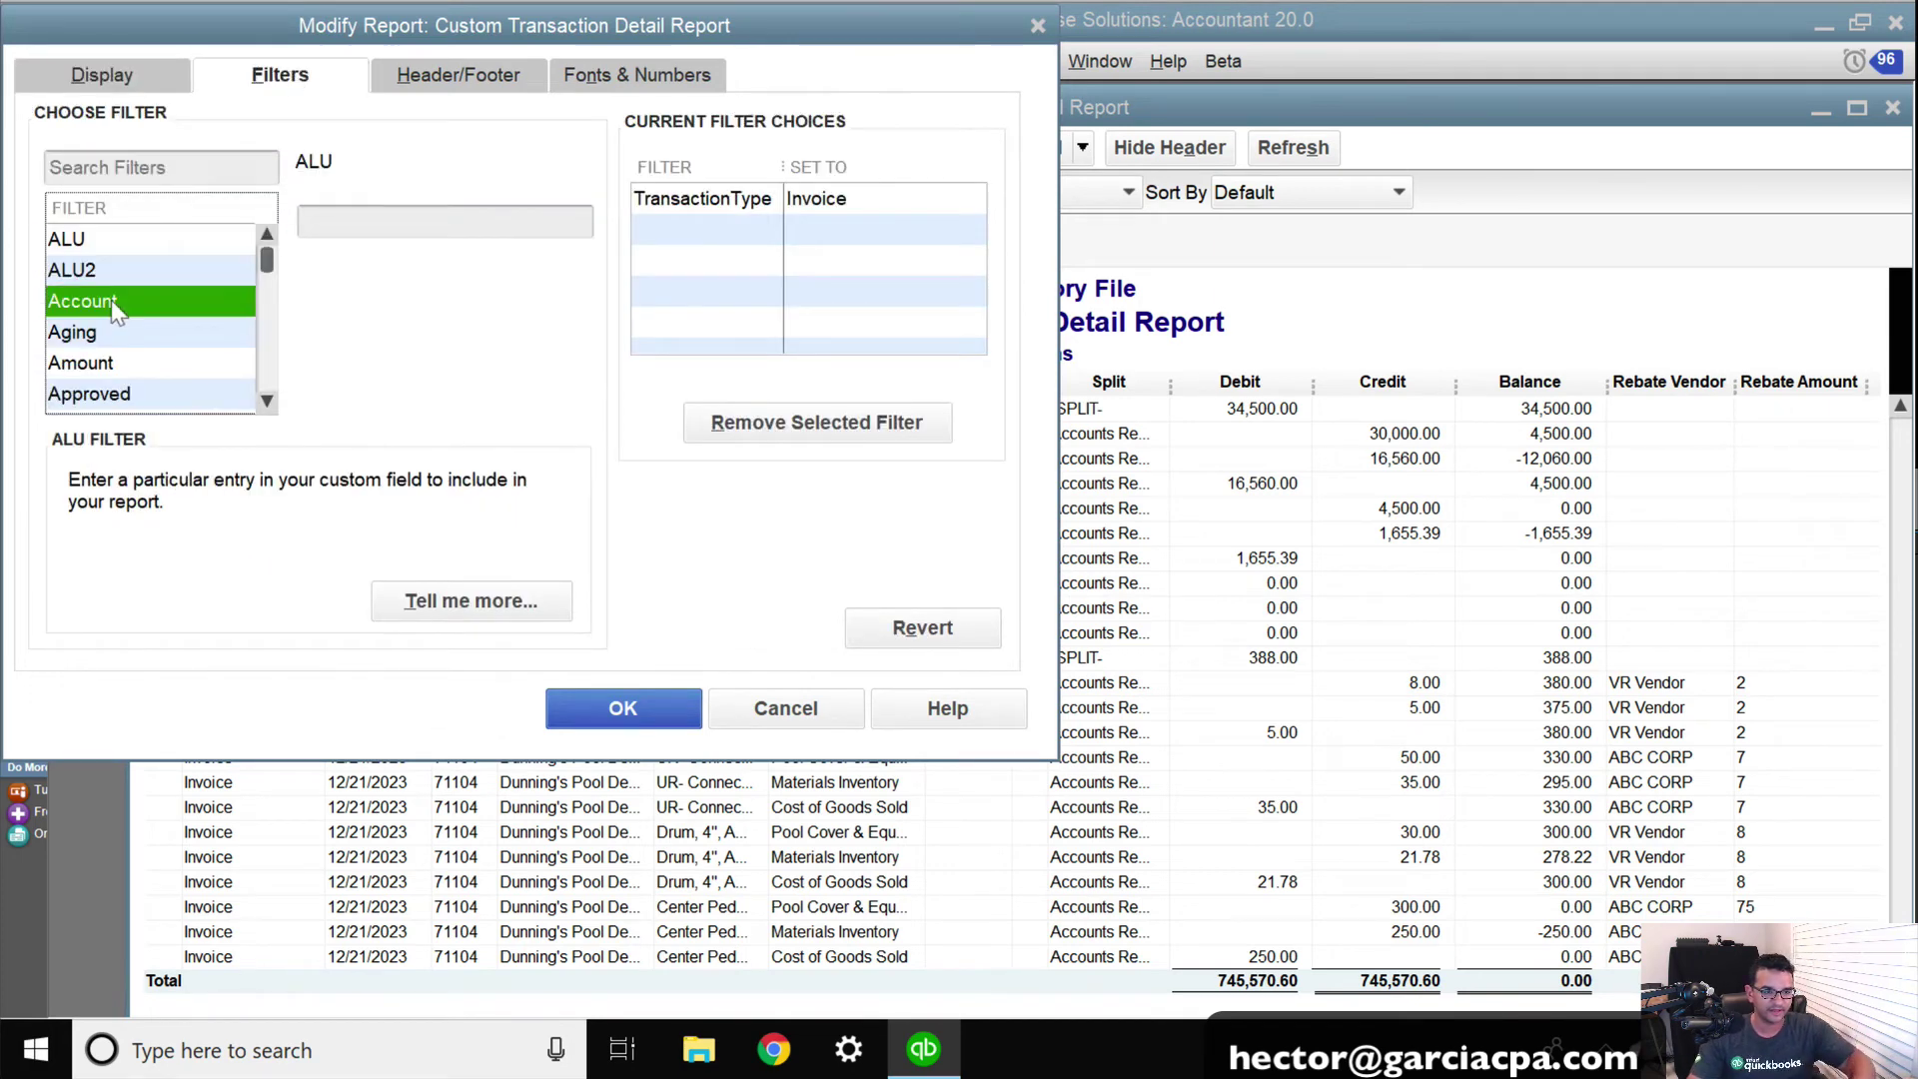
{"action": "left_click", "coordinate": [574, 226]}
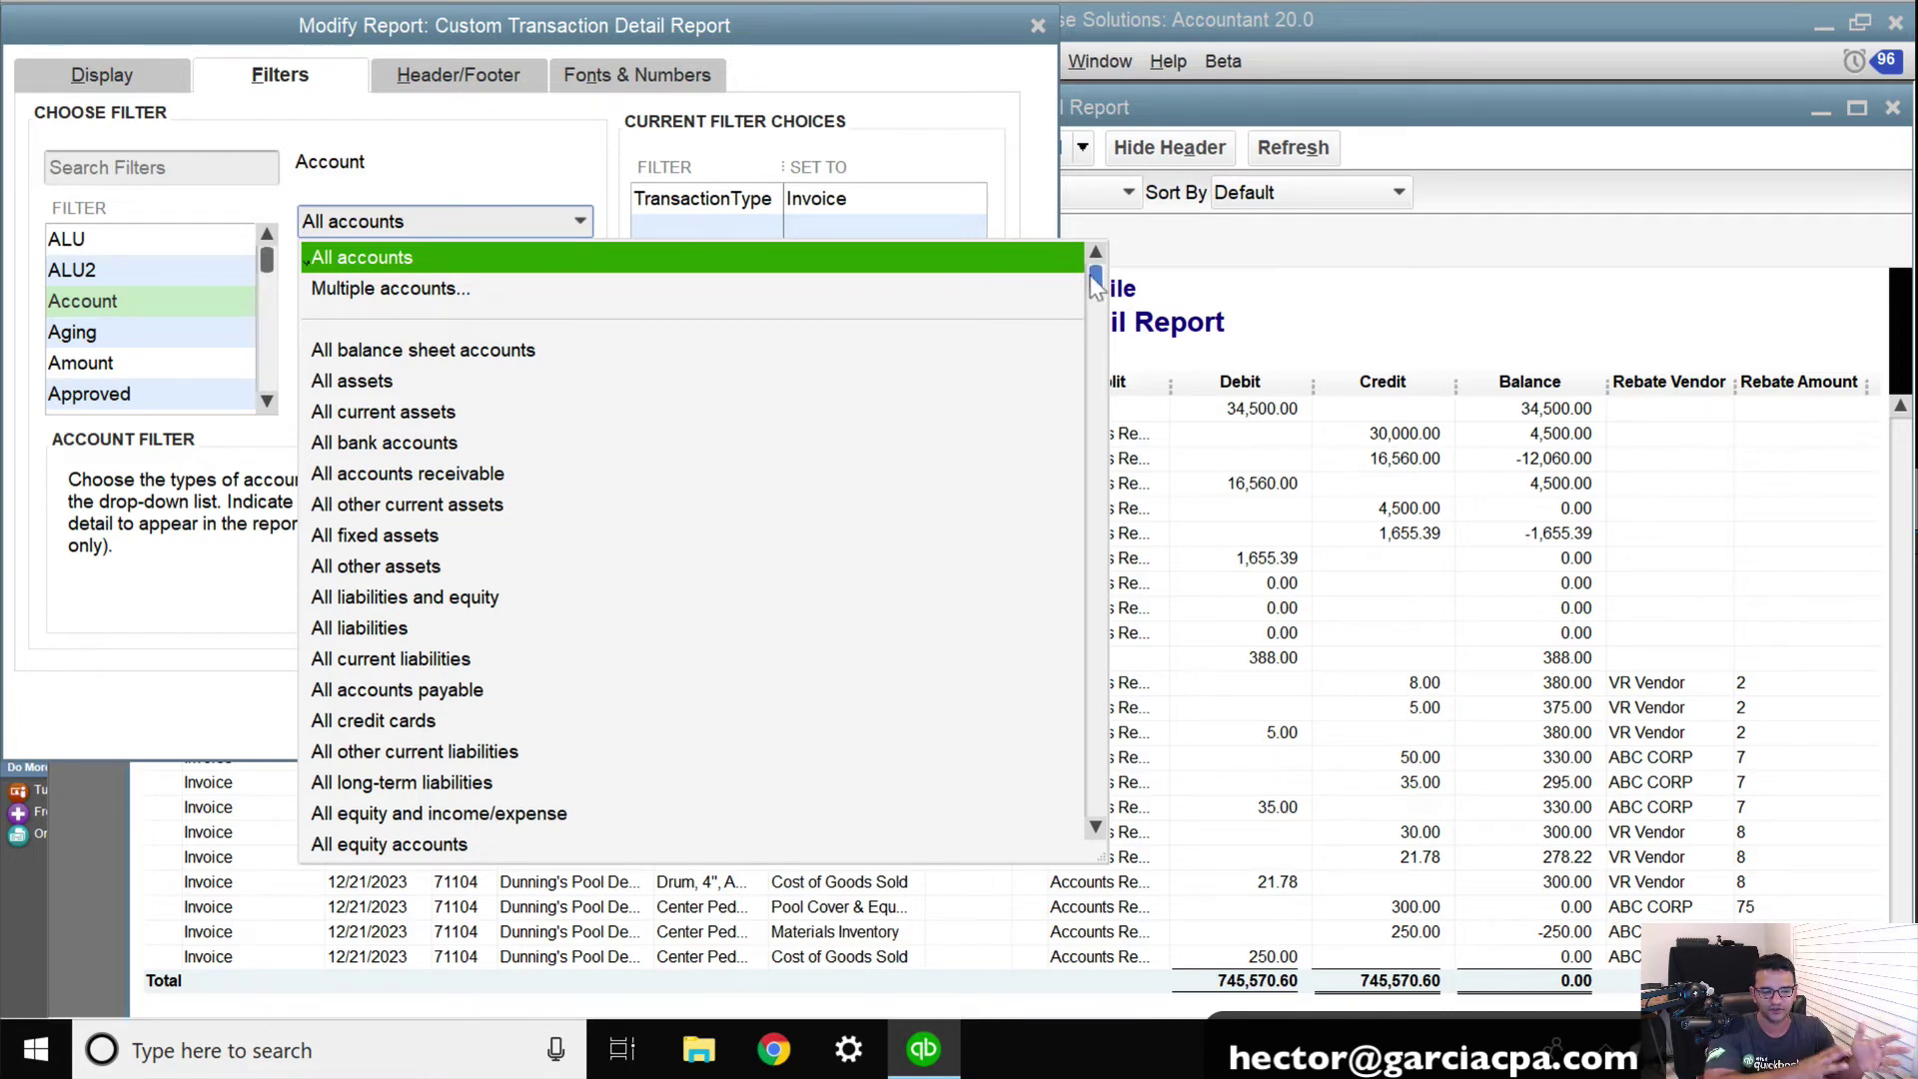
{"action": "left_click_drag", "start_coordinate": [1096, 284], "coordinate": [1089, 385]}
{"action": "scroll", "coordinate": [1089, 397], "scroll_direction": "up", "scroll_amount": 3}
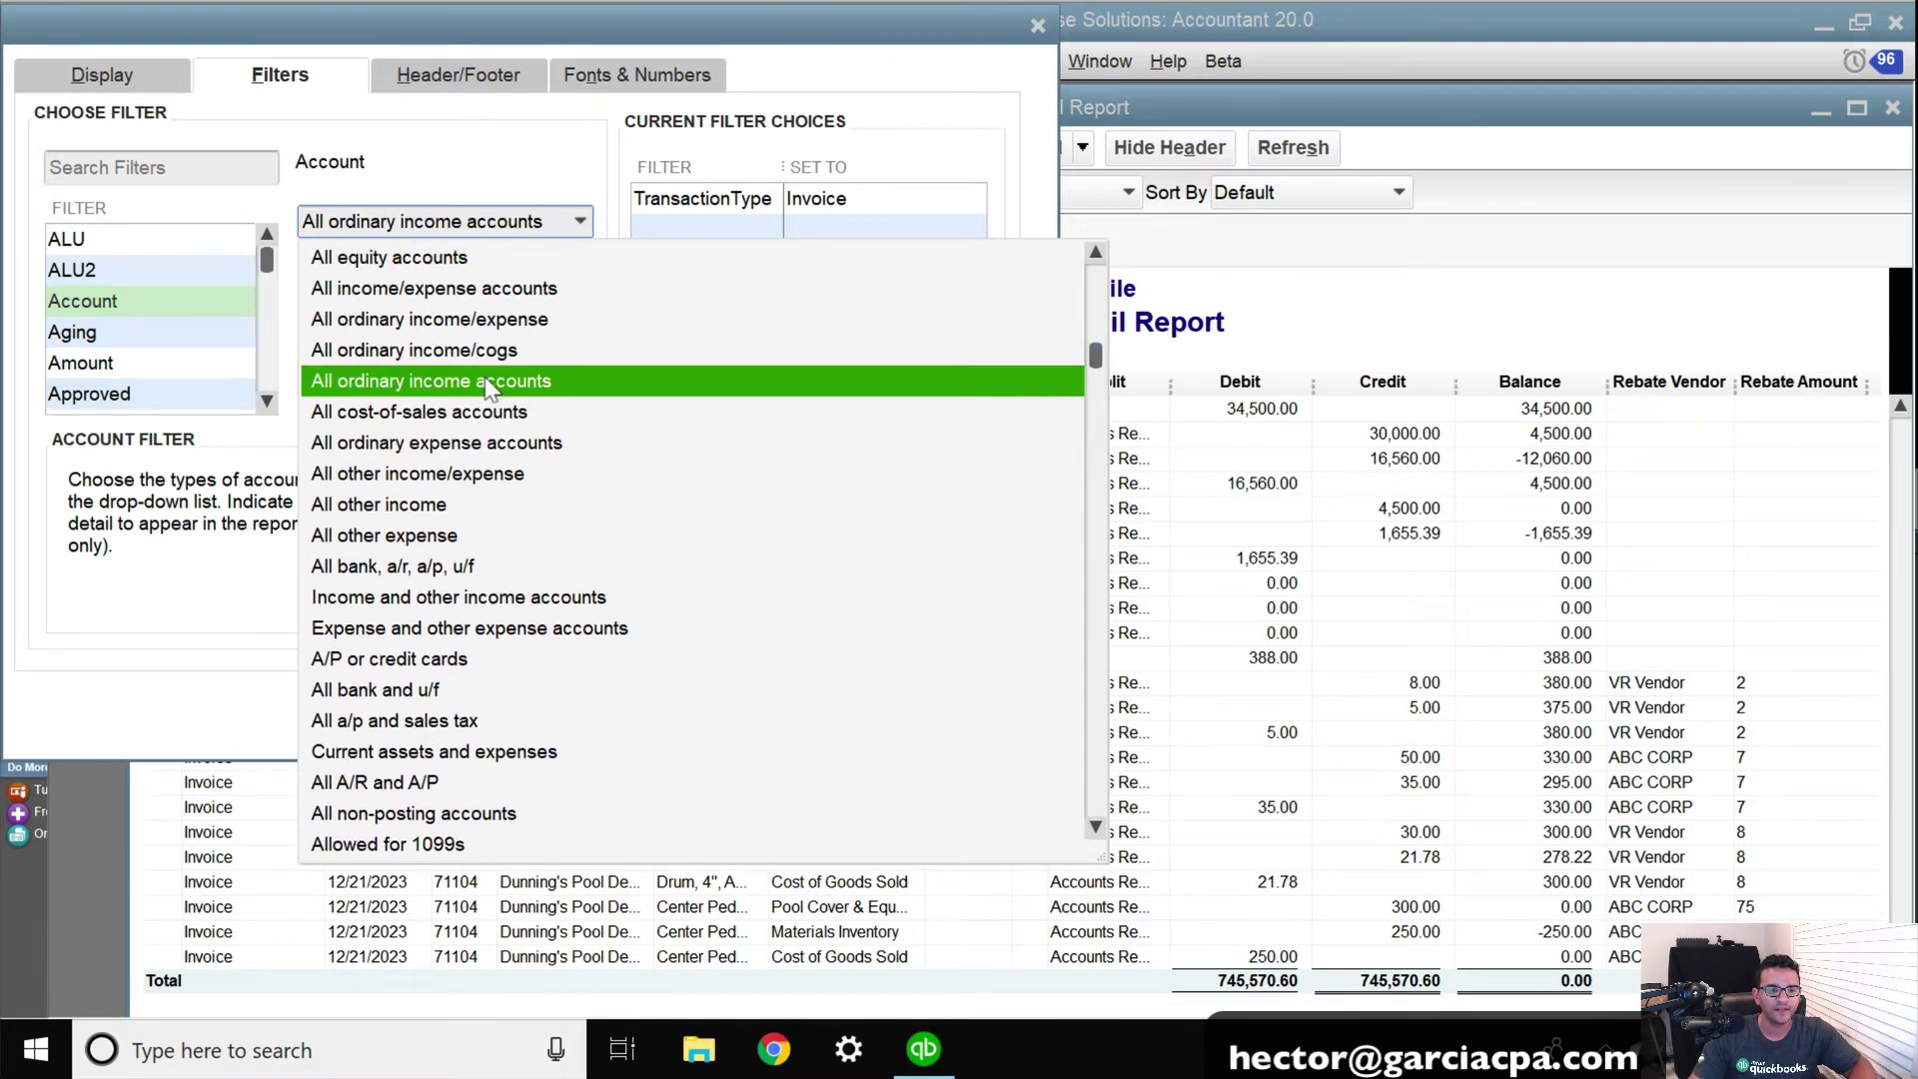
{"action": "left_click", "coordinate": [487, 386]}
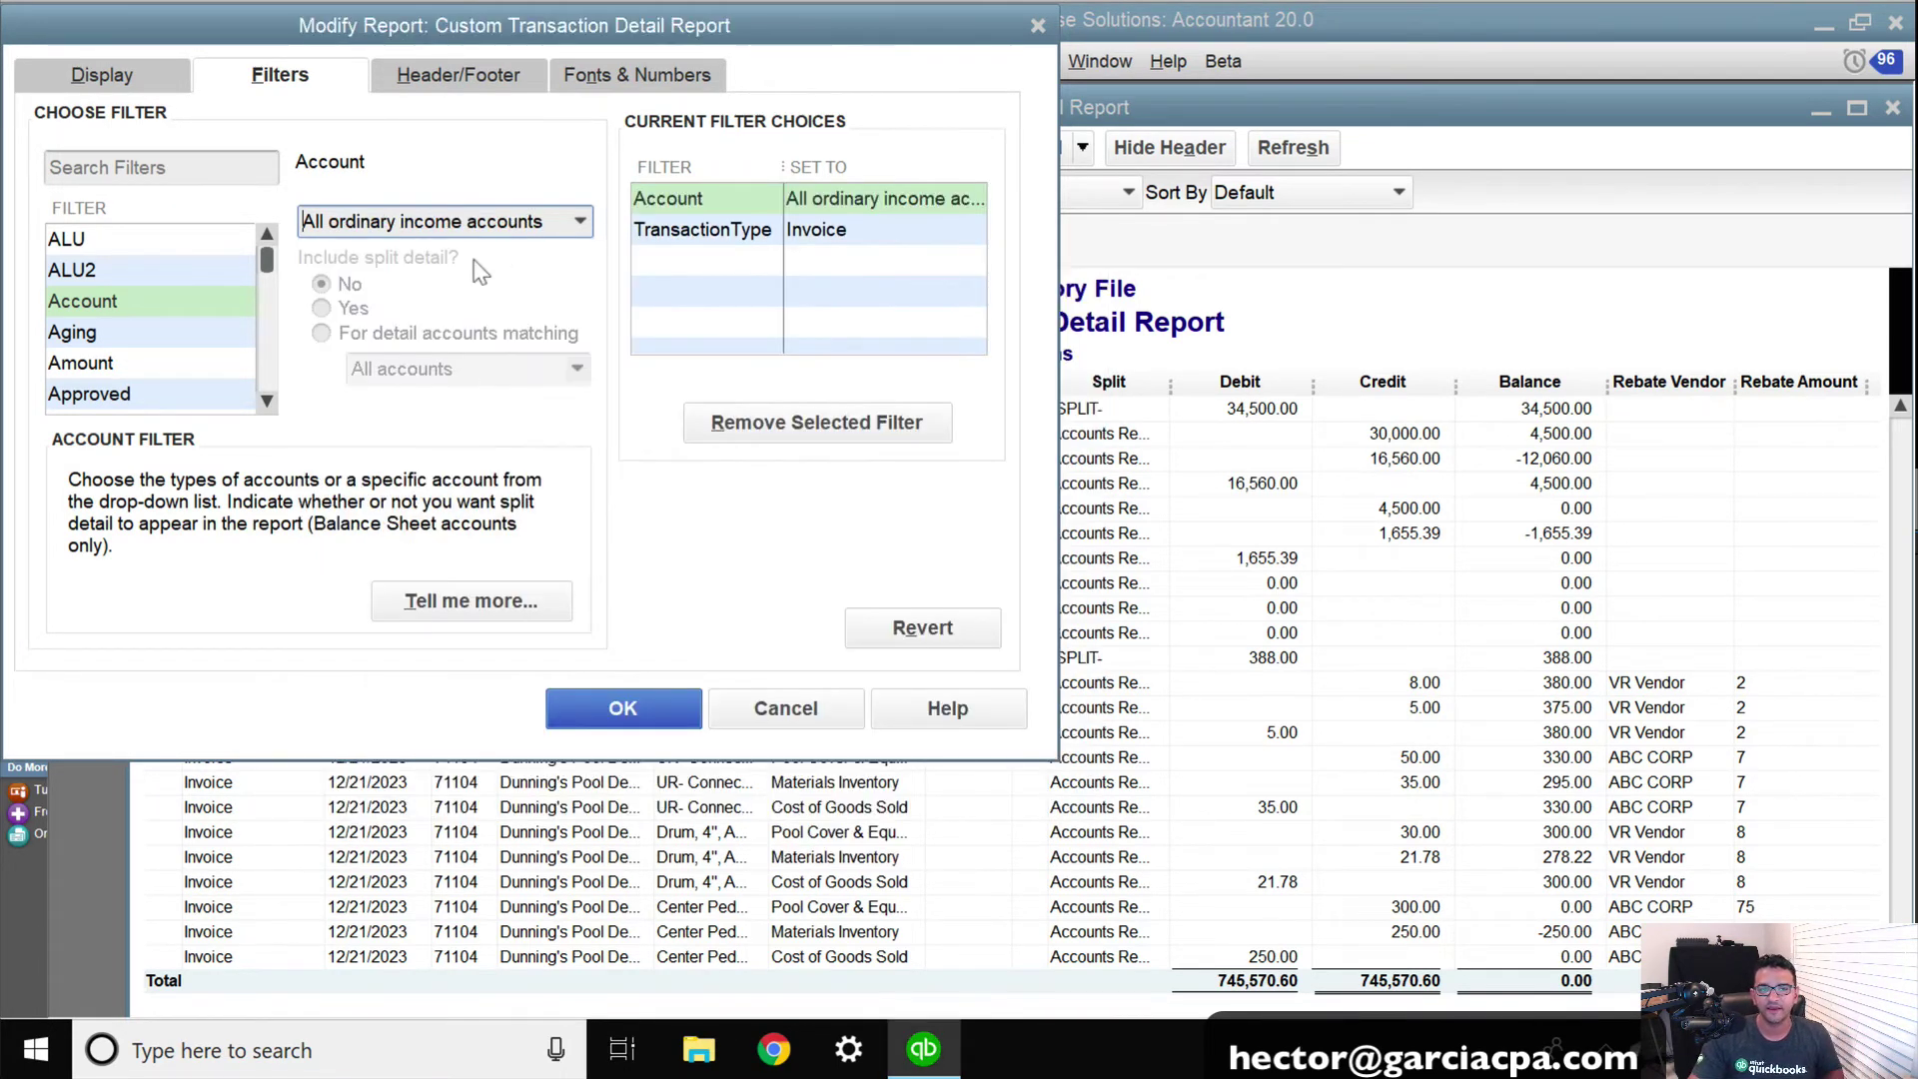
{"action": "left_click", "coordinate": [609, 707]}
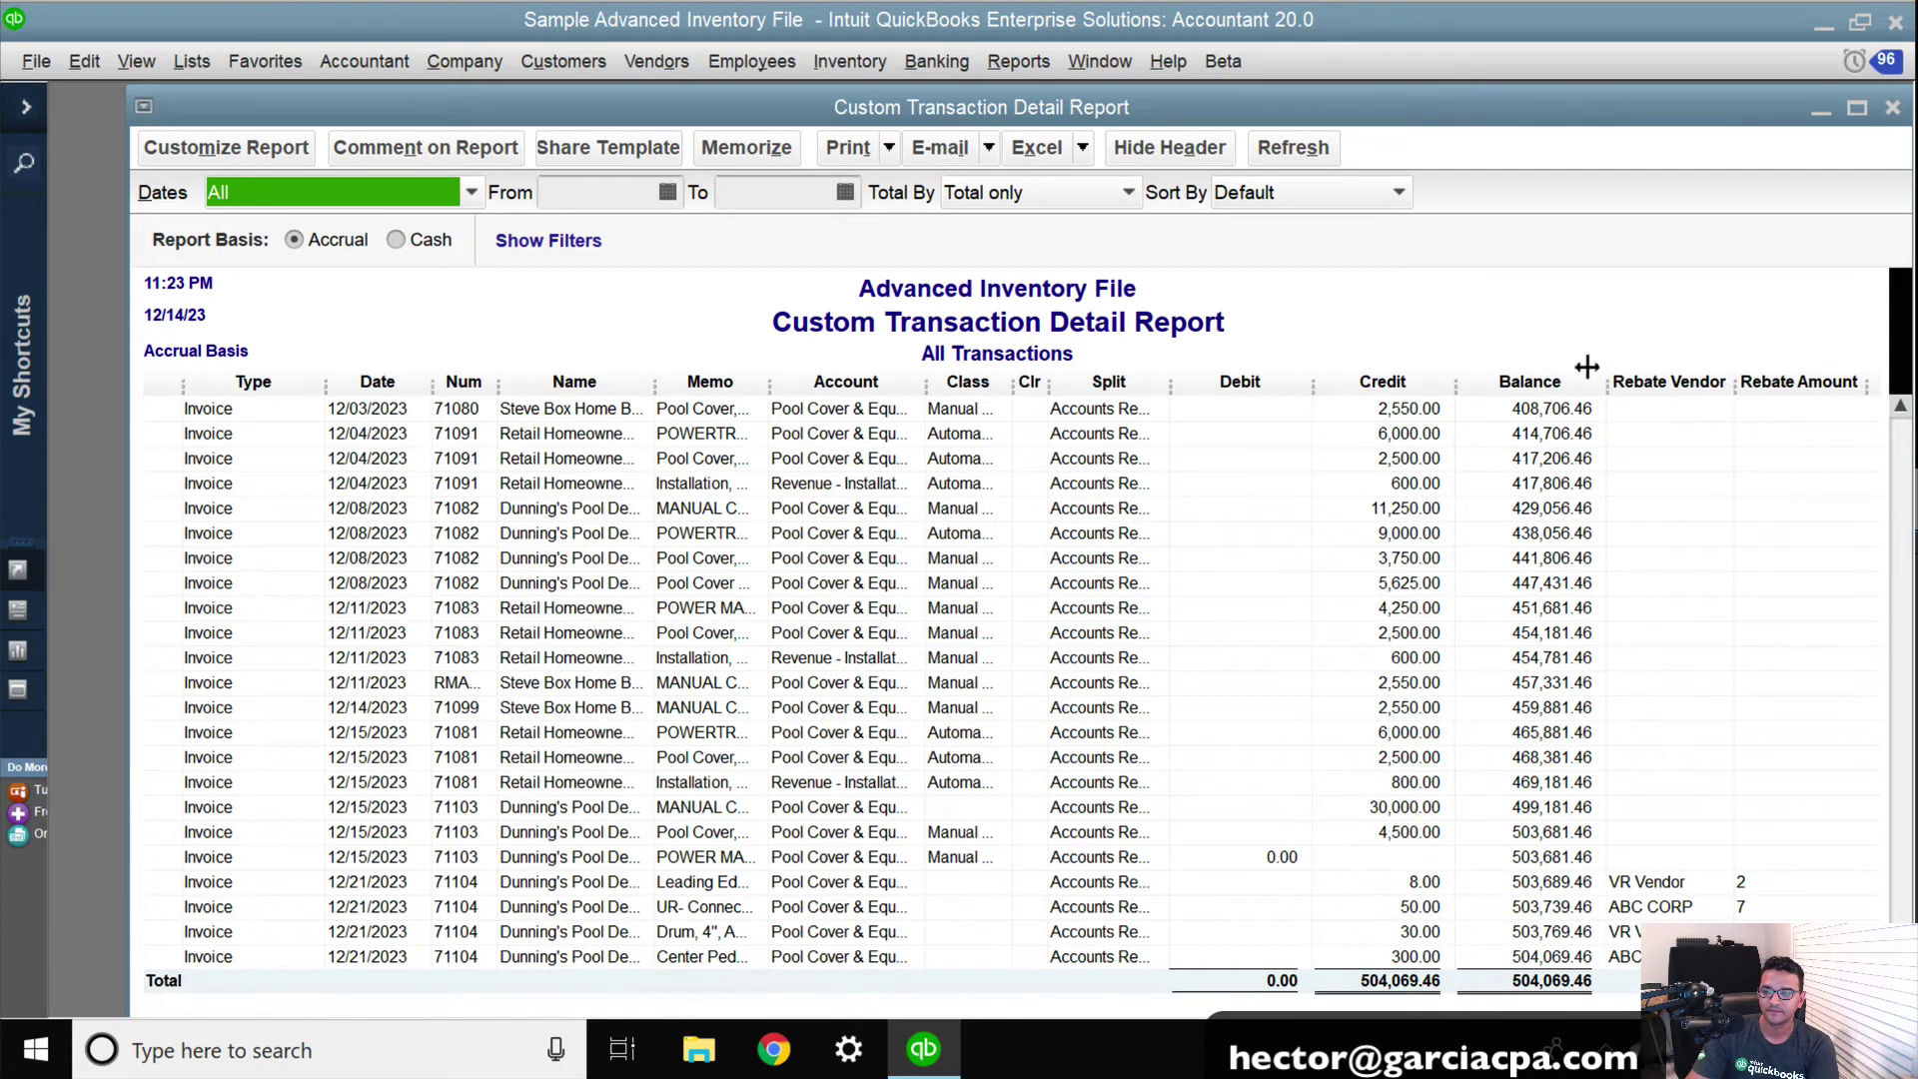
Step: Shrink the Balance, Memo through Split, Type and Credit columns out of the way
{"action": "left_click_drag", "start_coordinate": [1587, 383], "coordinate": [1439, 380]}
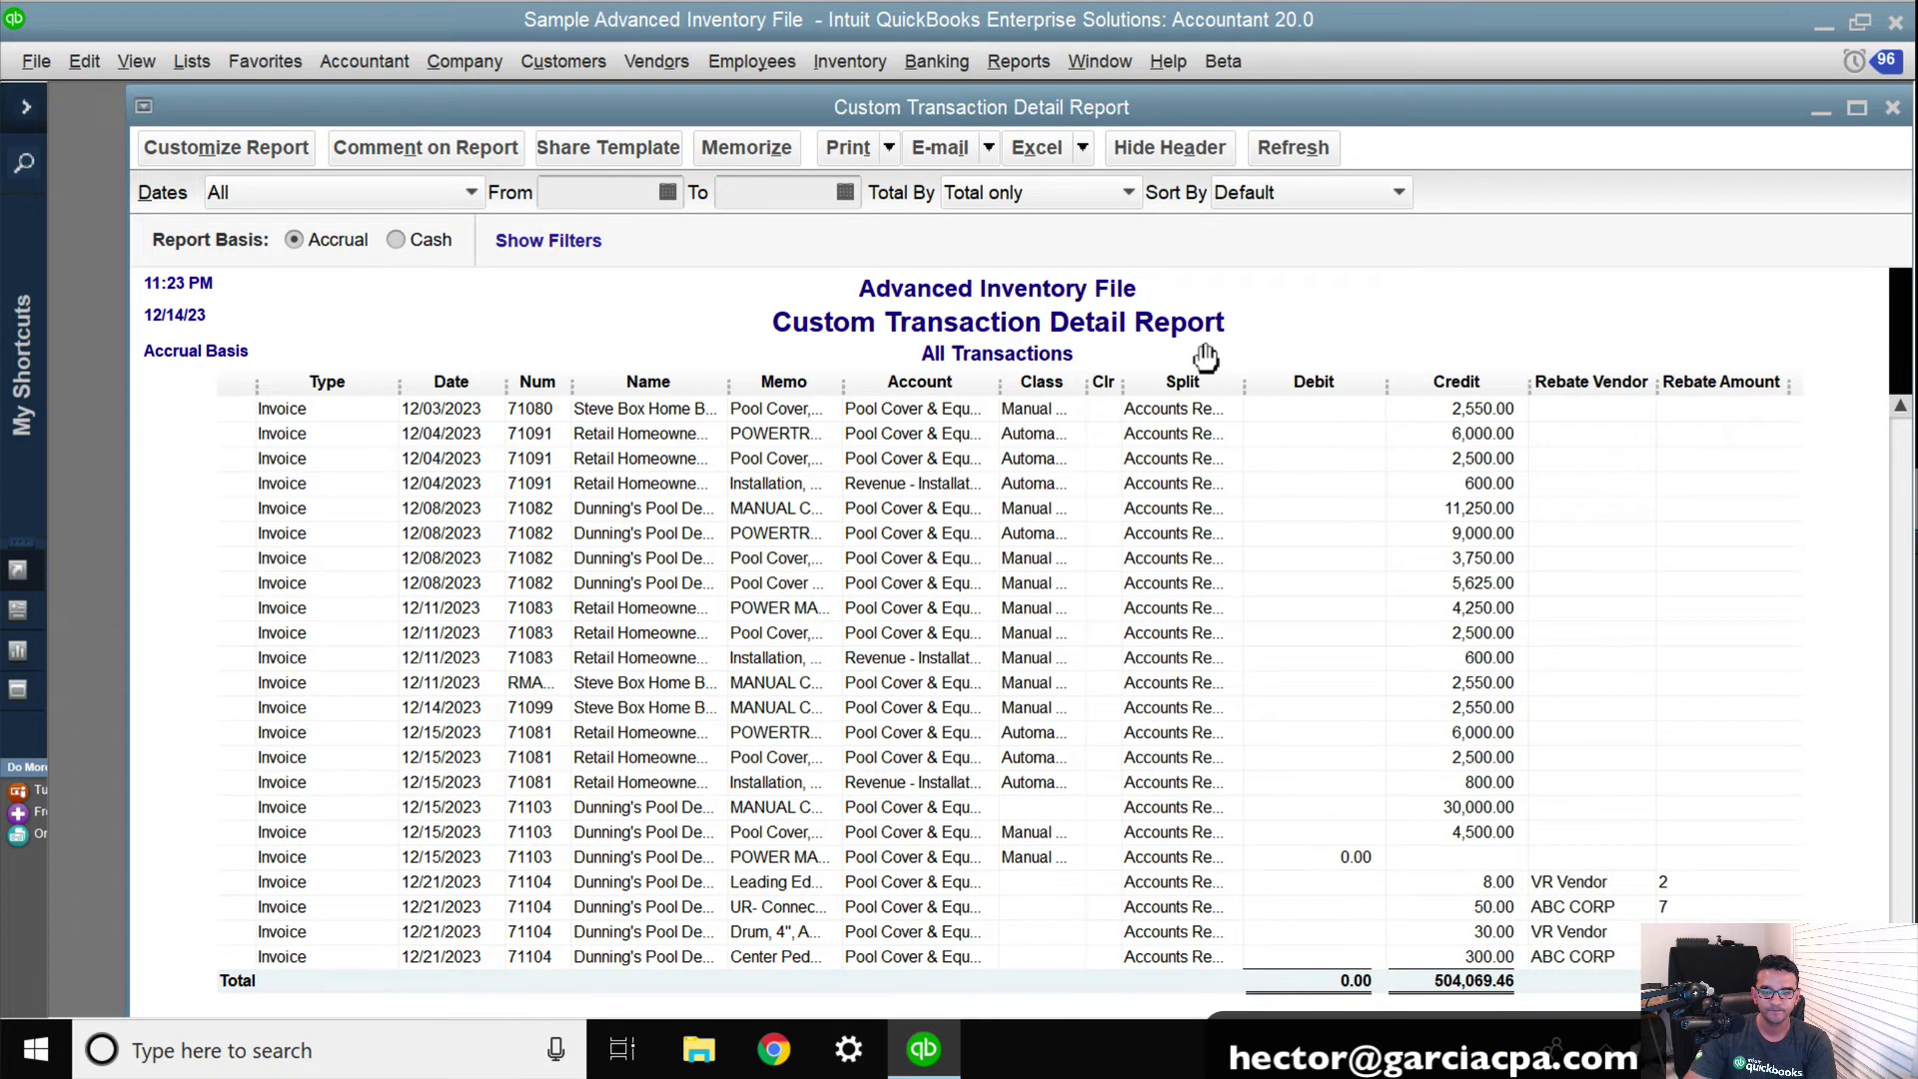
{"action": "left_click_drag", "start_coordinate": [1119, 383], "coordinate": [931, 376]}
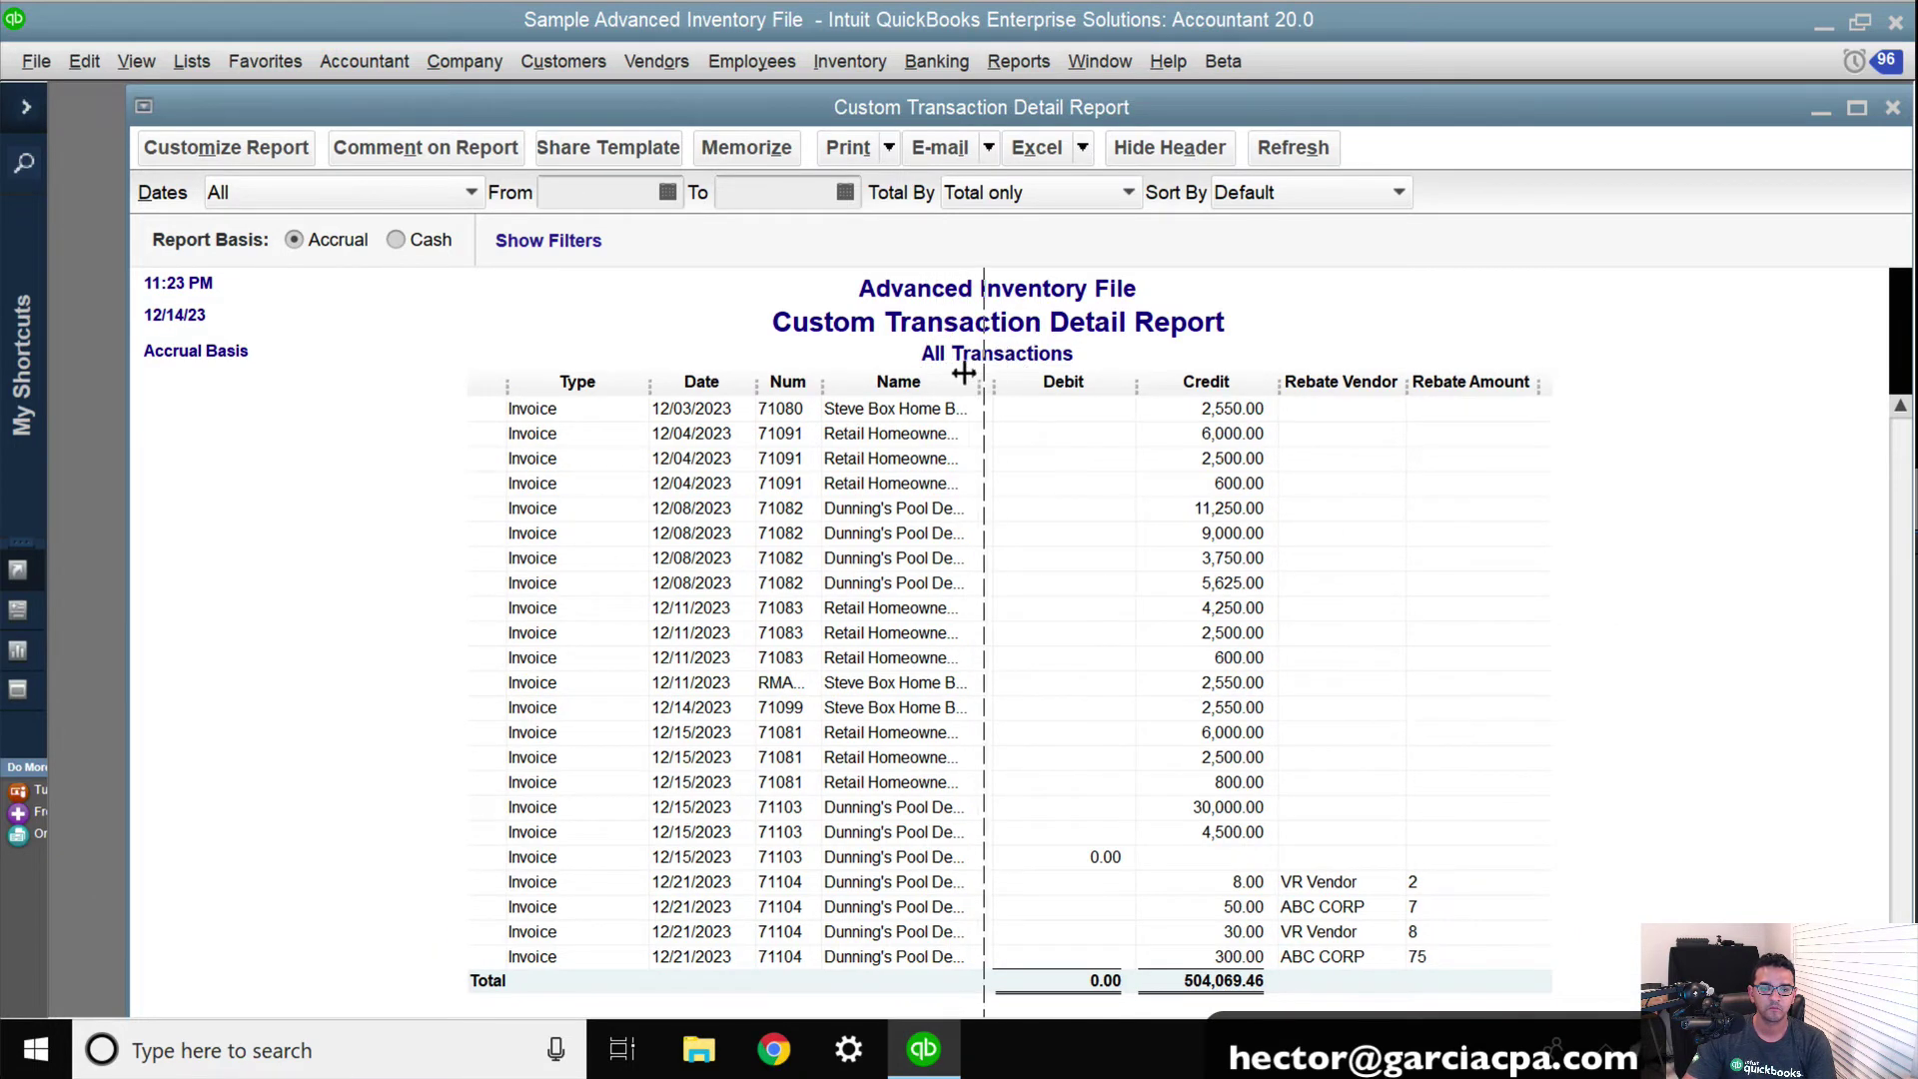
{"action": "left_click_drag", "start_coordinate": [656, 381], "coordinate": [586, 379]}
{"action": "left_click_drag", "start_coordinate": [1222, 380], "coordinate": [949, 355]}
Step: Add the Item column to the report and widen it to show full item names
{"action": "left_click", "coordinate": [290, 150]}
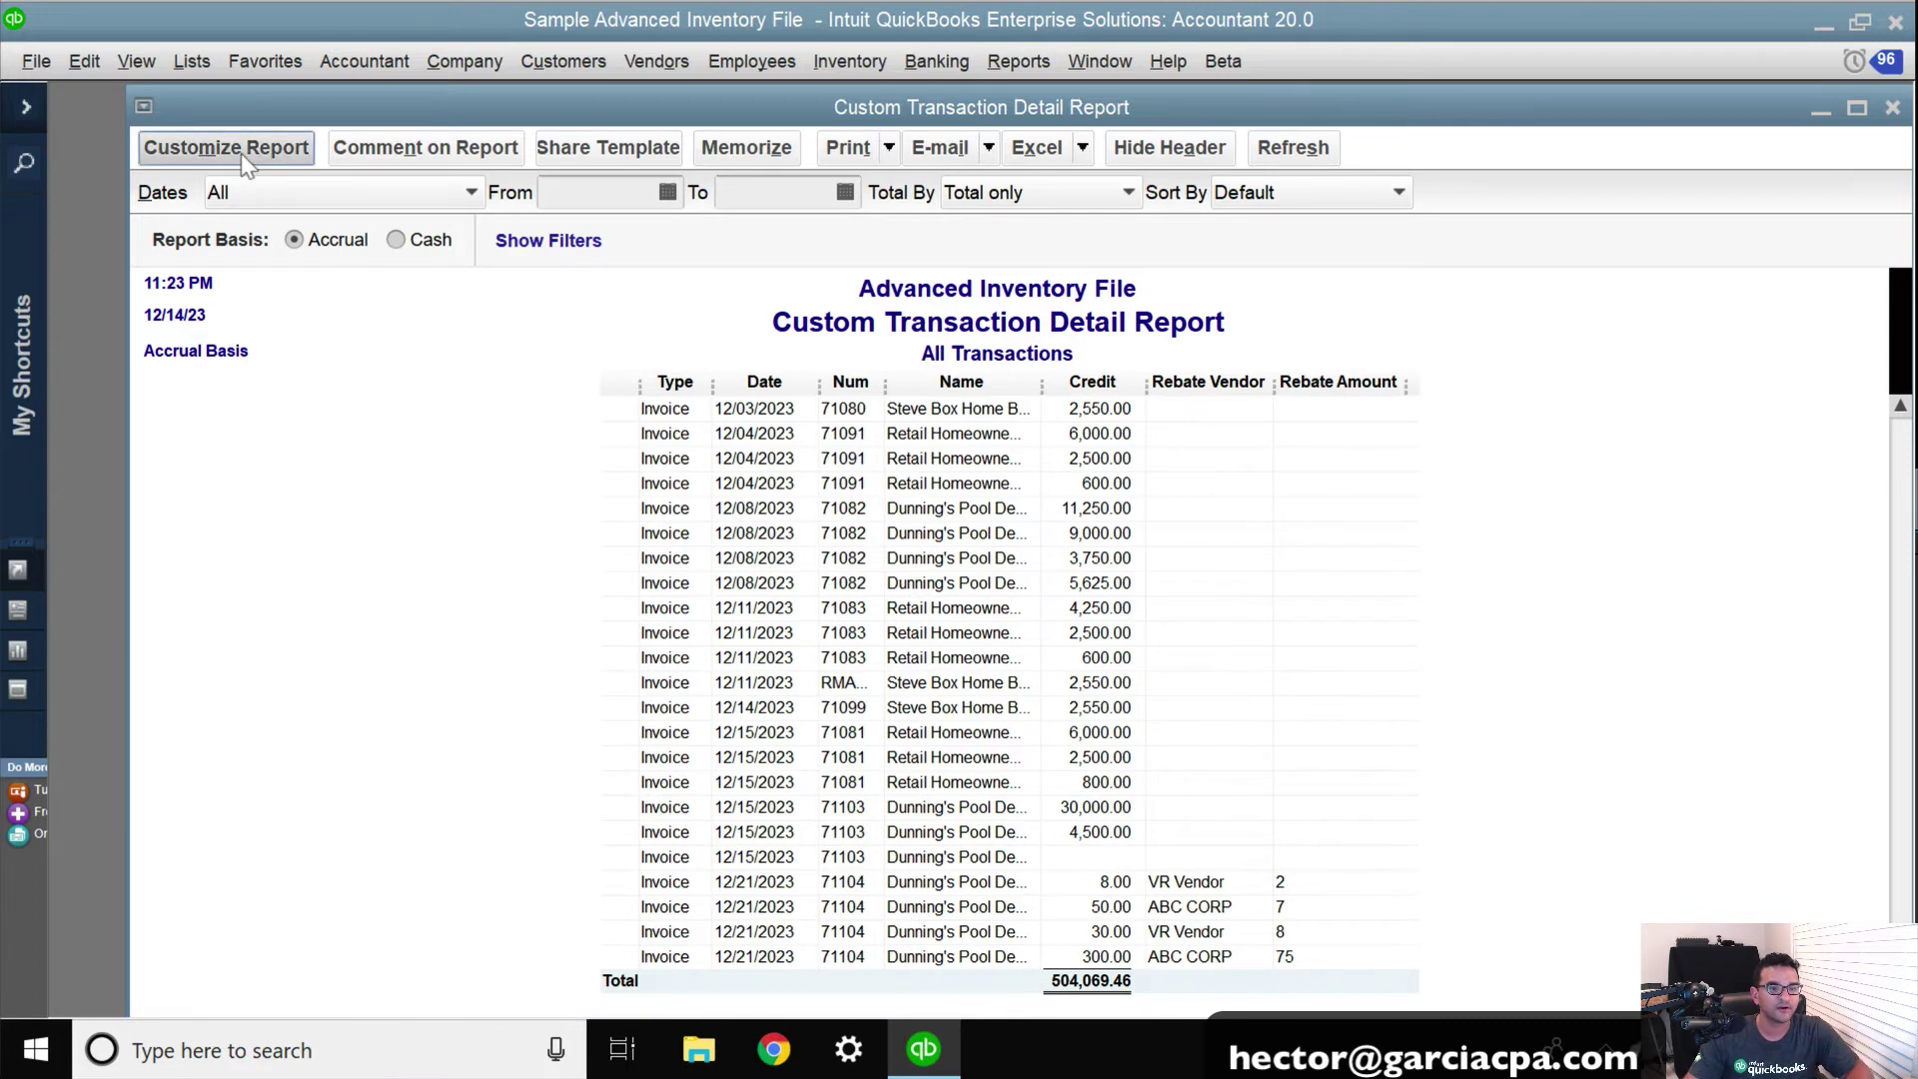
{"action": "left_click", "coordinate": [166, 423]}
{"action": "type", "text": "item"}
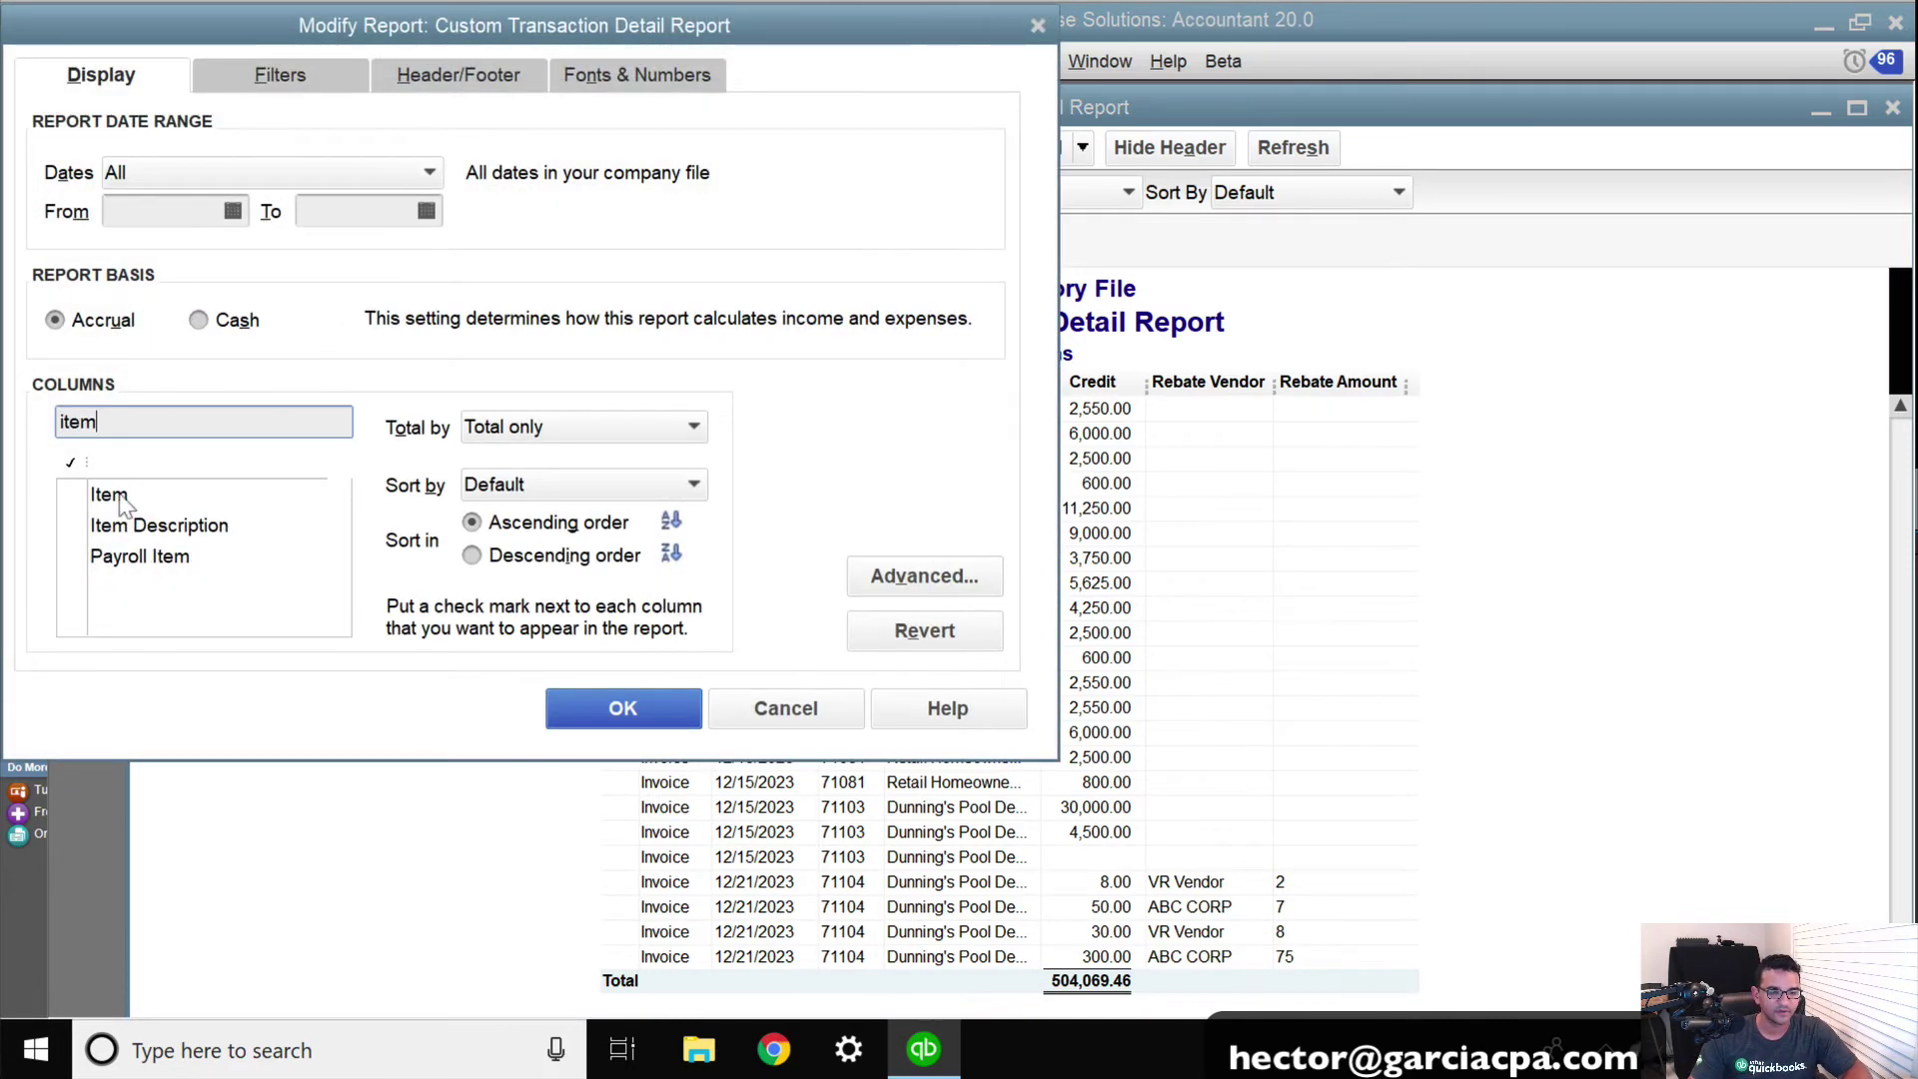
{"action": "left_click", "coordinate": [120, 500]}
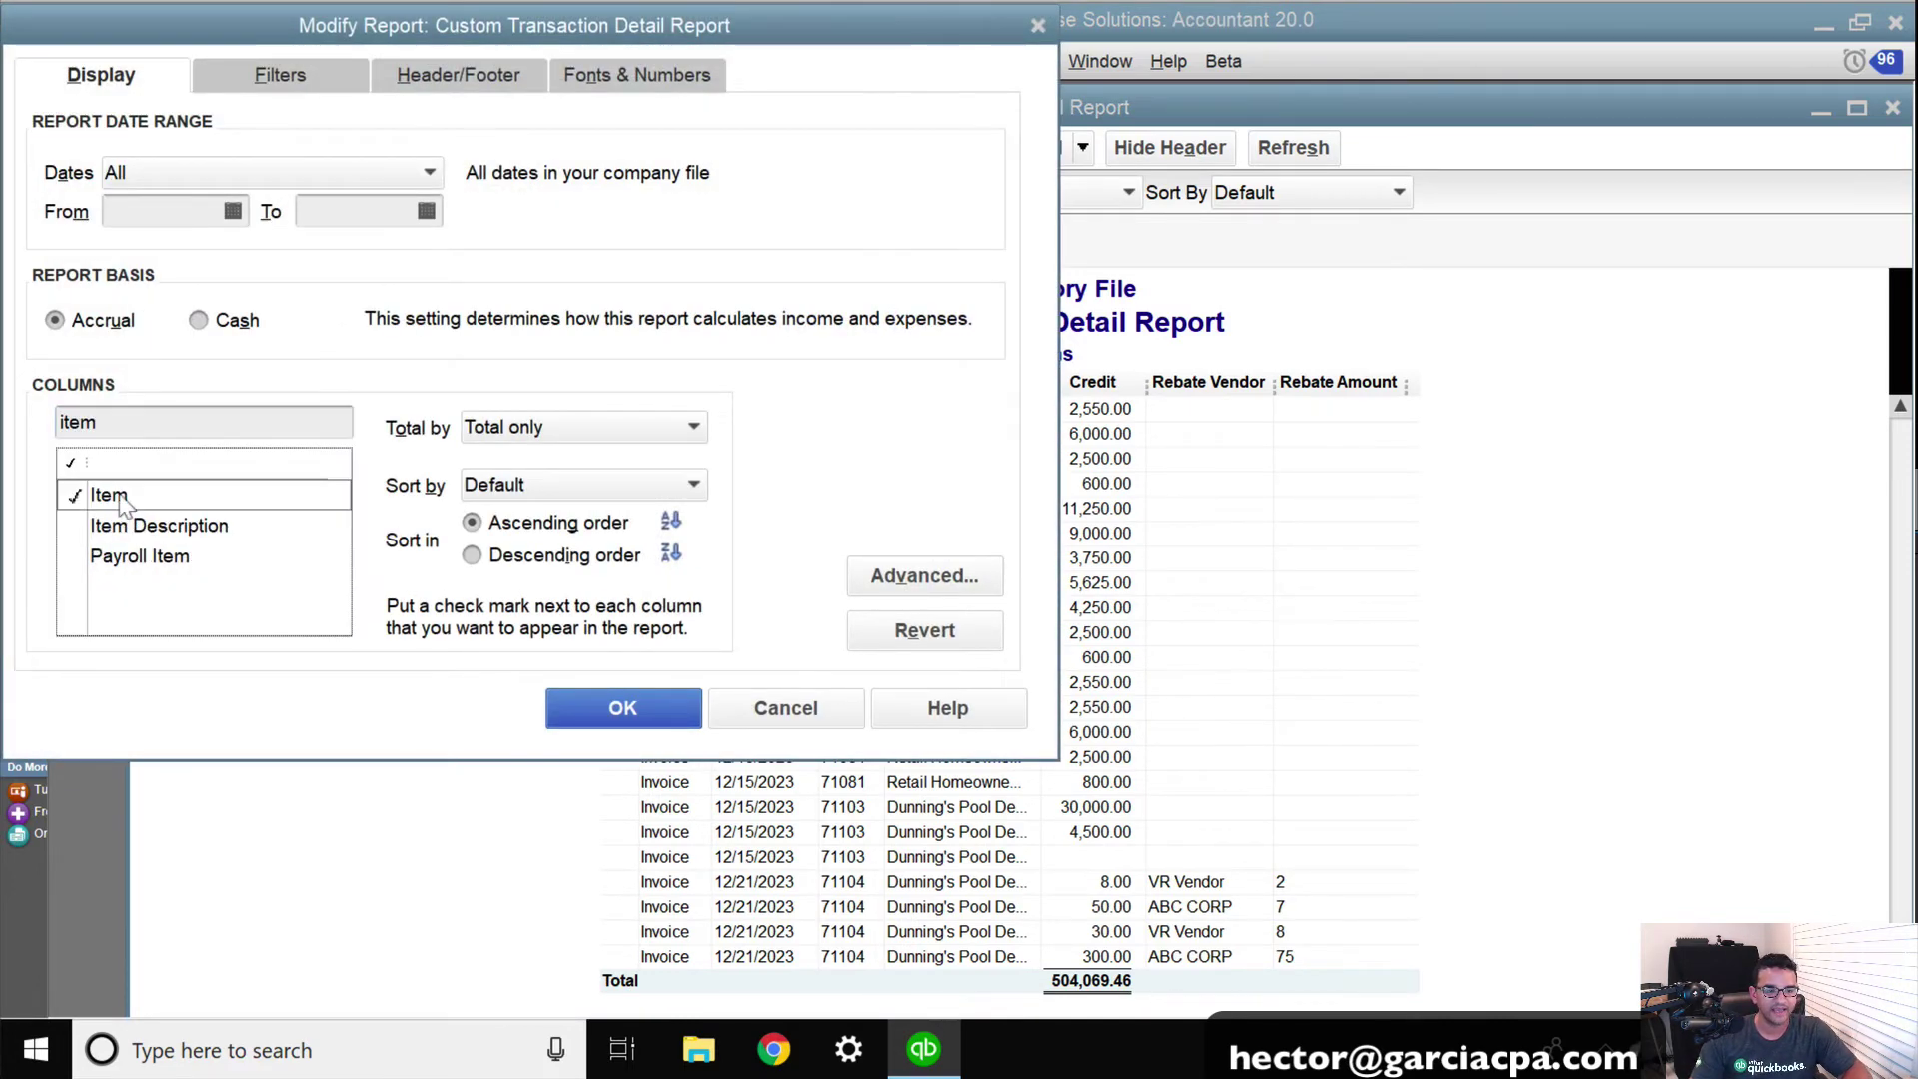
{"action": "left_click", "coordinate": [620, 707]}
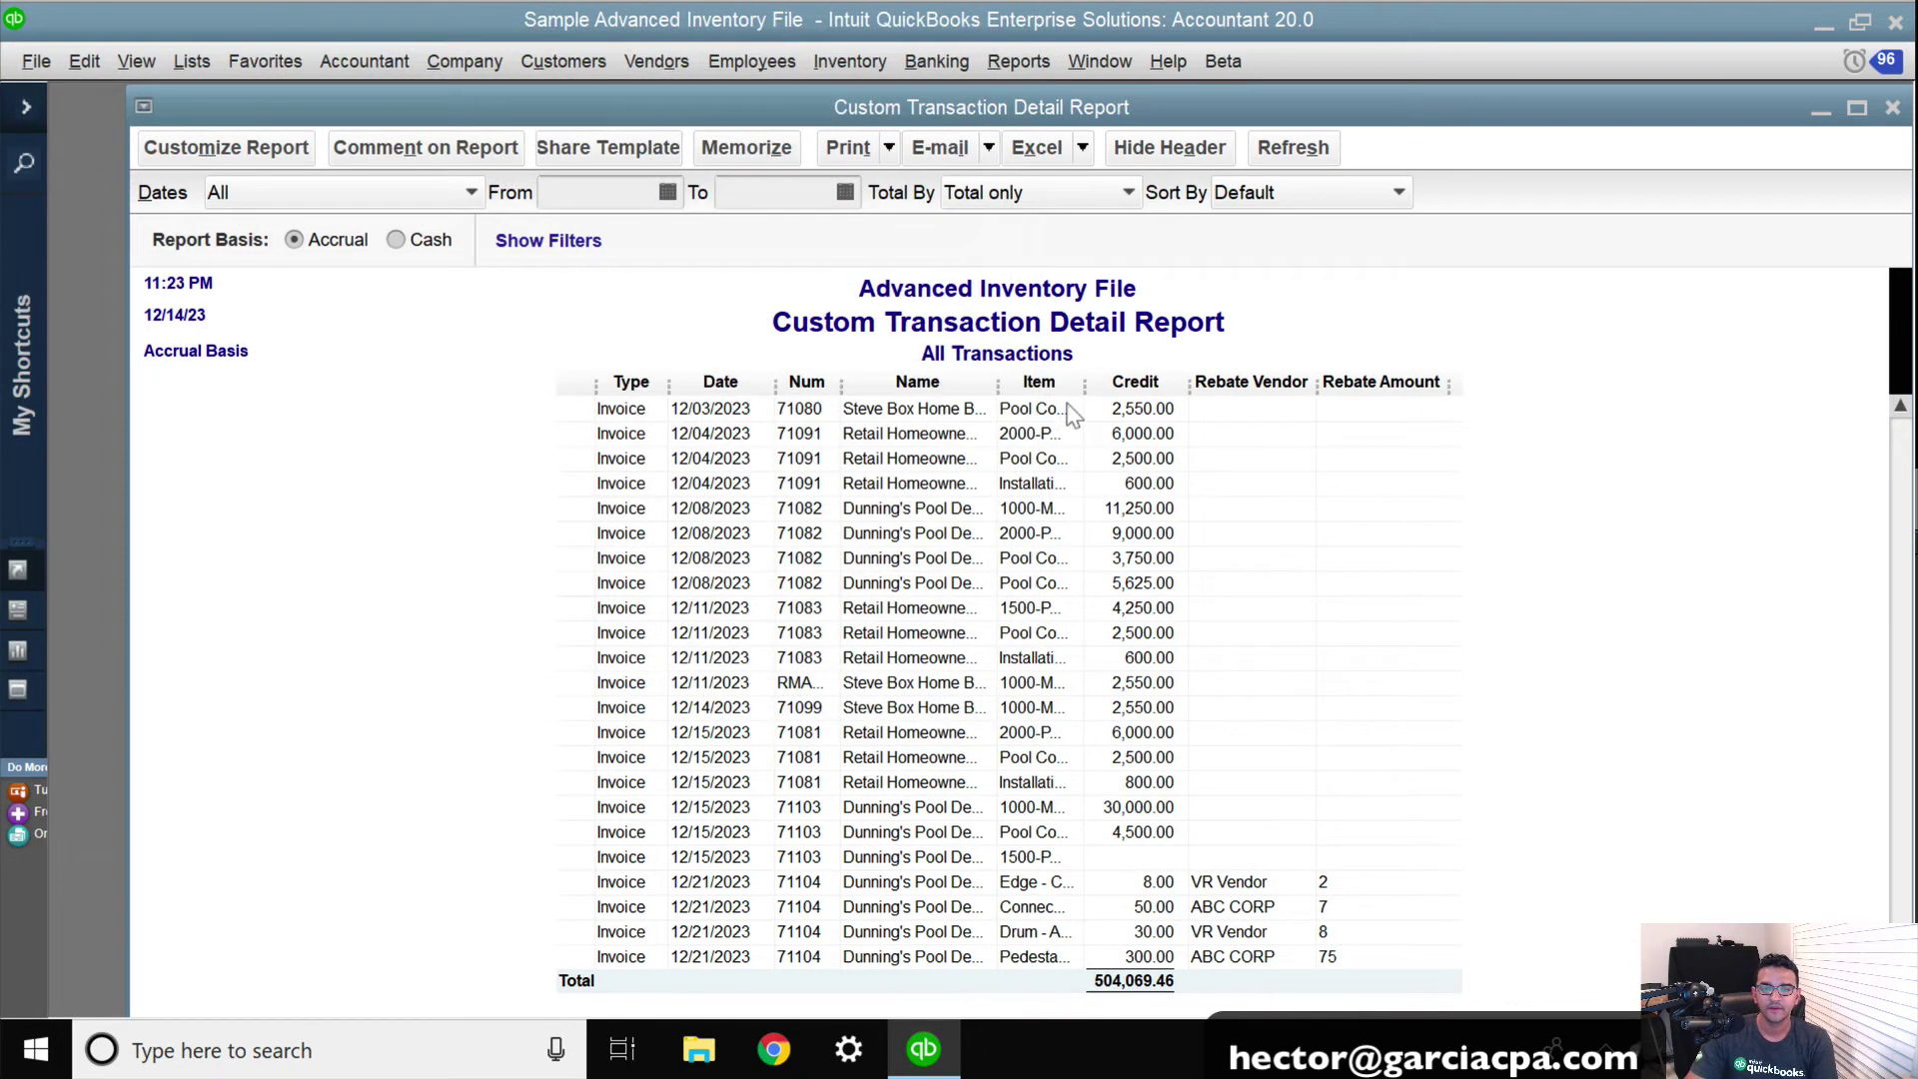
{"action": "left_click_drag", "start_coordinate": [1084, 382], "coordinate": [1191, 380]}
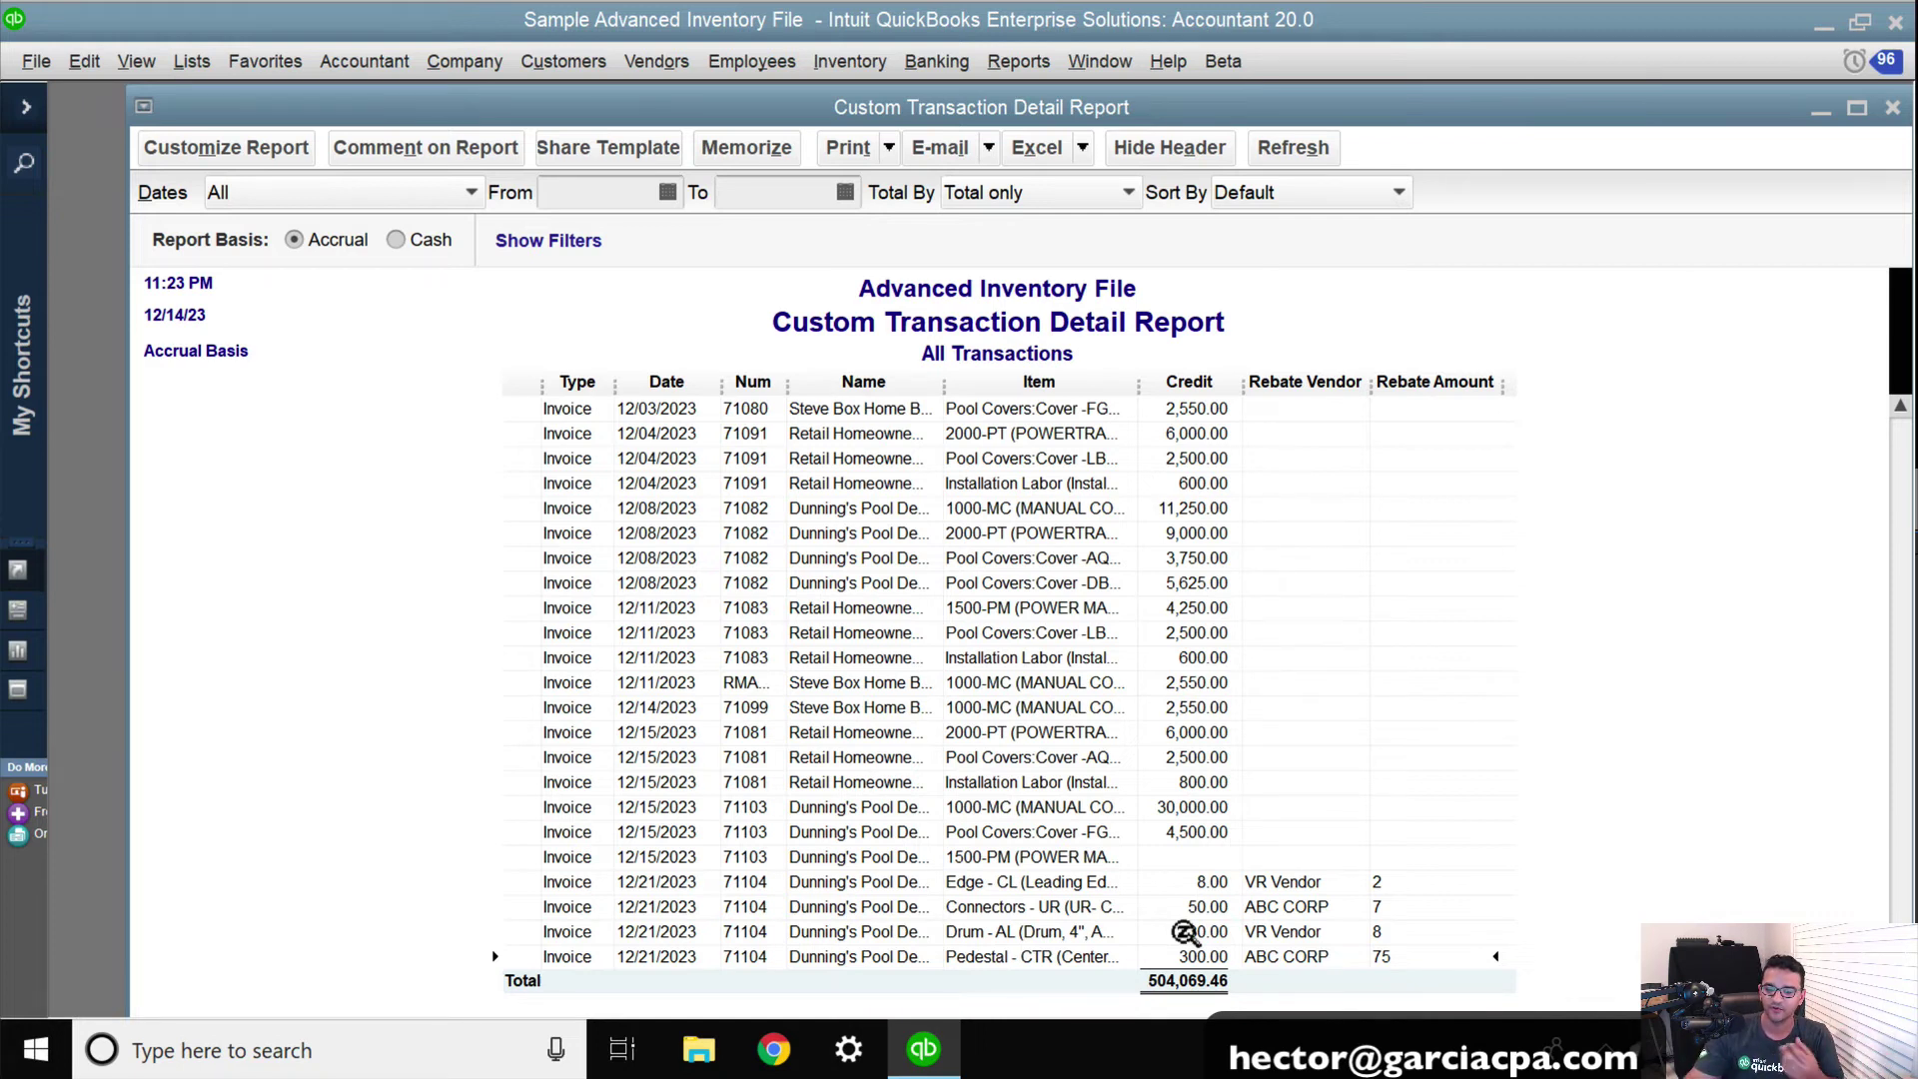
Step: Via the Installation Labor item, relabel the ALU custom field 'Original Price before rebate', then close the Item List
{"action": "left_click", "coordinate": [198, 63]}
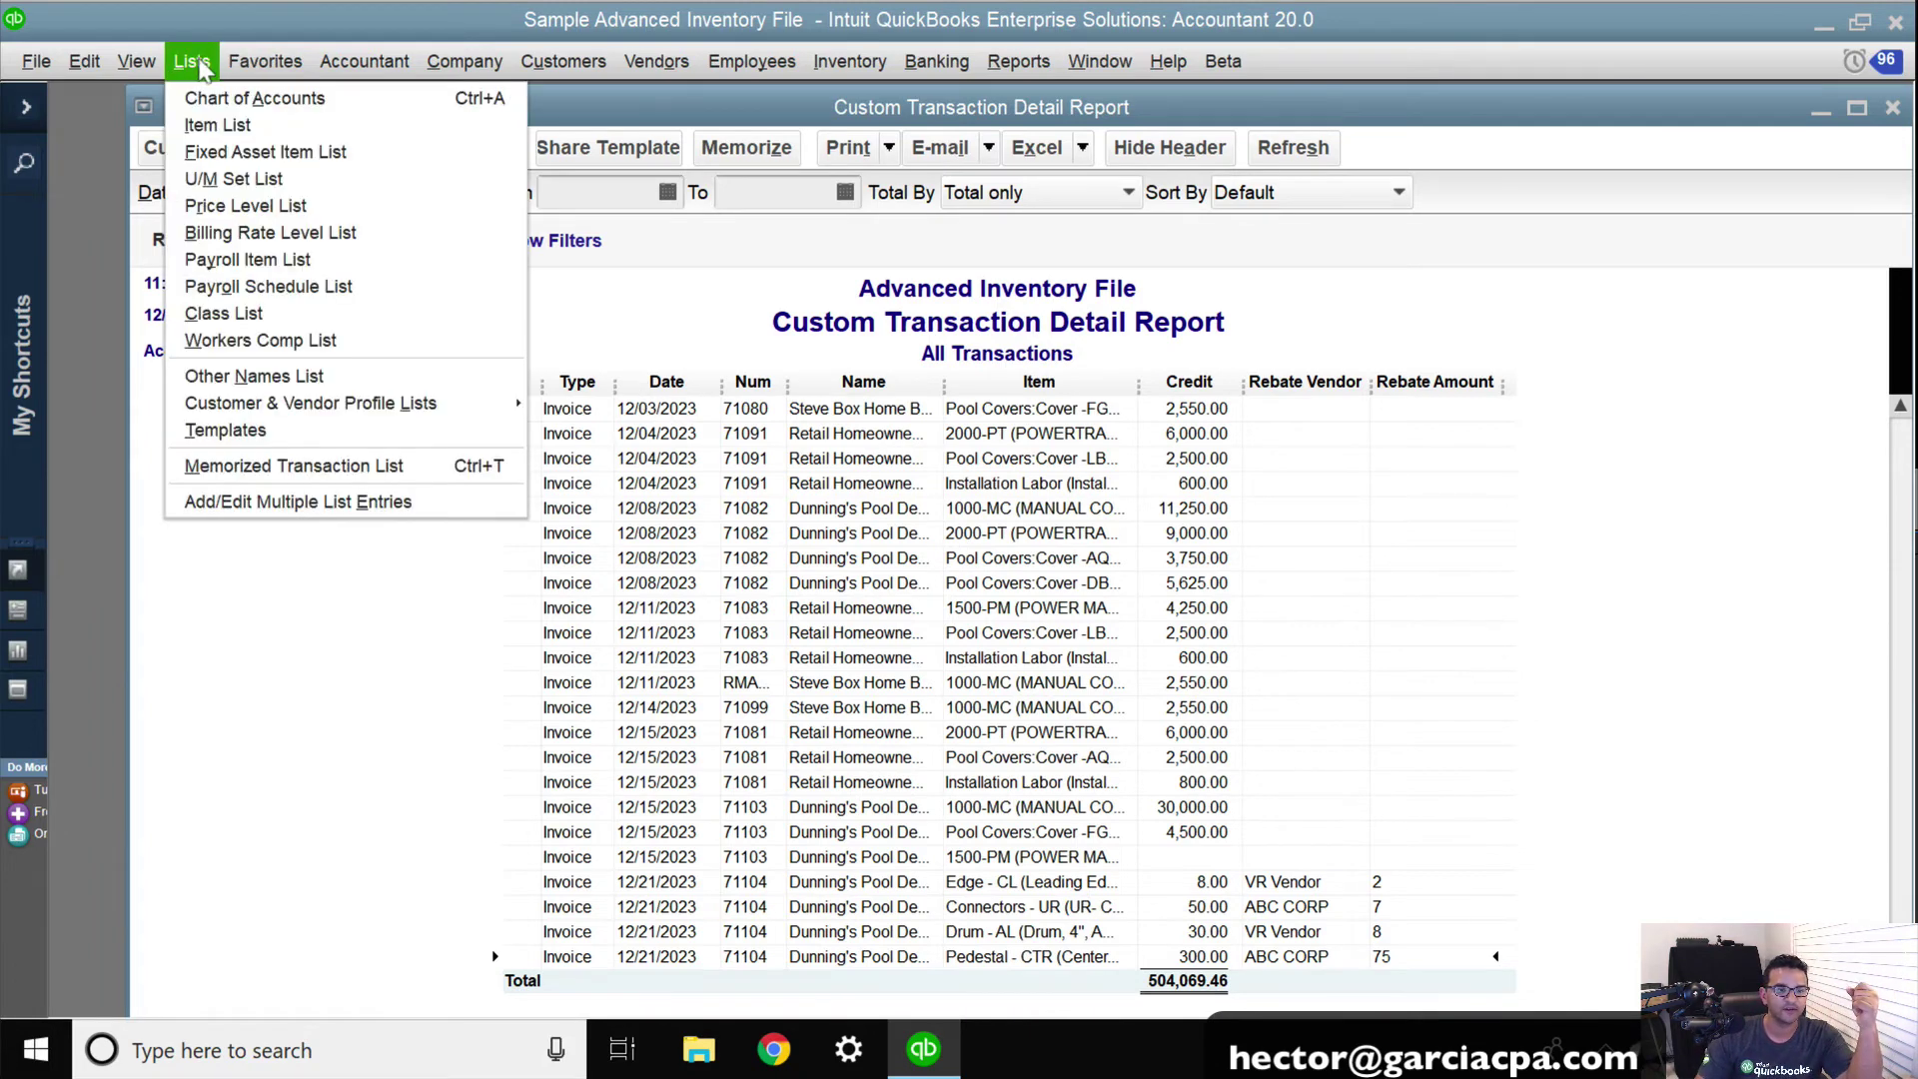
{"action": "left_click", "coordinate": [237, 132]}
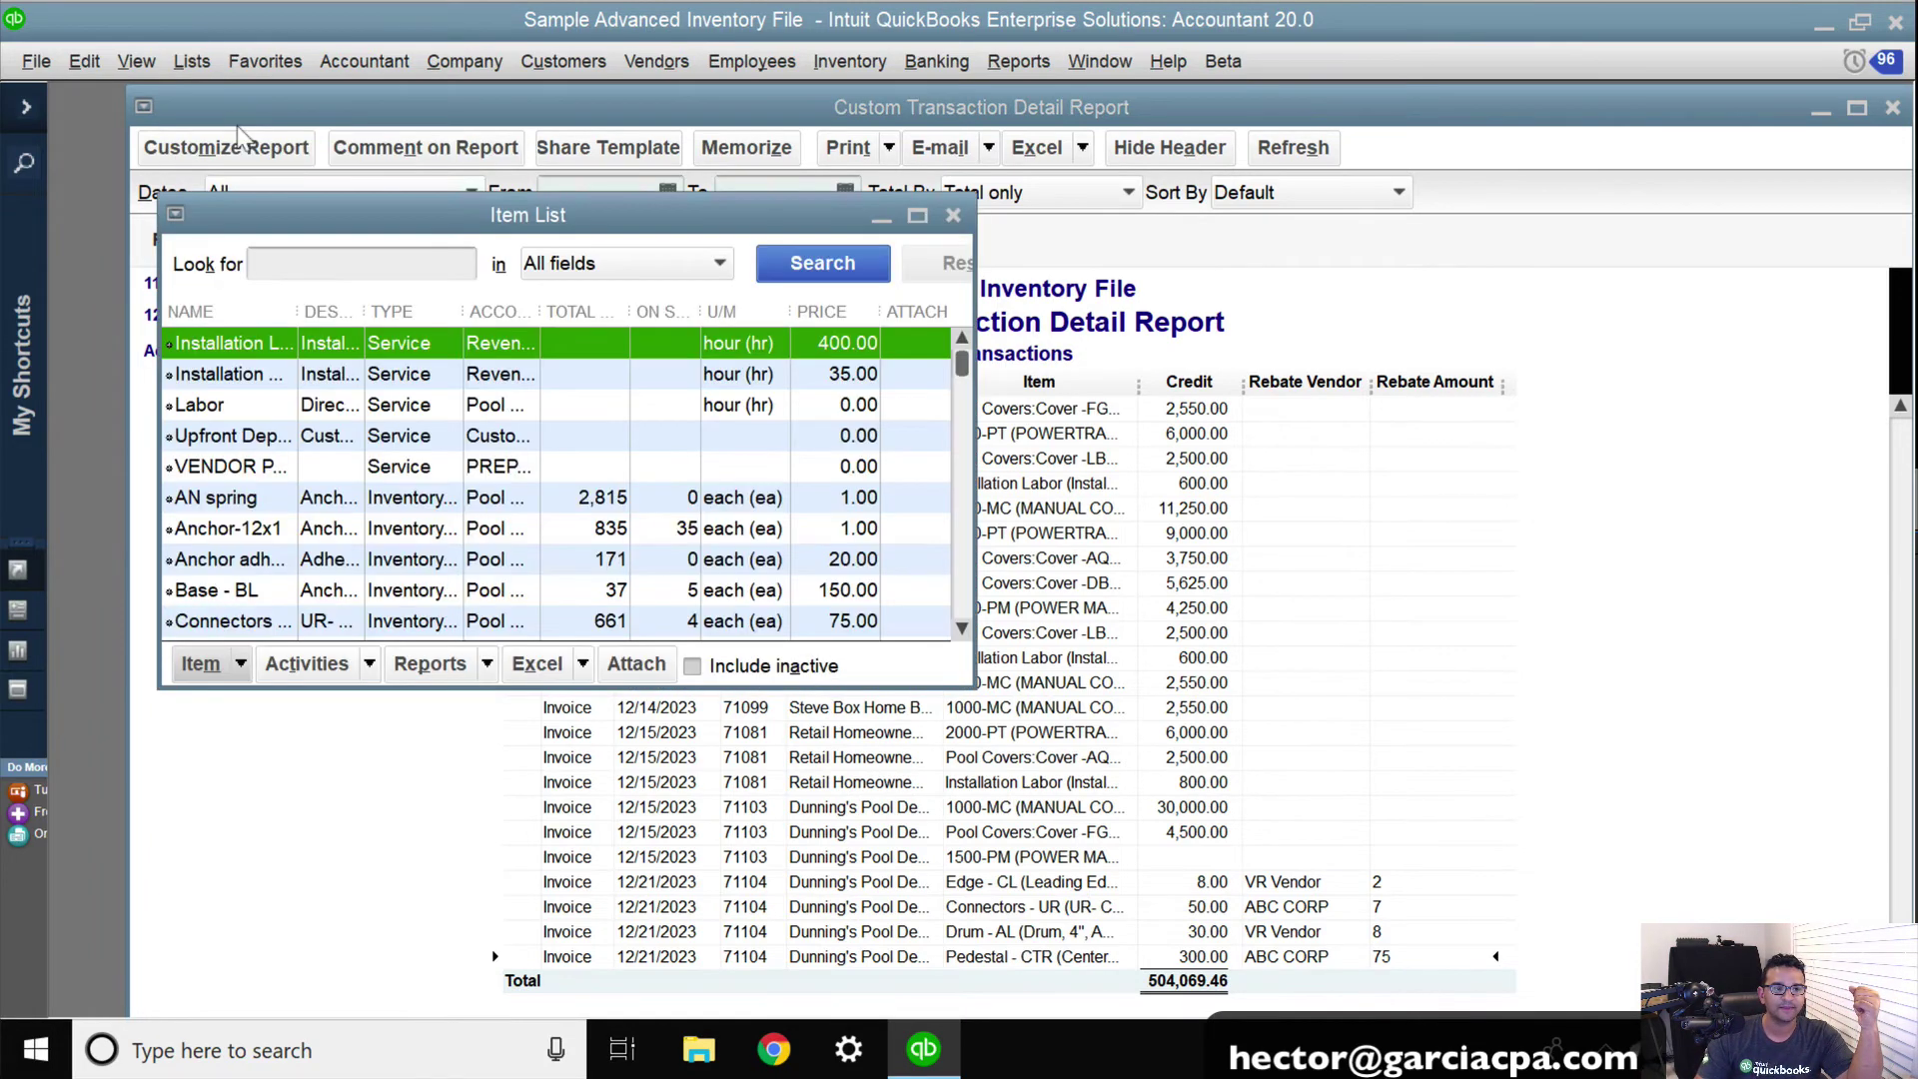
{"action": "double_click", "coordinate": [249, 343]}
{"action": "left_click", "coordinate": [957, 299]}
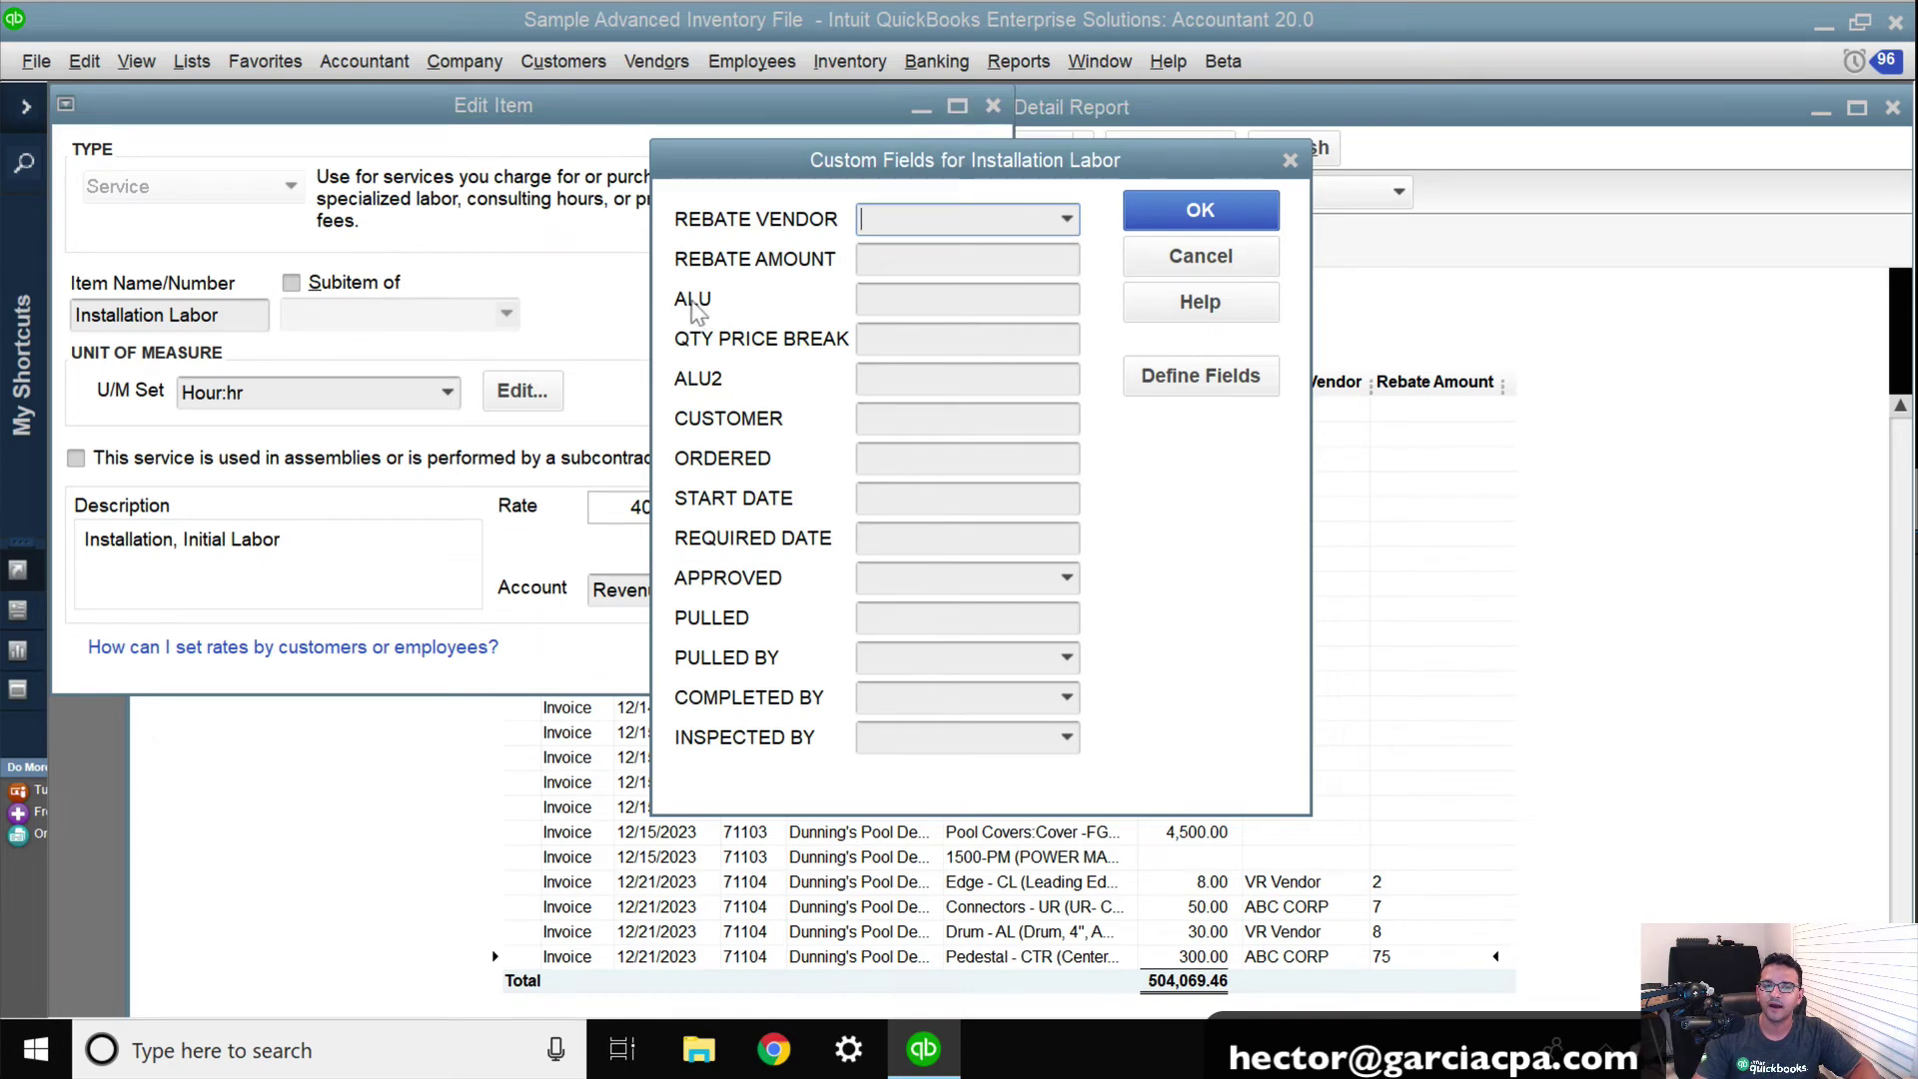
{"action": "left_click", "coordinate": [1199, 376]}
{"action": "left_click", "coordinate": [563, 356]}
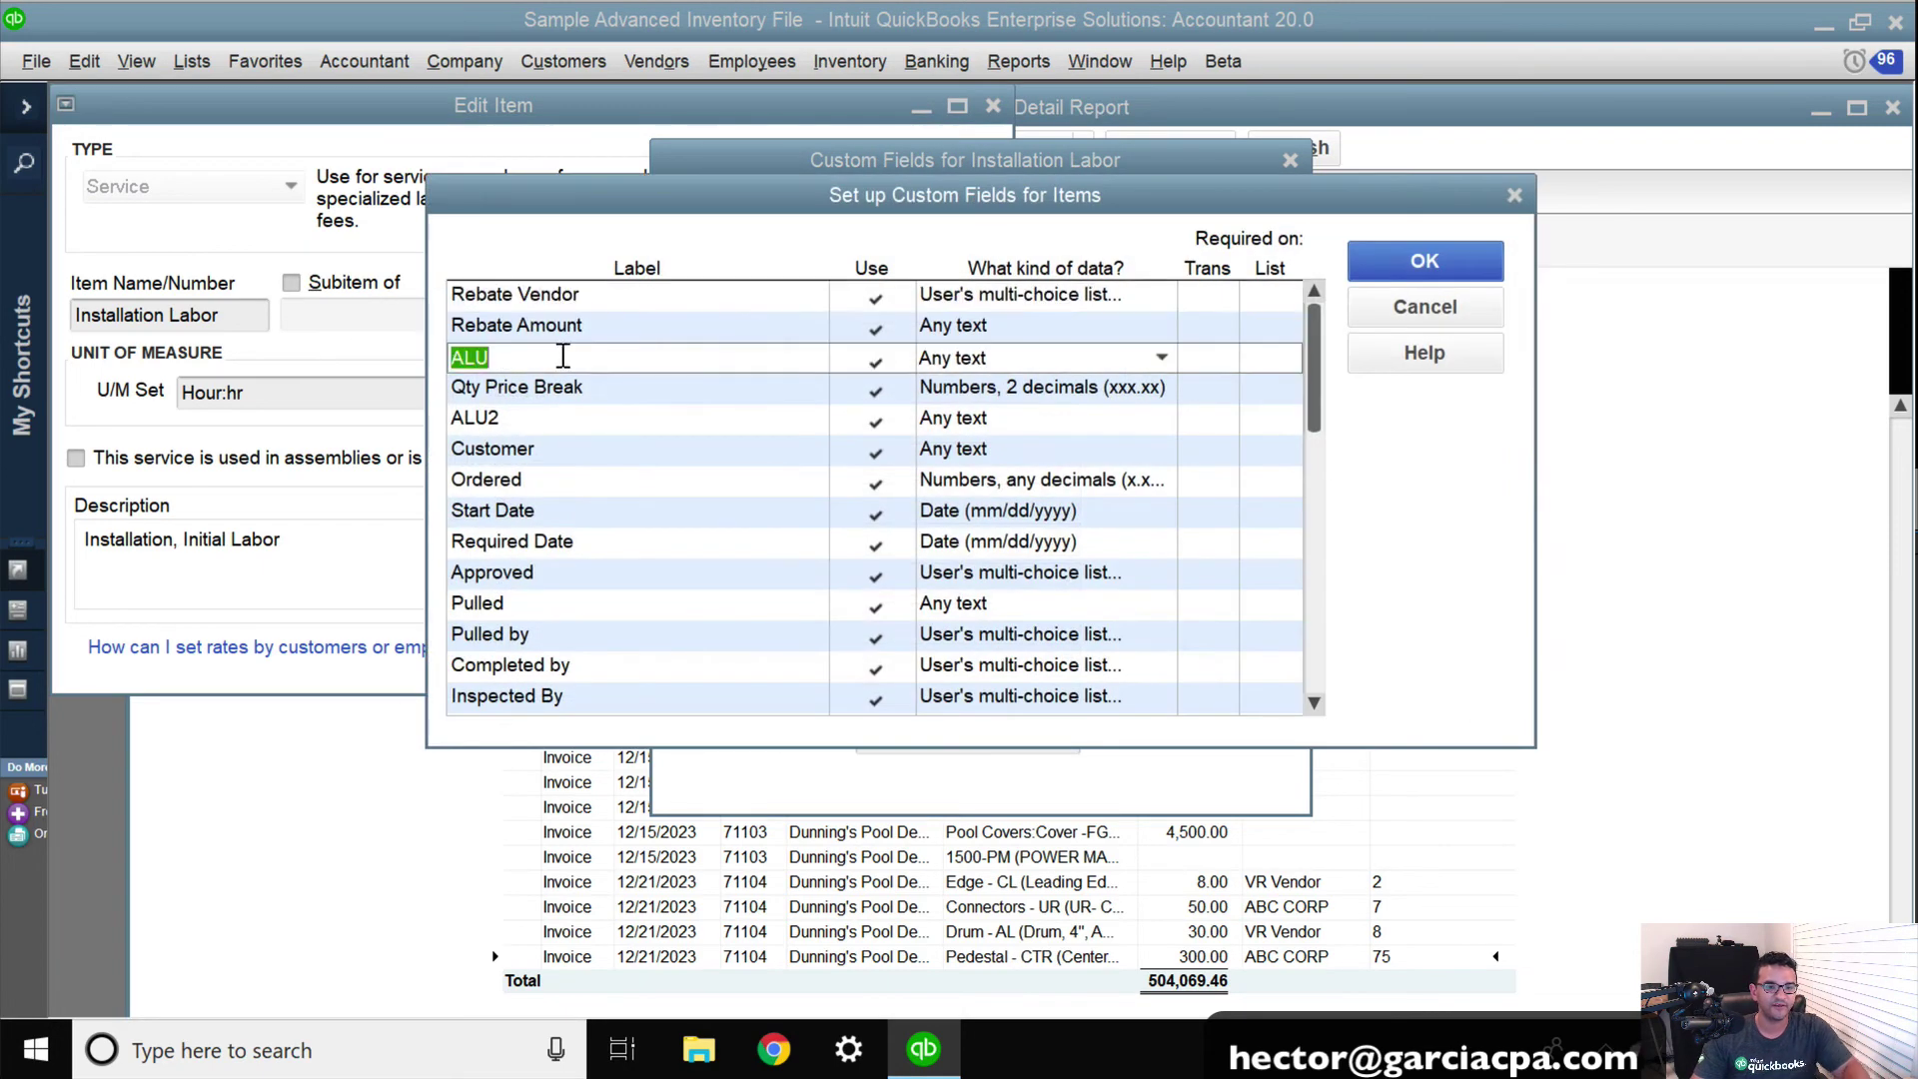
{"action": "type", "text": "Original Price before Rebate"}
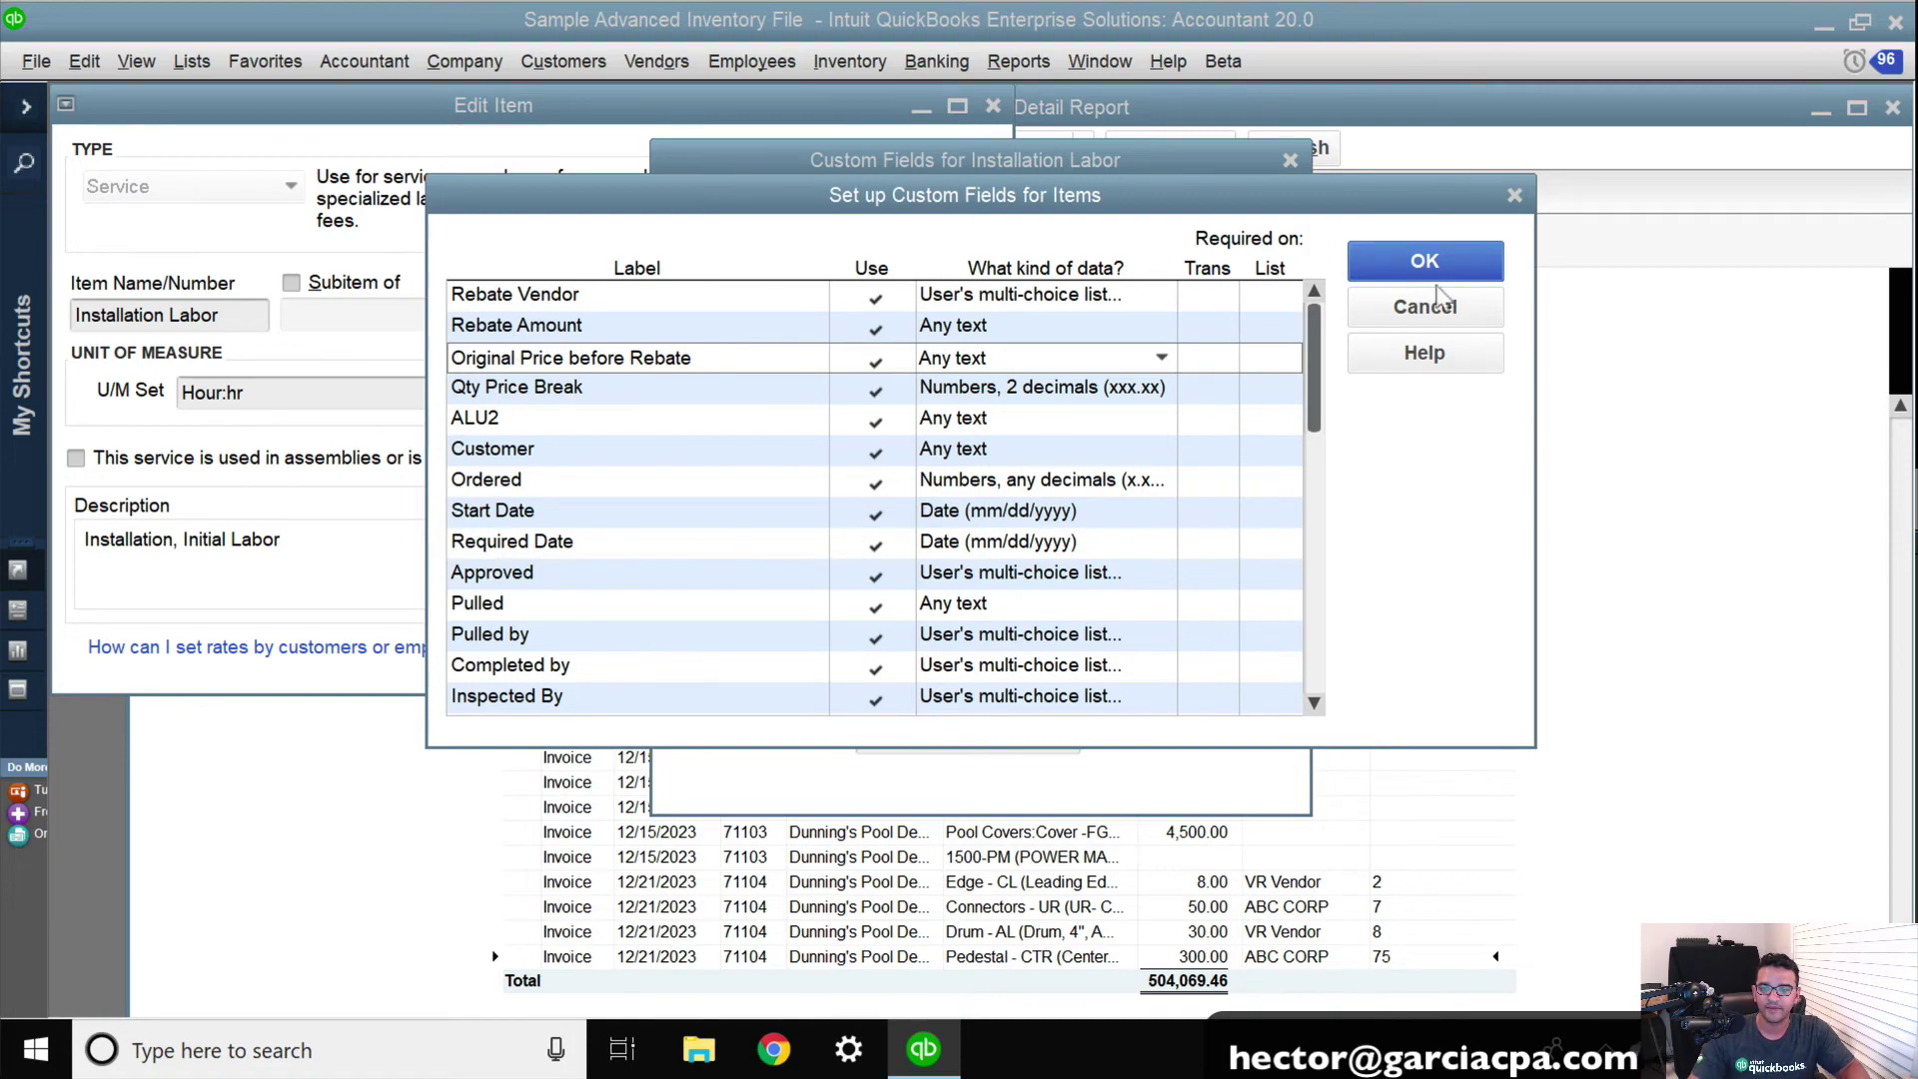
{"action": "left_click", "coordinate": [1436, 280]}
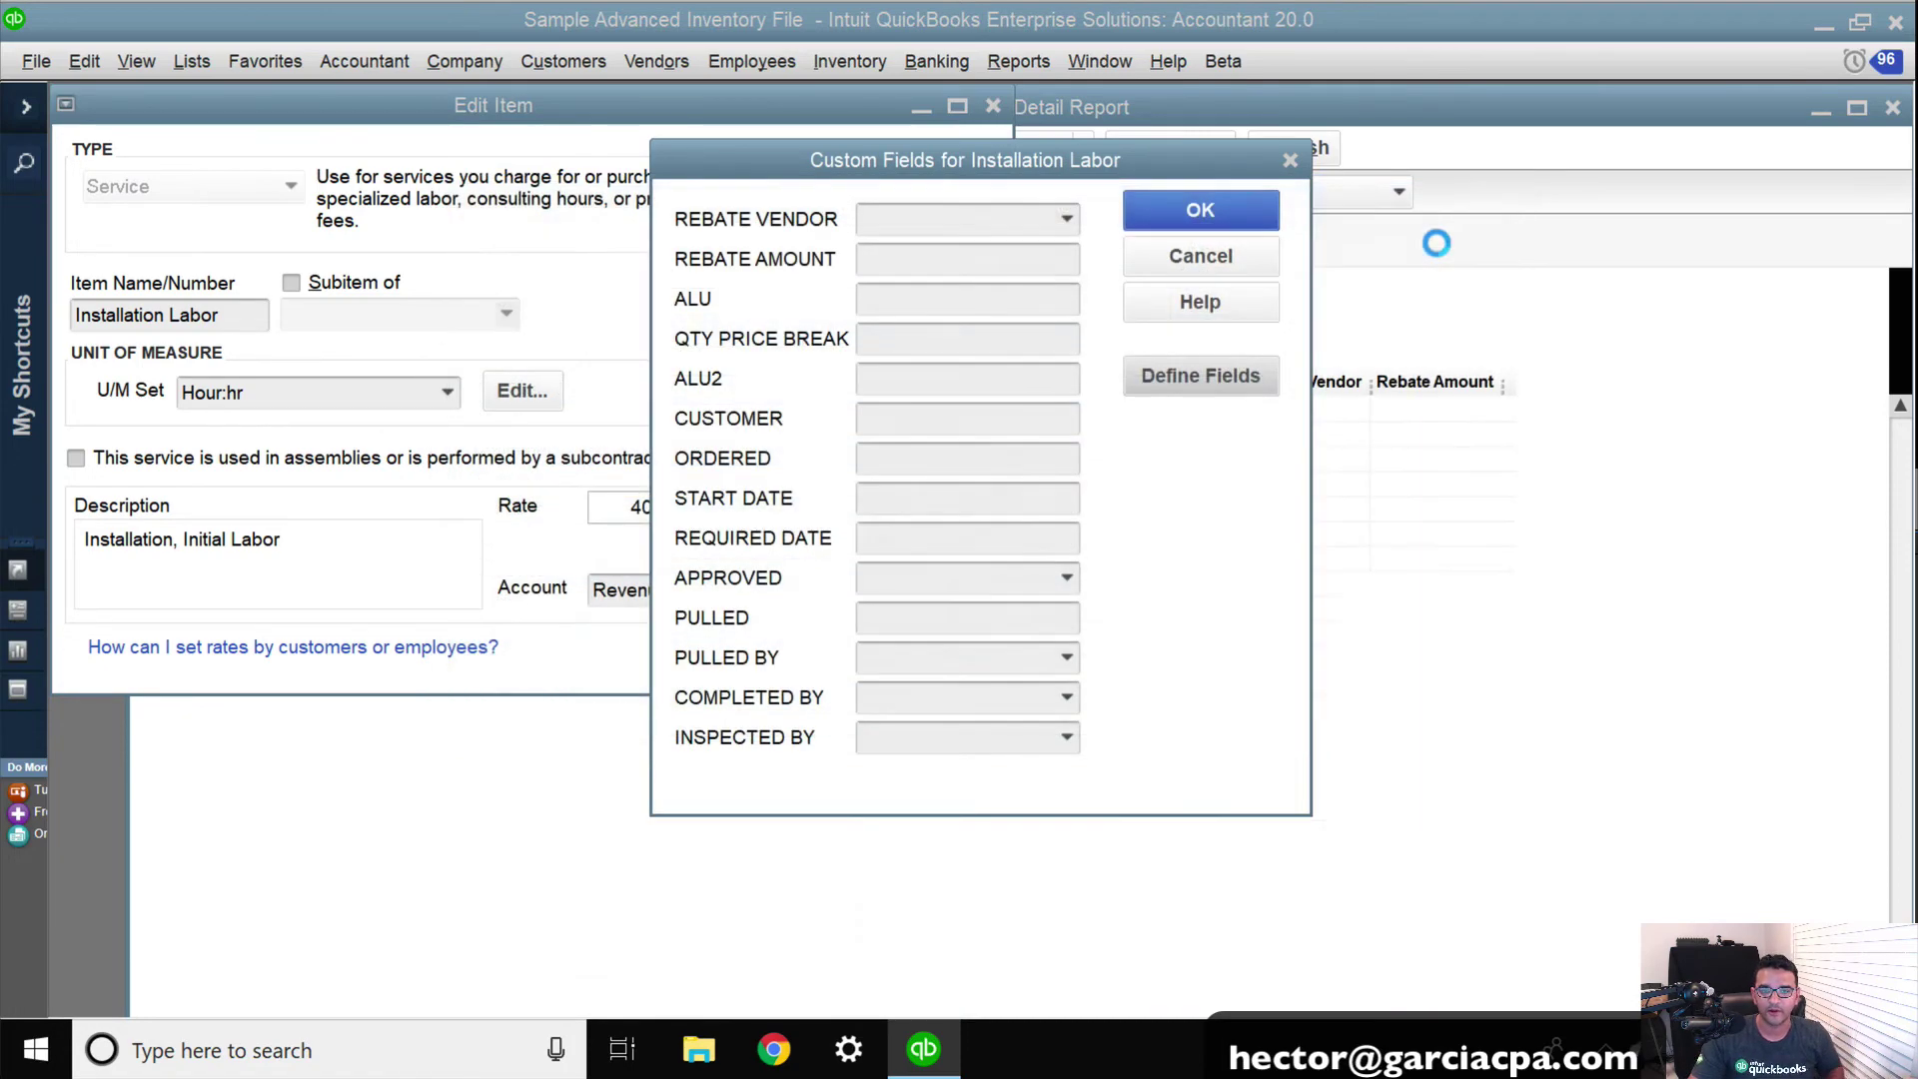
{"action": "left_click", "coordinate": [1200, 206]}
{"action": "left_click", "coordinate": [859, 163]}
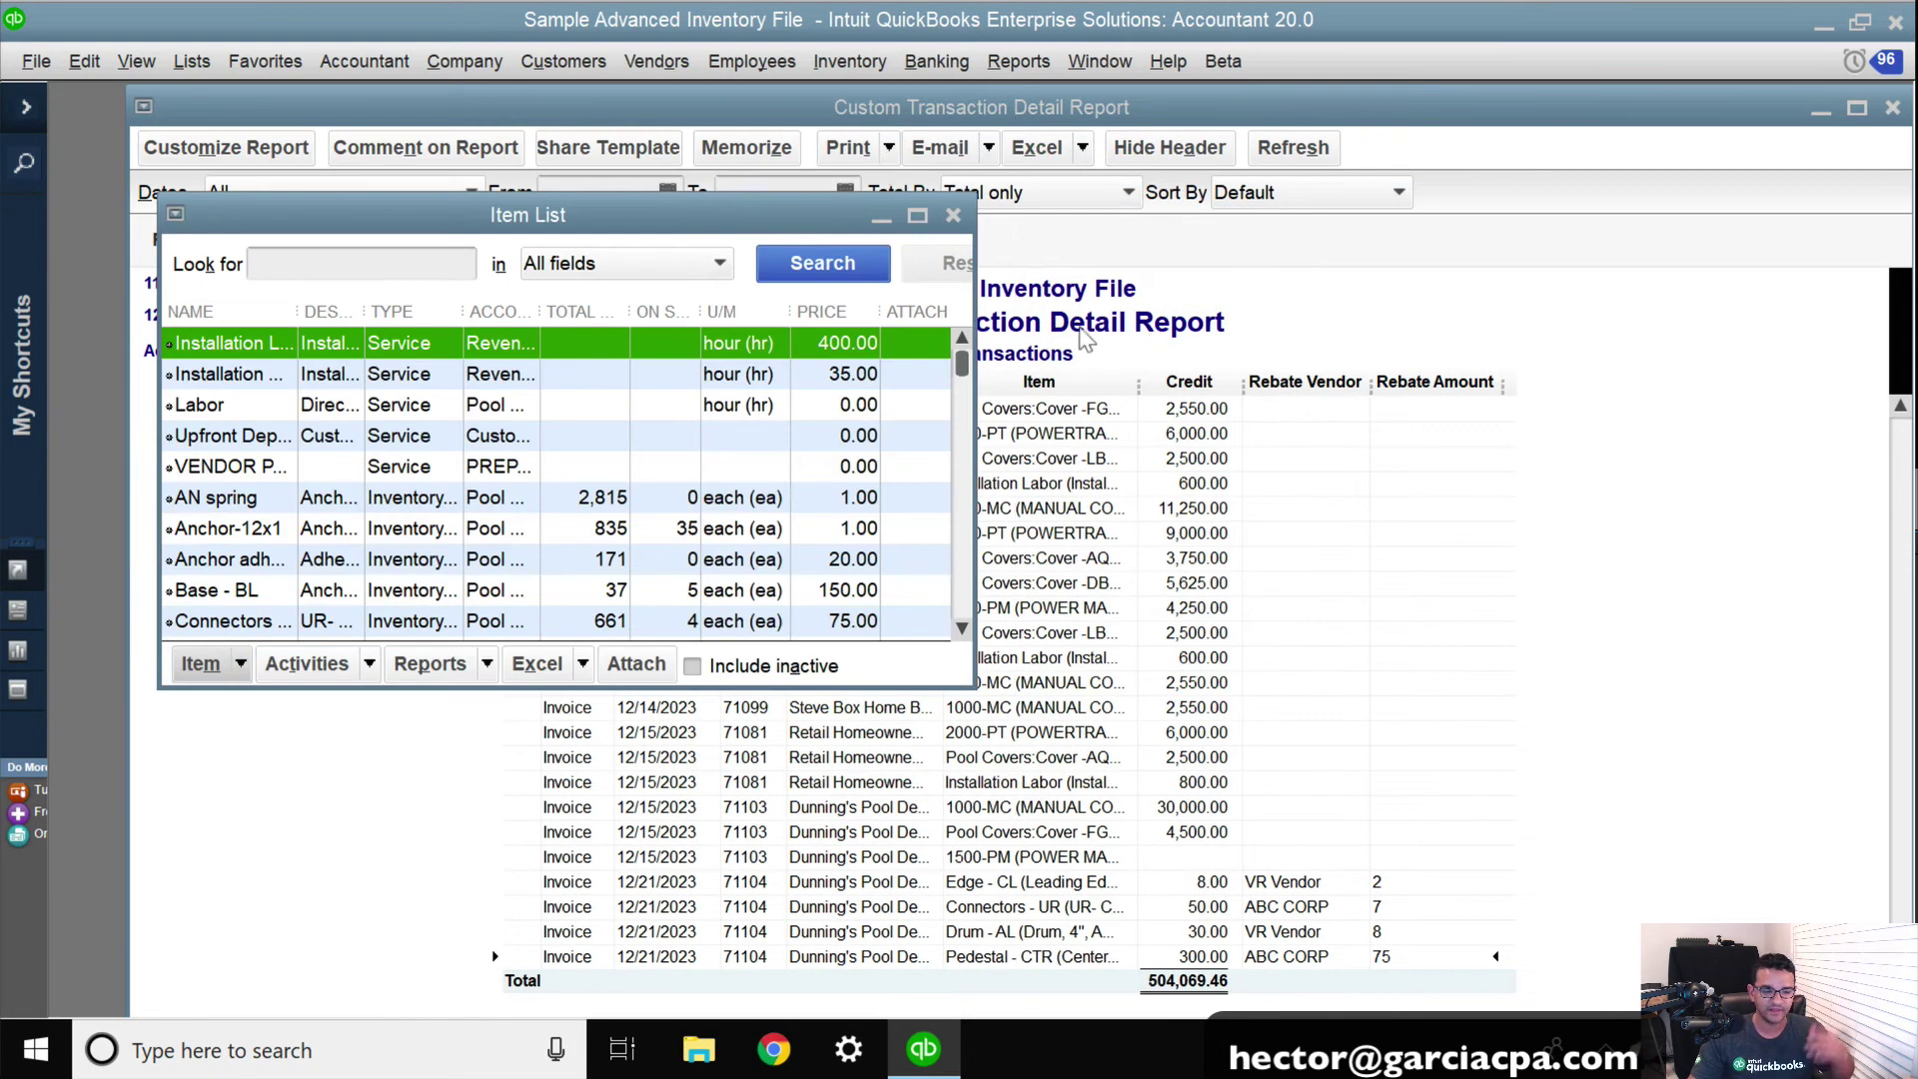
{"action": "left_click", "coordinate": [953, 214]}
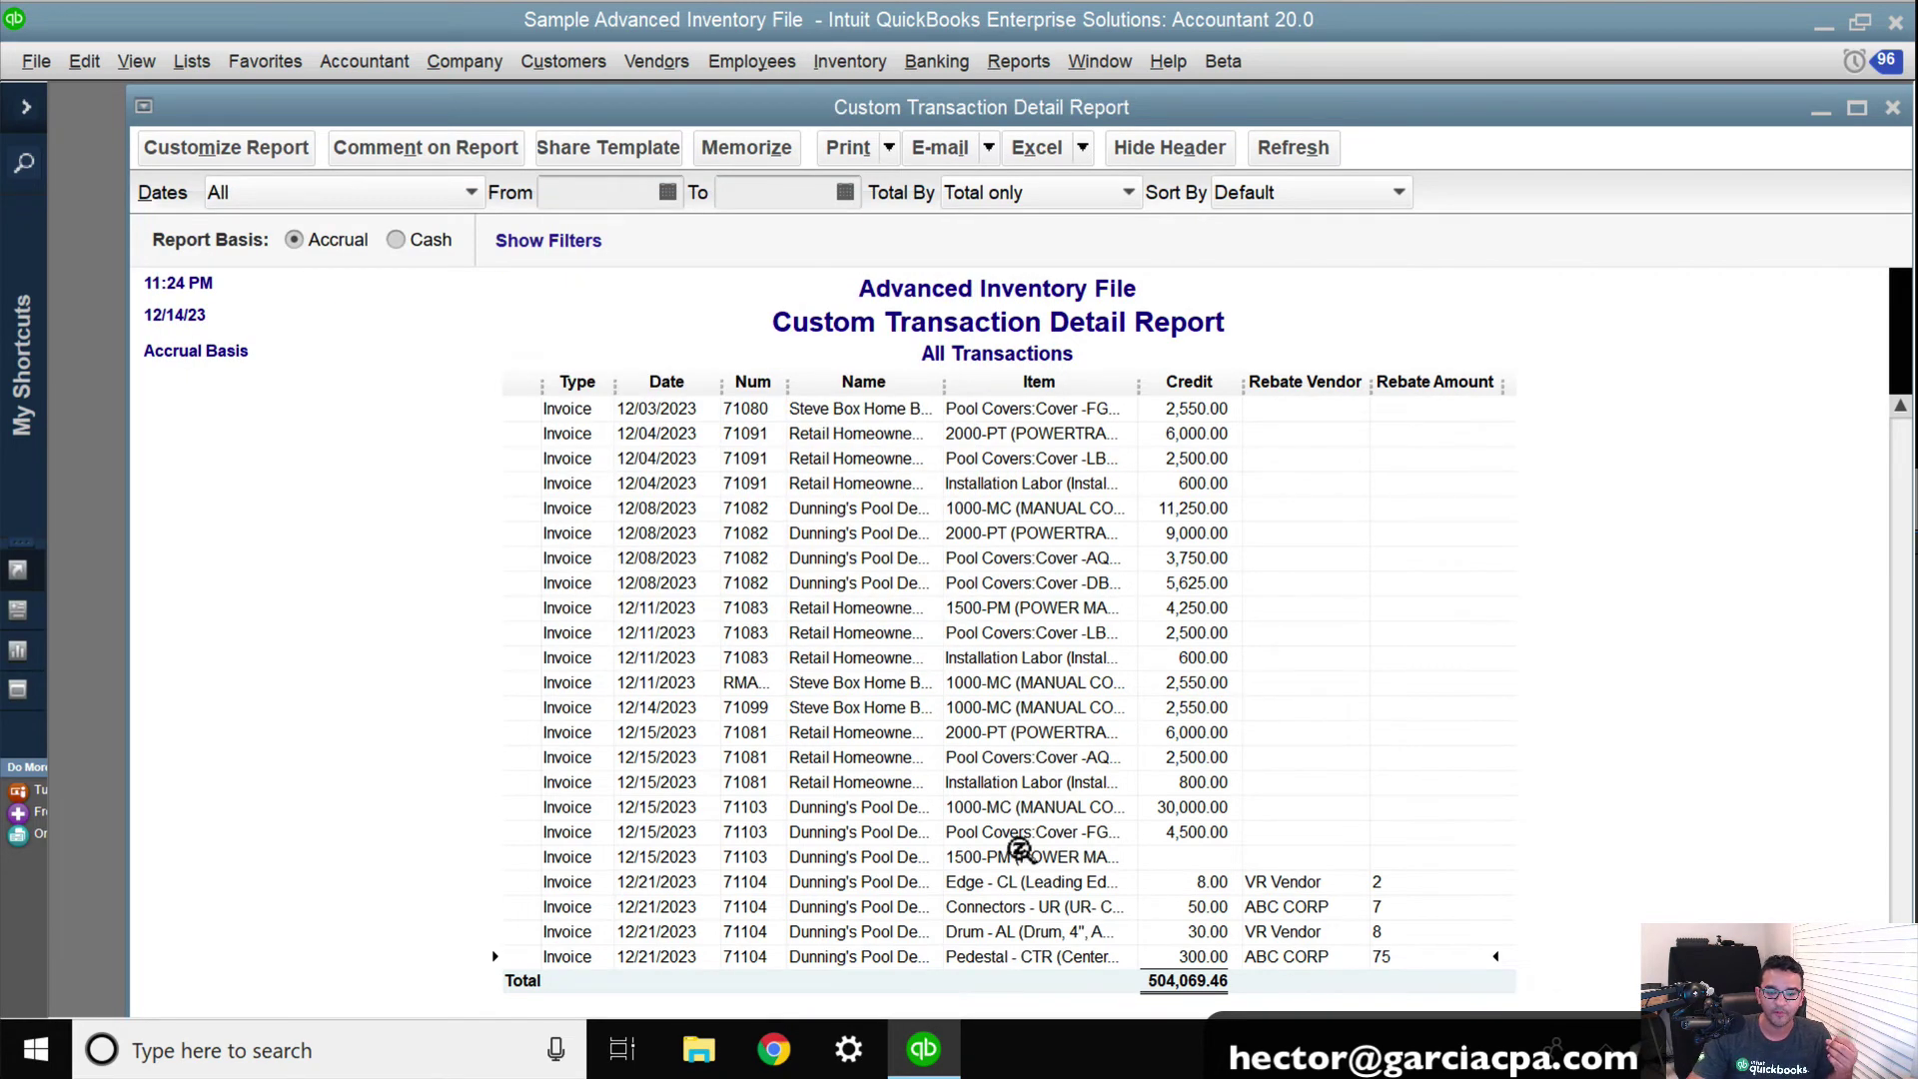
Step: Open invoice 71104 from the report and bring up the template's column customization
{"action": "double_click", "coordinate": [1019, 879]}
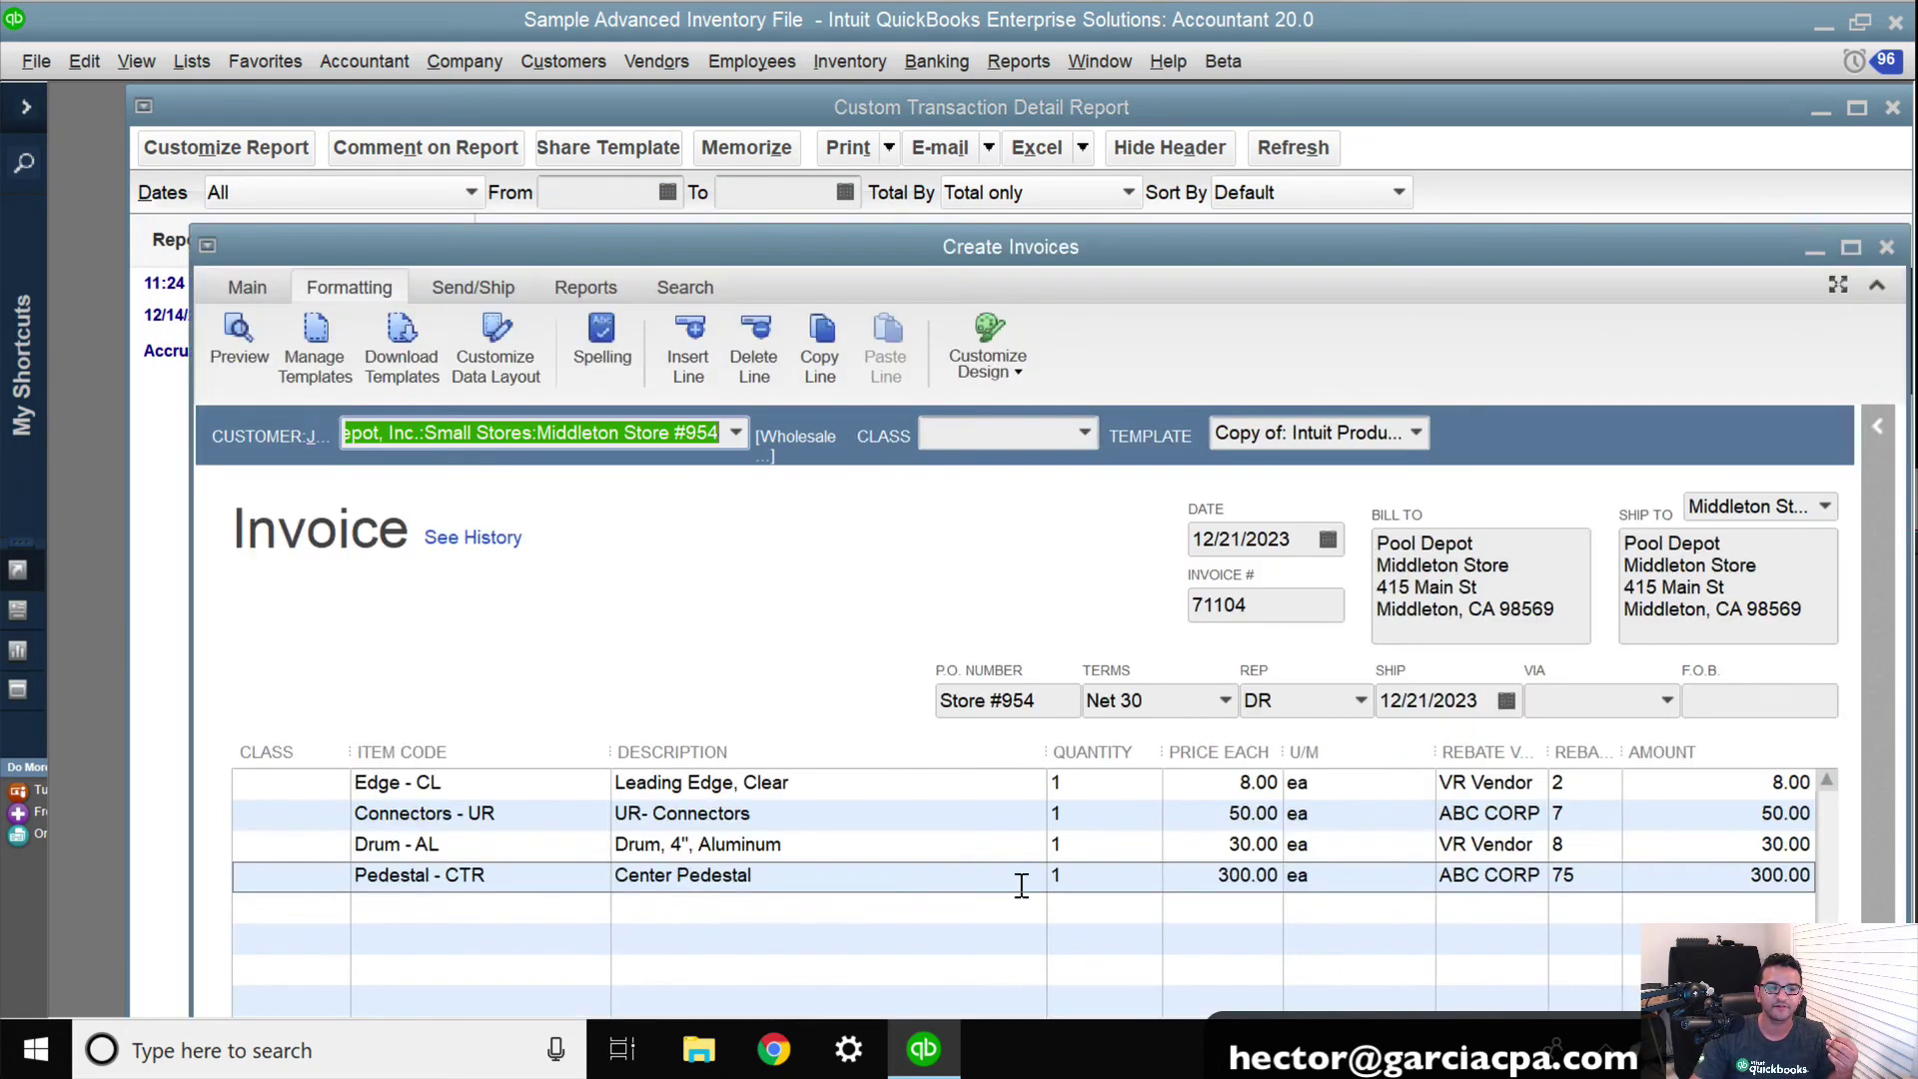
{"action": "double_click", "coordinate": [661, 249]}
{"action": "left_click", "coordinate": [101, 101]}
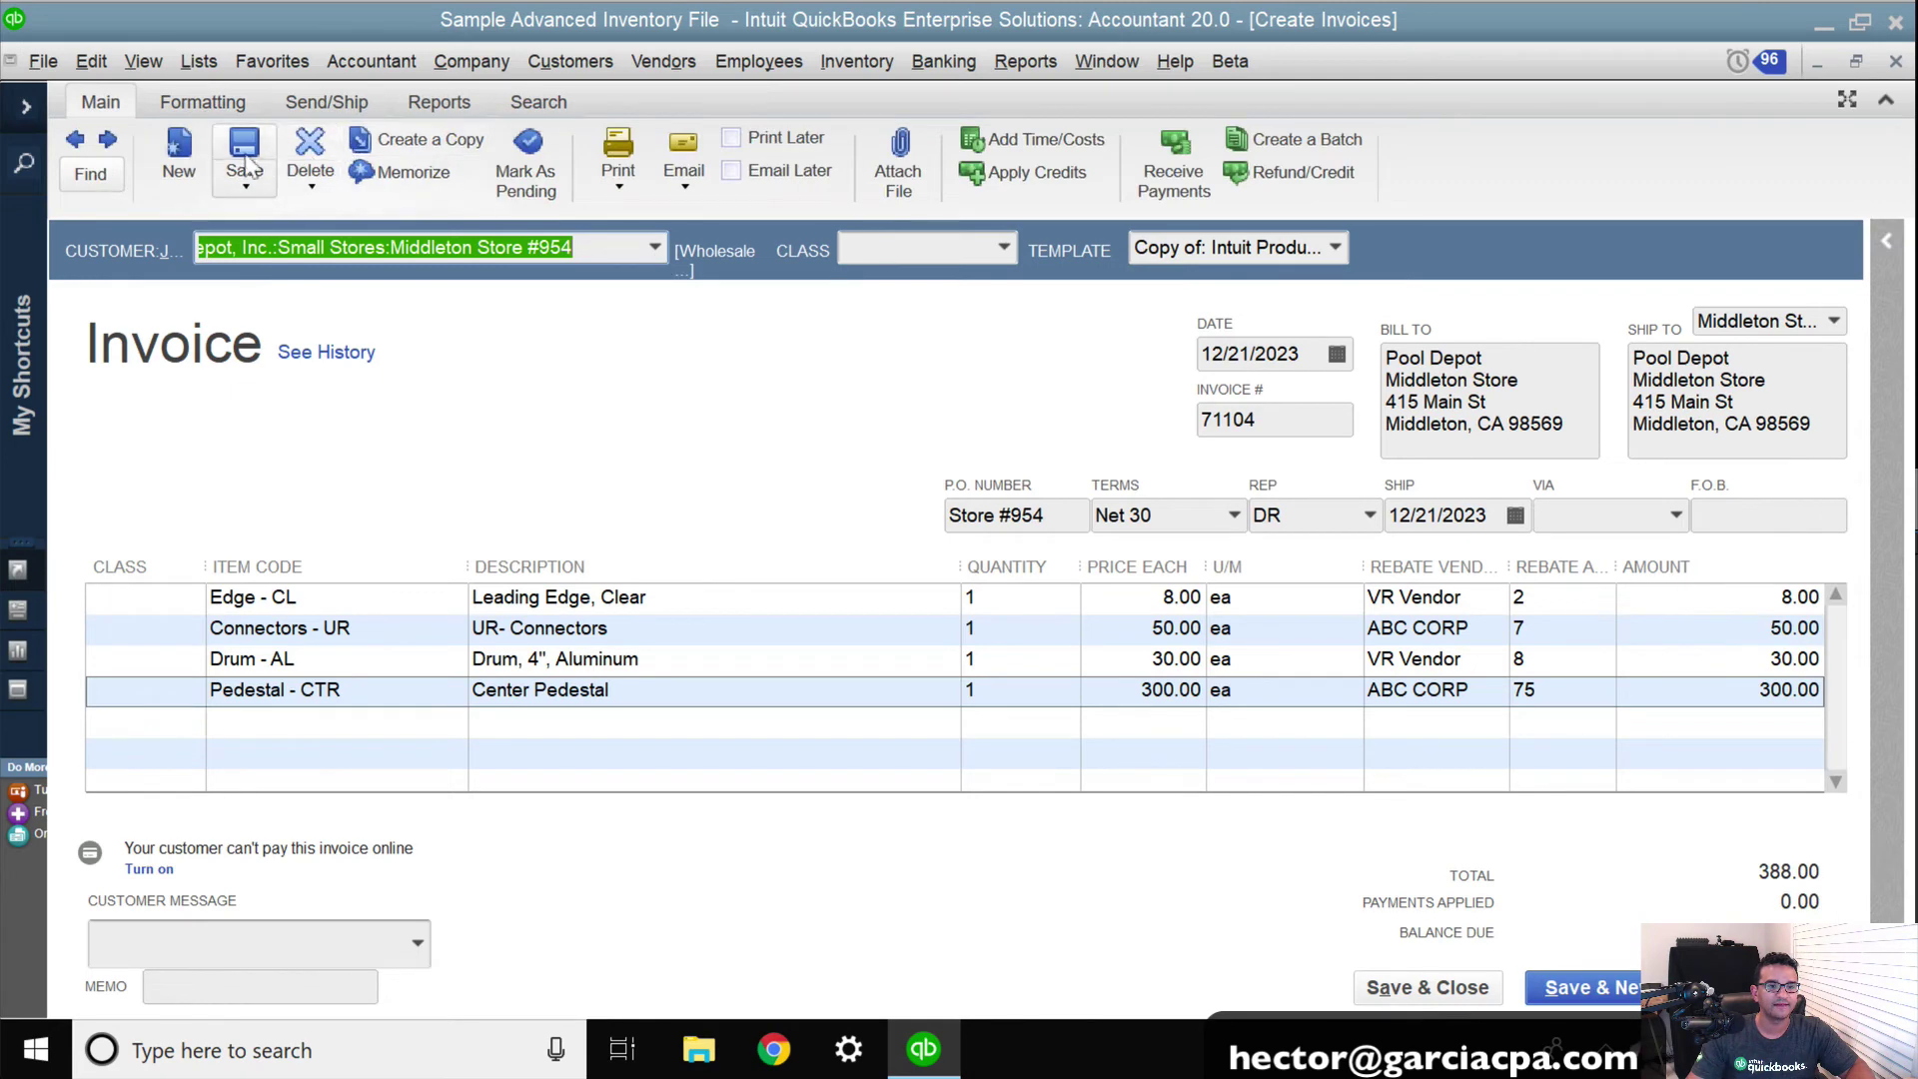
{"action": "left_click", "coordinate": [203, 100]}
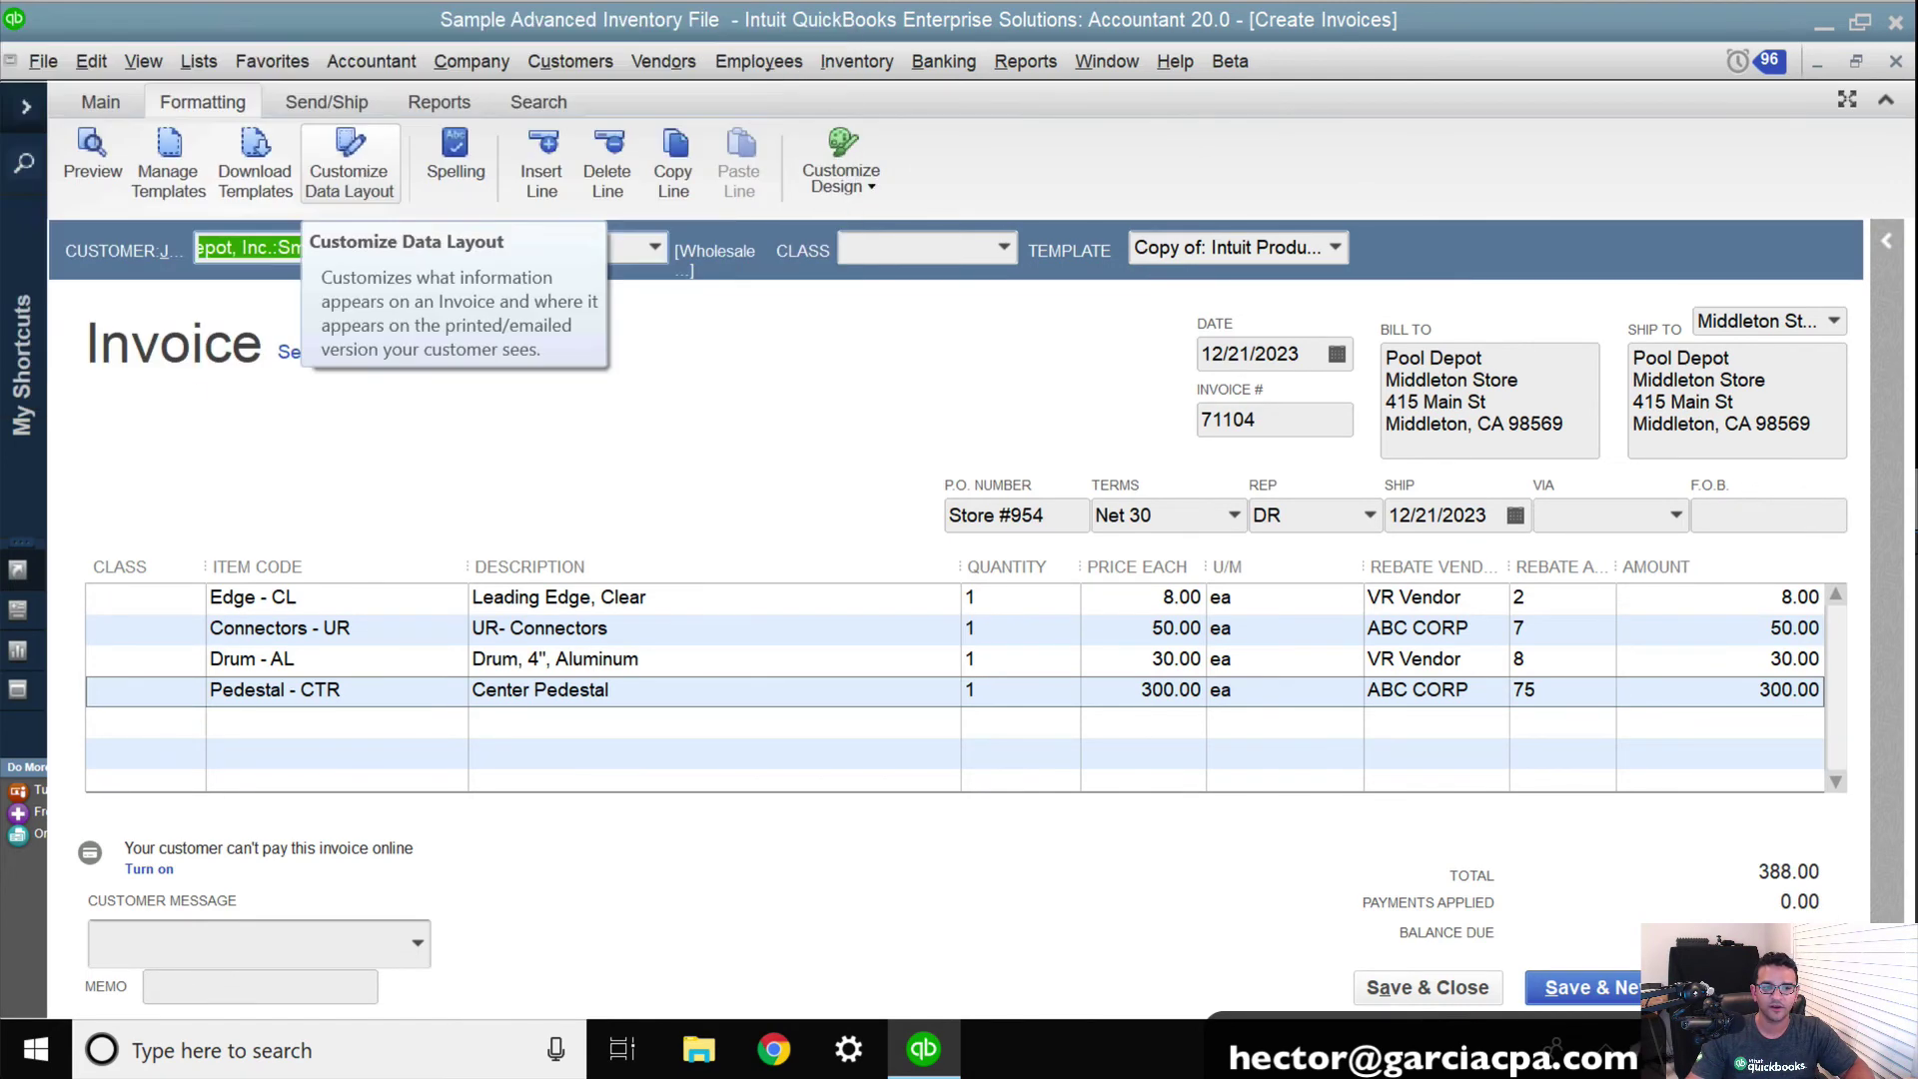
{"action": "left_click", "coordinate": [357, 155]}
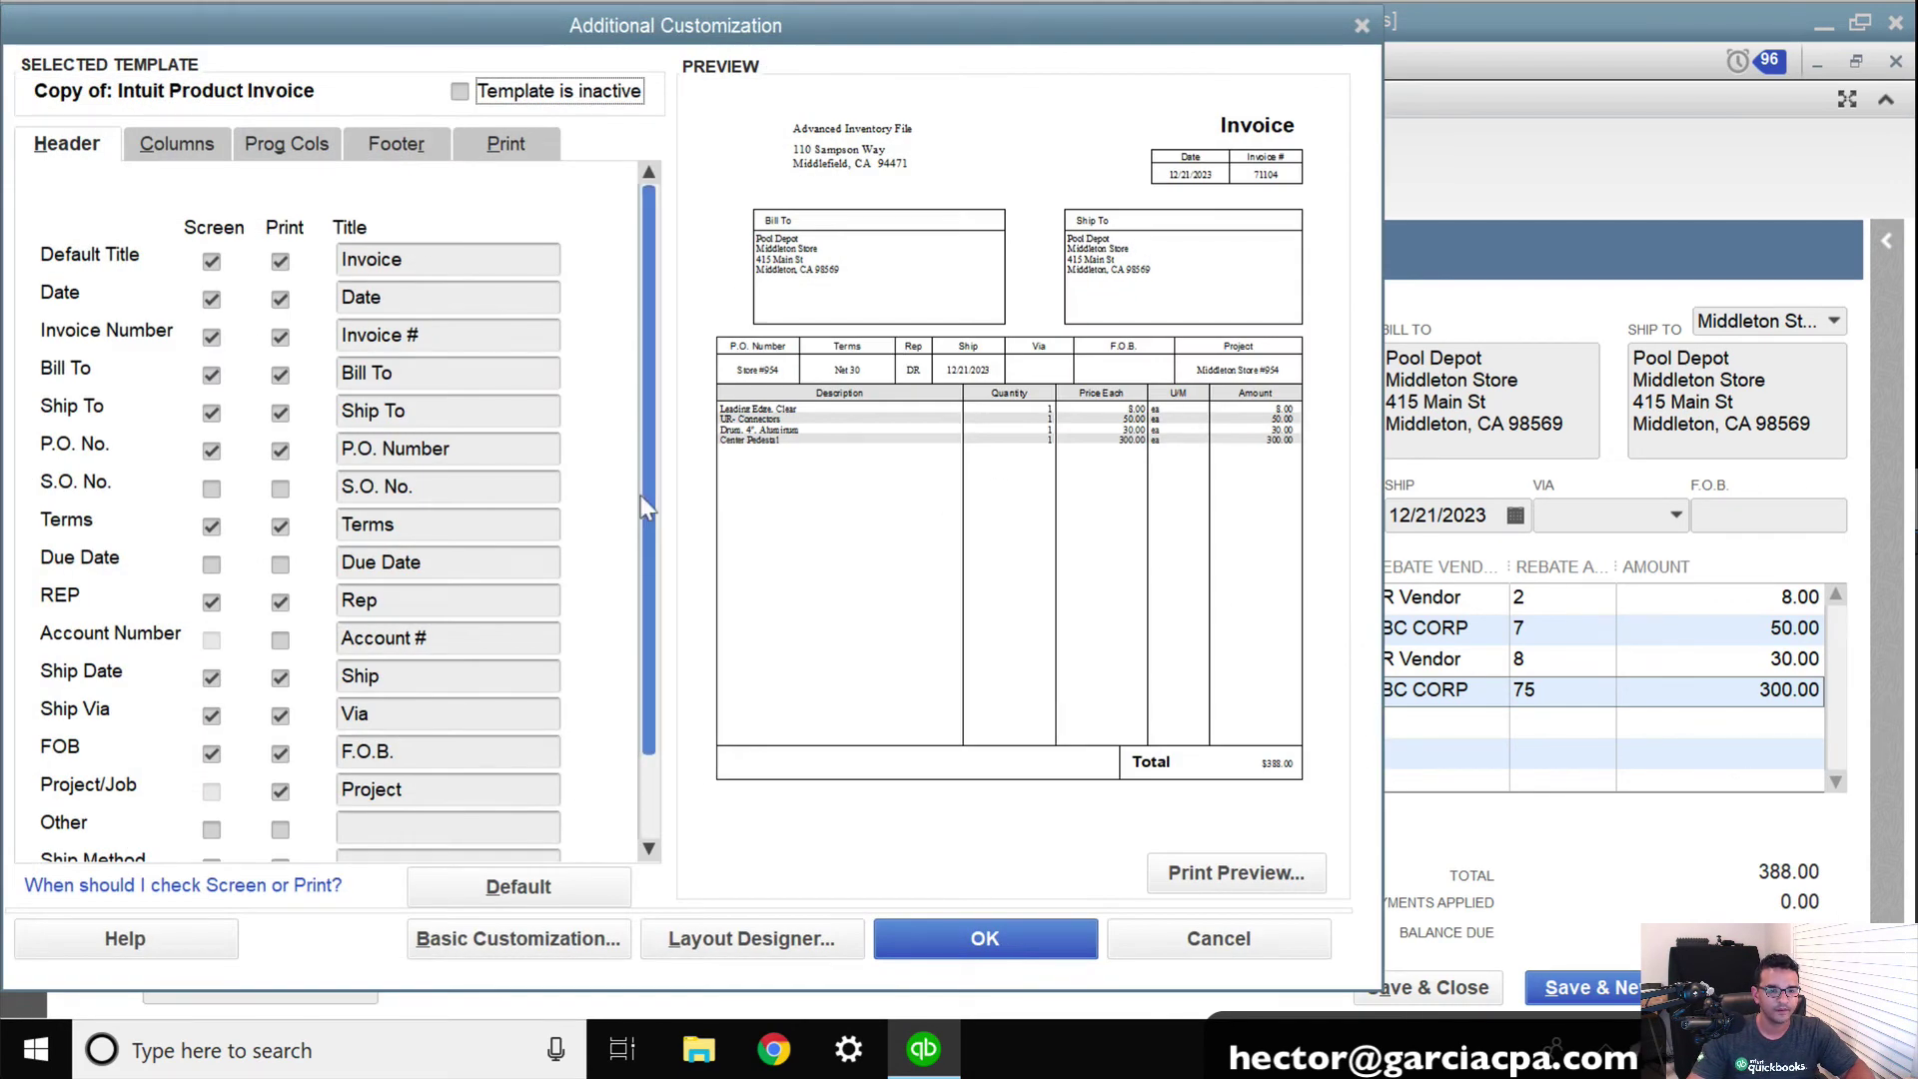
{"action": "left_click", "coordinate": [176, 148]}
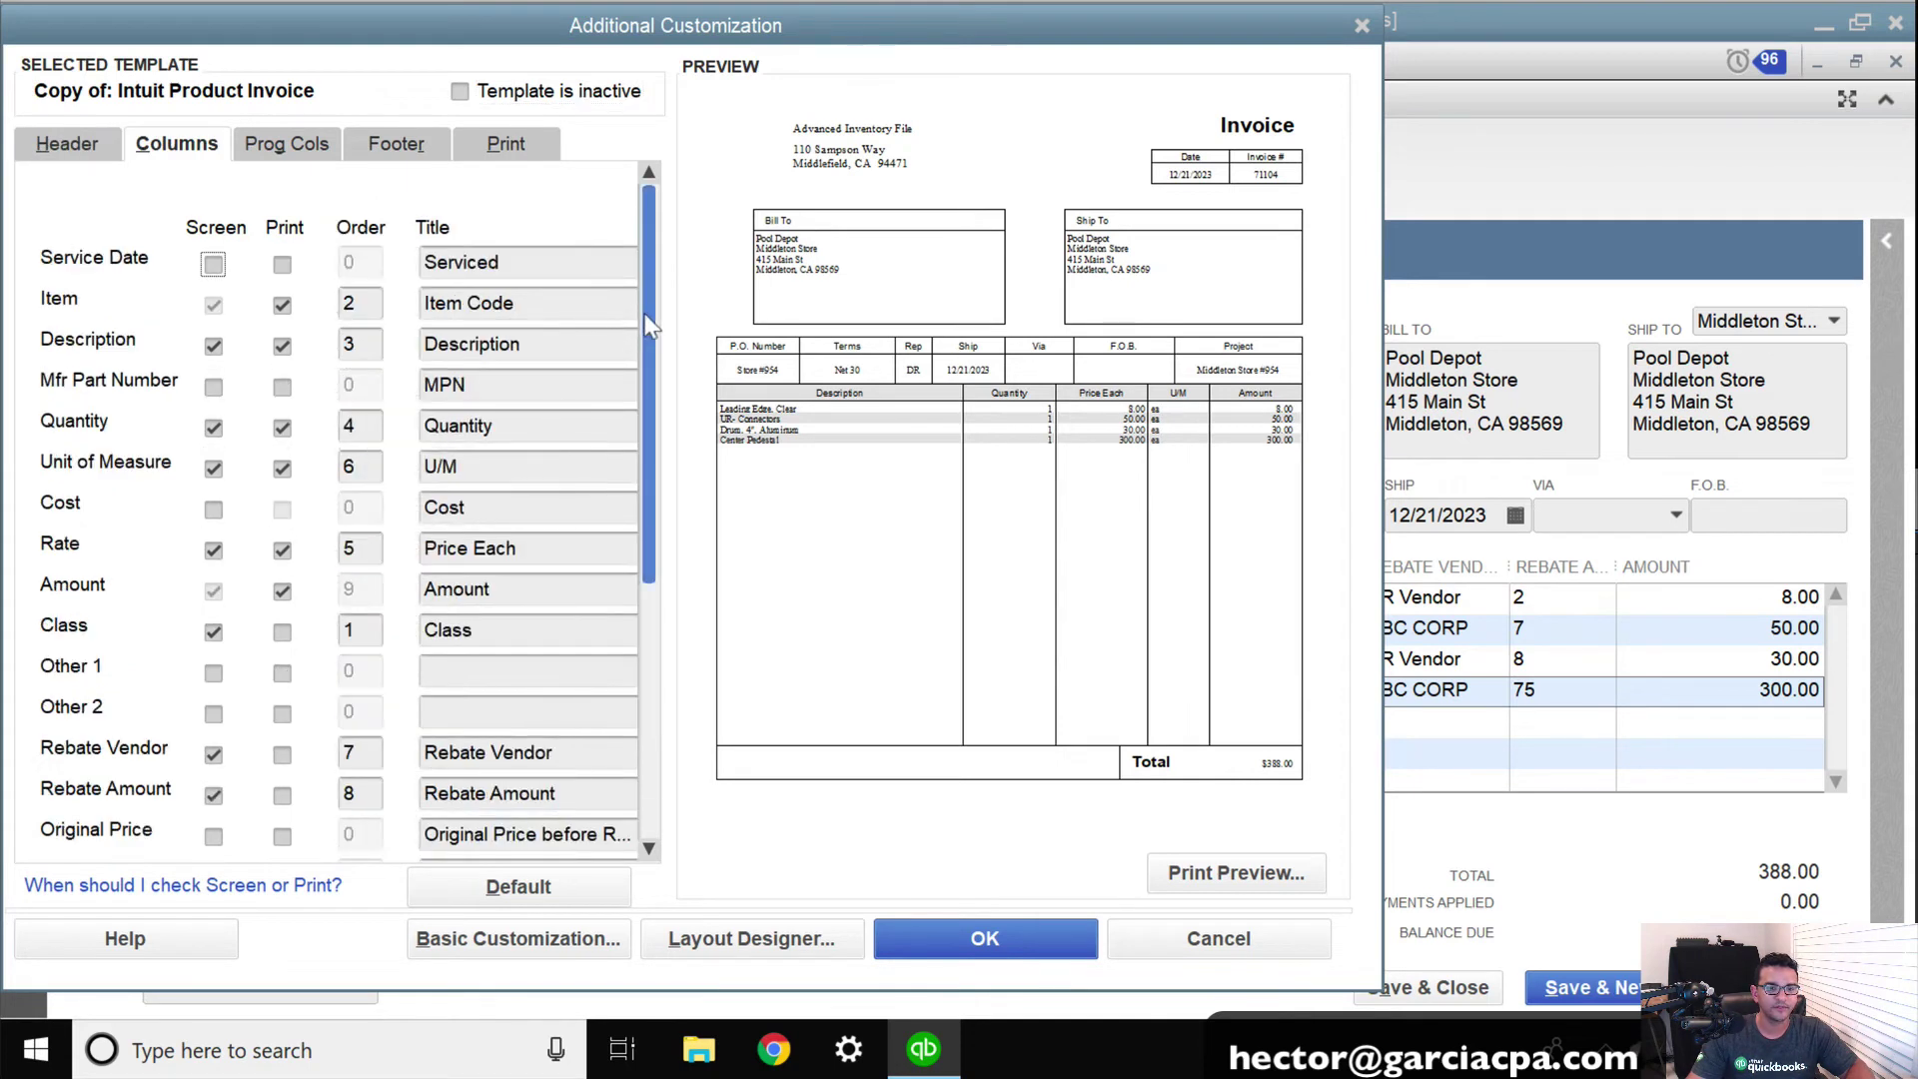
Step: Show the Original Price column on screen and in print, ordered fourth
{"action": "left_click_drag", "start_coordinate": [651, 382], "coordinate": [651, 432]}
{"action": "left_click", "coordinate": [213, 675]}
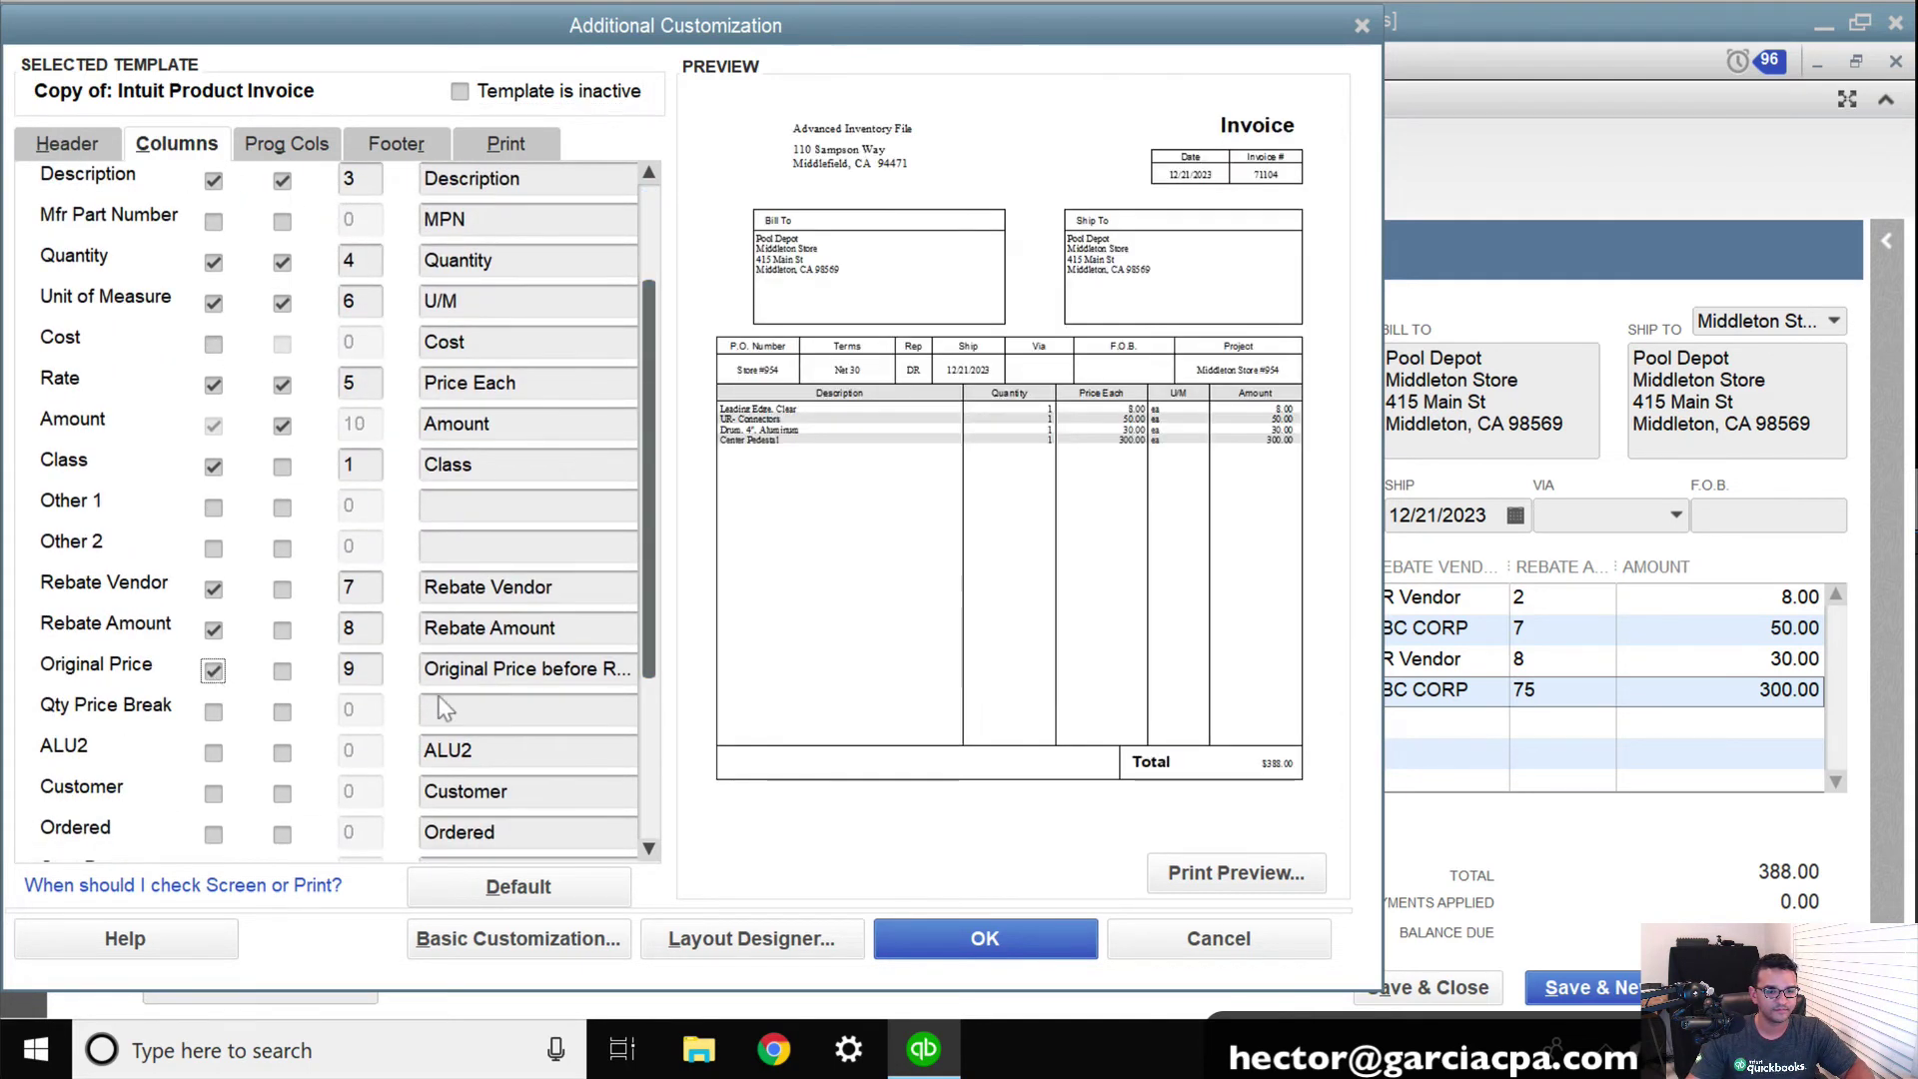
{"action": "left_click_drag", "start_coordinate": [476, 669], "coordinate": [731, 667]}
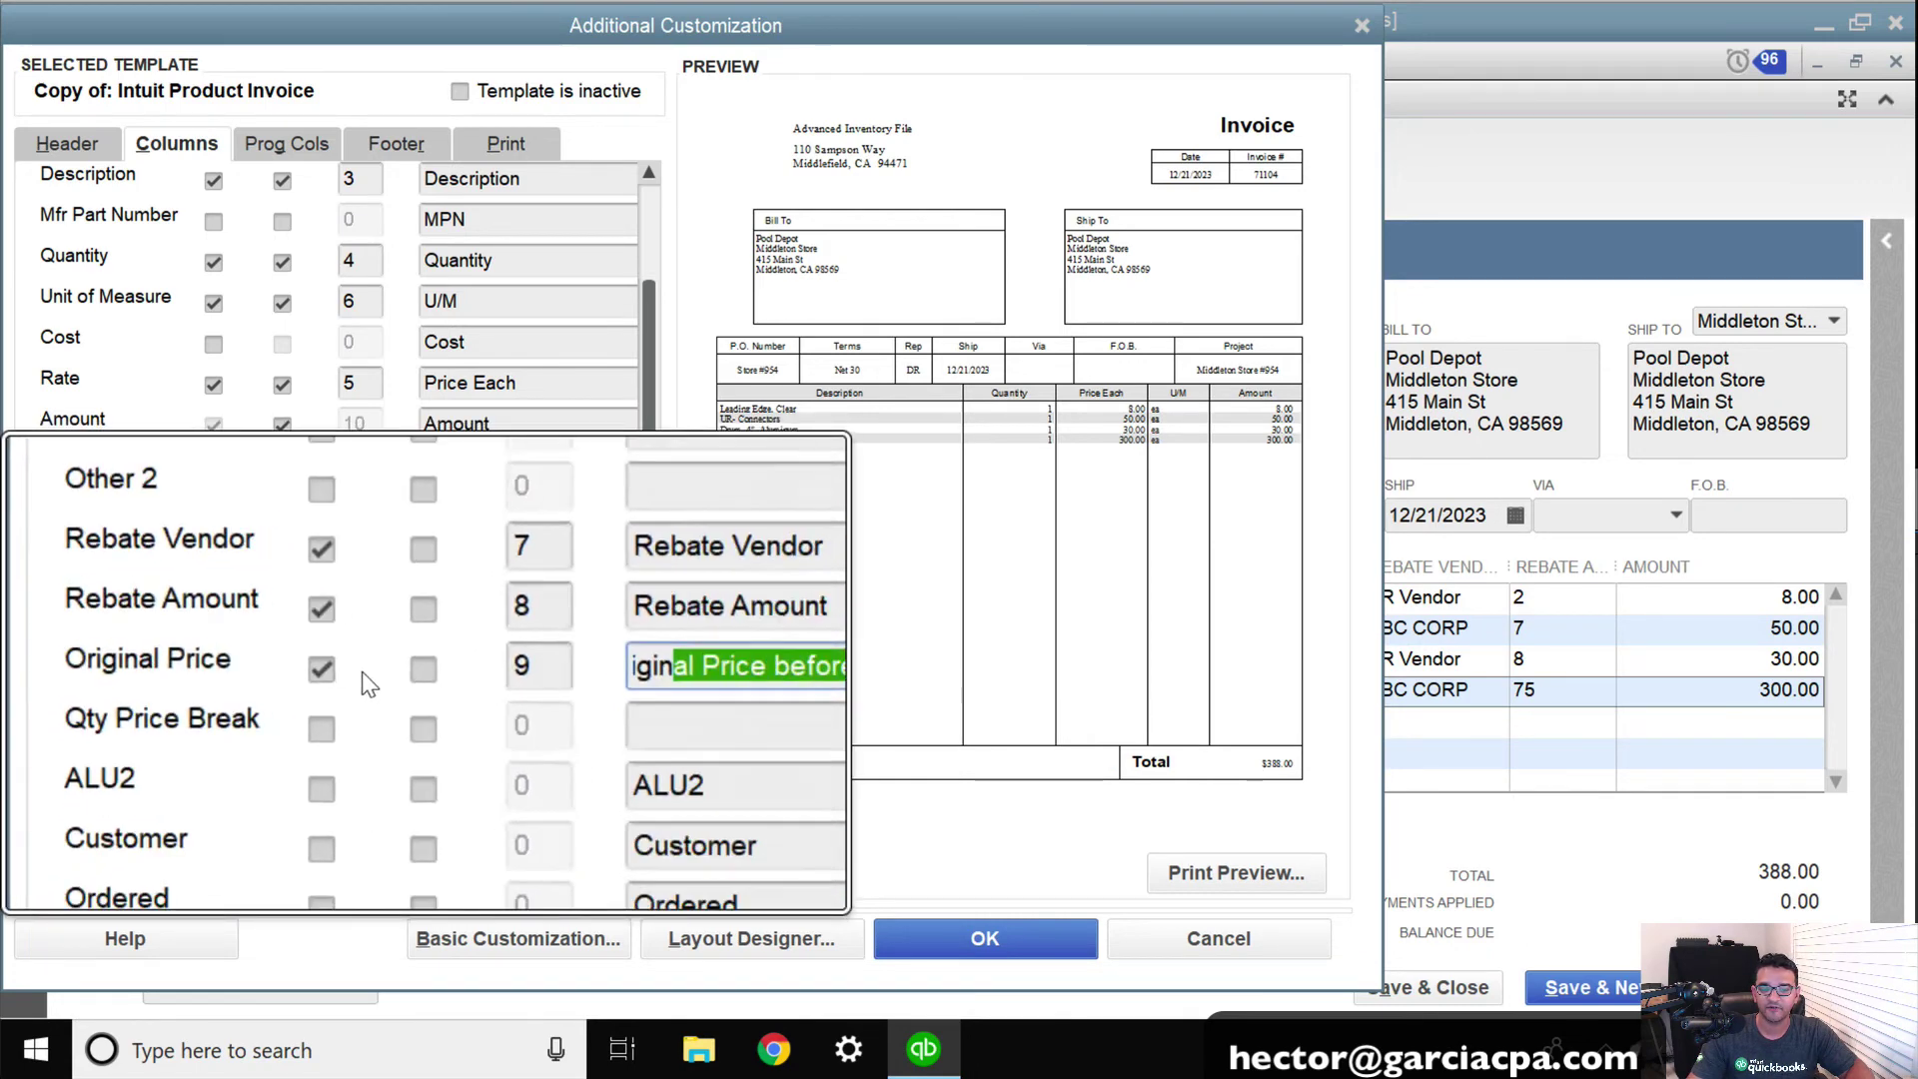
{"action": "left_click", "coordinate": [282, 671]}
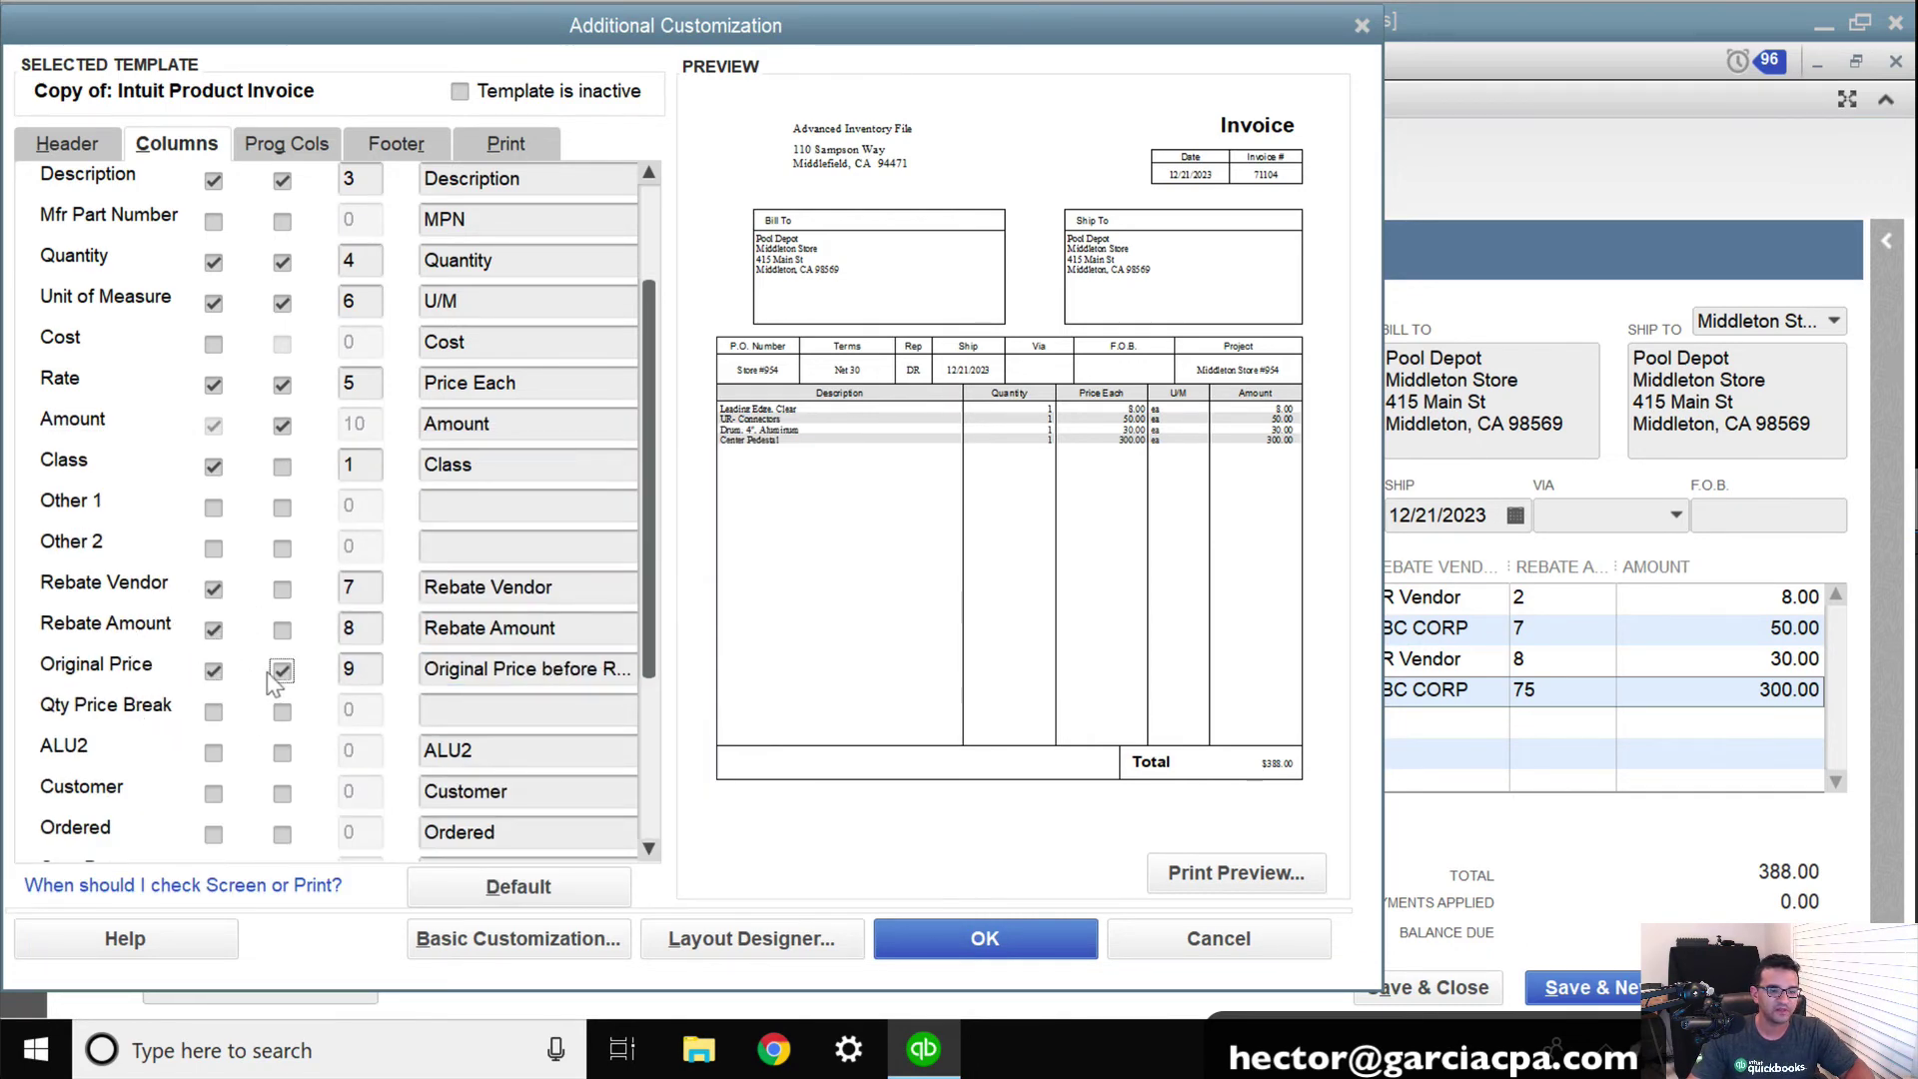
{"action": "left_click", "coordinate": [937, 651]}
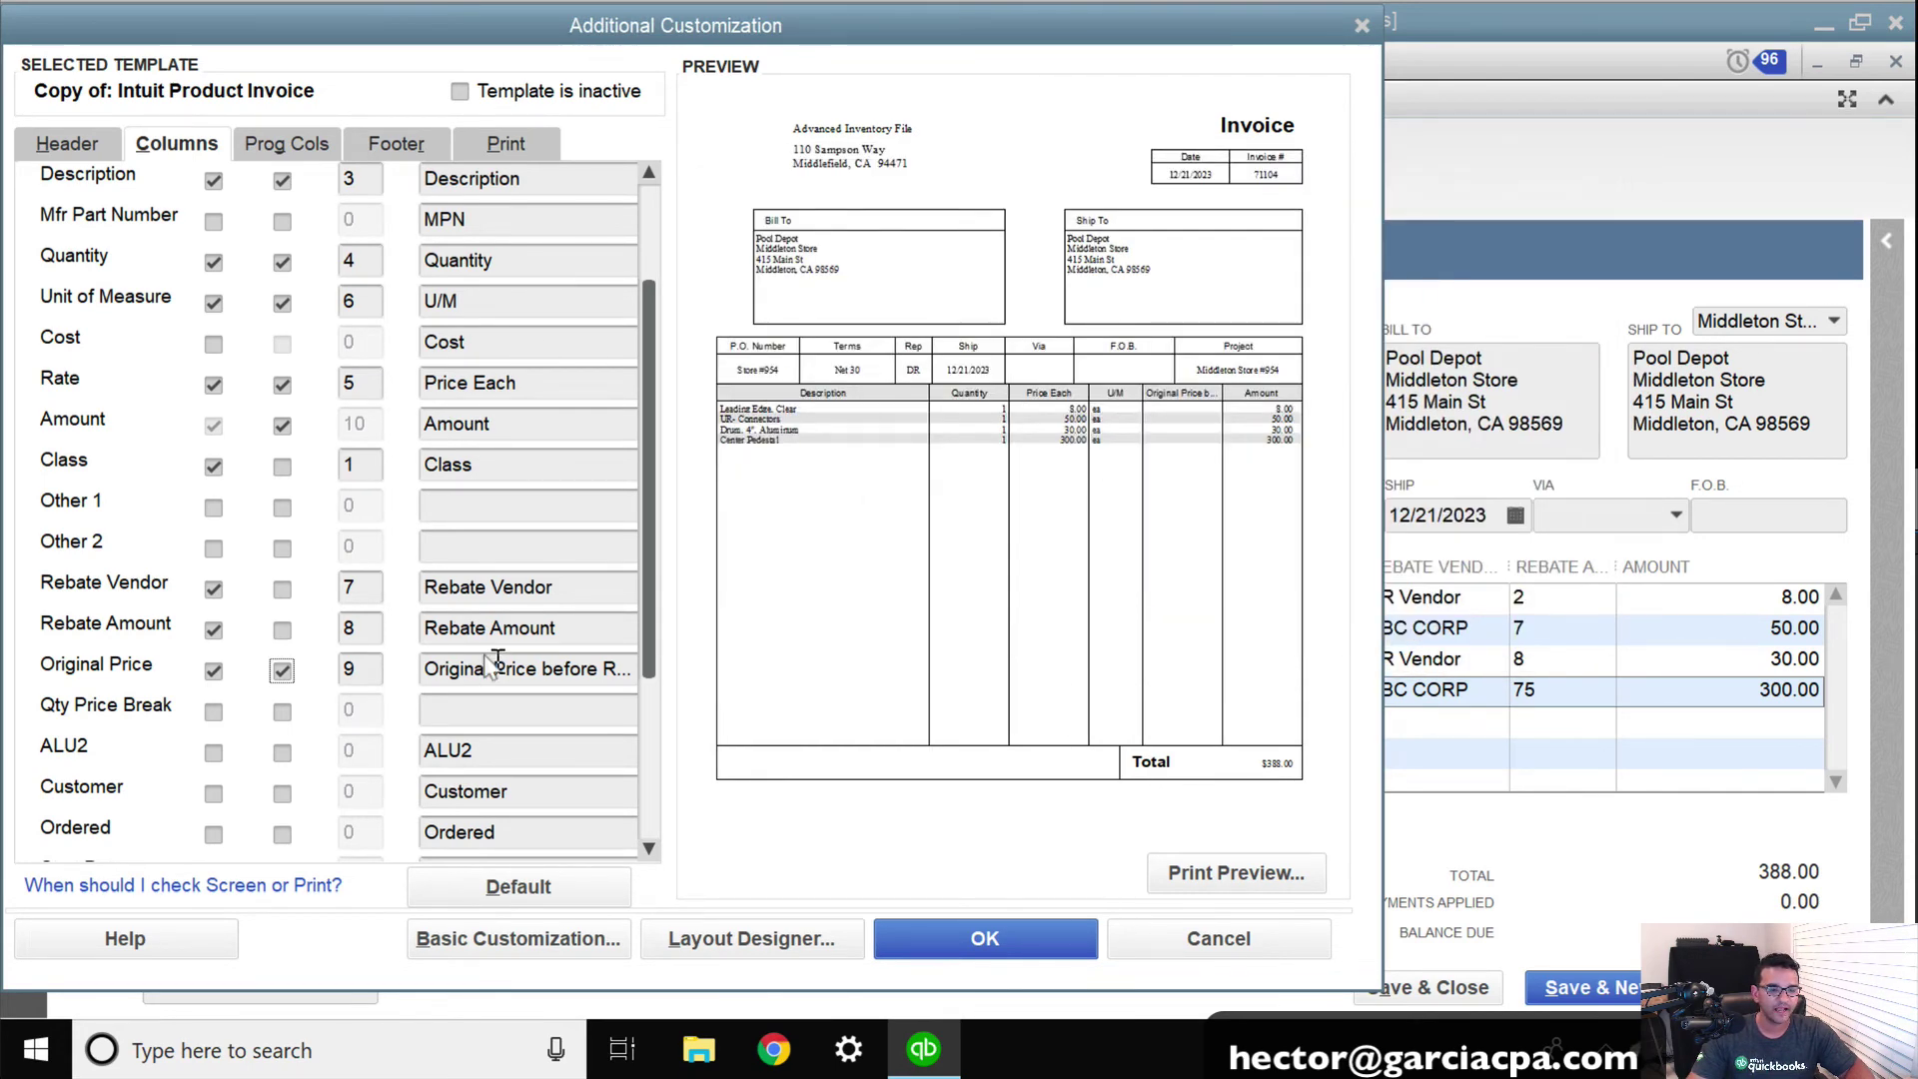
{"action": "left_click", "coordinate": [368, 671]}
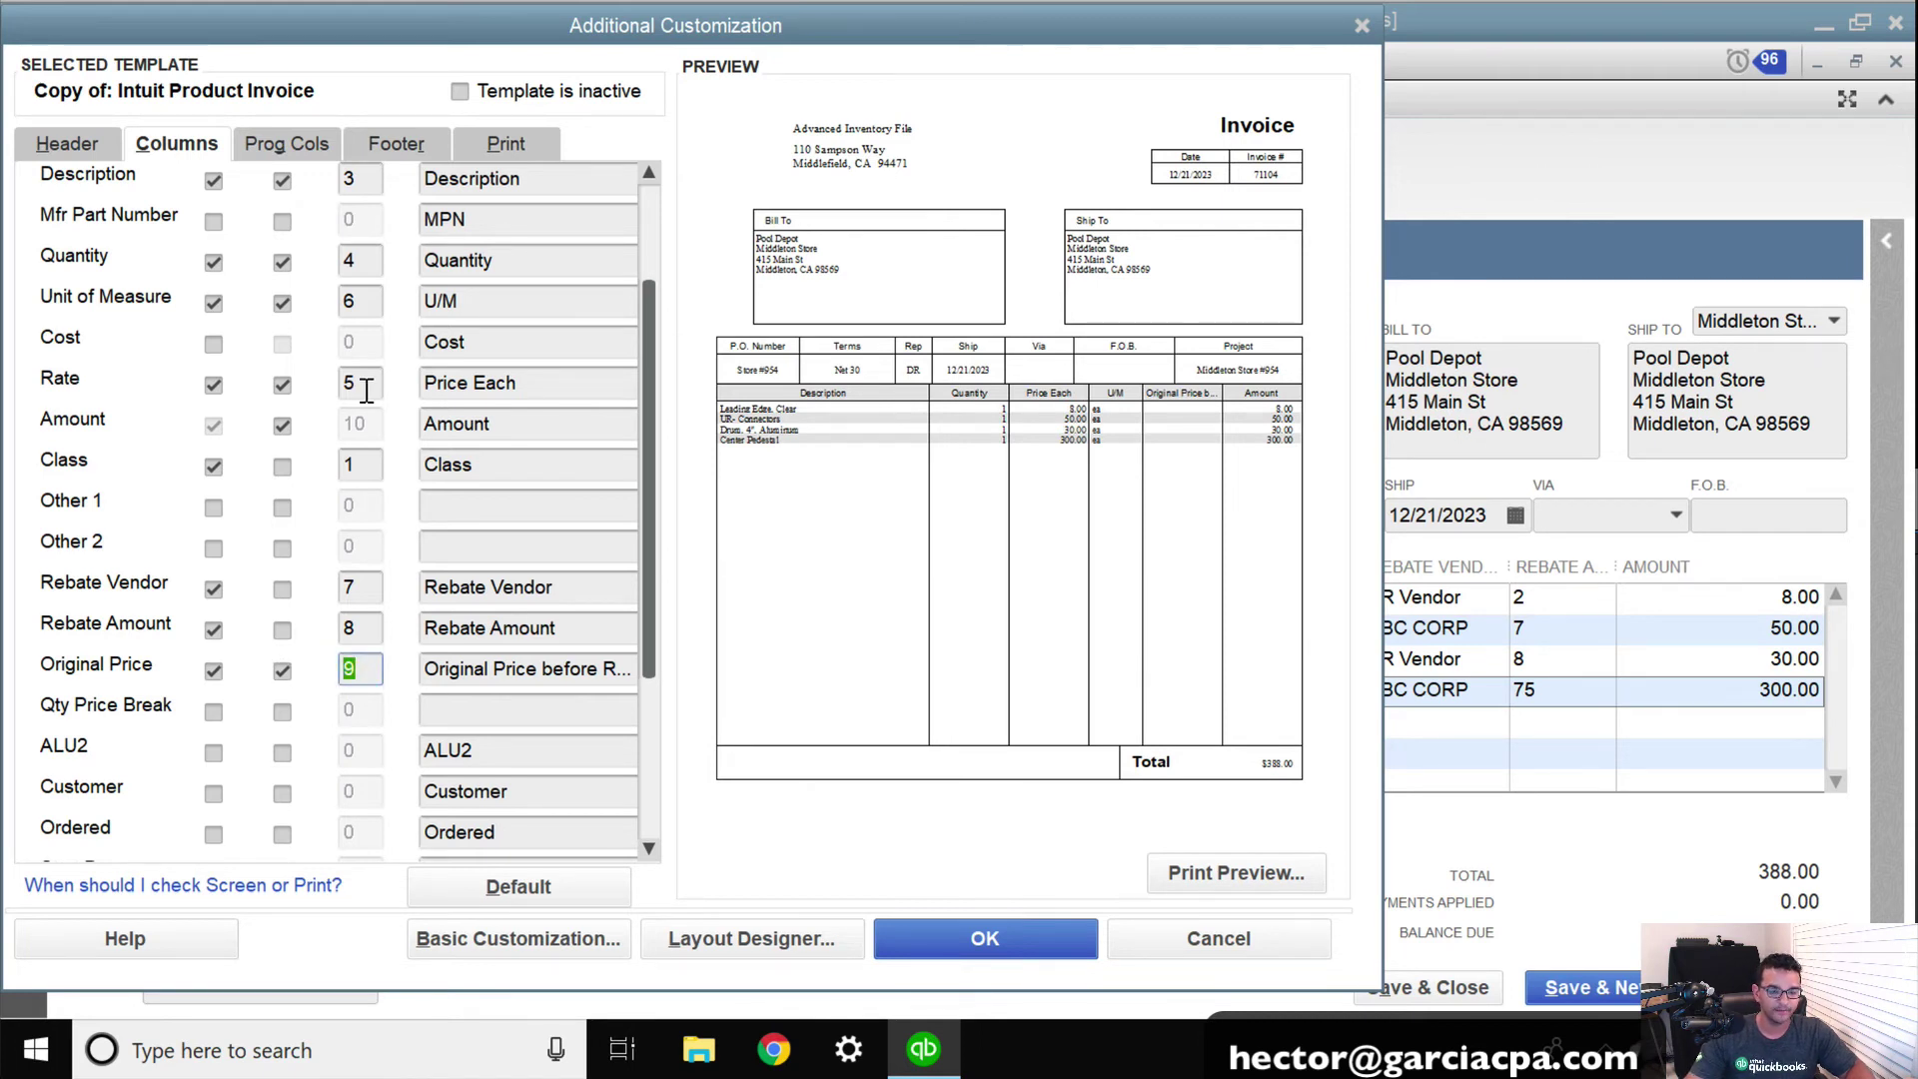
{"action": "type", "text": "4"}
{"action": "key", "text": "Tab"}
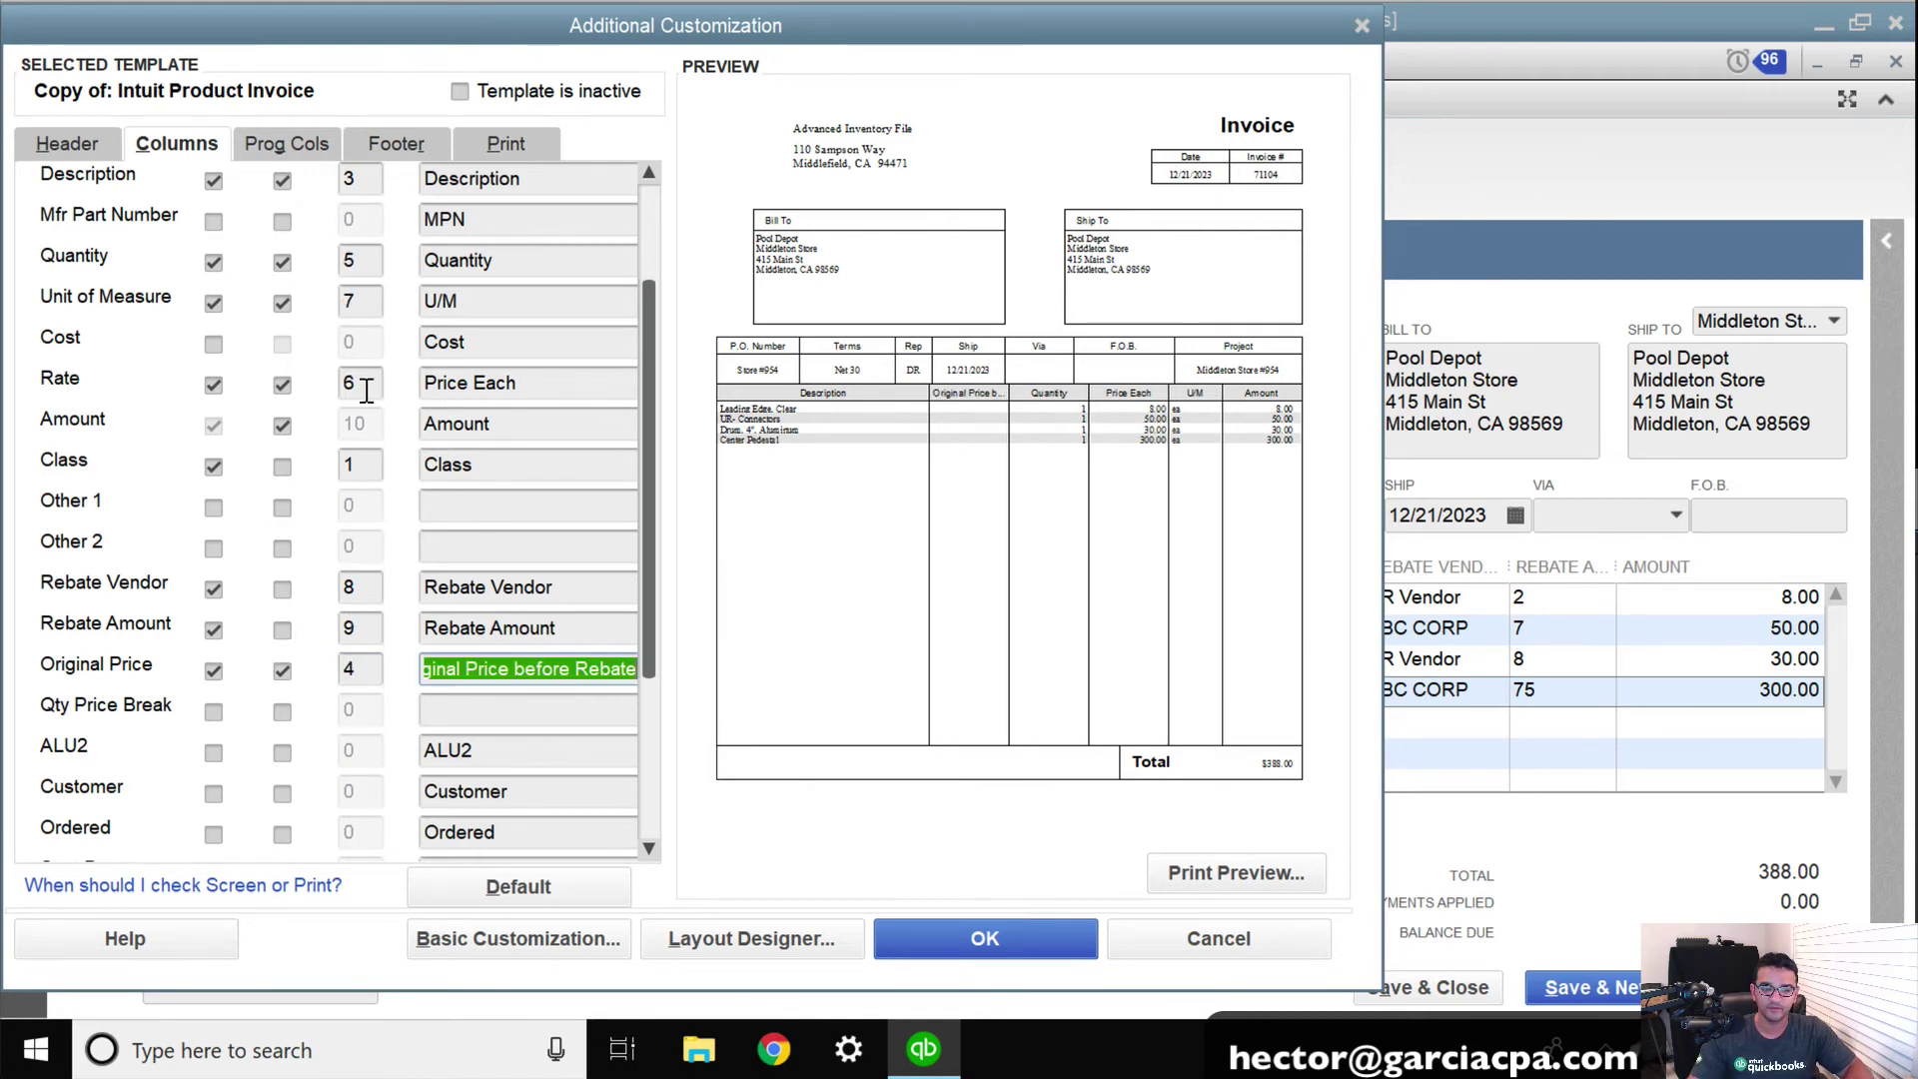
Step: Set the Quantity column's order to 4 and check the column order in the preview
{"action": "left_click", "coordinate": [991, 423]}
{"action": "left_click", "coordinate": [789, 436]}
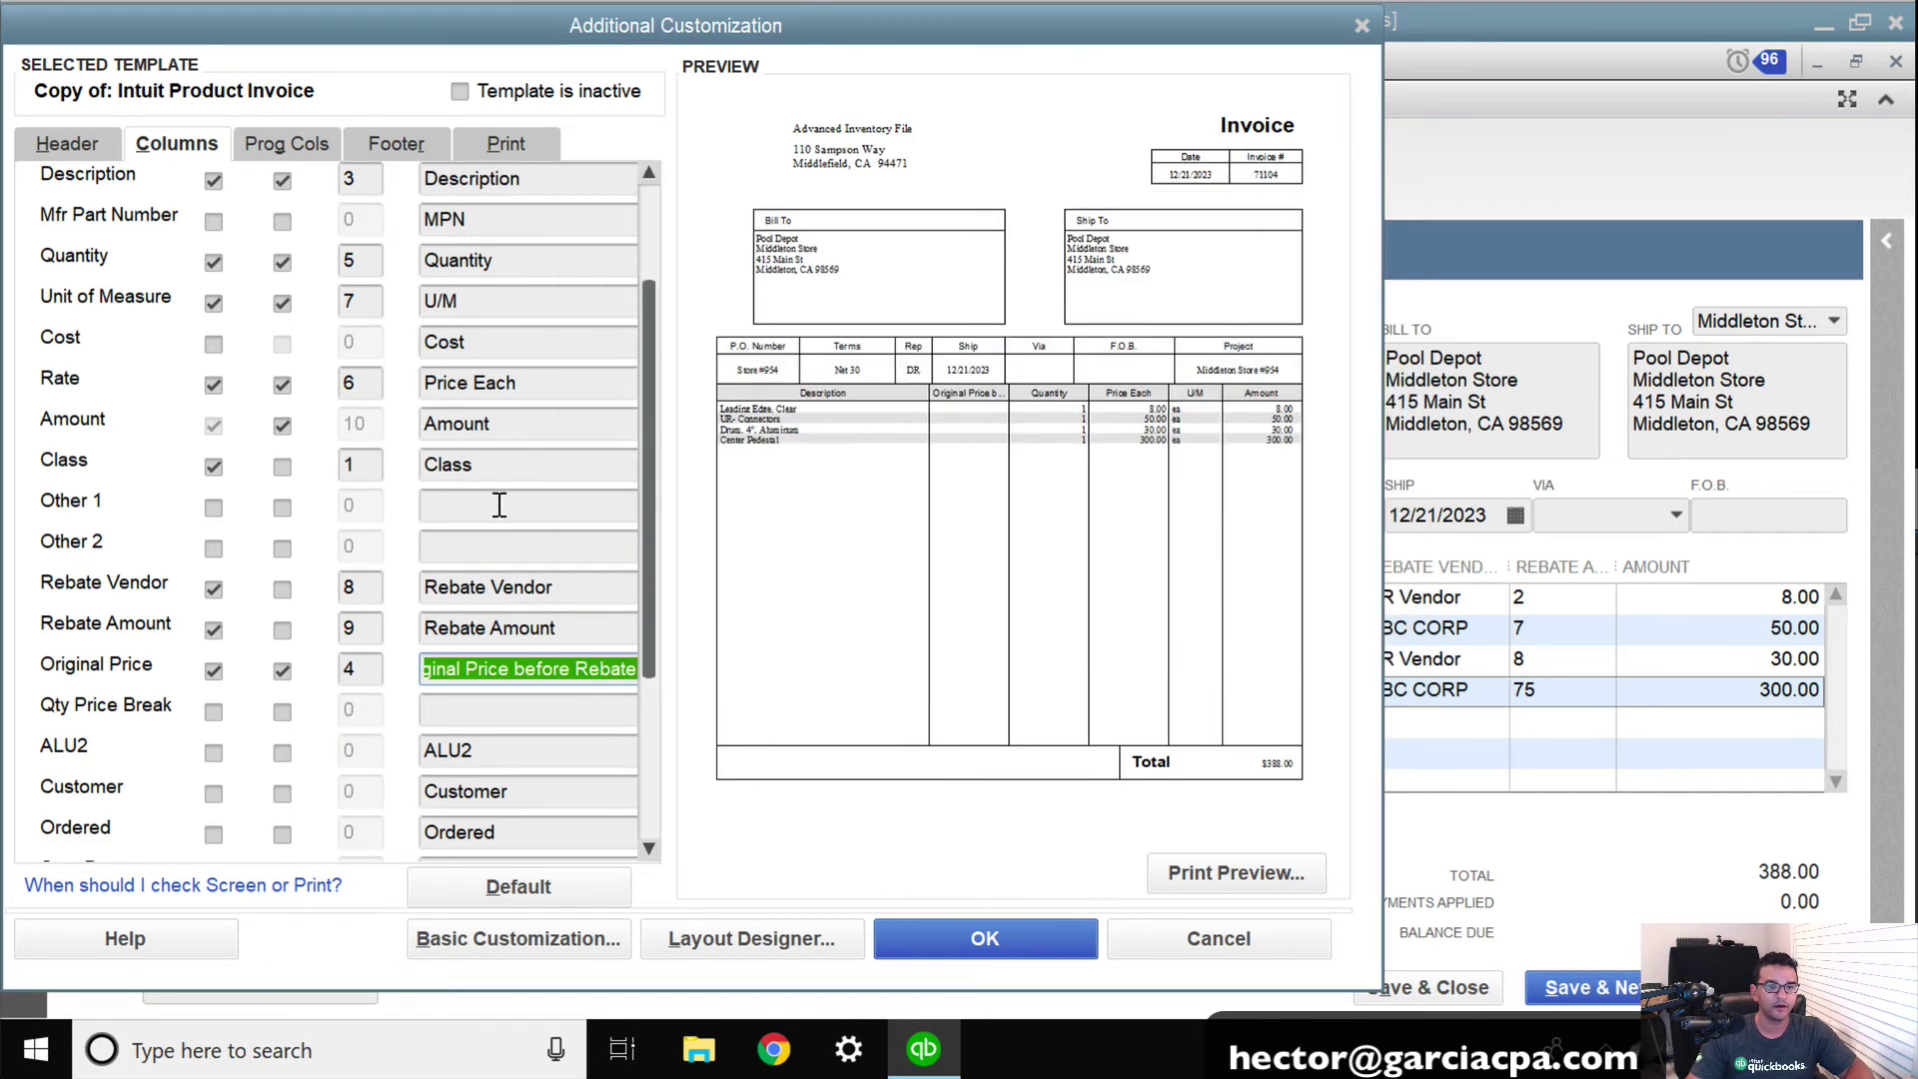
{"action": "left_click_drag", "start_coordinate": [645, 332], "coordinate": [645, 242]}
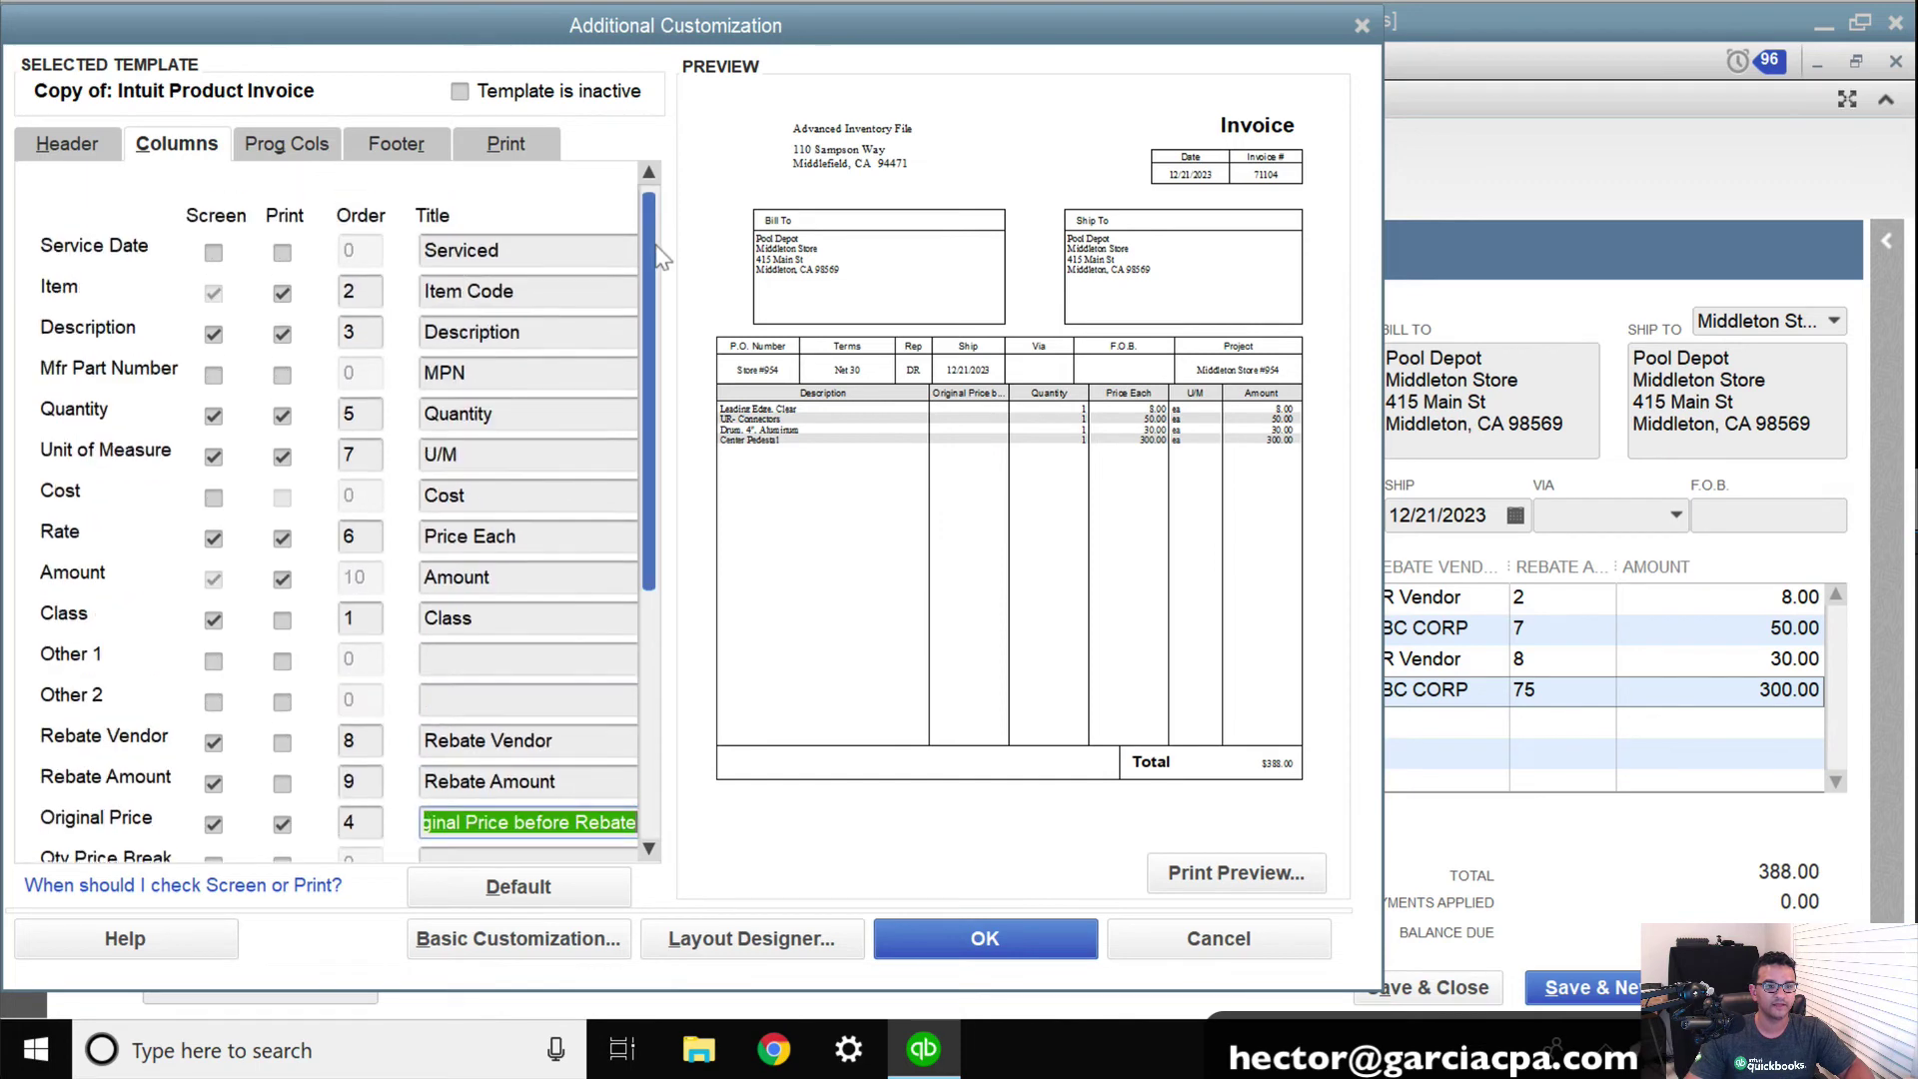
{"action": "scroll", "coordinate": [615, 400], "scroll_direction": "down", "scroll_amount": 3}
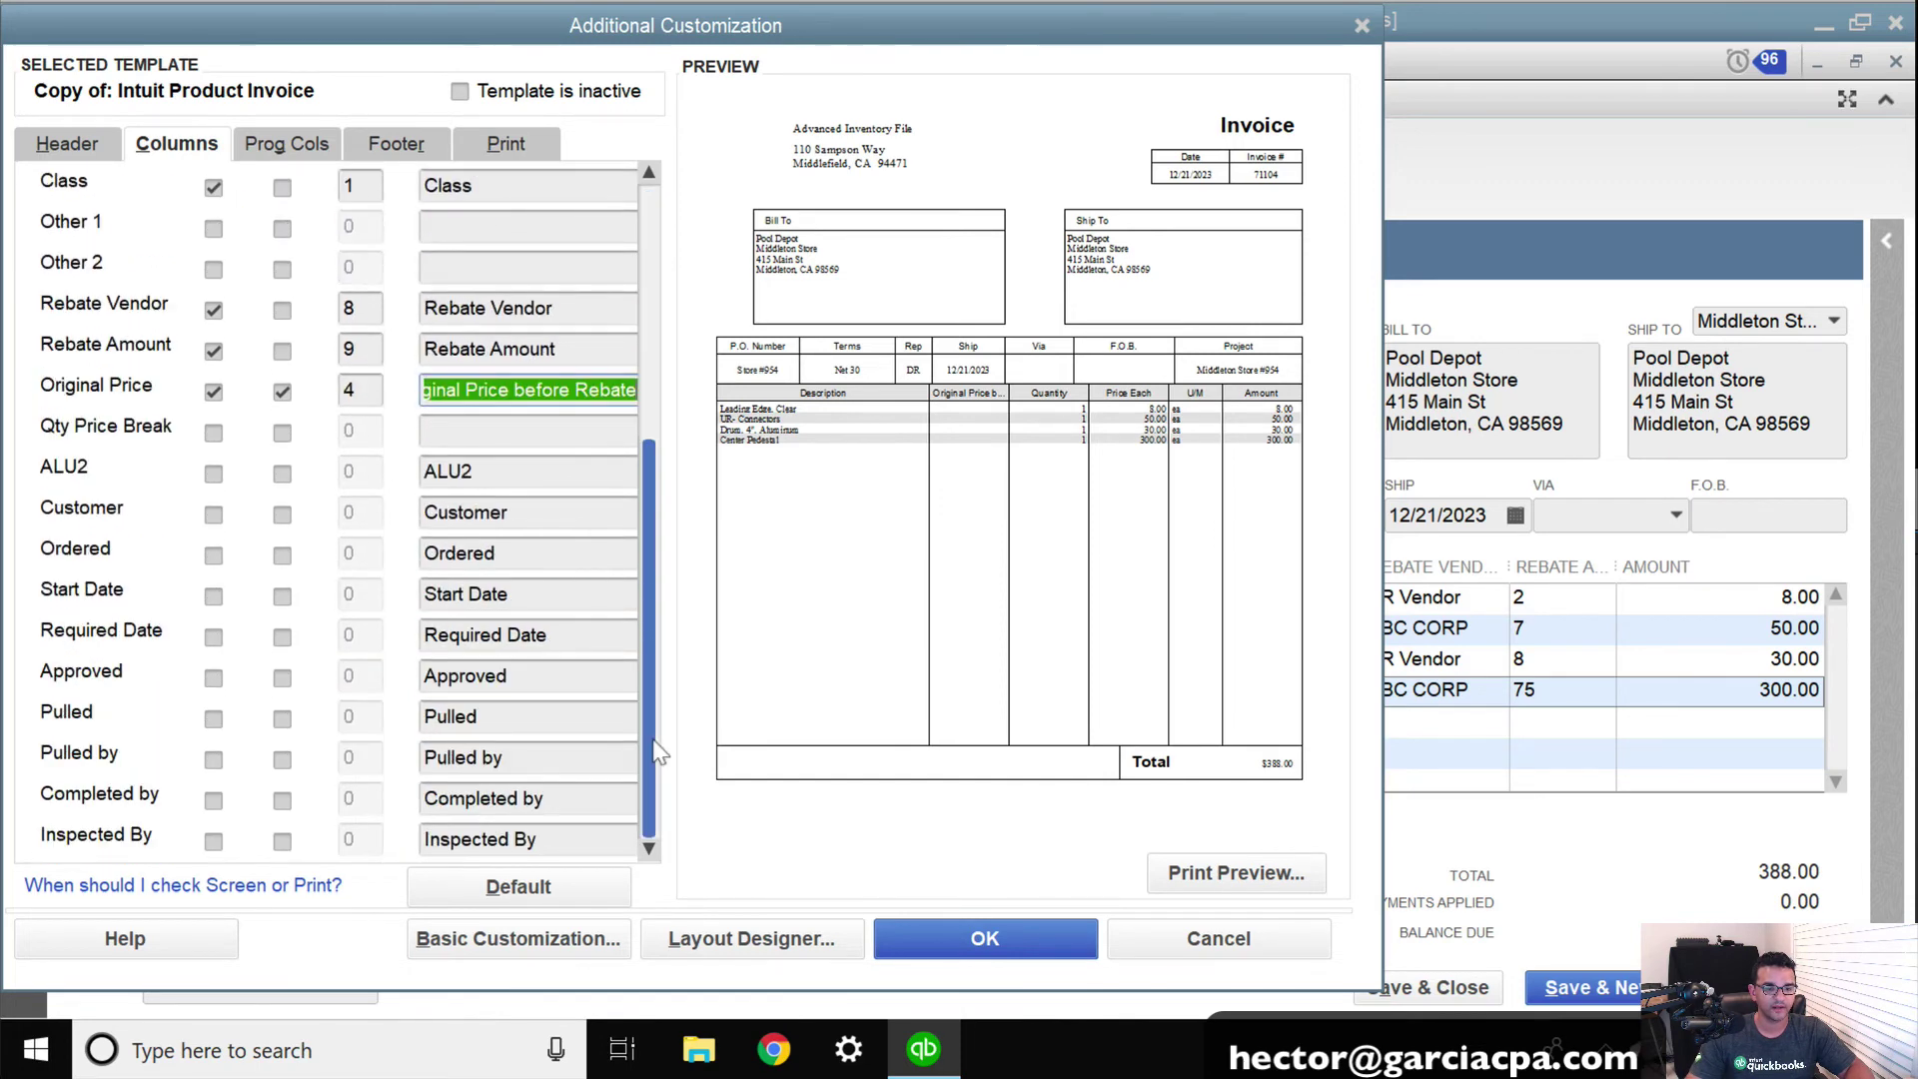
{"action": "scroll", "coordinate": [624, 349], "scroll_direction": "up", "scroll_amount": 3}
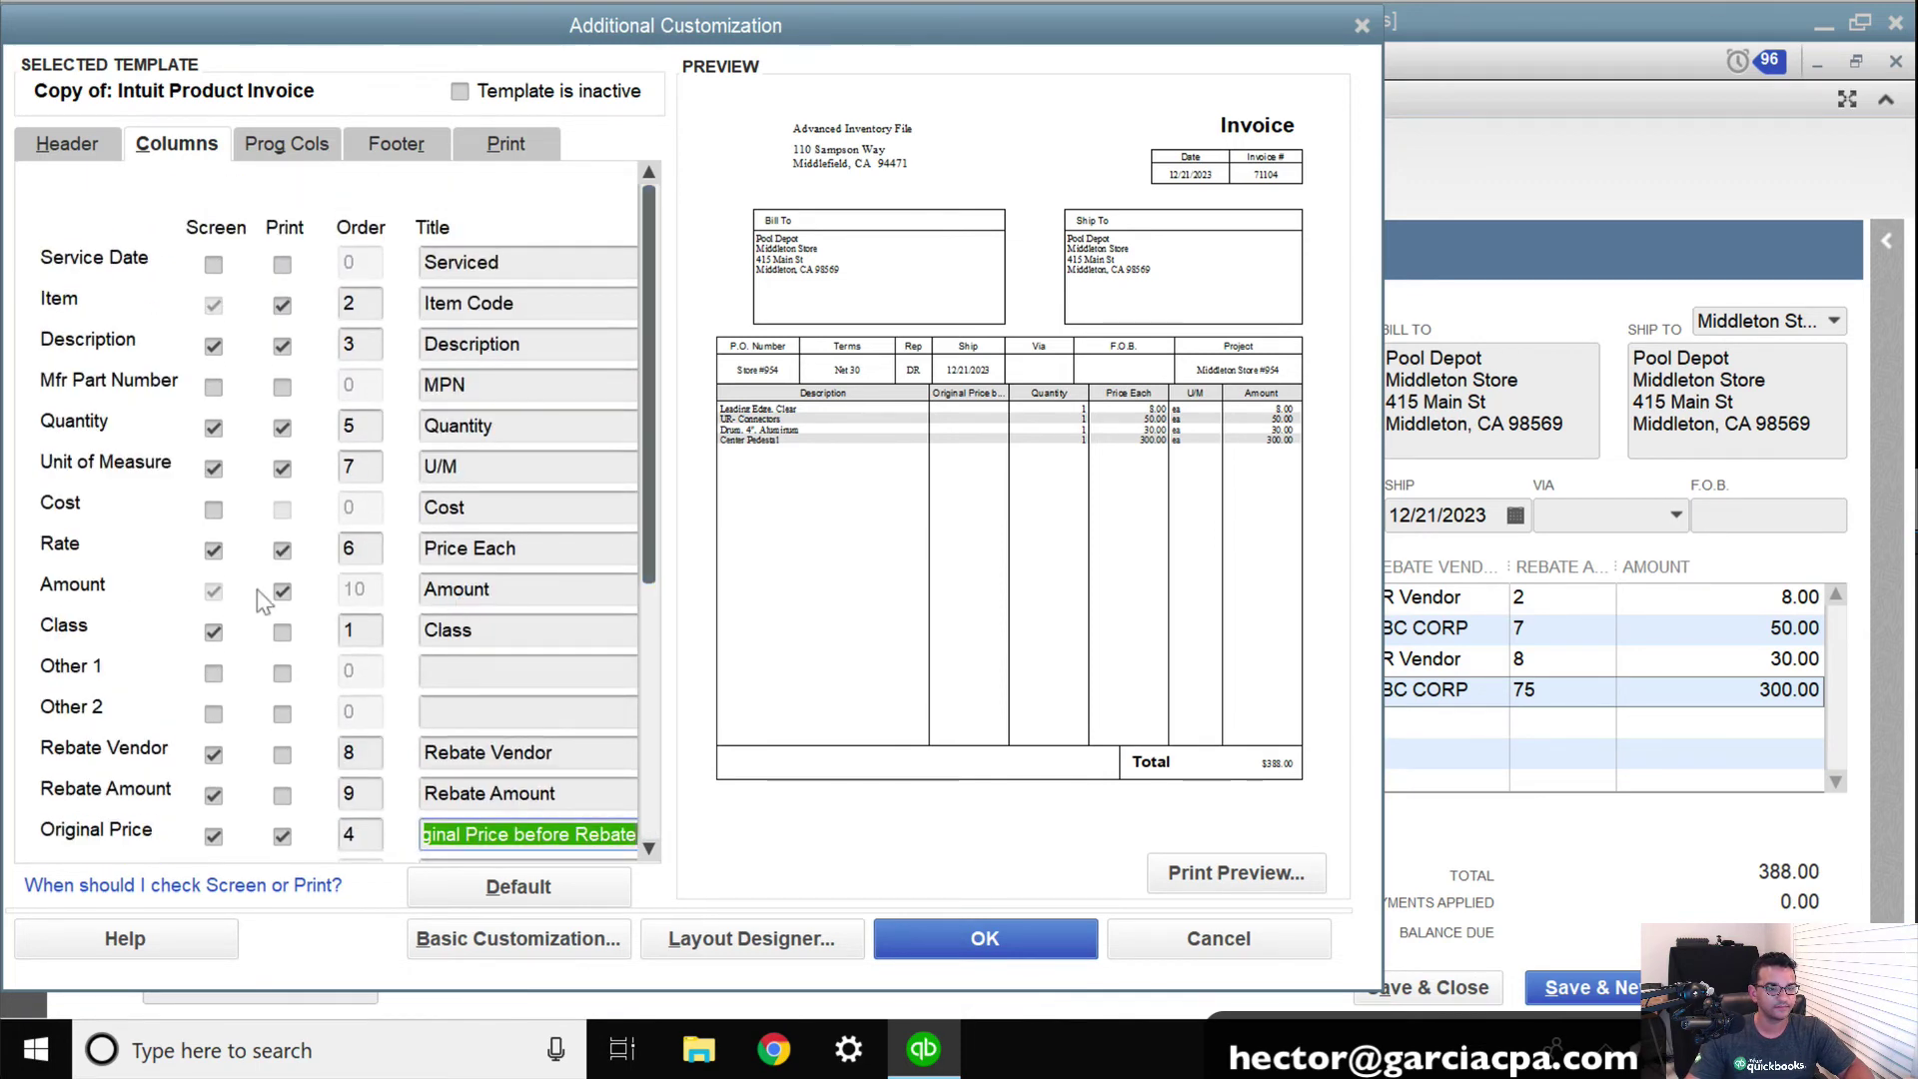
{"action": "left_click", "coordinate": [360, 425]}
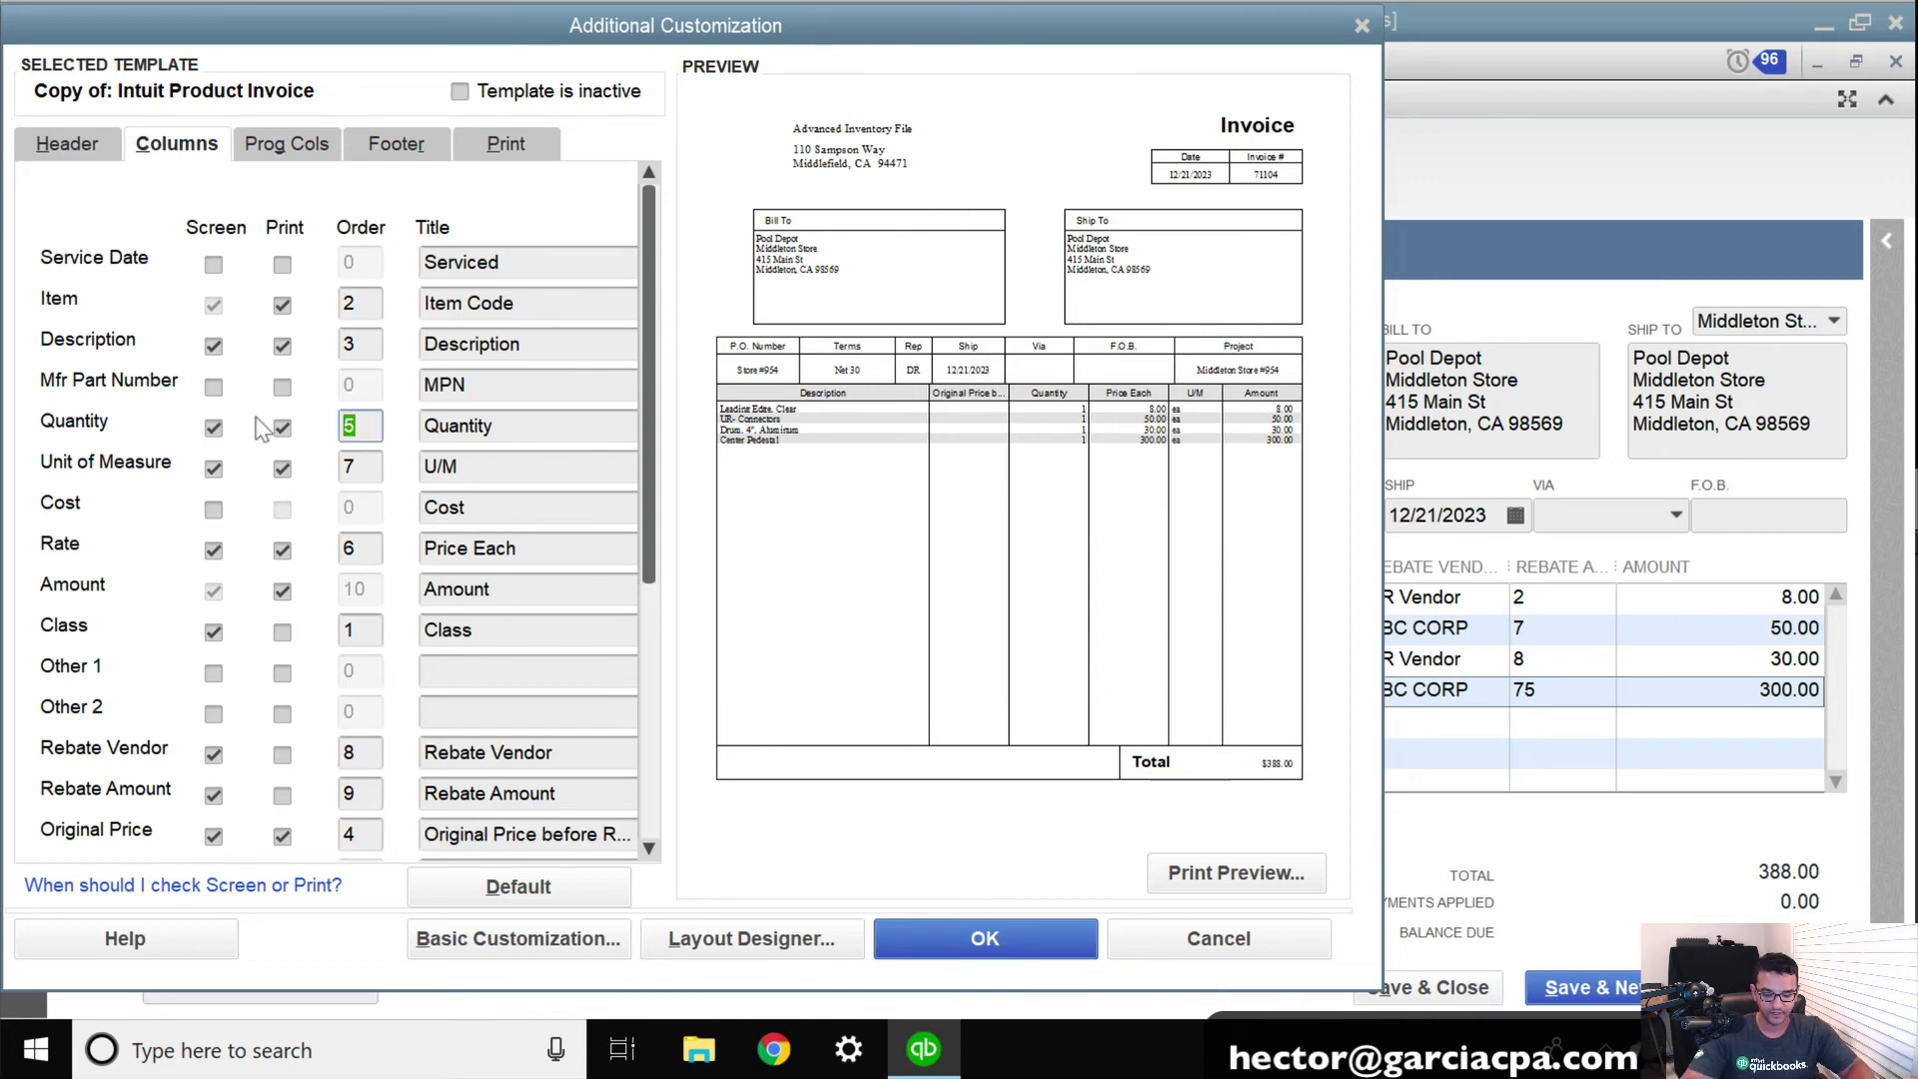
{"action": "type", "text": "4"}
{"action": "key", "text": "Tab"}
{"action": "left_click", "coordinate": [1039, 446]}
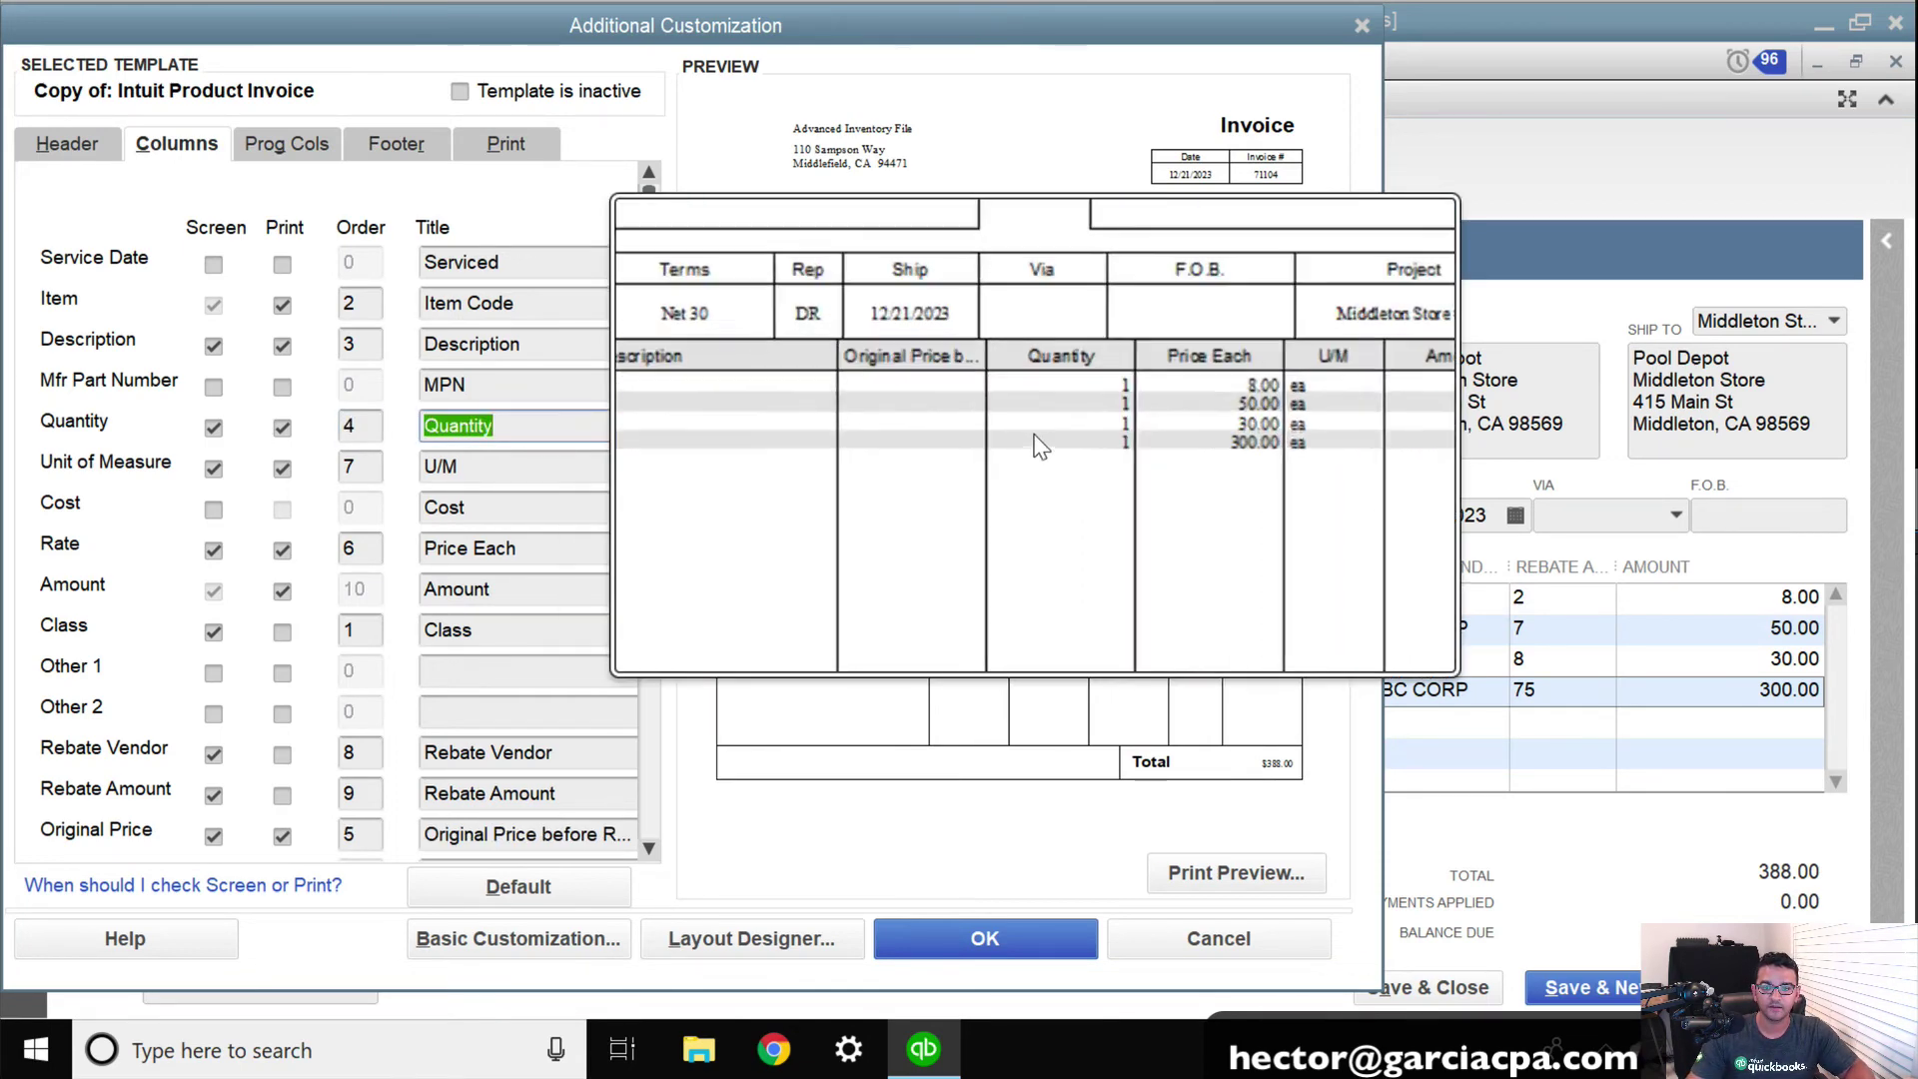
{"action": "left_click", "coordinate": [1038, 446]}
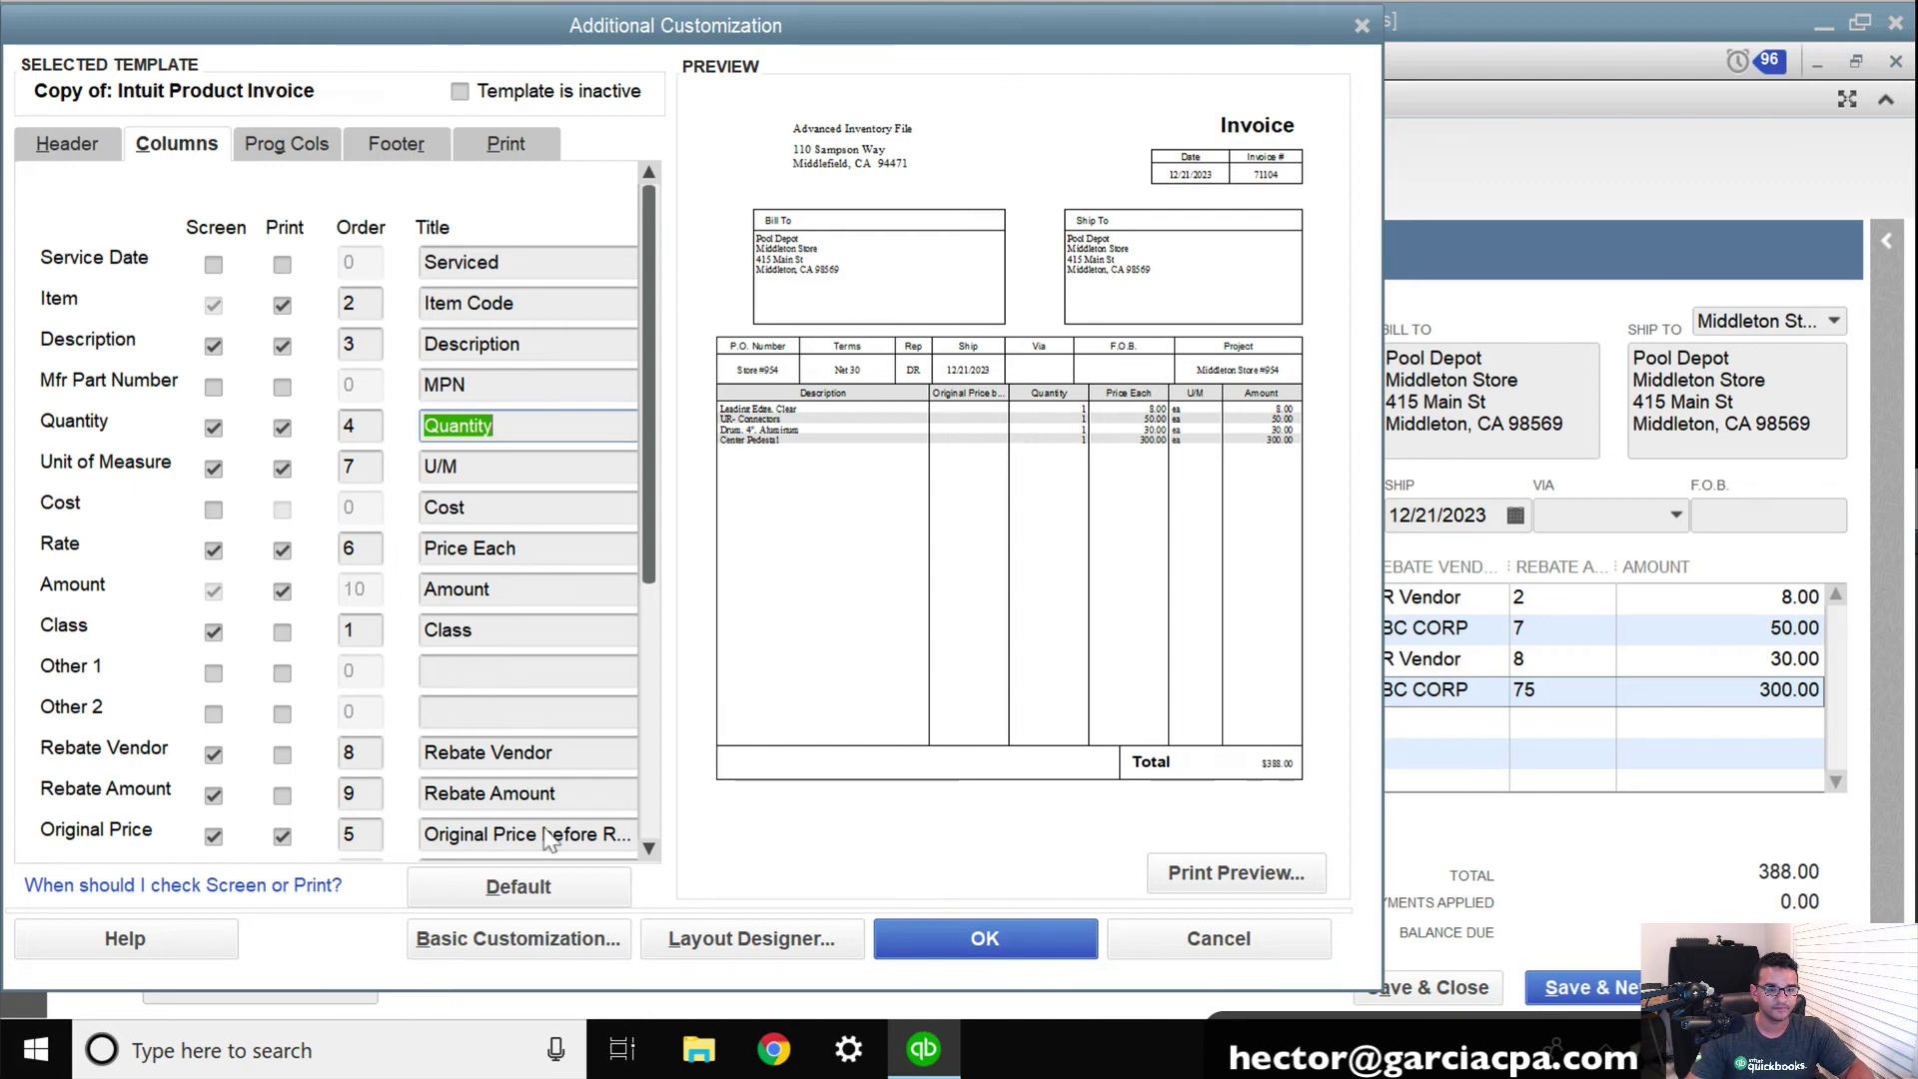
Step: Change the Original Price column's order to 6 and check the preview
{"action": "double_click", "coordinate": [383, 832]}
{"action": "type", "text": "6"}
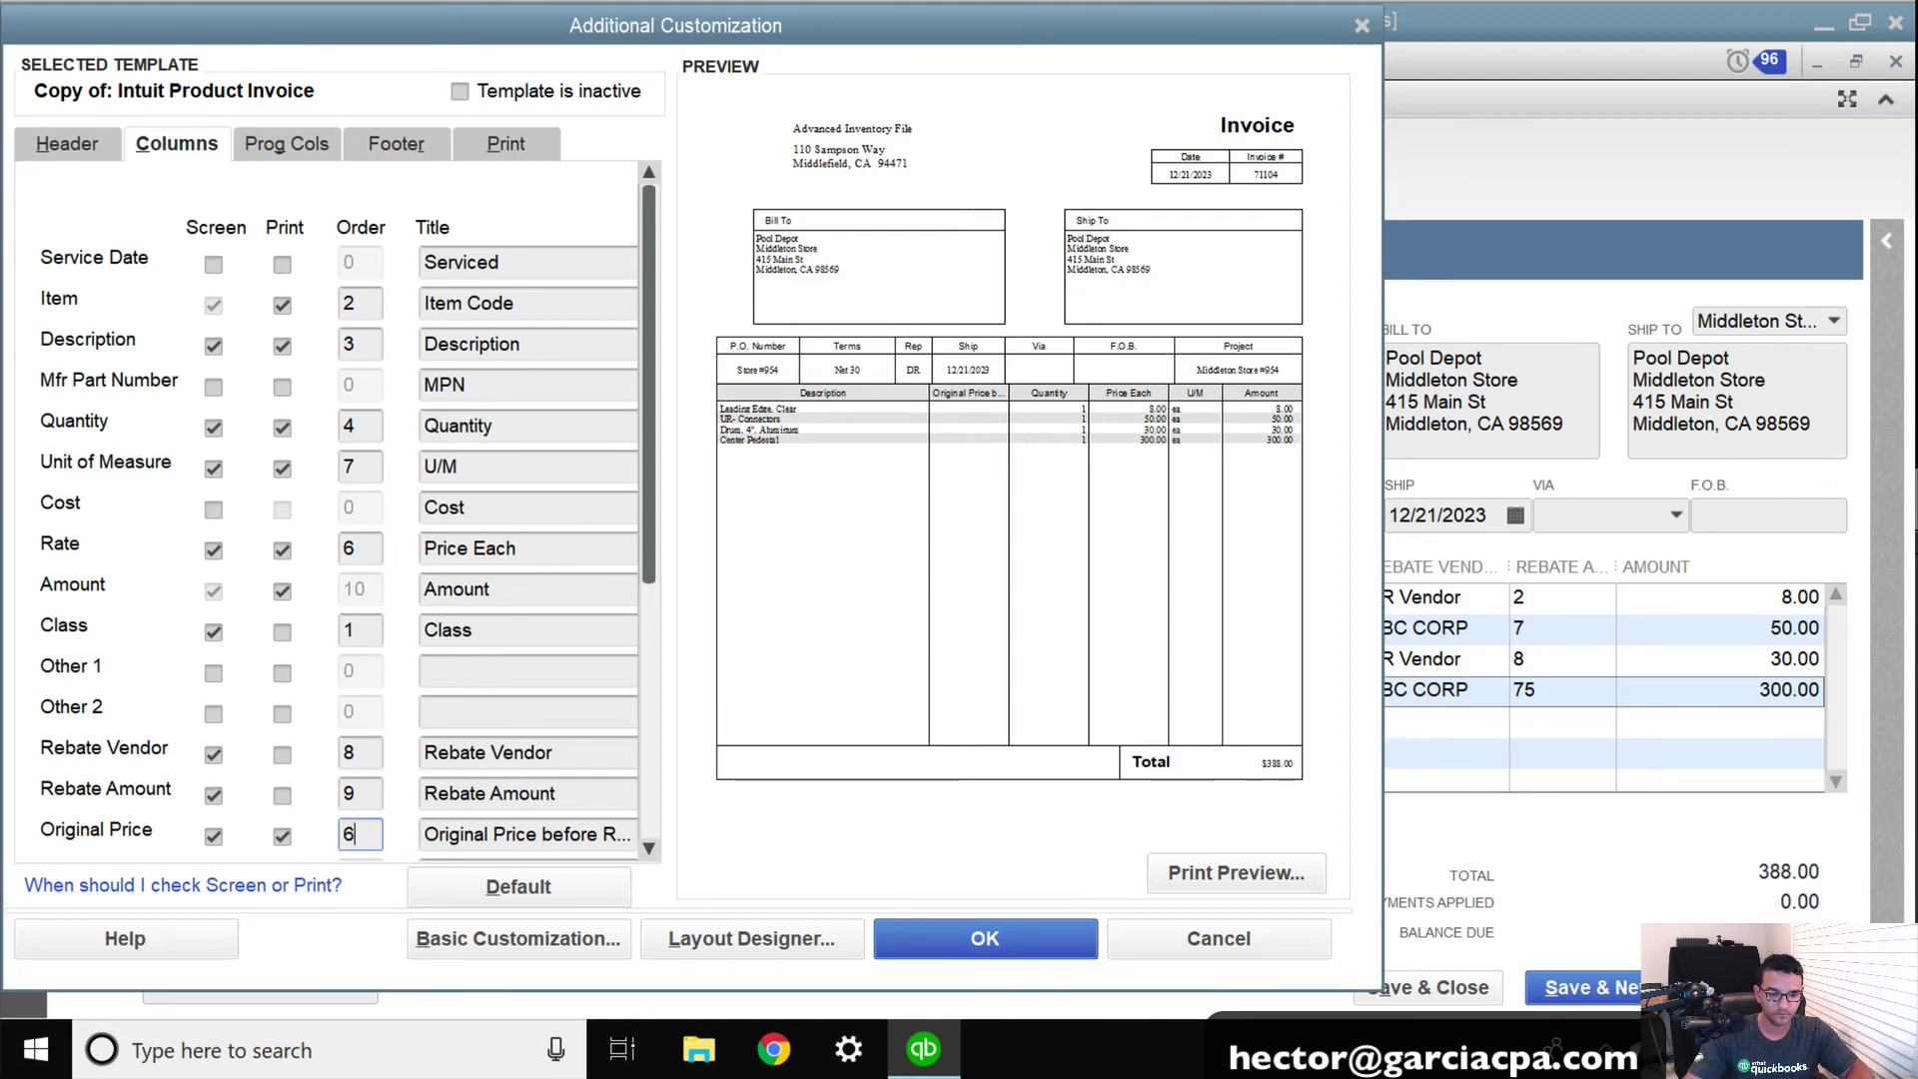
{"action": "key", "text": "Tab"}
{"action": "left_click", "coordinate": [1049, 390]}
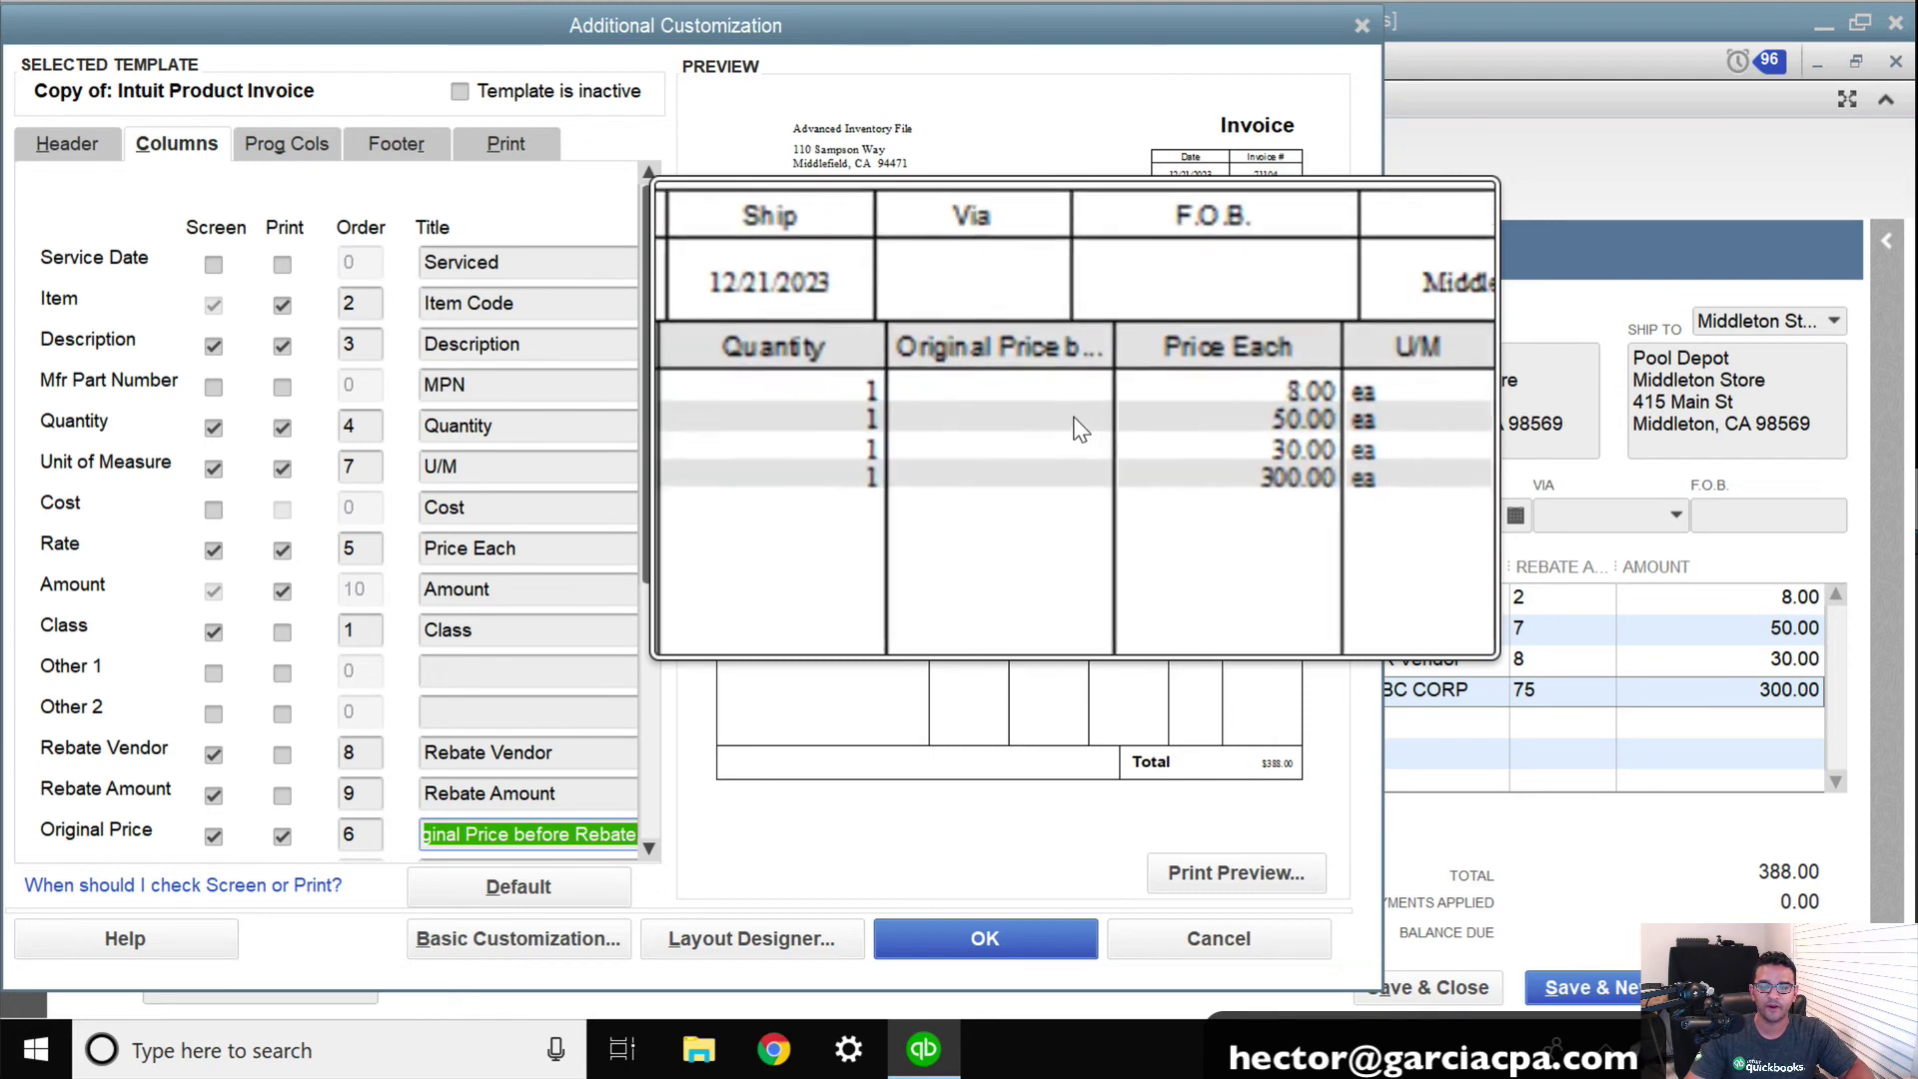
{"action": "left_click", "coordinate": [1148, 400]}
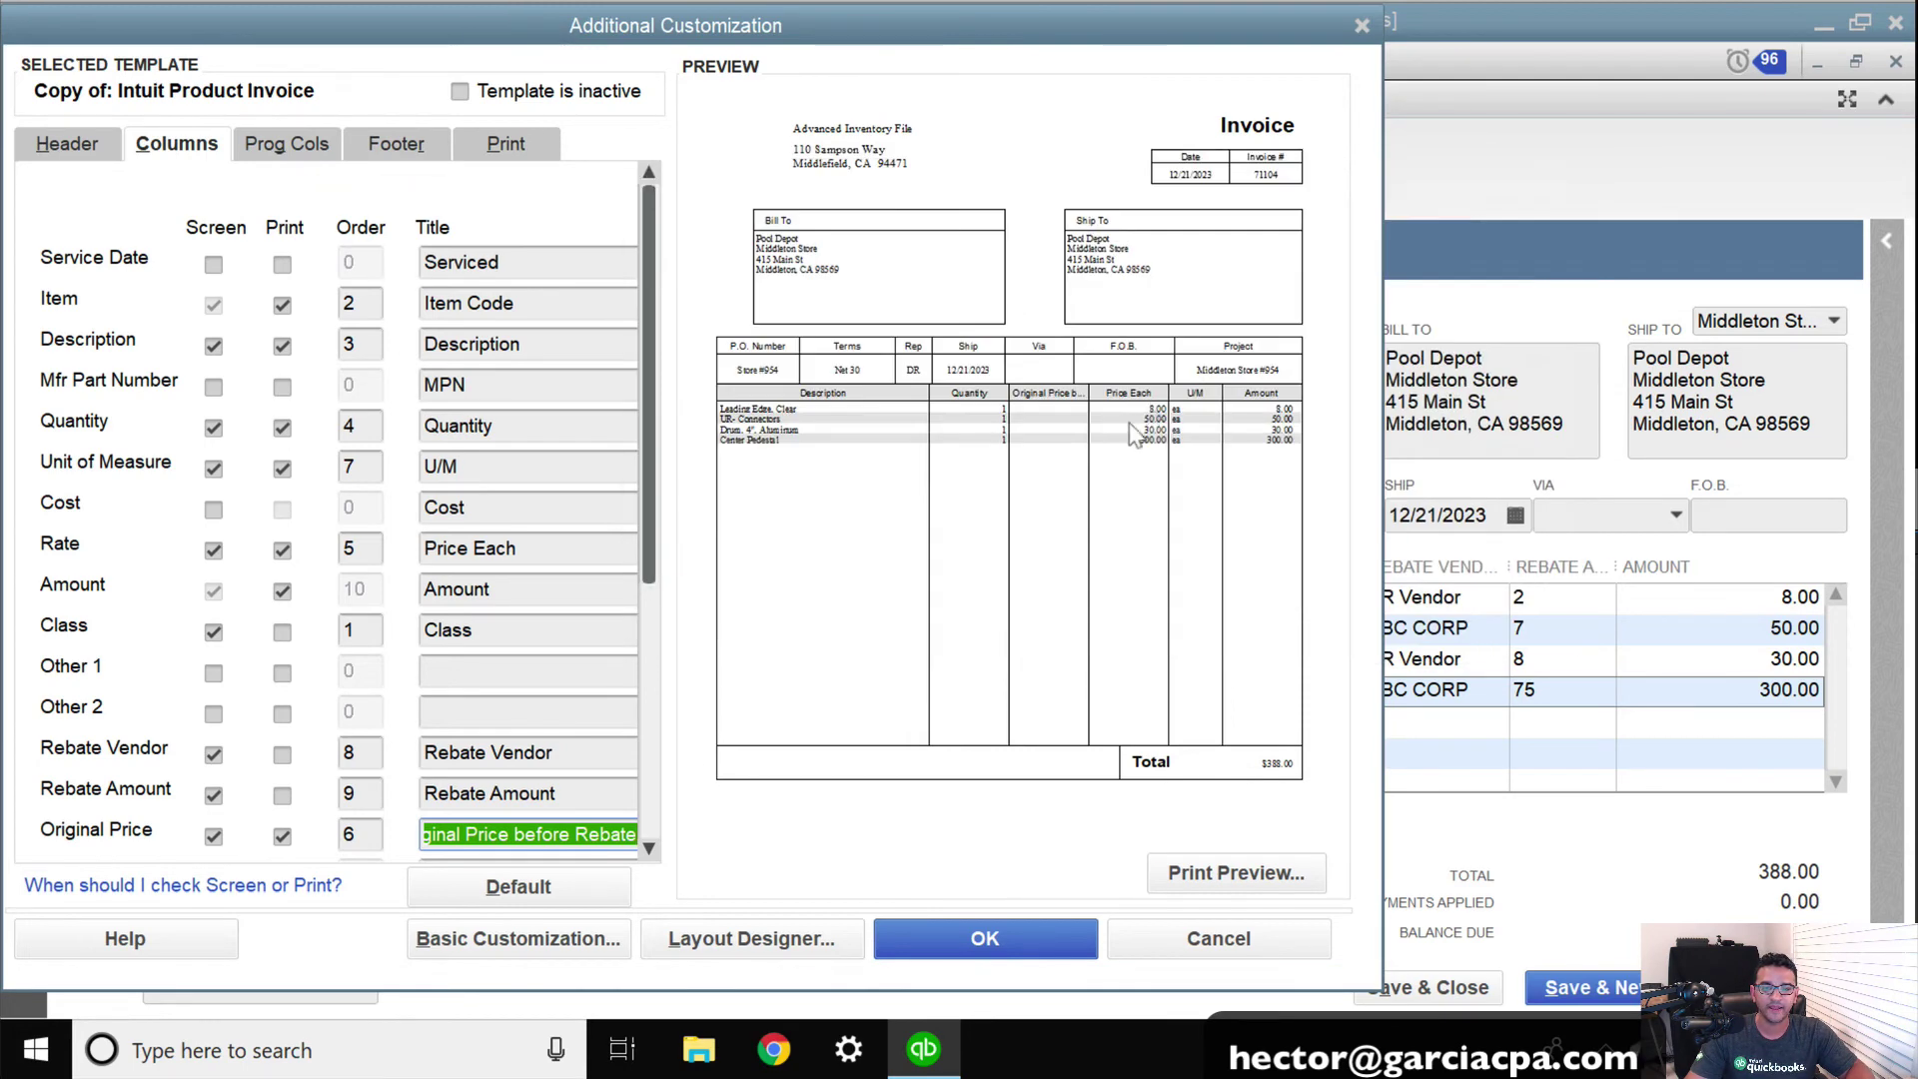
Step: Retitle the Rate column Net Price and the Original Price column Price Before Rebate
{"action": "left_click", "coordinate": [518, 548]}
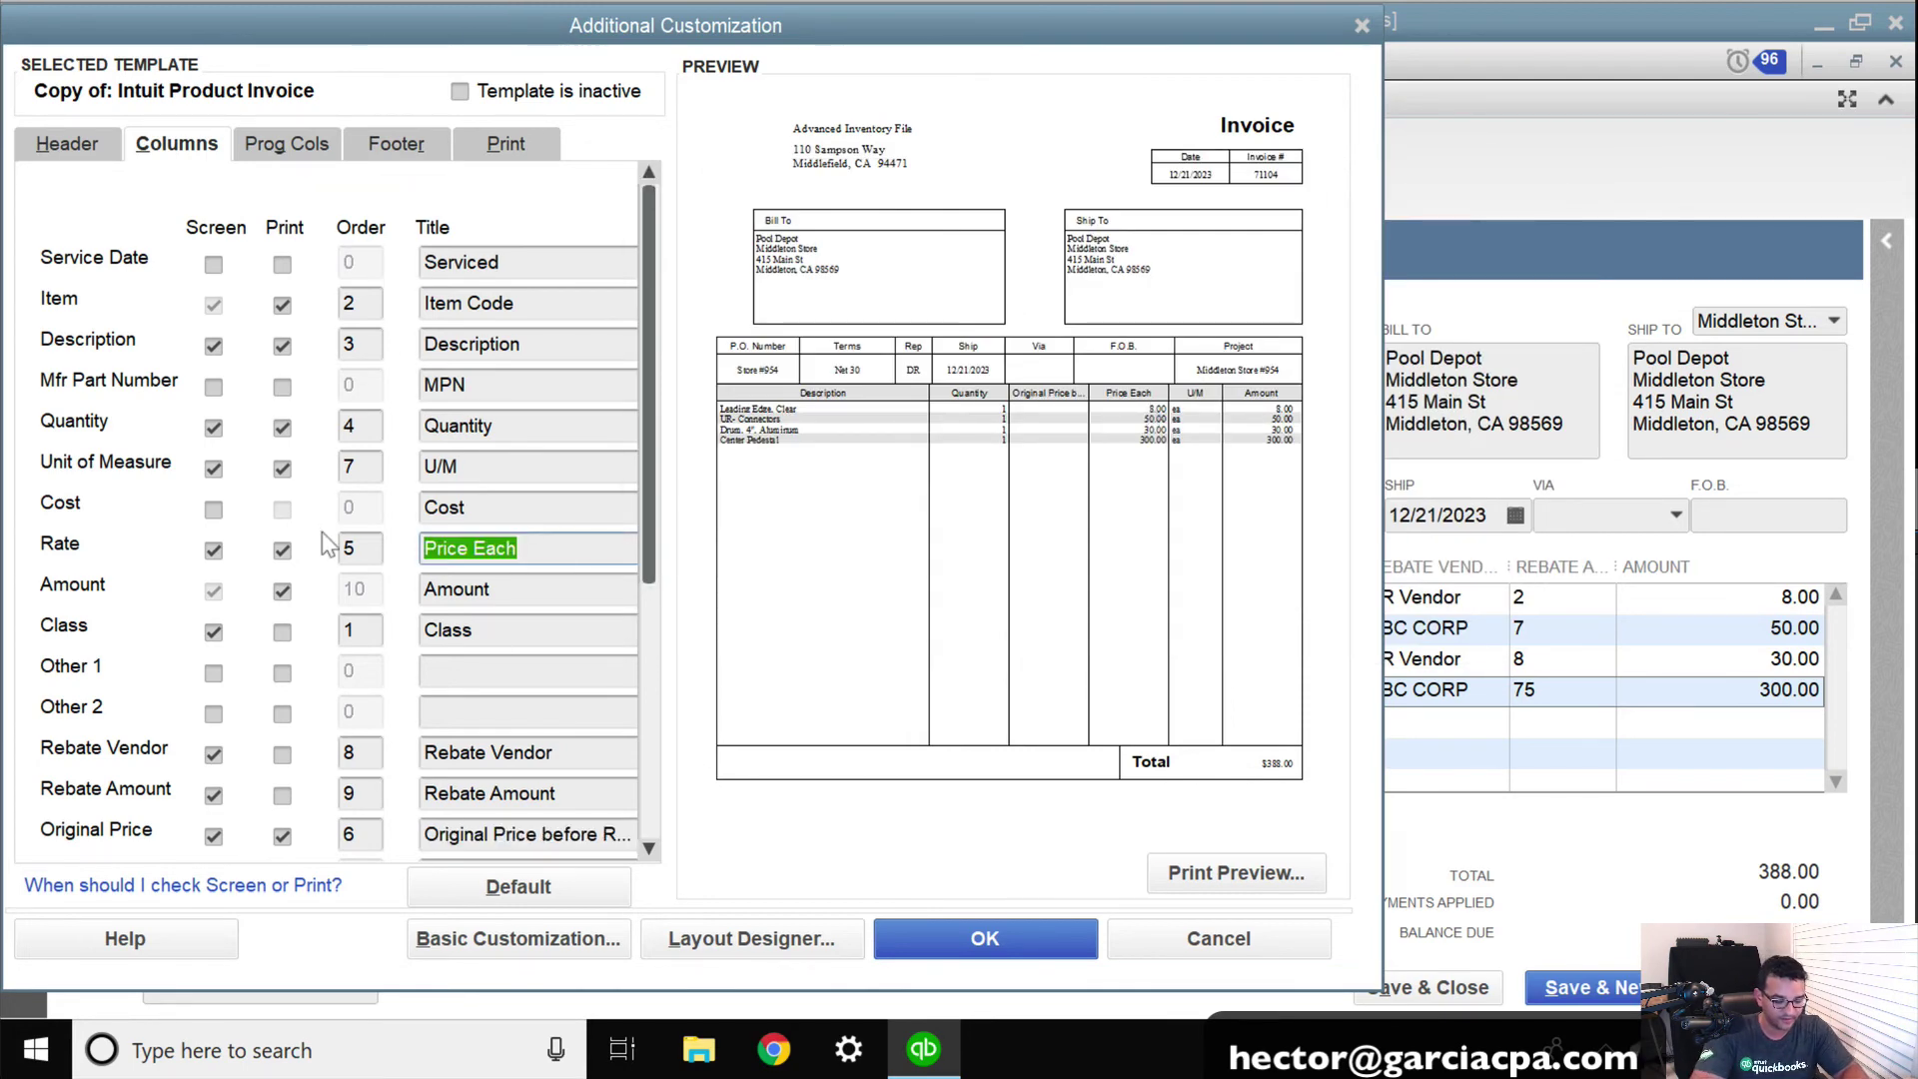
{"action": "type", "text": "Net"}
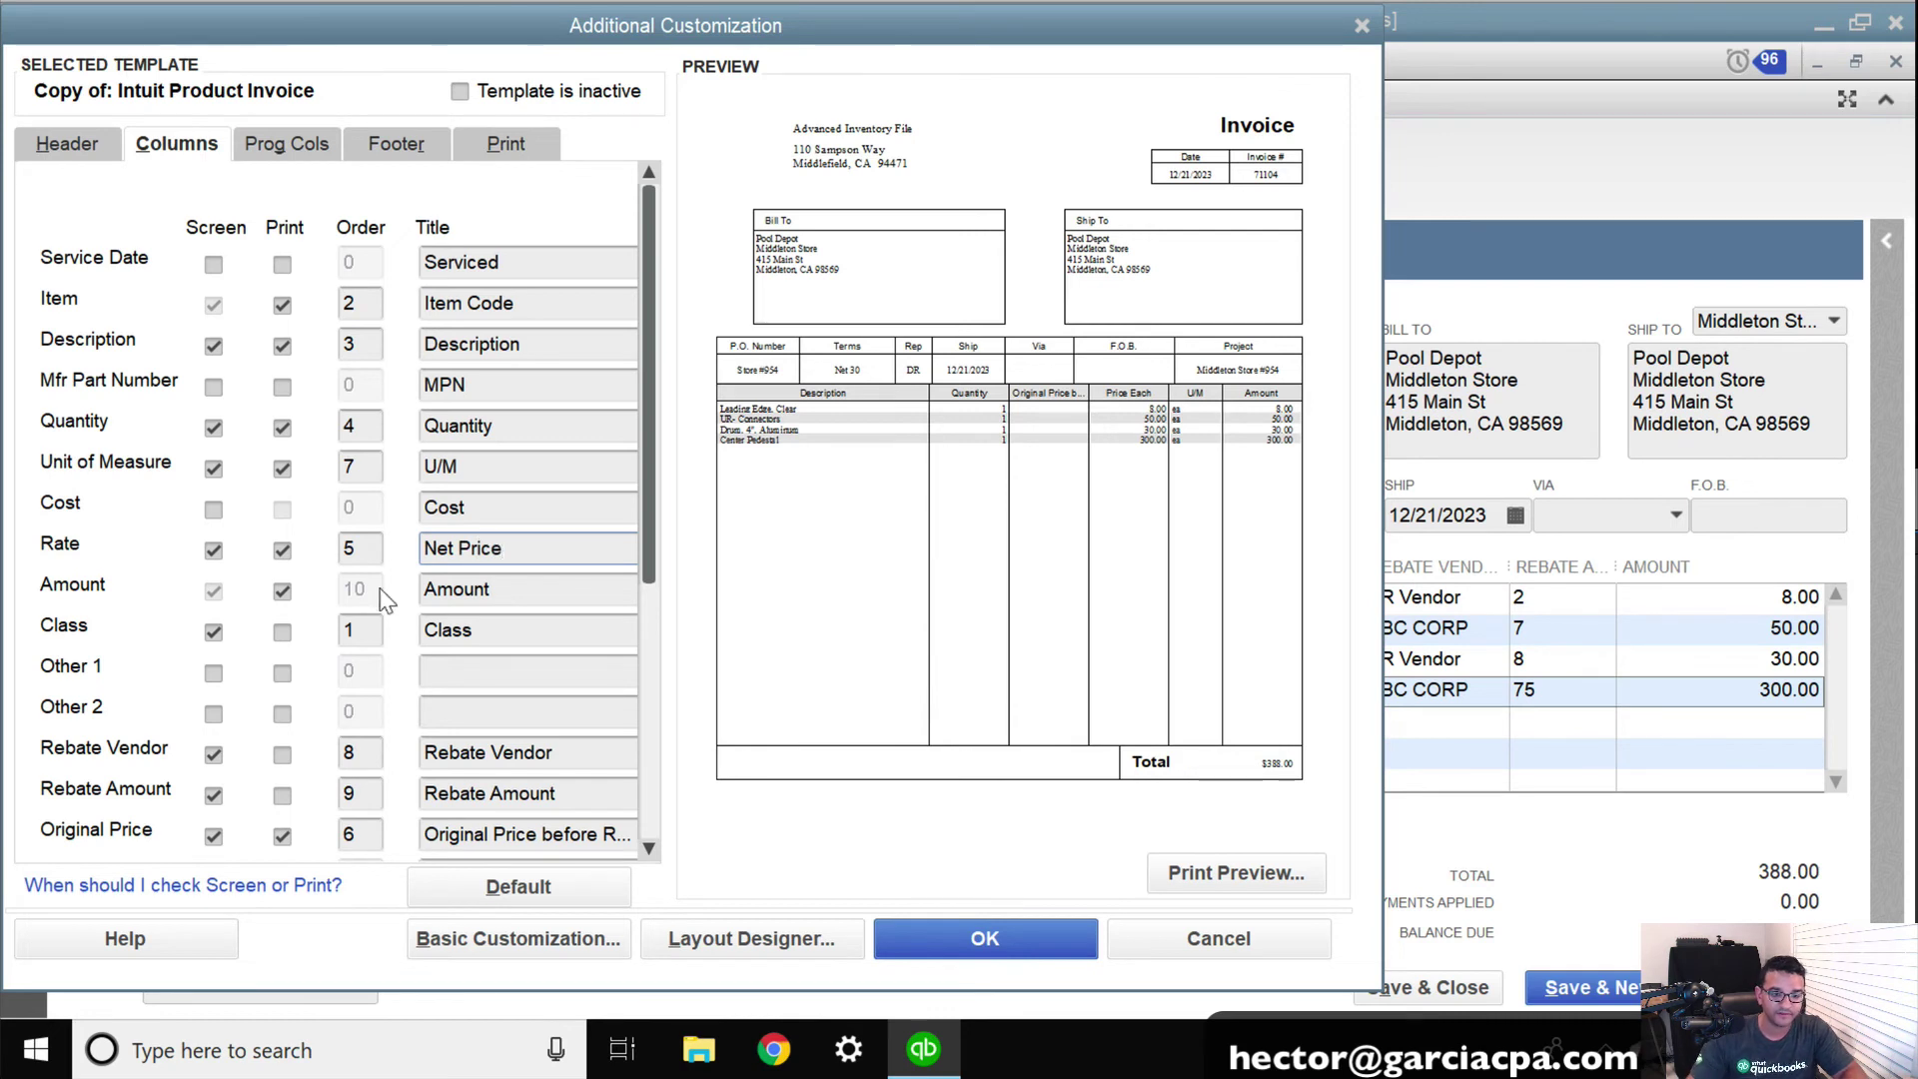
{"action": "double_click", "coordinate": [500, 834]}
{"action": "key", "text": "BackSpace"}
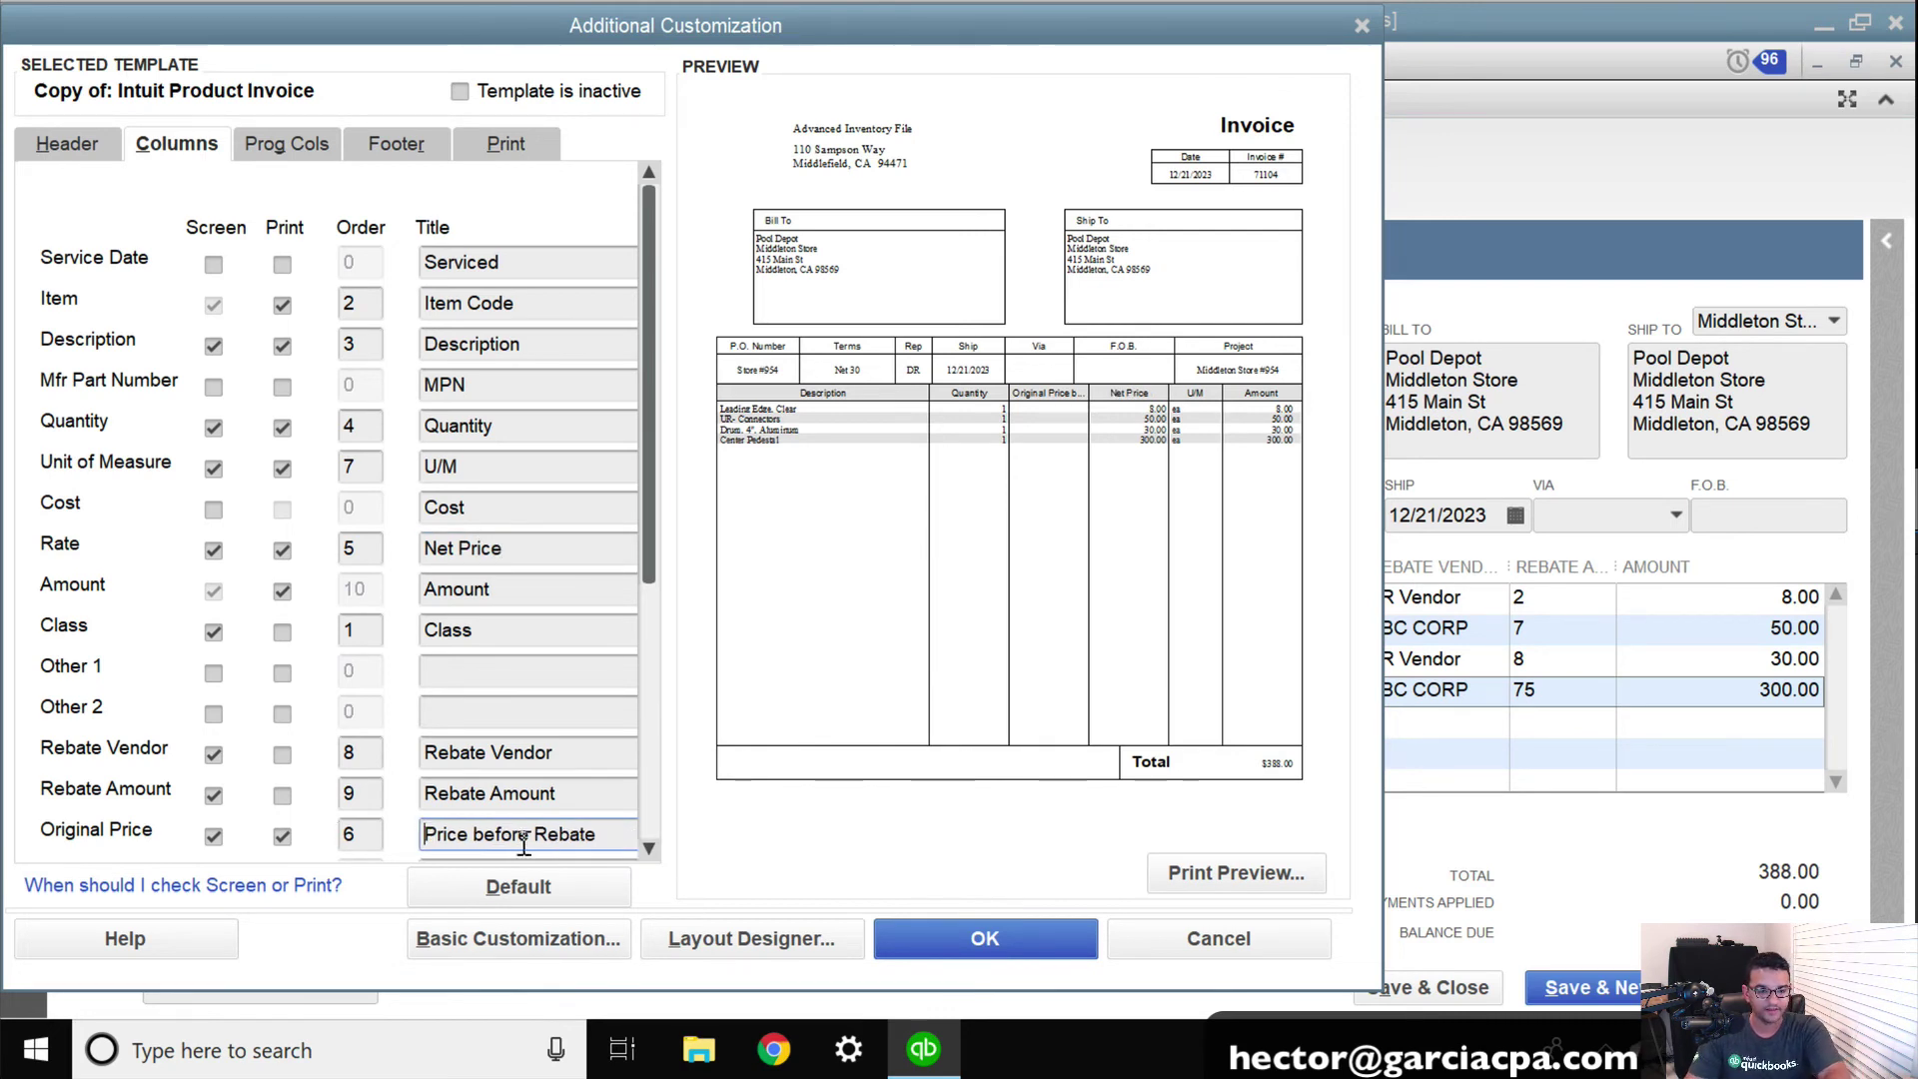
{"action": "left_click_drag", "start_coordinate": [475, 834], "coordinate": [530, 834]}
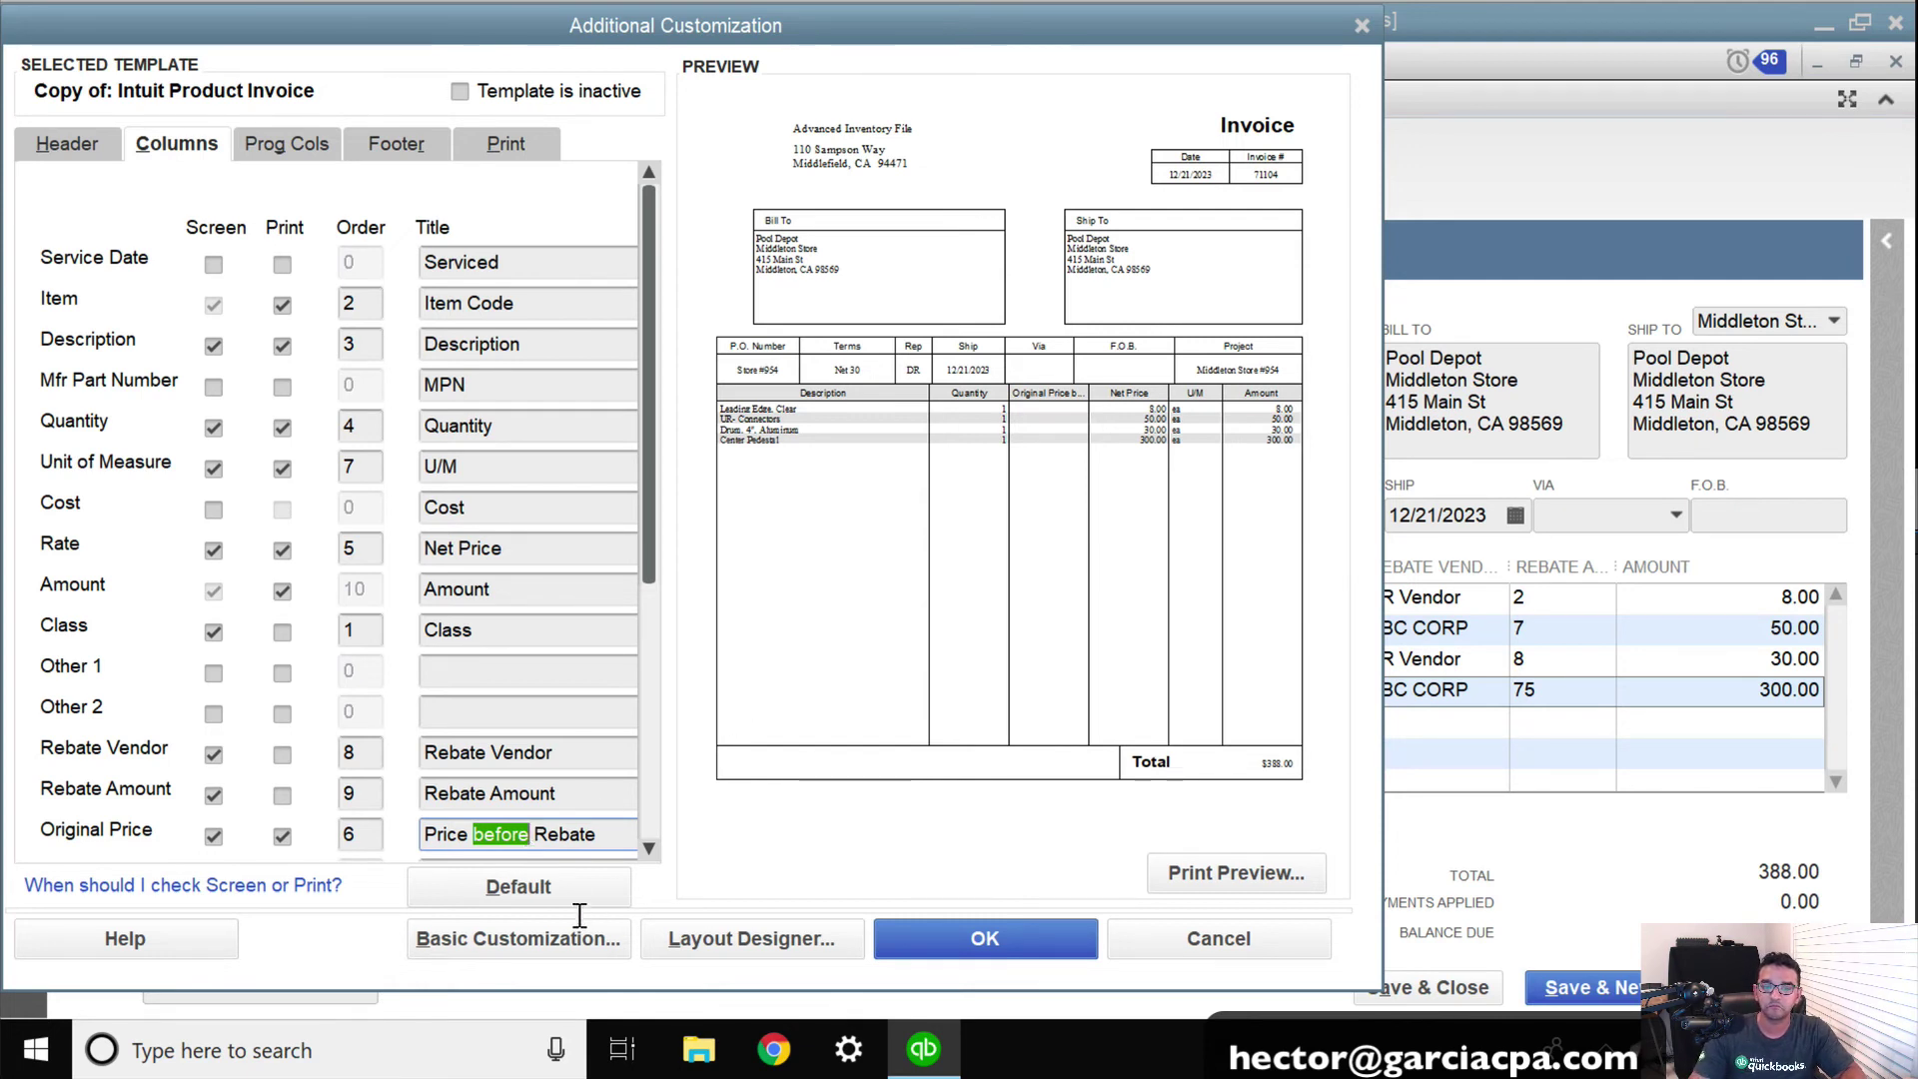
{"action": "type", "text": "Before"}
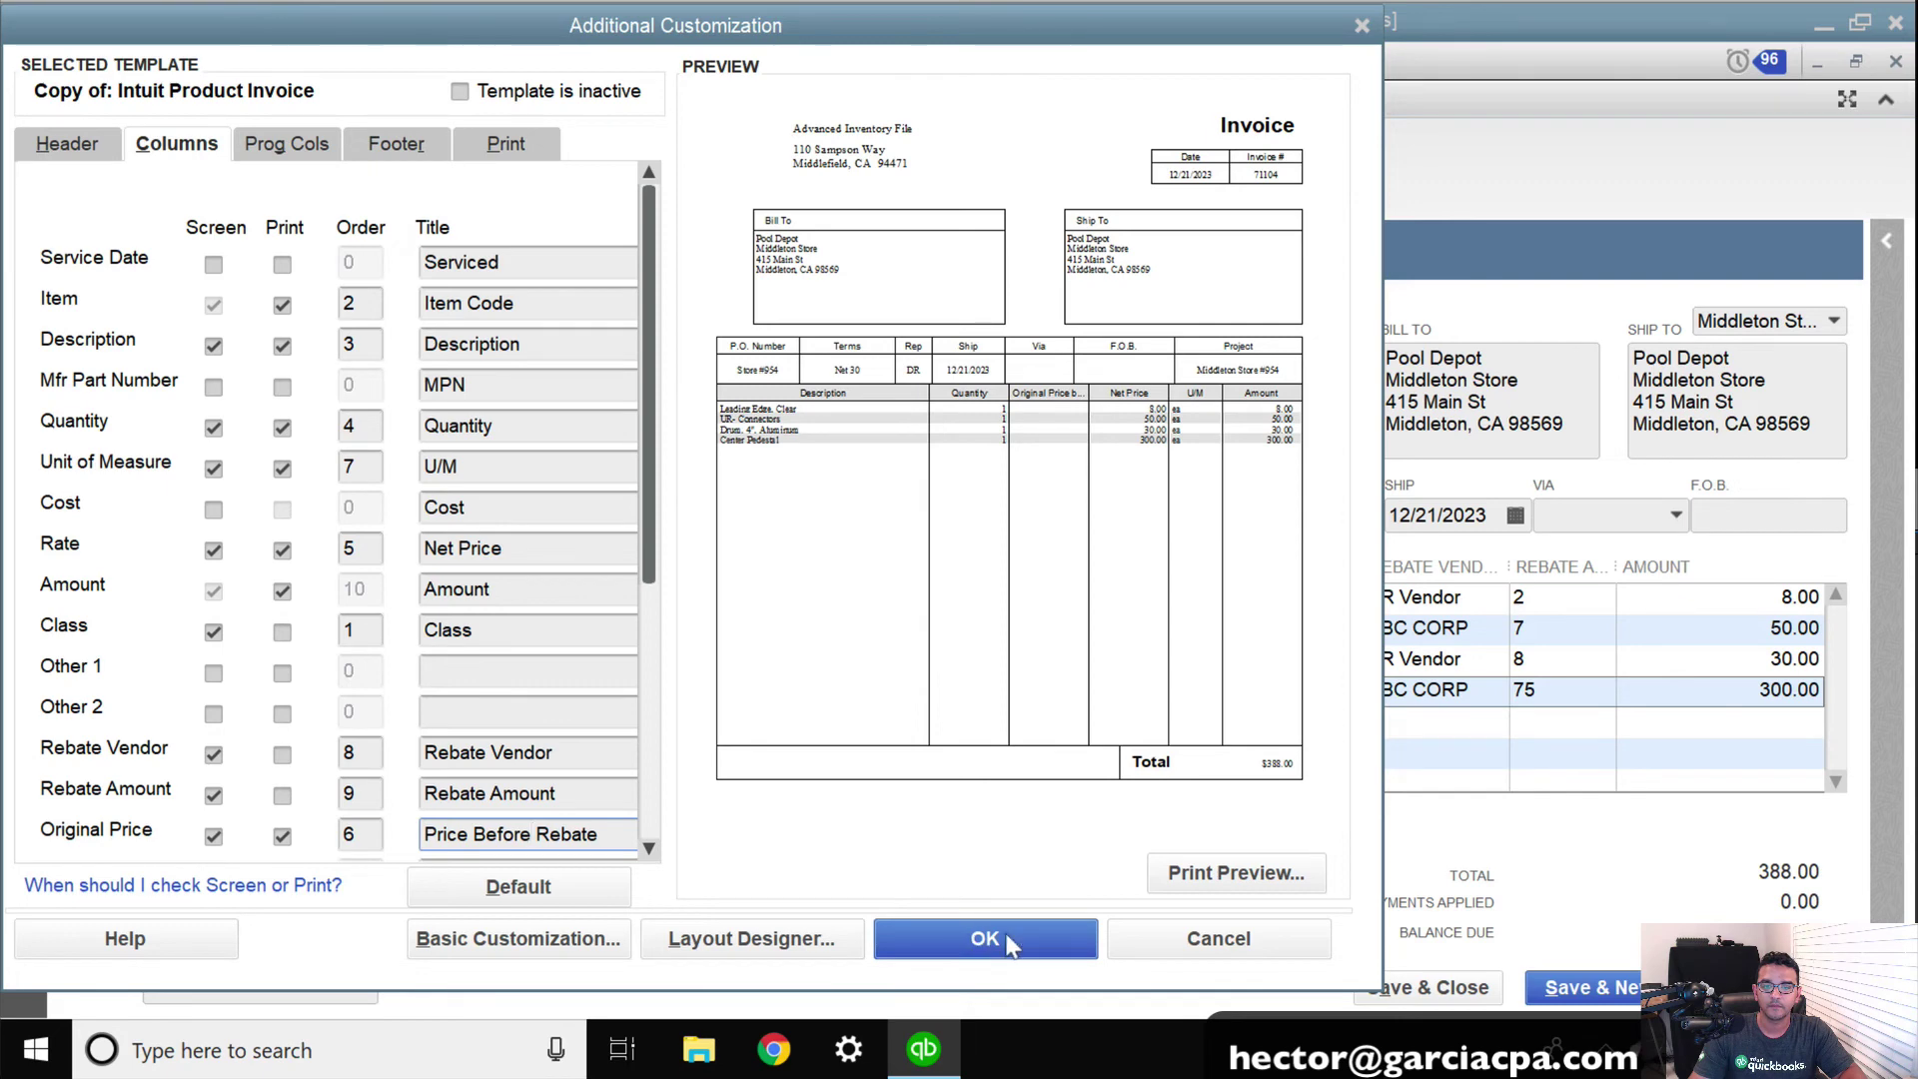
Step: Widen the Price Before Rebate column in the Layout Designer and apply the template to the invoice
{"action": "left_click", "coordinate": [711, 941]}
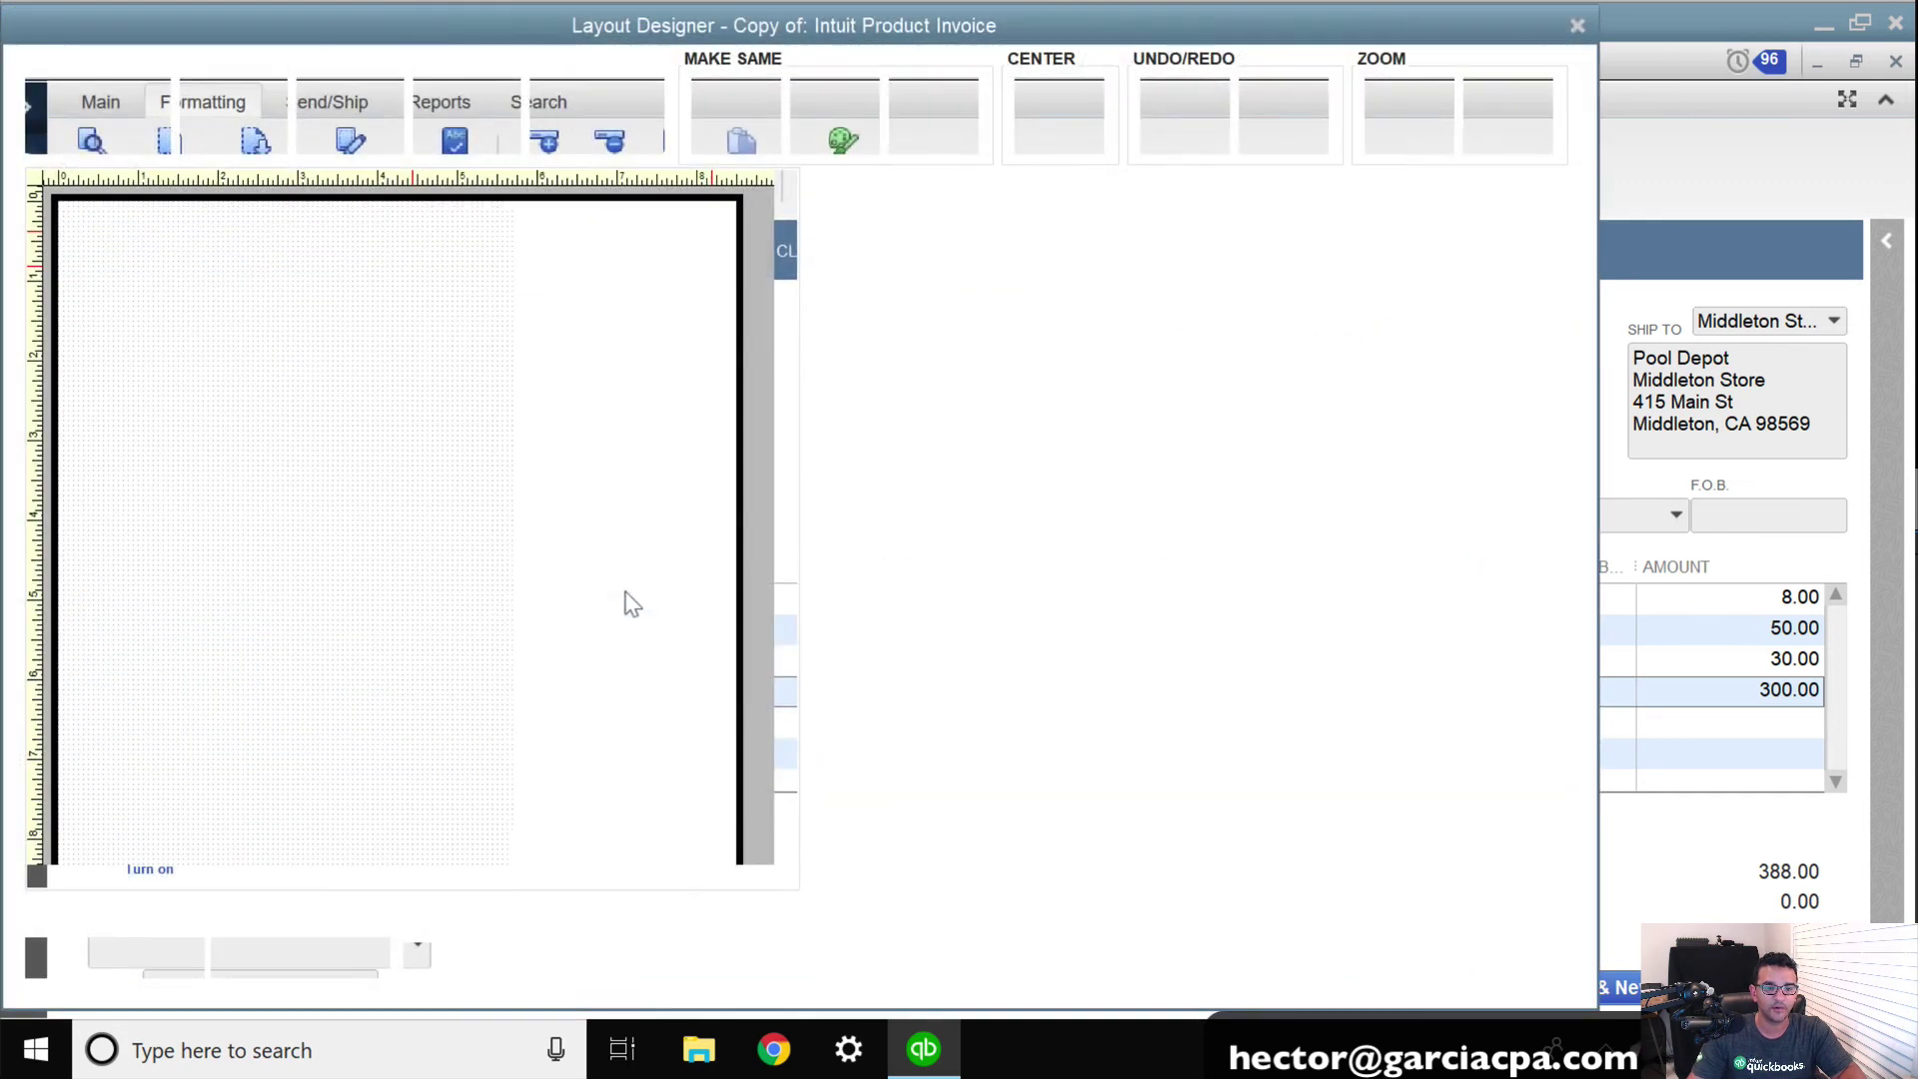
{"action": "left_click", "coordinate": [462, 562]}
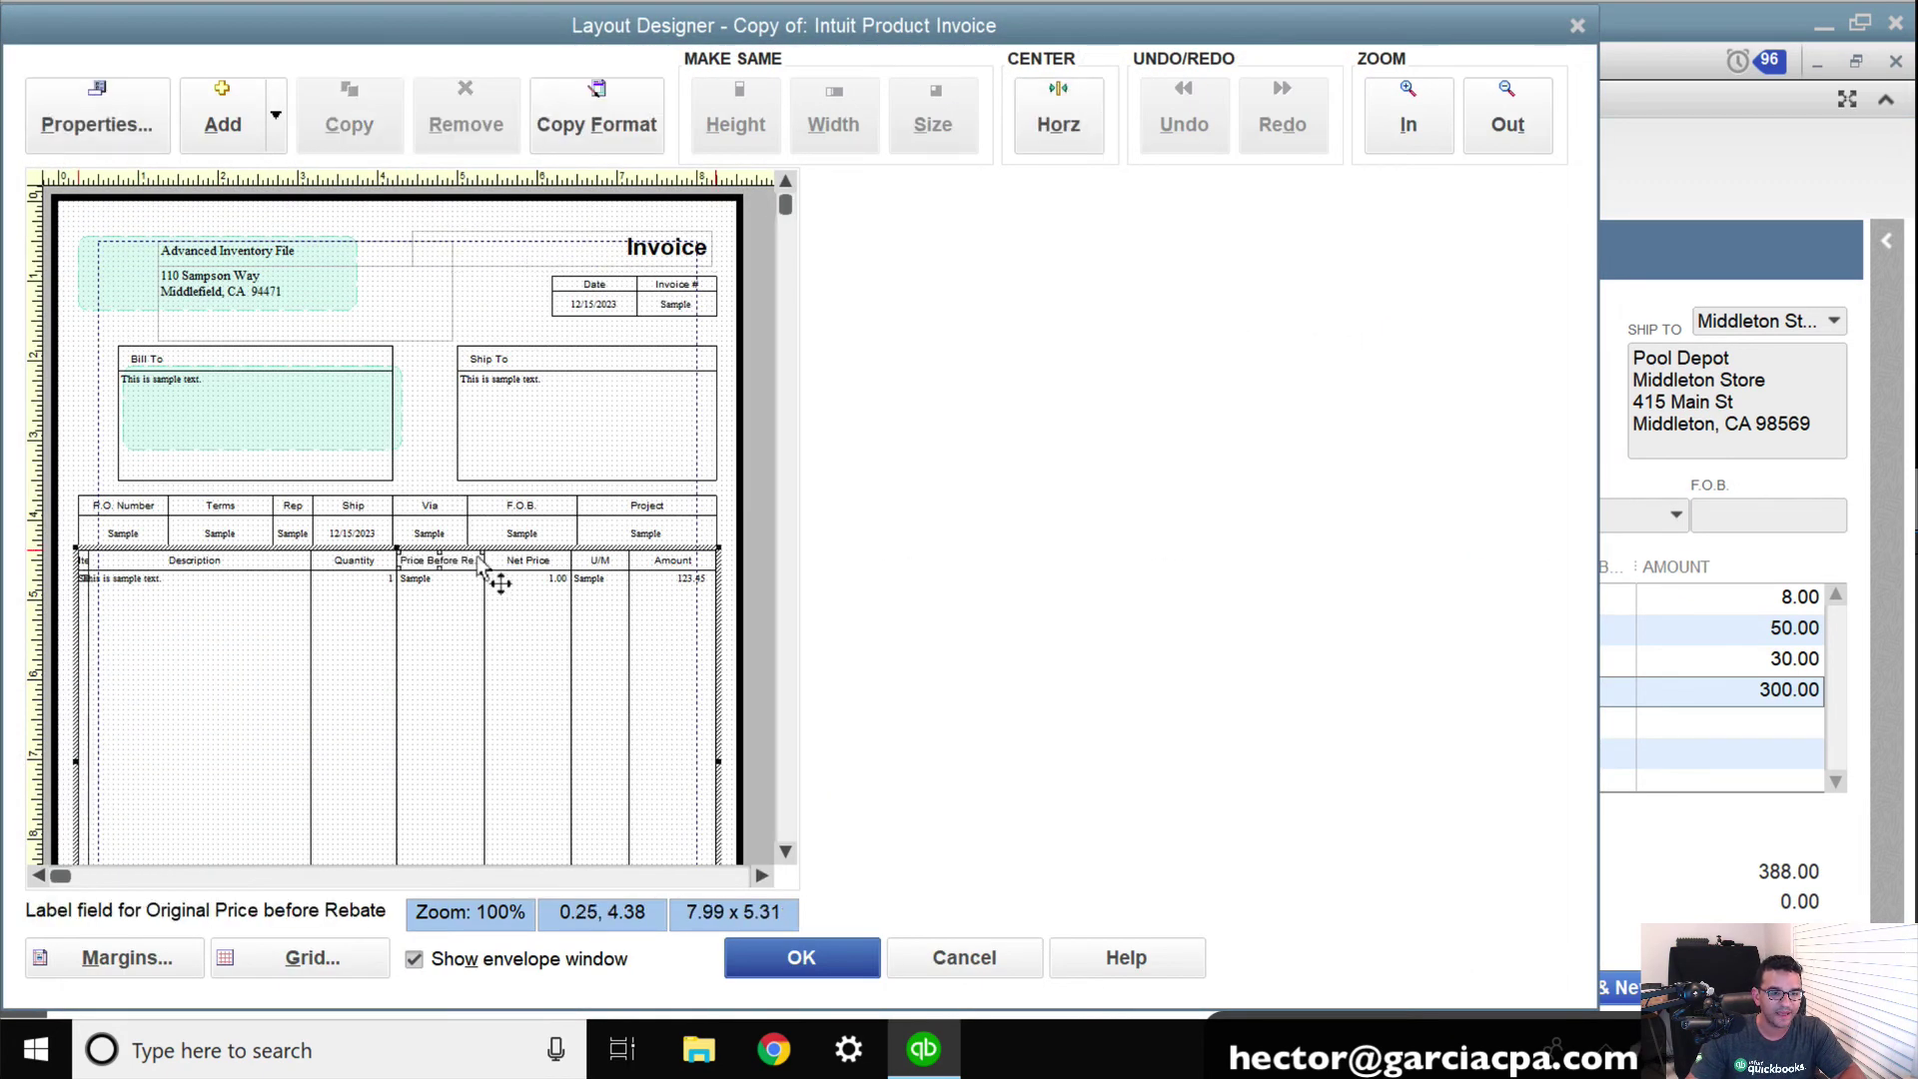
{"action": "left_click_drag", "start_coordinate": [480, 540], "coordinate": [500, 541]}
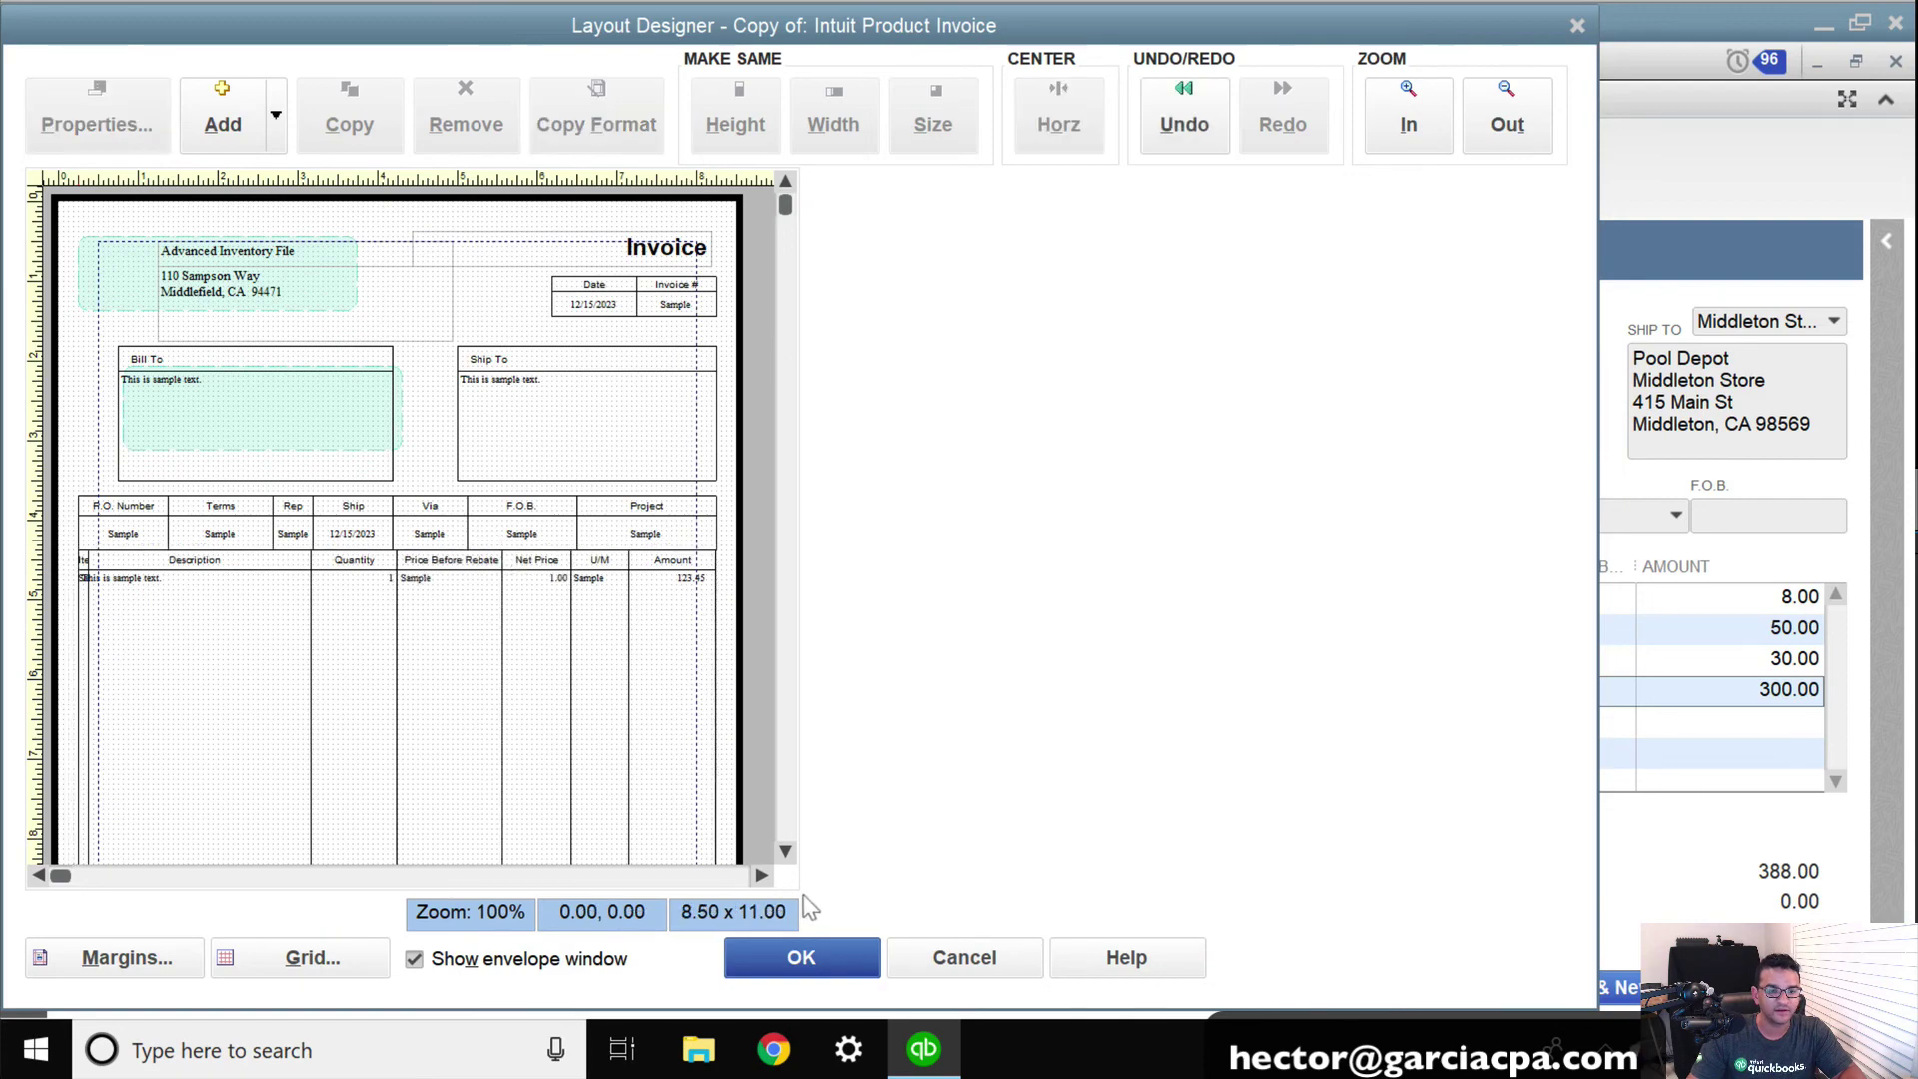
{"action": "left_click", "coordinate": [817, 959]}
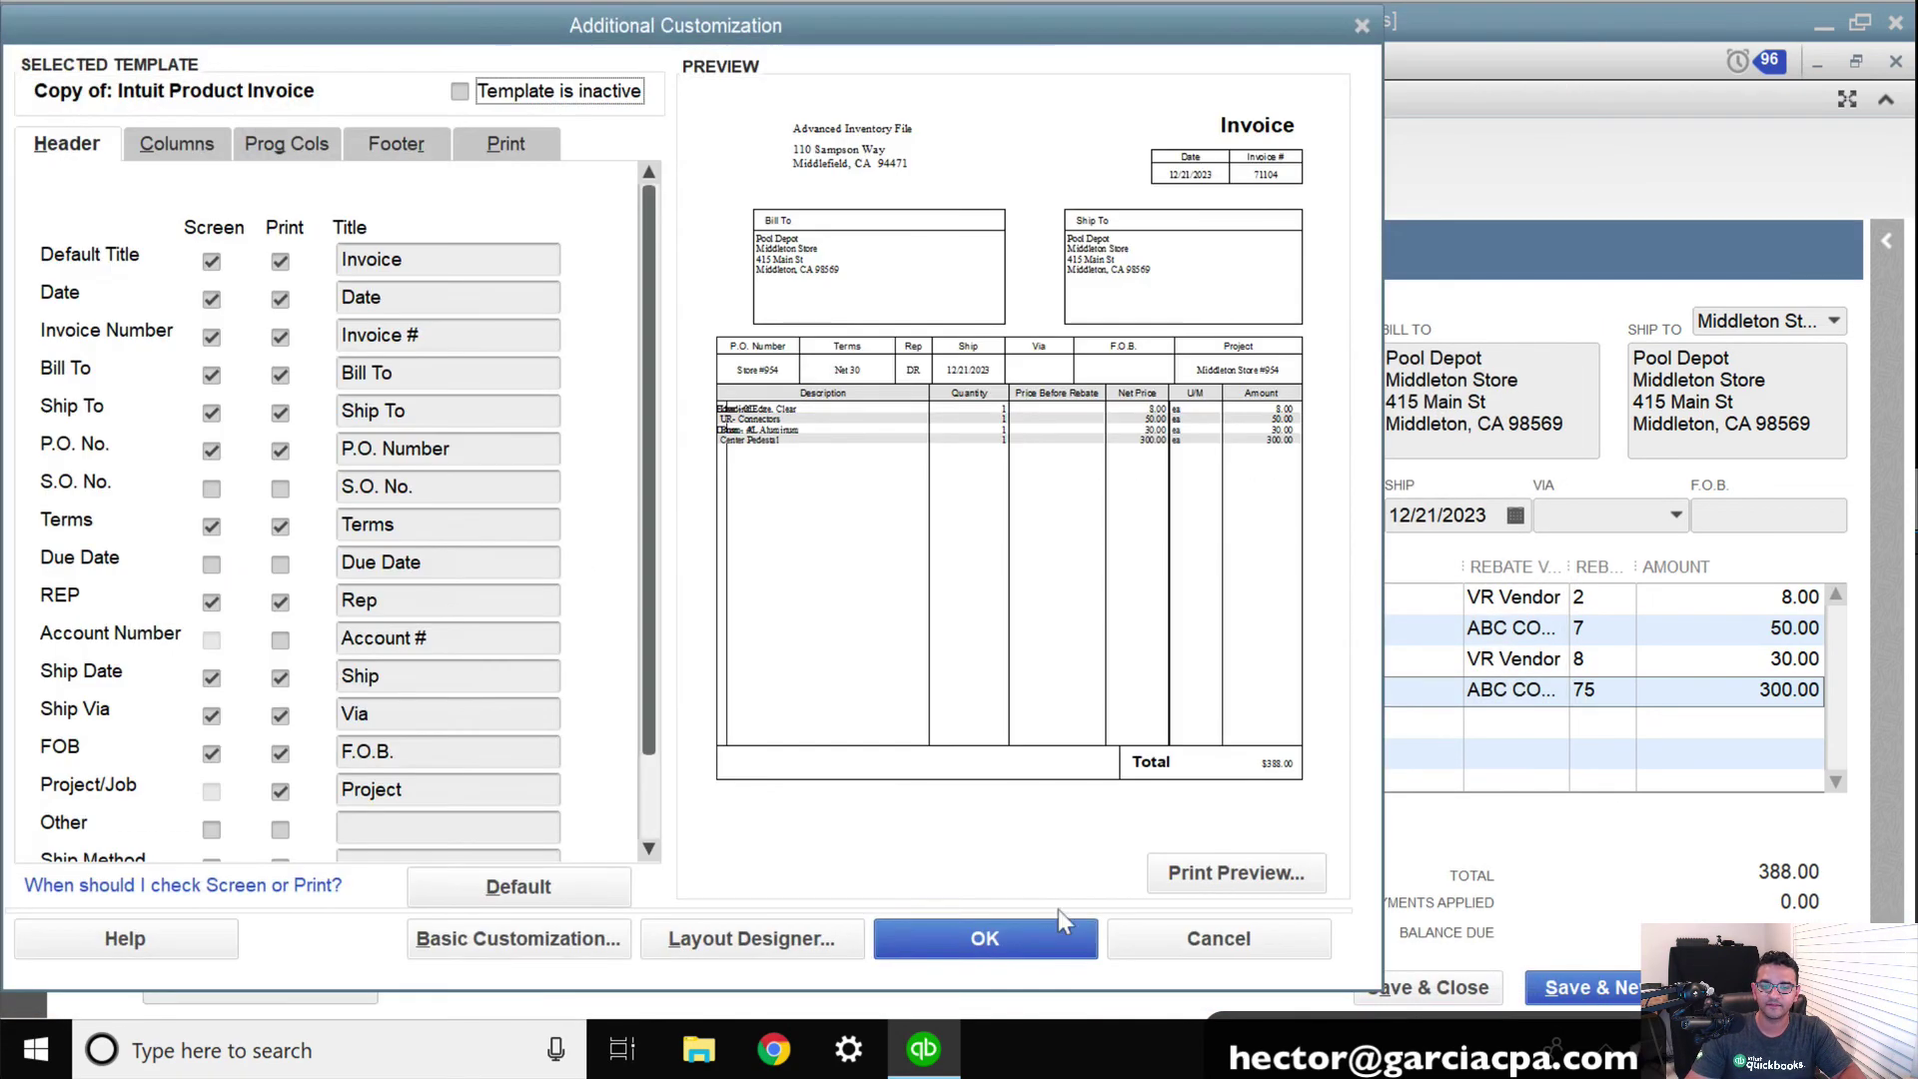
{"action": "left_click", "coordinate": [1020, 930]}
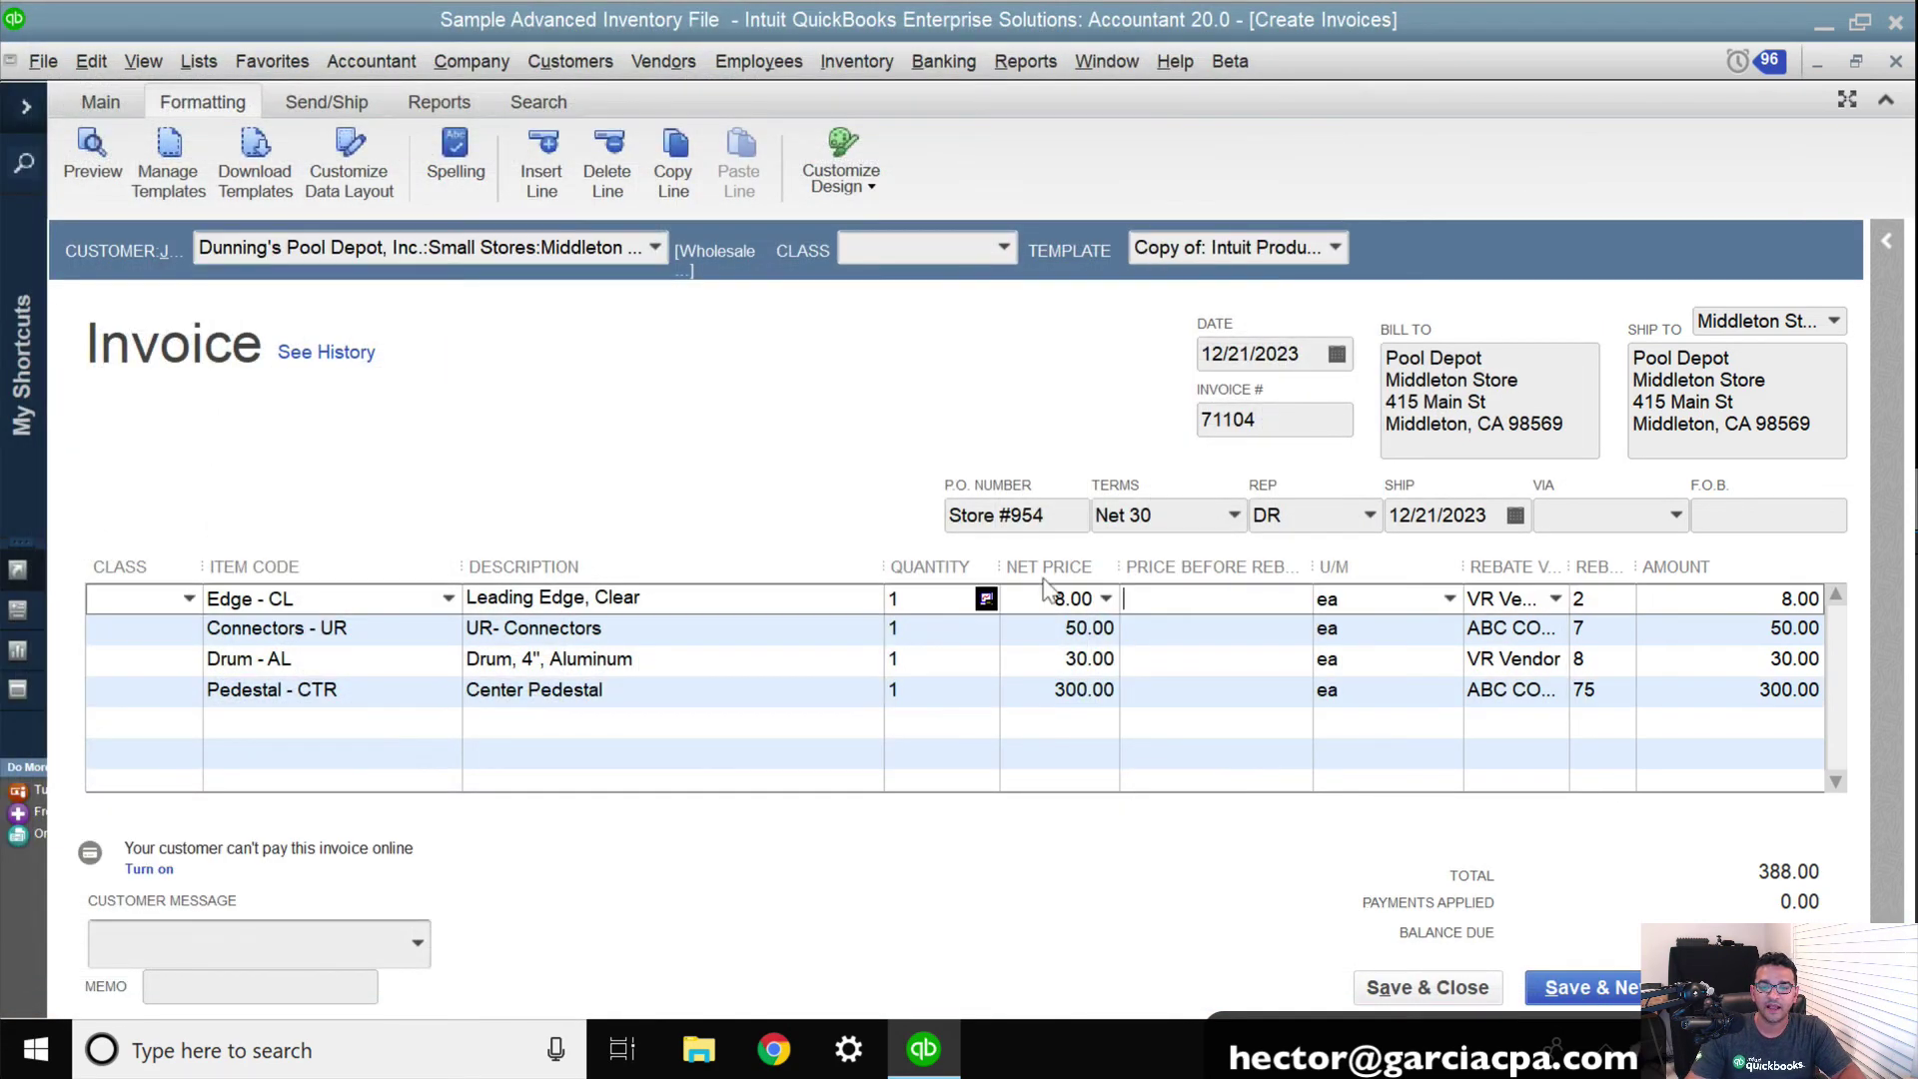
Step: Narrow the Quantity column and enter Price Before Rebate values 10.00, 57.00, 38.00 and 375.00
{"action": "left_click_drag", "start_coordinate": [983, 557], "coordinate": [962, 557]}
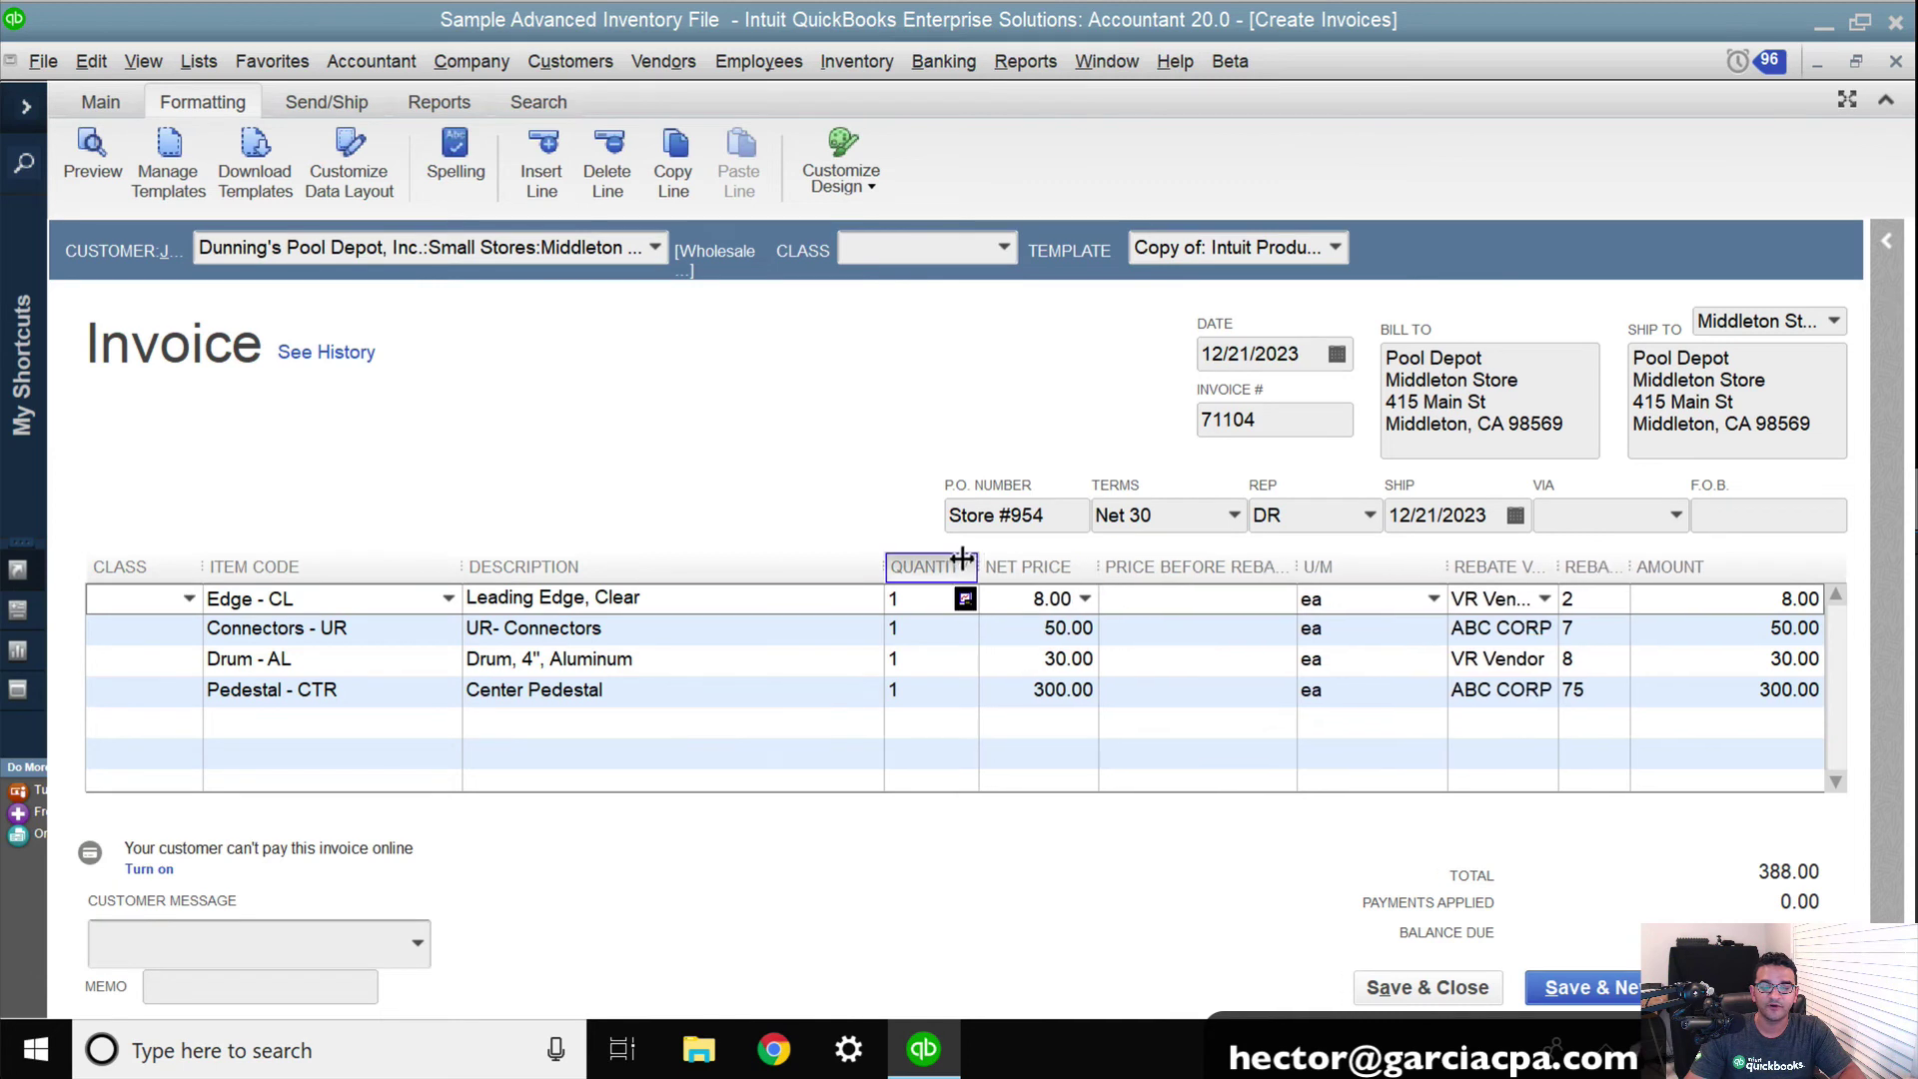
{"action": "left_click", "coordinate": [1202, 629]}
{"action": "left_click", "coordinate": [1198, 597]}
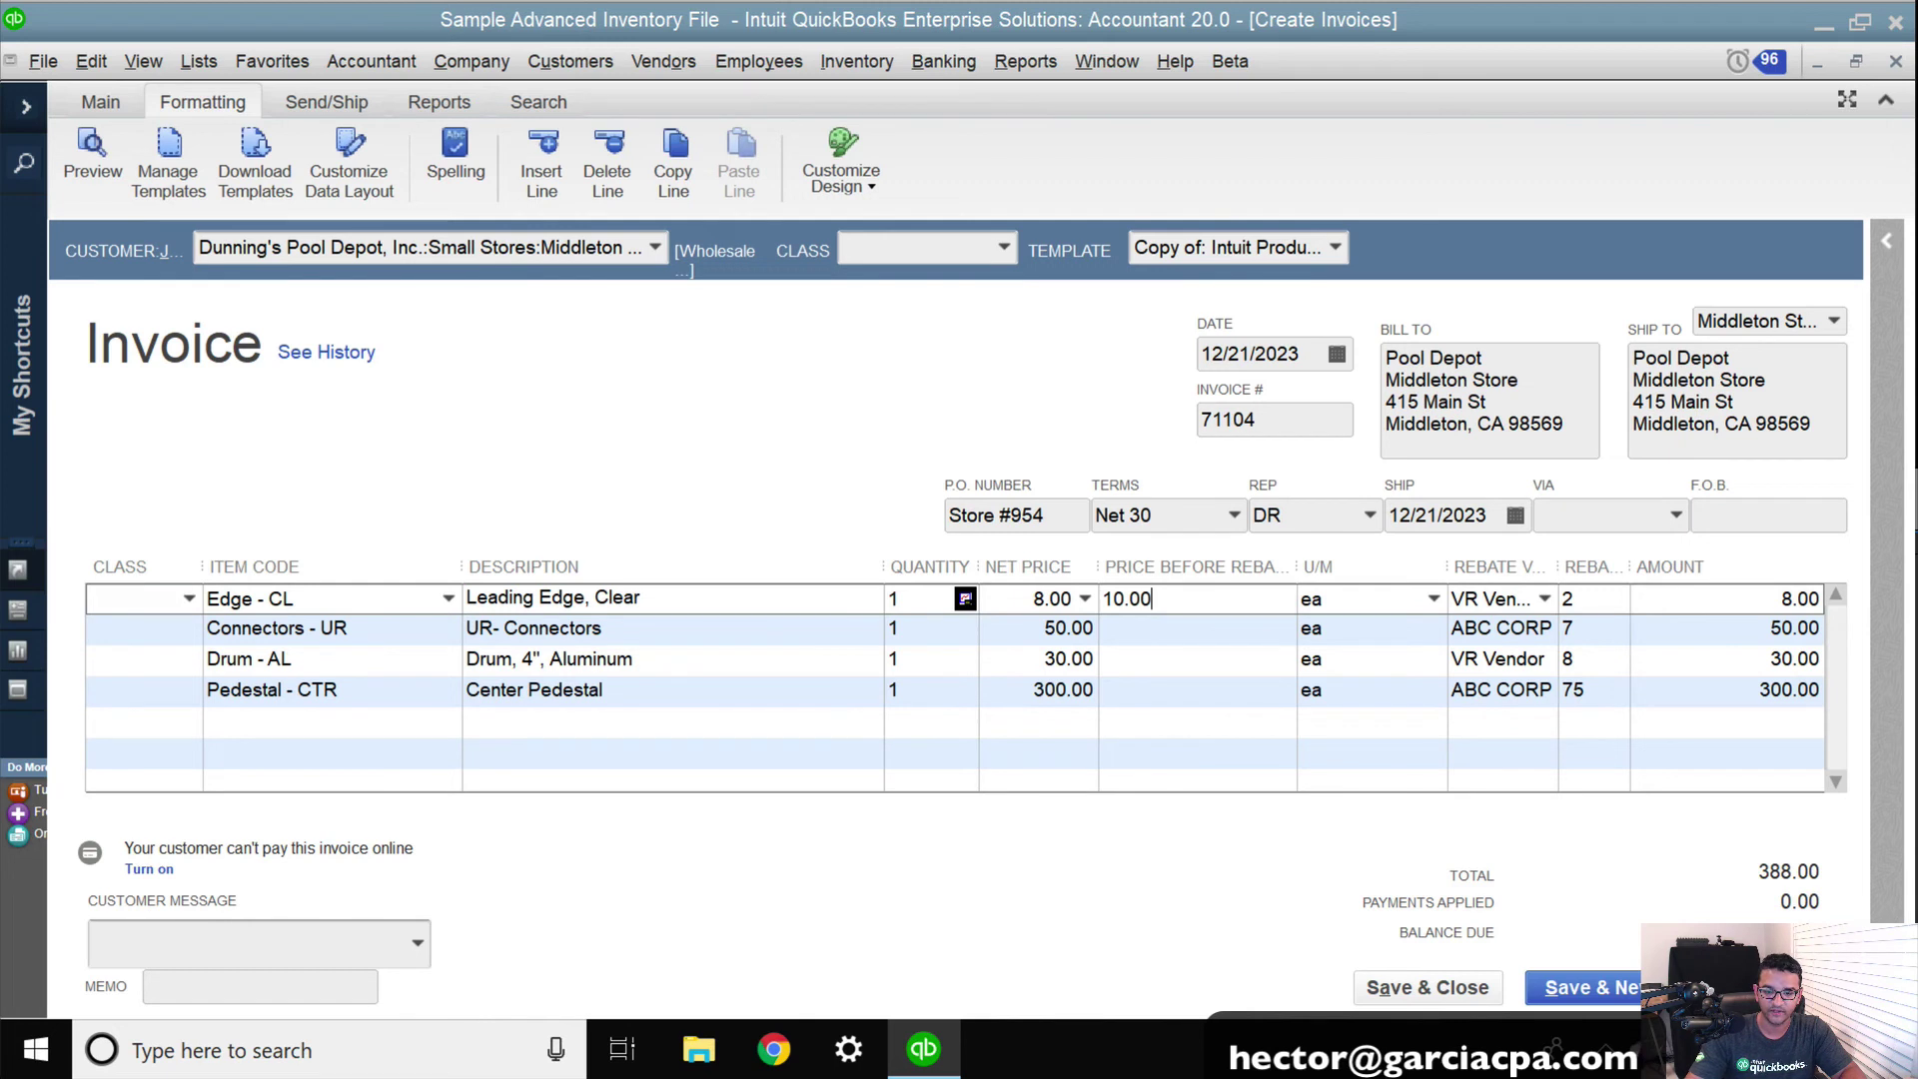
{"action": "left_click", "coordinate": [1209, 622]}
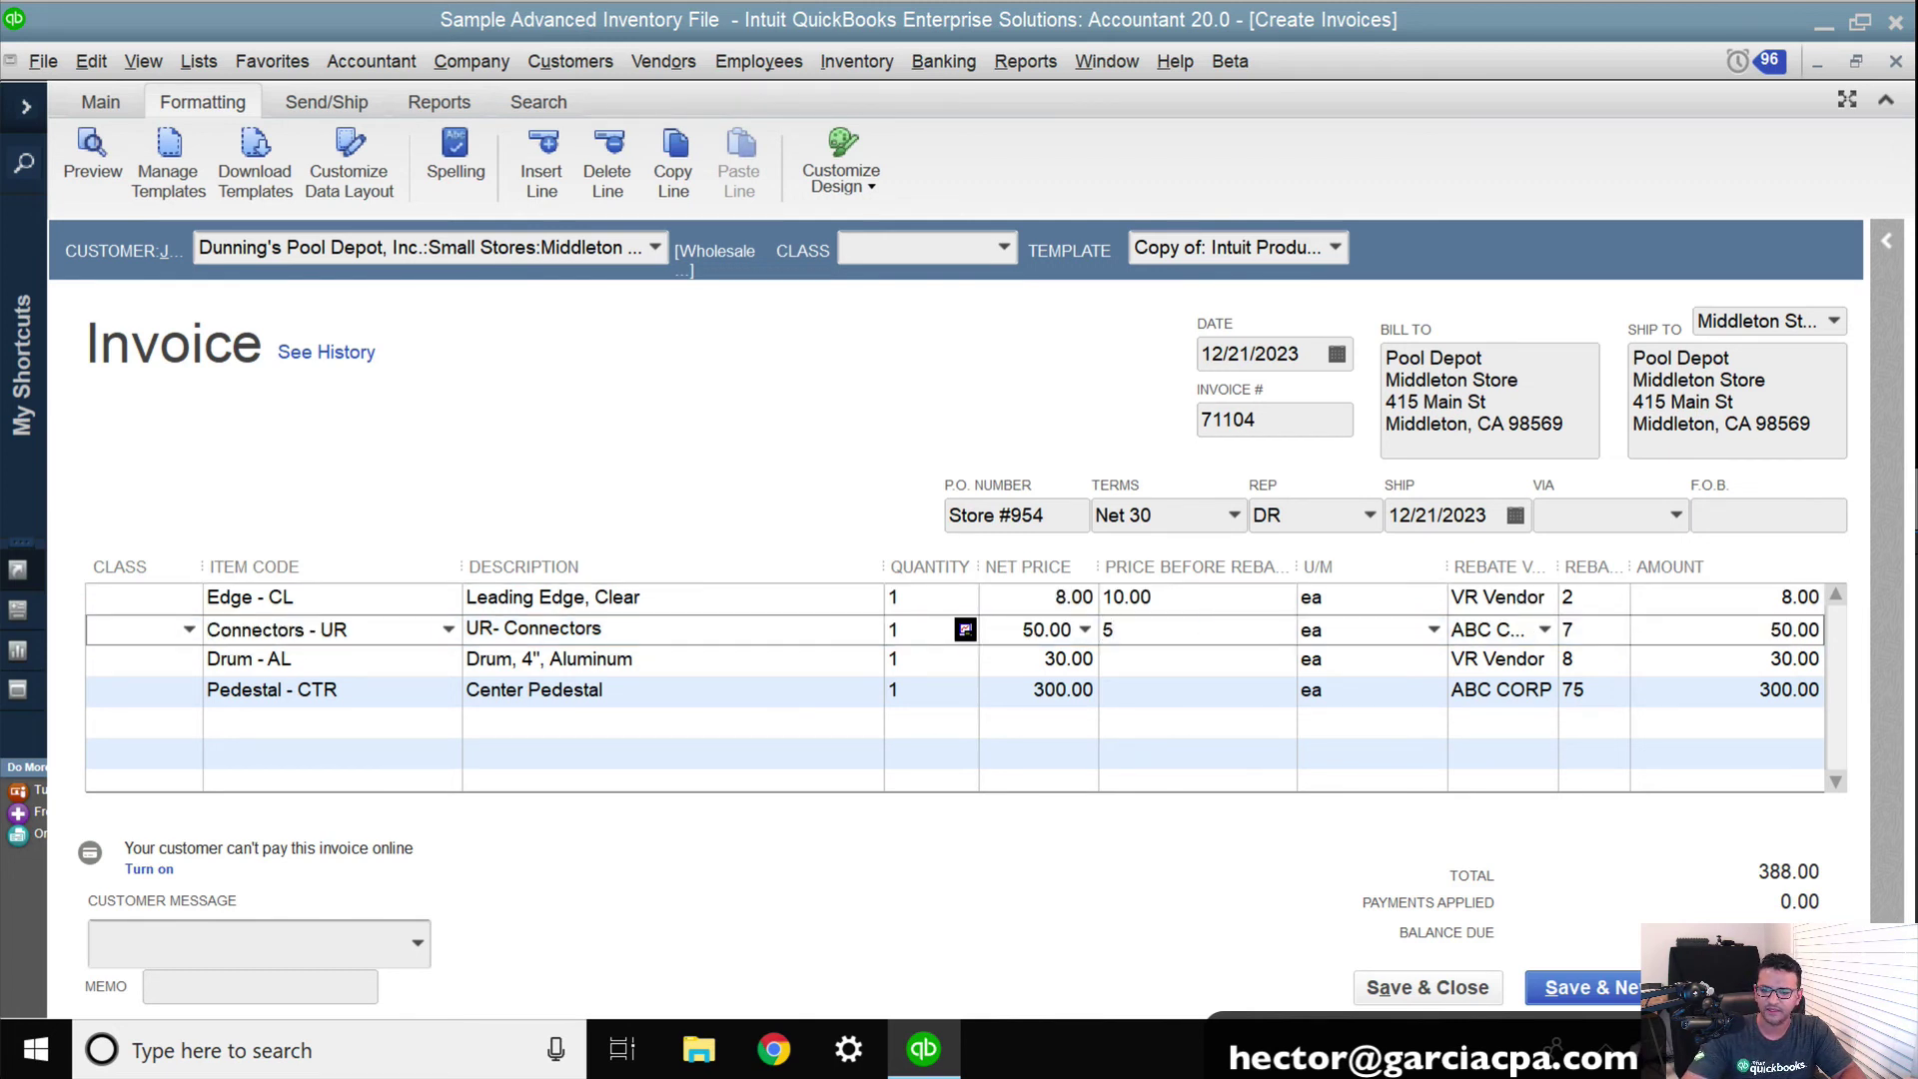
{"action": "left_click", "coordinate": [1208, 658]}
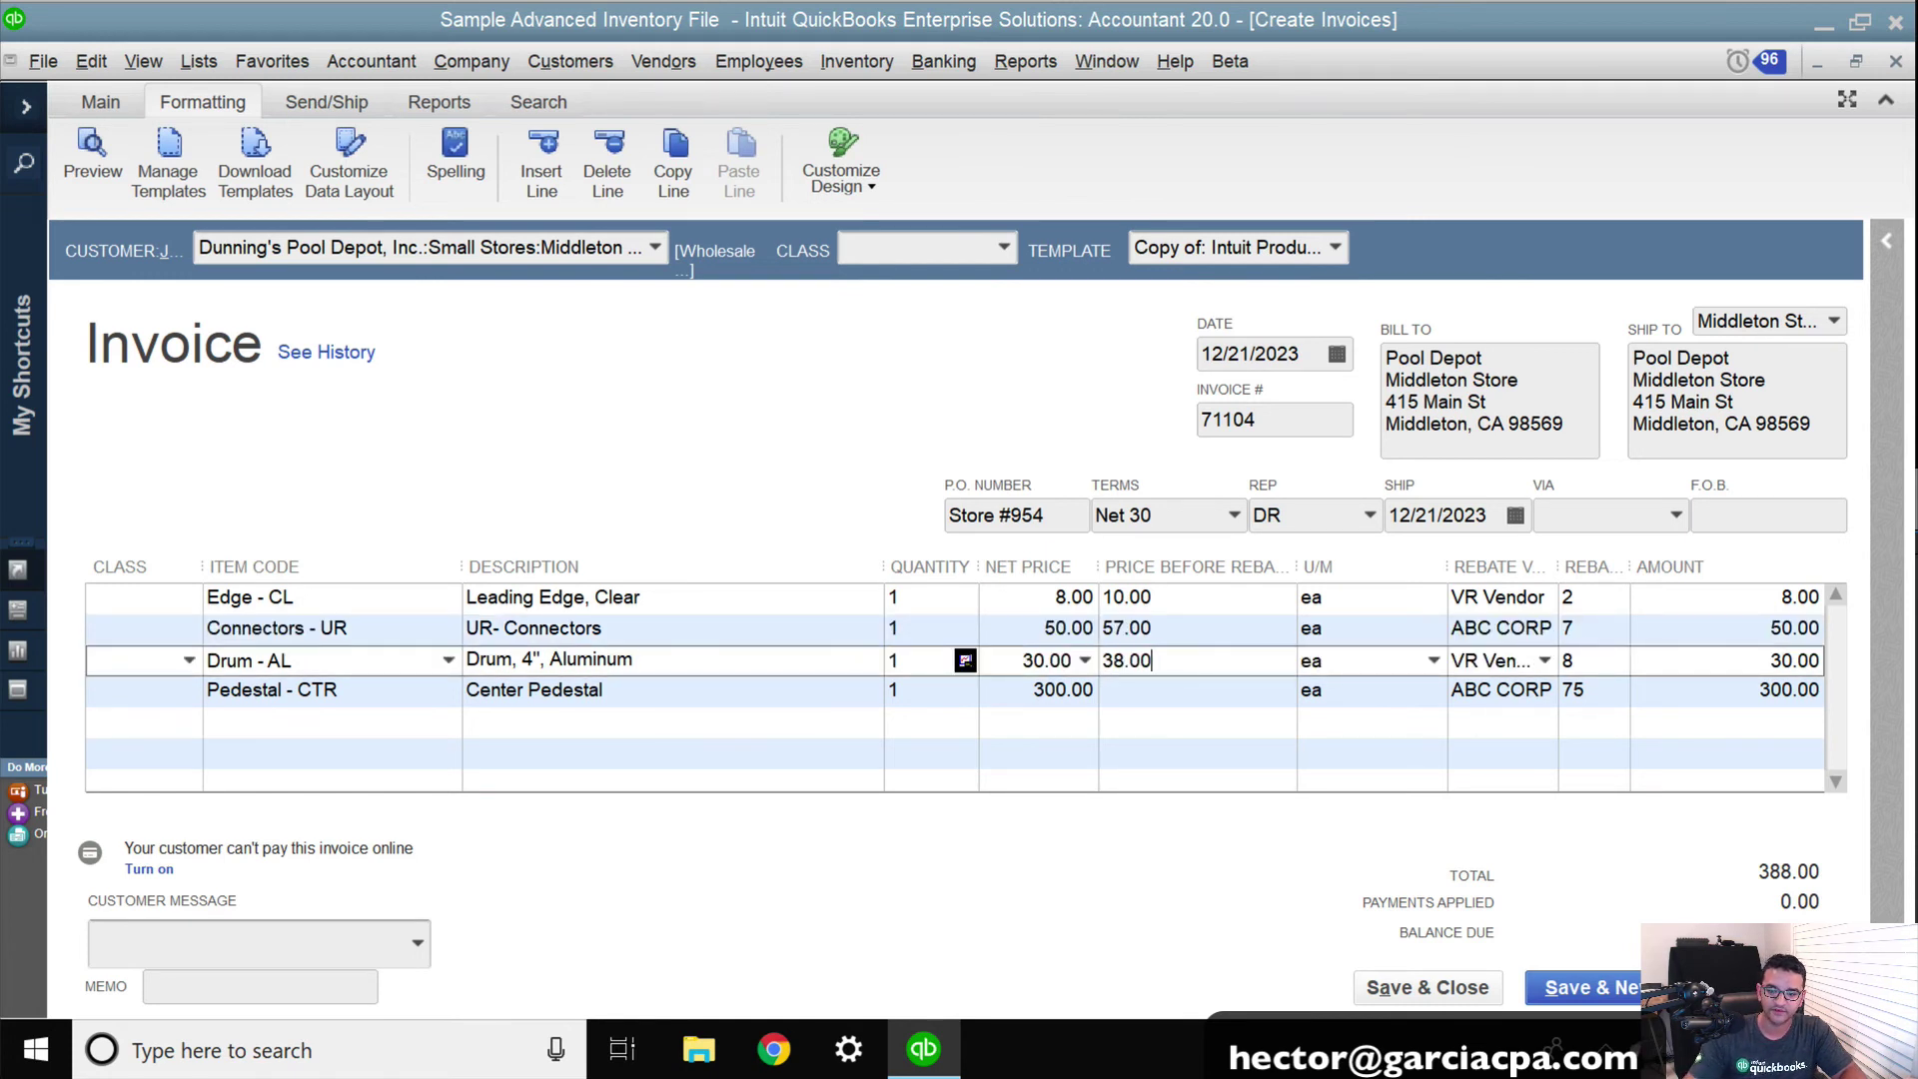
{"action": "left_click", "coordinate": [1189, 689]}
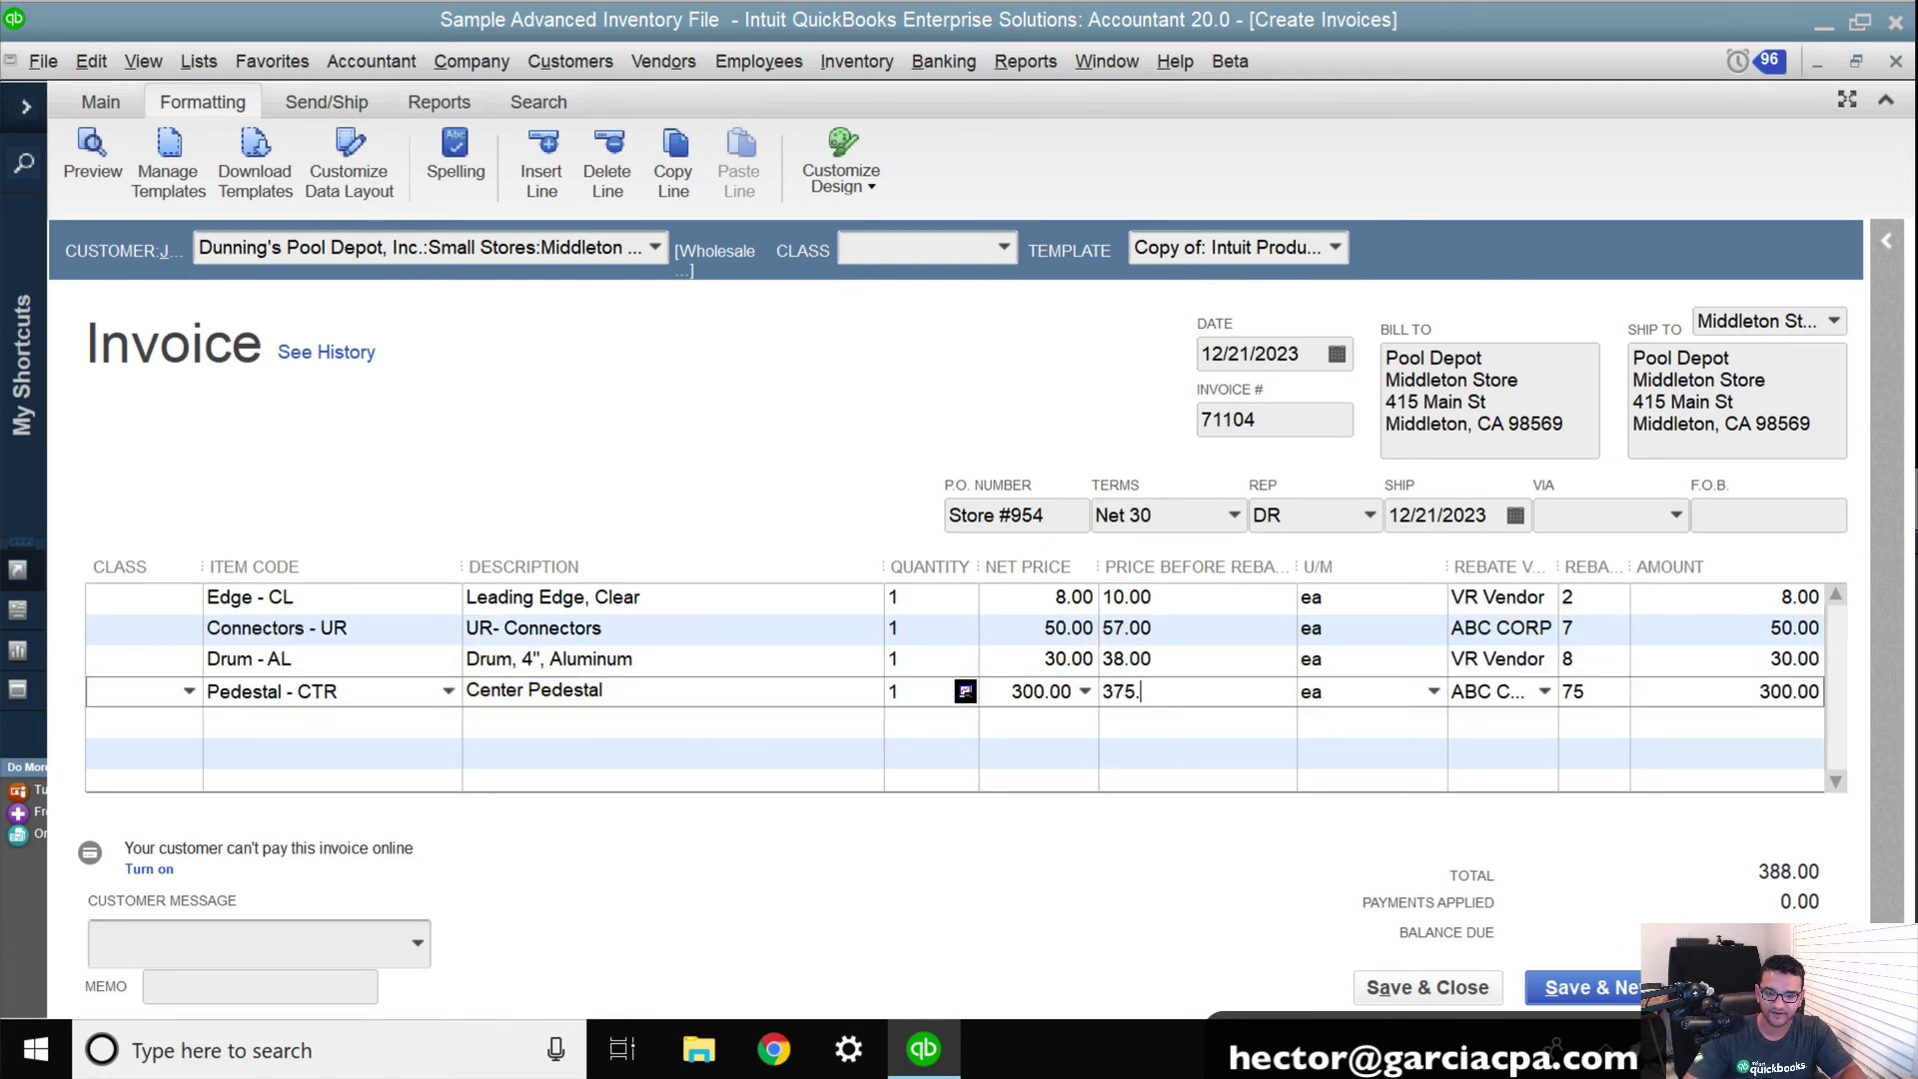
{"action": "left_click", "coordinate": [1134, 732]}
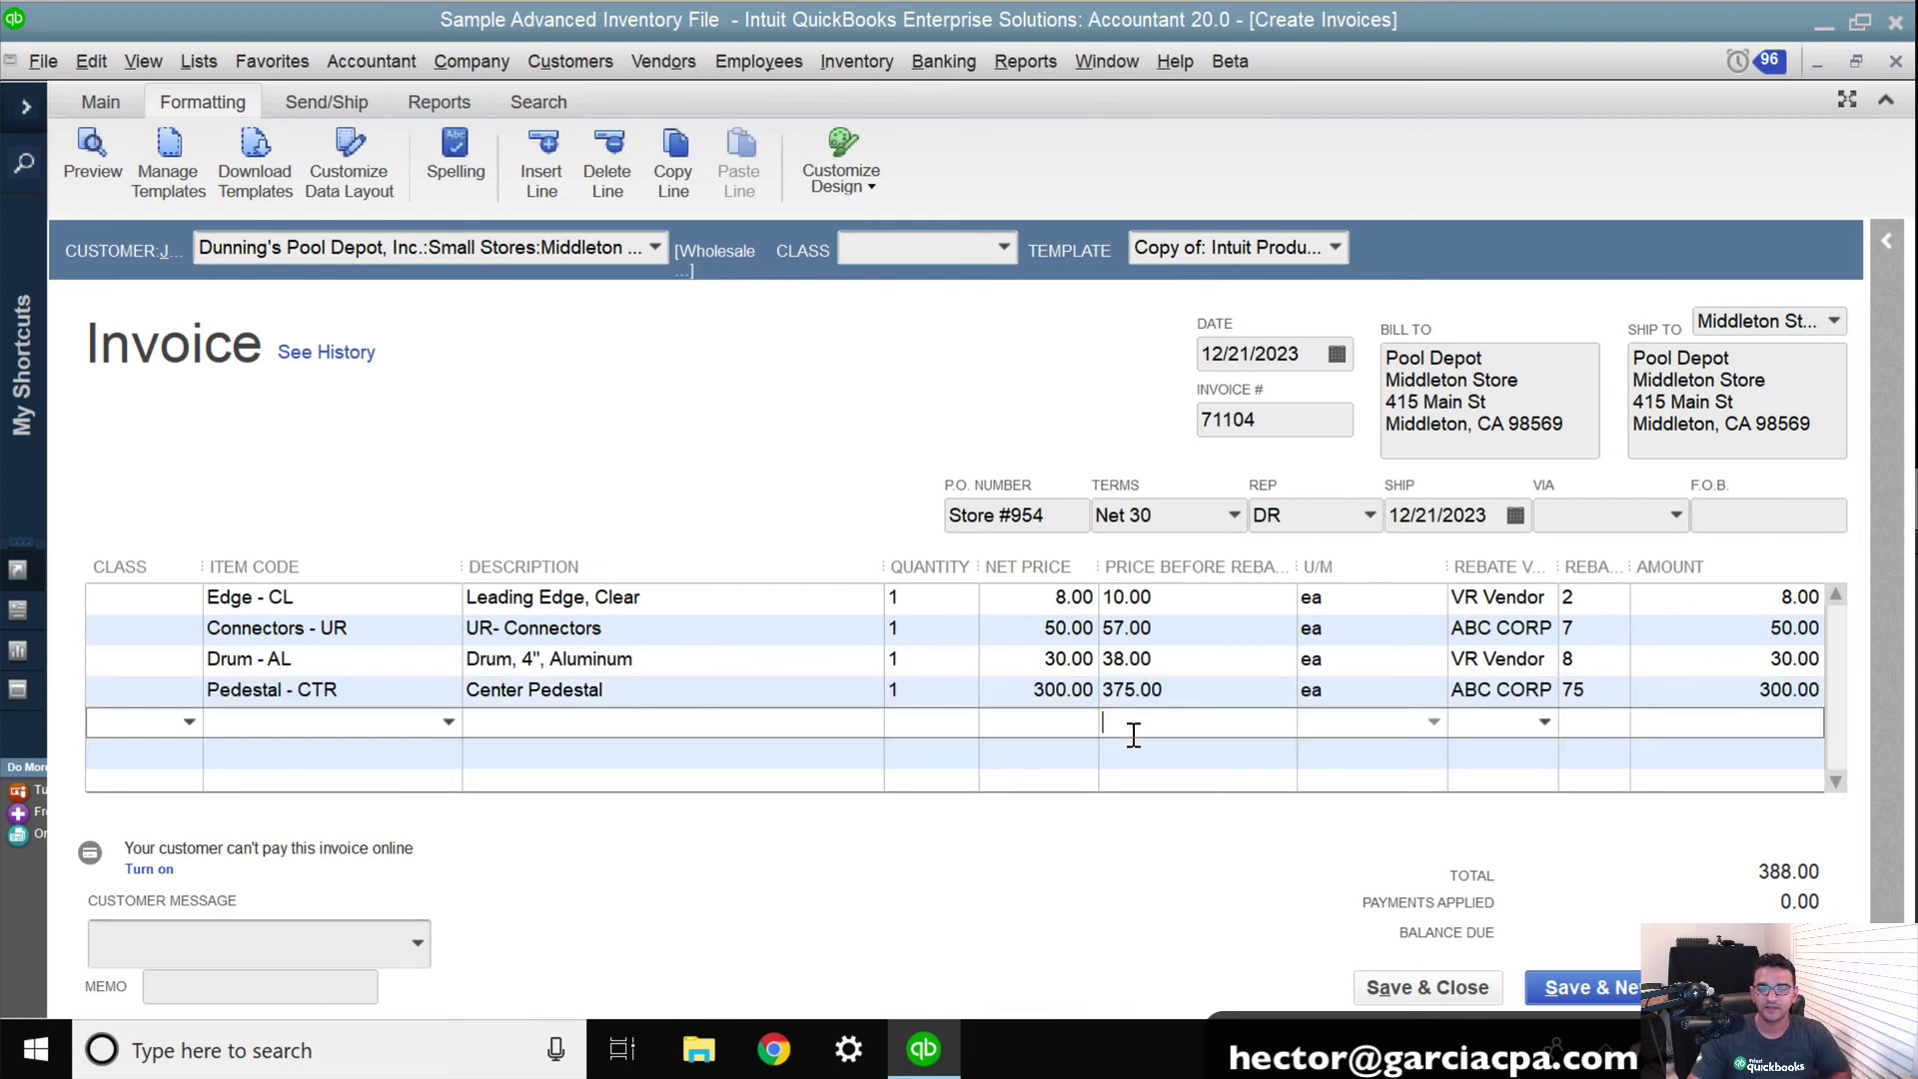
Step: Compare the lines' net prices, prices before rebate and the Pedestal's 75 rebate, then preview printing
{"action": "left_click", "coordinate": [1048, 605]}
{"action": "left_click", "coordinate": [1087, 621]}
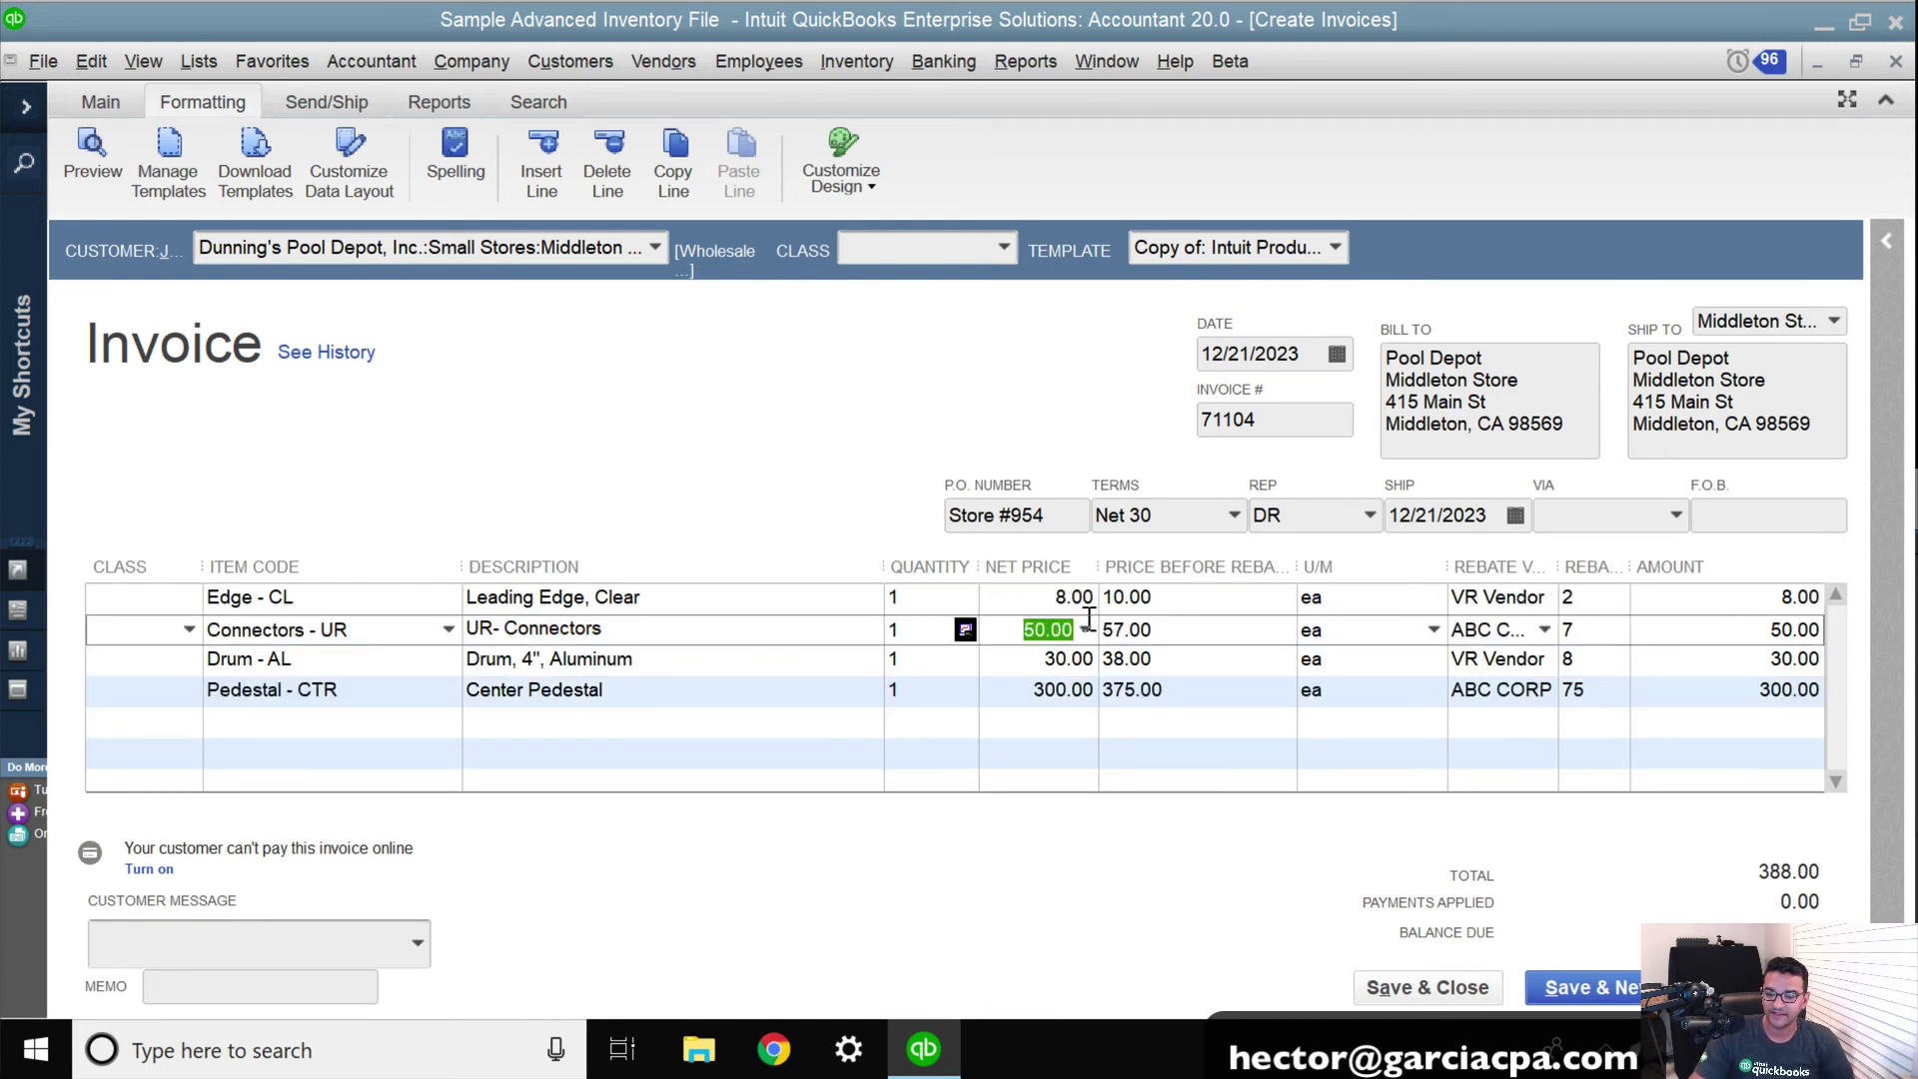
{"action": "left_click", "coordinate": [1179, 602]}
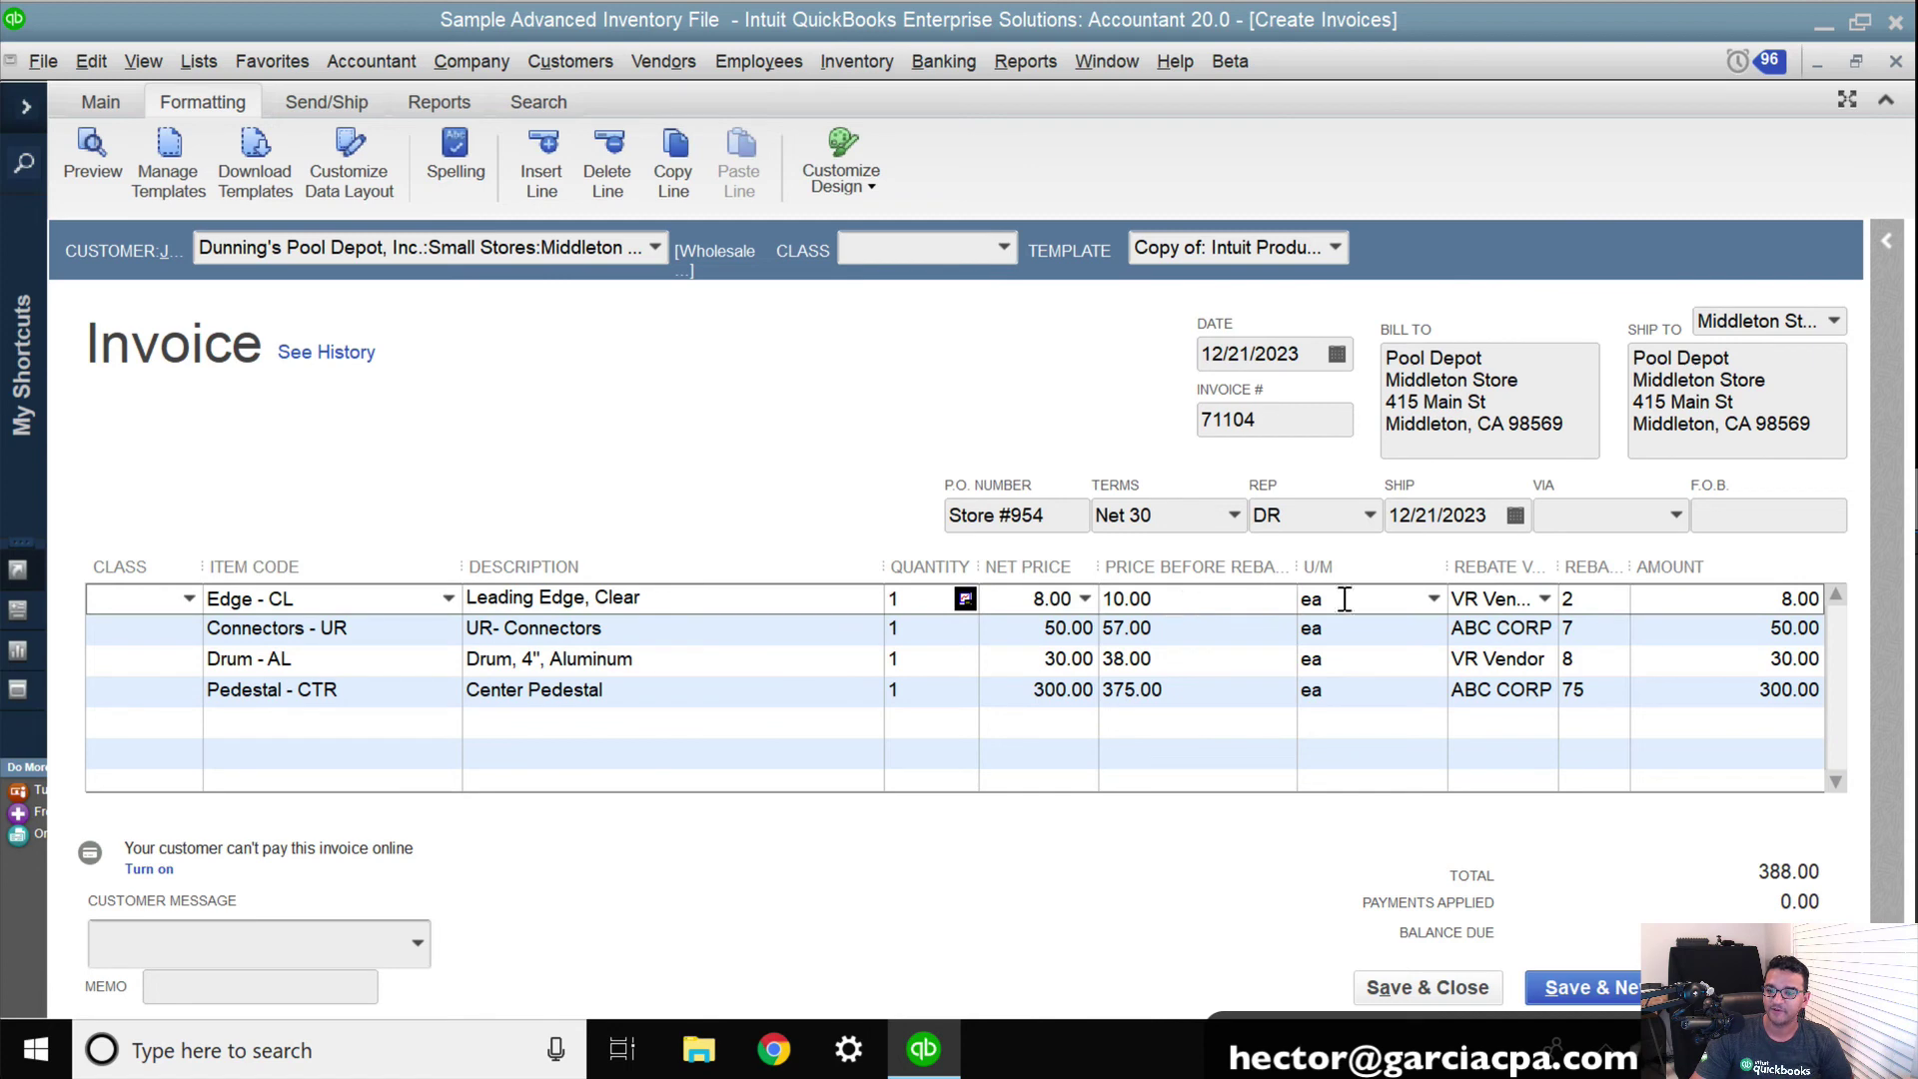
{"action": "left_click", "coordinate": [1602, 699]}
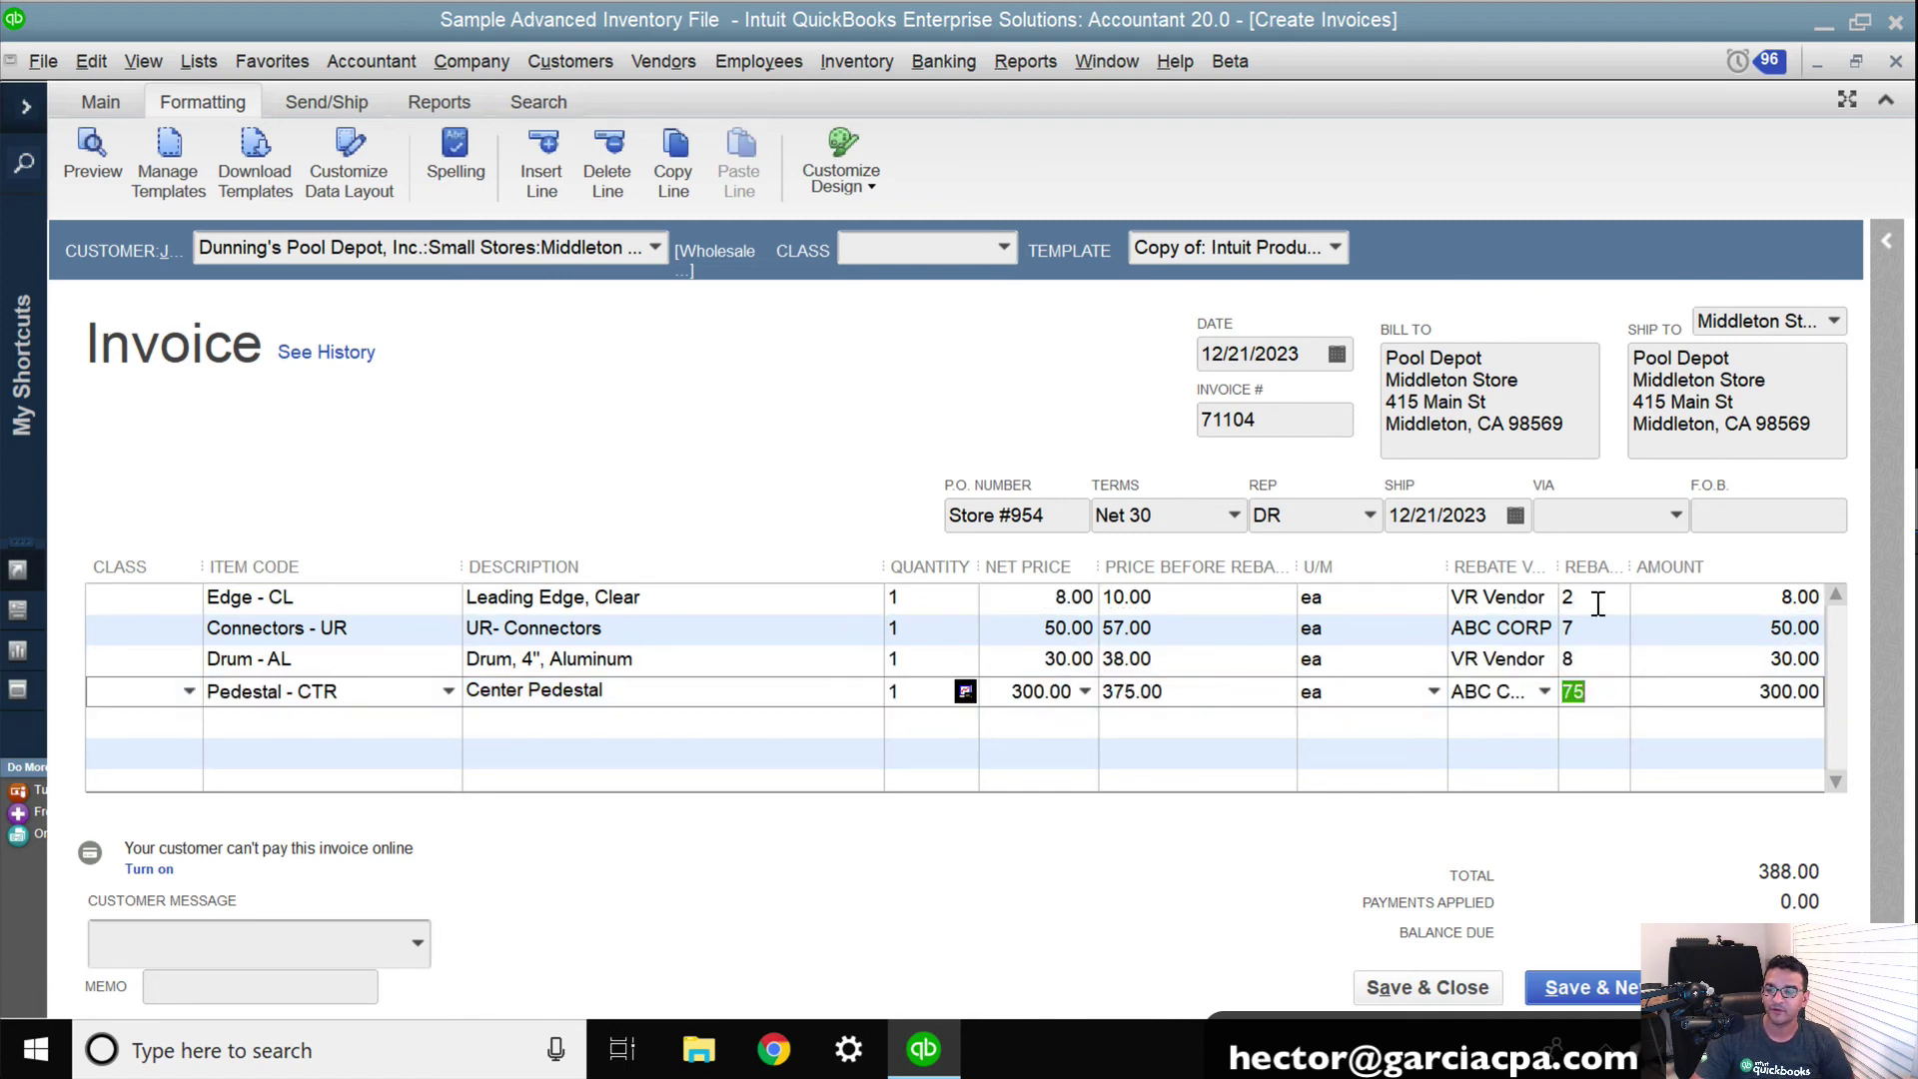
{"action": "left_click", "coordinate": [92, 155]}
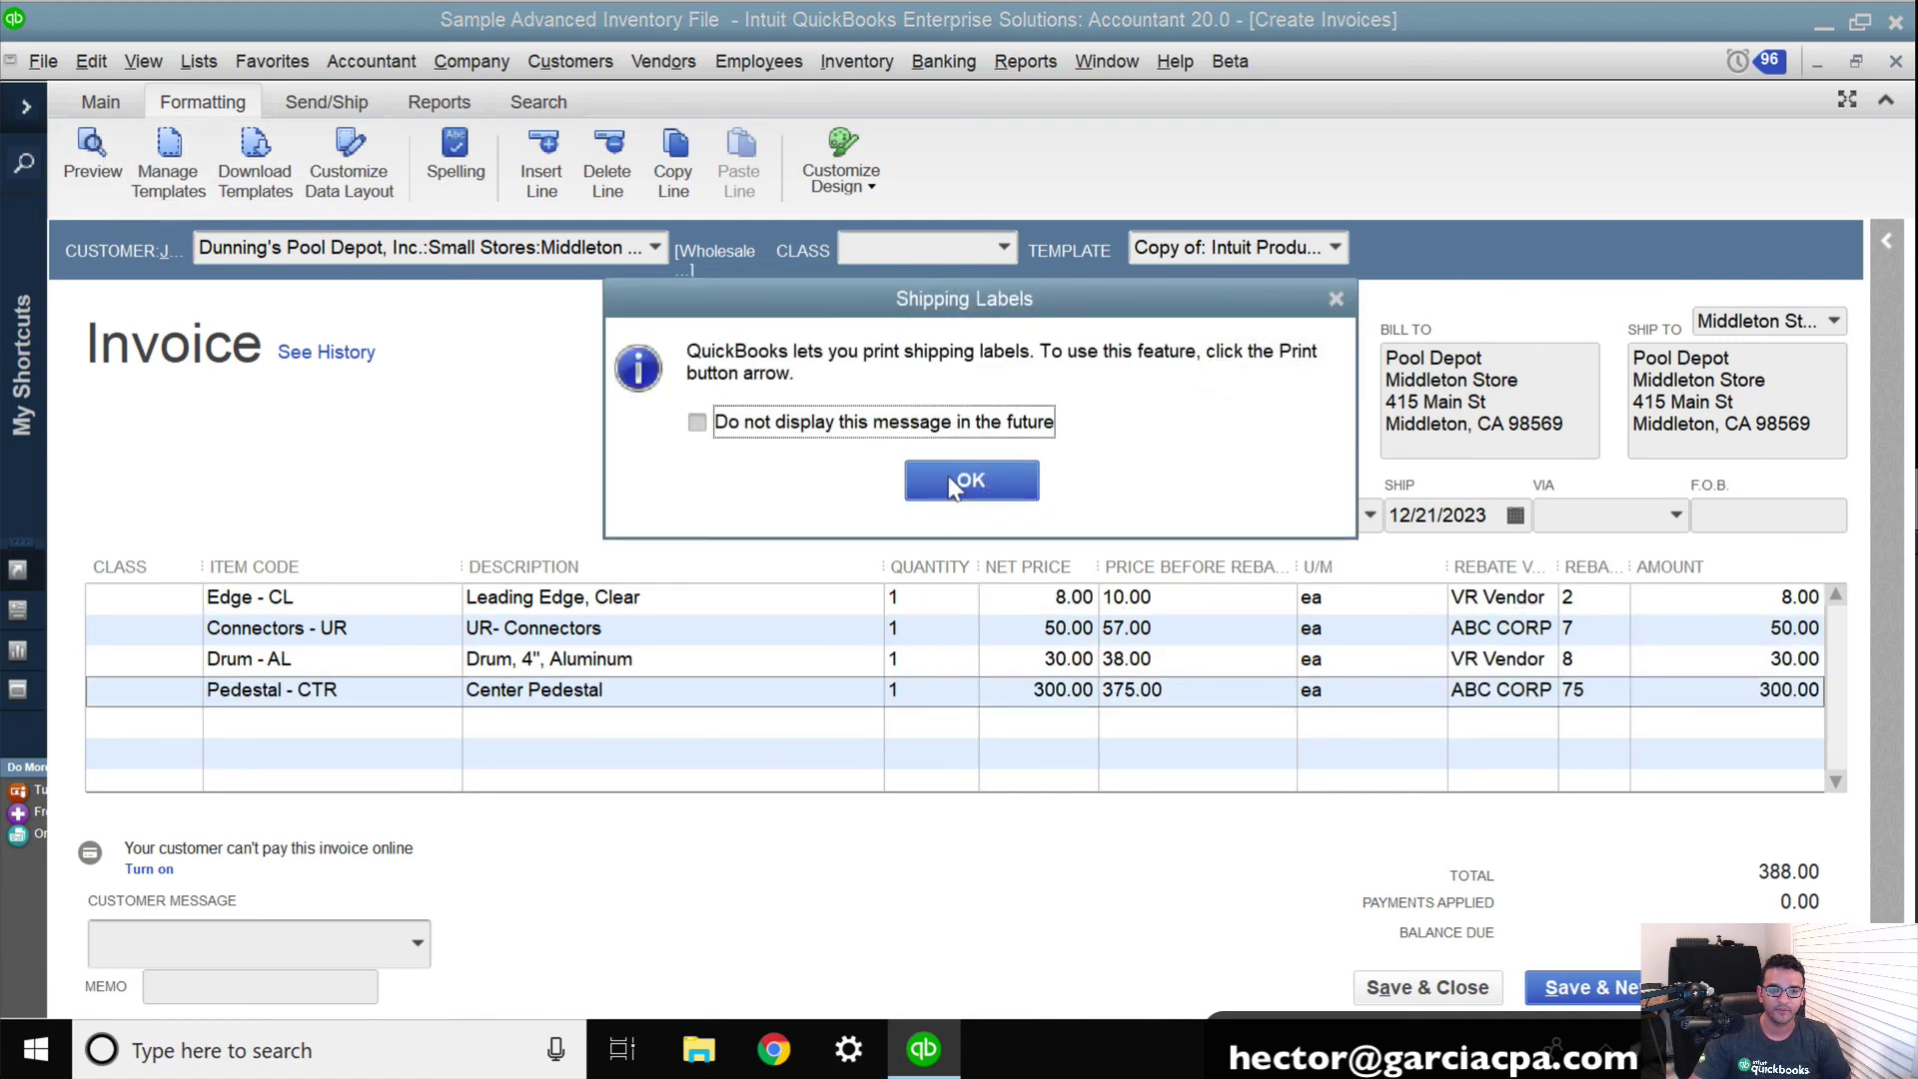
Step: Inspect the printed invoice's Price Before Rebate and Net Price columns, then save and close invoice 71104
{"action": "left_click", "coordinate": [950, 483]}
{"action": "left_click", "coordinate": [508, 530]}
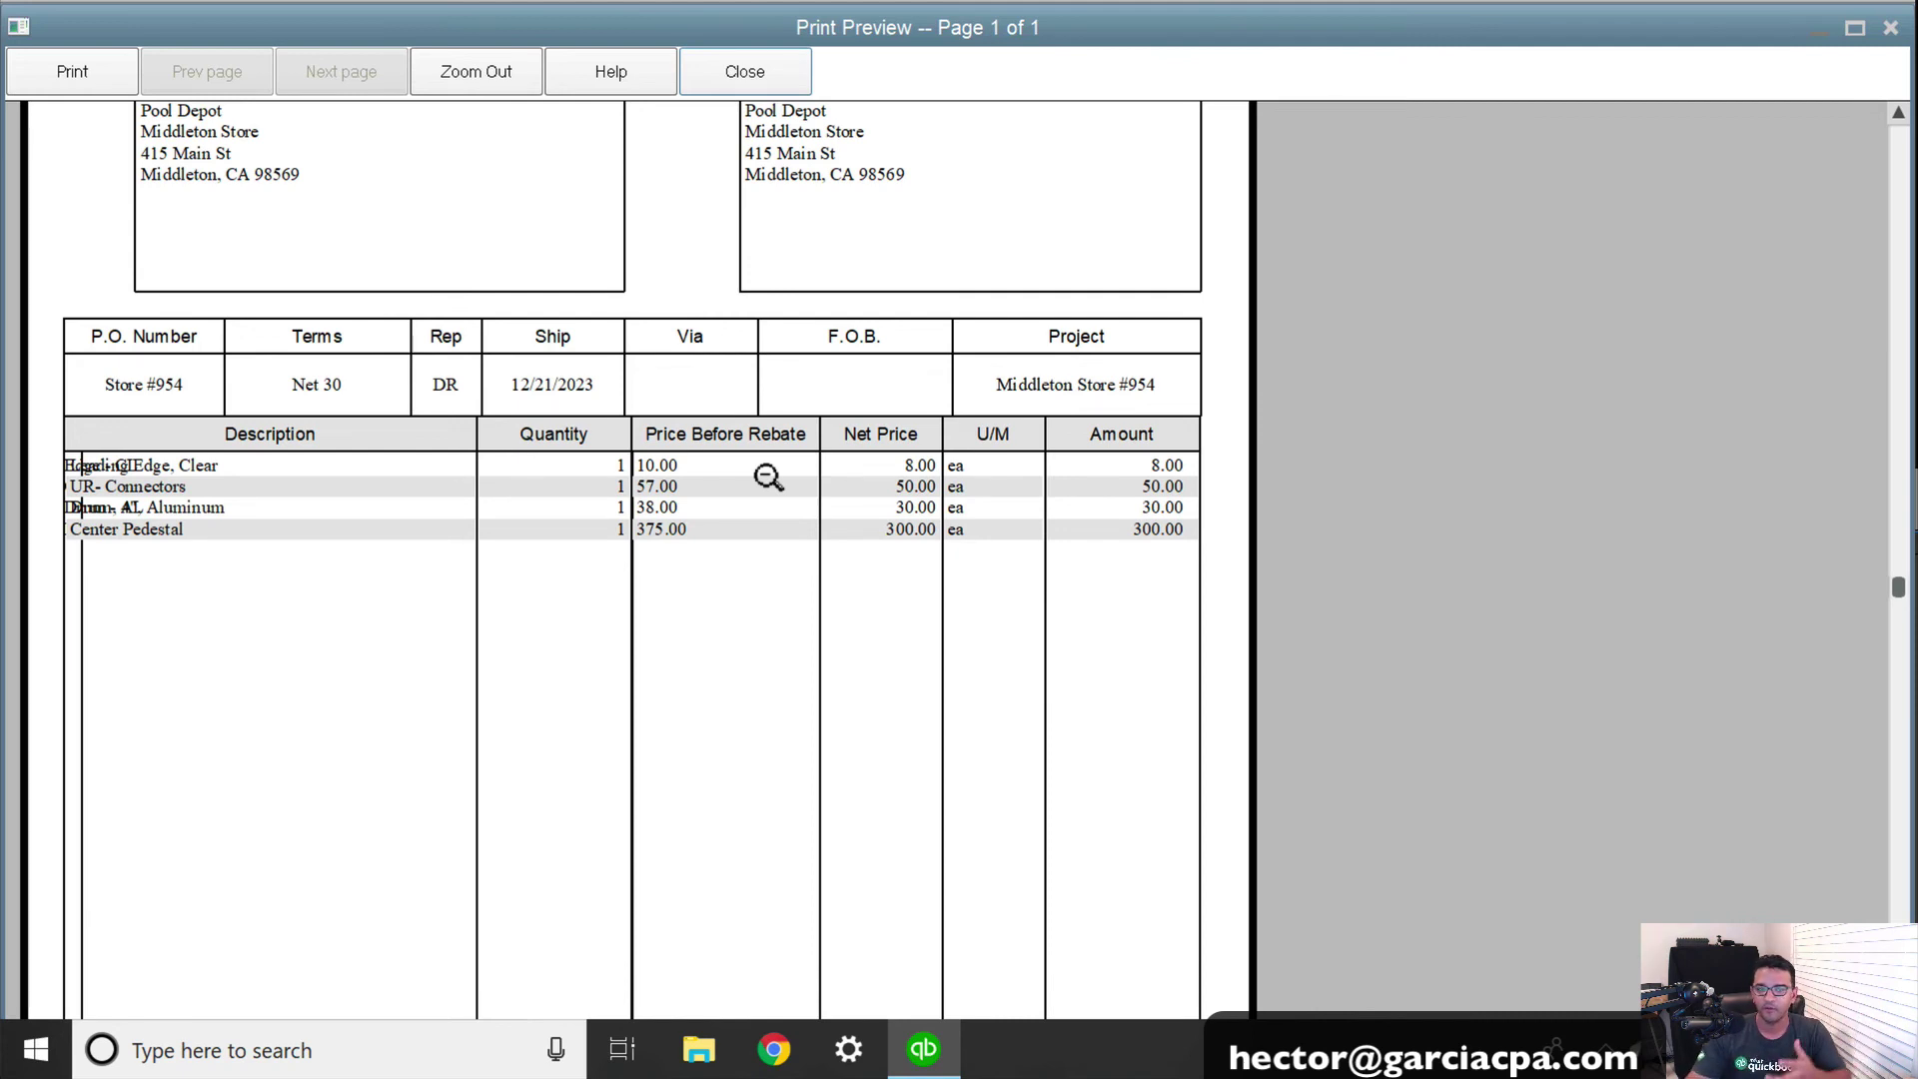
{"action": "left_click", "coordinate": [744, 72]}
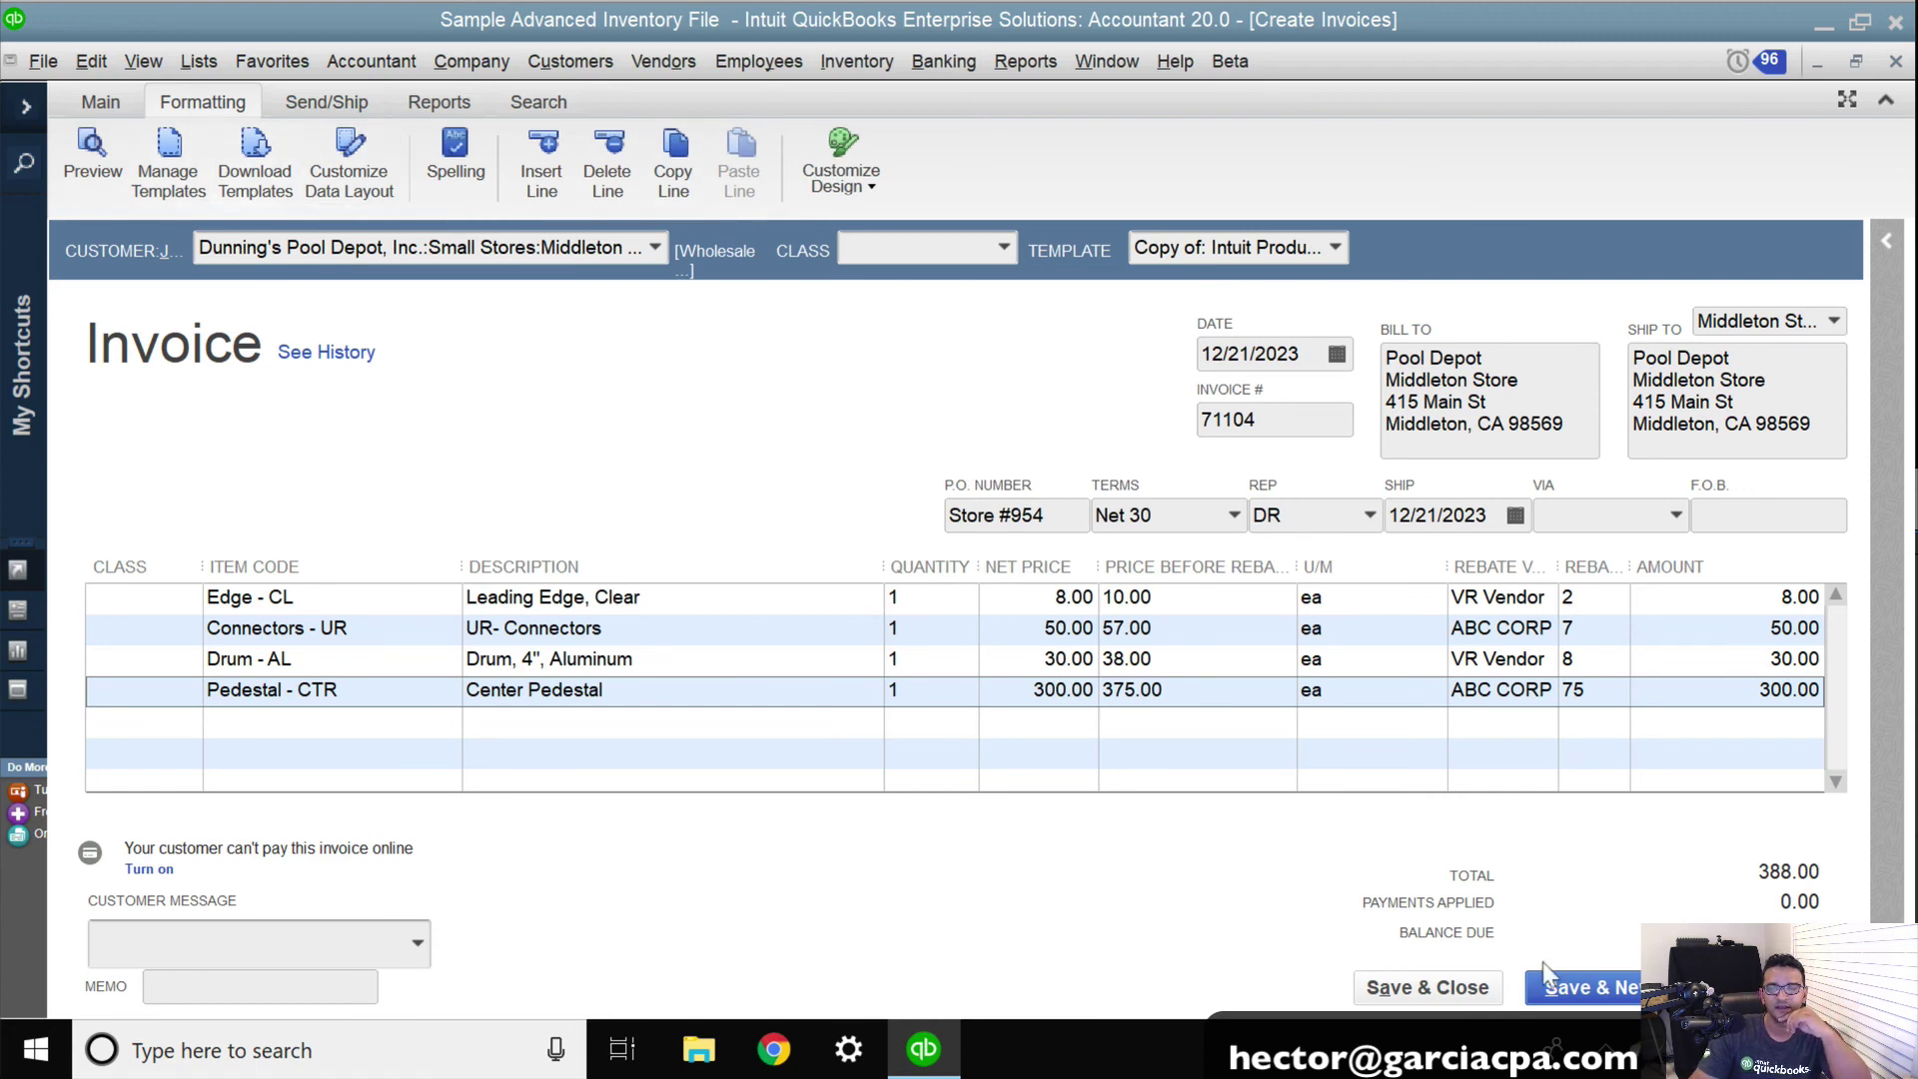
{"action": "left_click", "coordinate": [1428, 987]}
Step: Record the invoice, then add the Original Price before Rebate column to the transaction detail report
{"action": "left_click", "coordinate": [869, 374]}
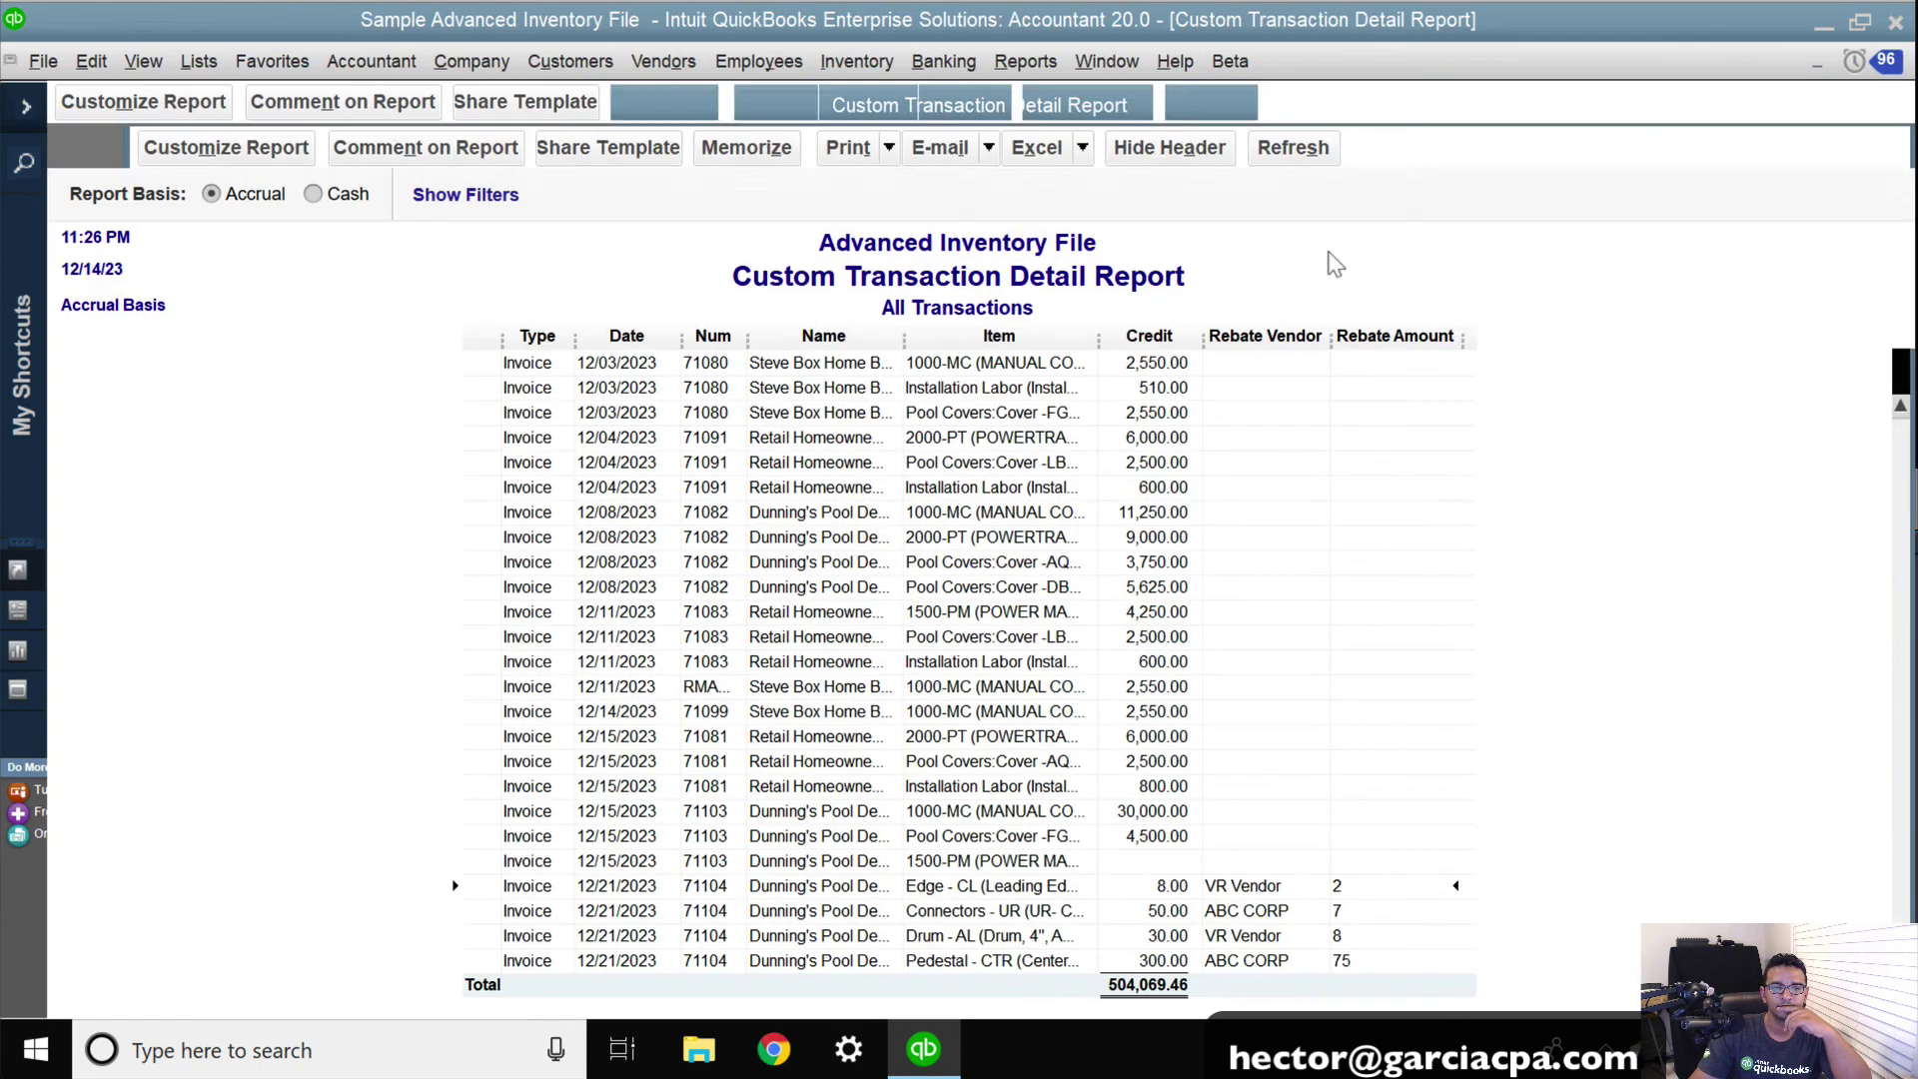
{"action": "left_click", "coordinate": [139, 103]}
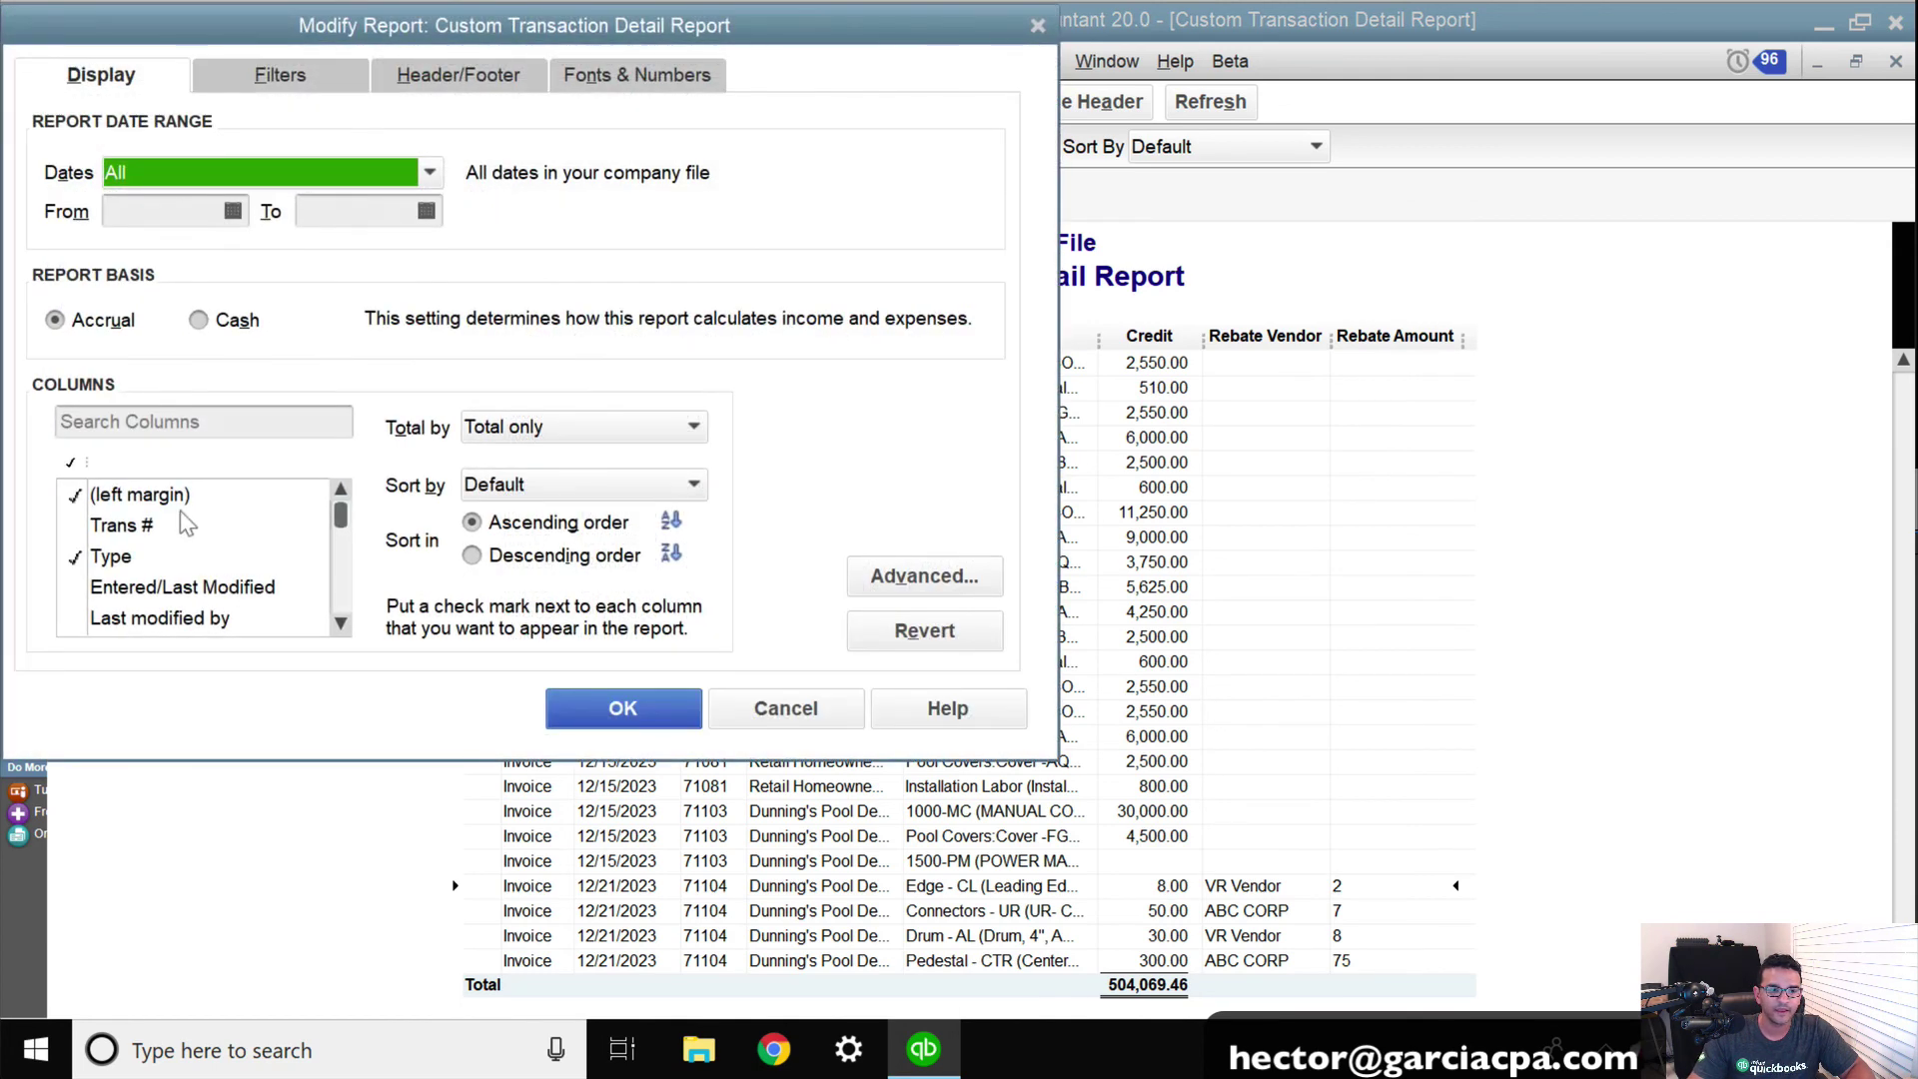
{"action": "left_click", "coordinate": [187, 424]}
{"action": "type", "text": "price"}
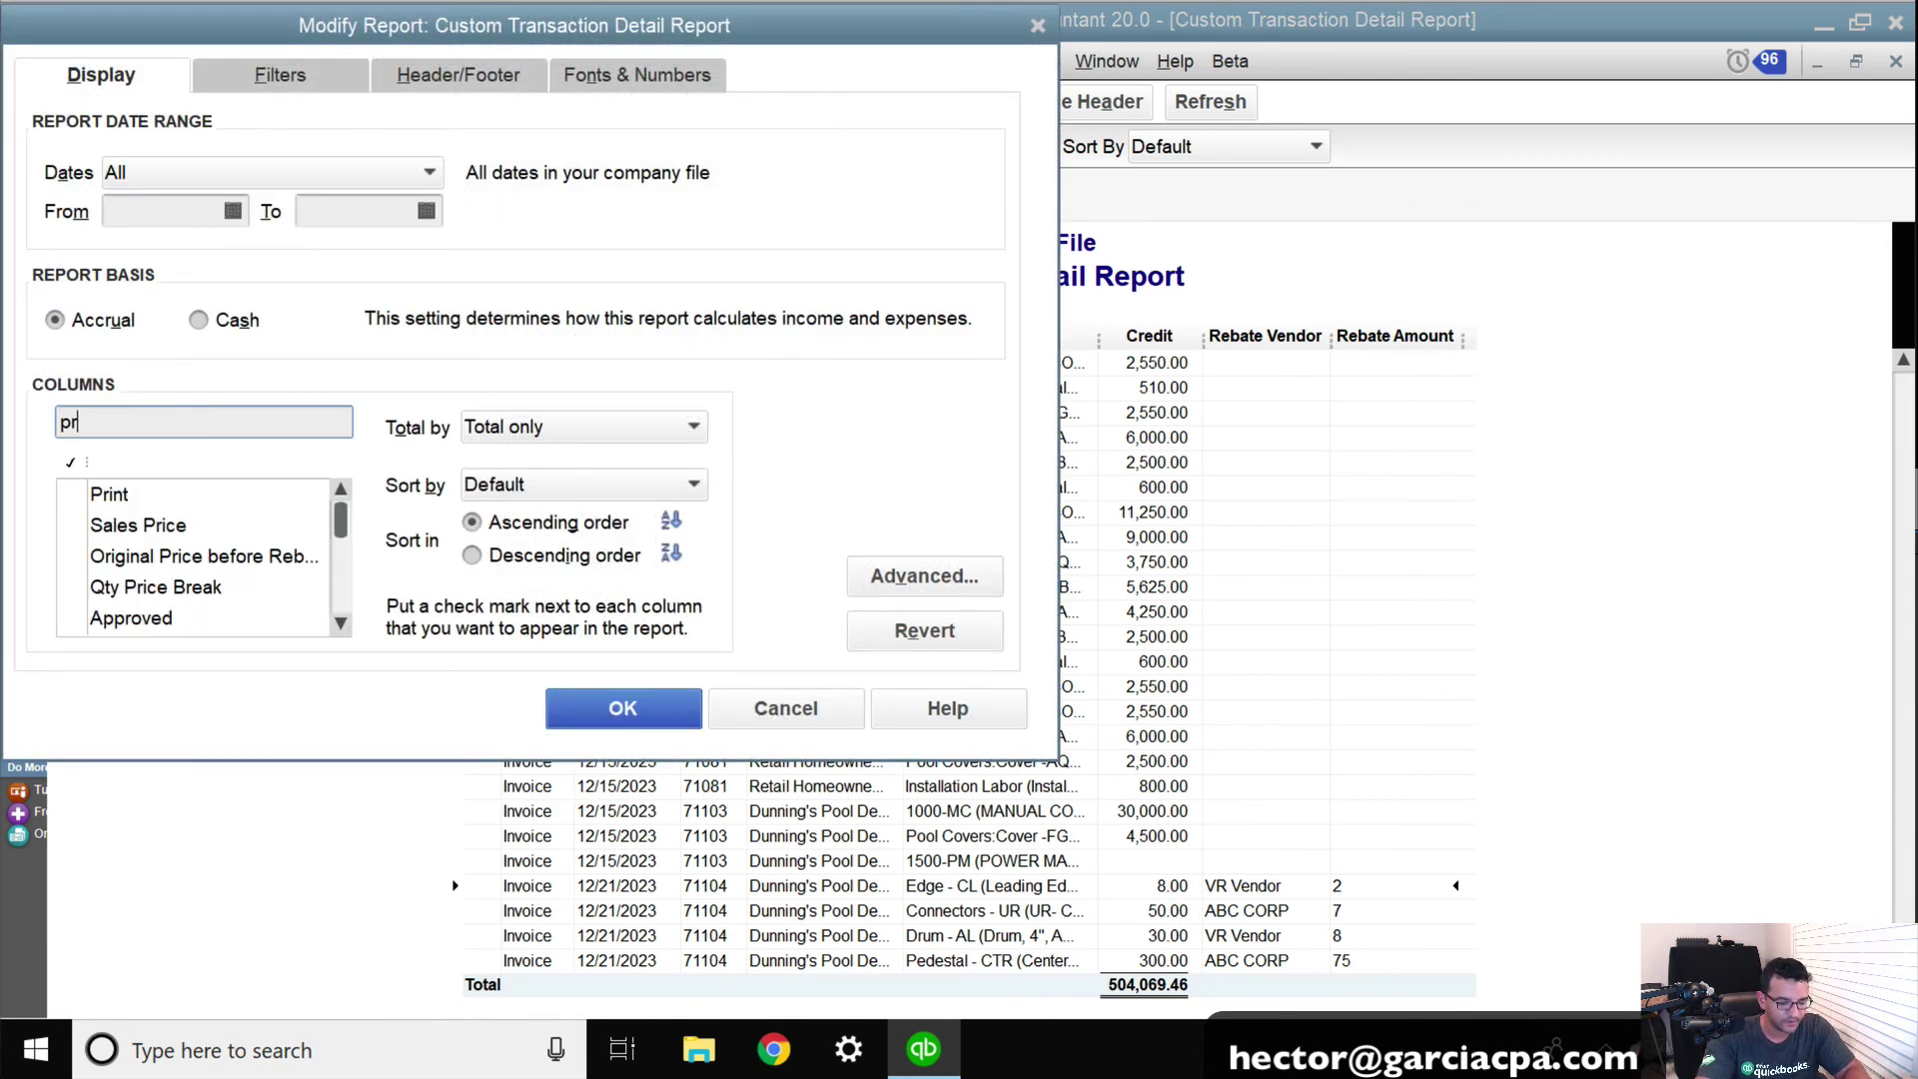
{"action": "left_click", "coordinate": [248, 529]}
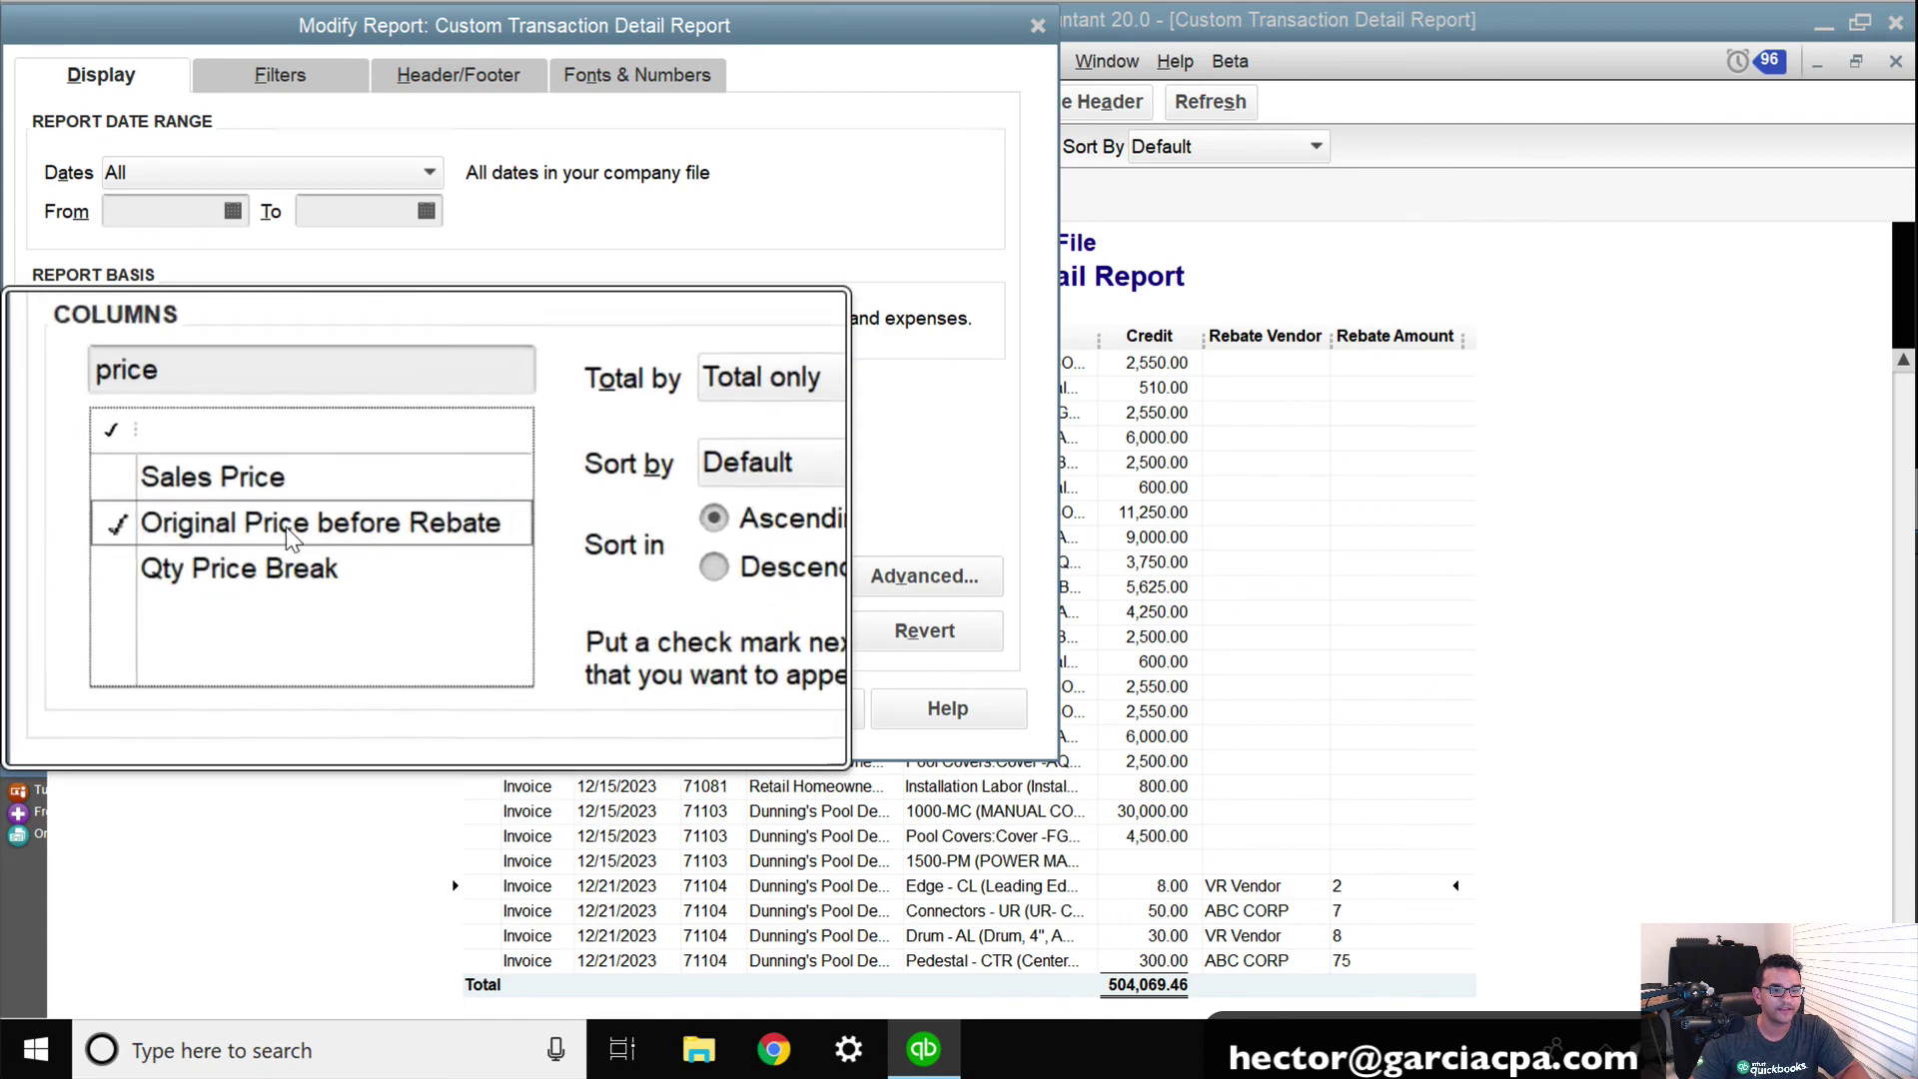
{"action": "left_click", "coordinate": [619, 707]}
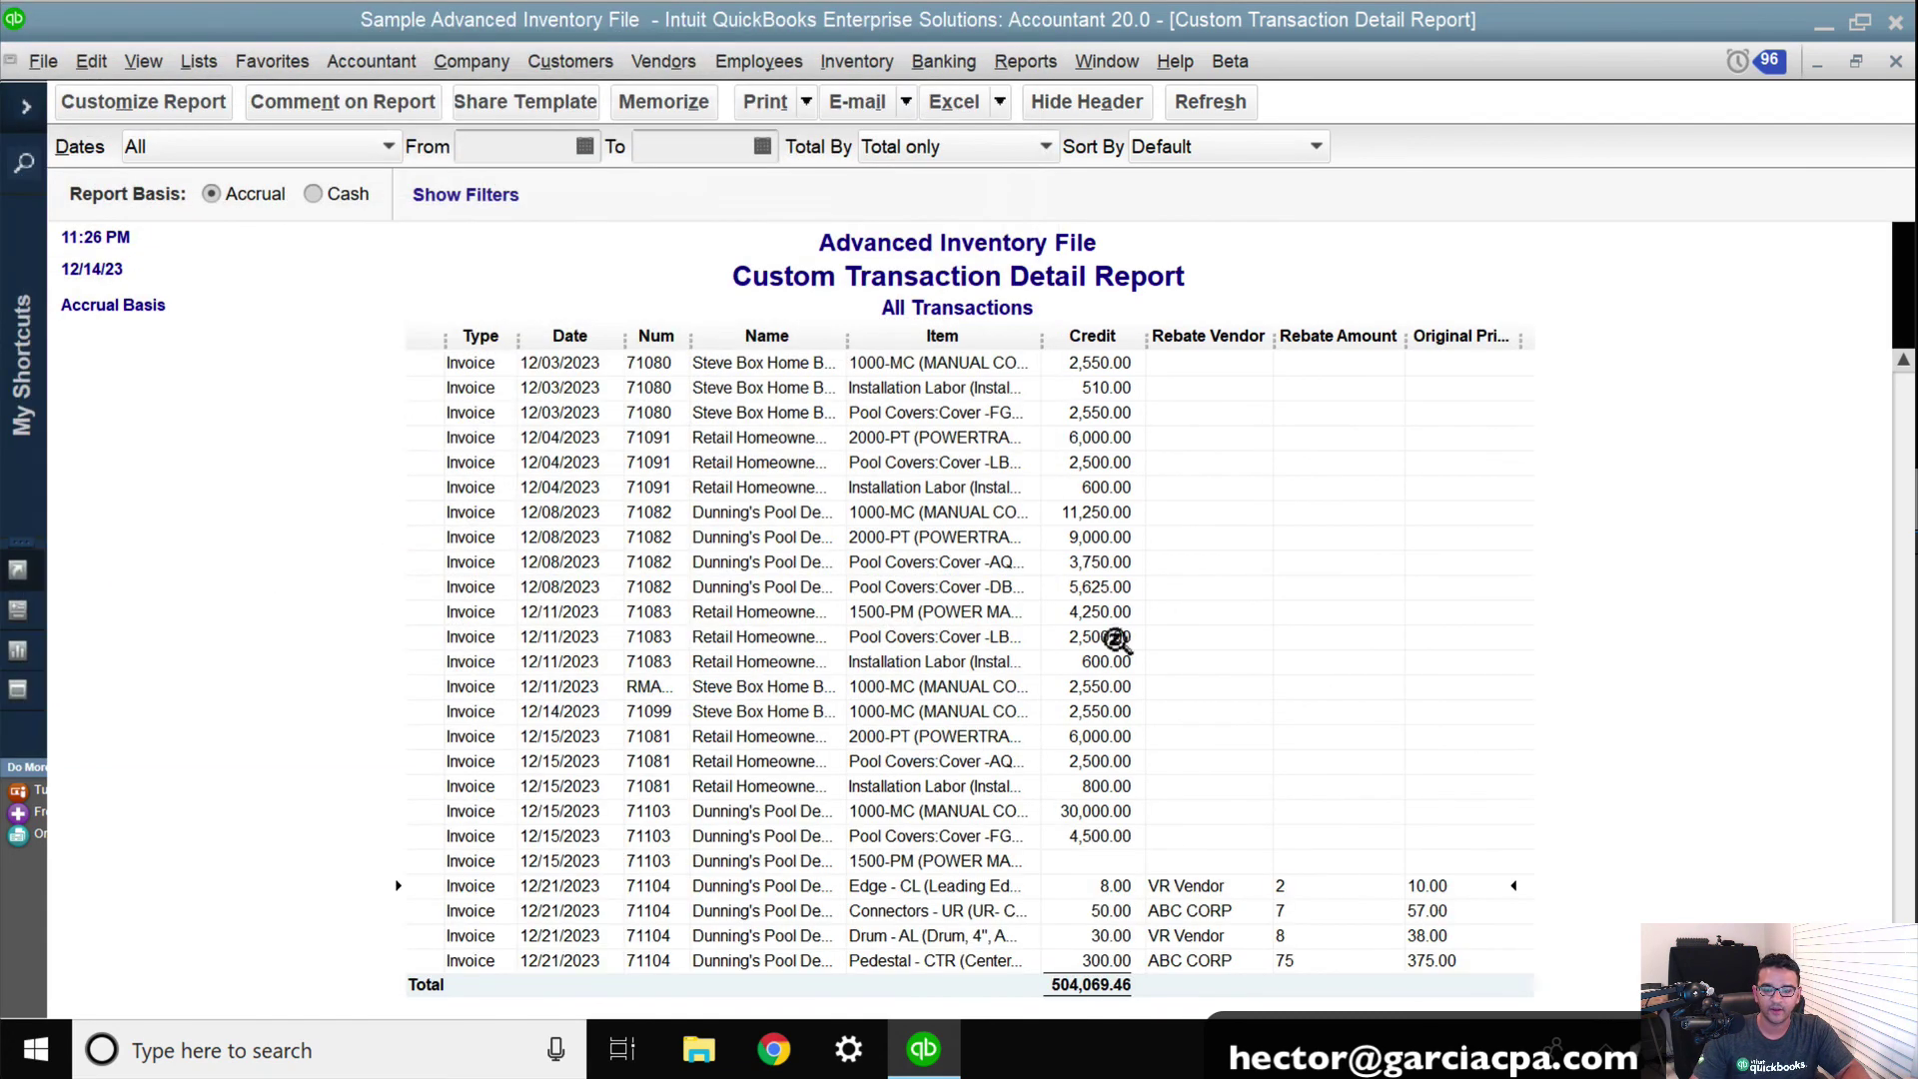
Step: Place Original Price before Rebate after Item, and Rebate Amount just before Credit
{"action": "left_click_drag", "start_coordinate": [1445, 313], "coordinate": [1044, 324]}
{"action": "mouse_move", "coordinate": [1418, 312]}
{"action": "left_mouse_down"}
{"action": "mouse_move", "coordinate": [1139, 313]}
{"action": "mouse_move", "coordinate": [1397, 319]}
{"action": "left_mouse_up"}
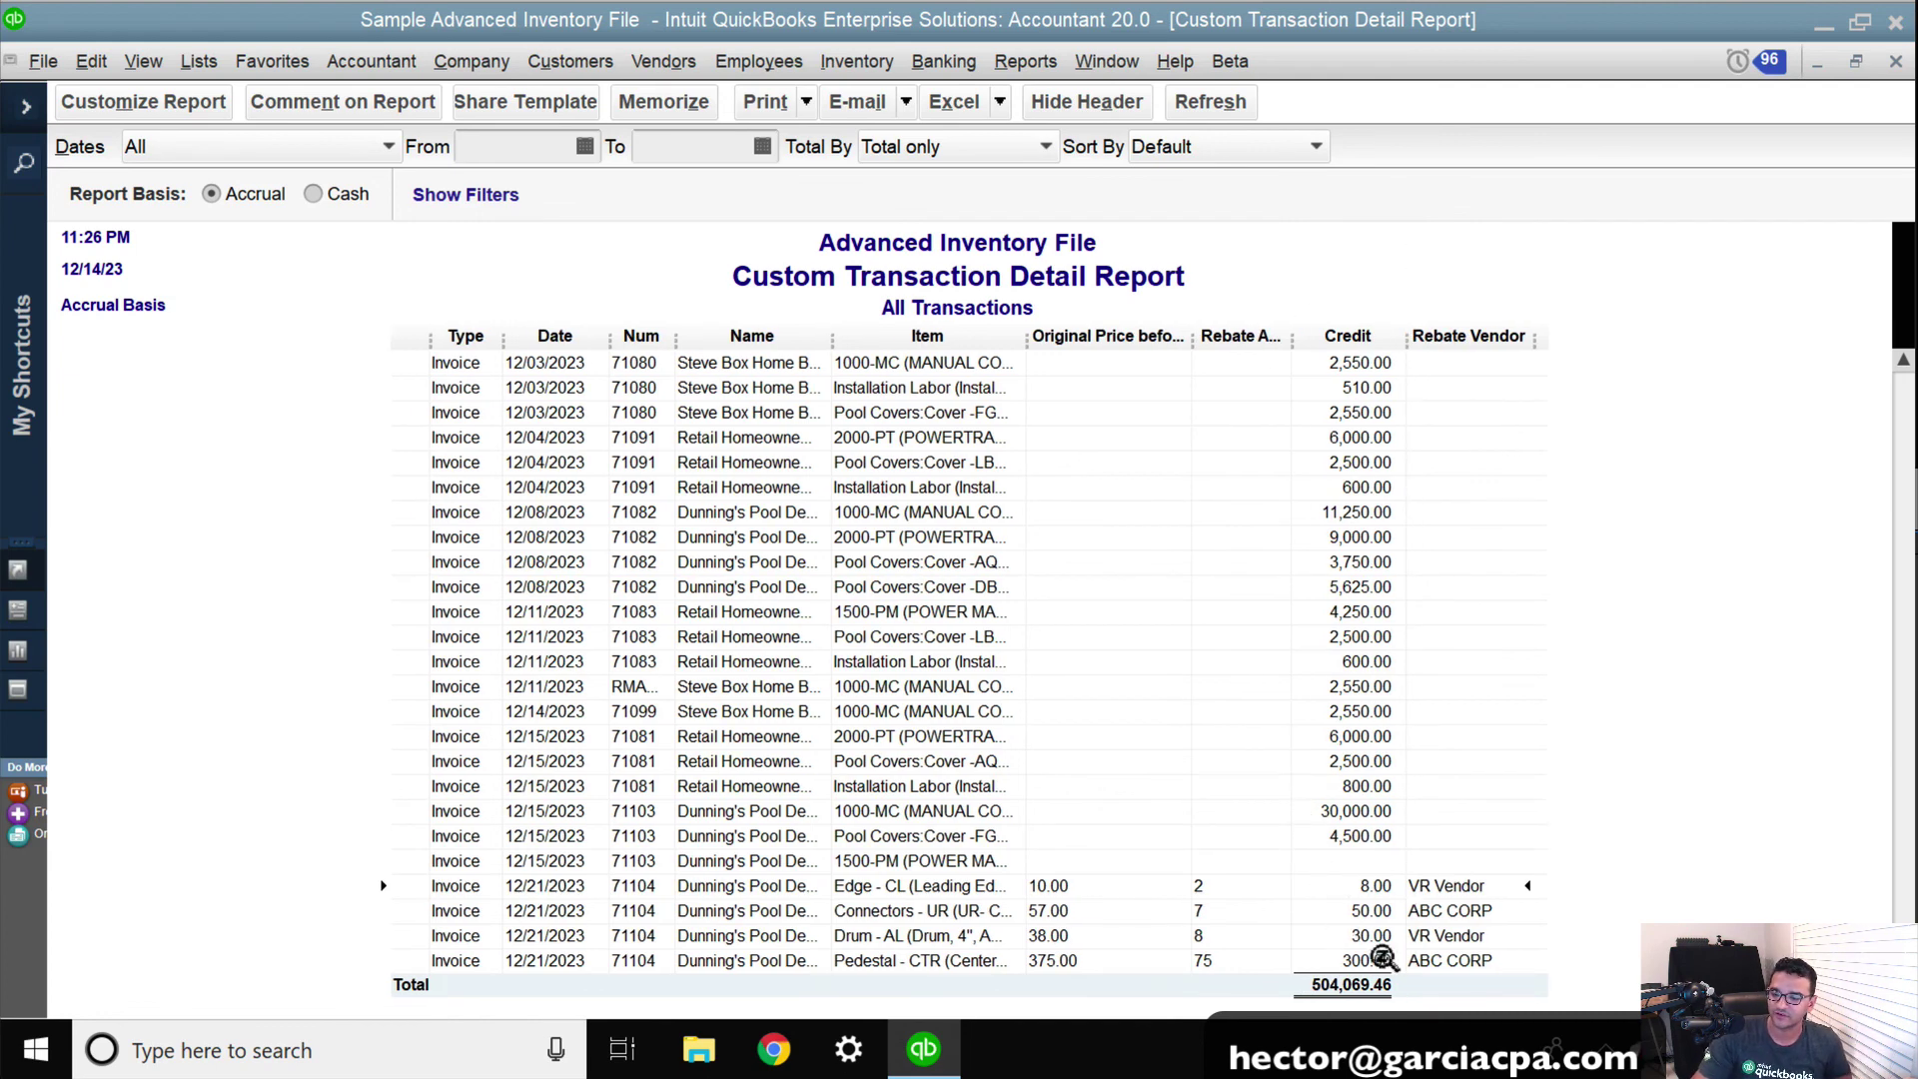